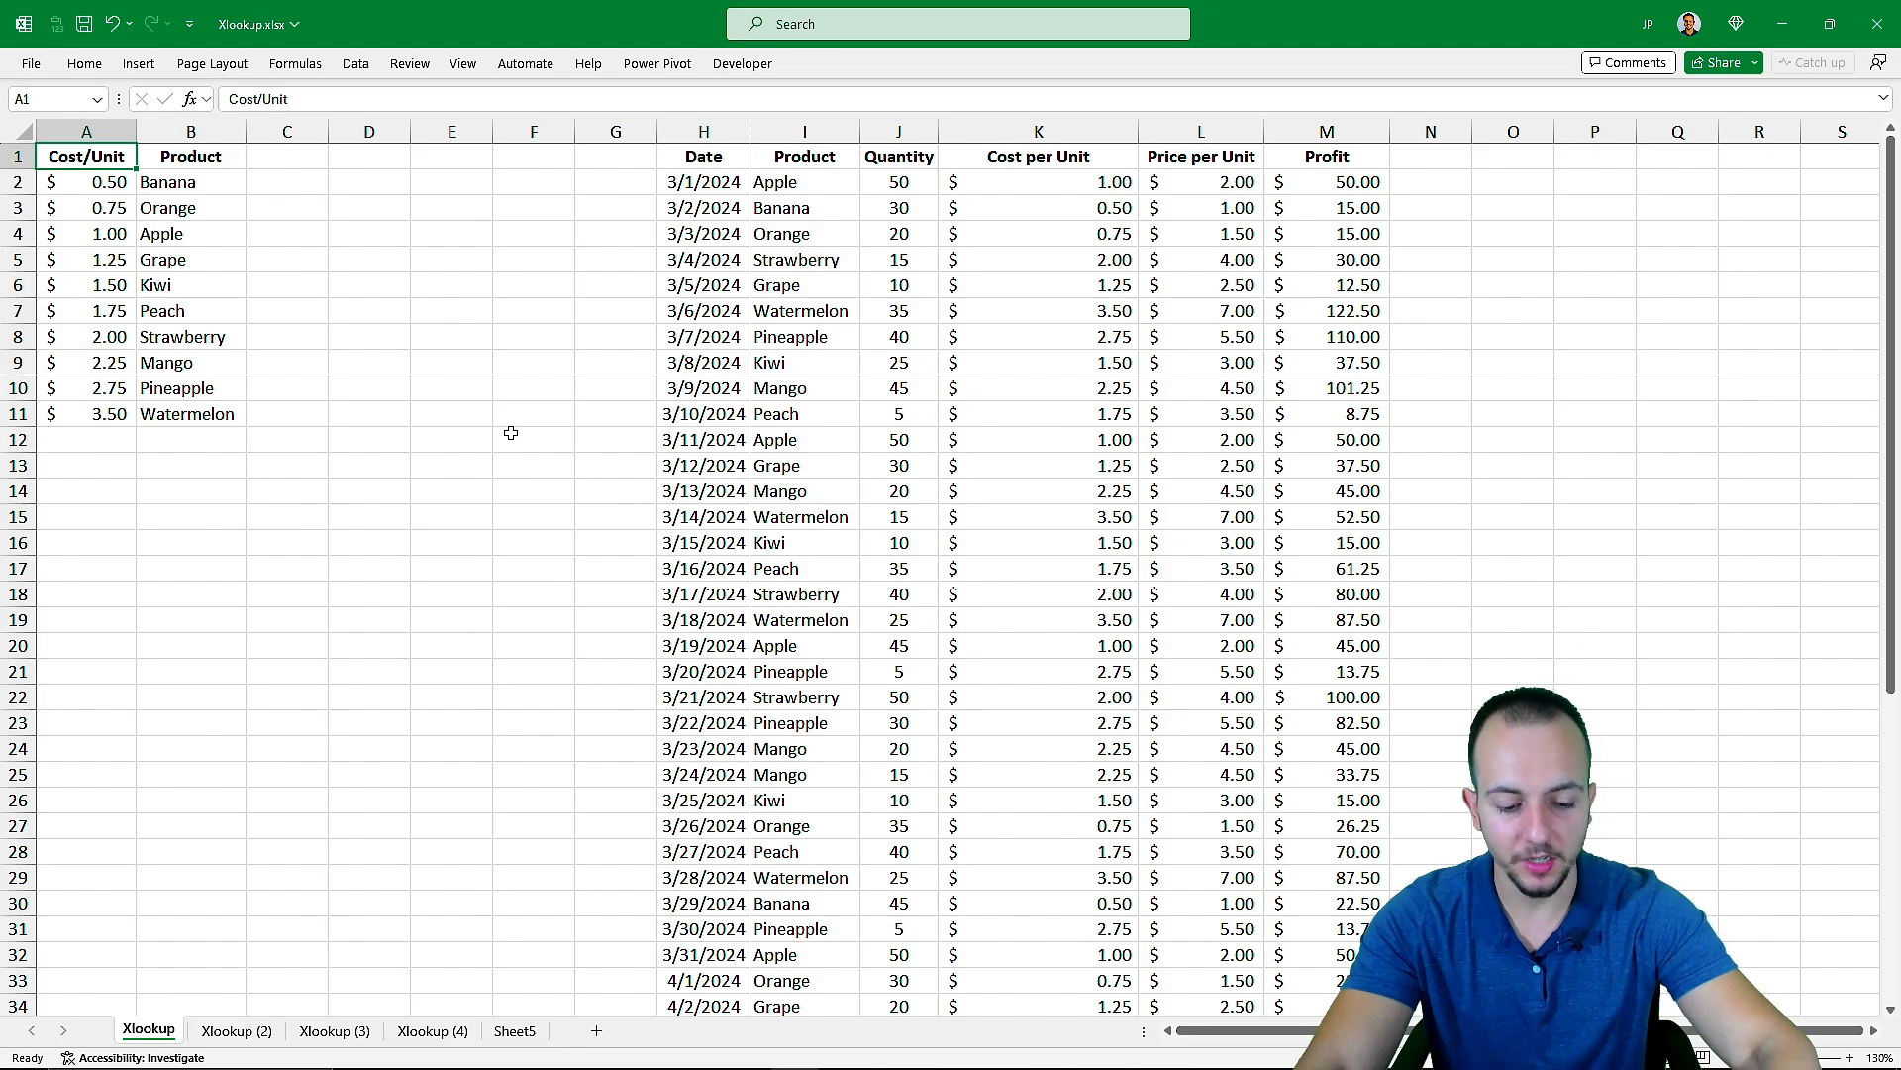
Look through the Xlookup (2), Xlookup (3) and Xlookup (4) example worksheets
{"action": "key", "text": "ctrl+Page_Down"}
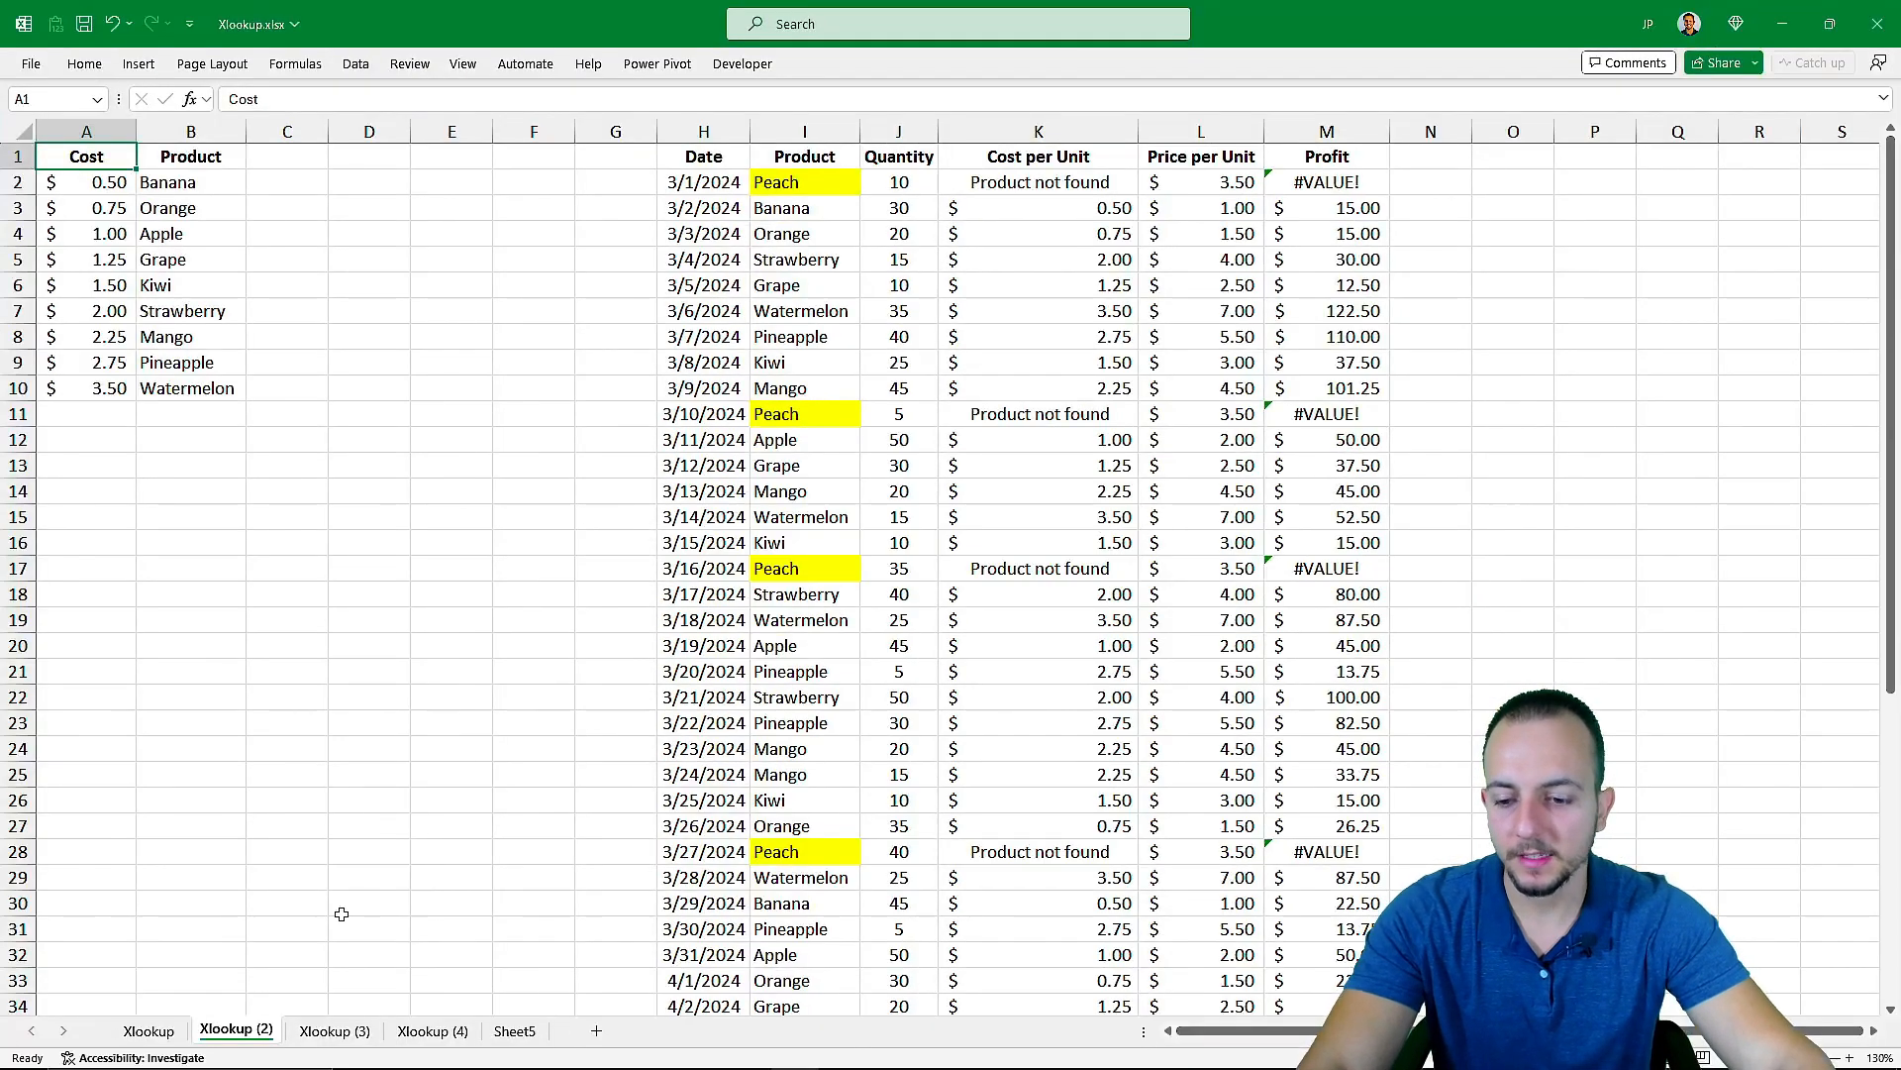
{"action": "left_click", "coordinate": [332, 1033]}
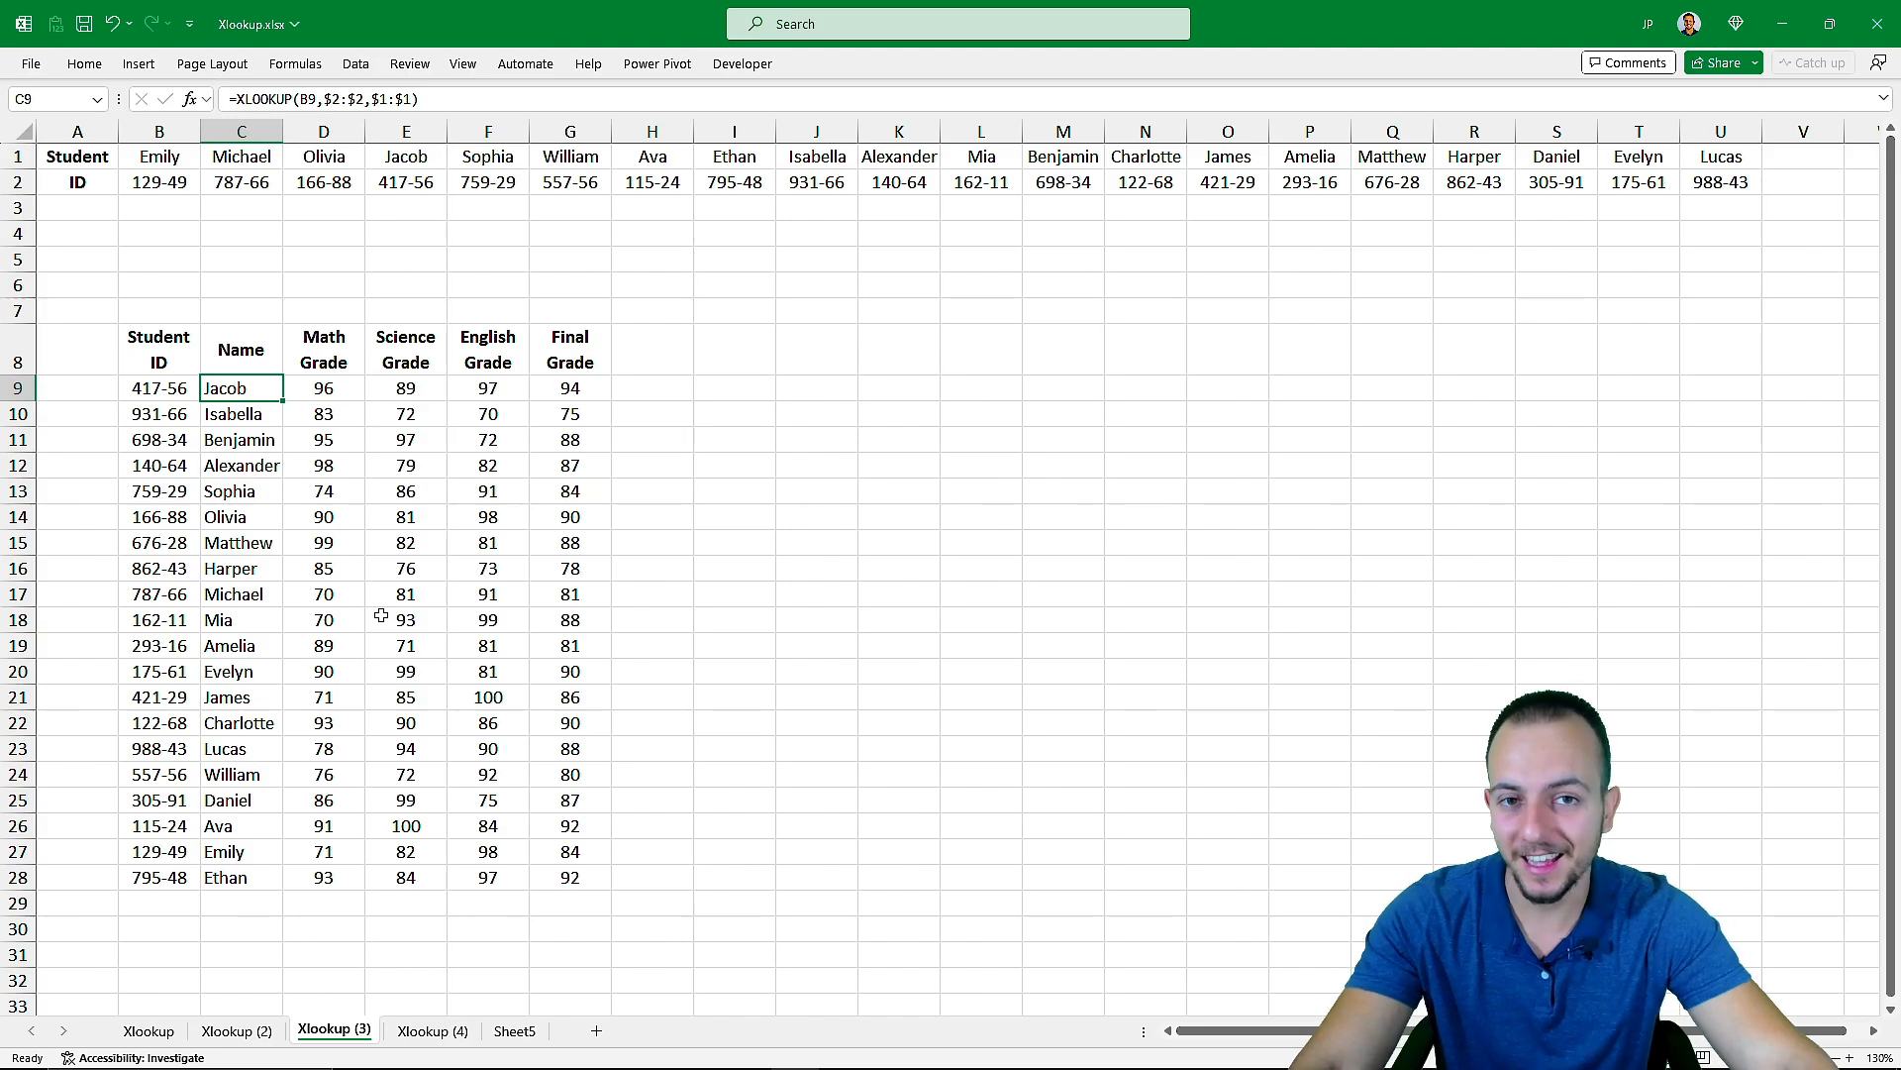
{"action": "left_click", "coordinate": [433, 1031]}
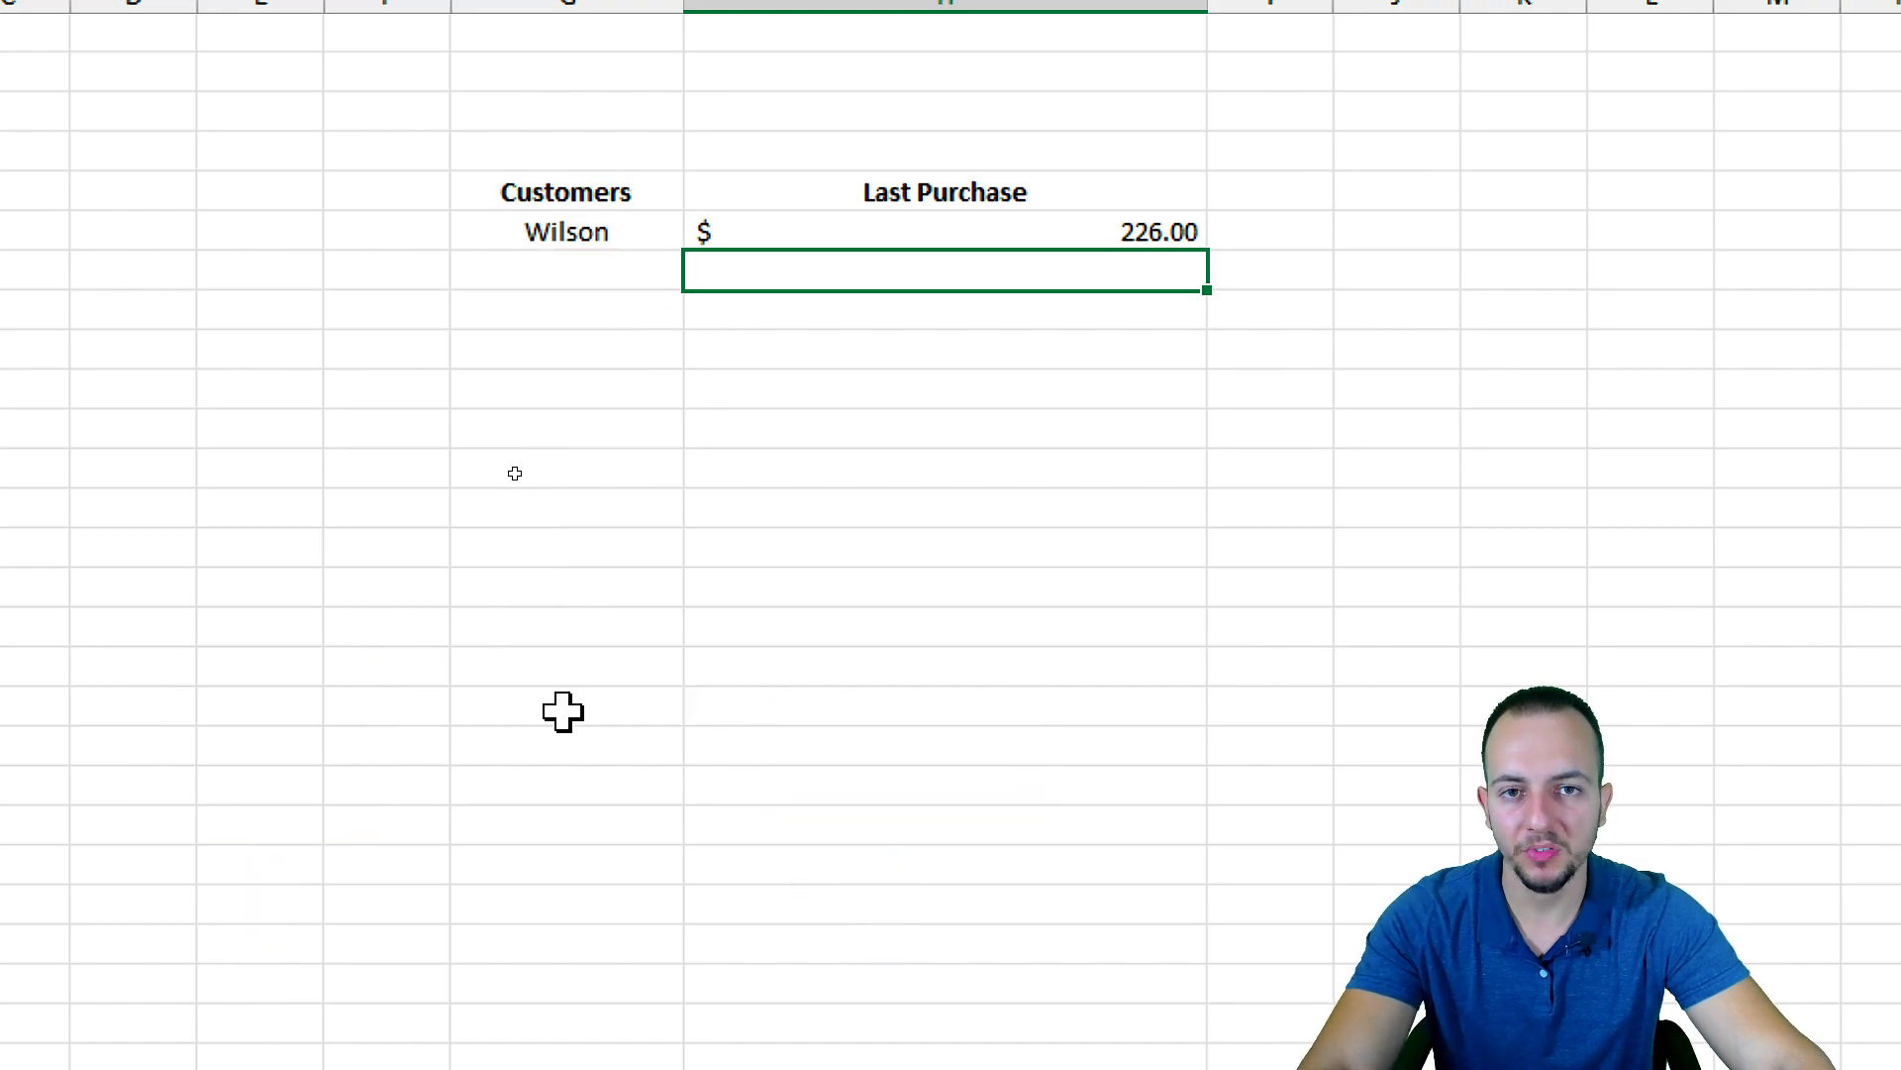
{"action": "left_click", "coordinate": [198, 232]}
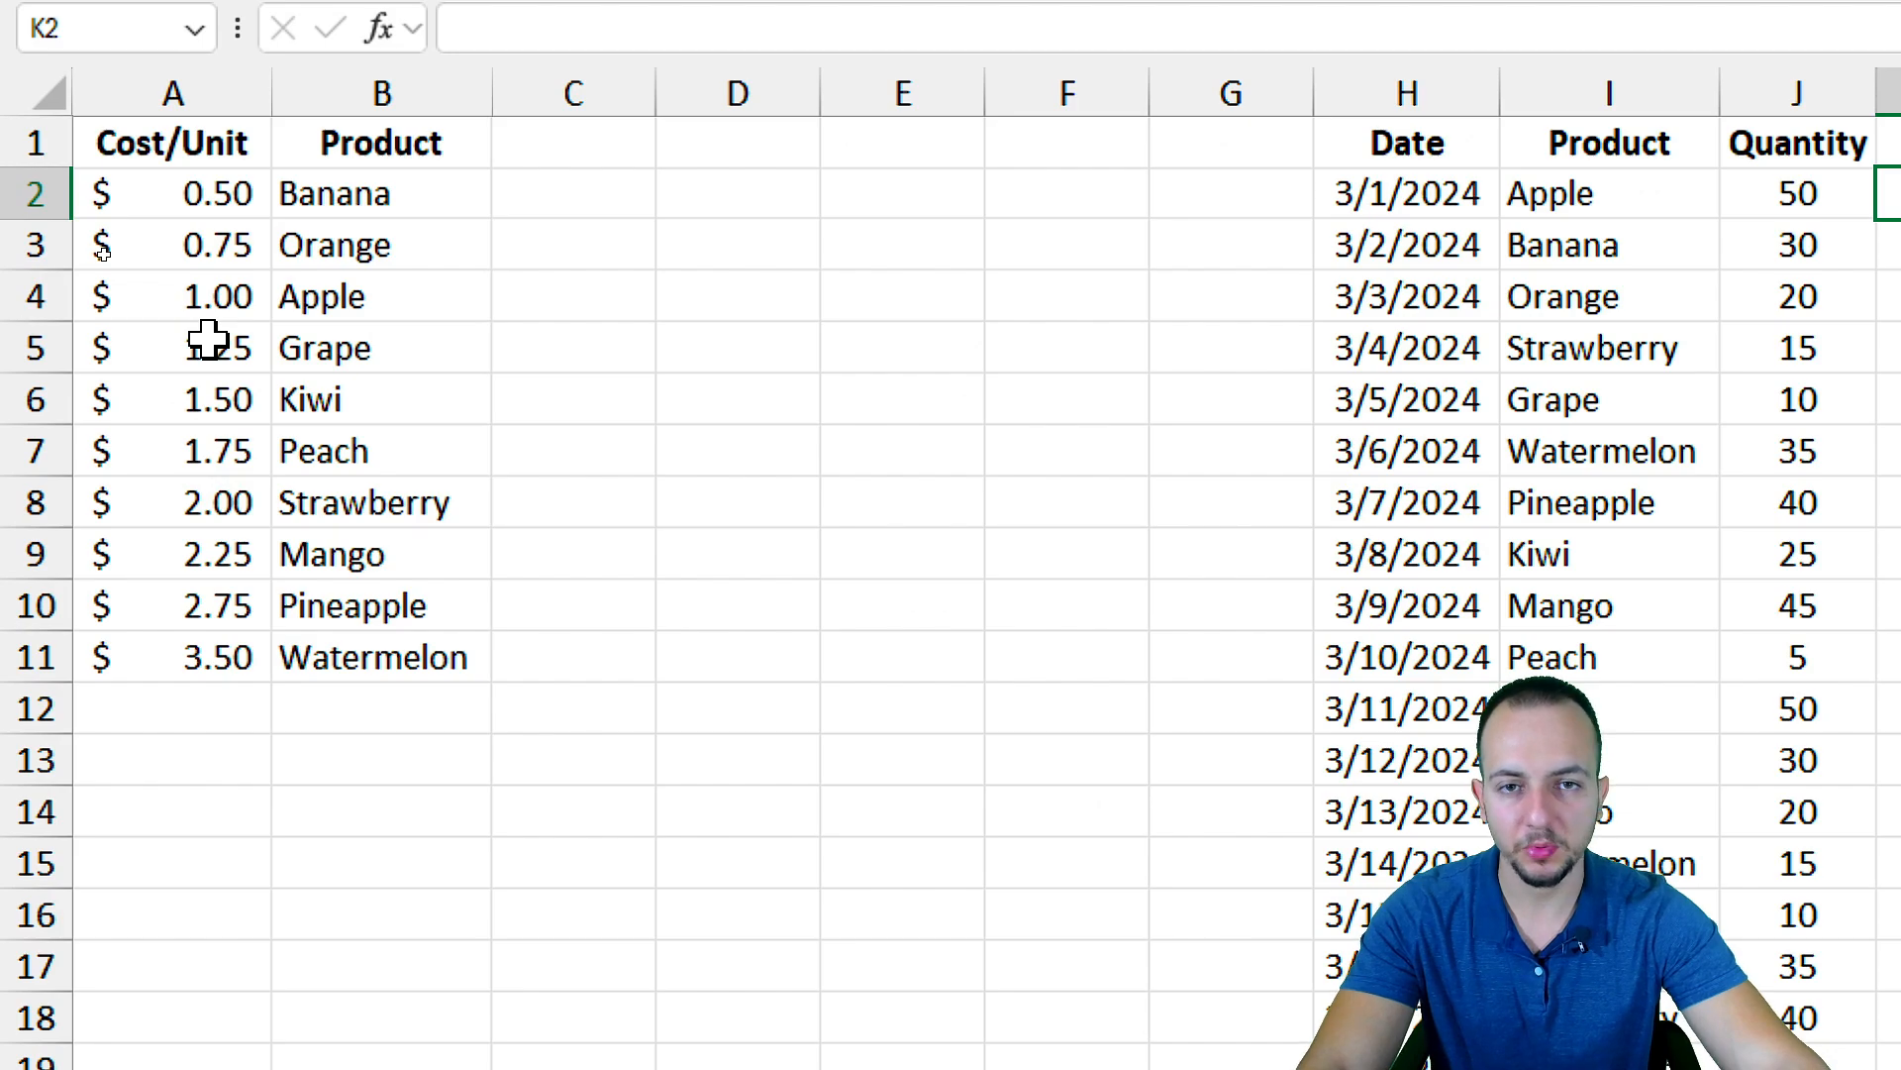
Examine the Cost/Unit table and the sales table's columns from Date through Profit on the Xlookup sheet
{"action": "left_click_drag", "start_coordinate": [221, 149], "coordinate": [187, 657]}
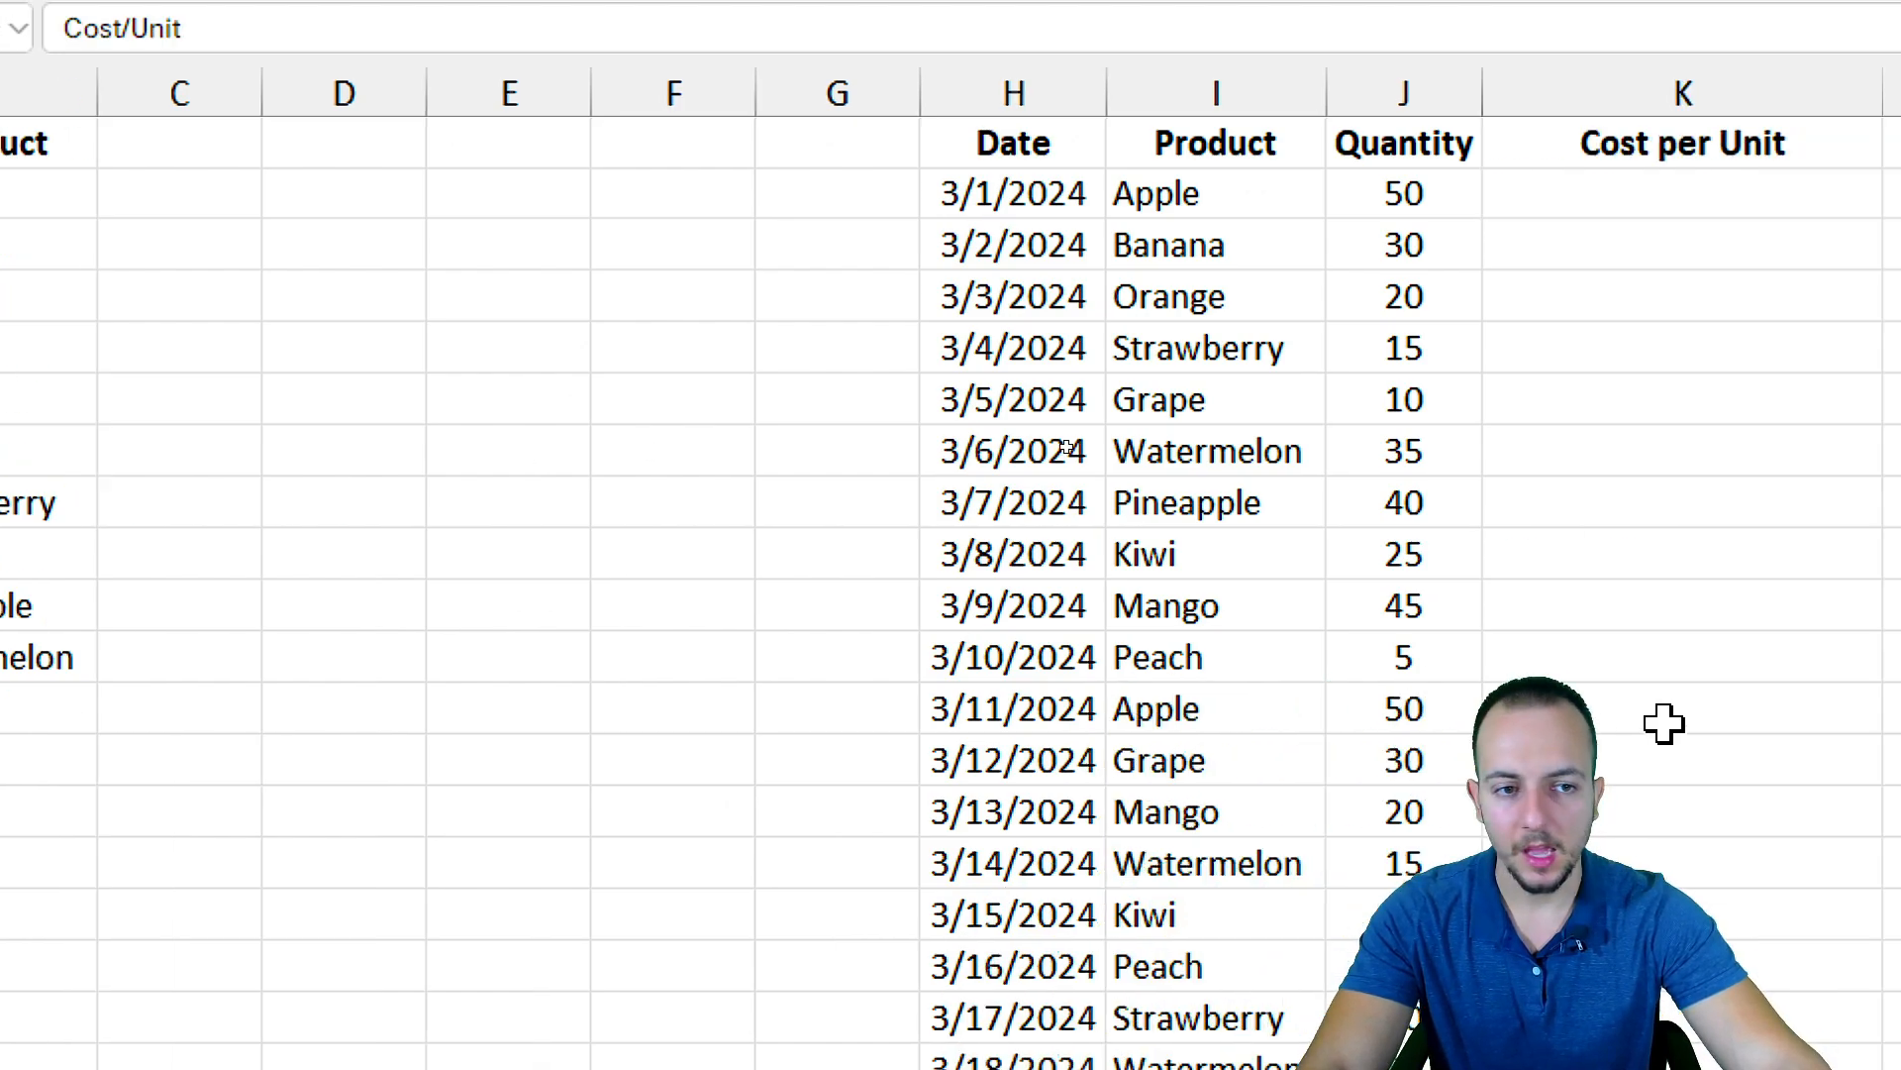
{"action": "left_click", "coordinate": [1609, 194]}
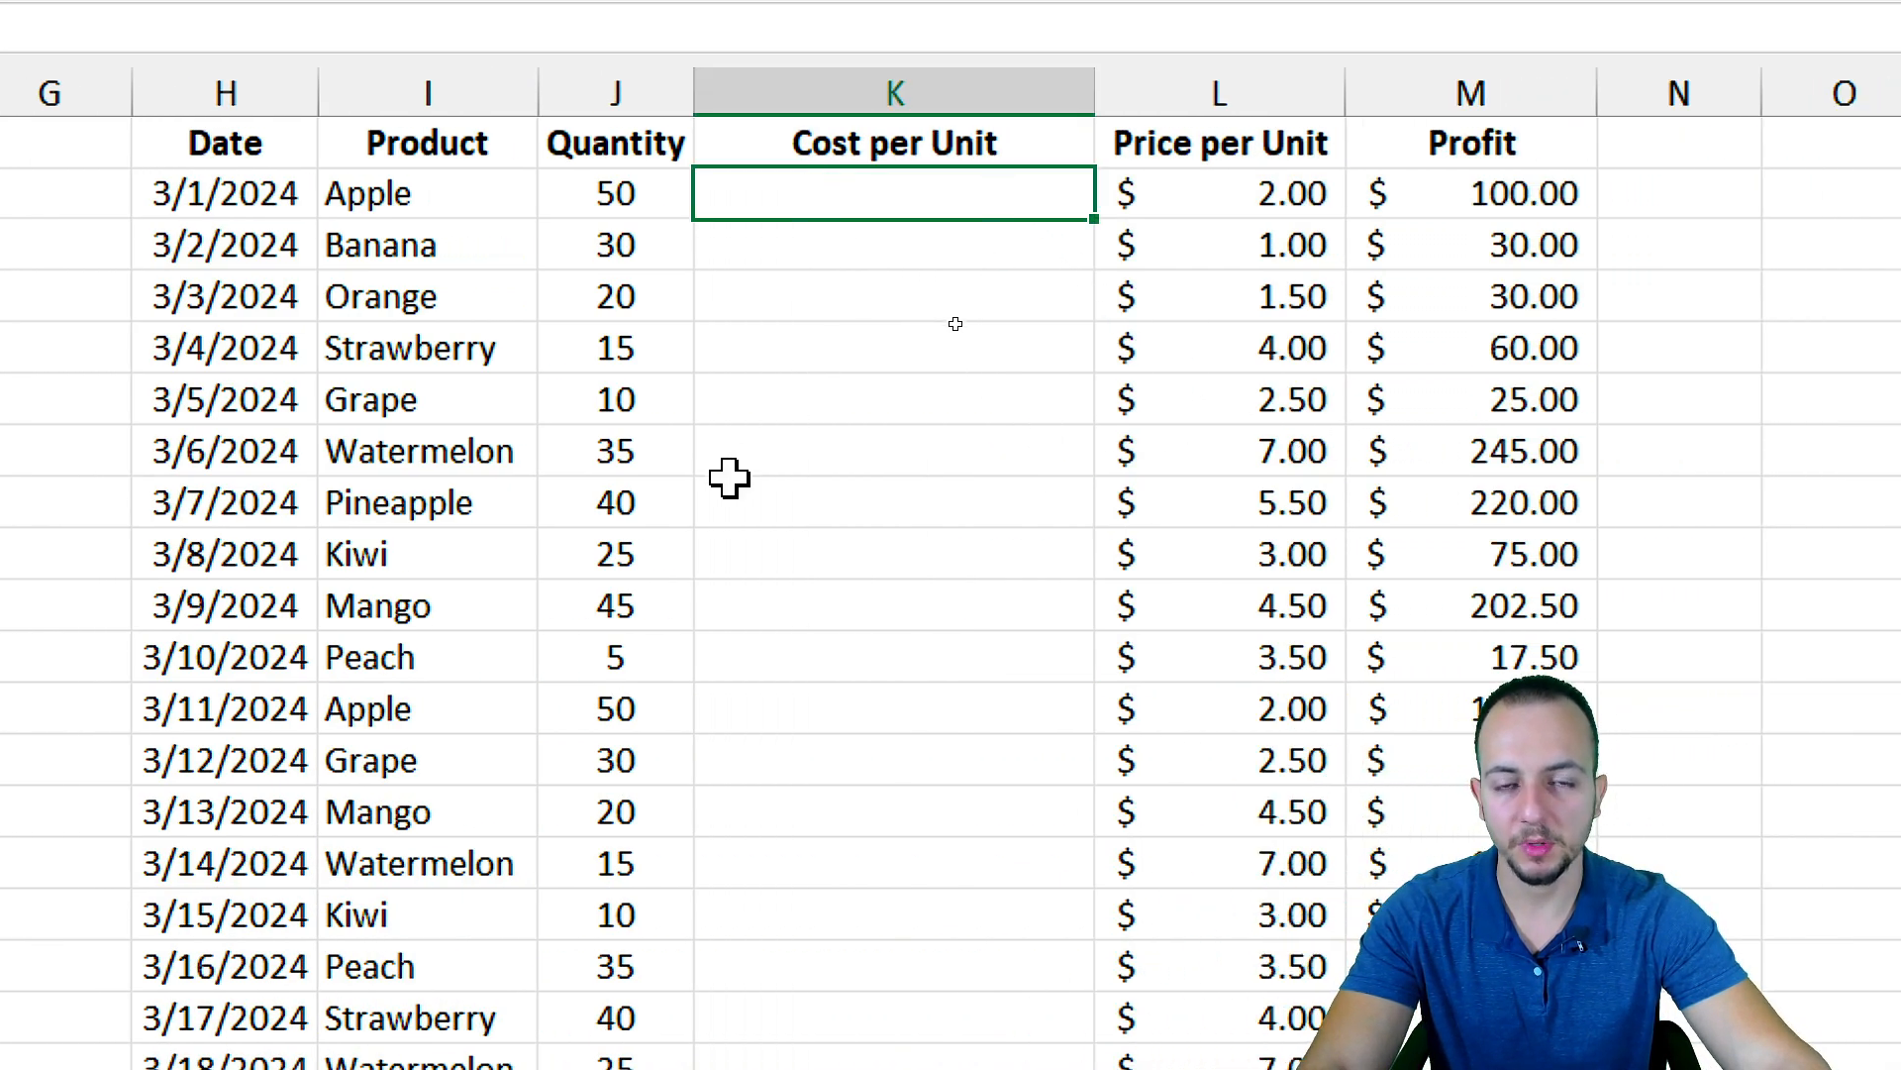
{"action": "left_click", "coordinate": [243, 403]}
{"action": "key", "text": "ctrl+space"}
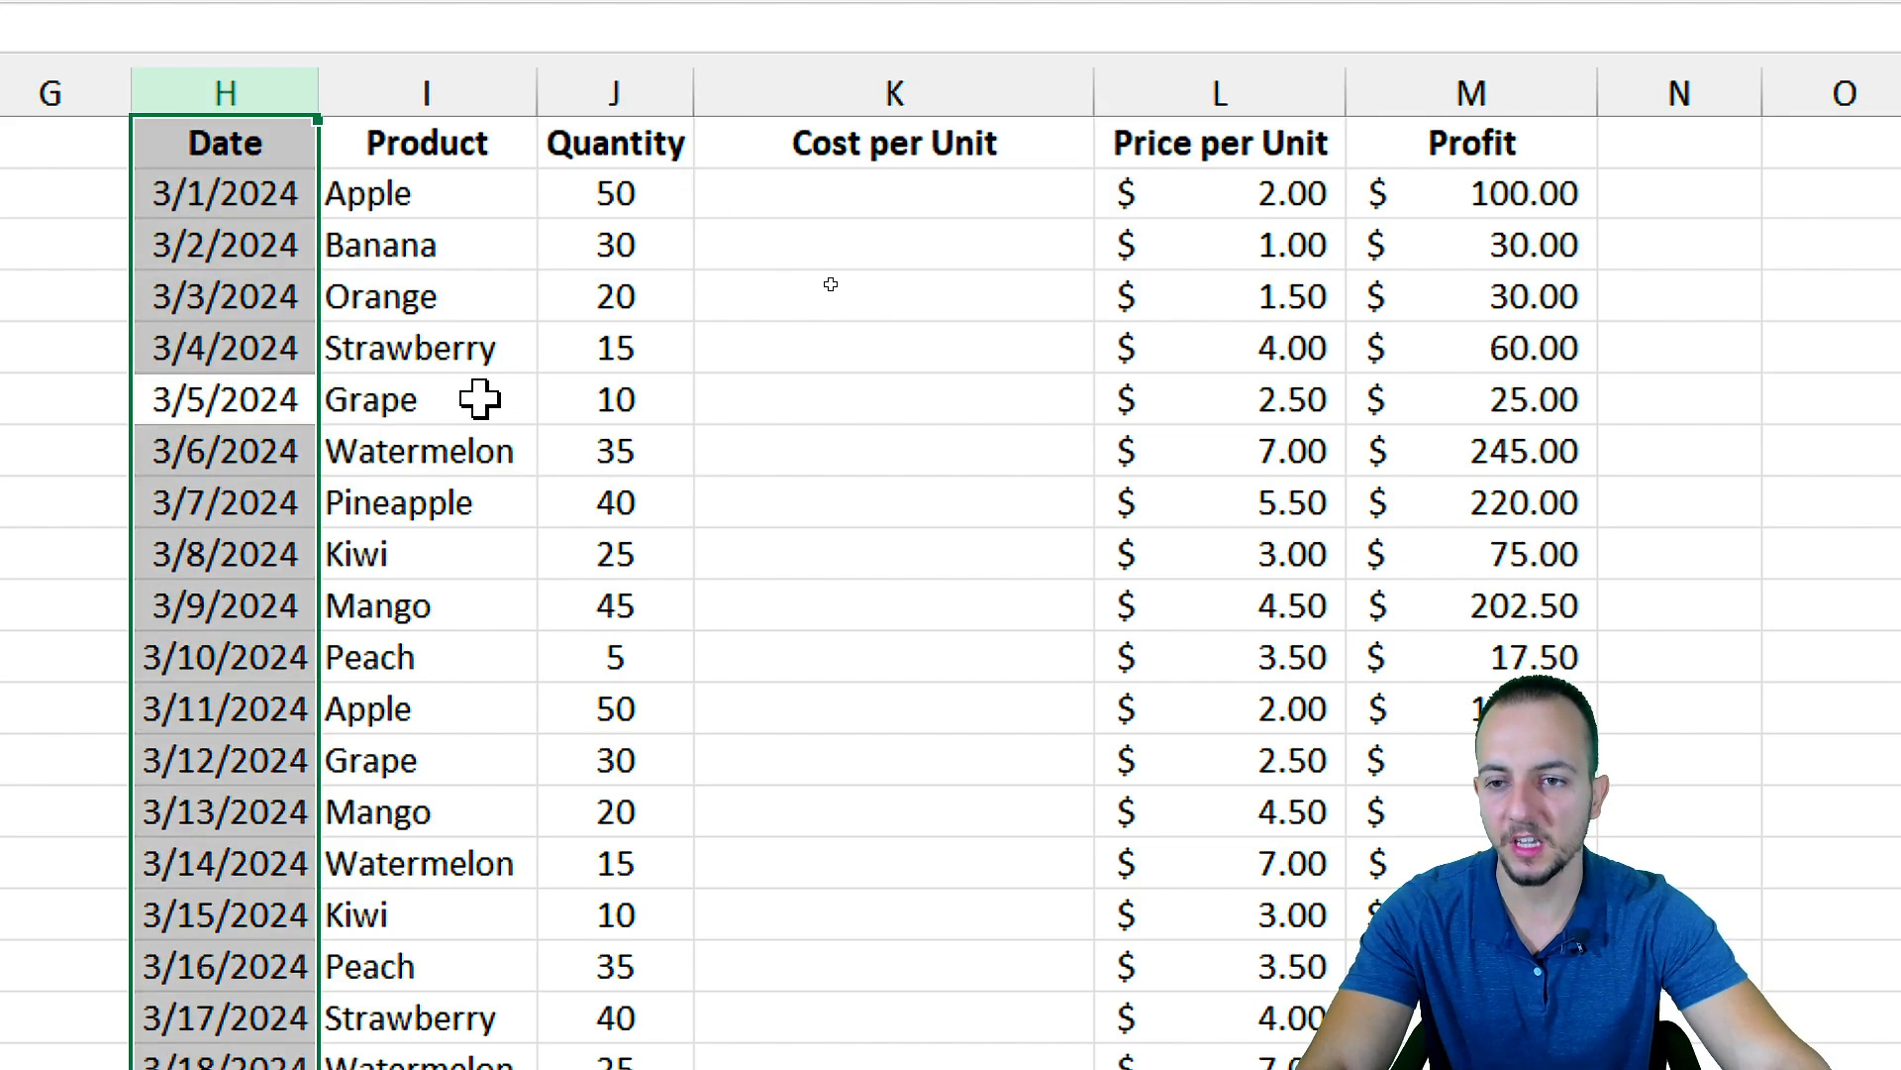
{"action": "left_click", "coordinate": [485, 400]}
{"action": "key", "text": "ctrl+space"}
{"action": "left_click", "coordinate": [659, 398]}
{"action": "key", "text": "ctrl+space"}
{"action": "left_click", "coordinate": [993, 357]}
{"action": "key", "text": "ctrl+space"}
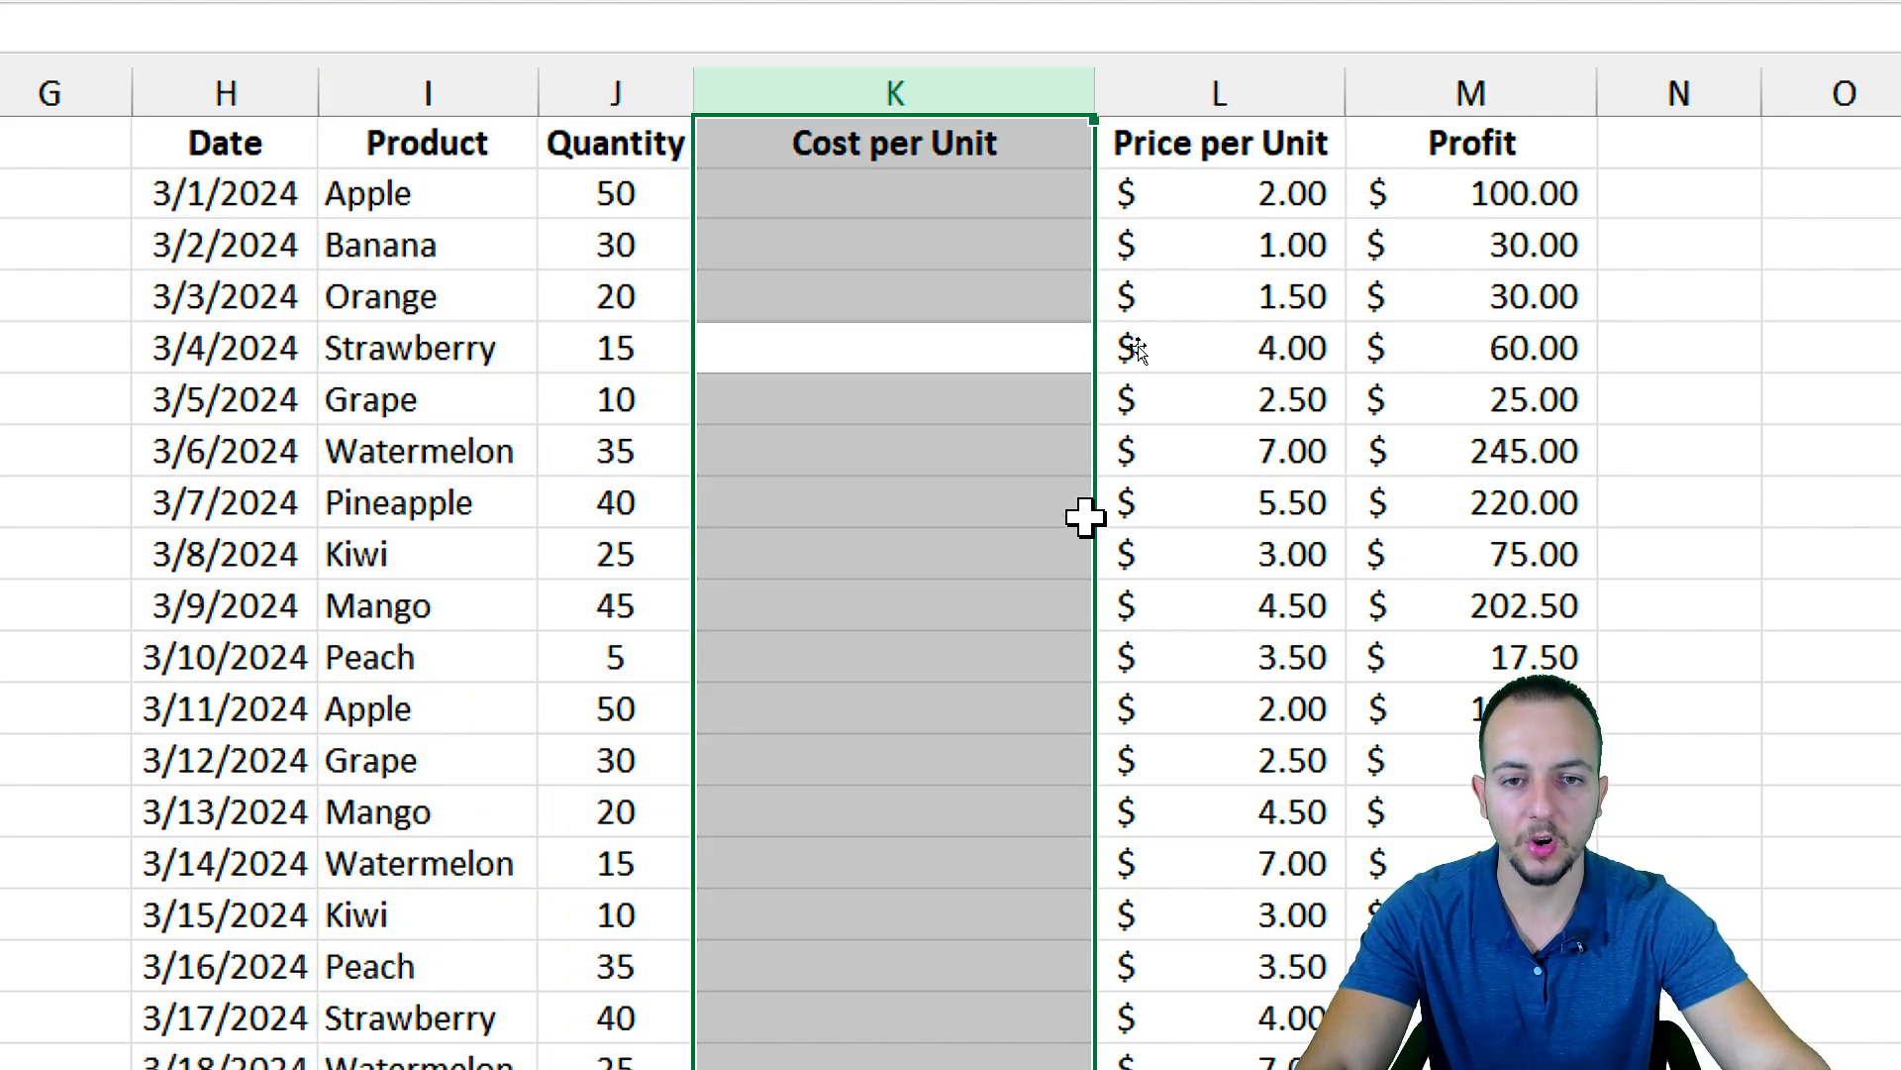
{"action": "left_click", "coordinate": [1248, 242]}
{"action": "key", "text": "ctrl+space"}
{"action": "left_click", "coordinate": [1454, 285]}
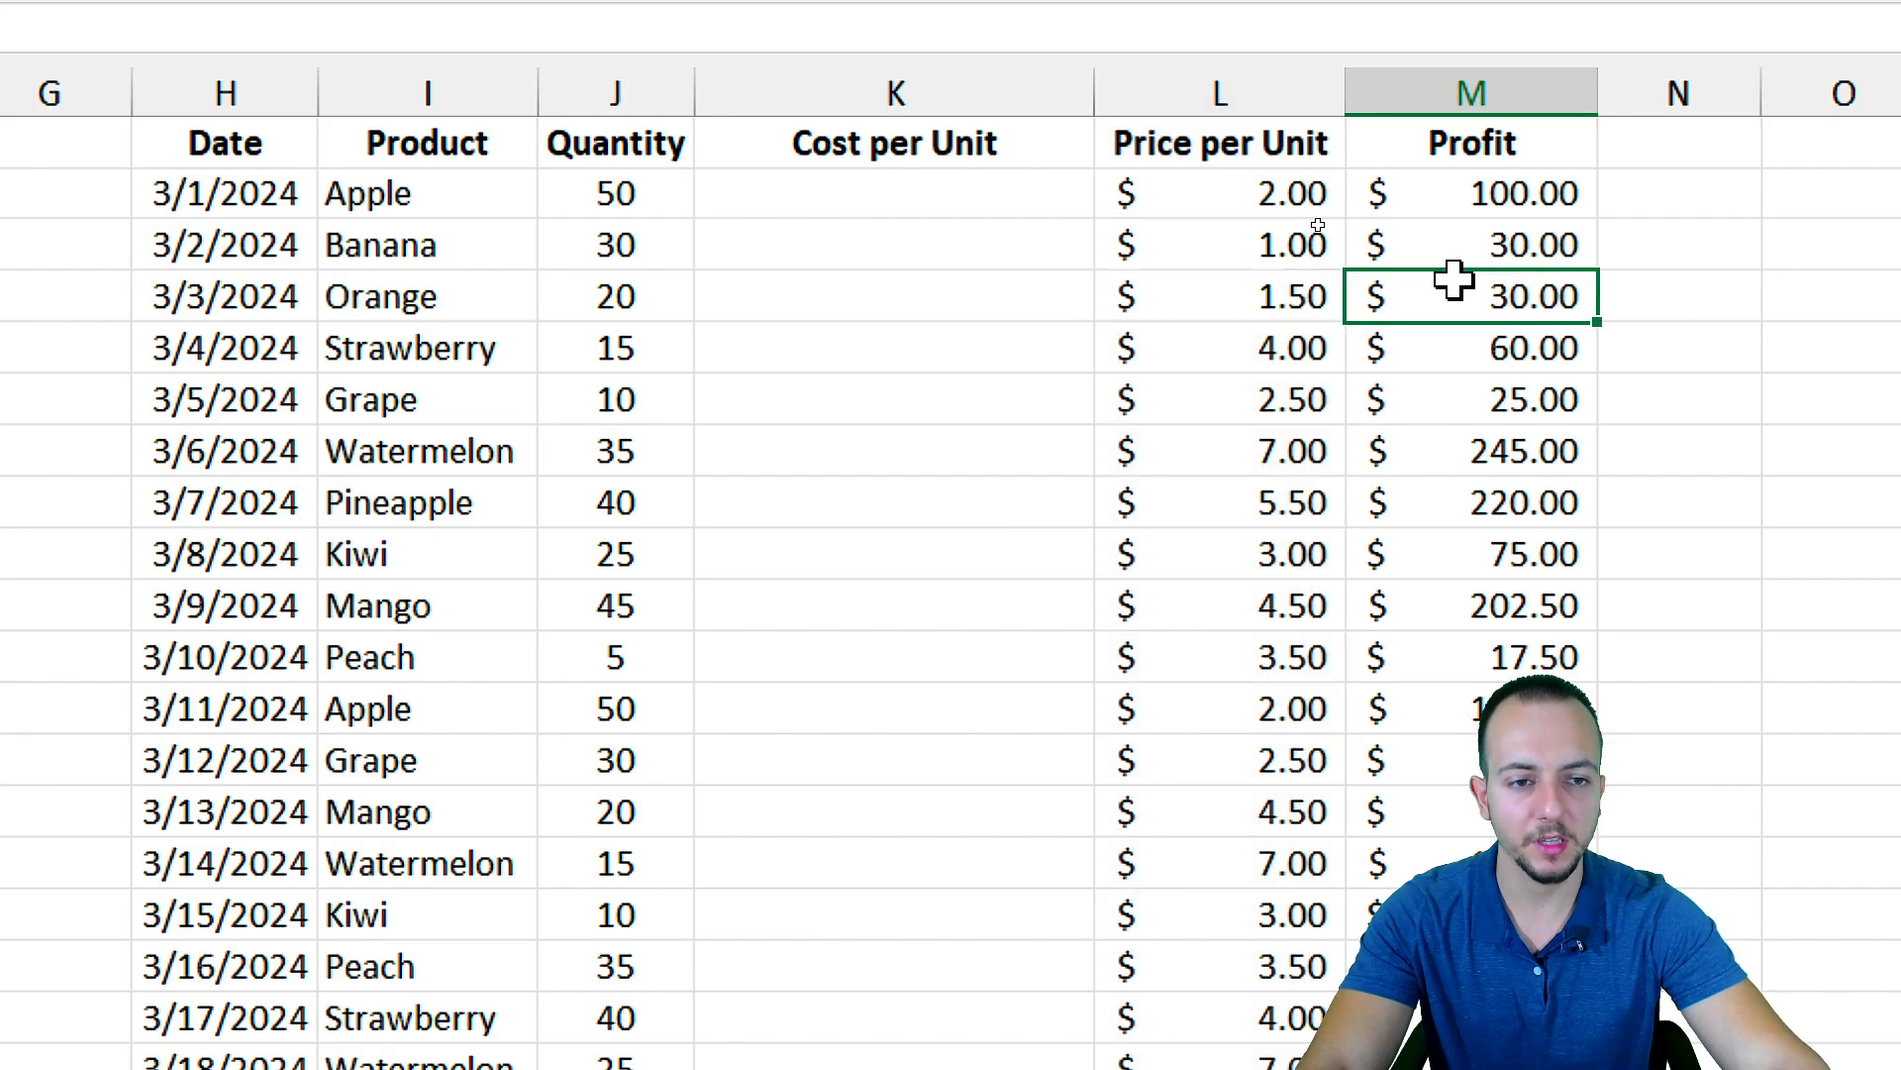
{"action": "key", "text": "ctrl+space"}
{"action": "left_click", "coordinate": [846, 203]}
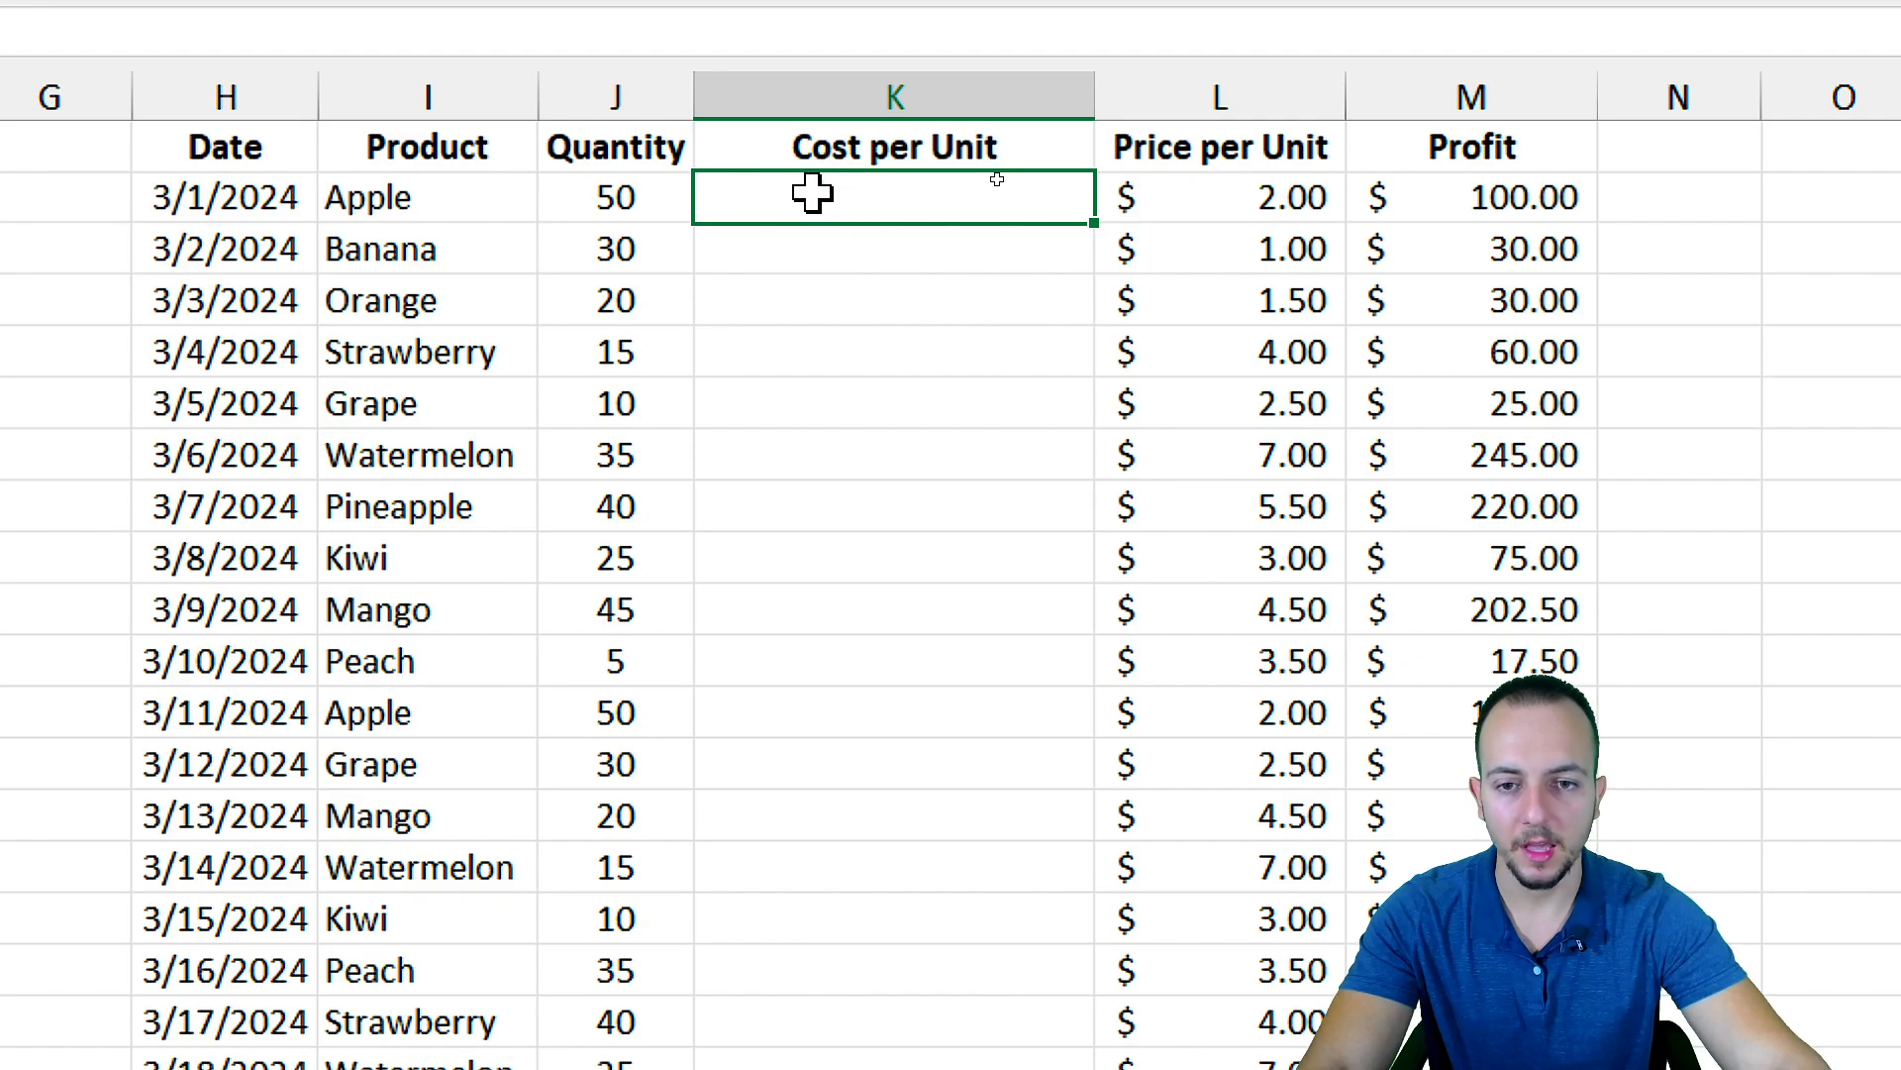
Examine the empty Cost per Unit cells and trace the Apple product in I2 to its cost in the Cost/Unit table
{"action": "left_click_drag", "start_coordinate": [812, 110], "coordinate": [797, 367]}
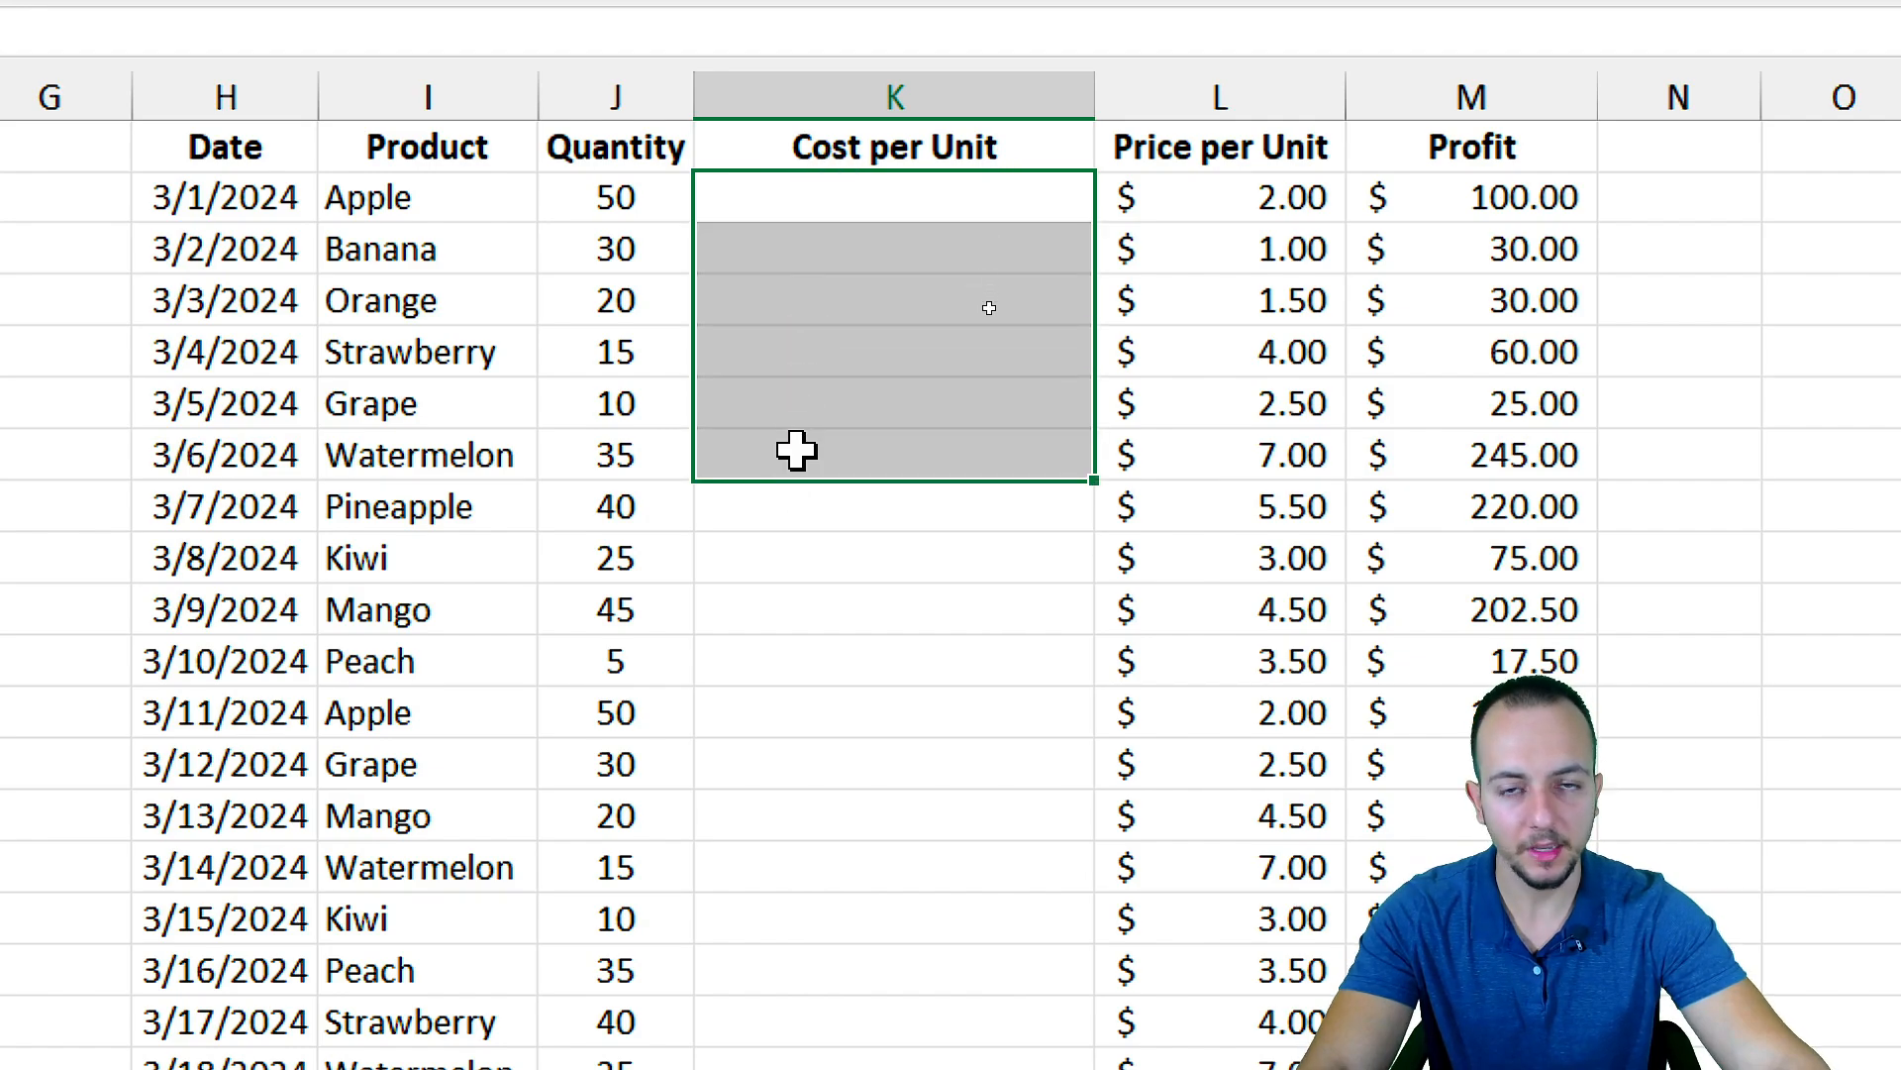
{"action": "left_click", "coordinate": [858, 208]}
{"action": "left_click", "coordinate": [416, 198]}
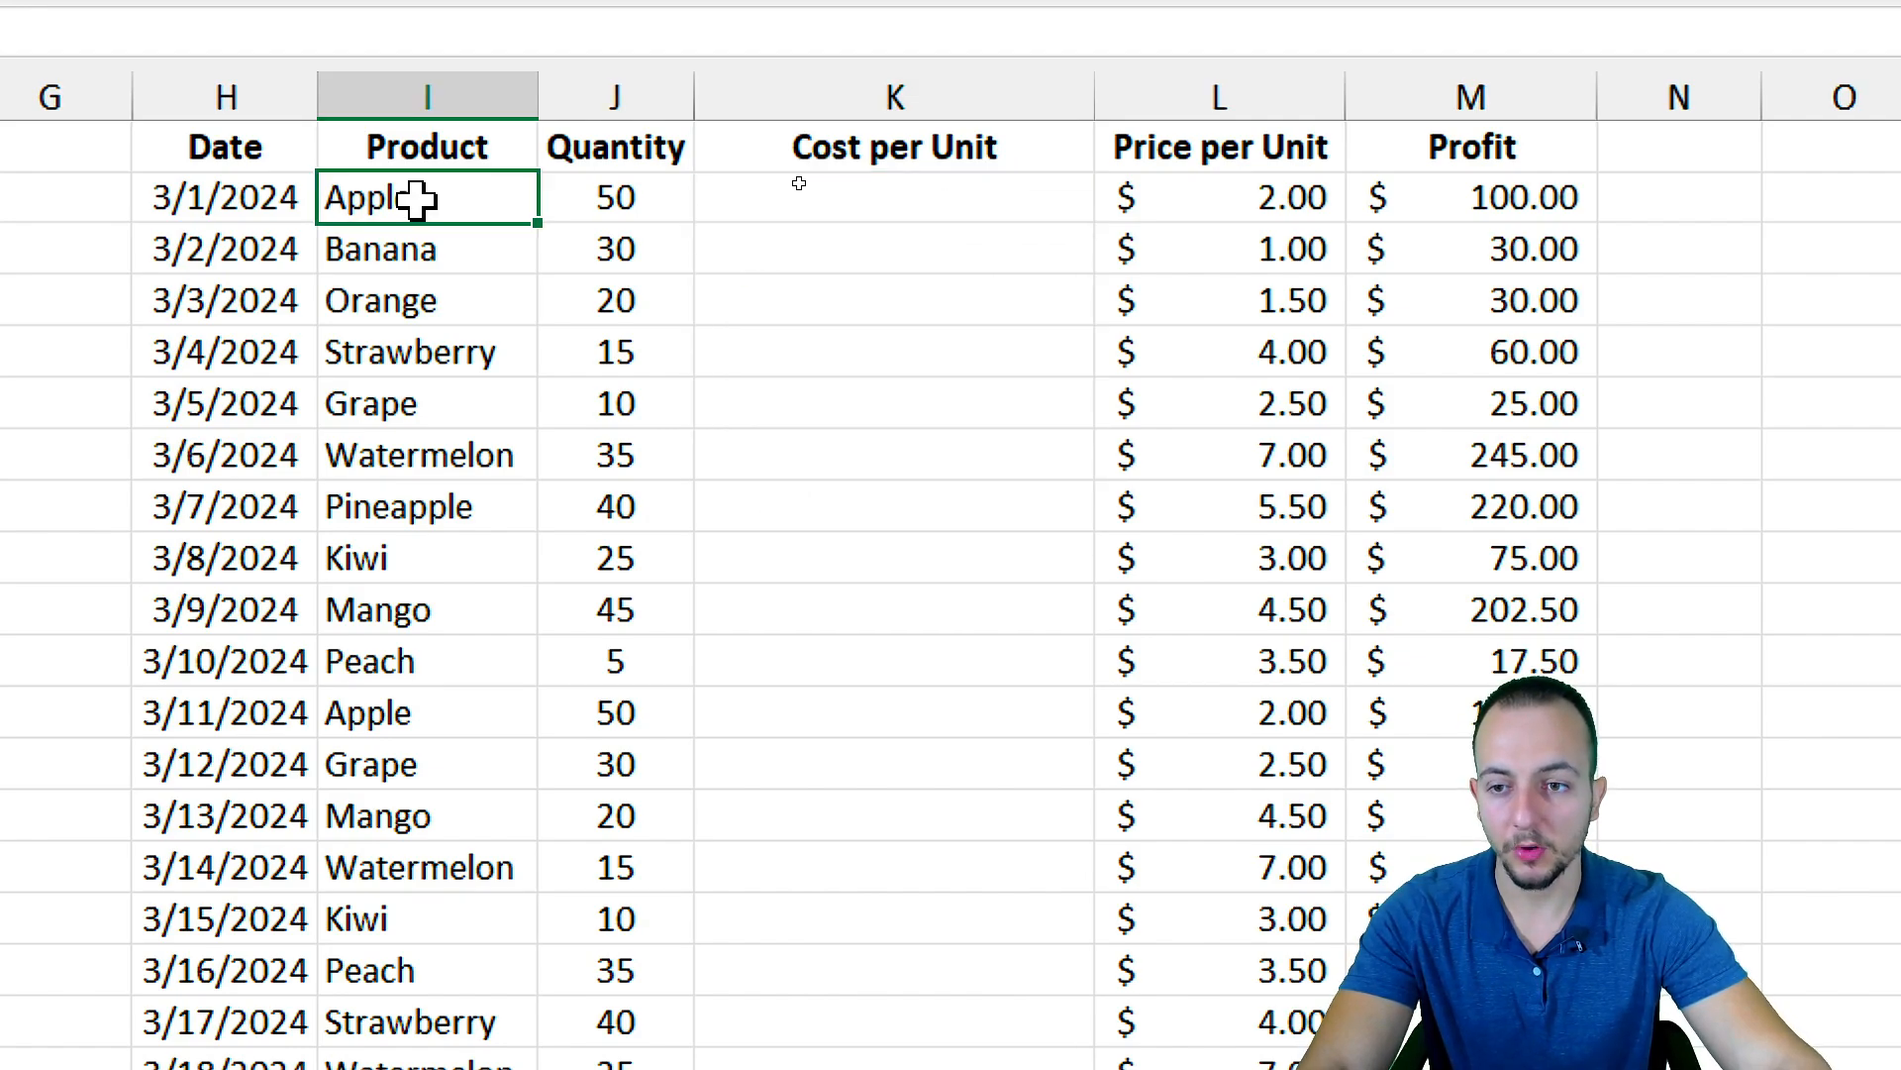
{"action": "left_click", "coordinate": [797, 211]}
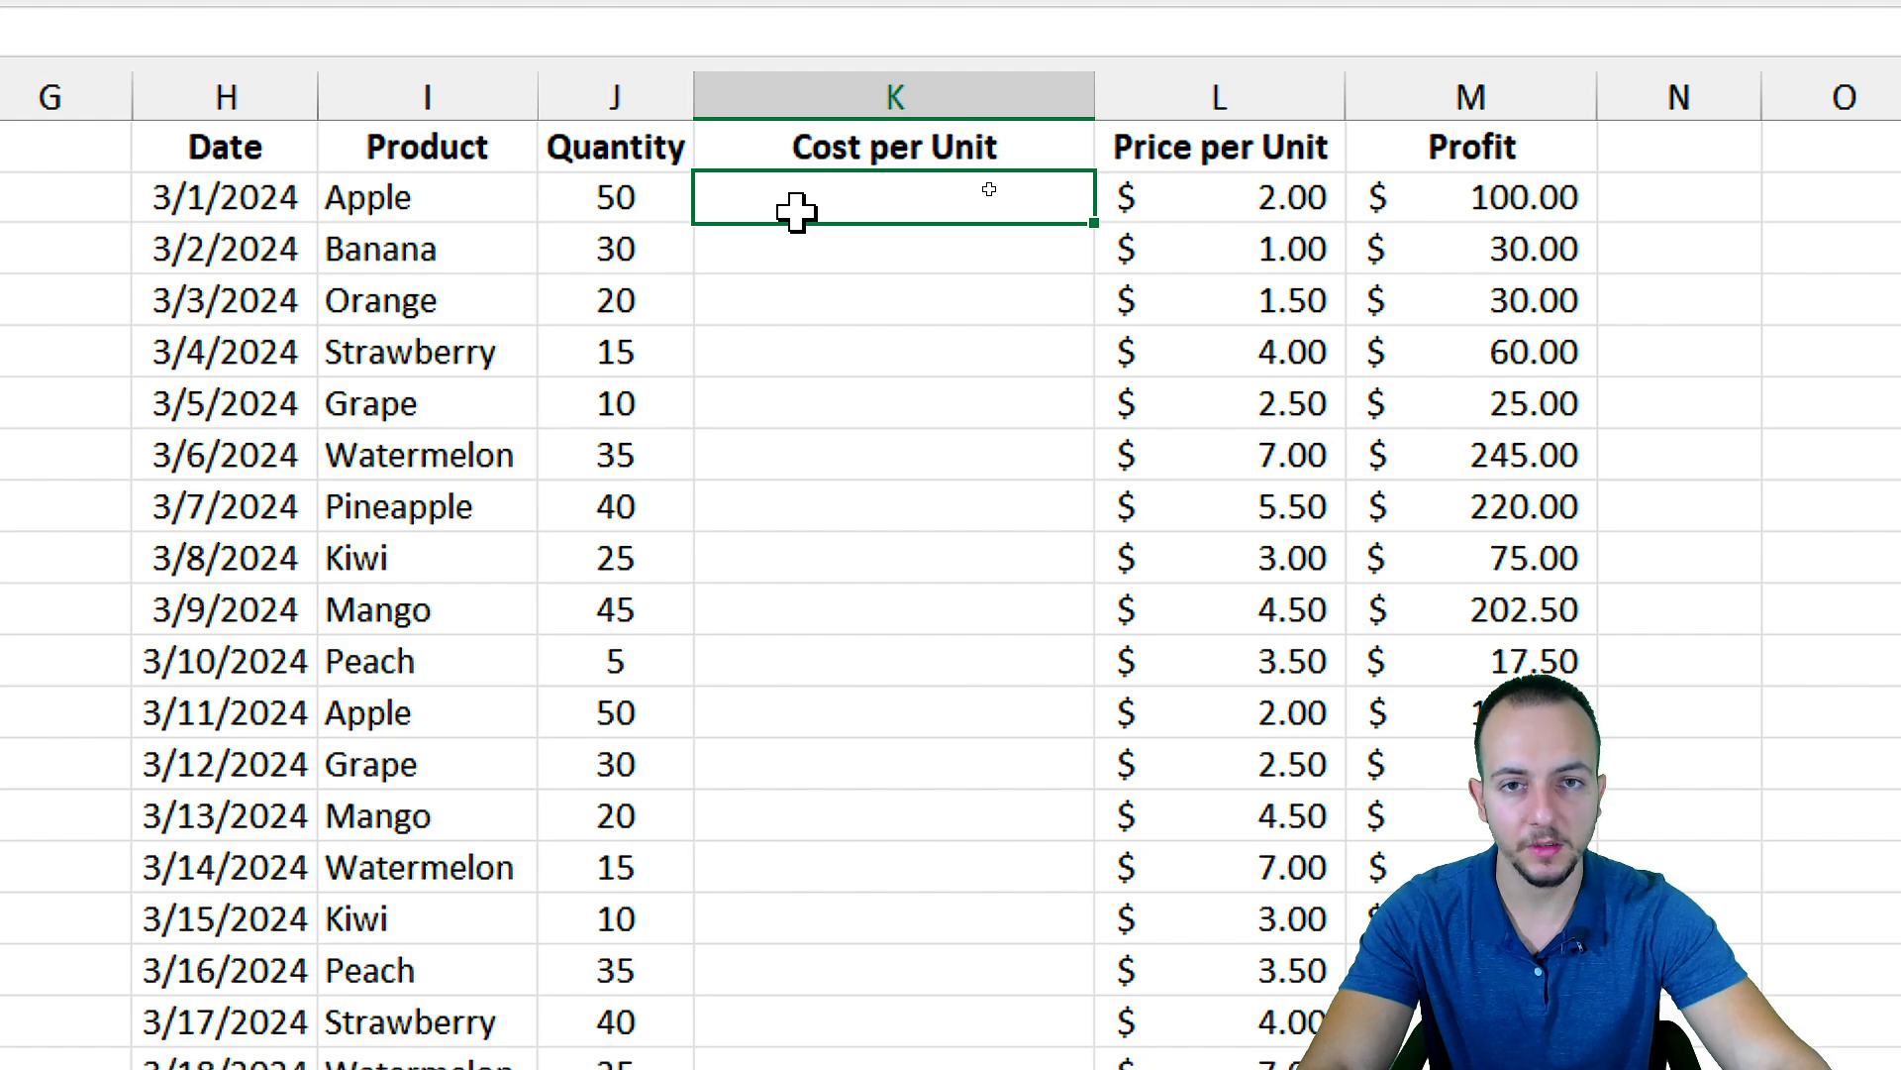
{"action": "left_click", "coordinate": [461, 213]}
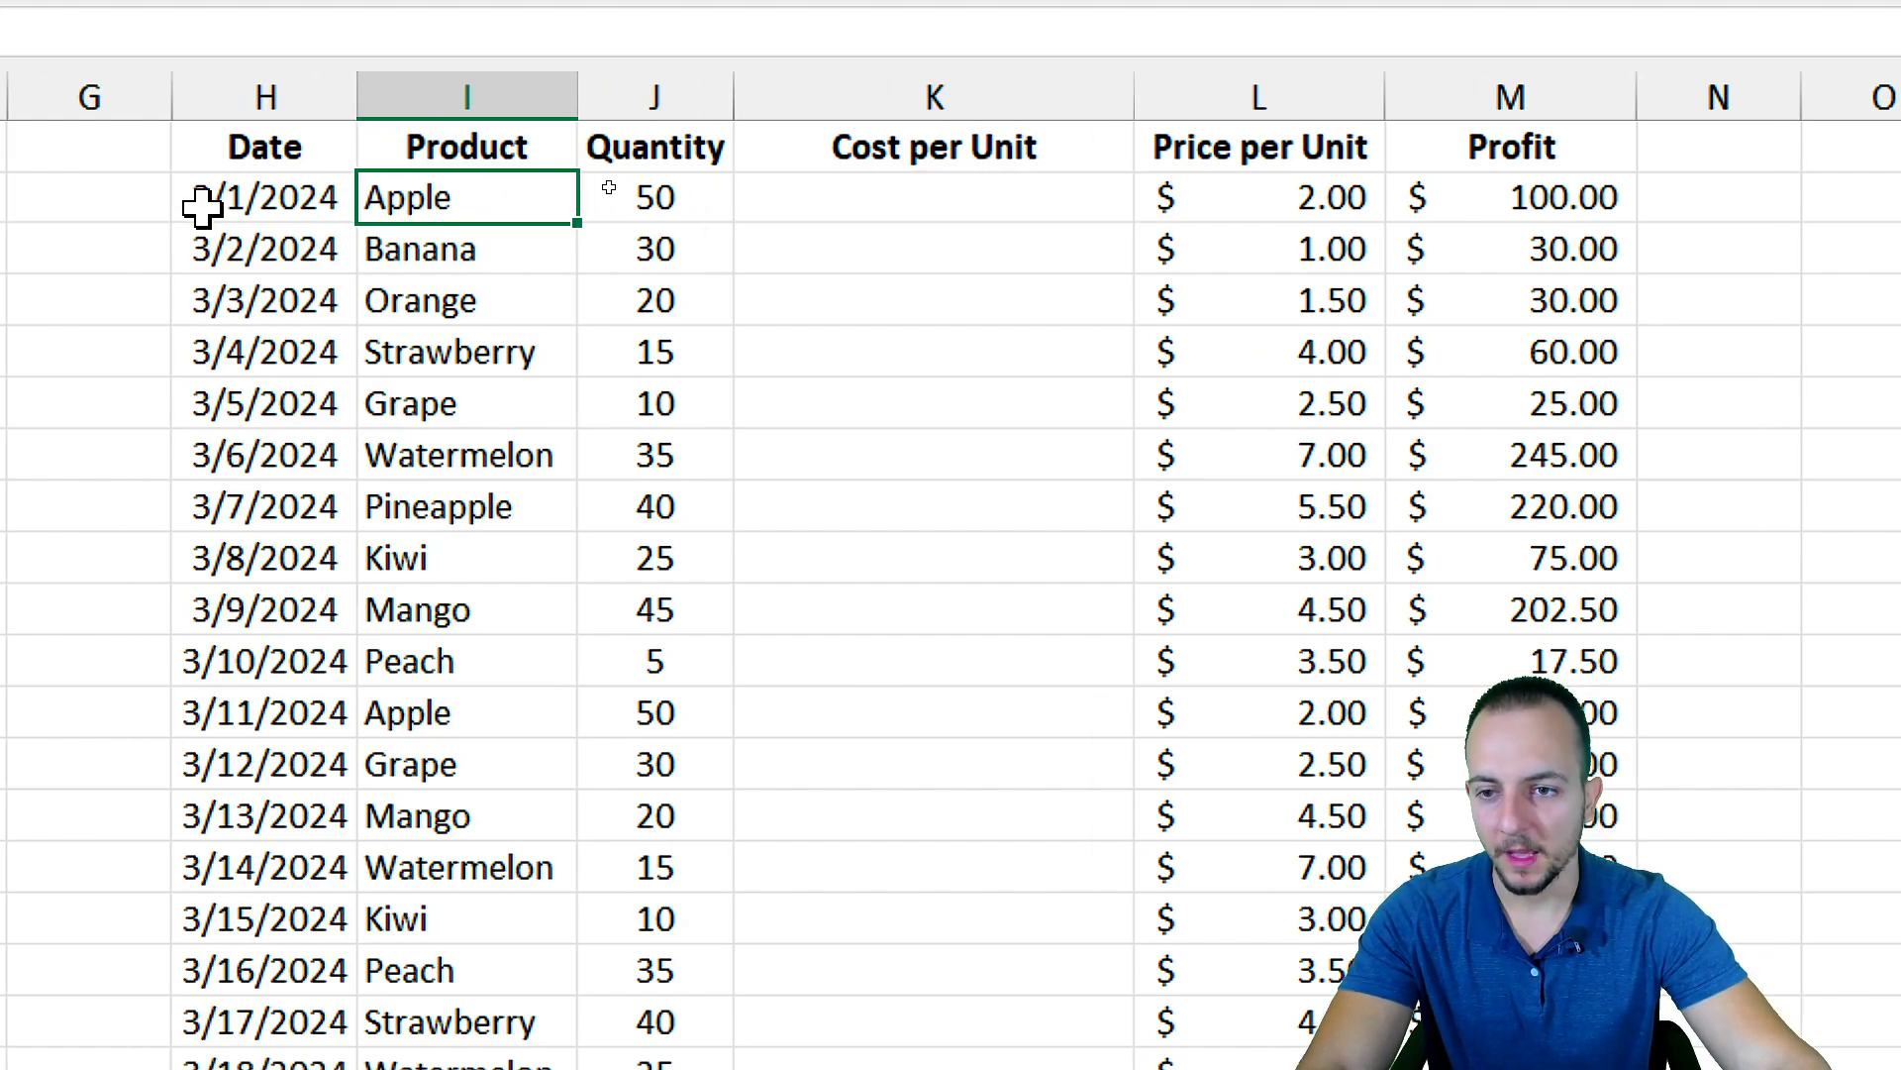
{"action": "left_click", "coordinate": [434, 188]}
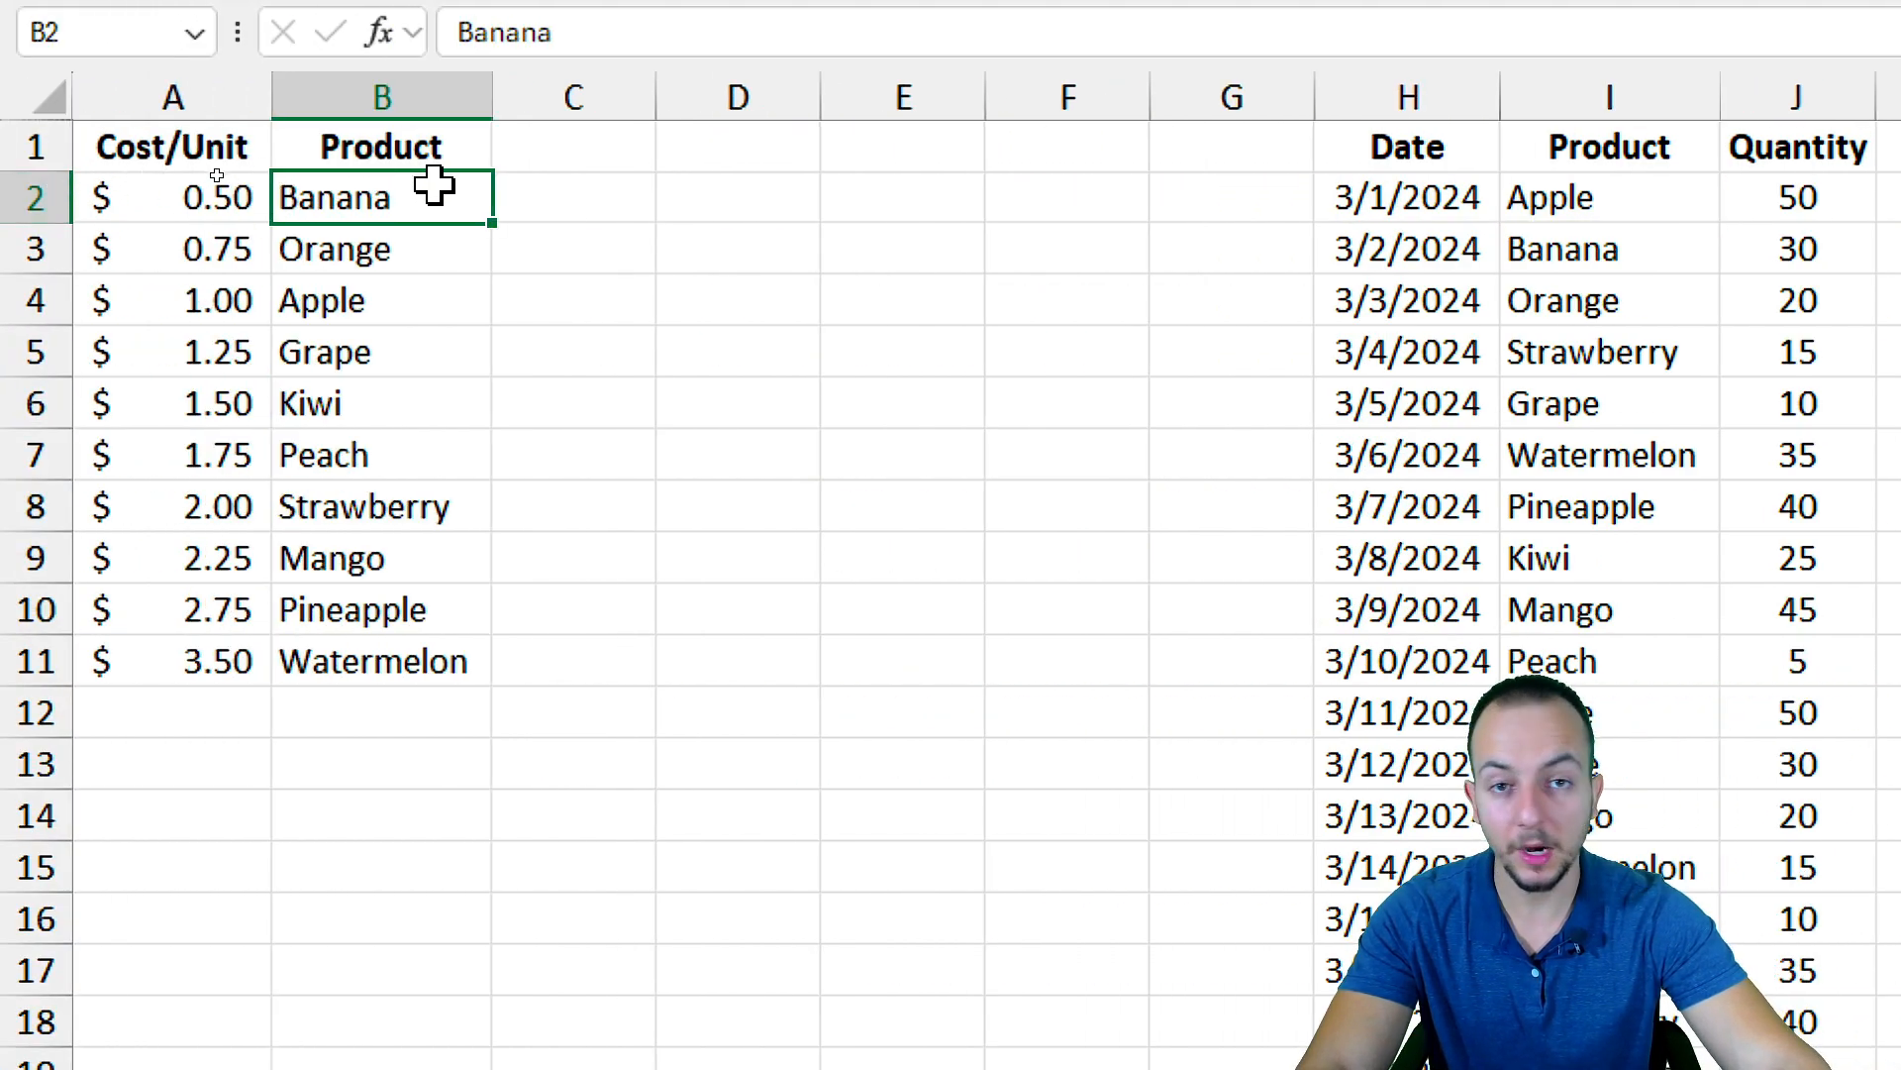
{"action": "left_click_drag", "start_coordinate": [434, 188], "coordinate": [396, 352]}
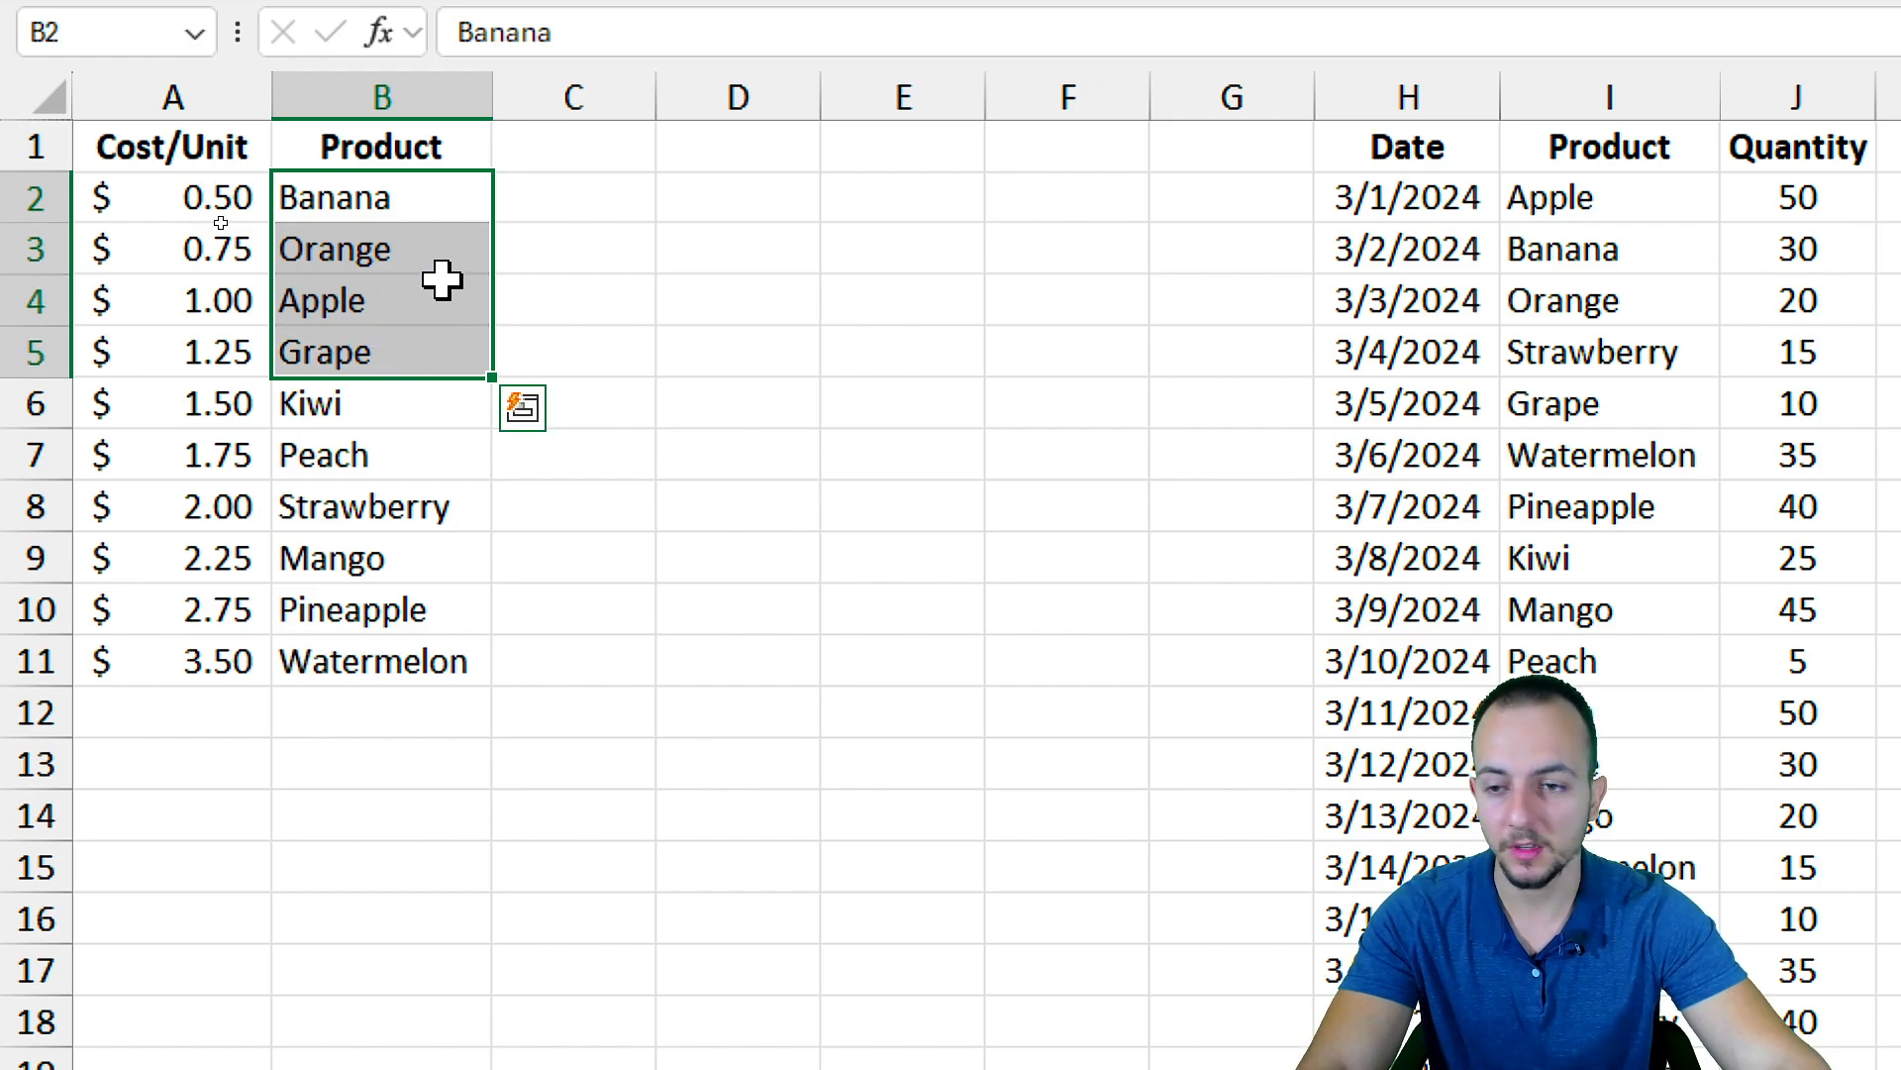
{"action": "left_click", "coordinate": [441, 280]}
{"action": "left_click", "coordinate": [227, 302]}
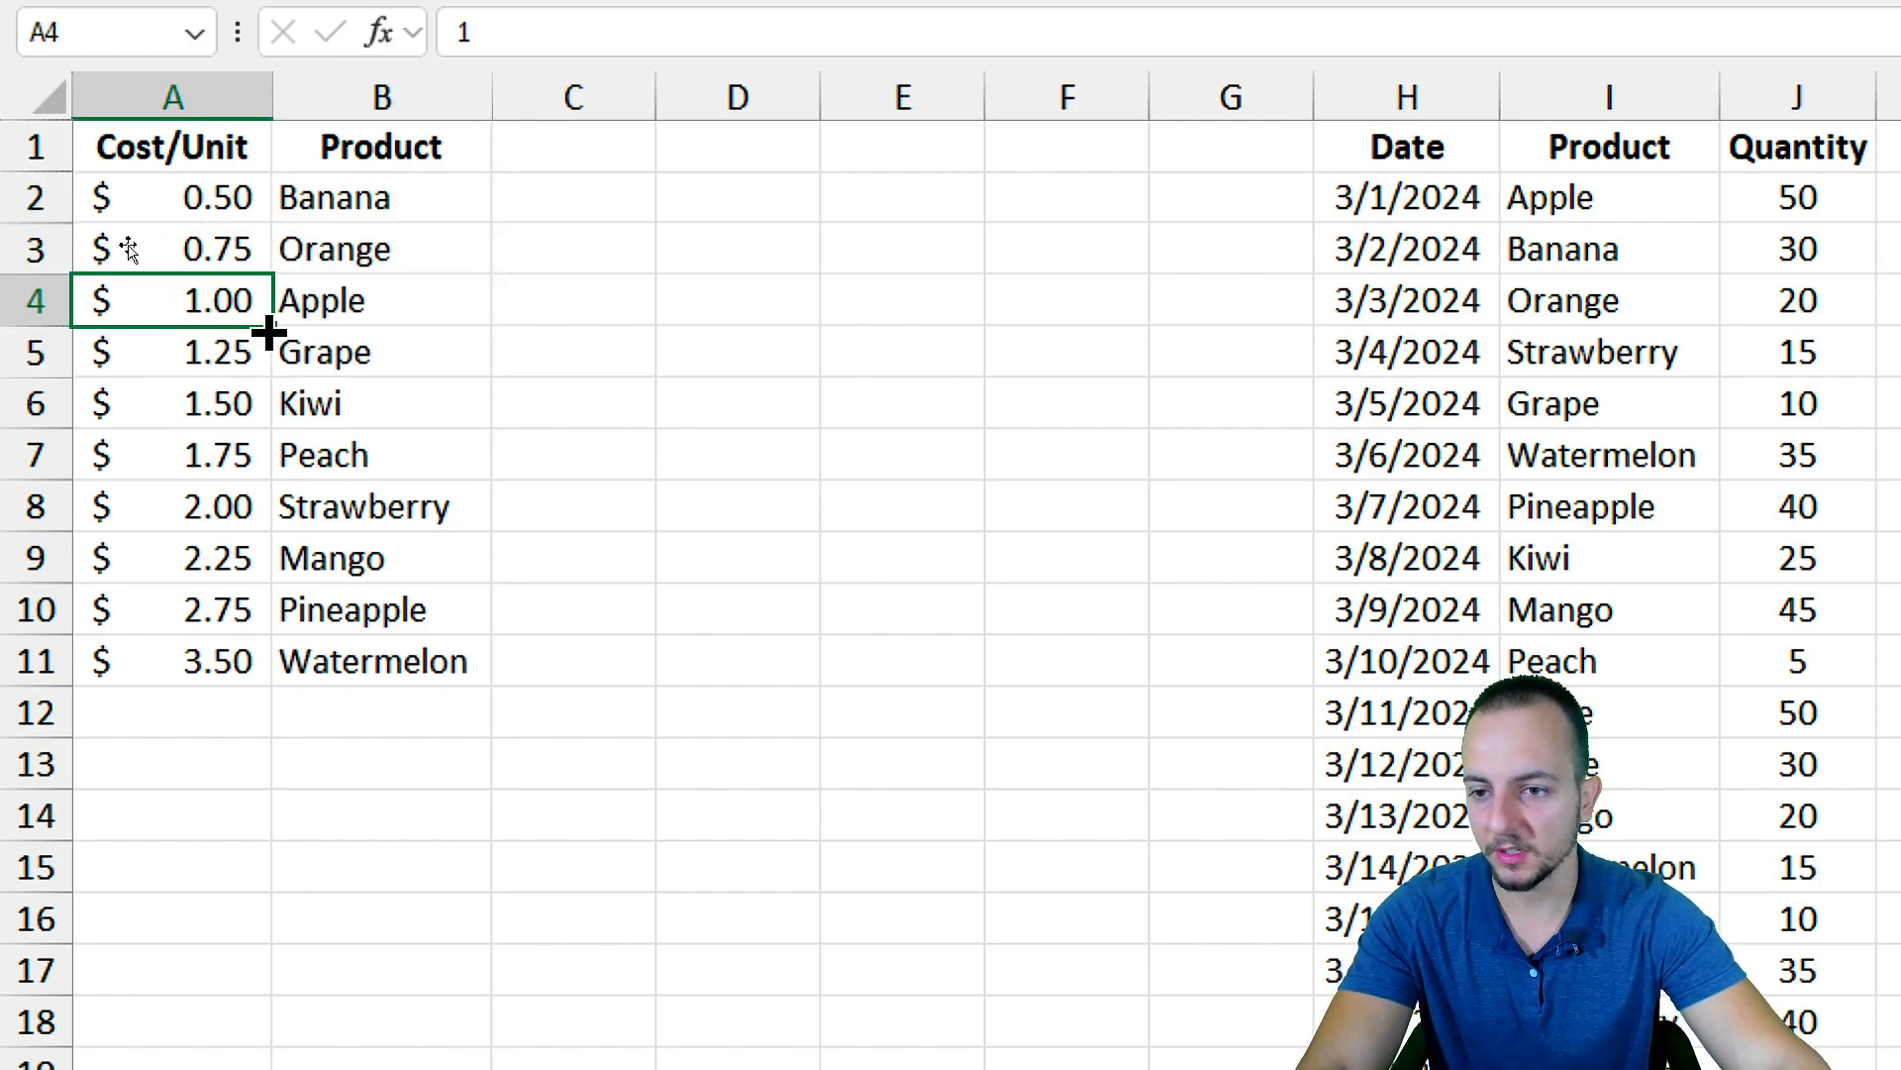
Enter 1 as the Cost per Unit for the first Apple sale in K2, and clear the cell again
{"action": "left_click", "coordinate": [1138, 204]}
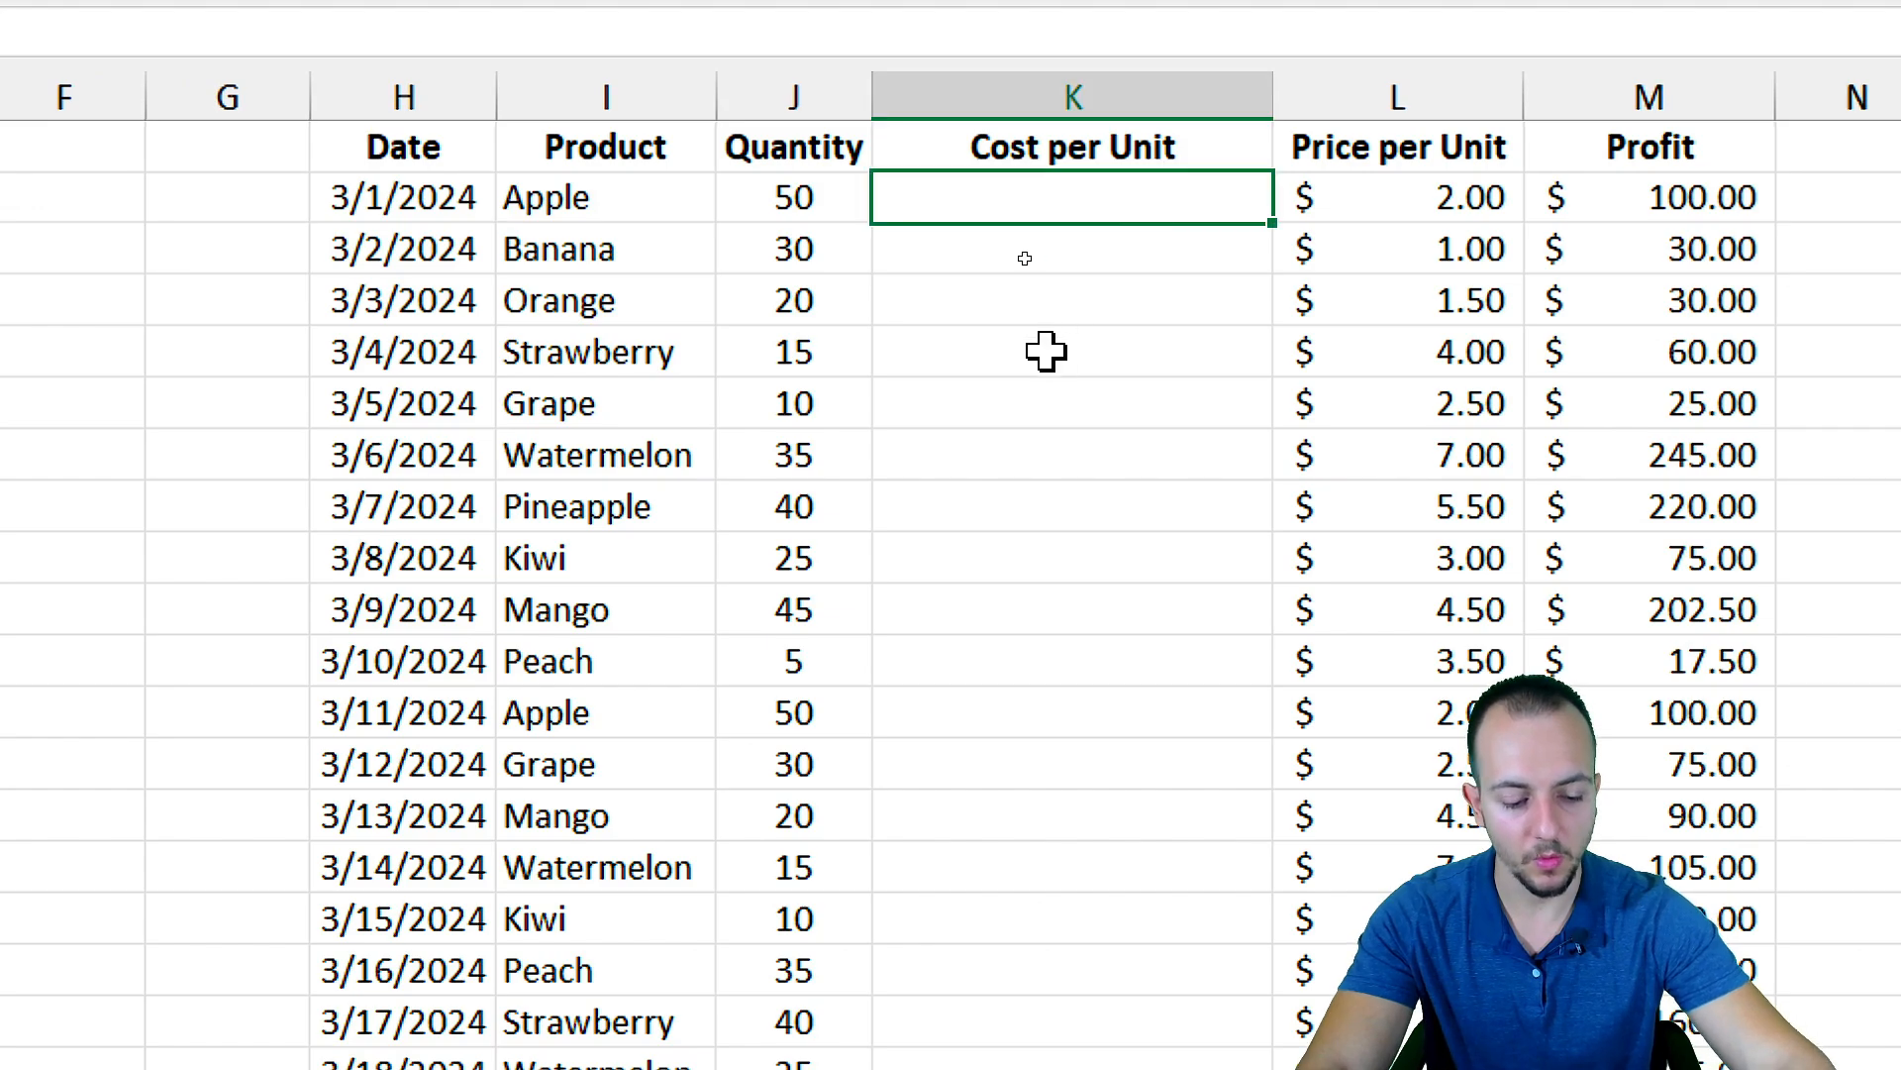
{"action": "type", "text": "1"}
{"action": "key", "text": "Return"}
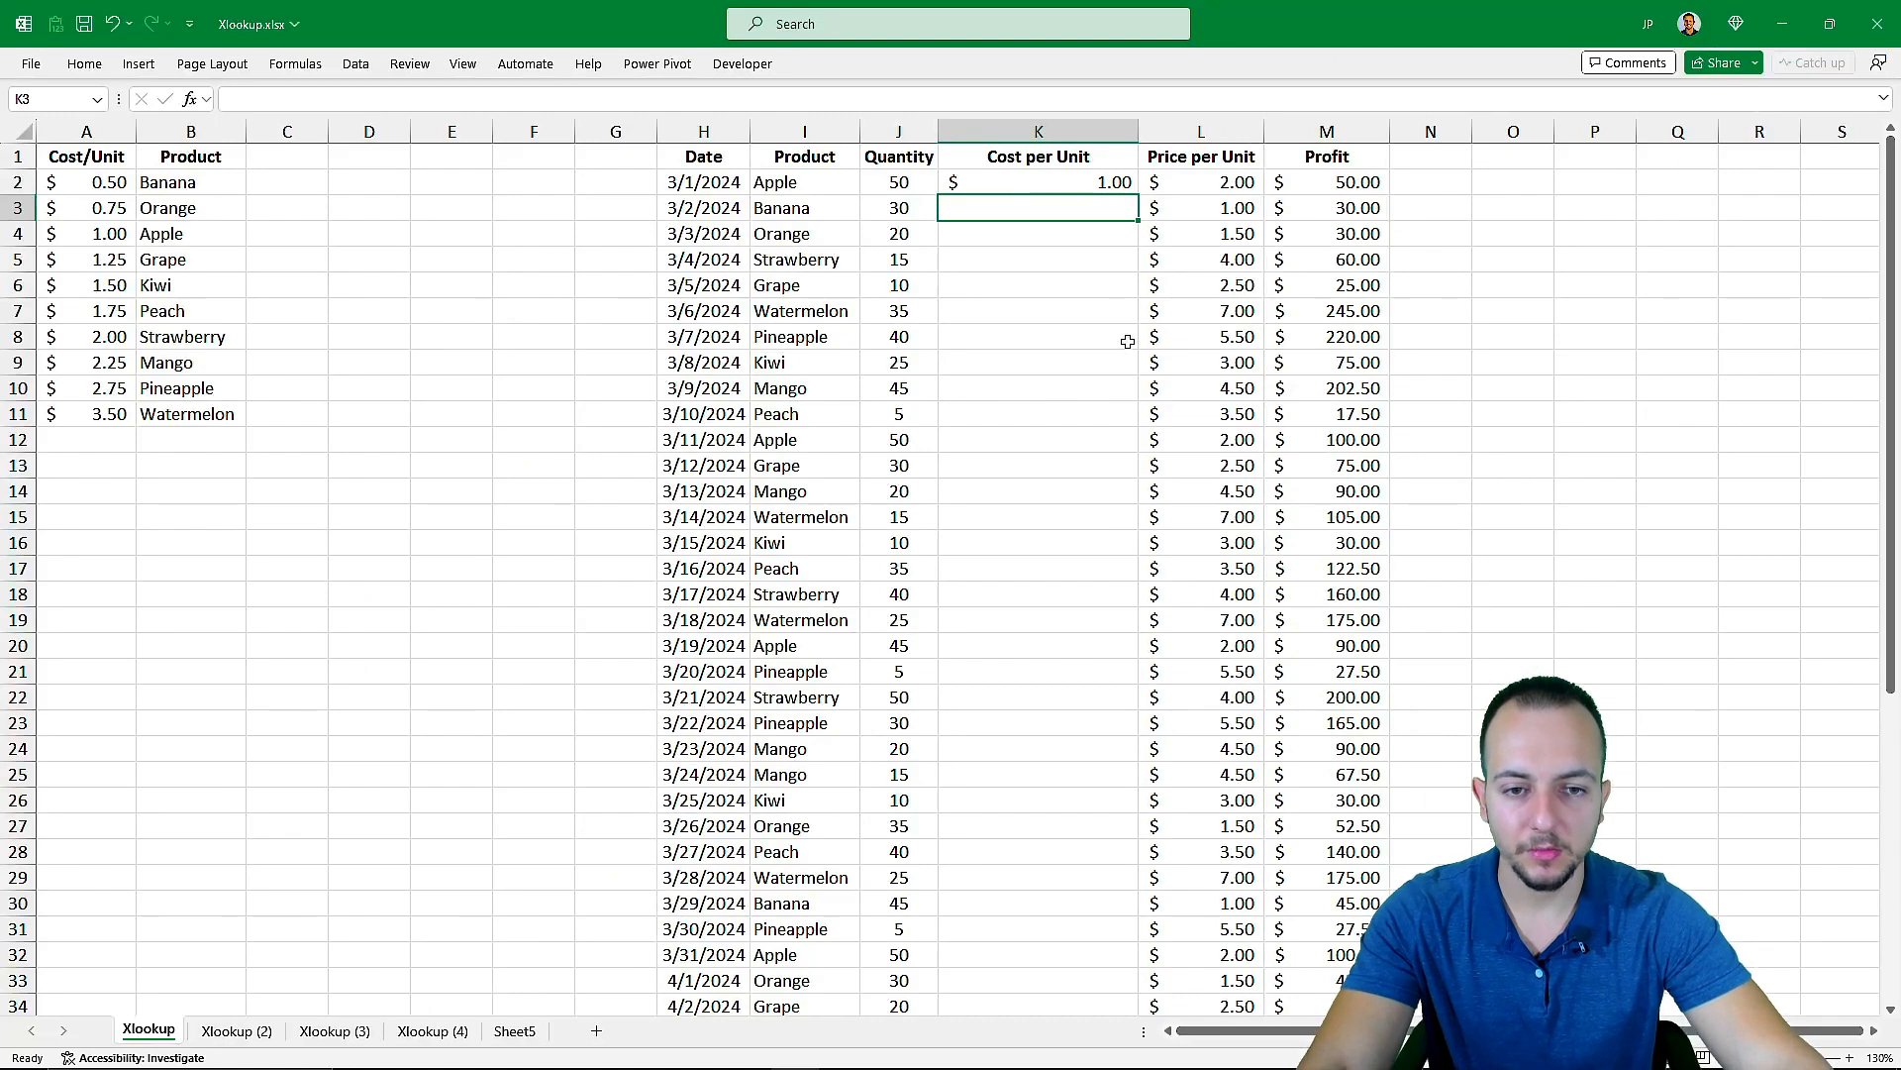
{"action": "scroll", "coordinate": [1095, 373], "scroll_direction": "down", "scroll_amount": 8}
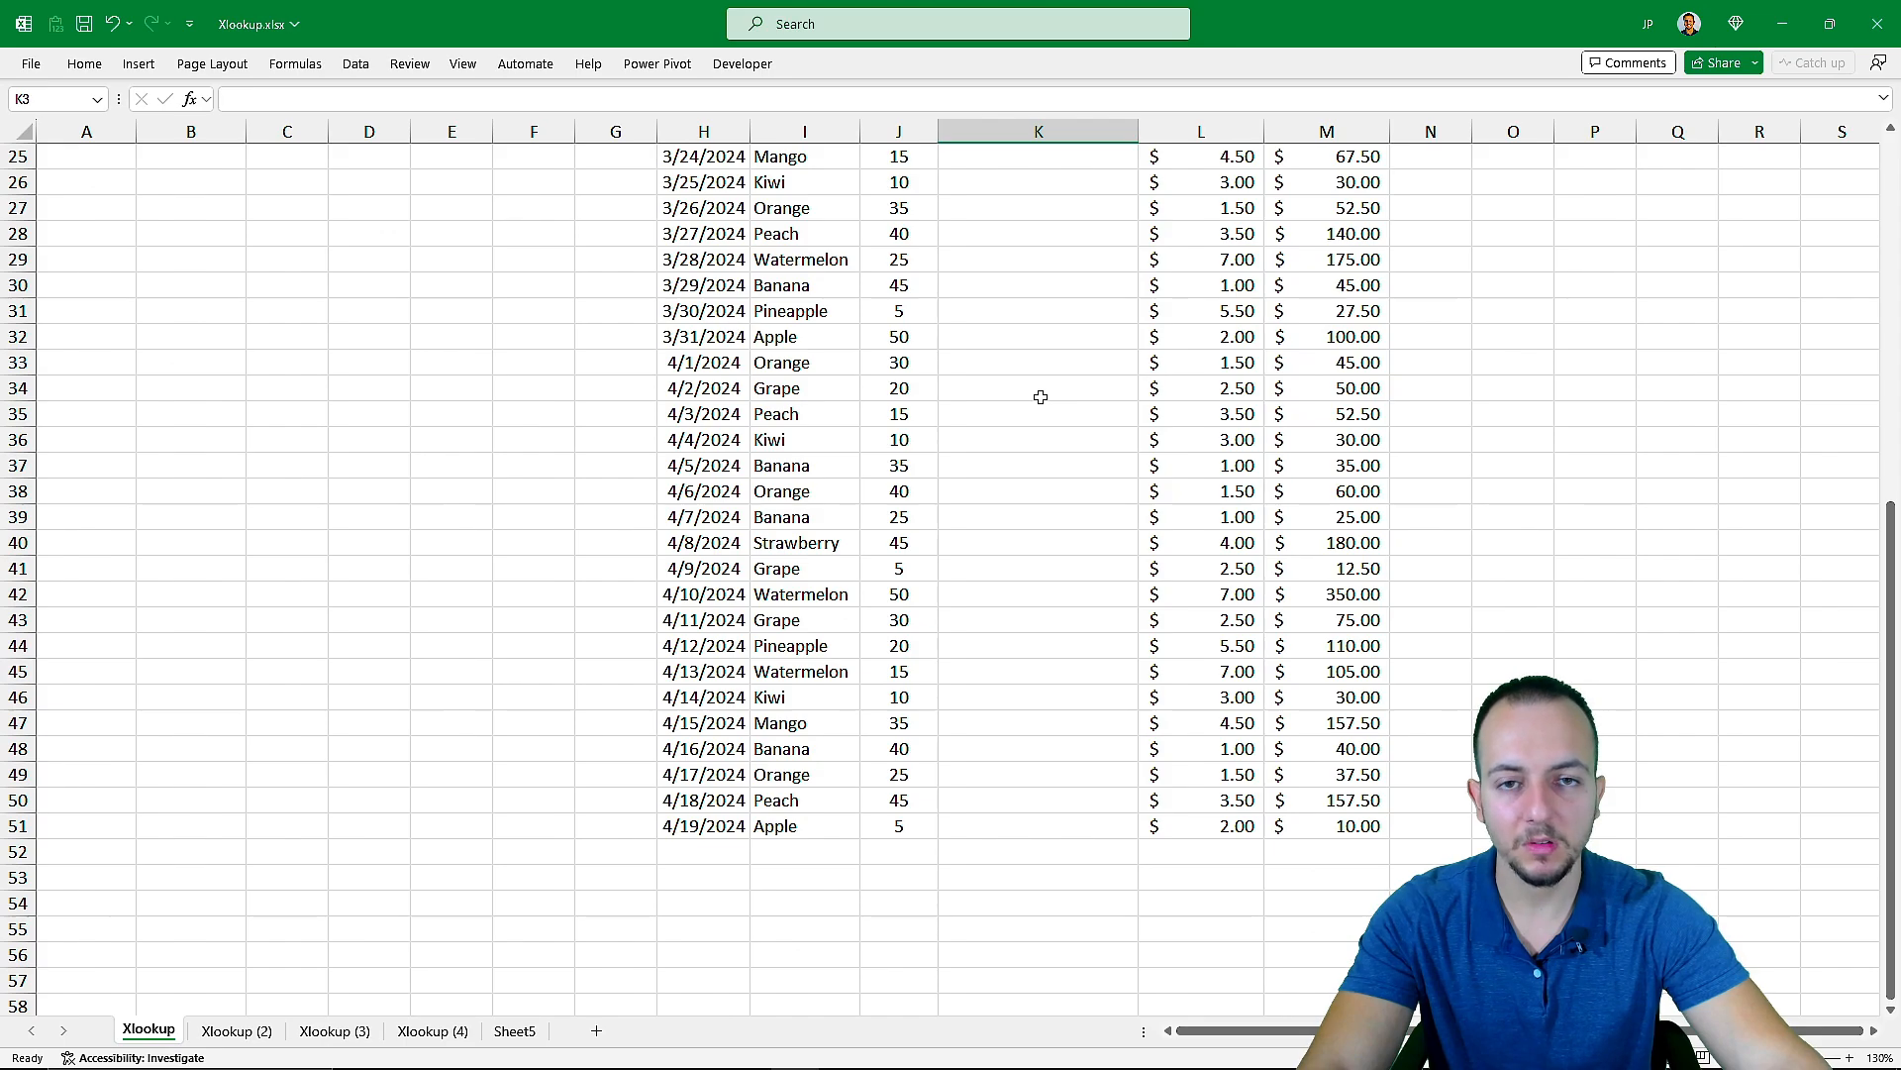
{"action": "scroll", "coordinate": [1040, 396], "scroll_direction": "up", "scroll_amount": 8}
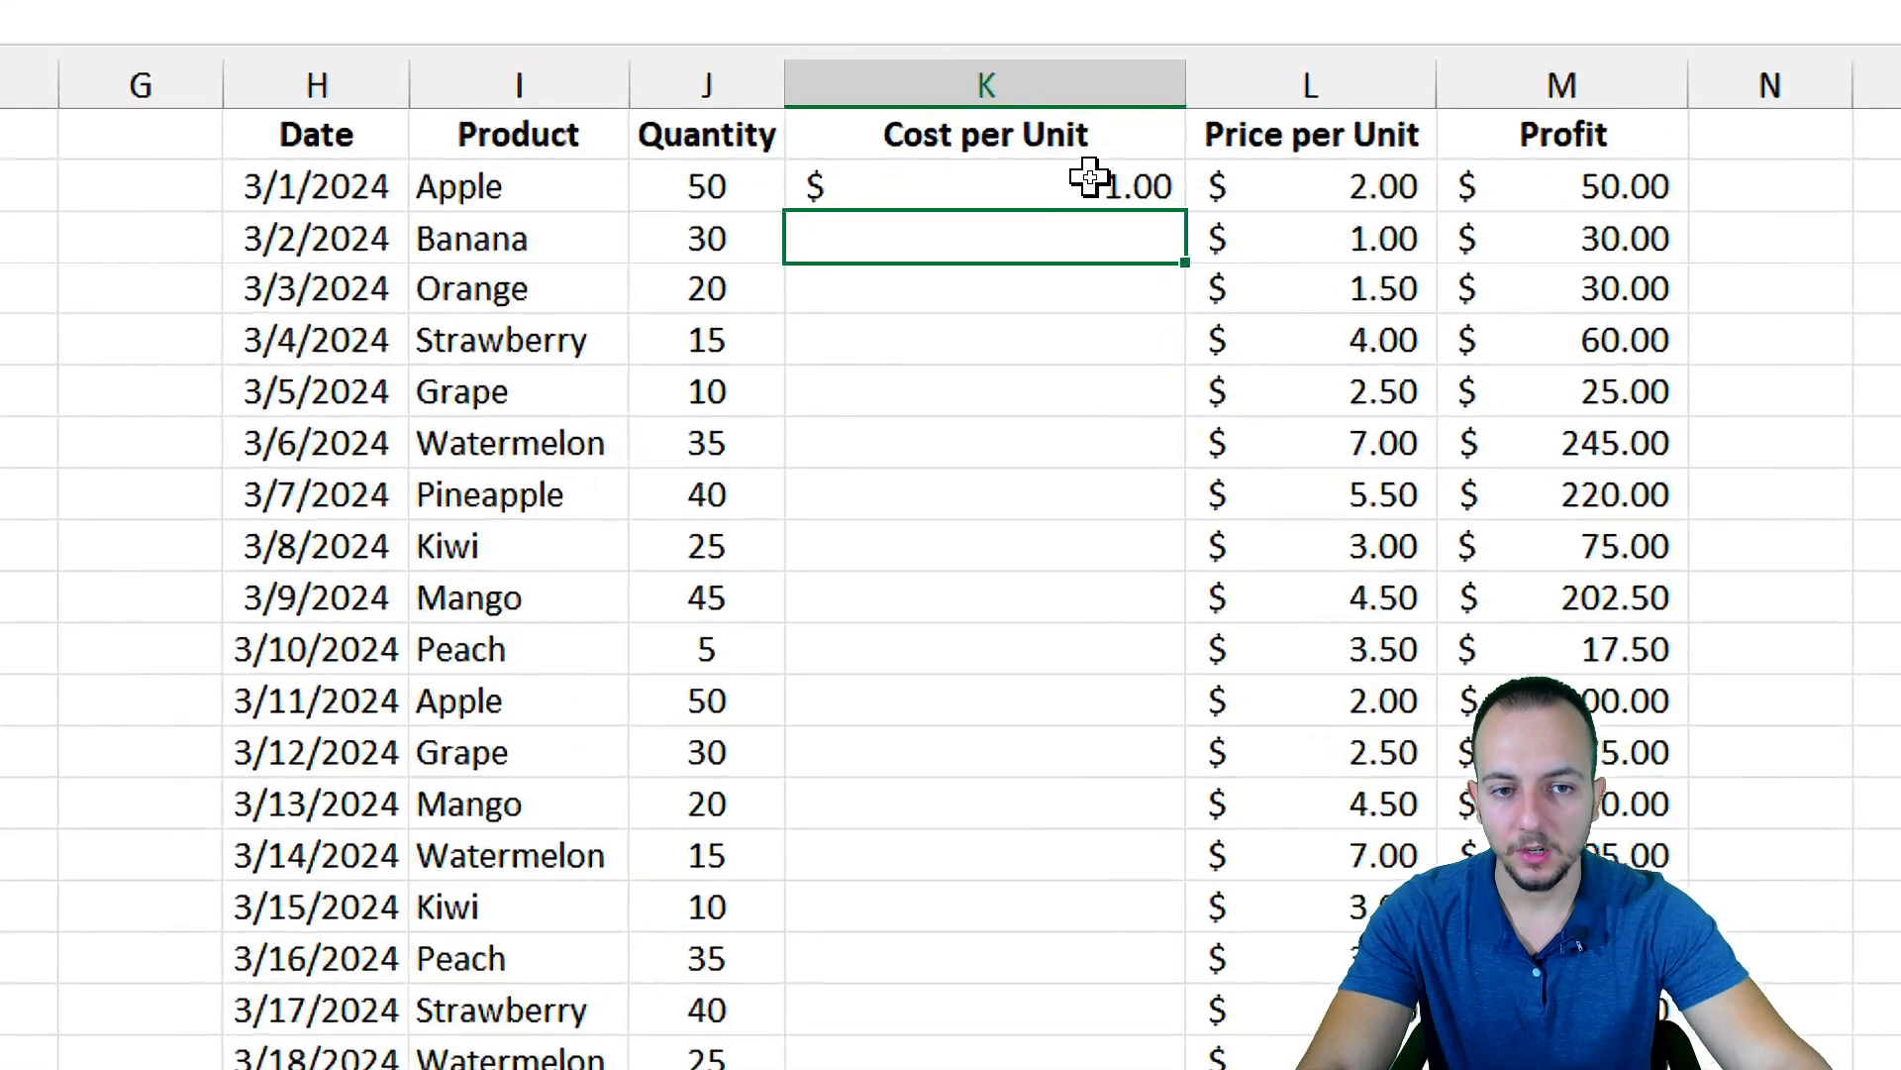
{"action": "left_click", "coordinate": [1086, 181]}
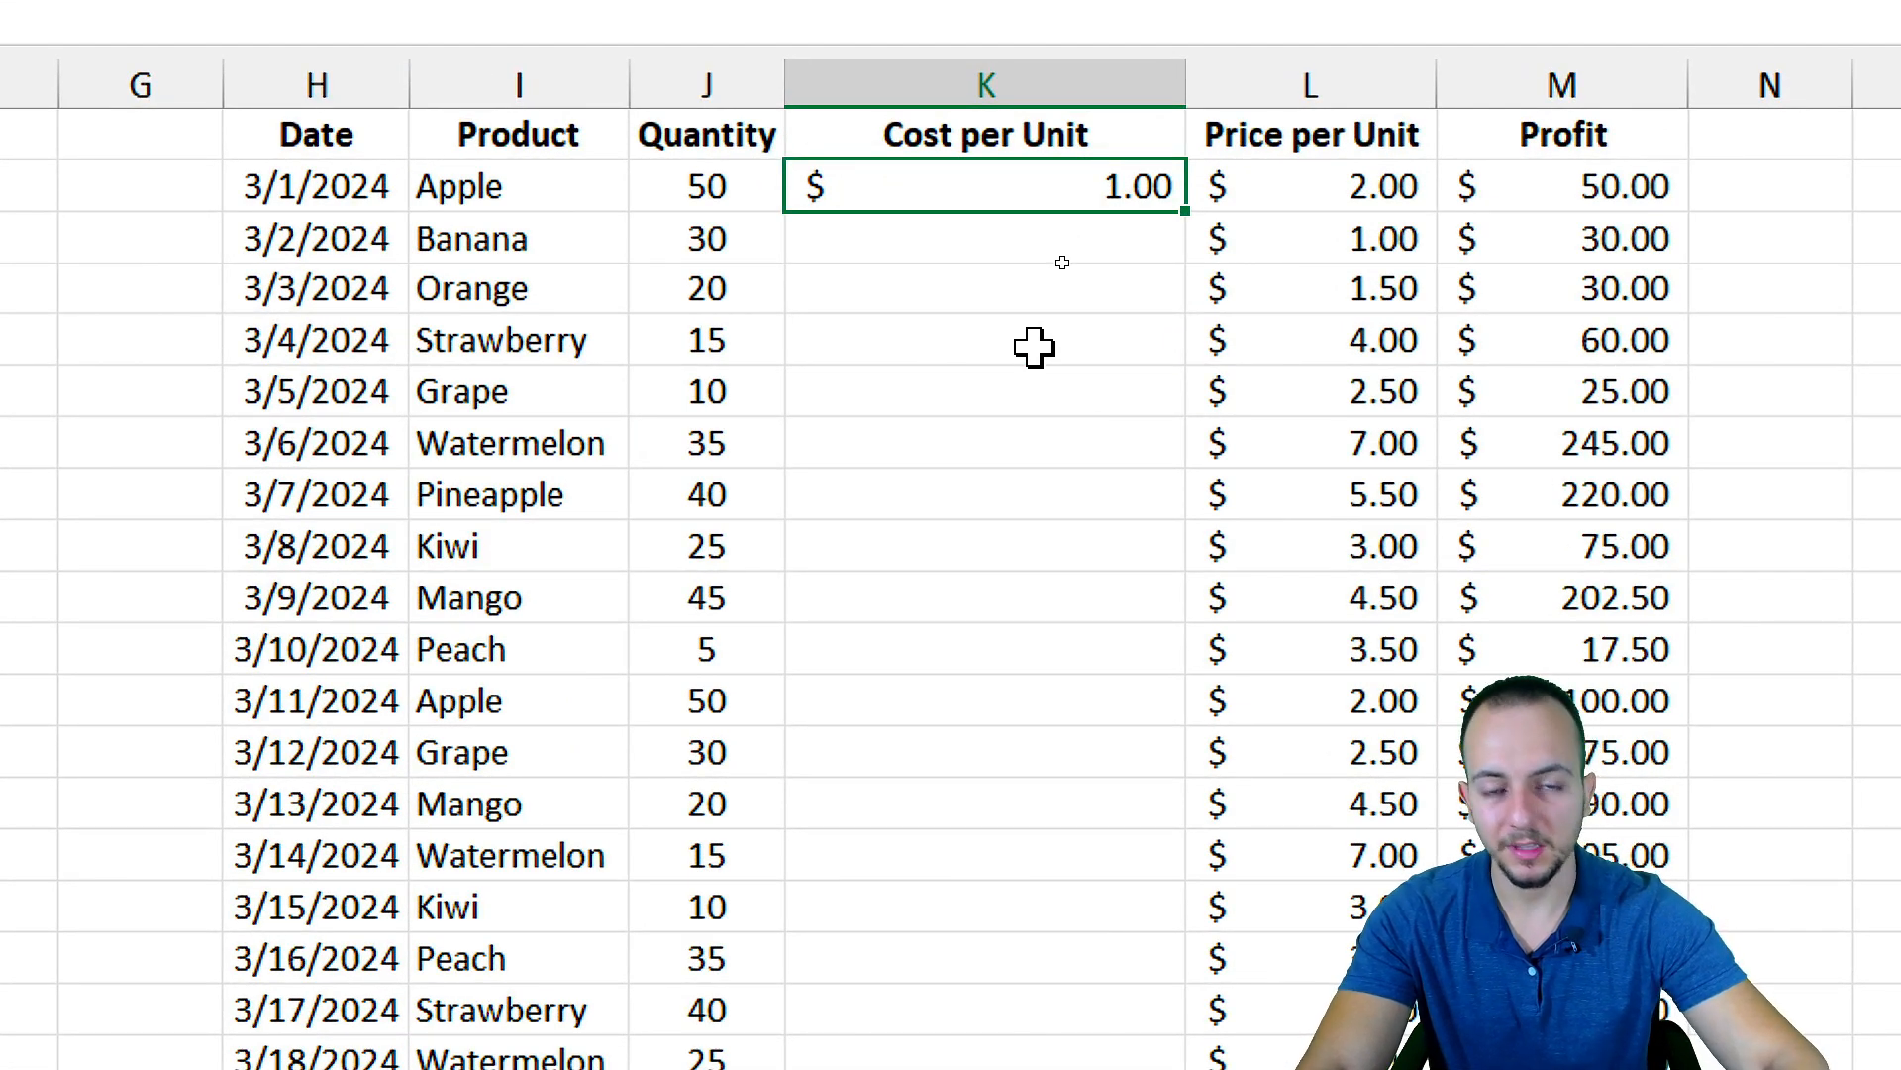
{"action": "key", "text": "Delete"}
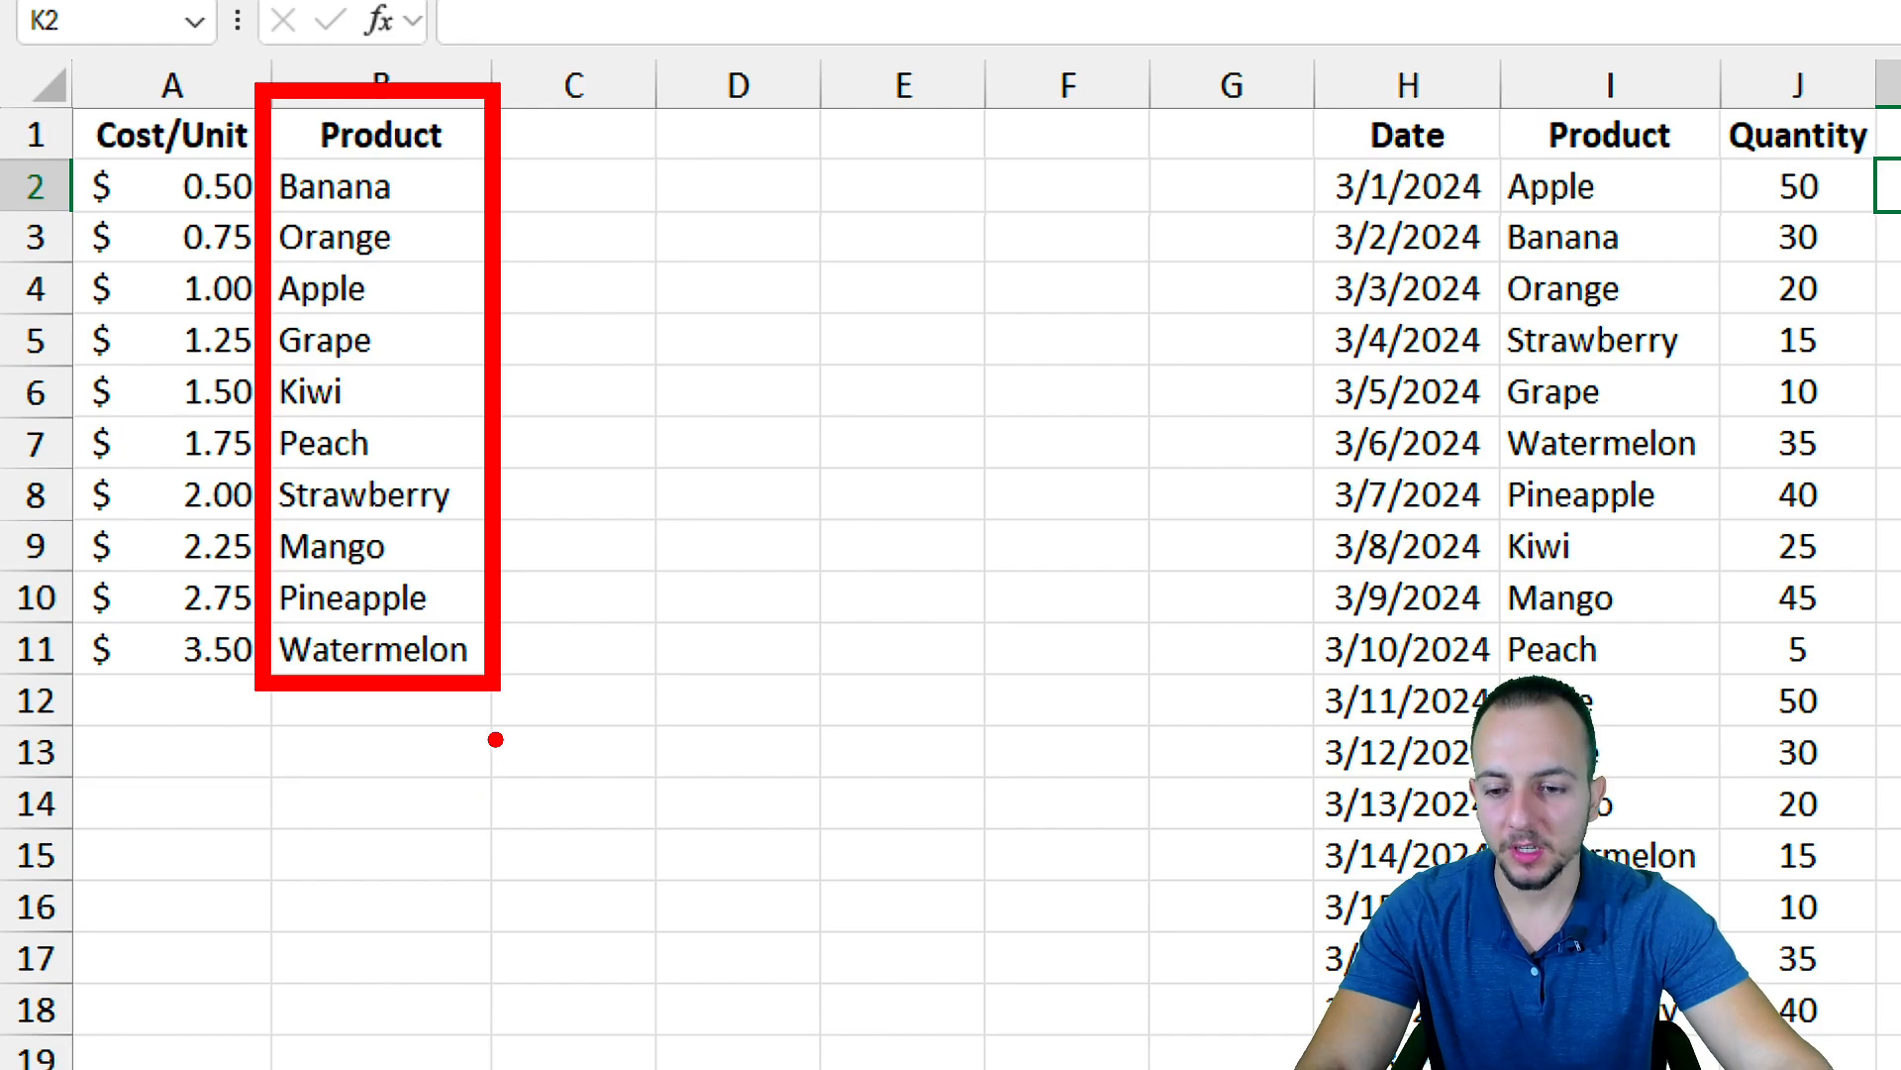
{"action": "left_click_drag", "start_coordinate": [588, 725], "coordinate": [421, 725]}
{"action": "left_click_drag", "start_coordinate": [574, 781], "coordinate": [427, 780]}
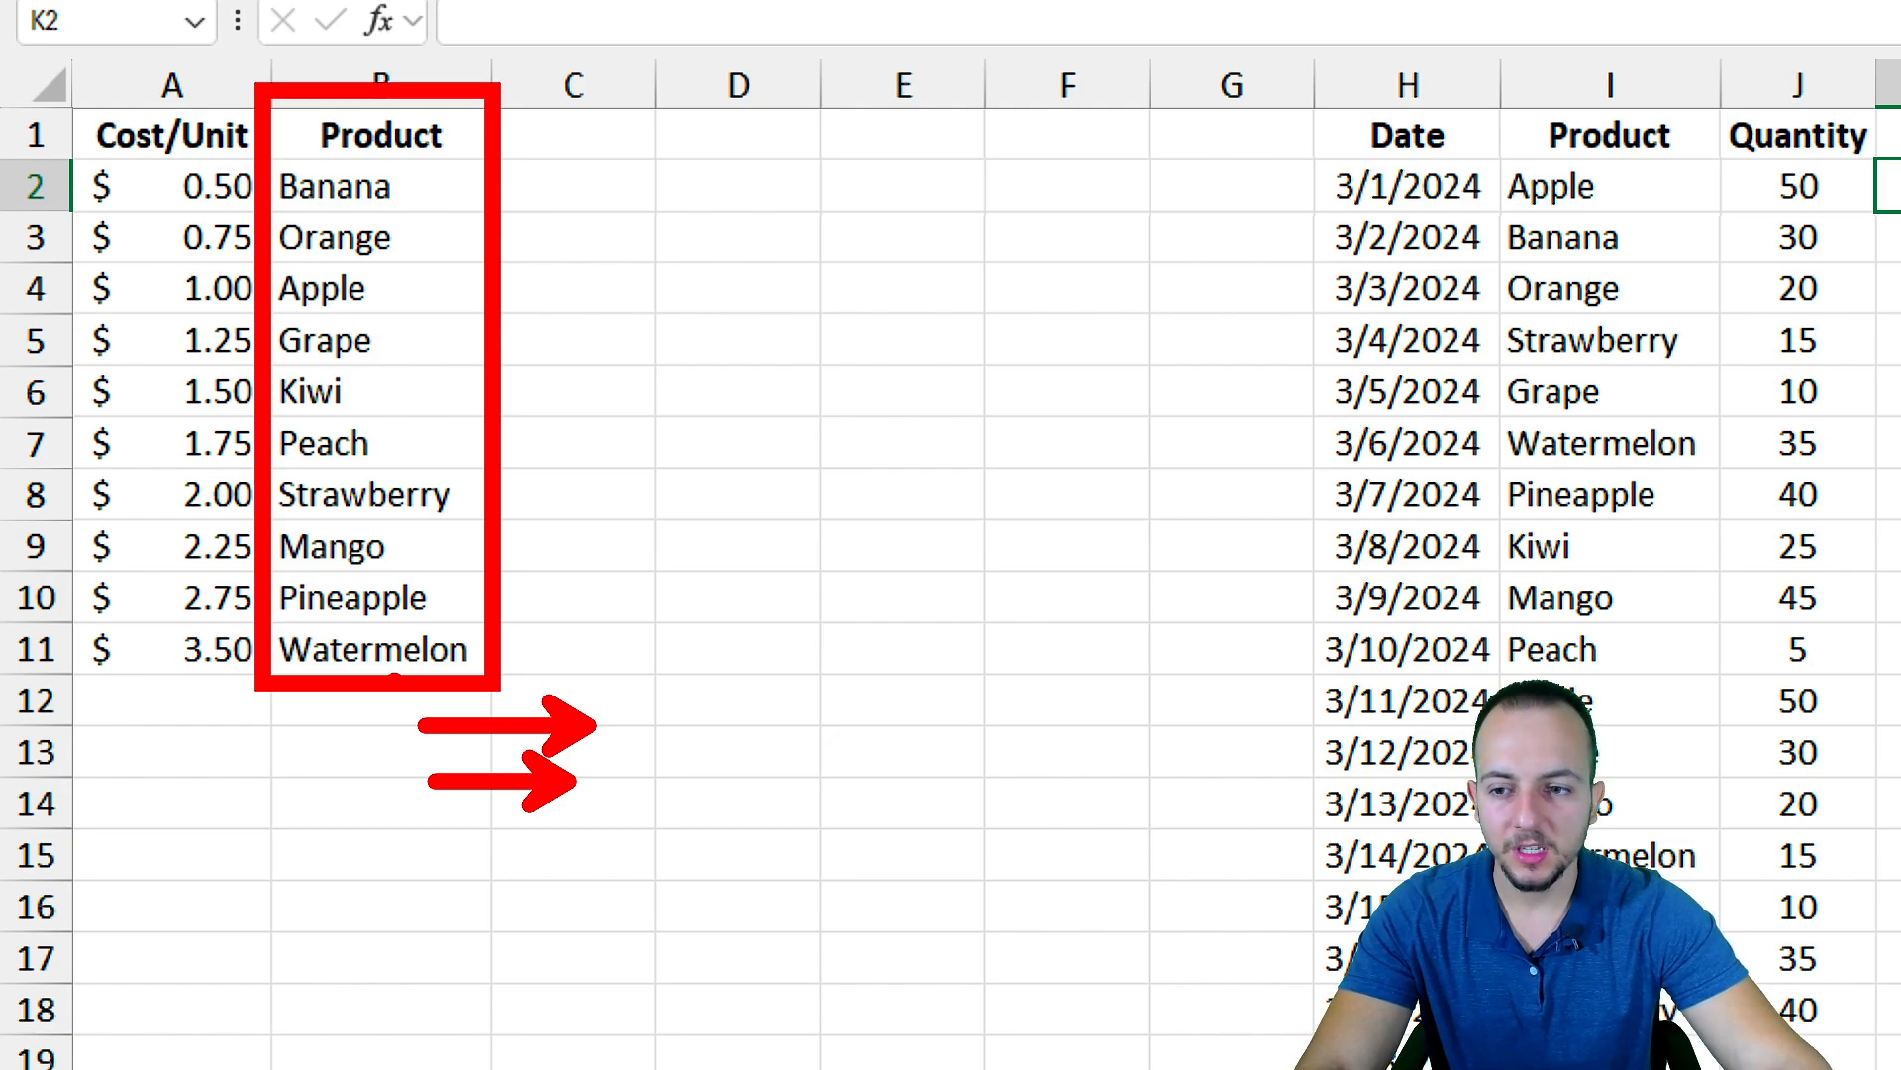
{"action": "left_click_drag", "start_coordinate": [198, 812], "coordinate": [363, 812]}
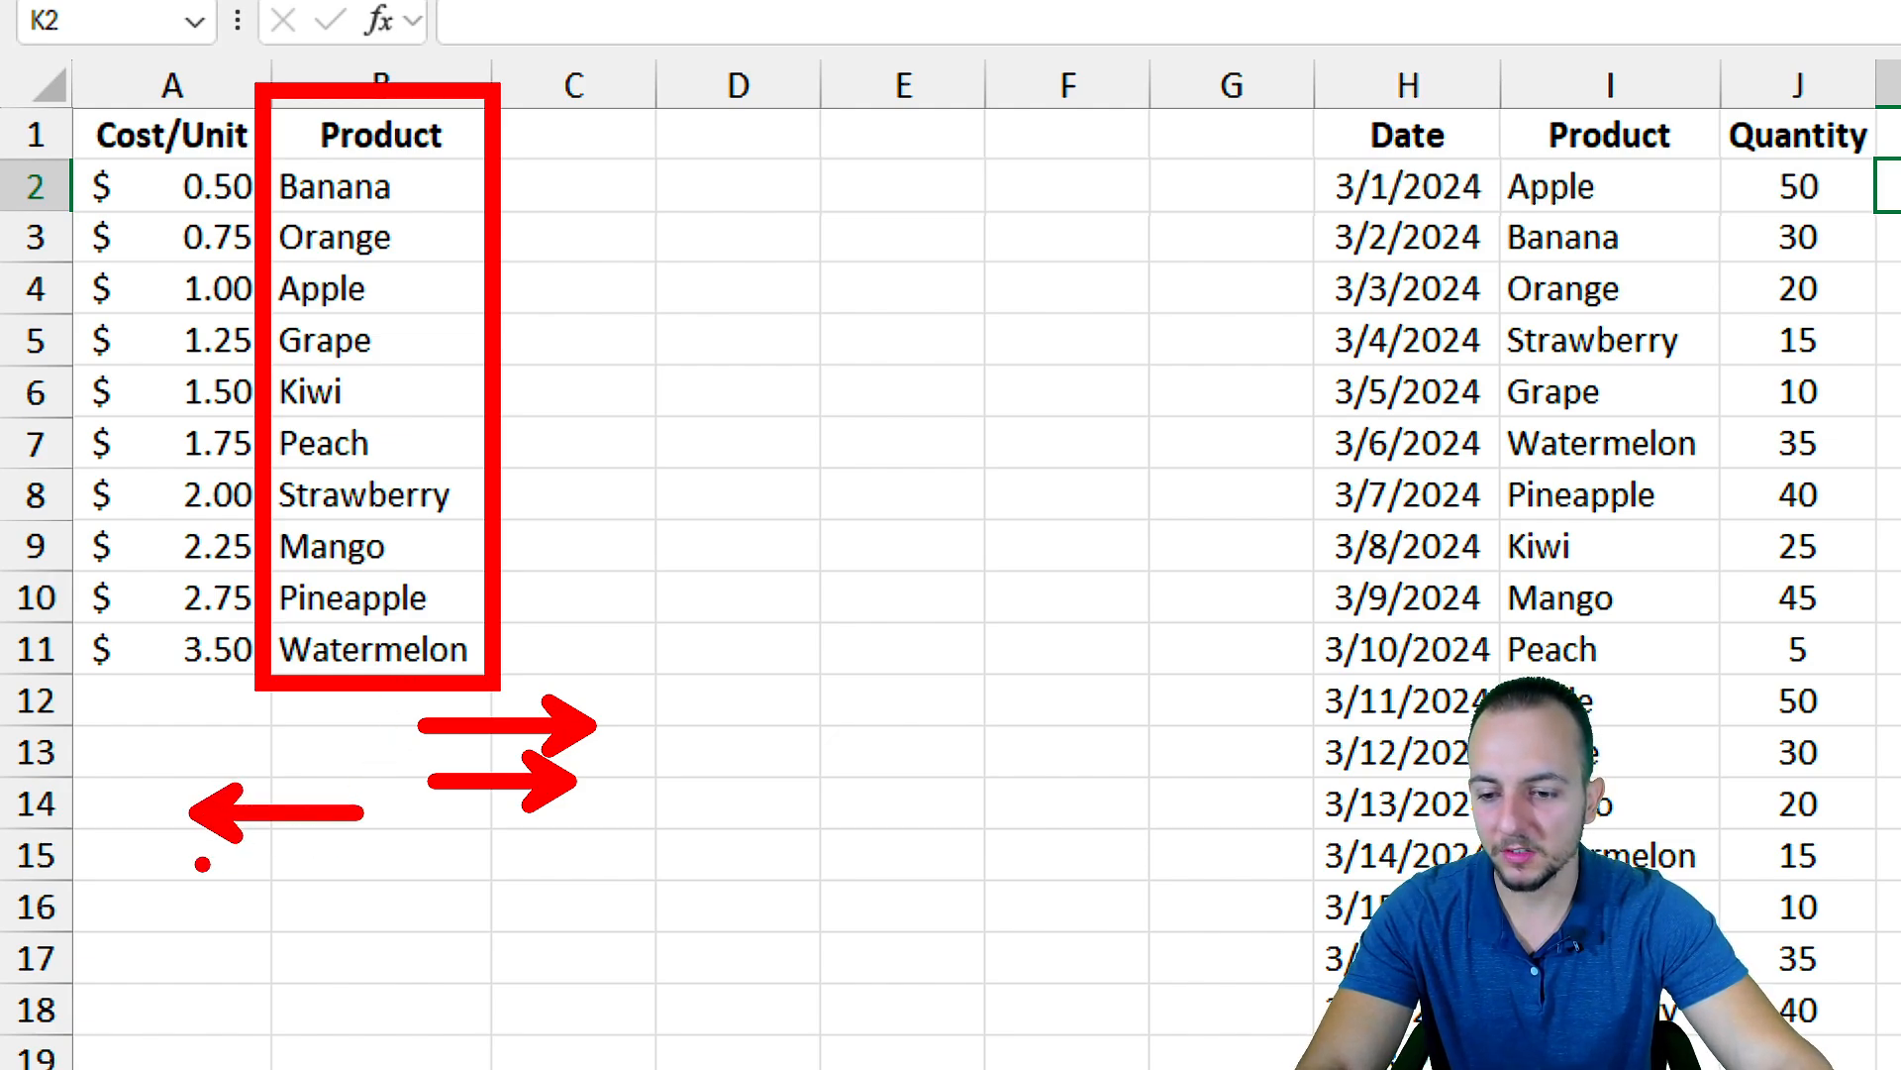
{"action": "left_click_drag", "start_coordinate": [203, 864], "coordinate": [372, 863]}
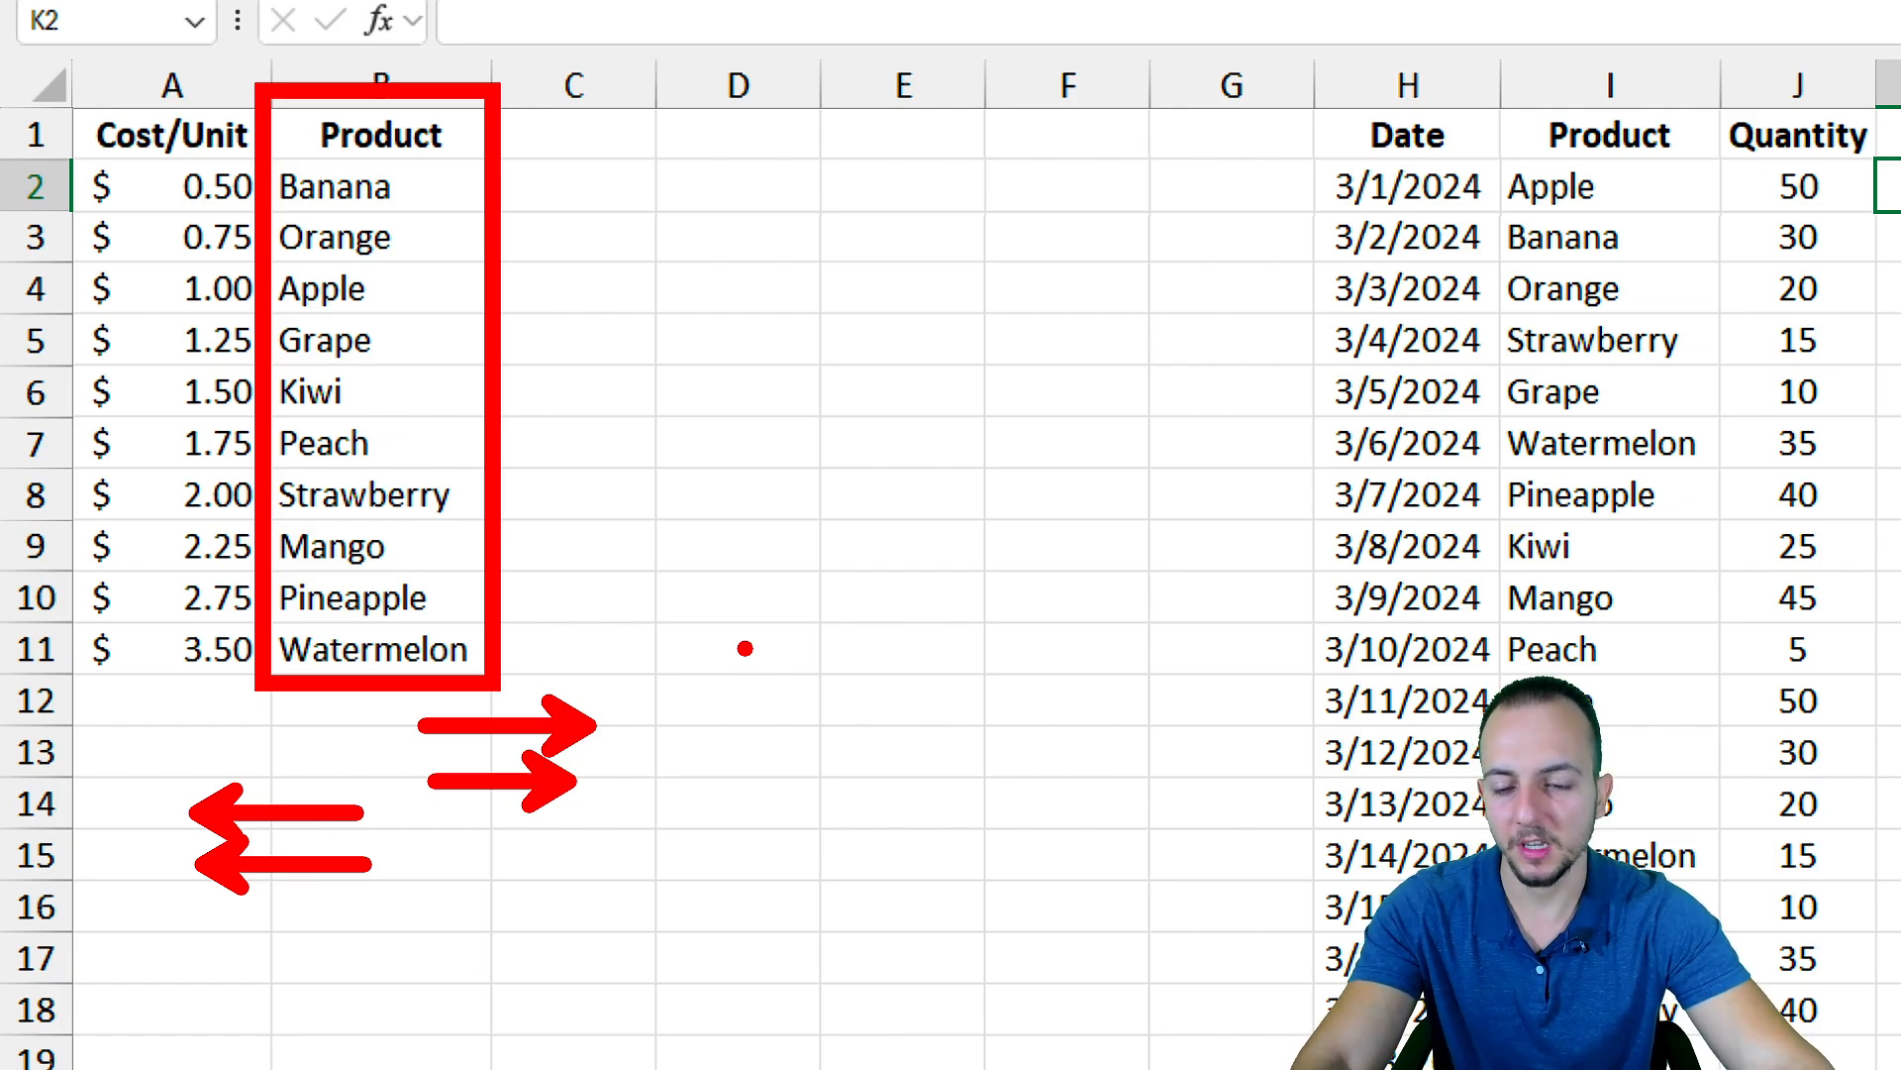
{"action": "key", "text": "Escape"}
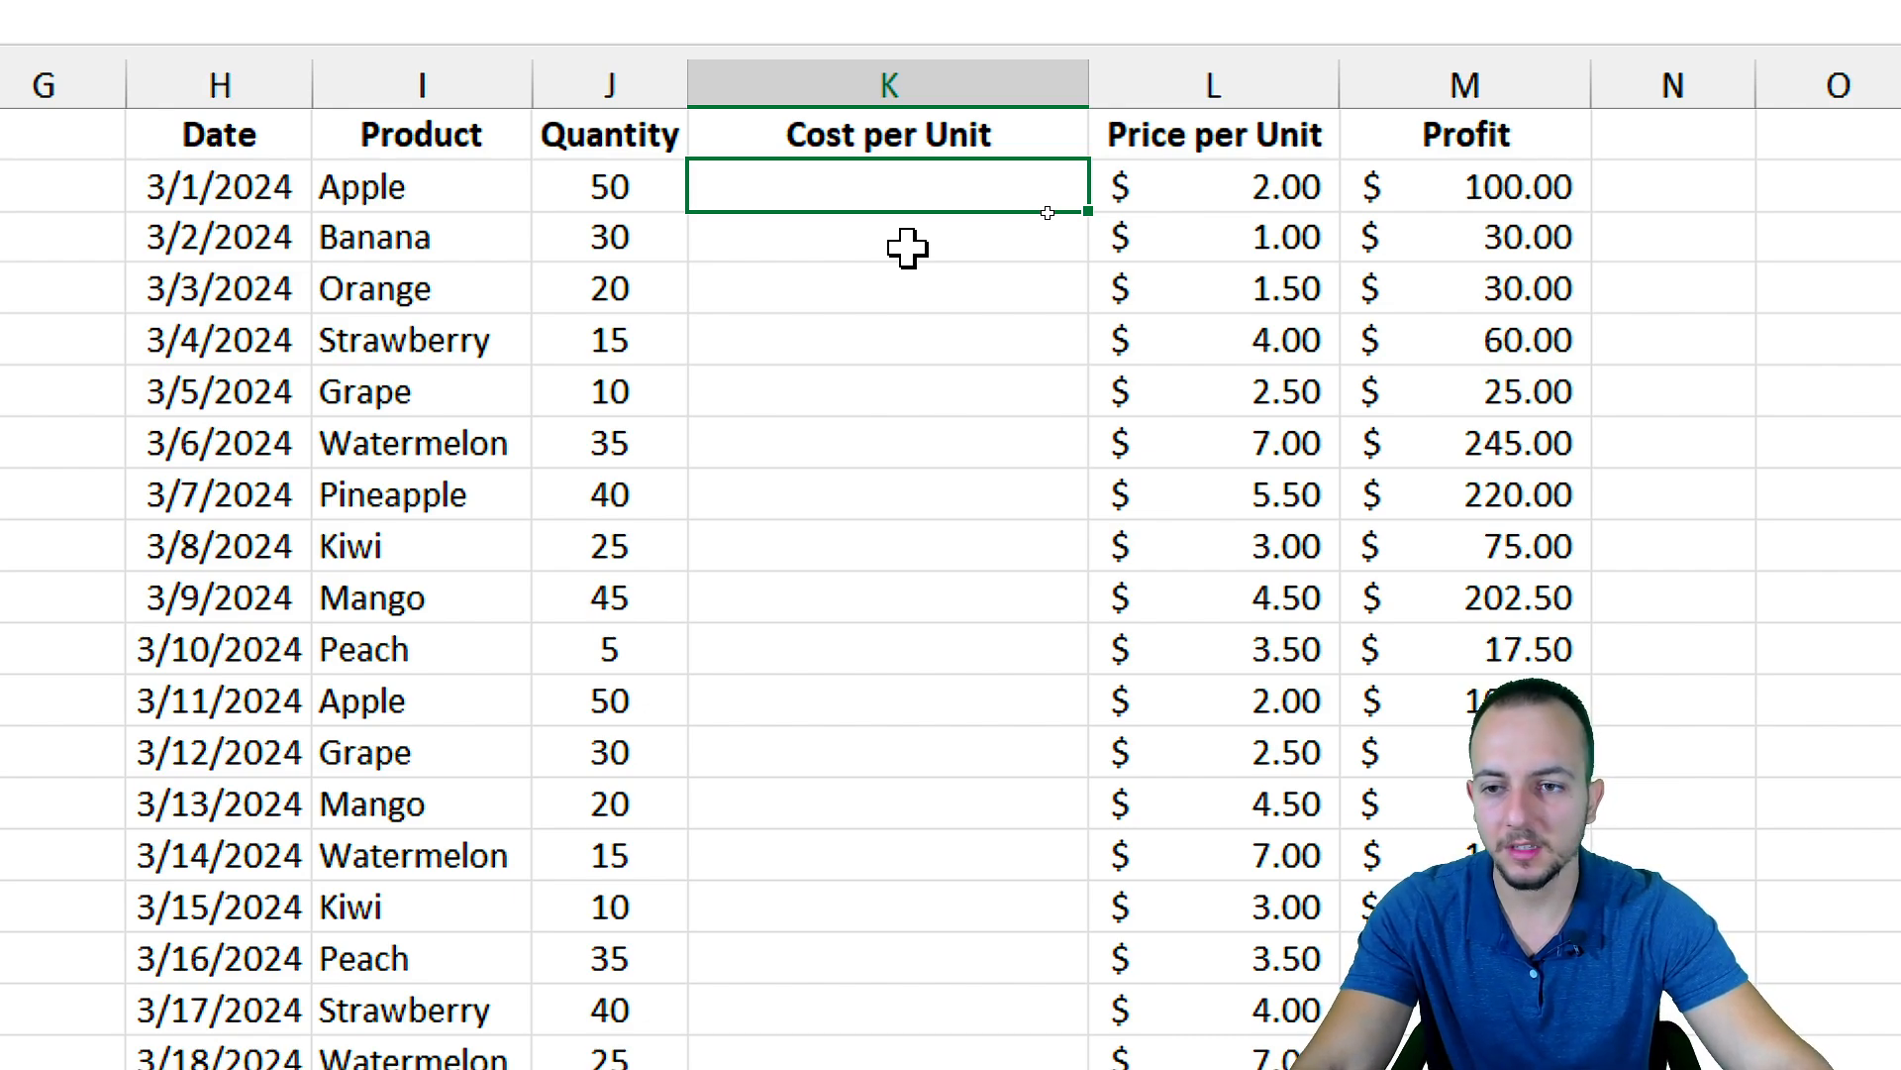
Start an XLOOKUP formula in K2 with the Apple product cell I2 as the lookup value
{"action": "type", "text": "="}
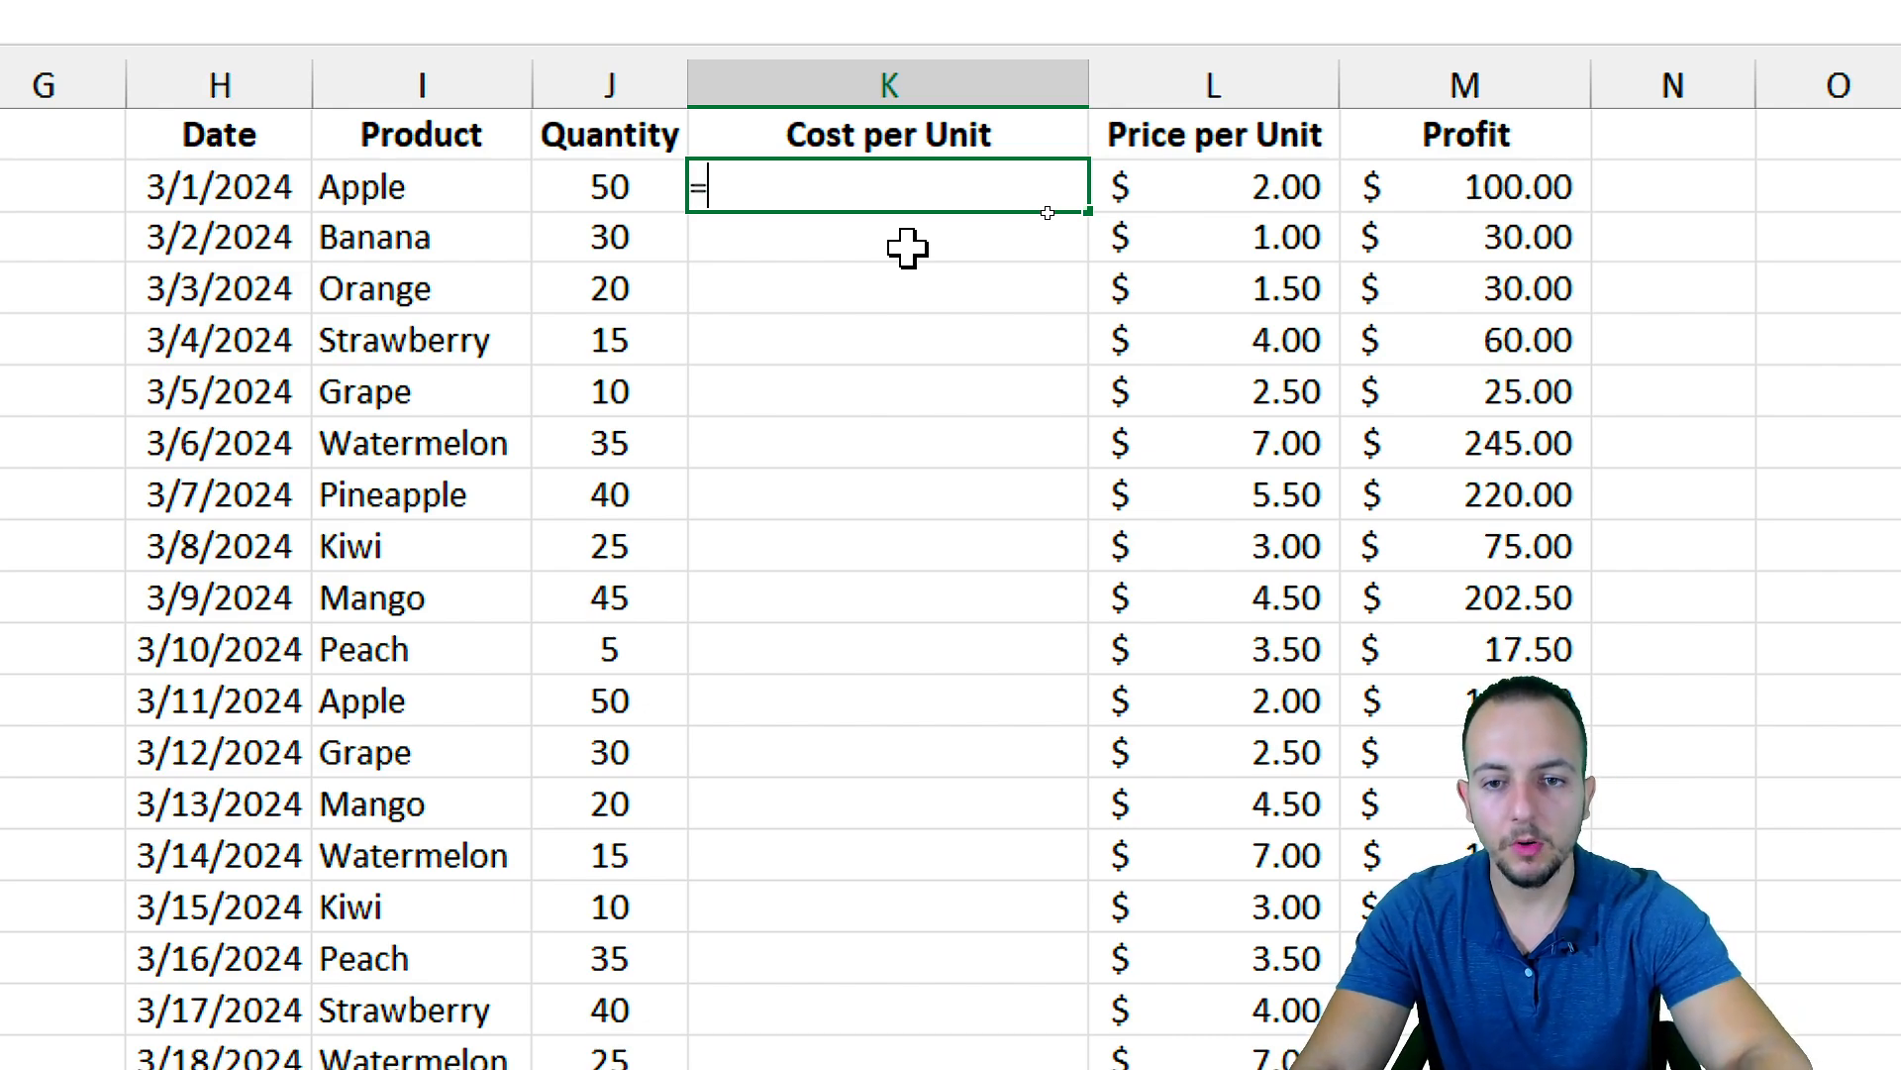
{"action": "type", "text": "xlo"}
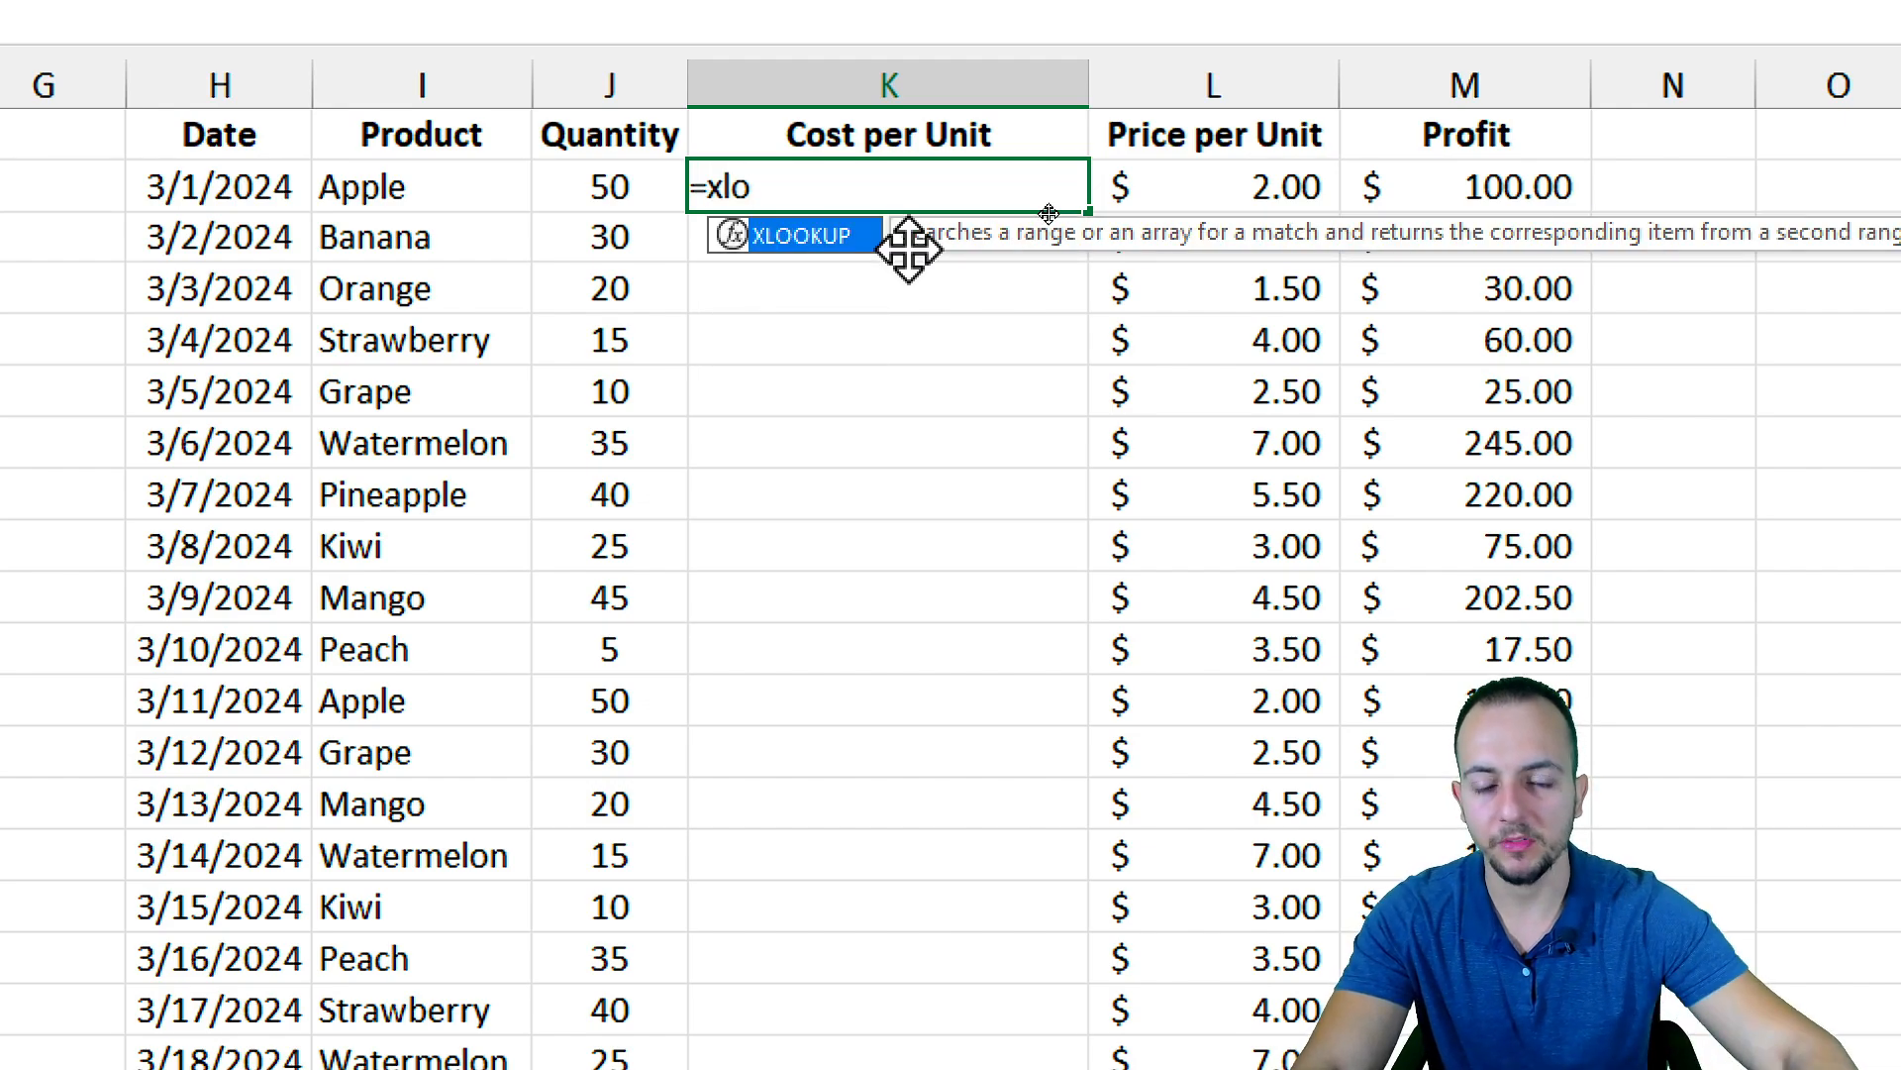
{"action": "double_click", "coordinate": [802, 237]}
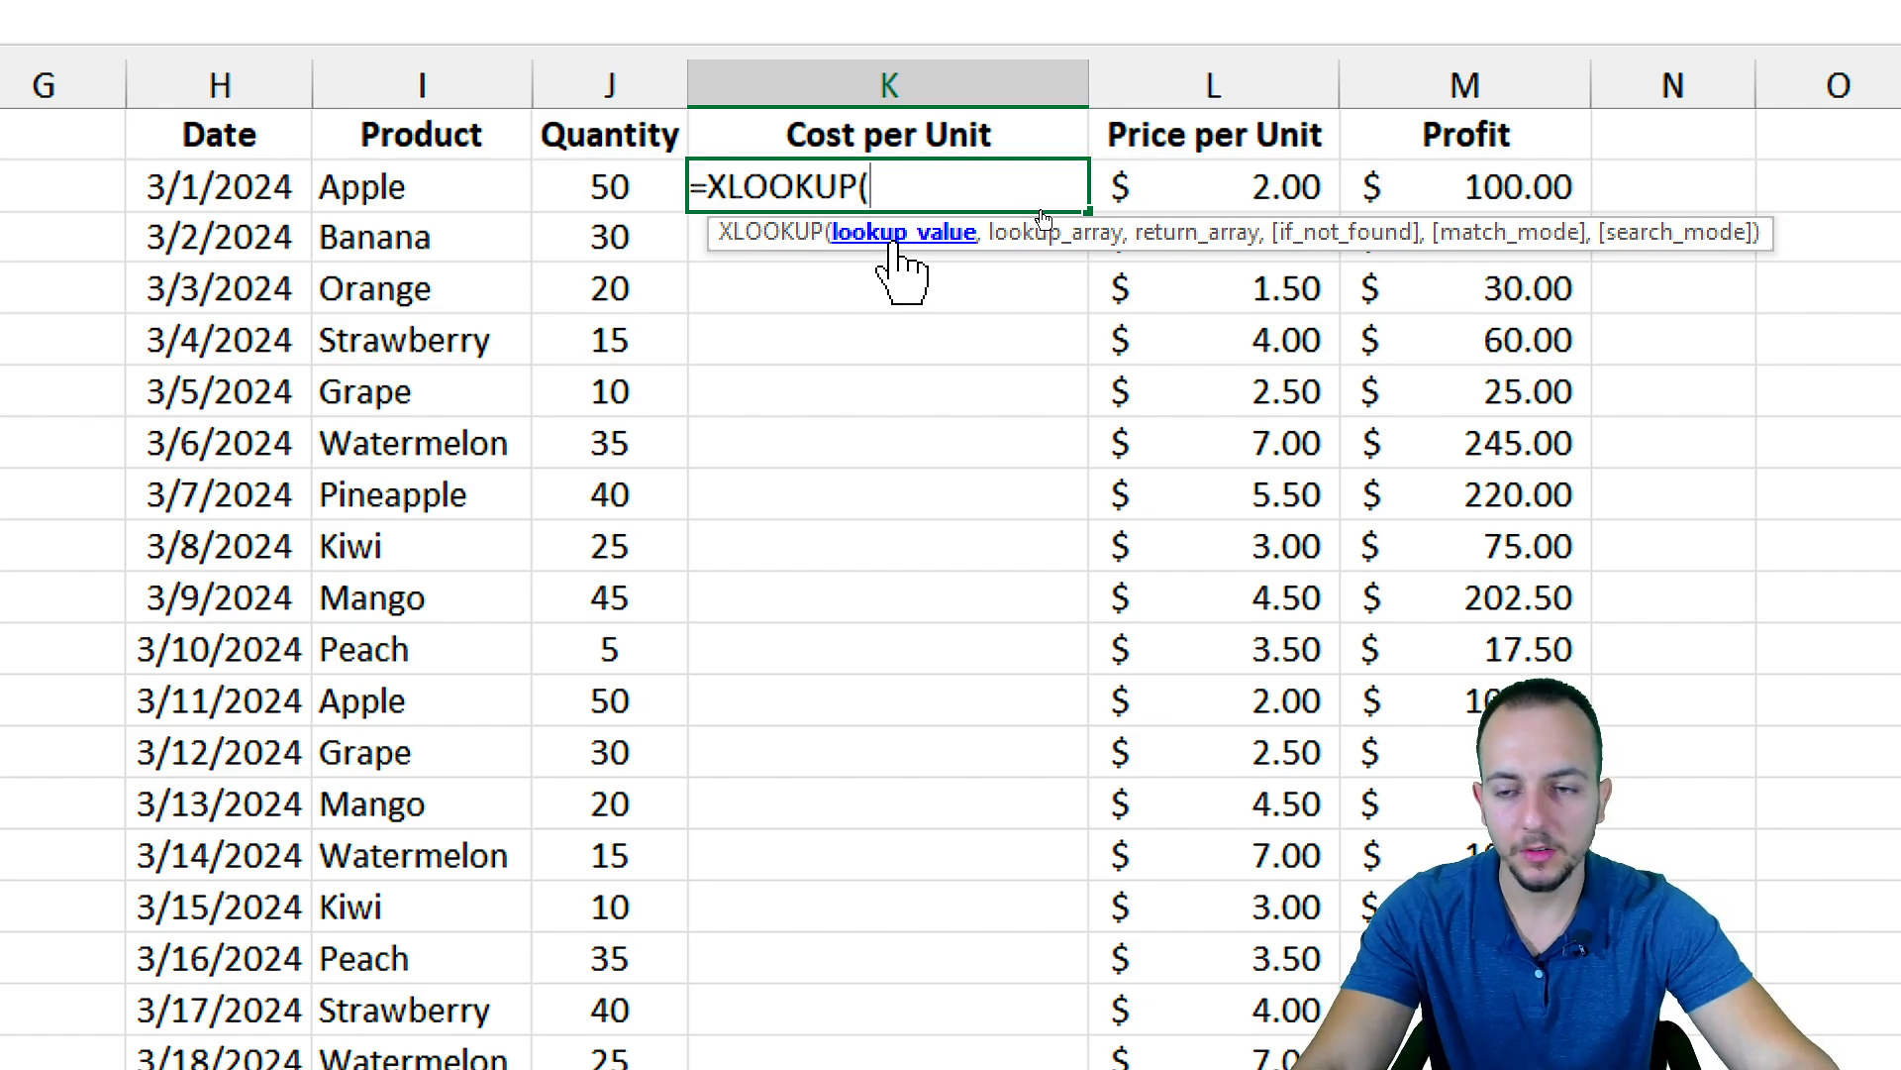
{"action": "left_click", "coordinate": [488, 188]}
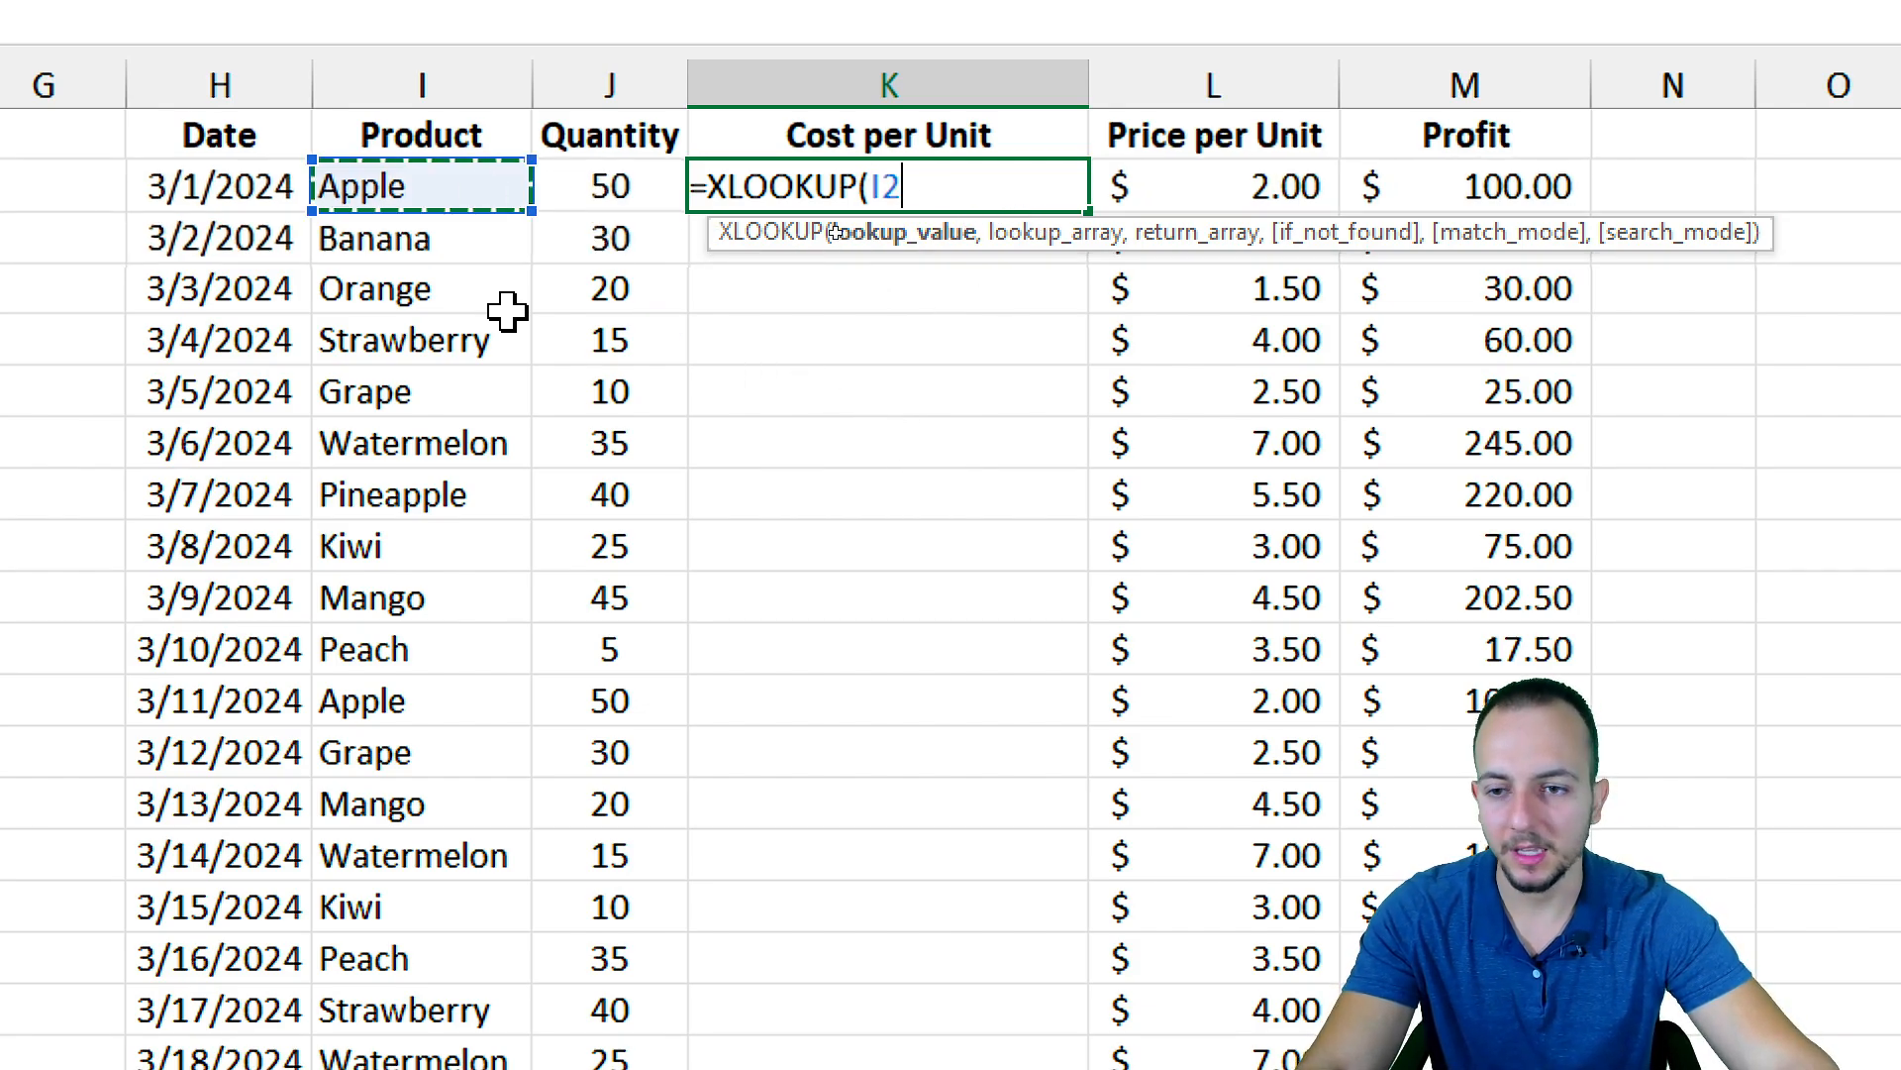
{"action": "left_click", "coordinate": [525, 240]}
{"action": "left_click", "coordinate": [479, 288]}
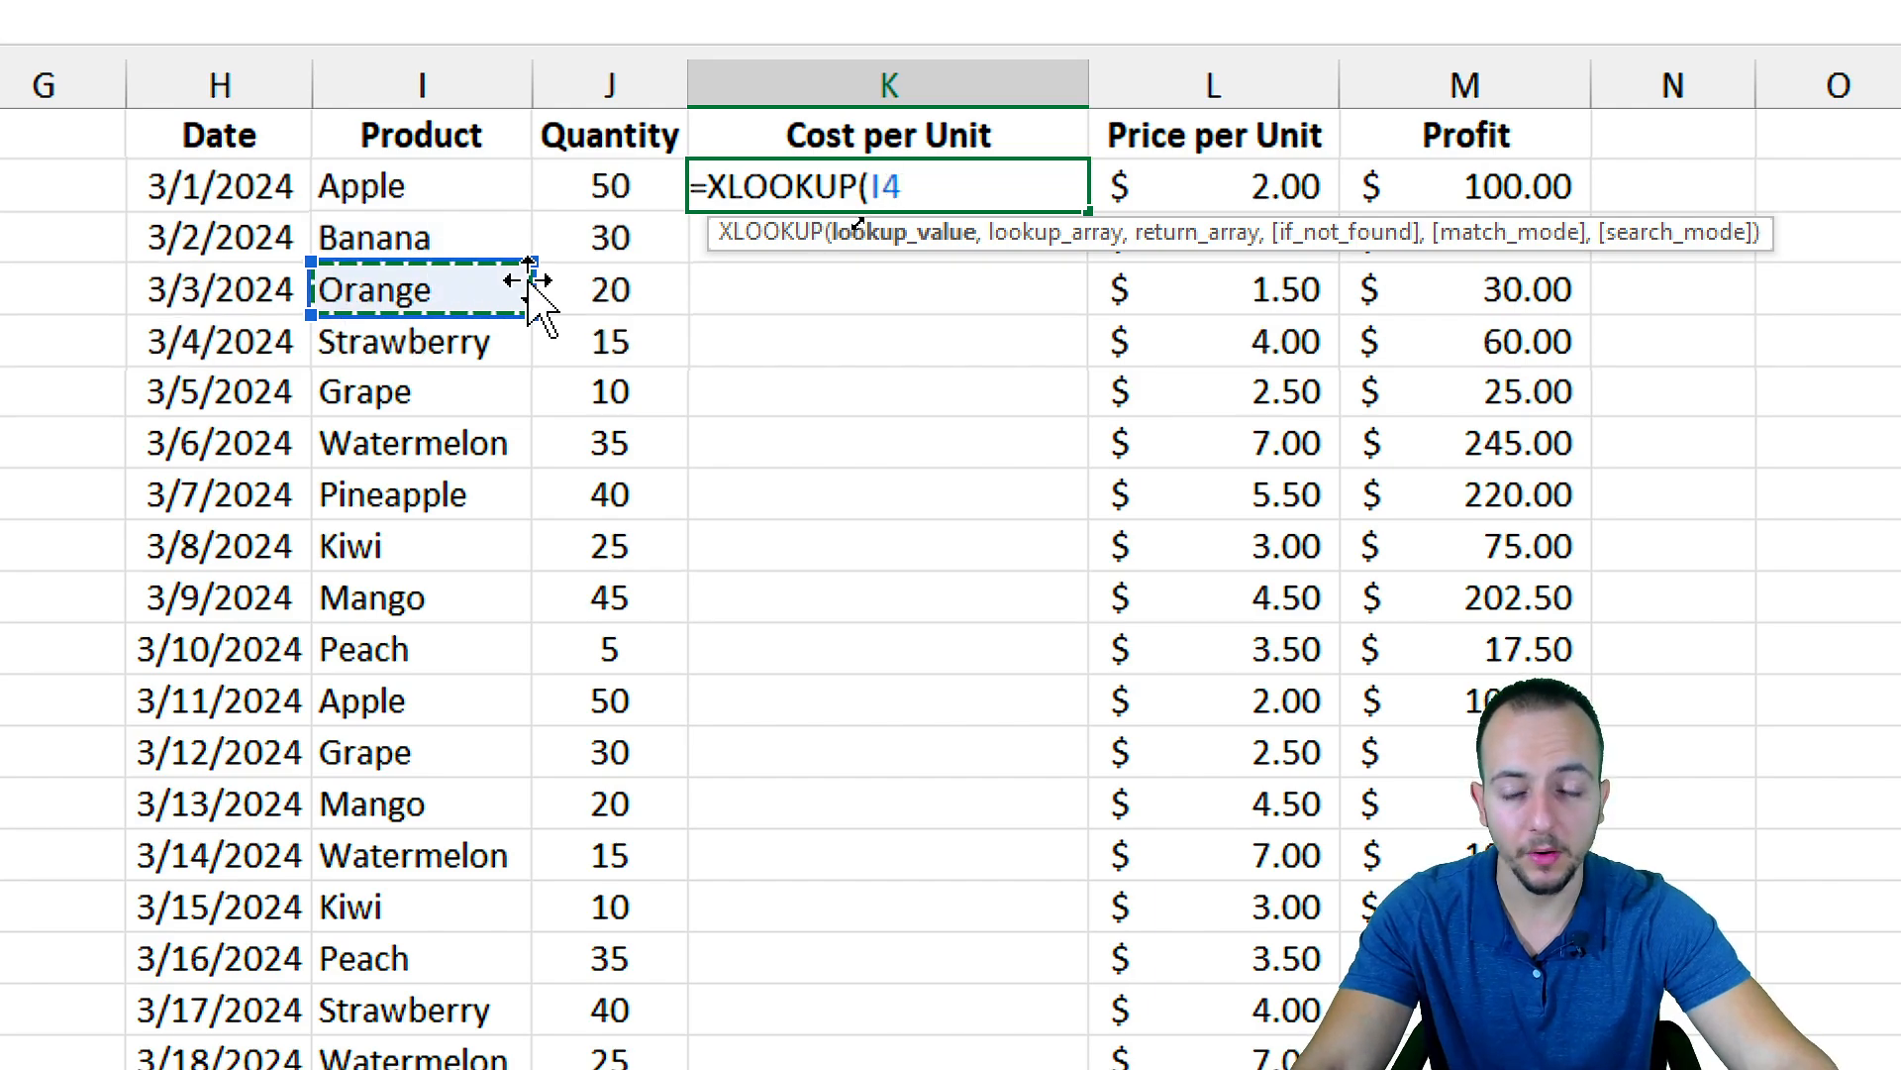
{"action": "left_click", "coordinate": [421, 183]}
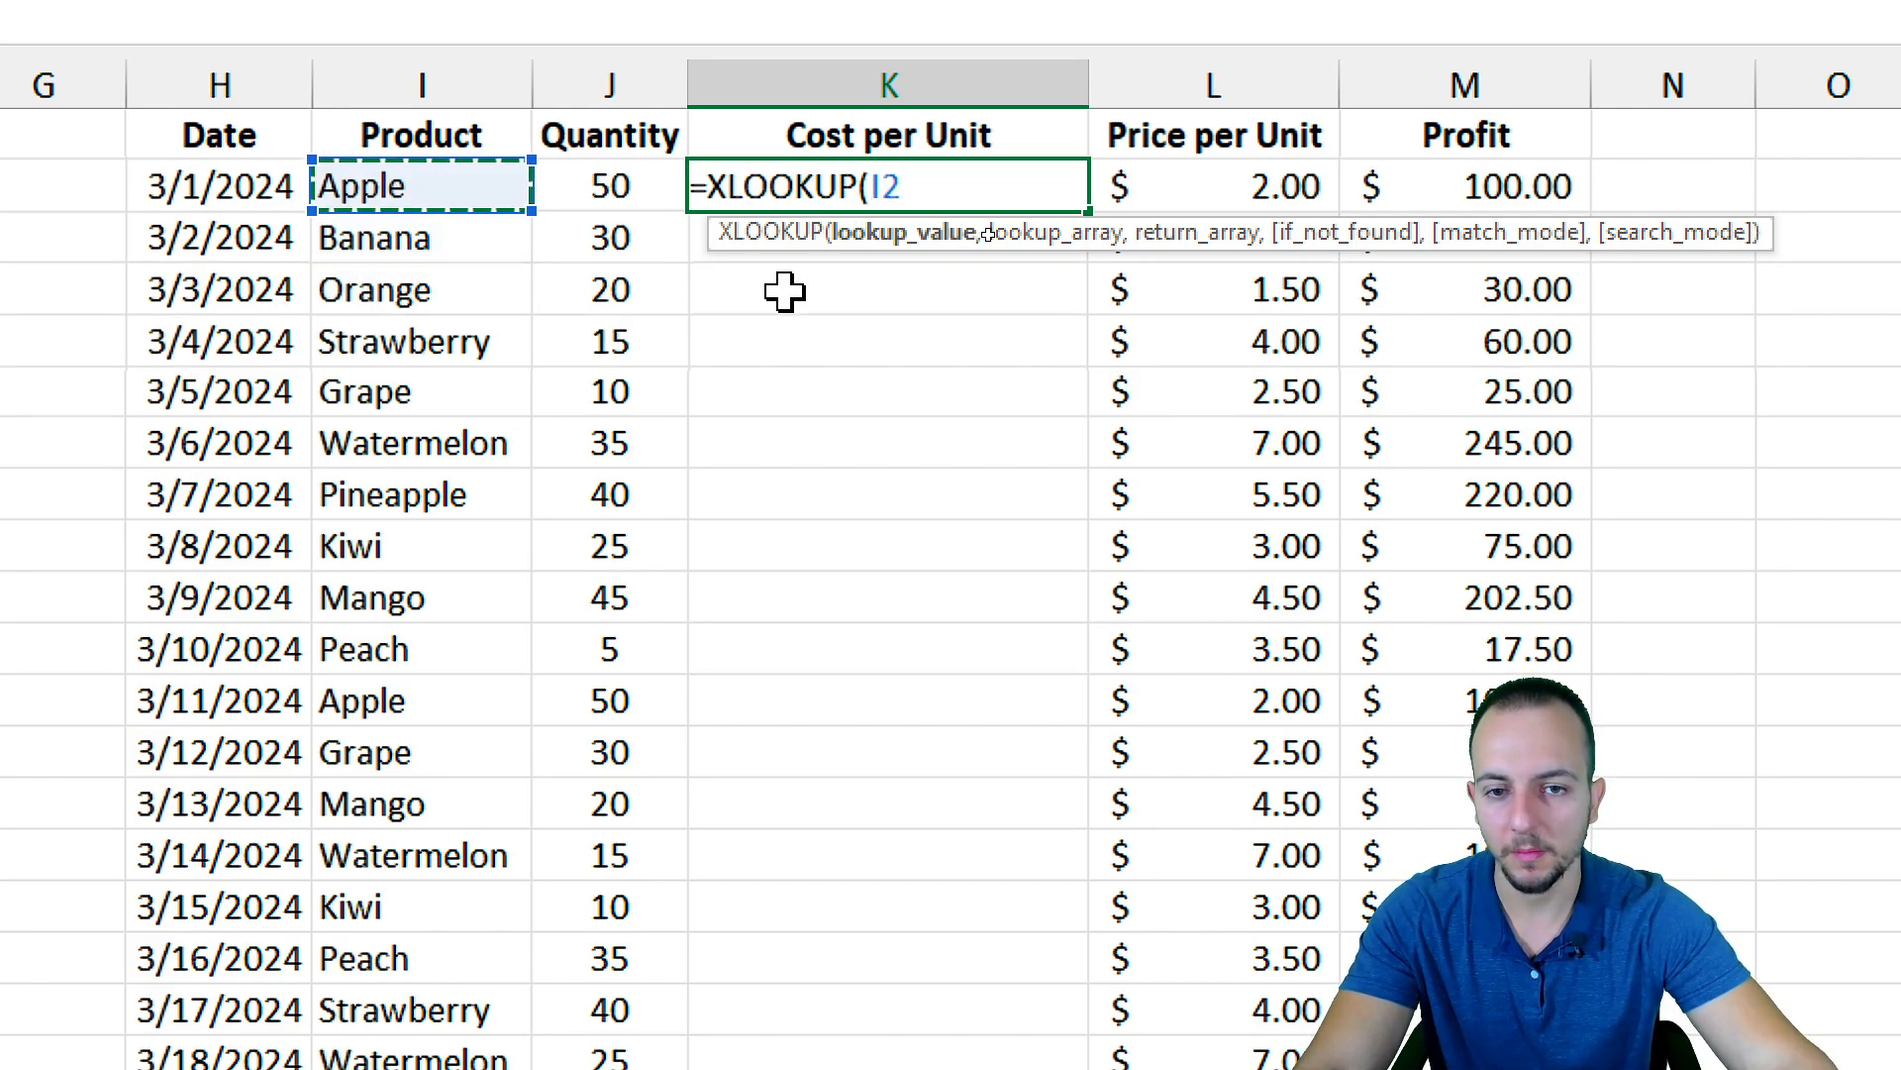
Complete the XLOOKUP formula in K2 with column B as the lookup array and column A as the return array
{"action": "type", "text": ","}
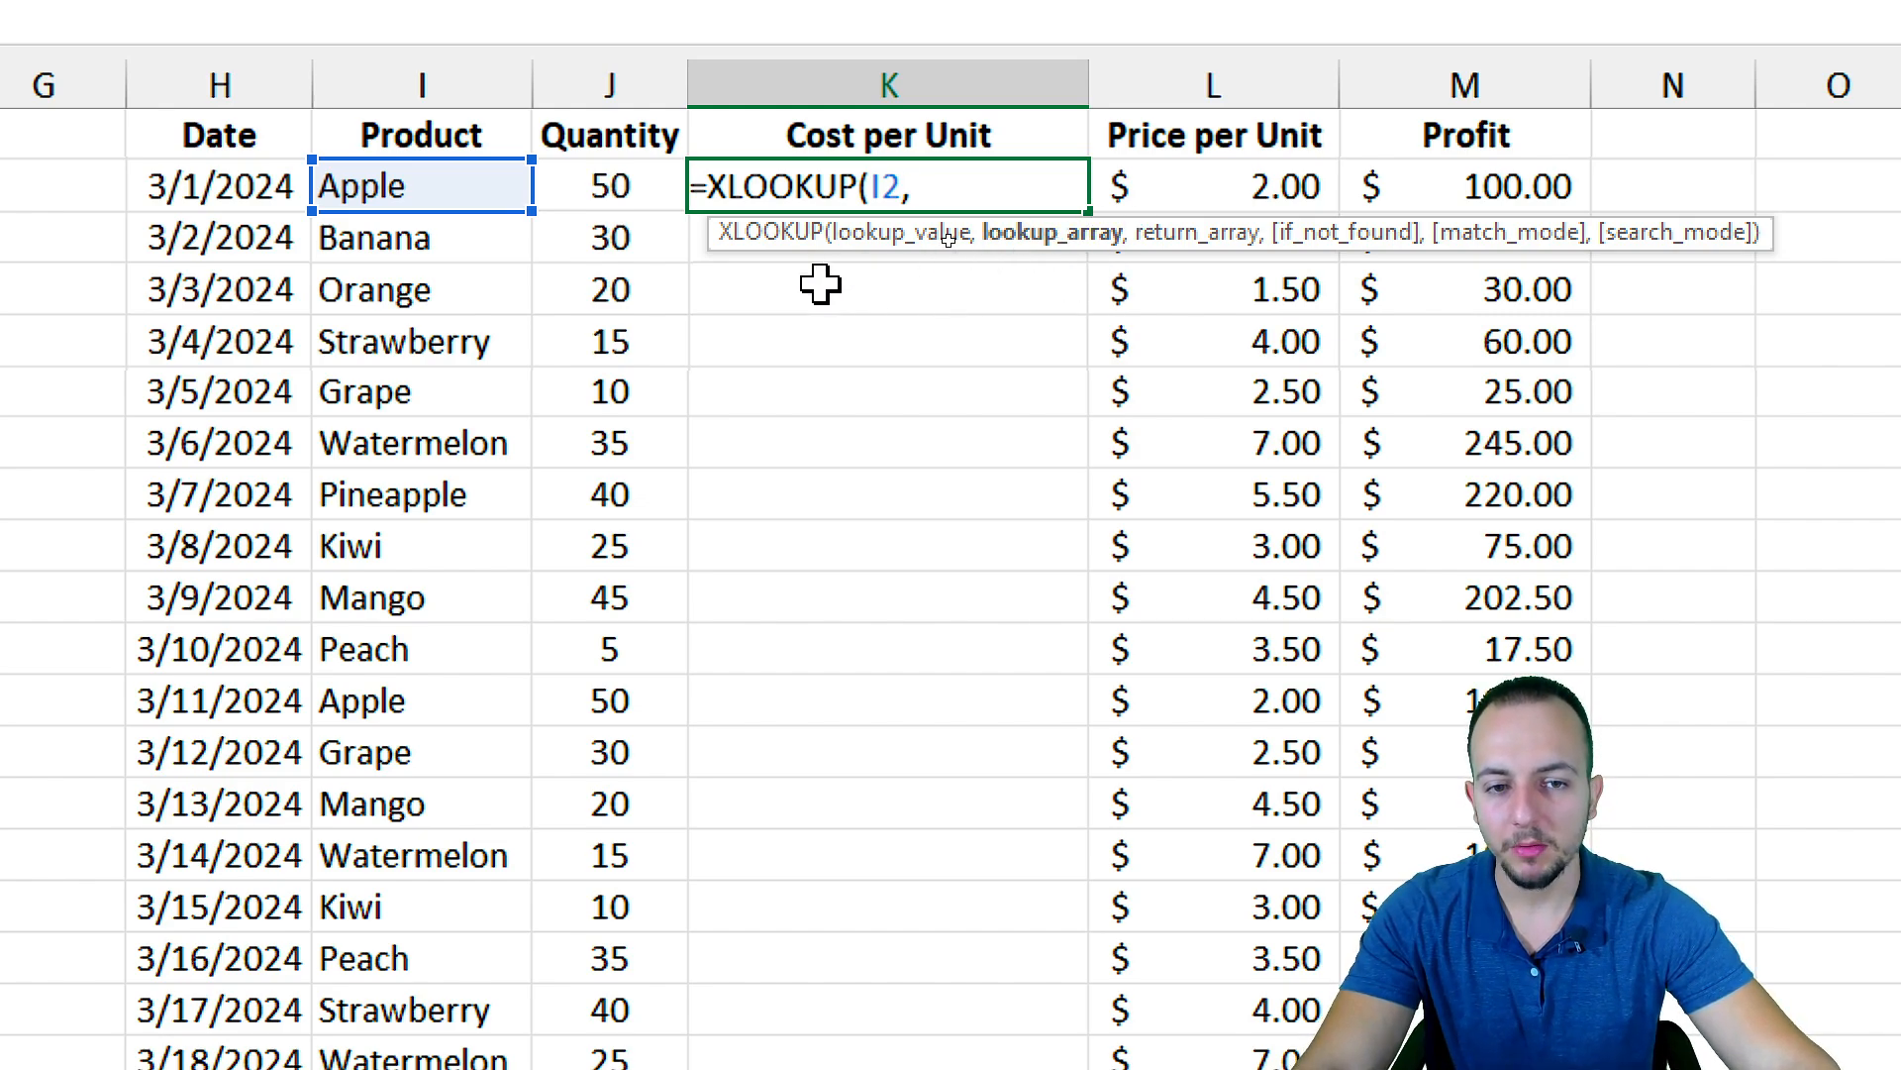
{"action": "left_click_drag", "start_coordinate": [349, 210], "coordinate": [366, 654]}
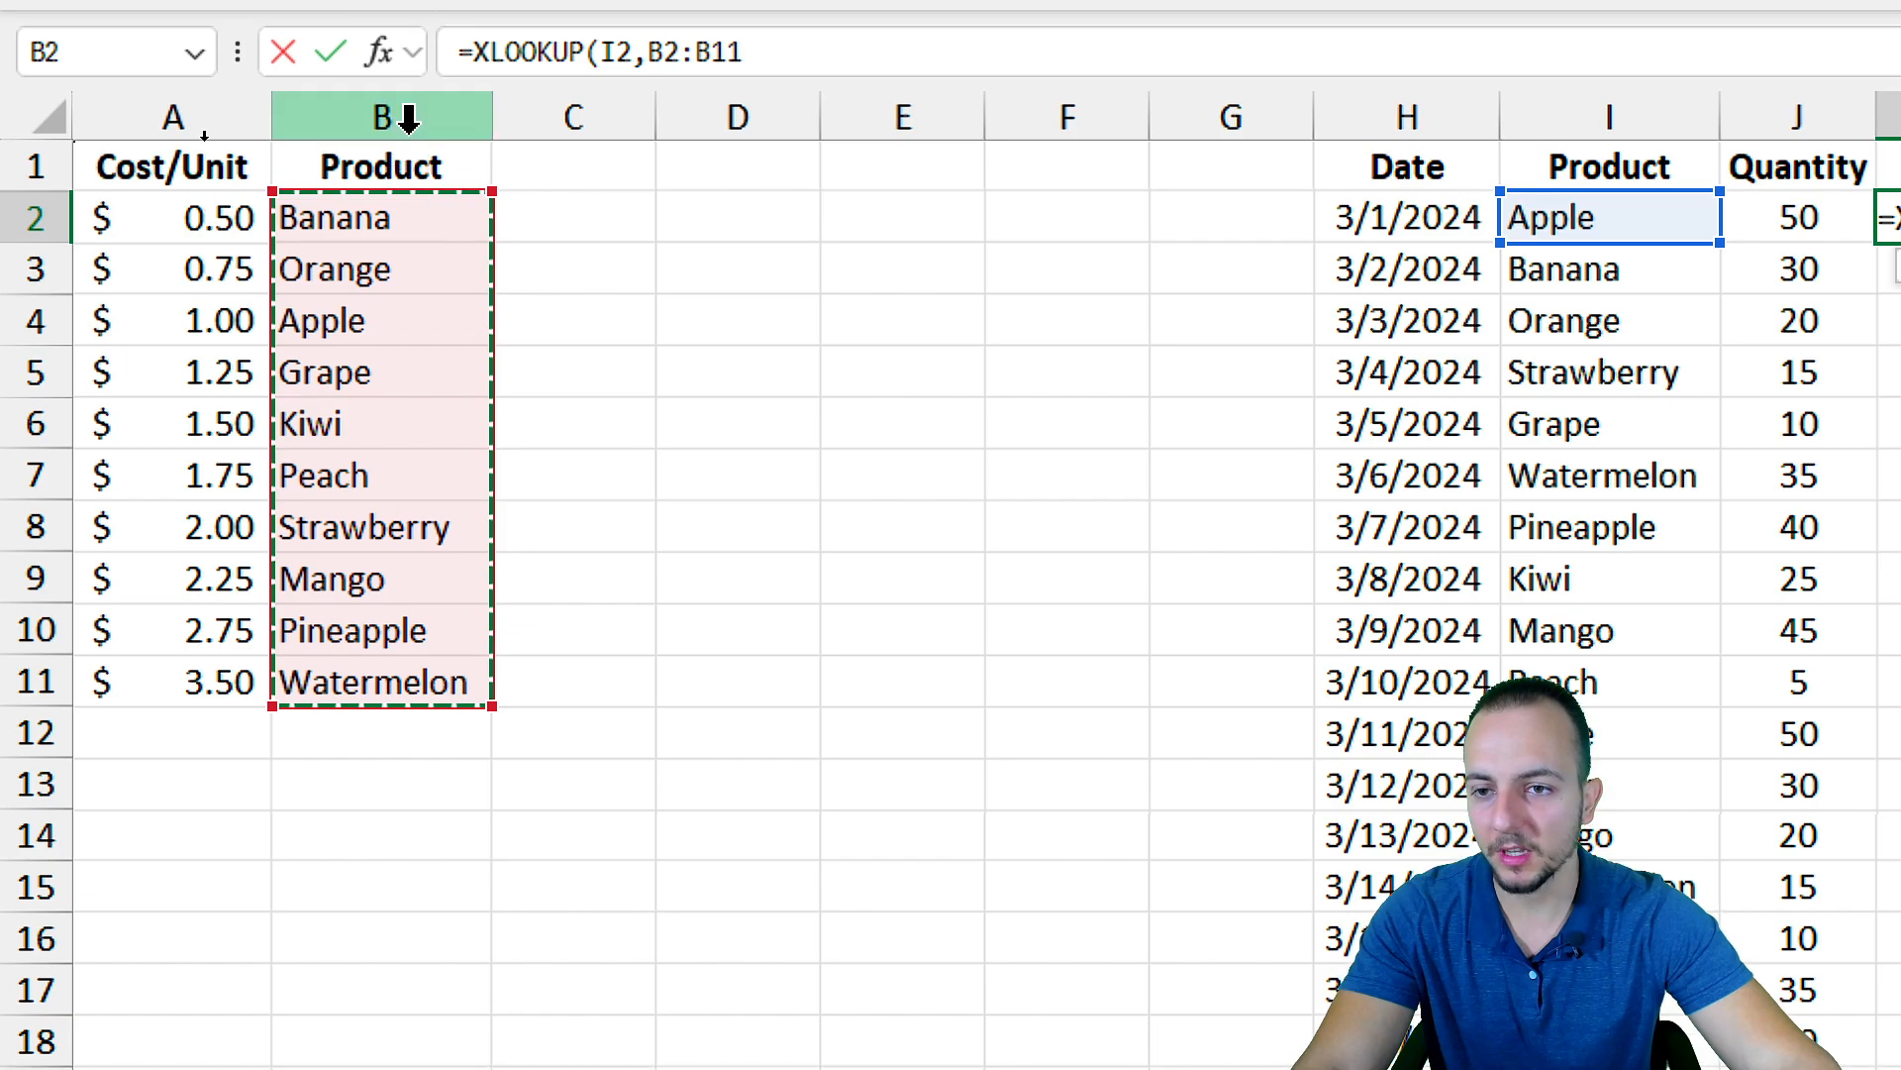
{"action": "left_click", "coordinate": [405, 119]}
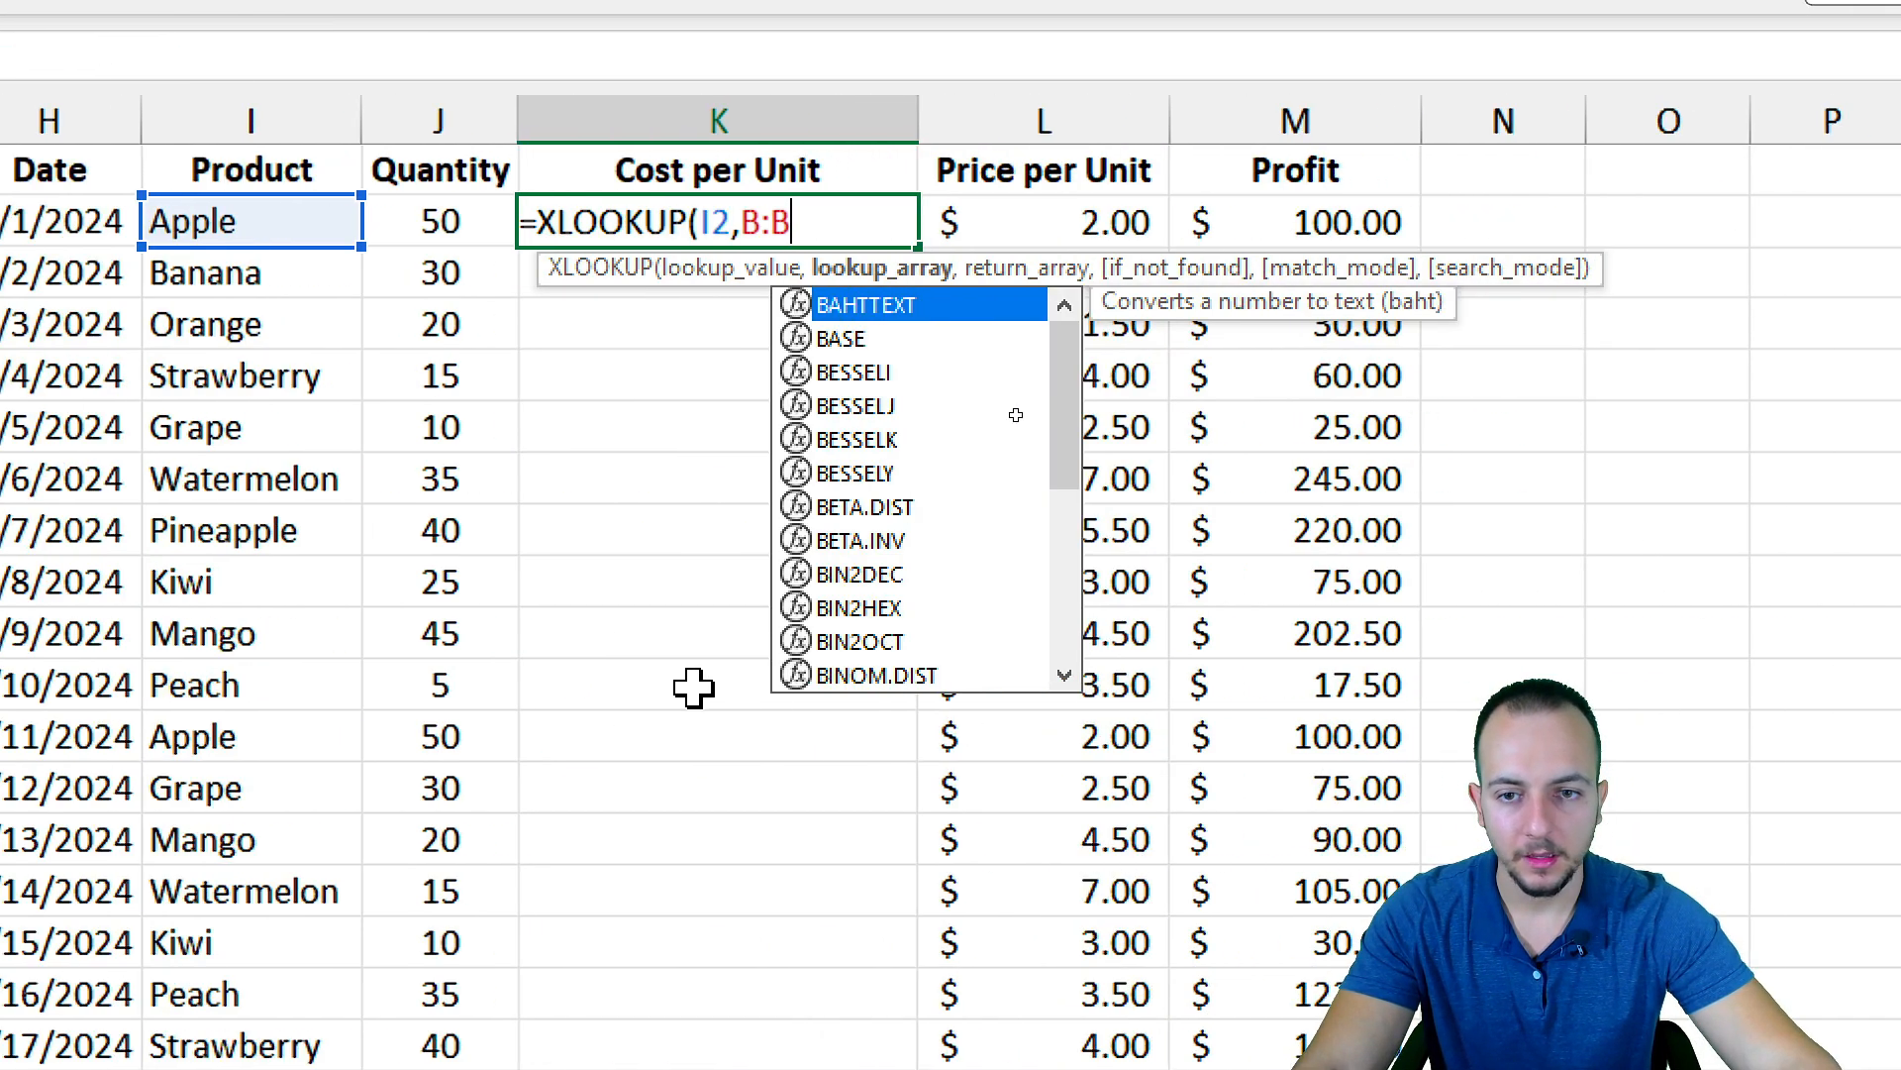
{"action": "type", "text": ","}
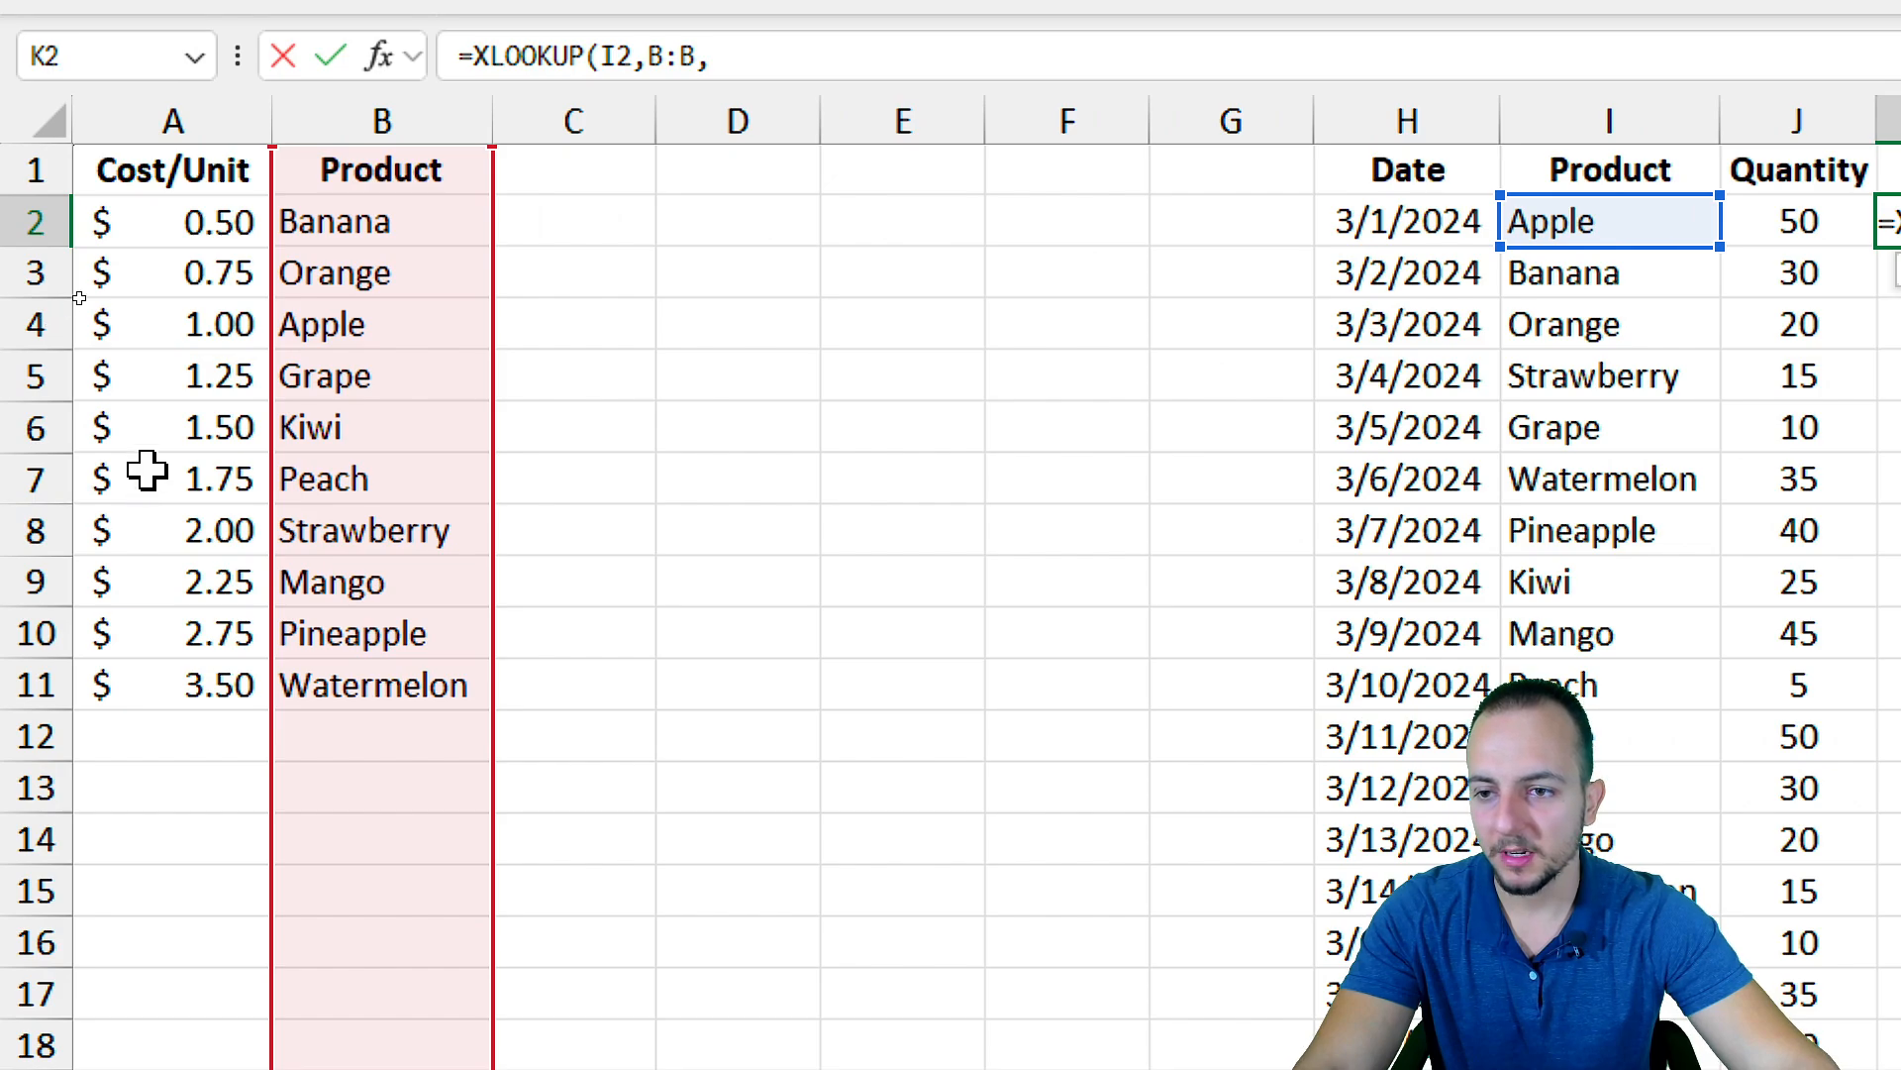
{"action": "left_click_drag", "start_coordinate": [199, 236], "coordinate": [180, 683]}
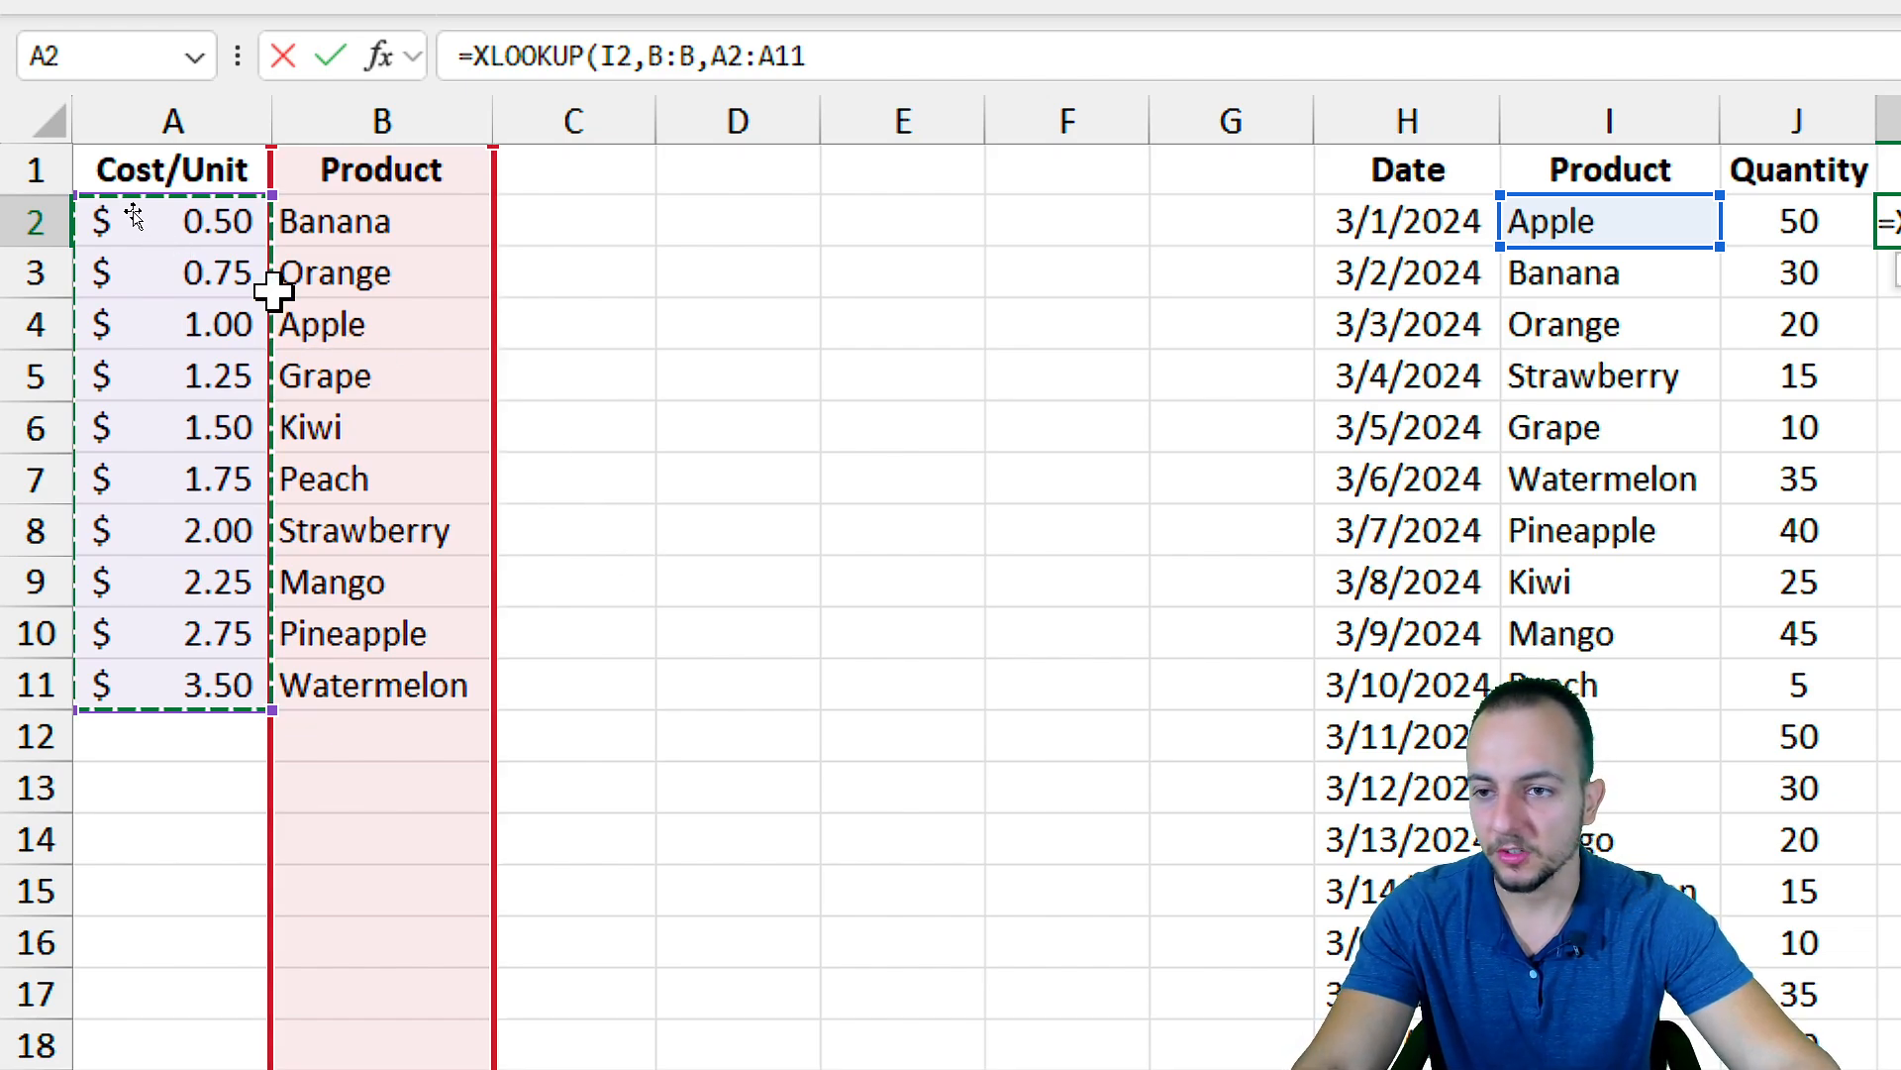
{"action": "left_click", "coordinate": [214, 119]}
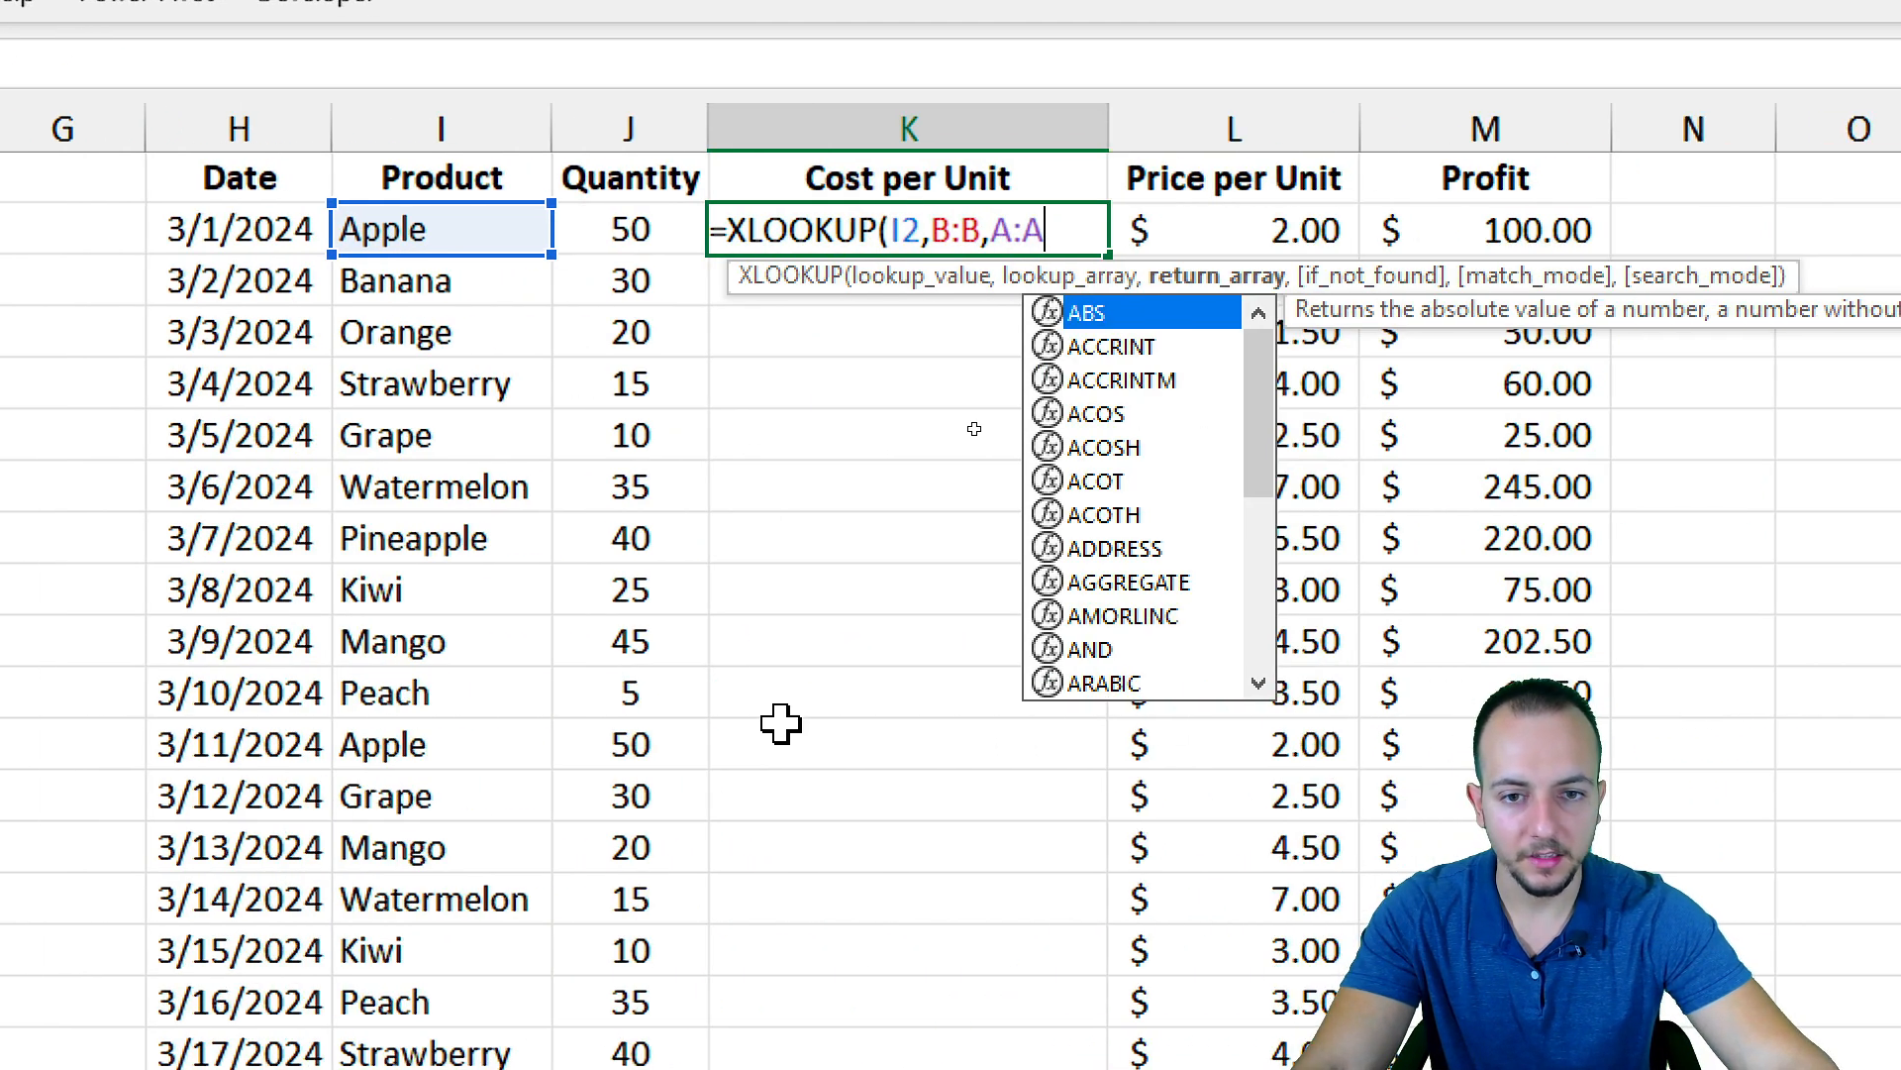
{"action": "key", "text": "Return"}
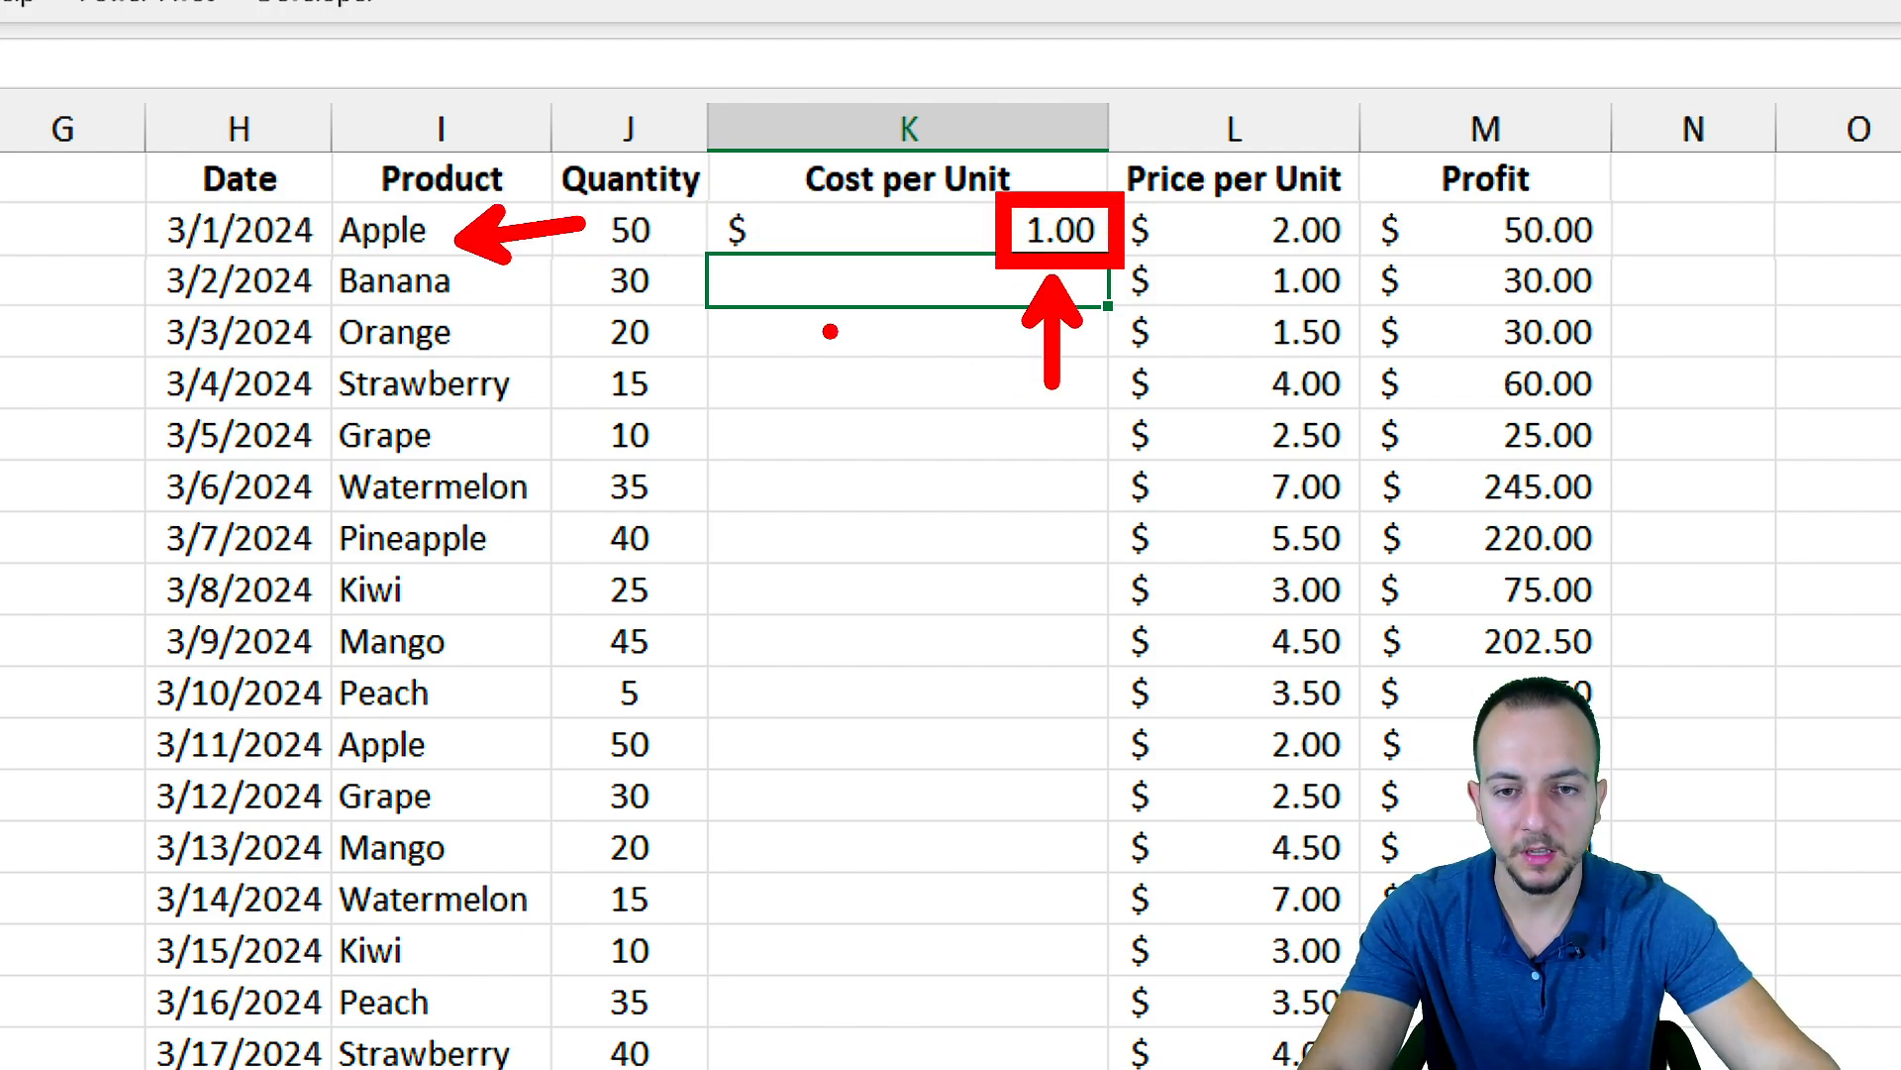
Fill the XLOOKUP formula from K2 down through K51 and review the Cost per Unit column against the cost table
{"action": "left_click", "coordinate": [925, 230]}
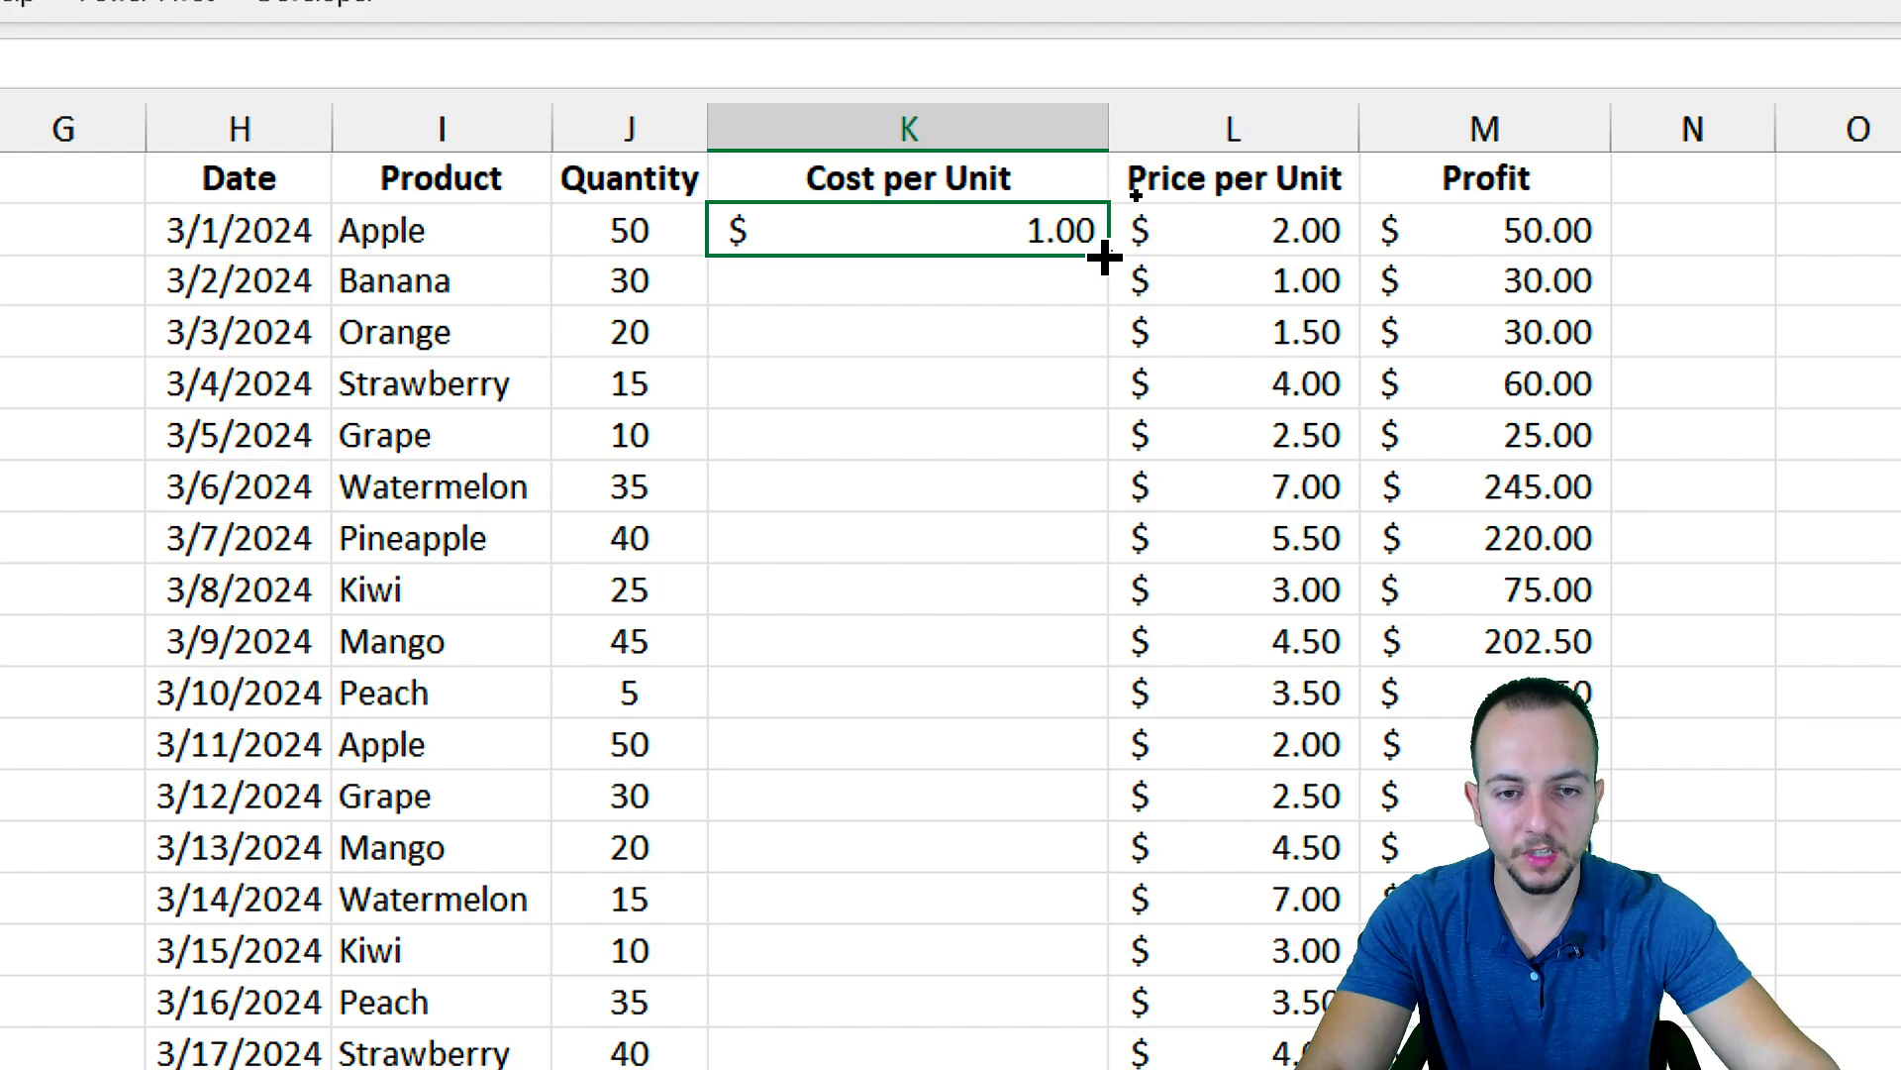
{"action": "left_click_drag", "start_coordinate": [1104, 257], "coordinate": [1099, 965]}
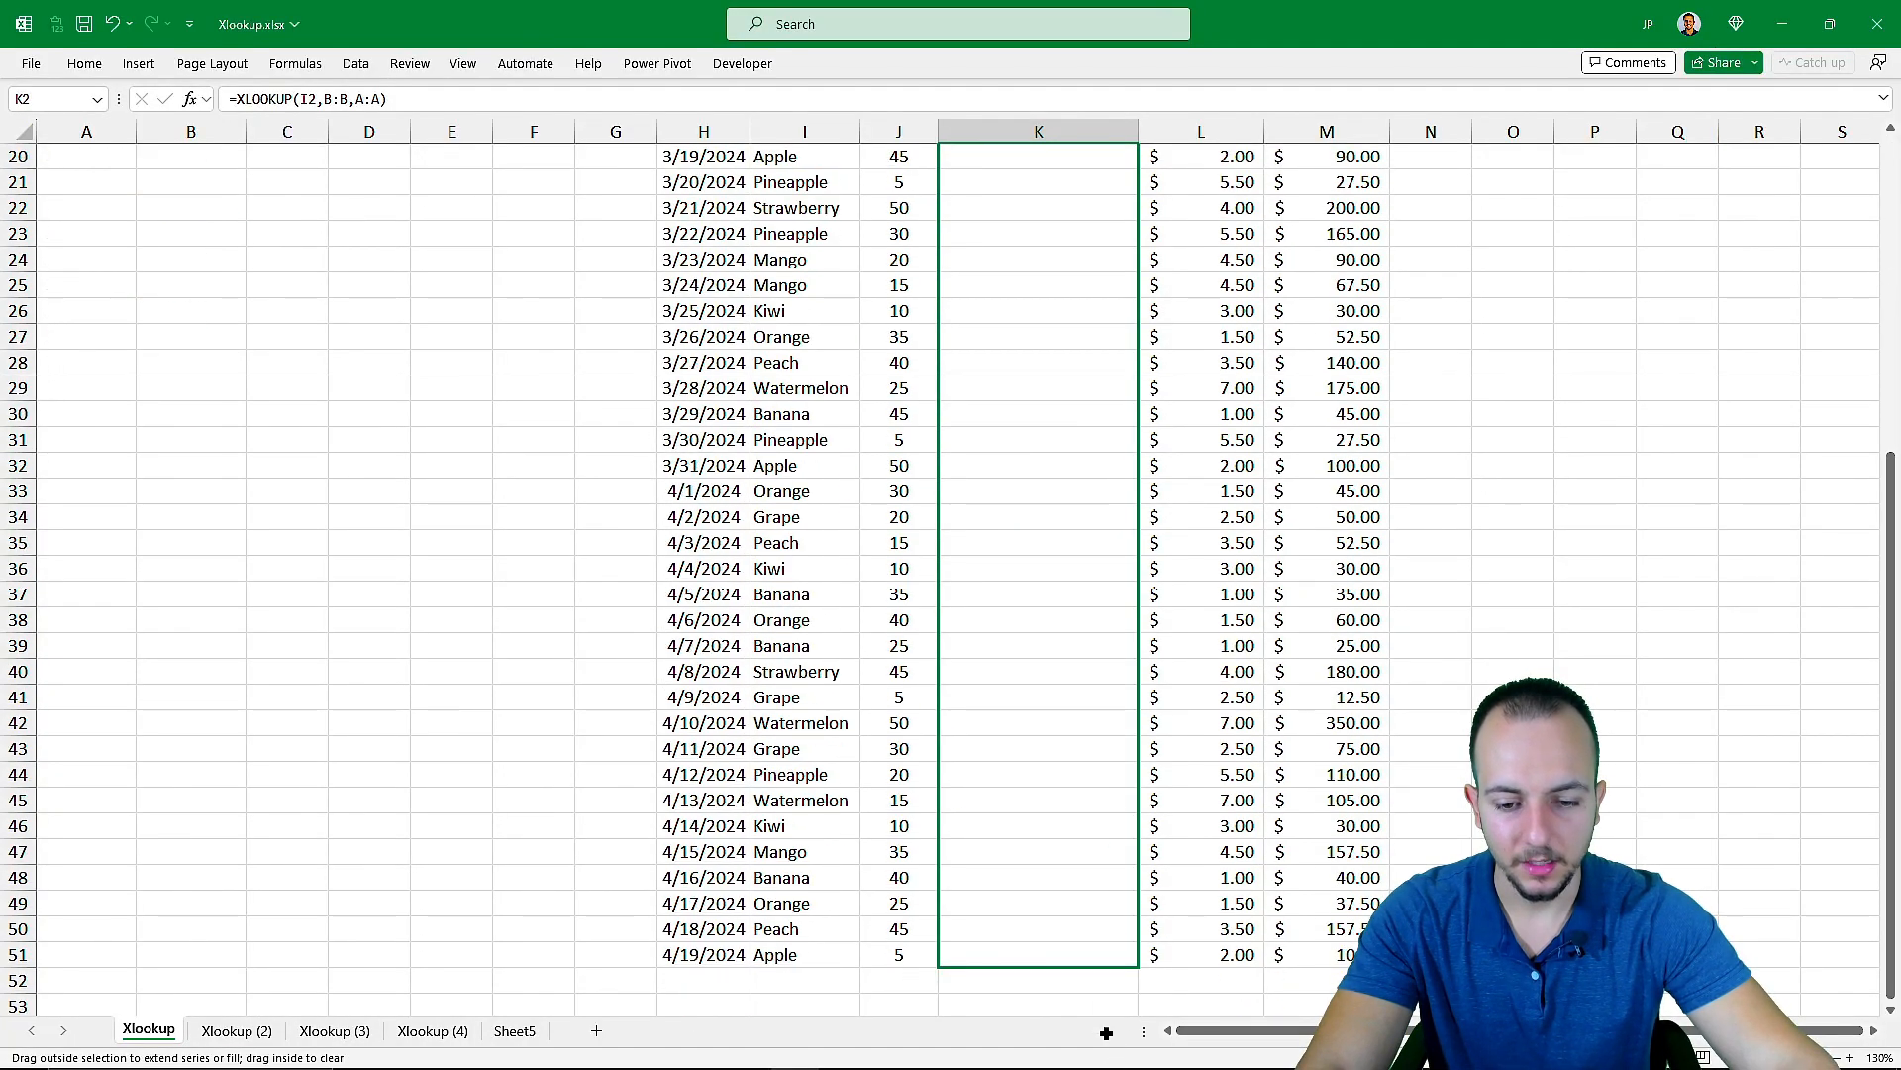
{"action": "left_click", "coordinate": [1090, 698]}
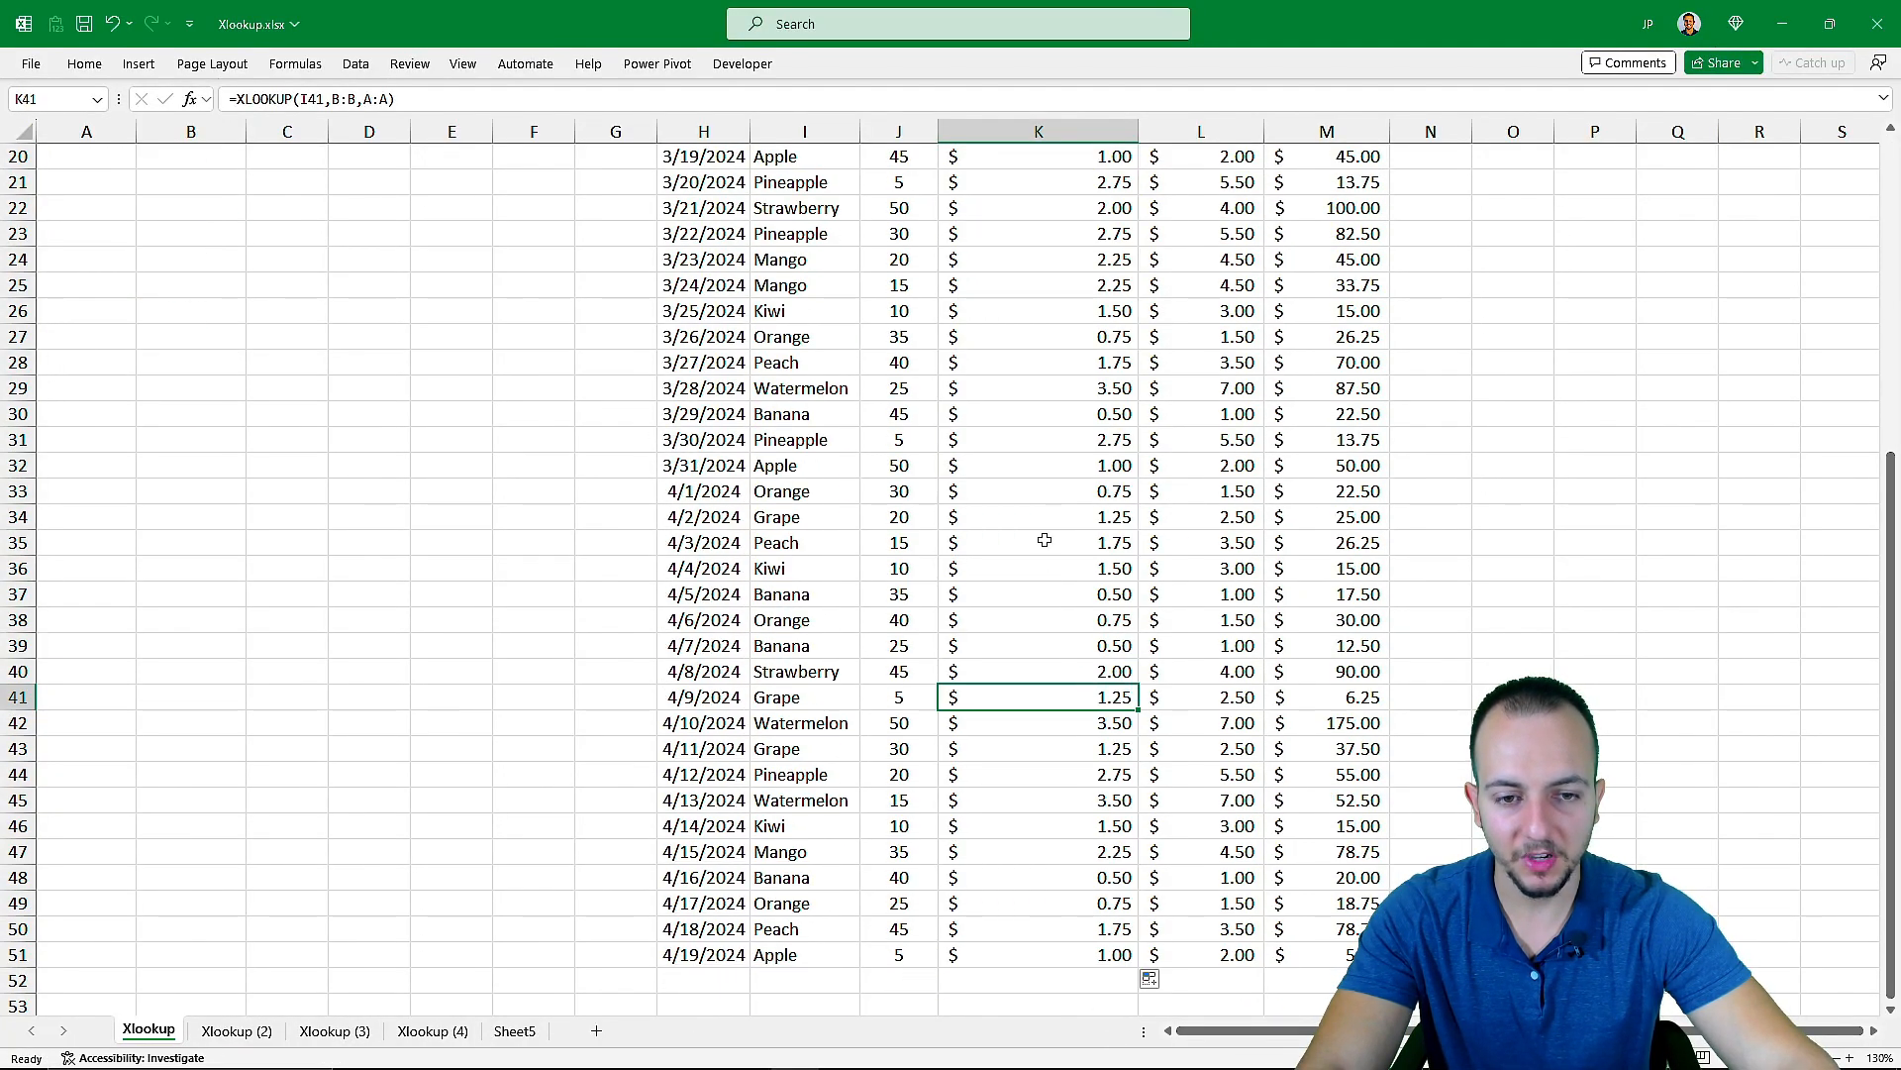
{"action": "scroll", "coordinate": [1046, 537], "scroll_direction": "up", "scroll_amount": 6}
{"action": "left_click", "coordinate": [1076, 159]}
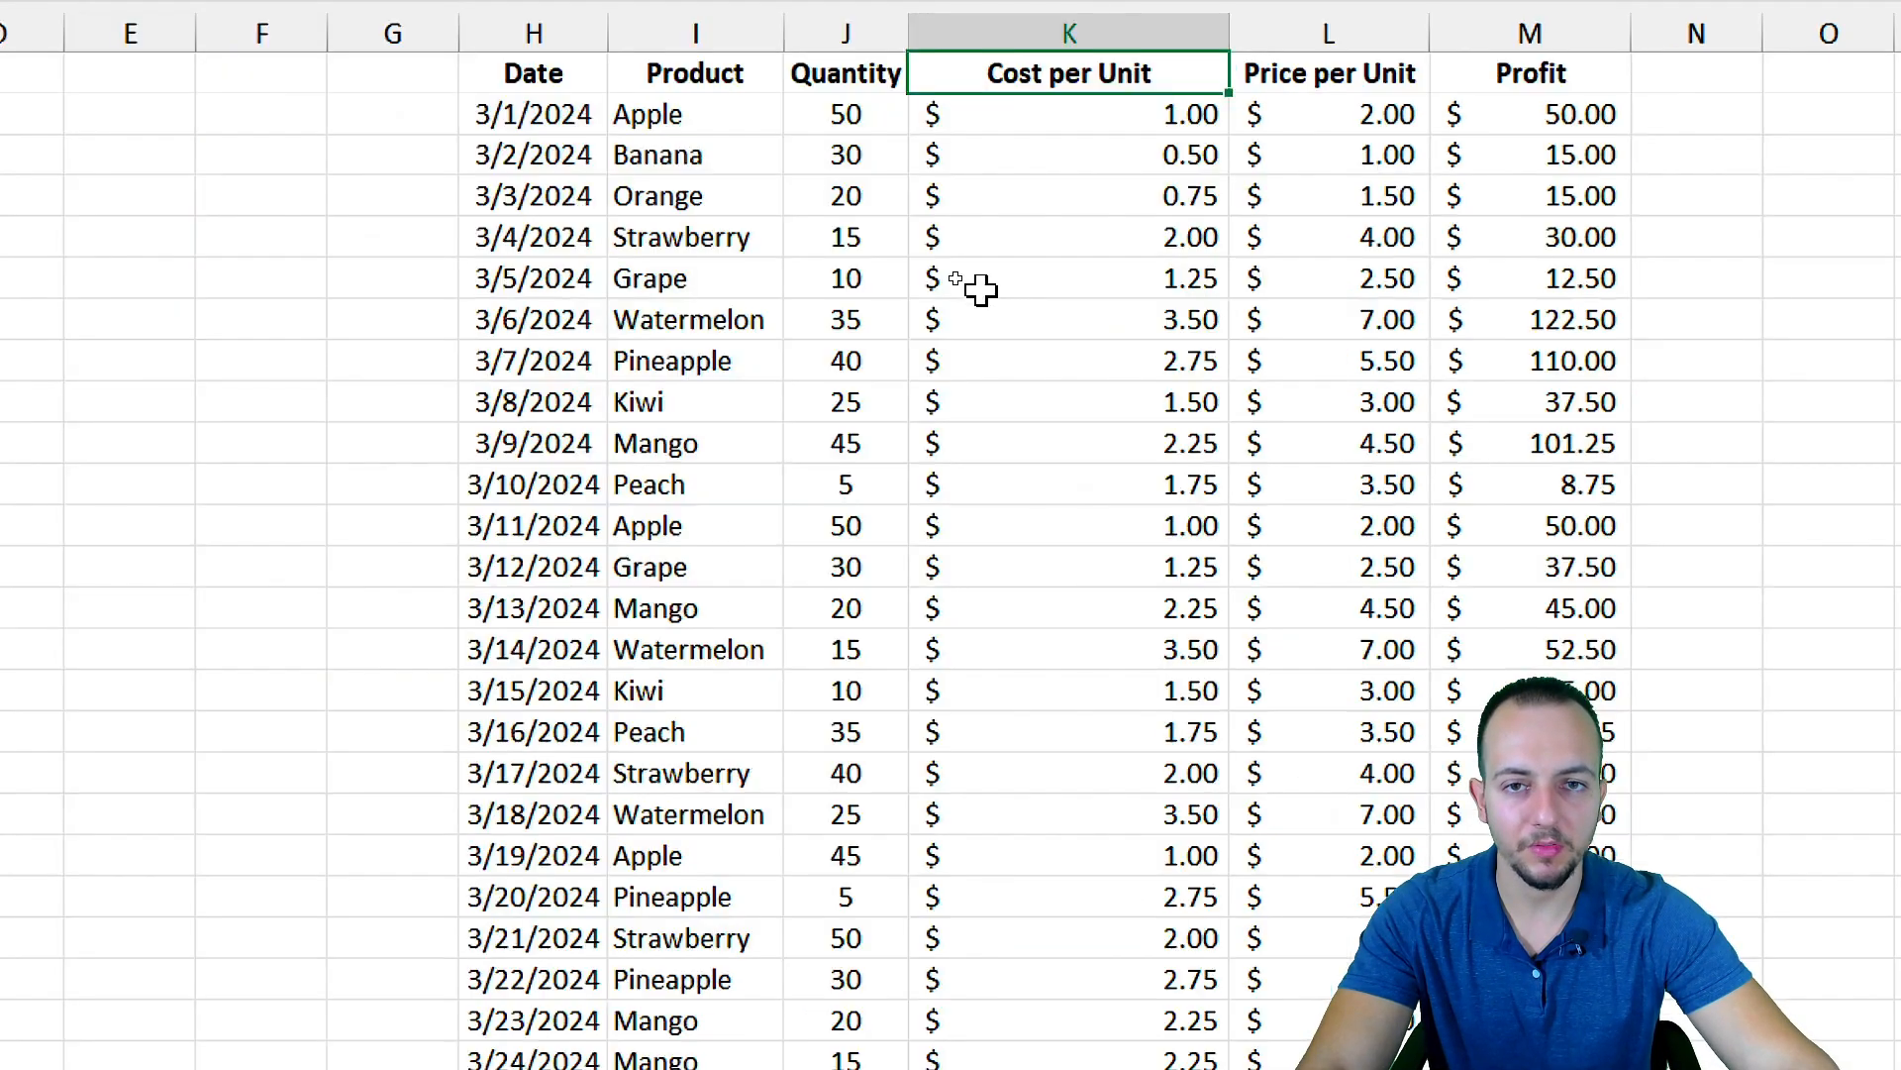
{"action": "left_click", "coordinate": [534, 73]}
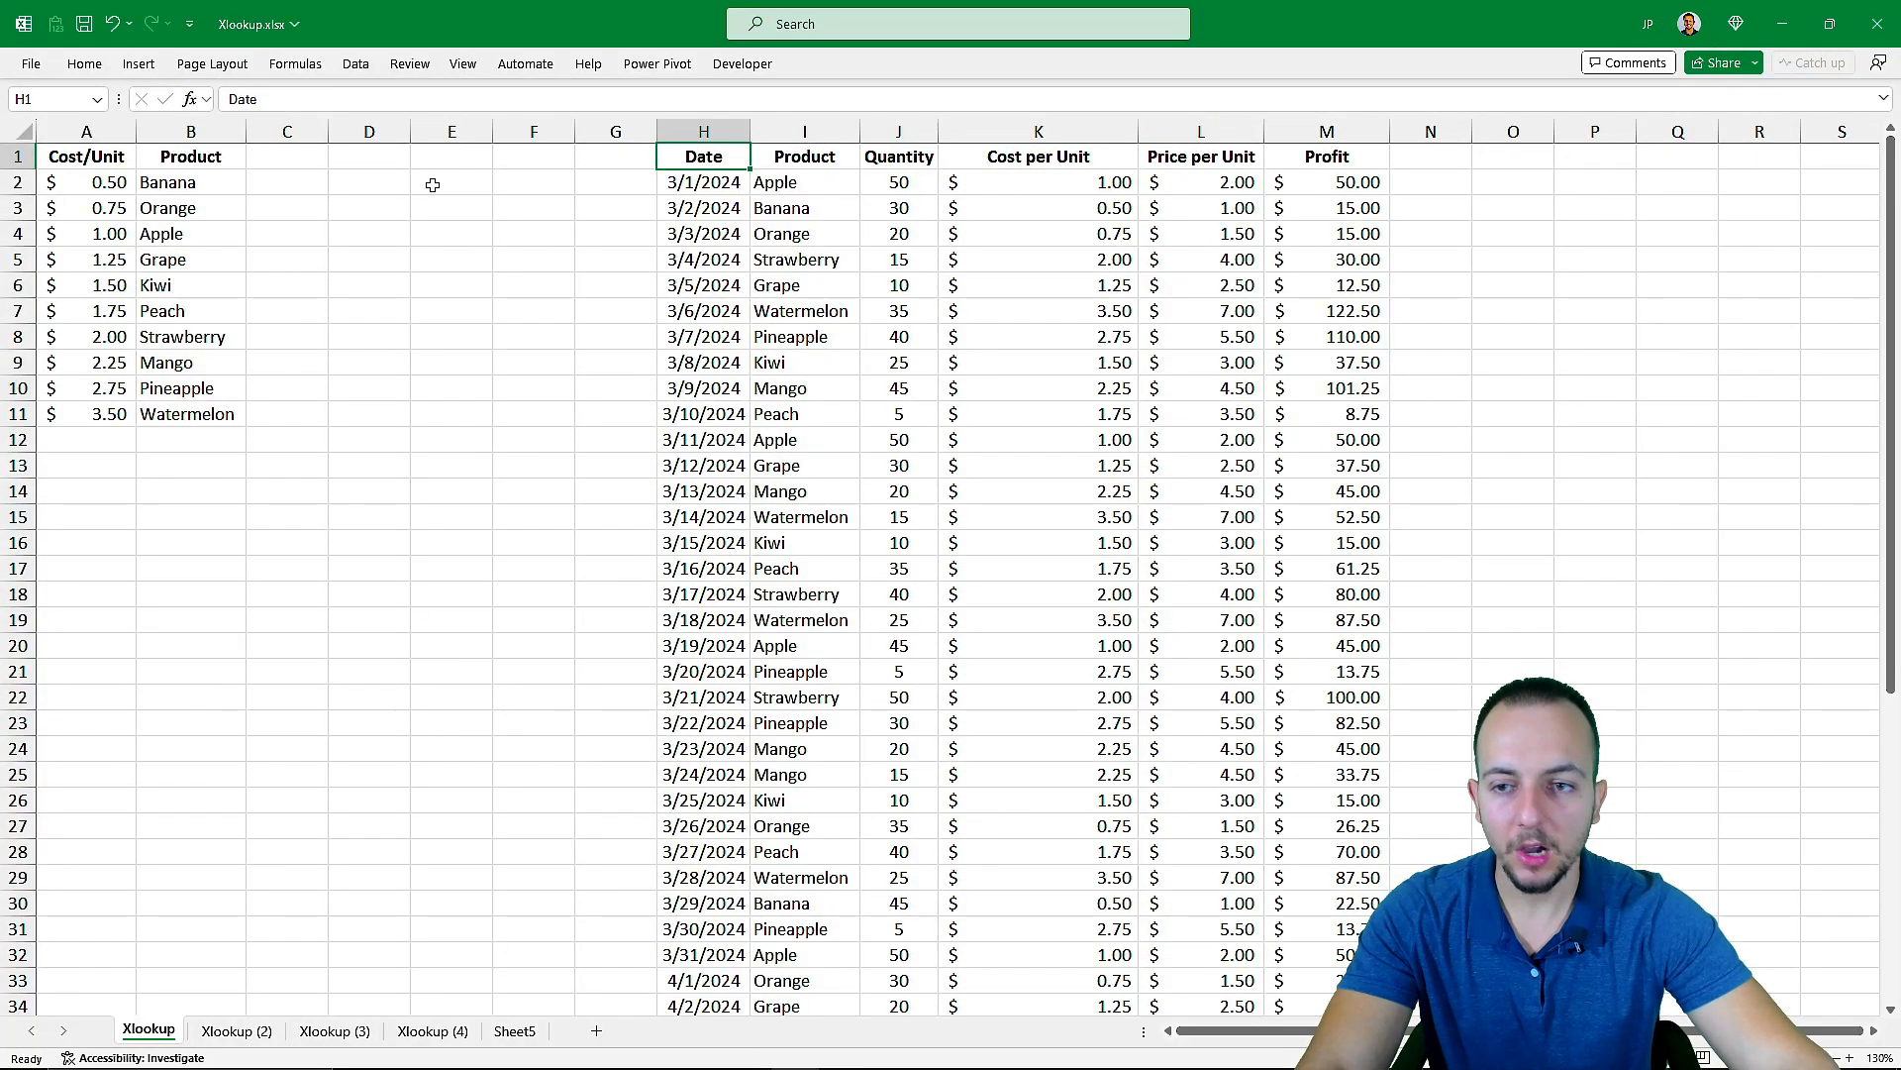
{"action": "left_click", "coordinate": [124, 156]}
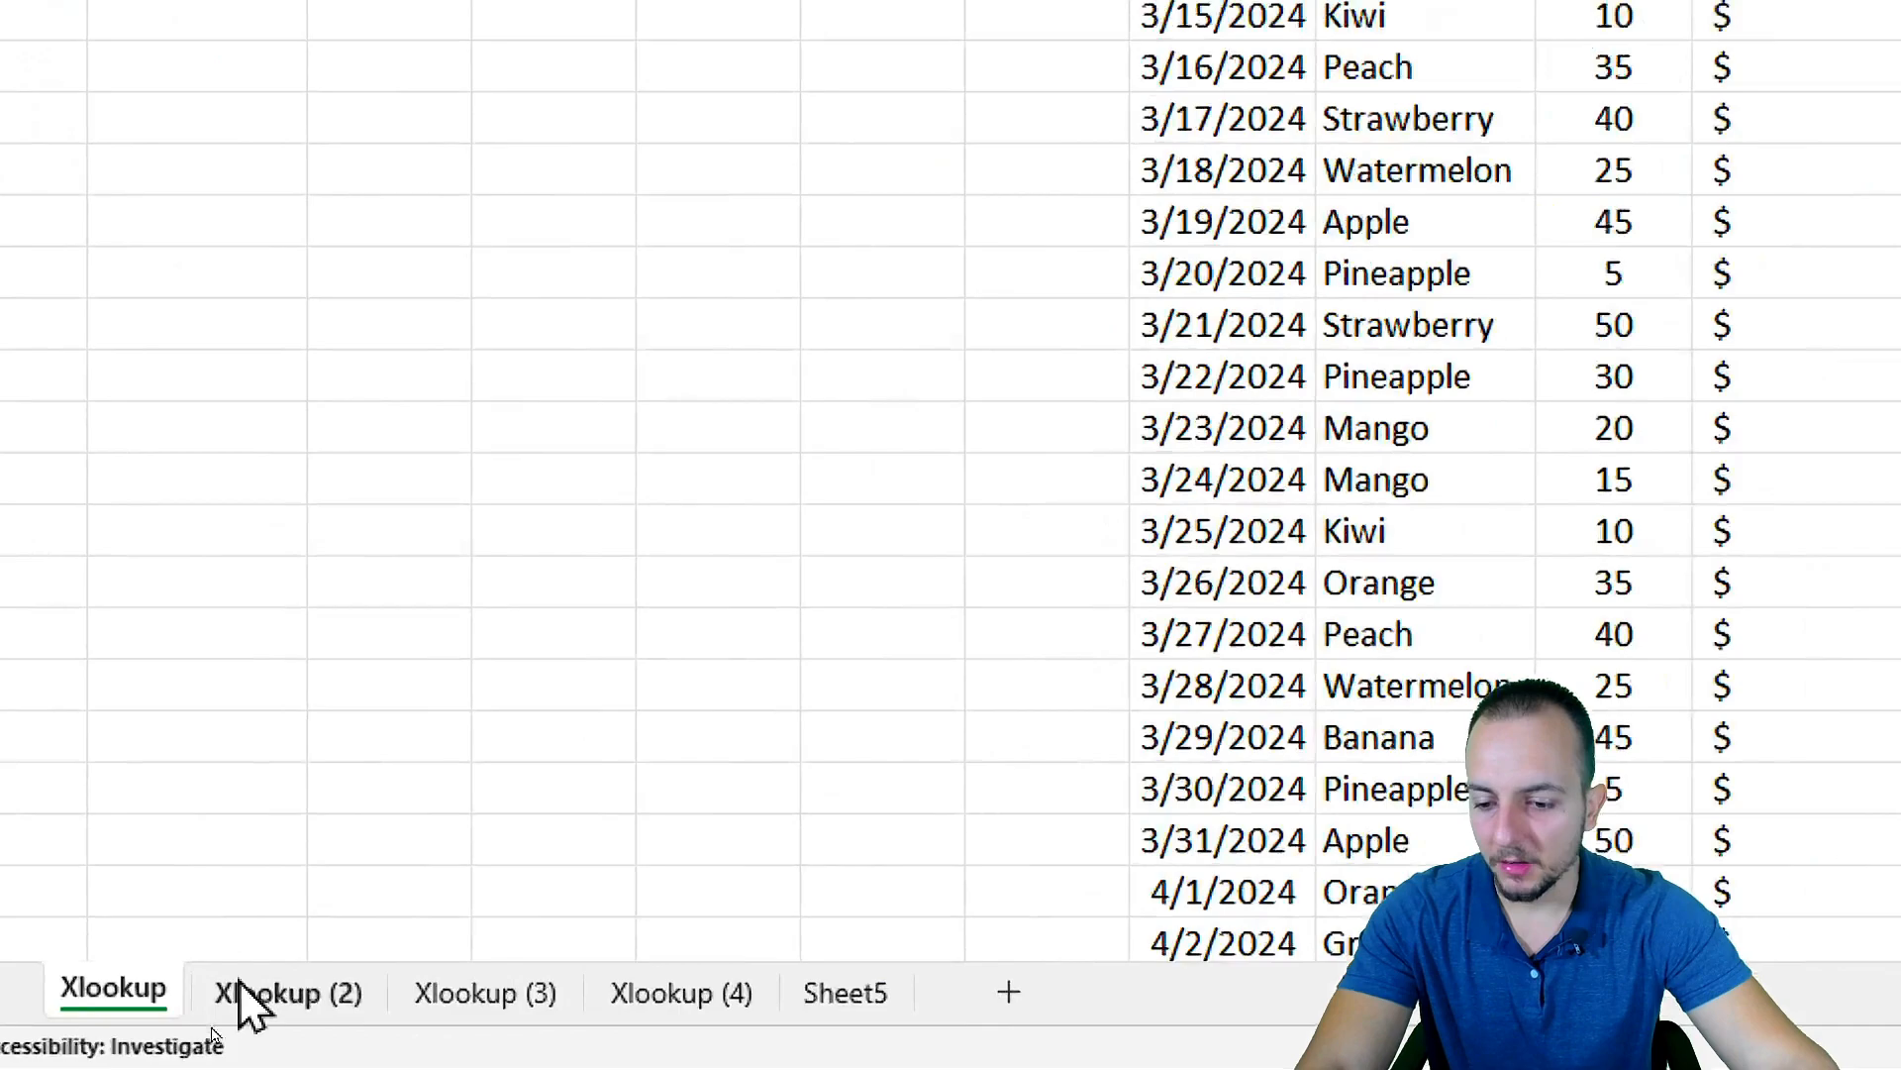
Switch to the Xlookup (2) sheet and try starting an XLOOKUP formula in K2
{"action": "left_click", "coordinate": [228, 1031]}
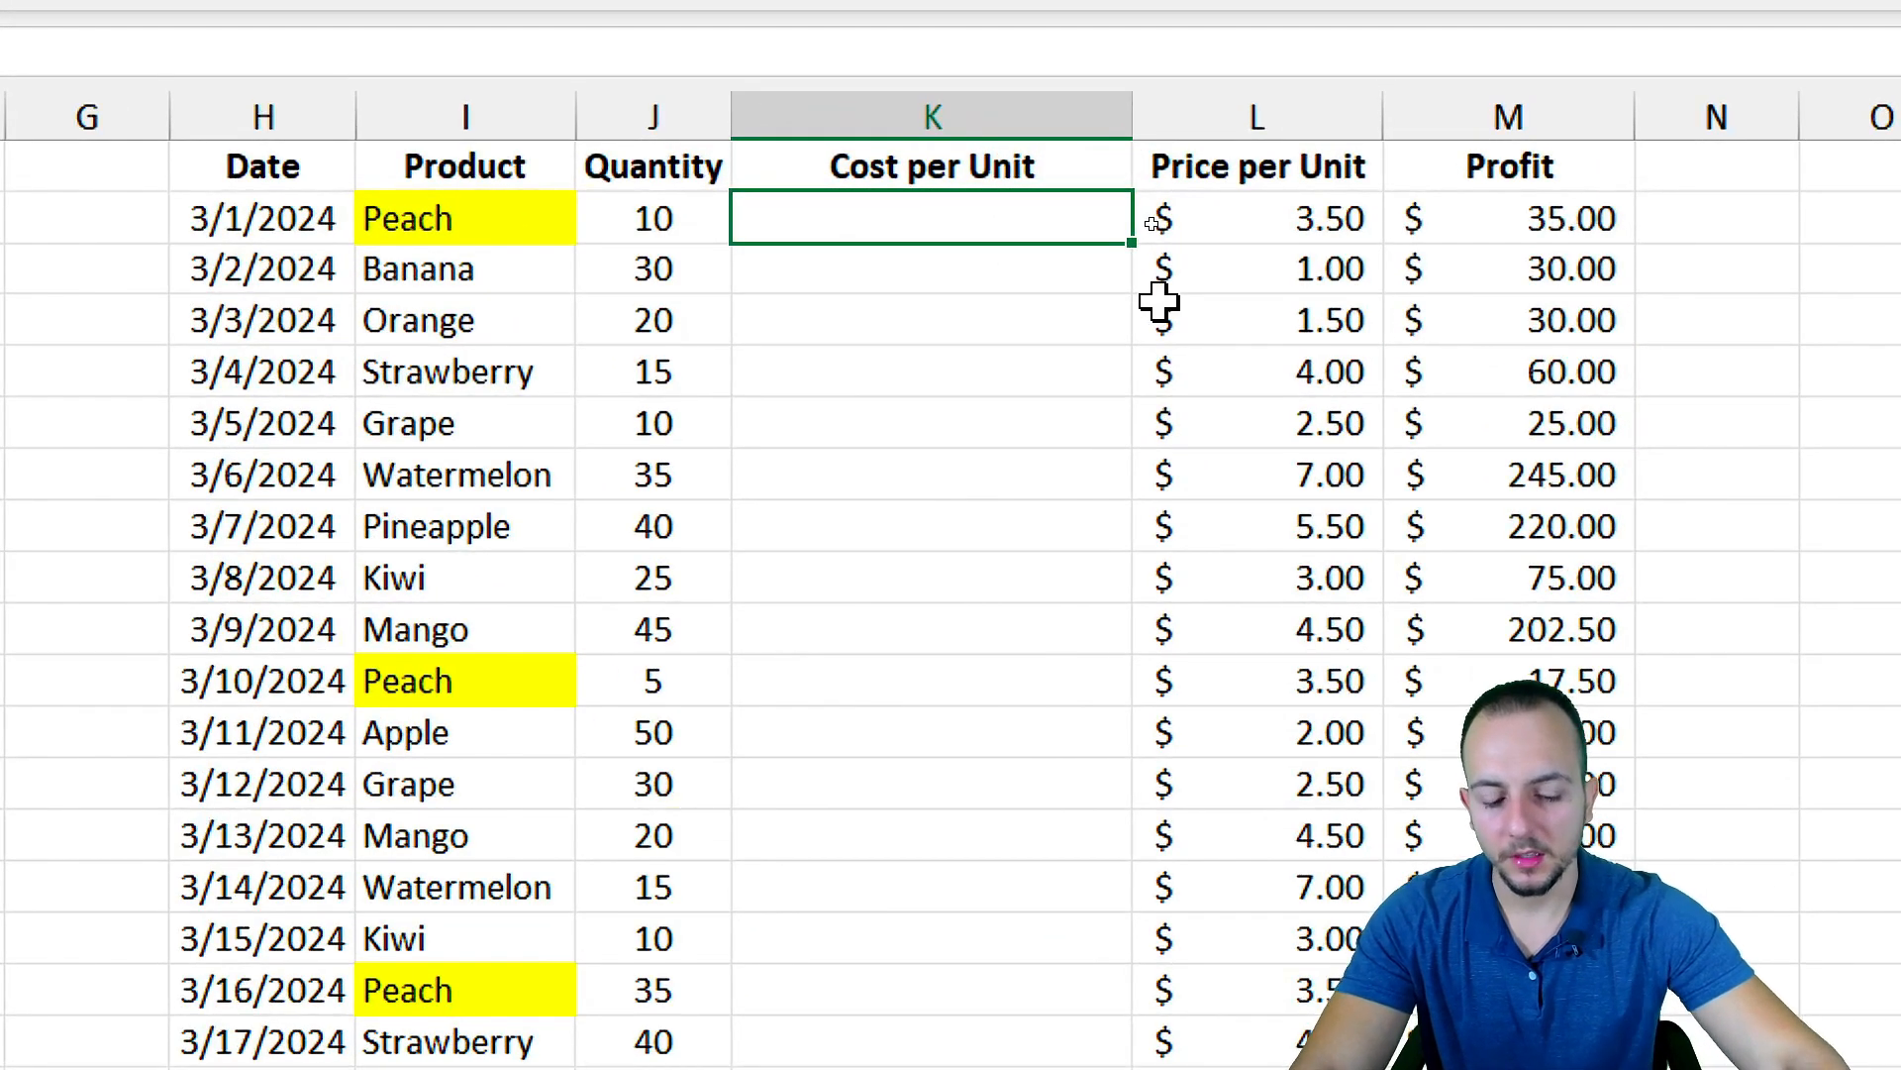
{"action": "type", "text": "=XLOOKUP("}
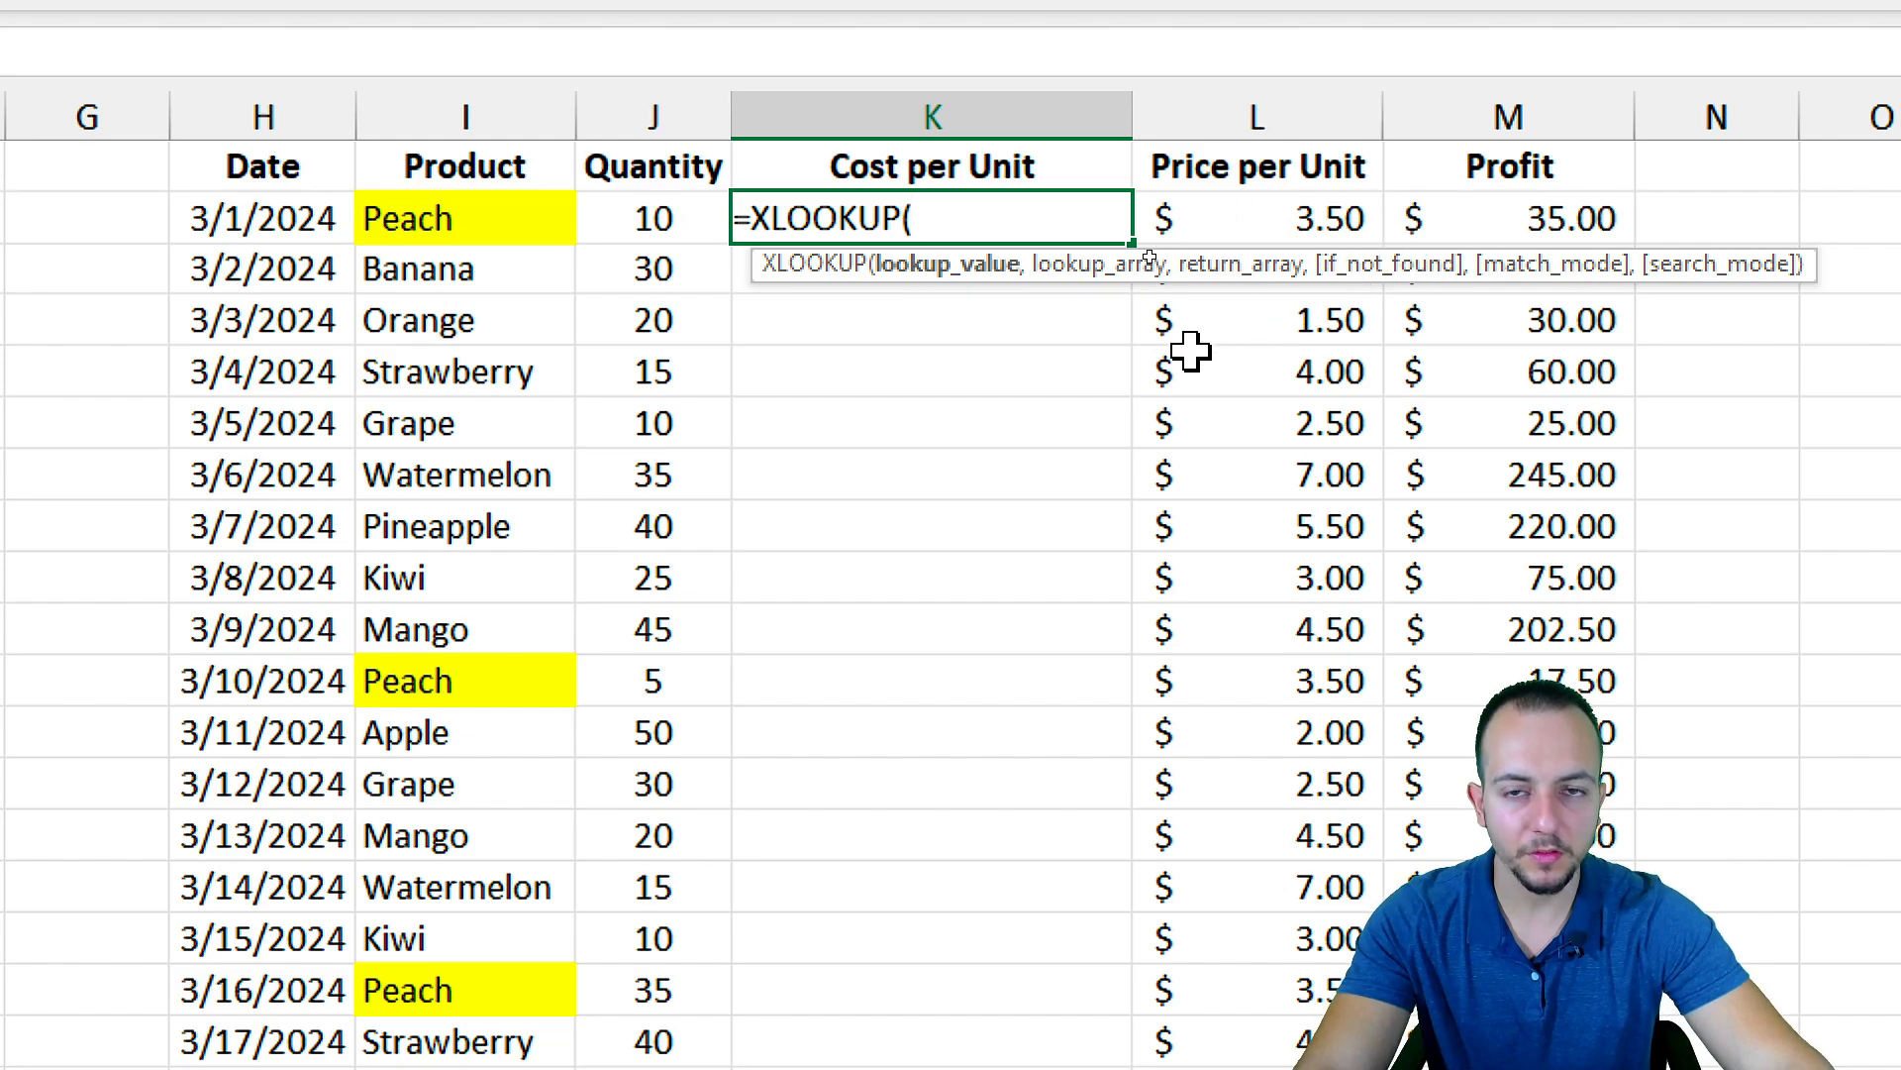
{"action": "key", "text": "Escape"}
{"action": "scroll", "coordinate": [243, 376], "scroll_direction": "left", "scroll_amount": 1}
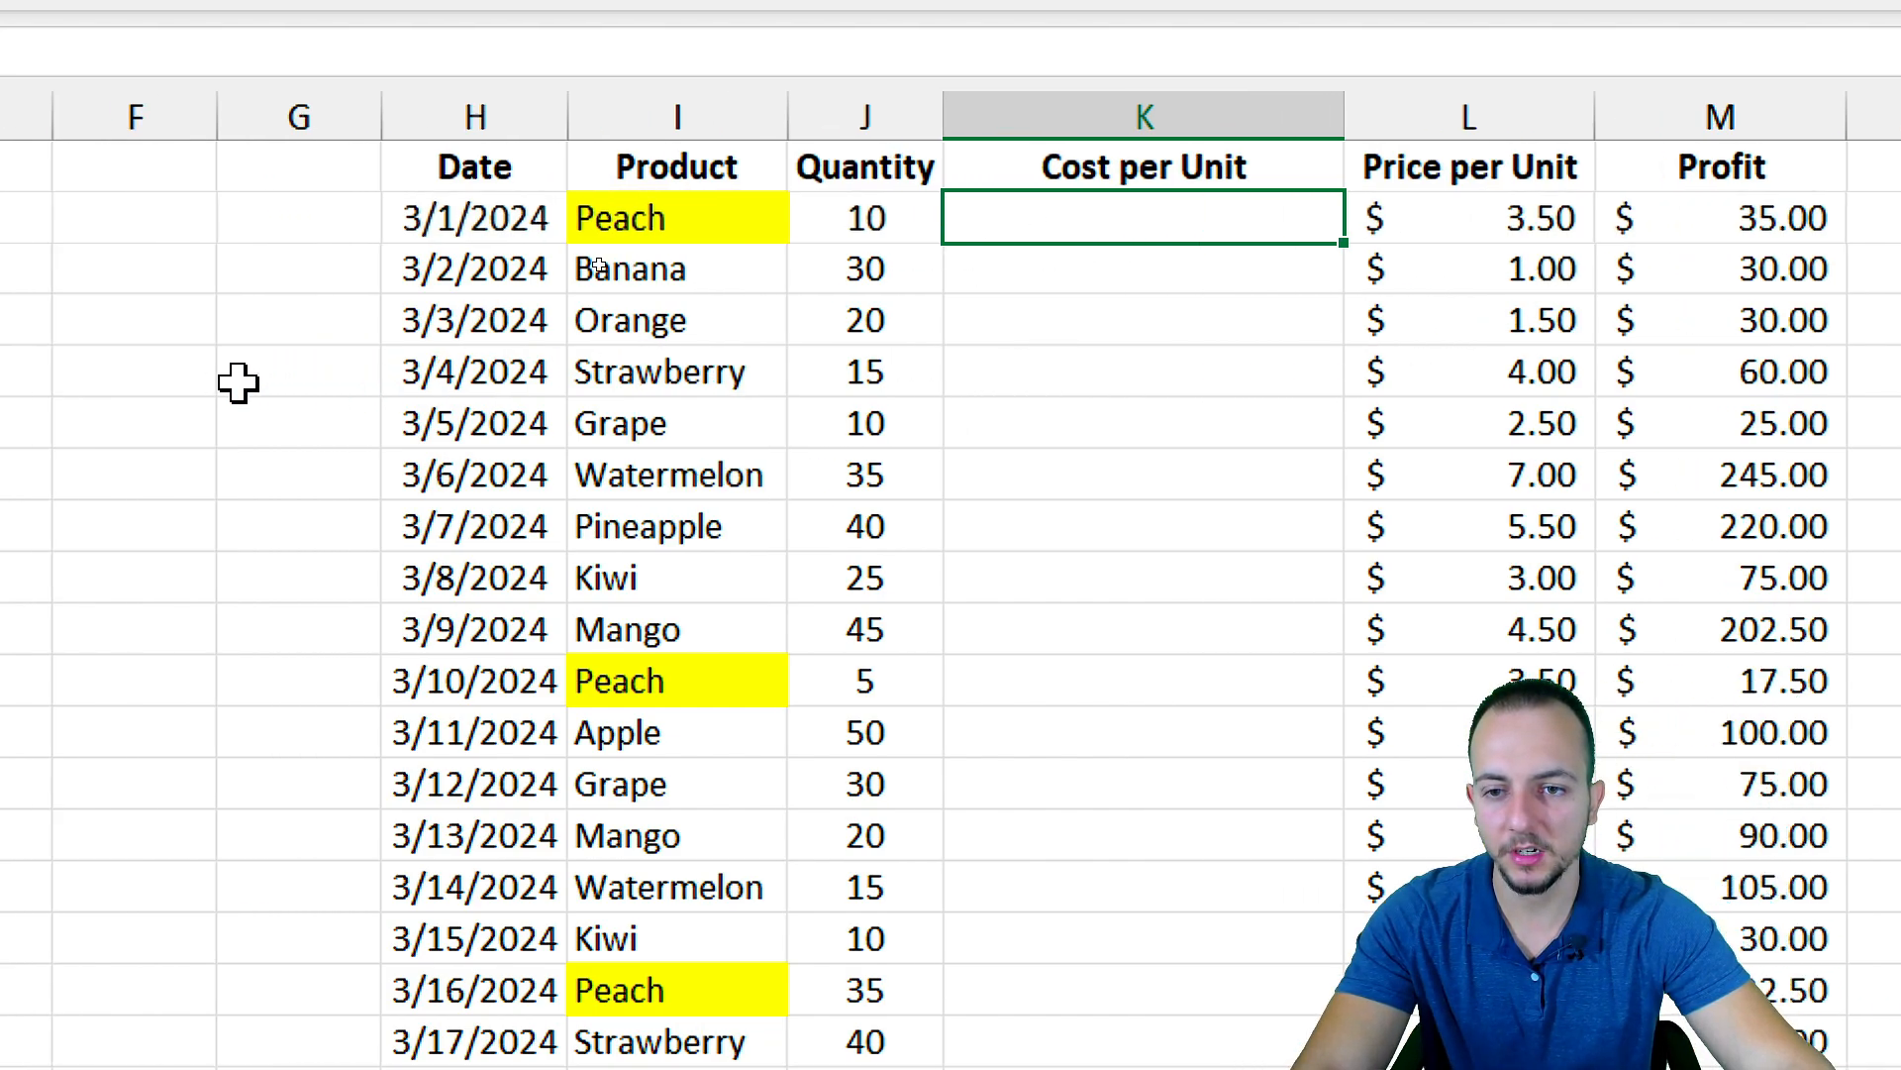
Examine the highlighted Peach sales in the Product column and compare them with the products in the Cost table
{"action": "left_click", "coordinate": [713, 223]}
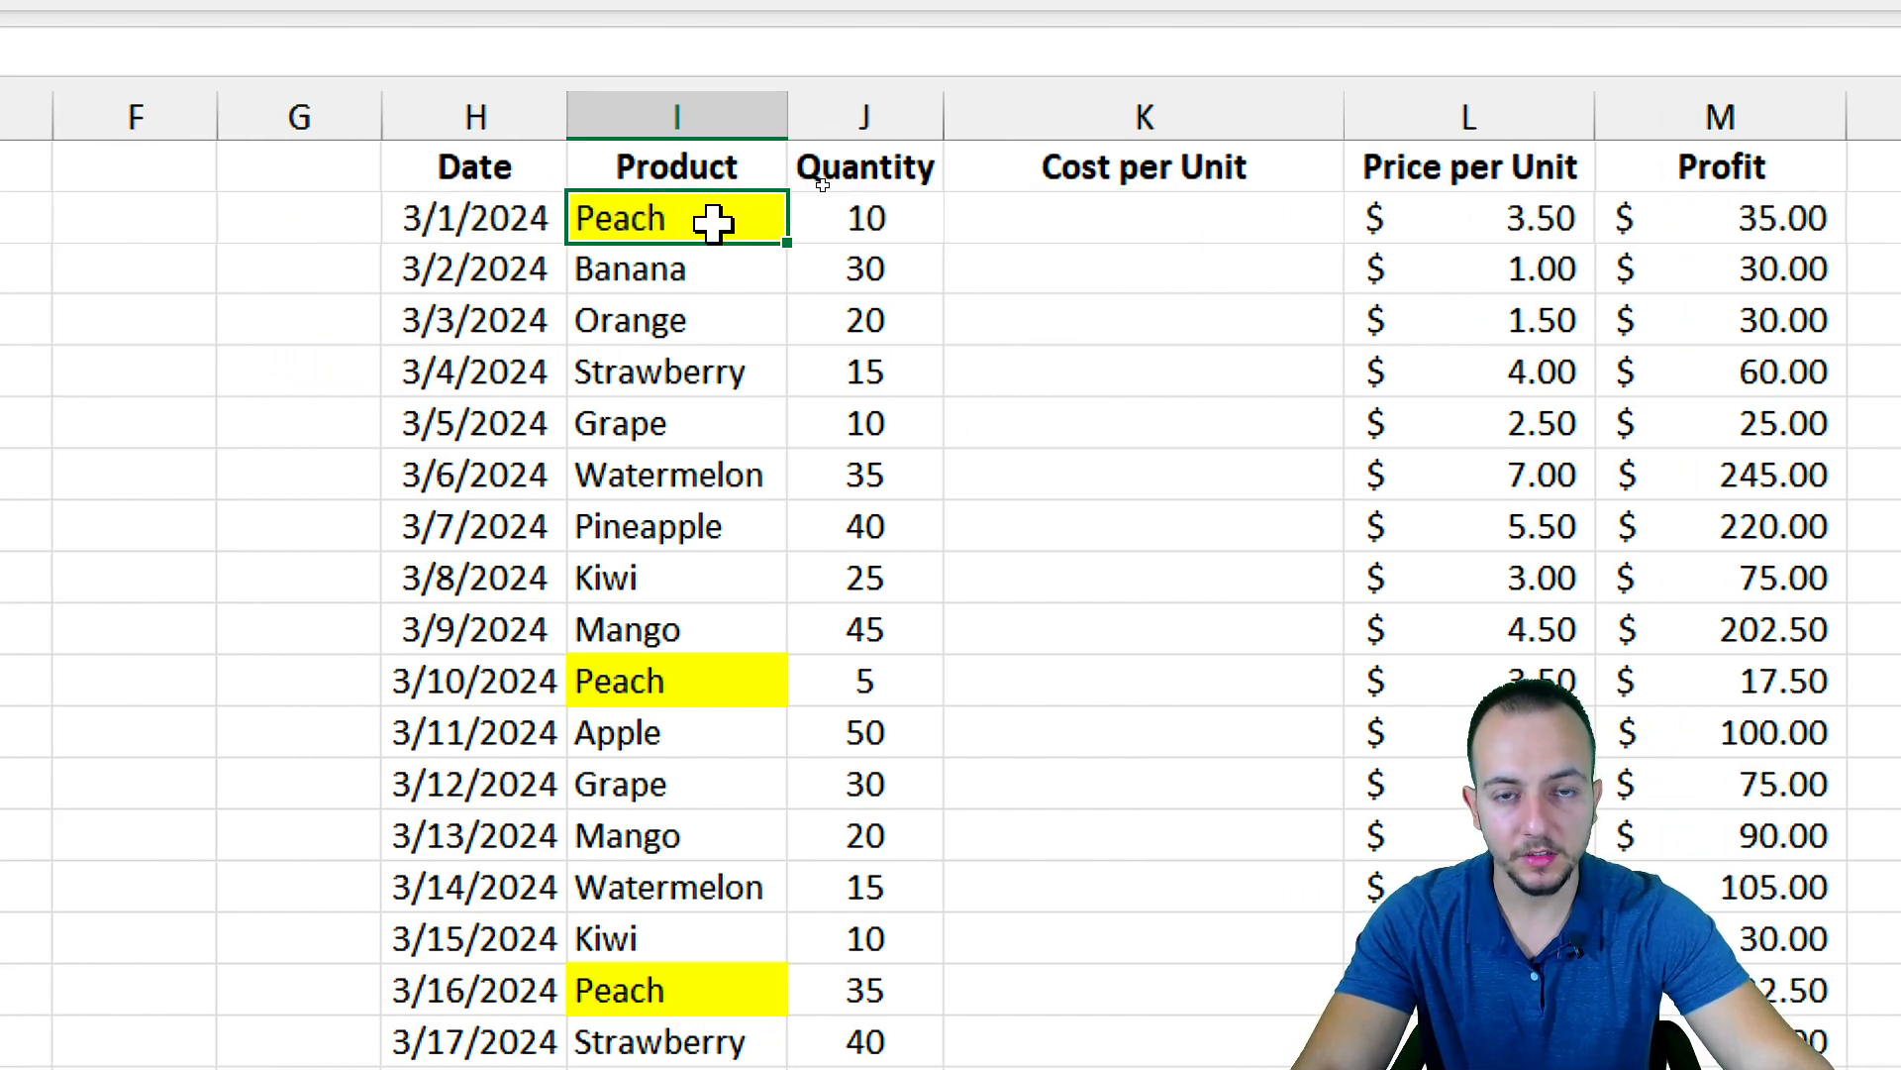
{"action": "left_click", "coordinate": [724, 692]}
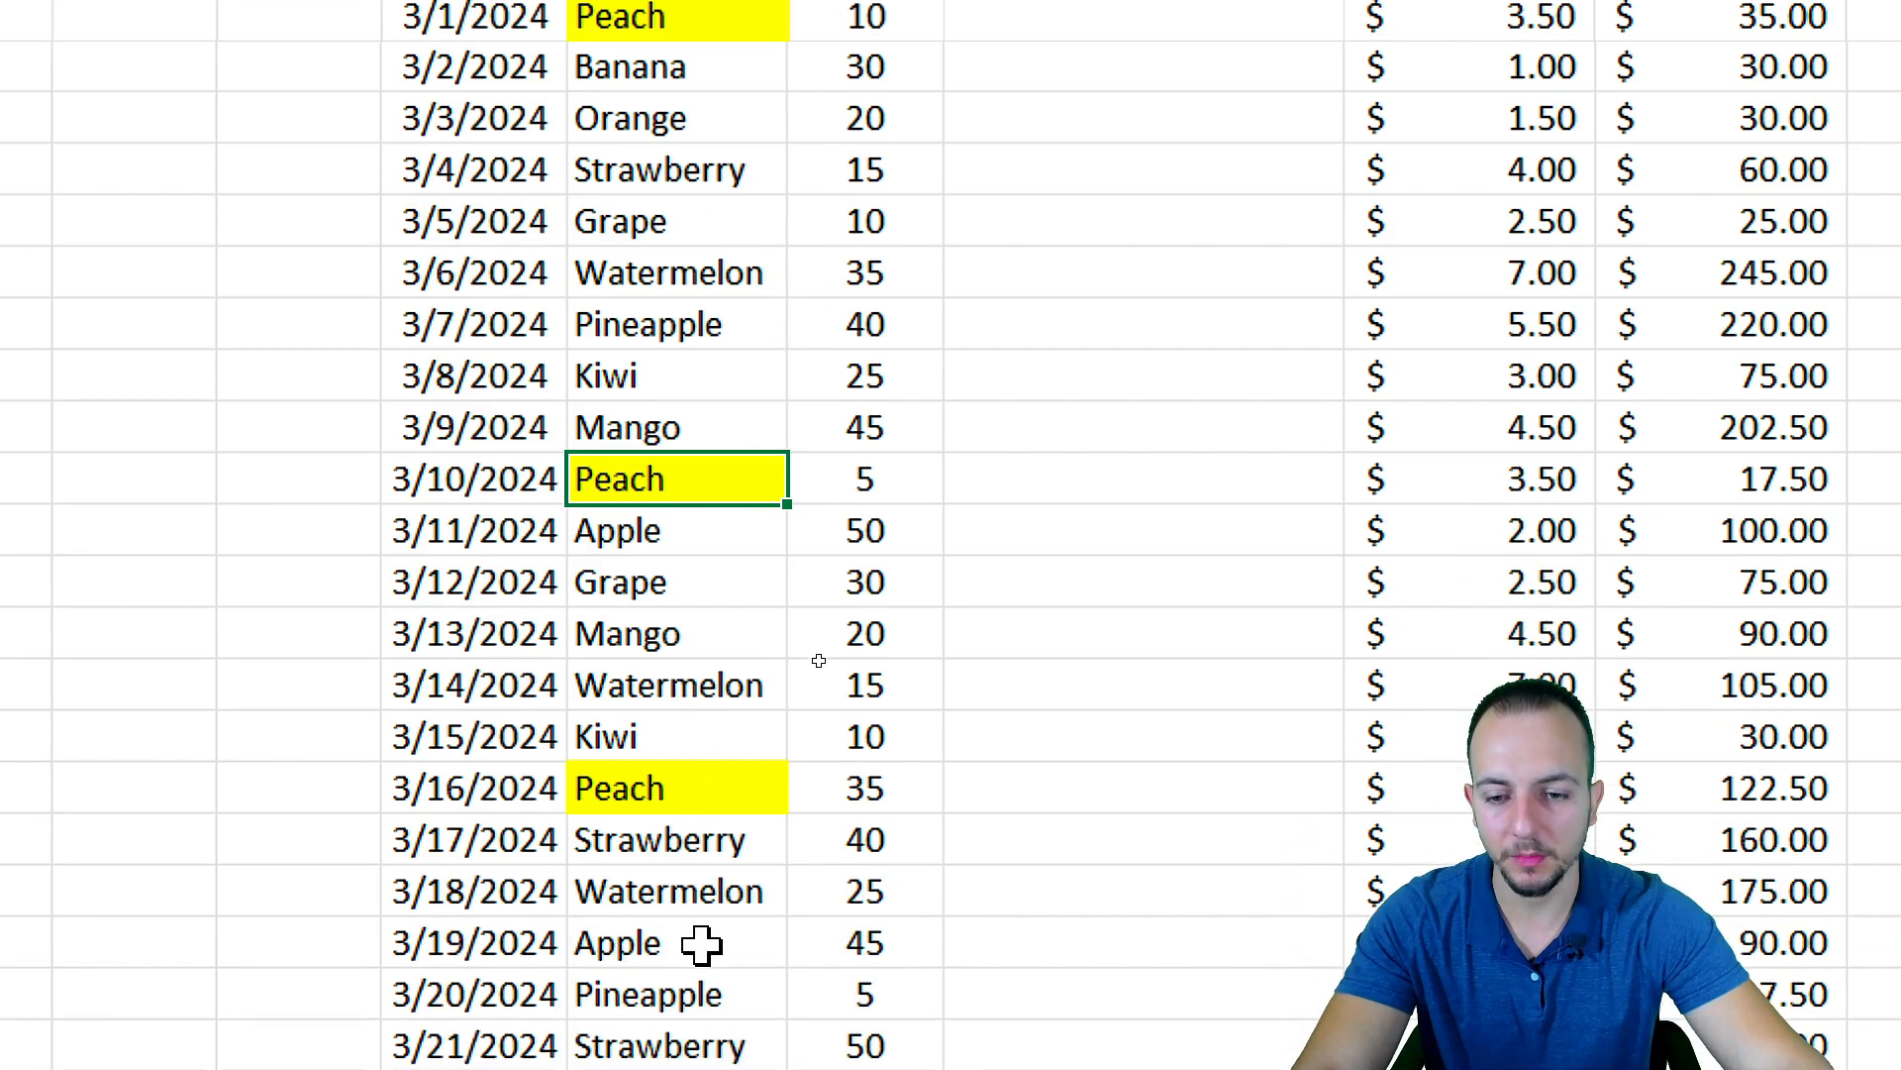
{"action": "left_click", "coordinate": [717, 645]}
{"action": "left_click", "coordinate": [741, 921]}
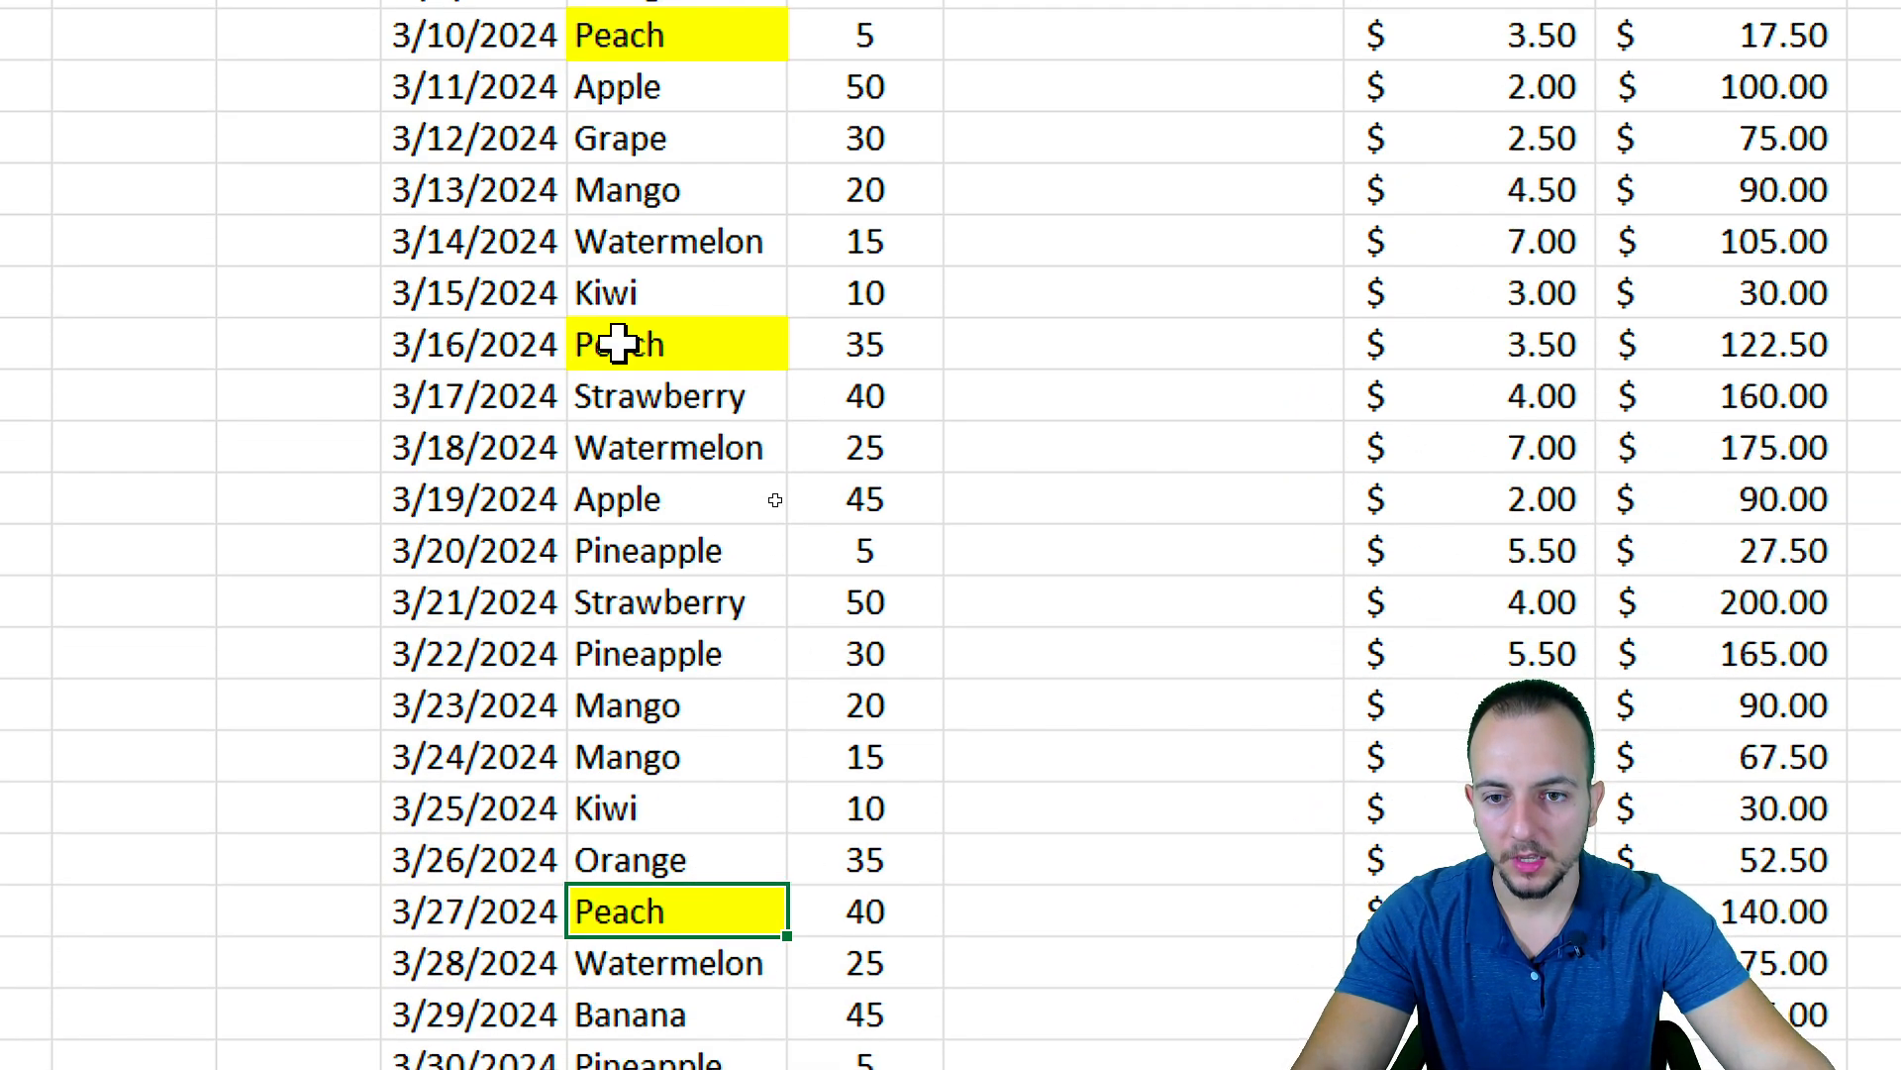
{"action": "left_click", "coordinate": [718, 183]}
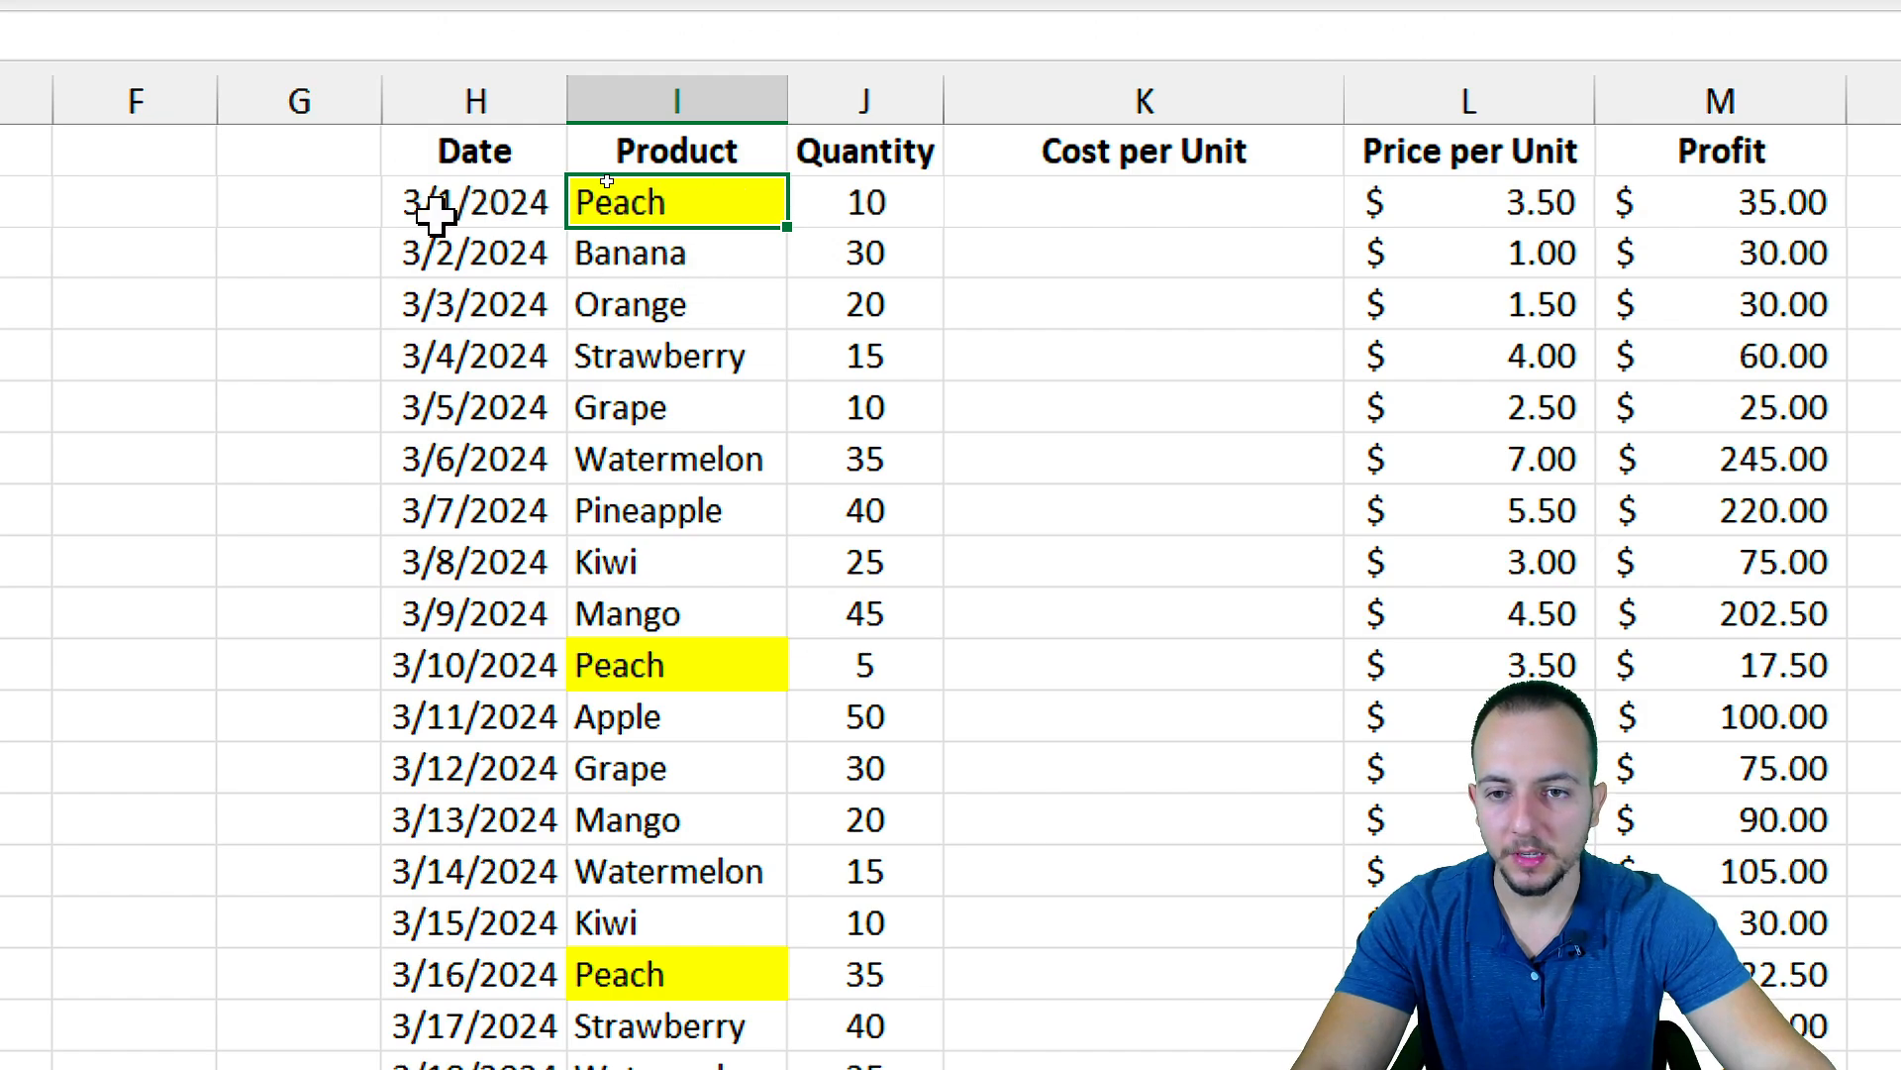
{"action": "left_click_drag", "start_coordinate": [3, 153], "coordinate": [143, 634]}
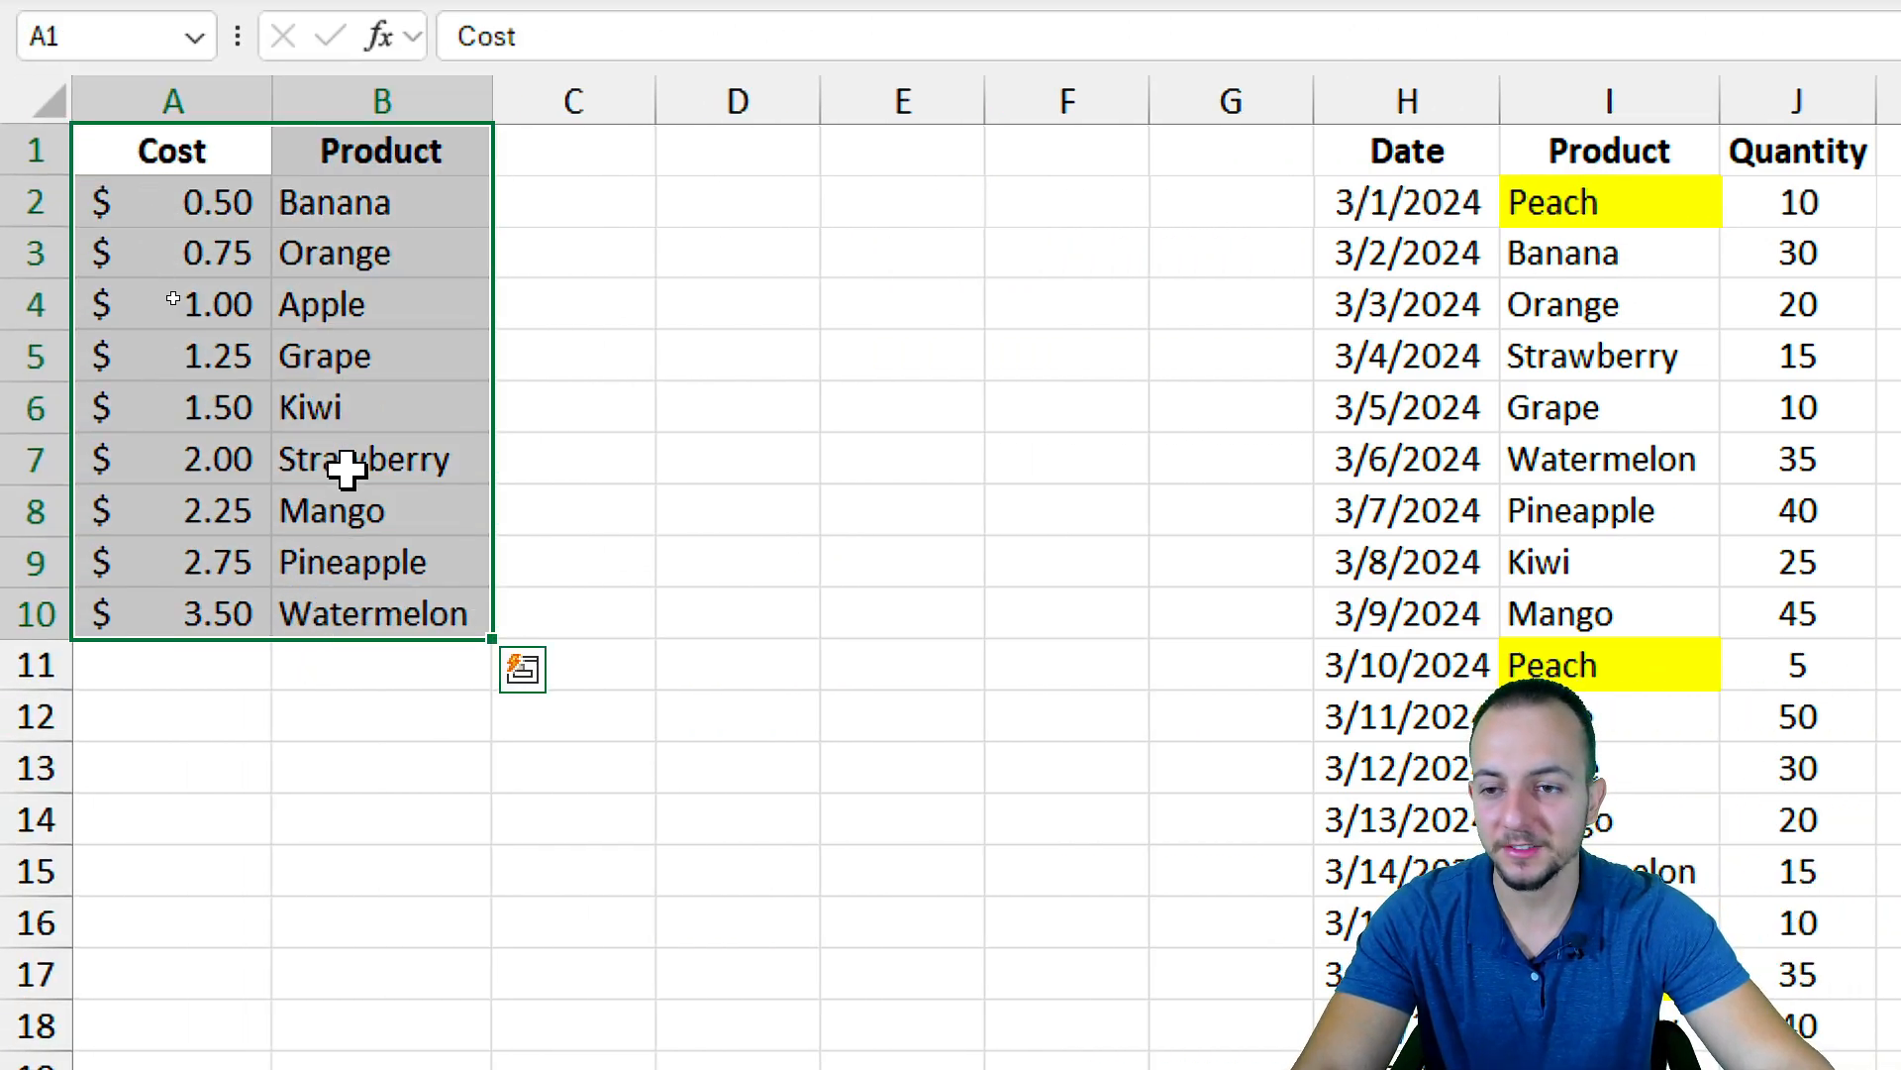
{"action": "left_click_drag", "start_coordinate": [425, 204], "coordinate": [382, 715]}
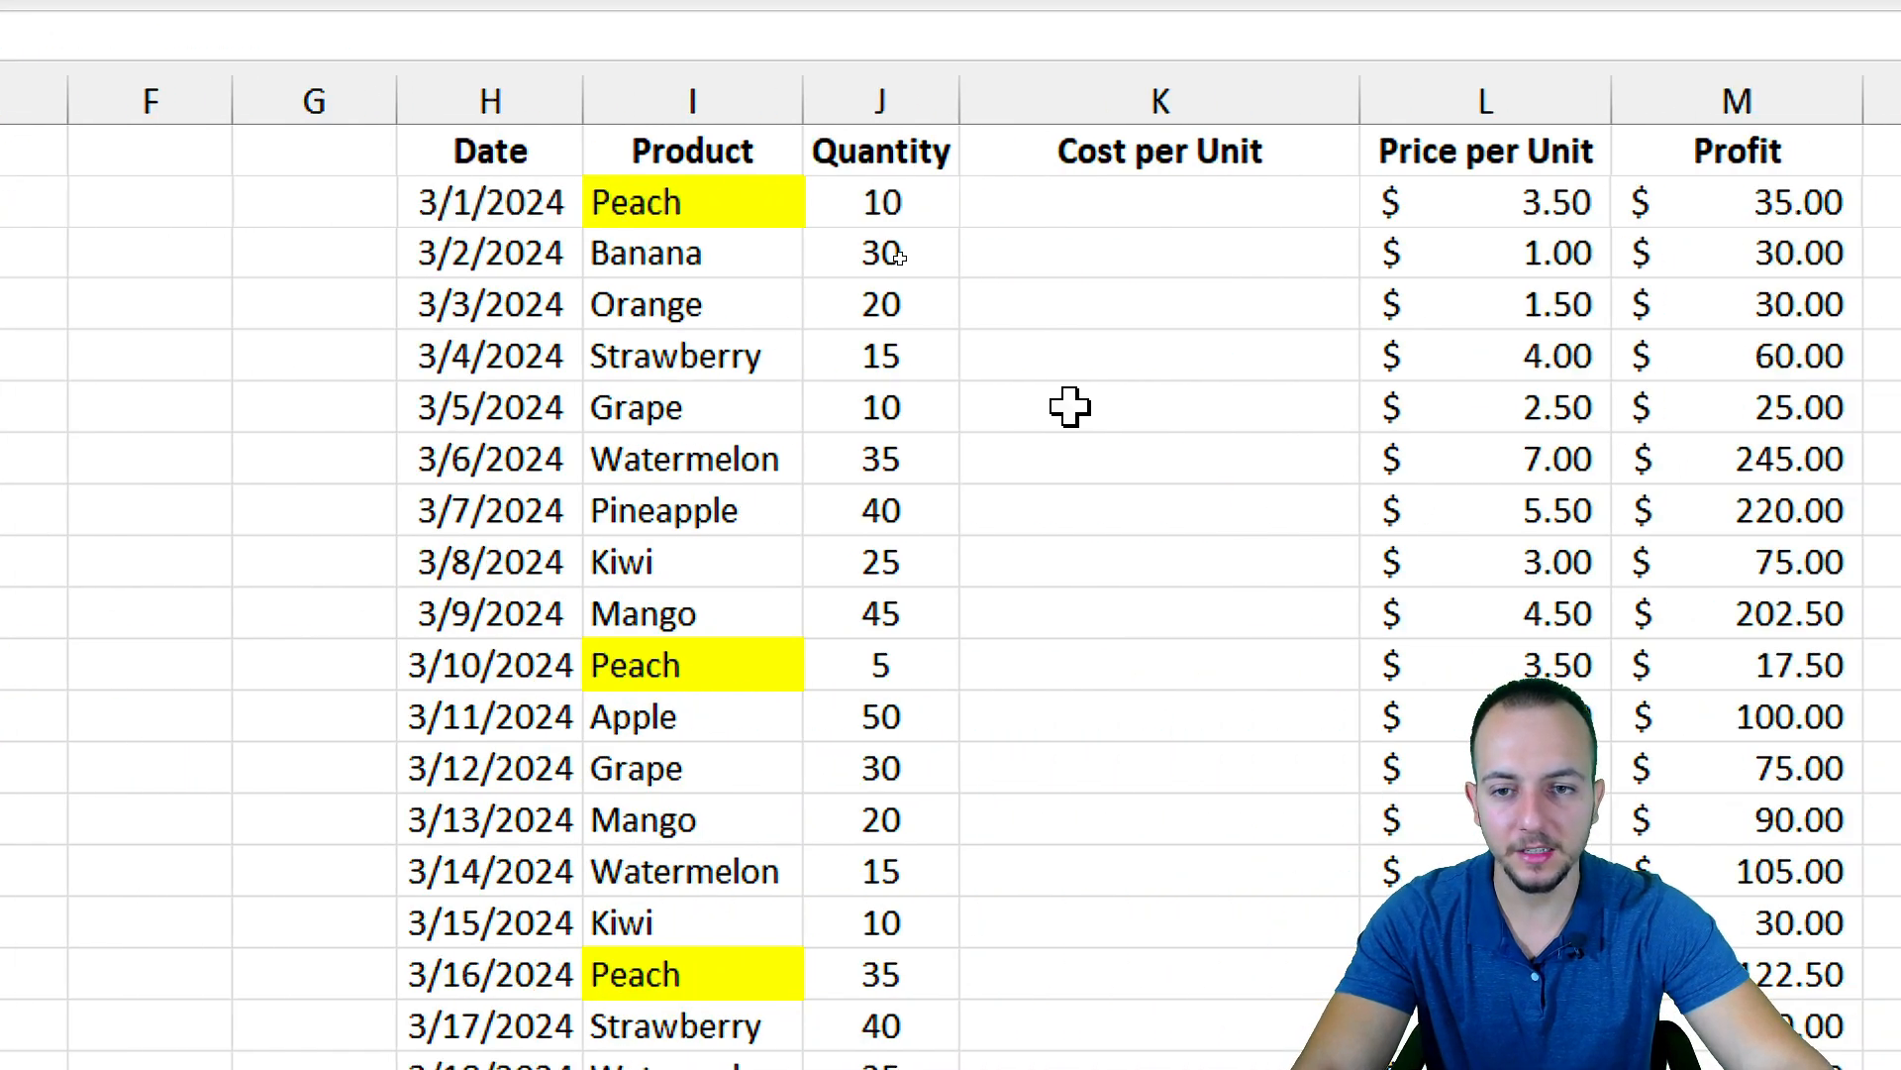
{"action": "left_click", "coordinate": [1662, 202]}
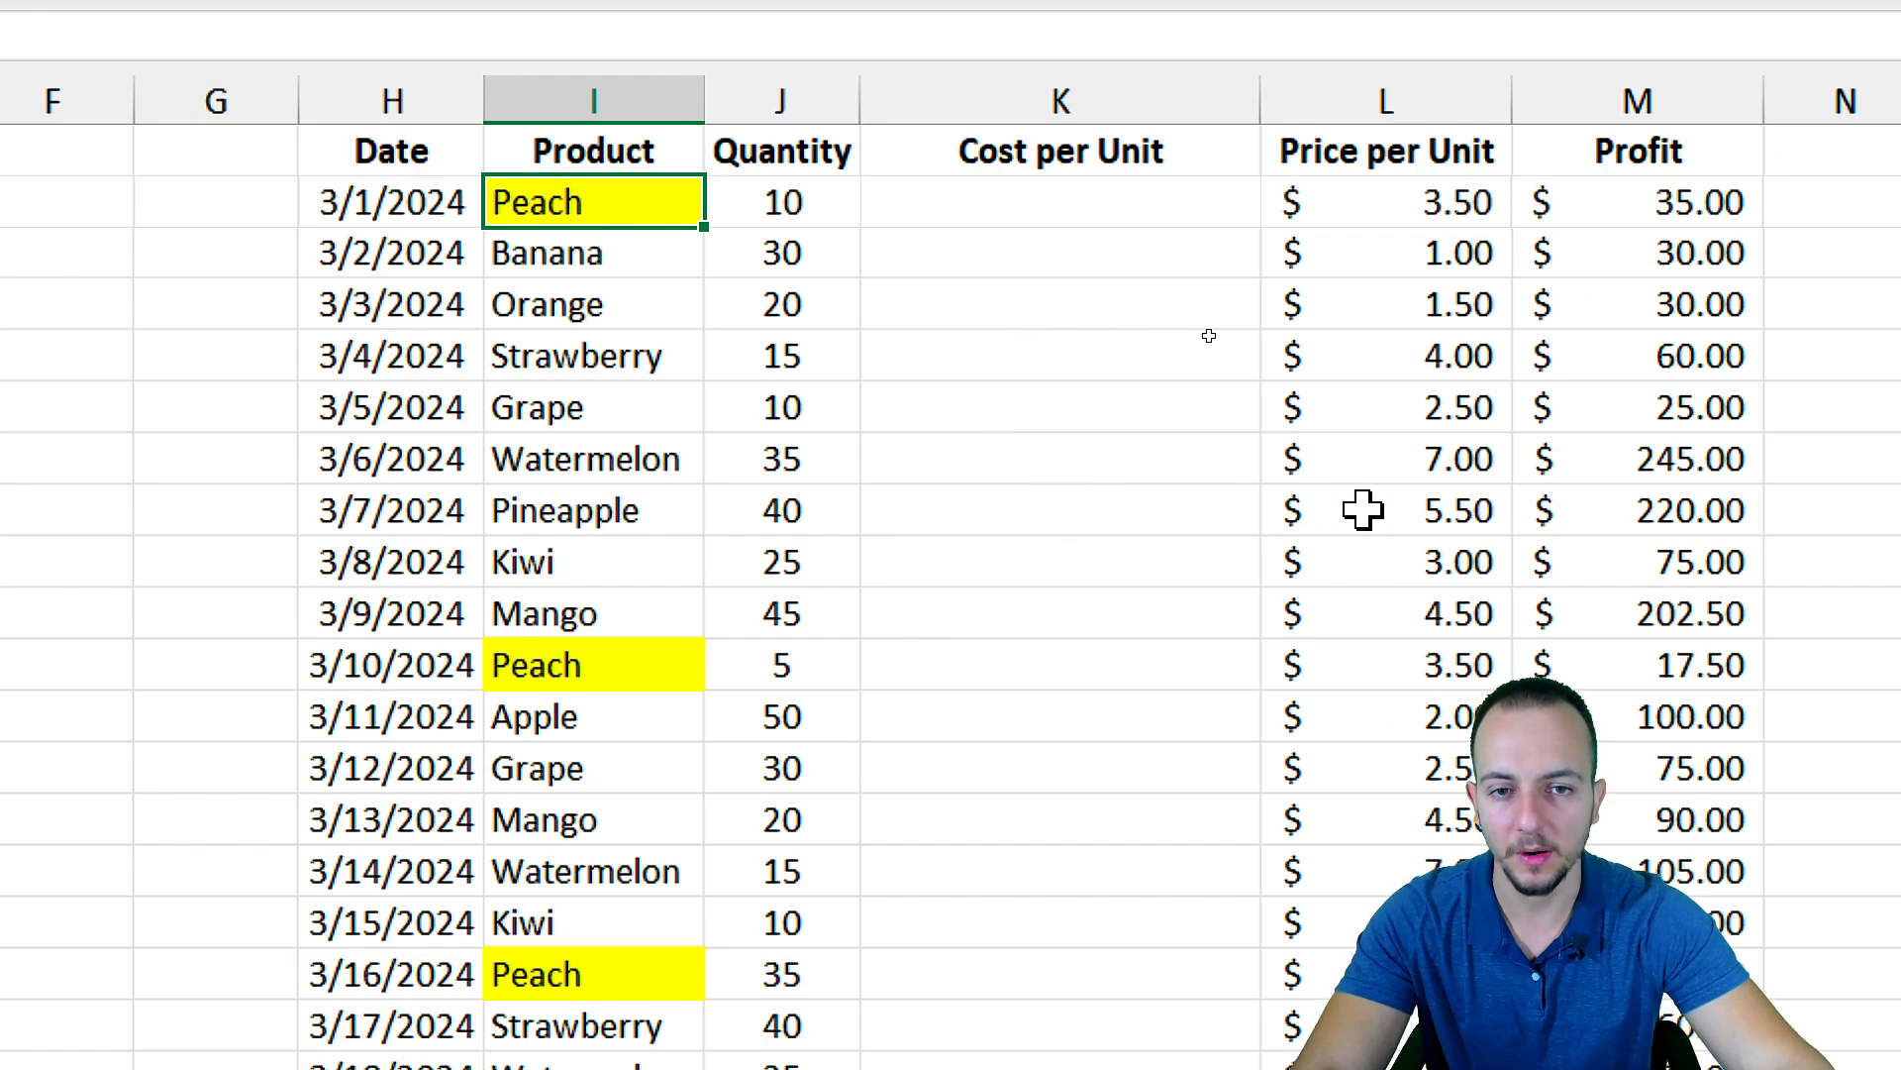
Enter an XLOOKUP formula in K2 that looks up I2 in column B and returns the cost from column A
{"action": "left_click", "coordinate": [1087, 208]}
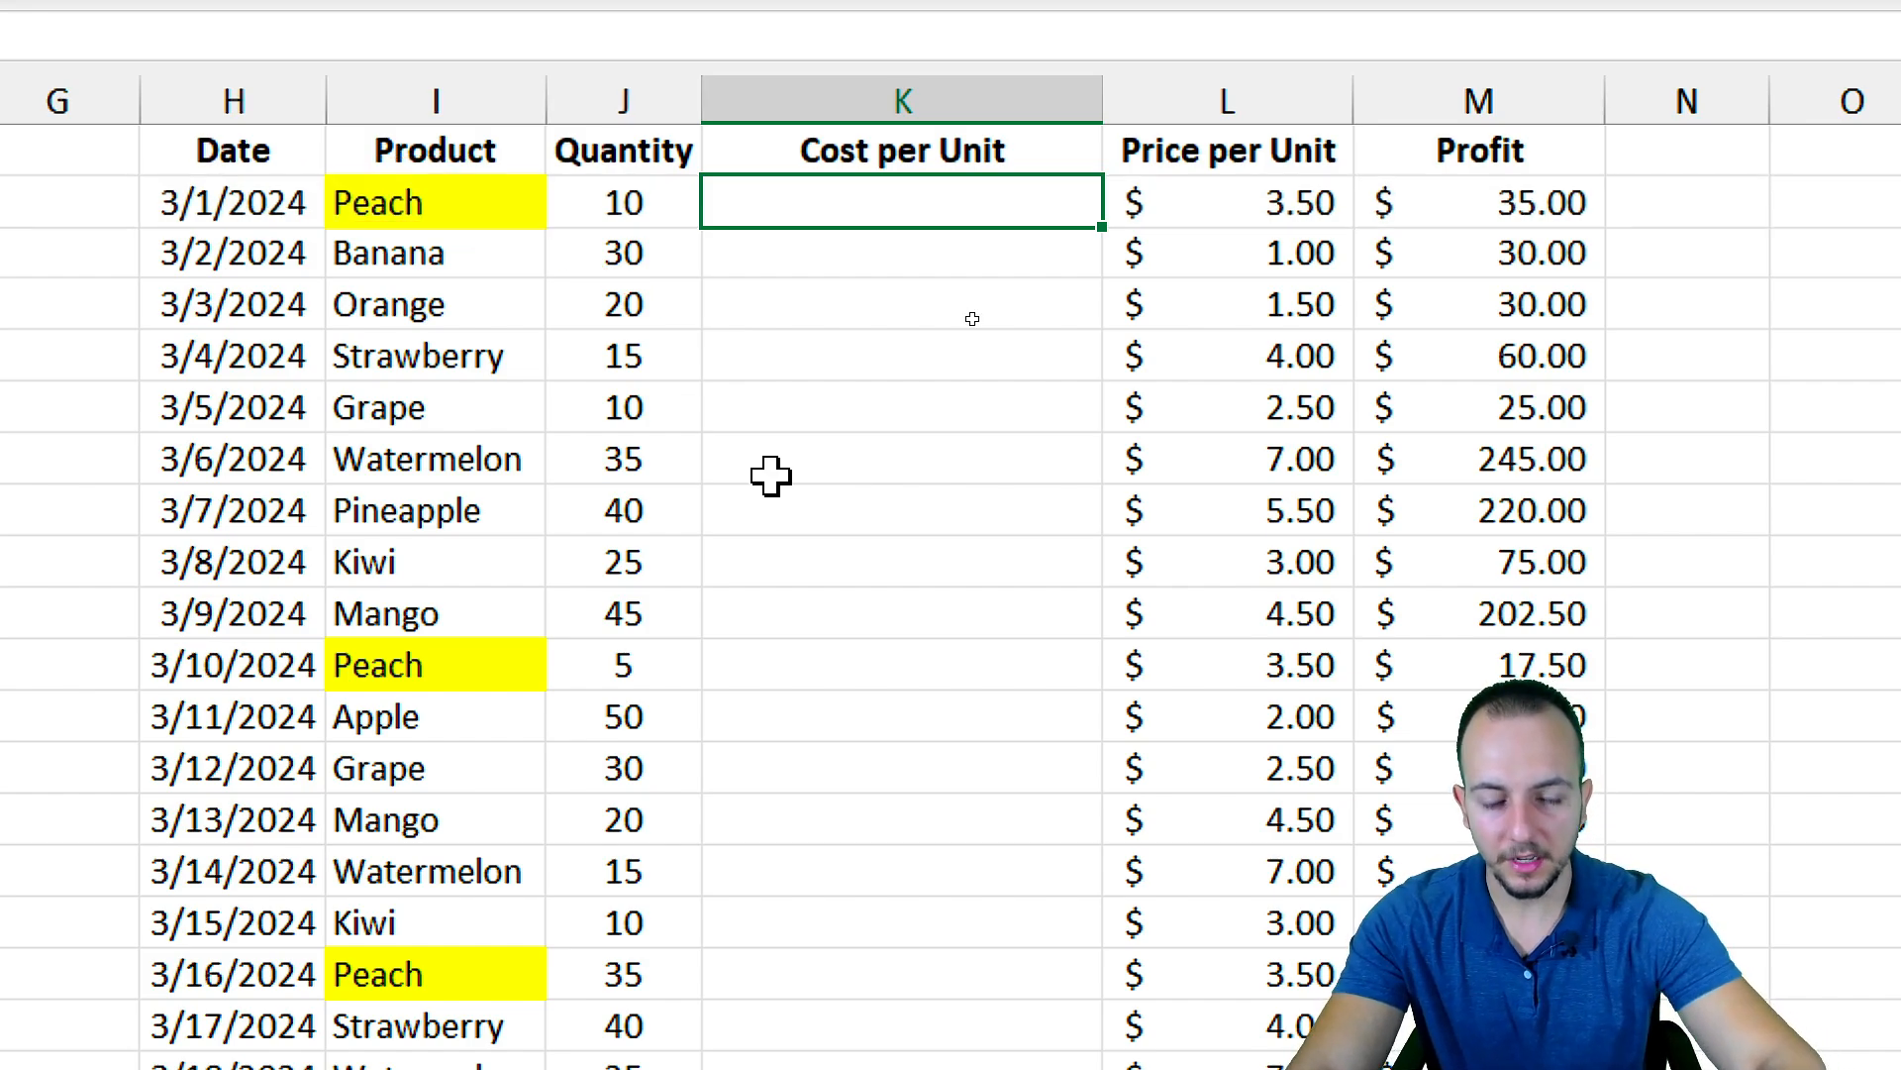
{"action": "type", "text": "xlo"}
{"action": "key", "text": "Tab"}
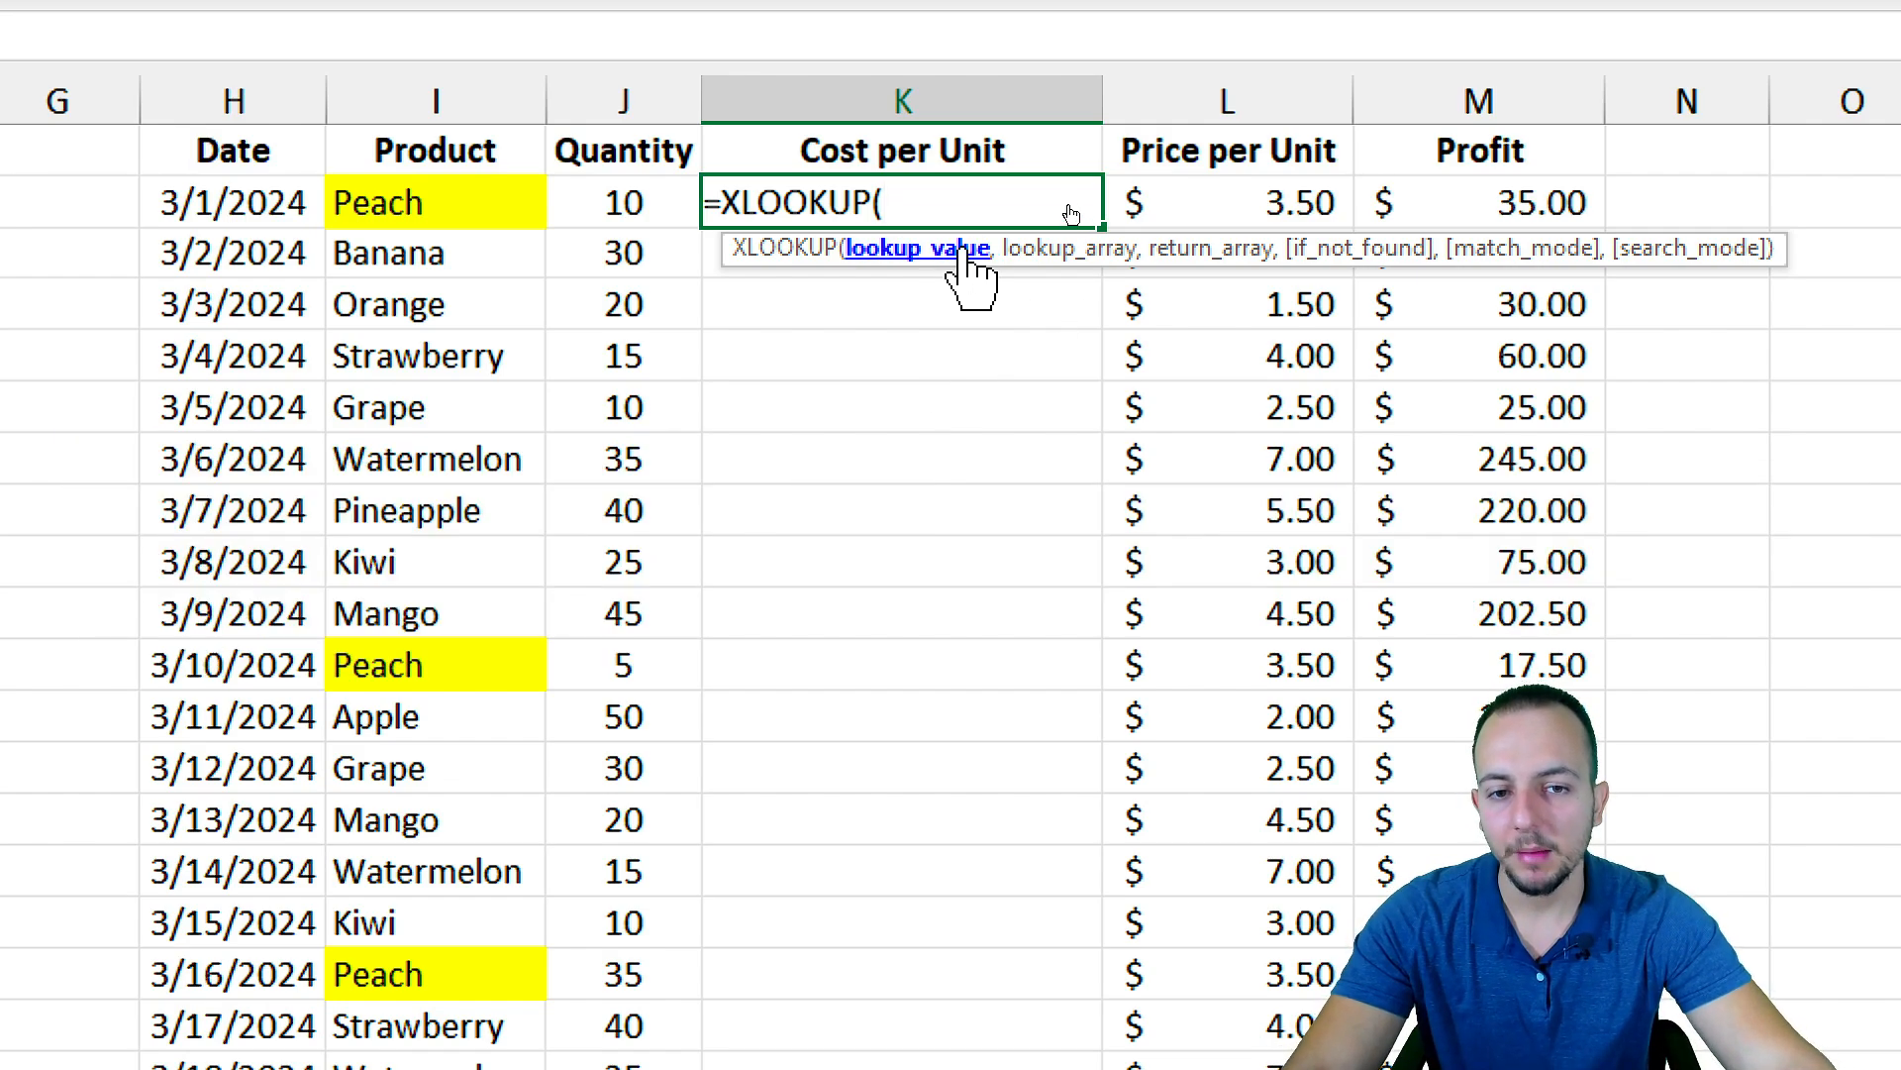
{"action": "left_click", "coordinate": [505, 201]}
{"action": "type", "text": ","}
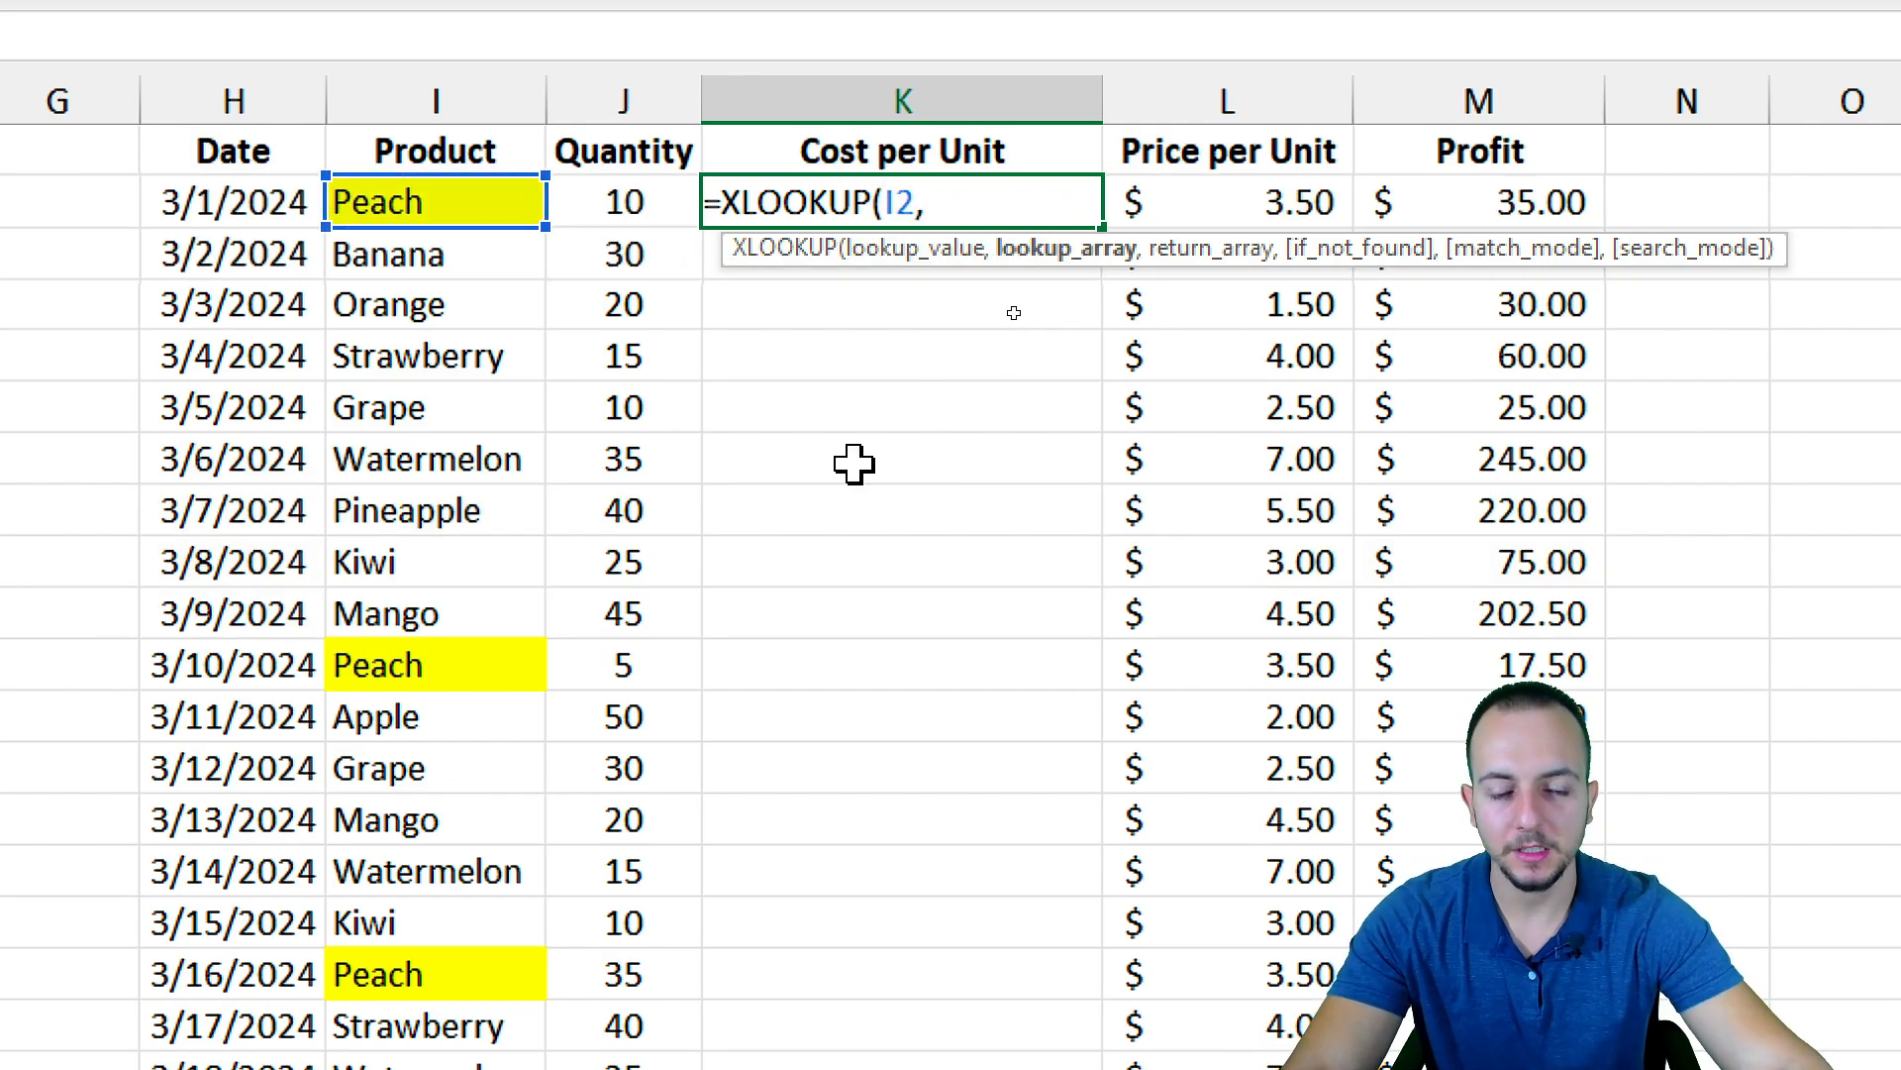
{"action": "left_click", "coordinate": [381, 115]}
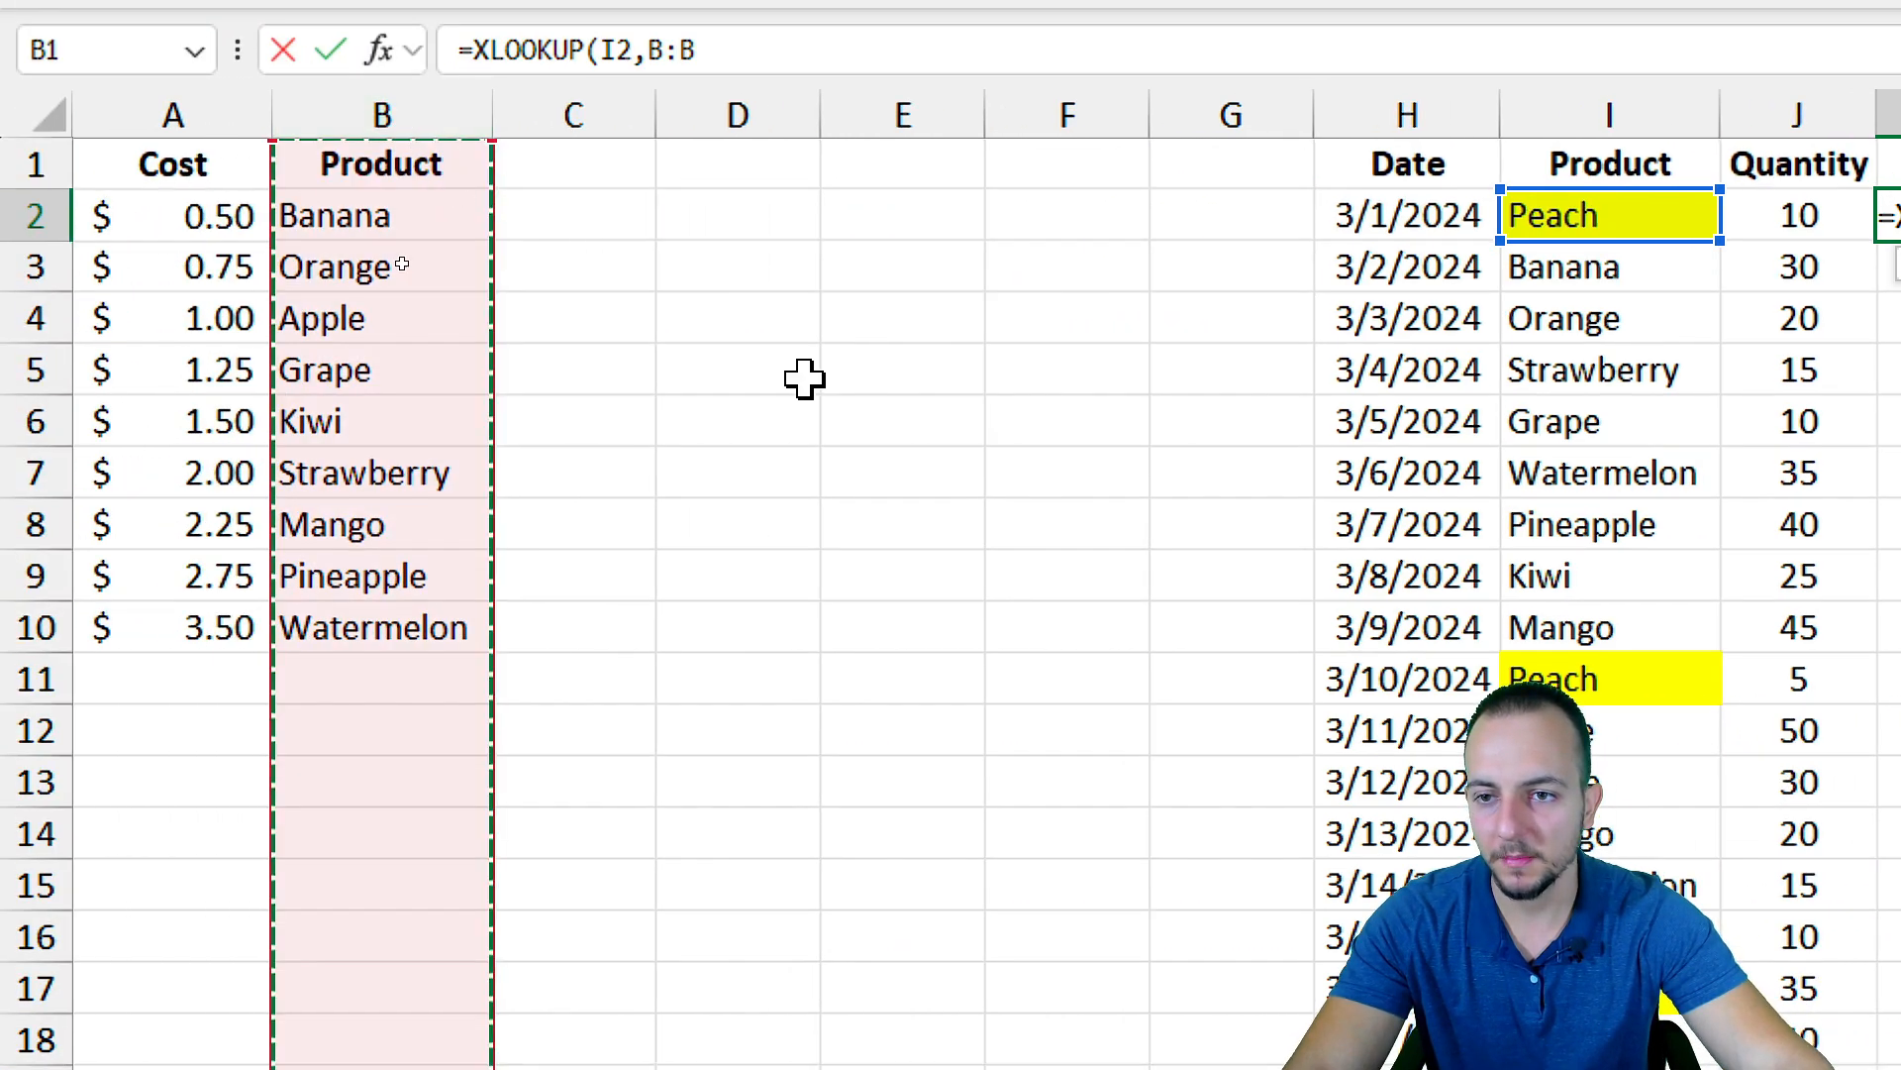
{"action": "type", "text": ","}
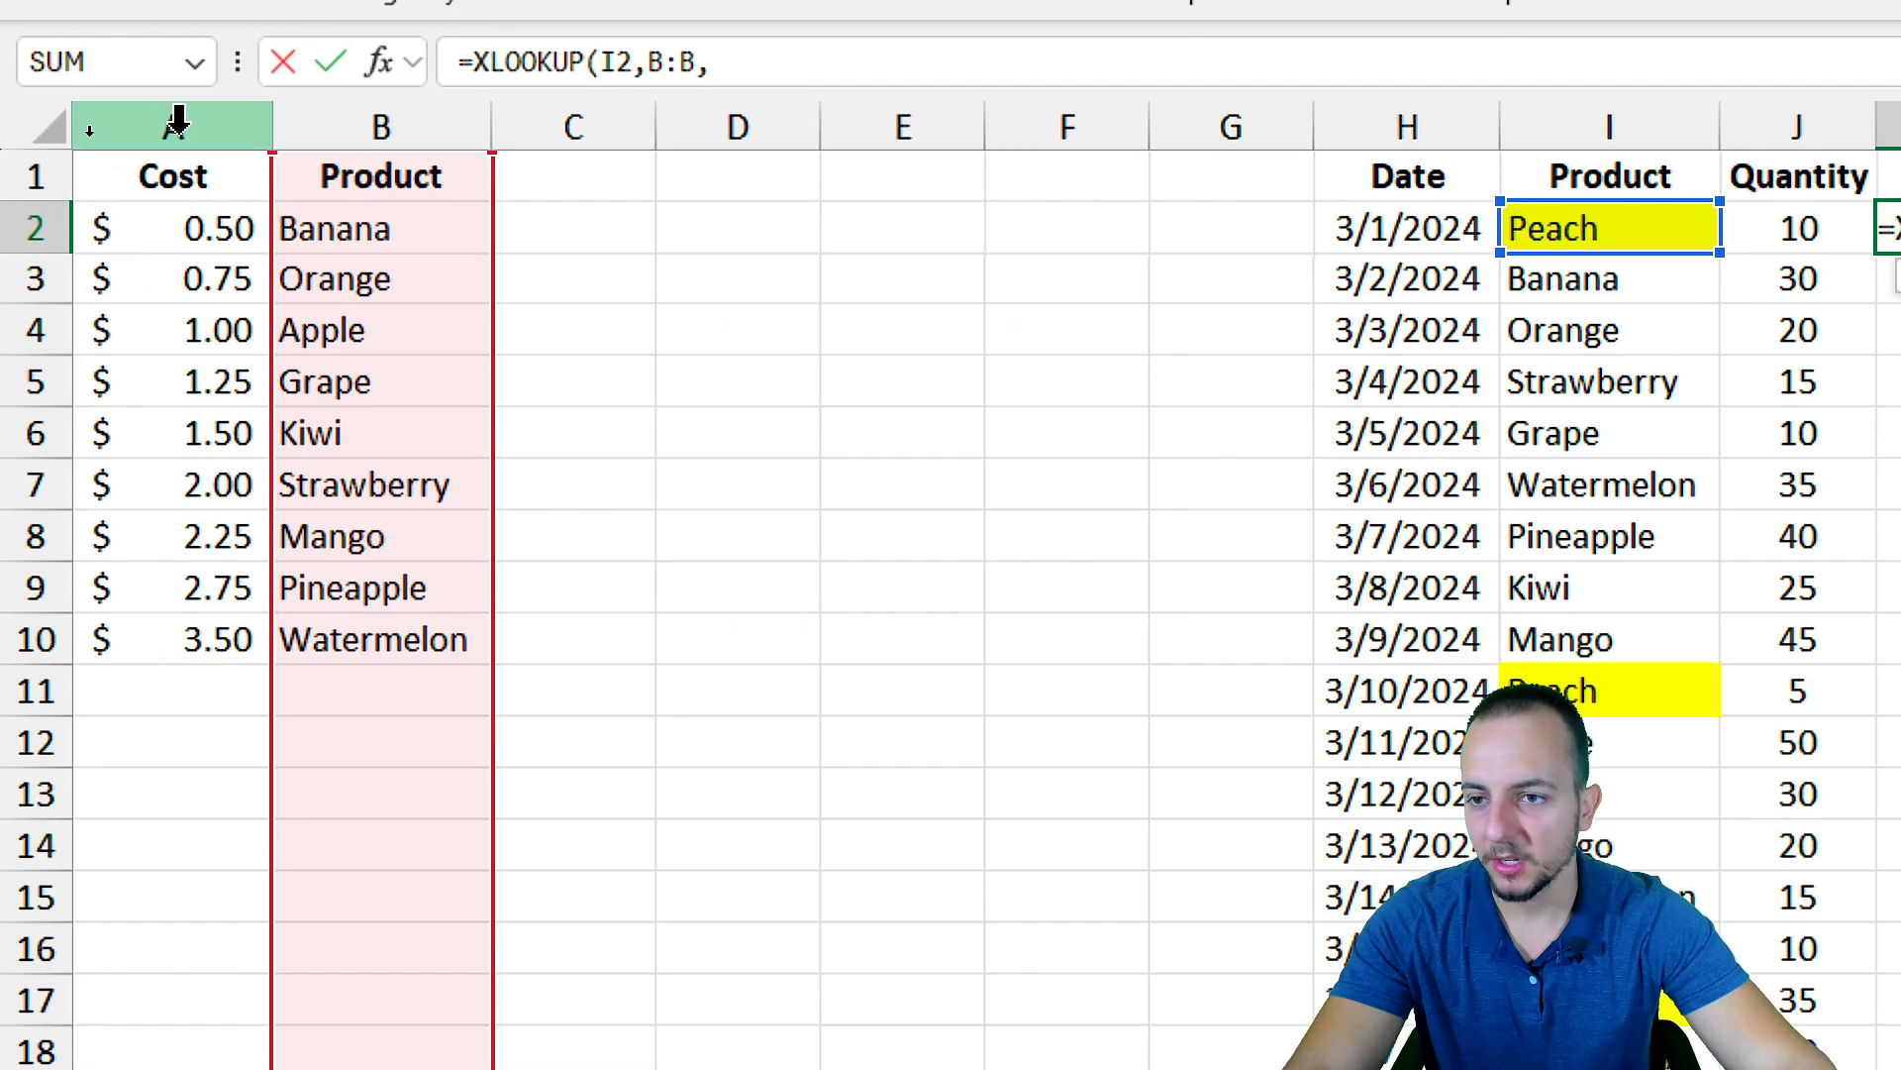
{"action": "left_click", "coordinate": [169, 119]}
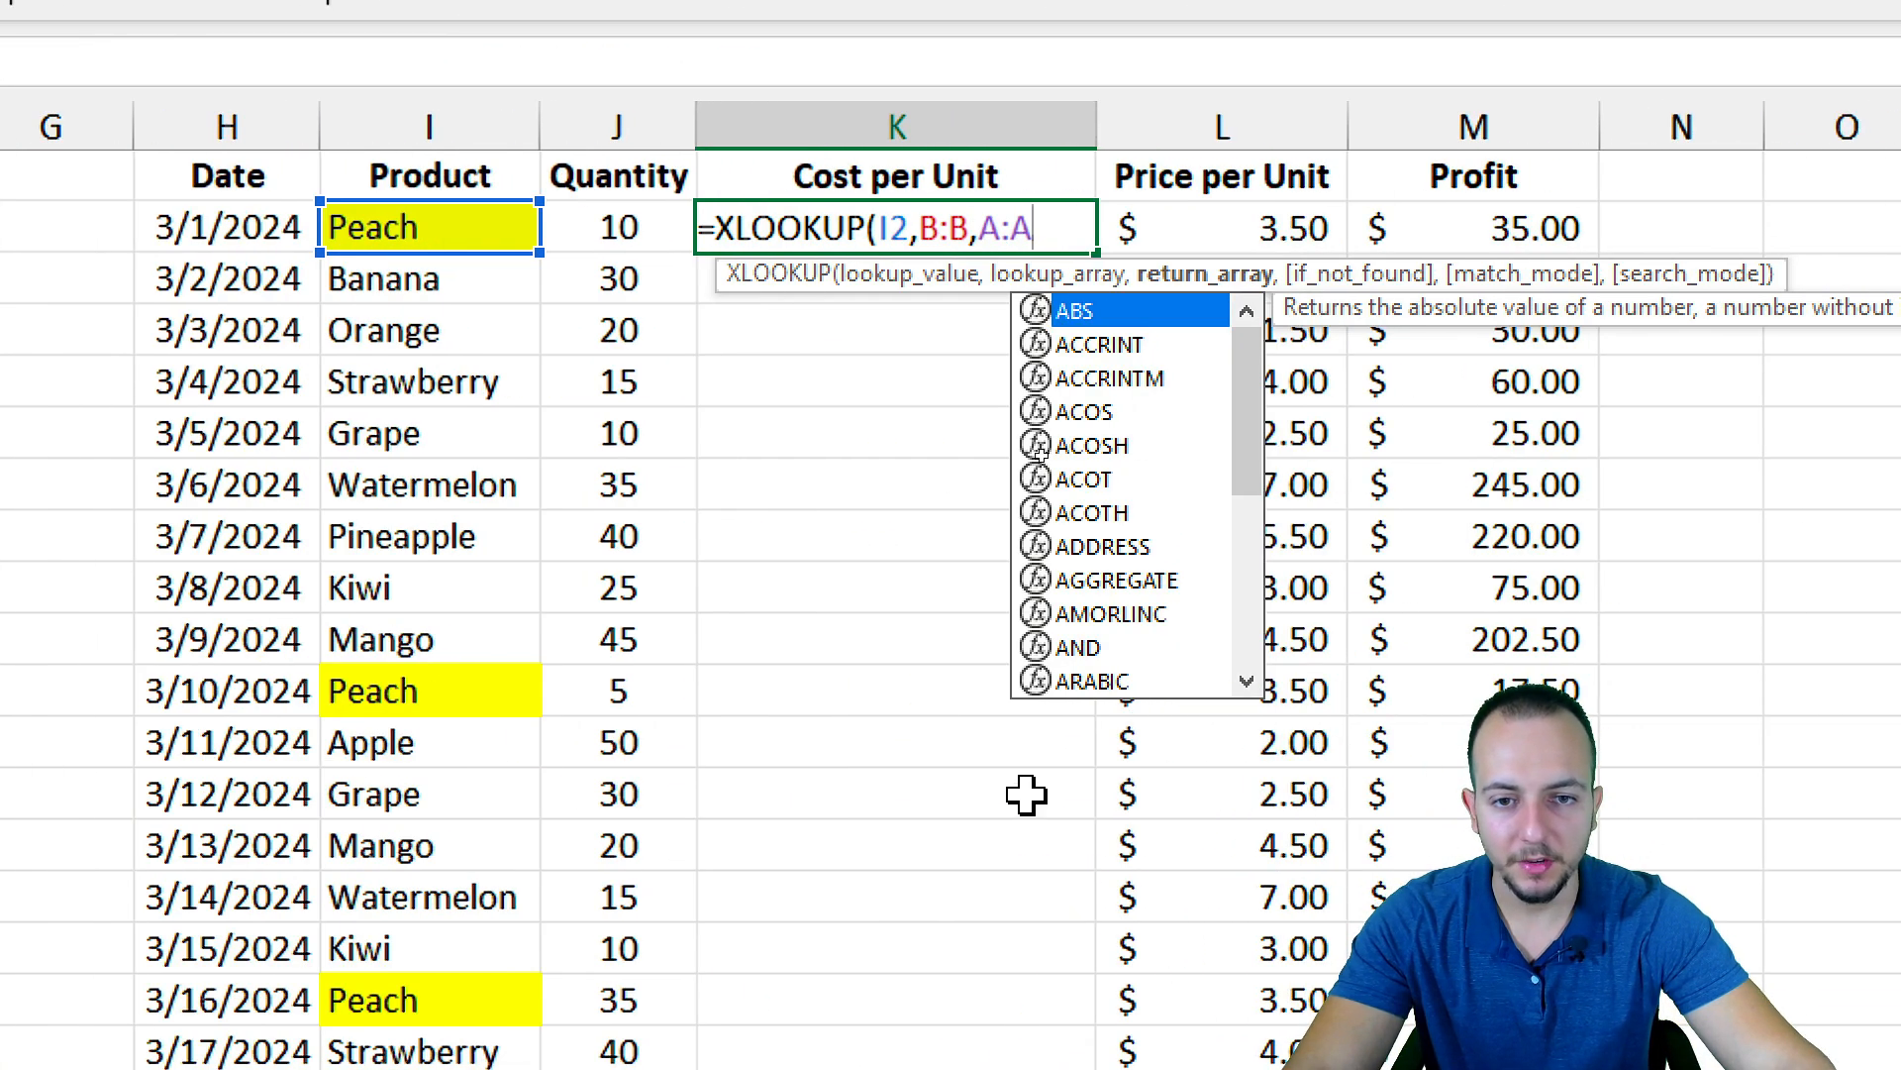
{"action": "key", "text": "Return"}
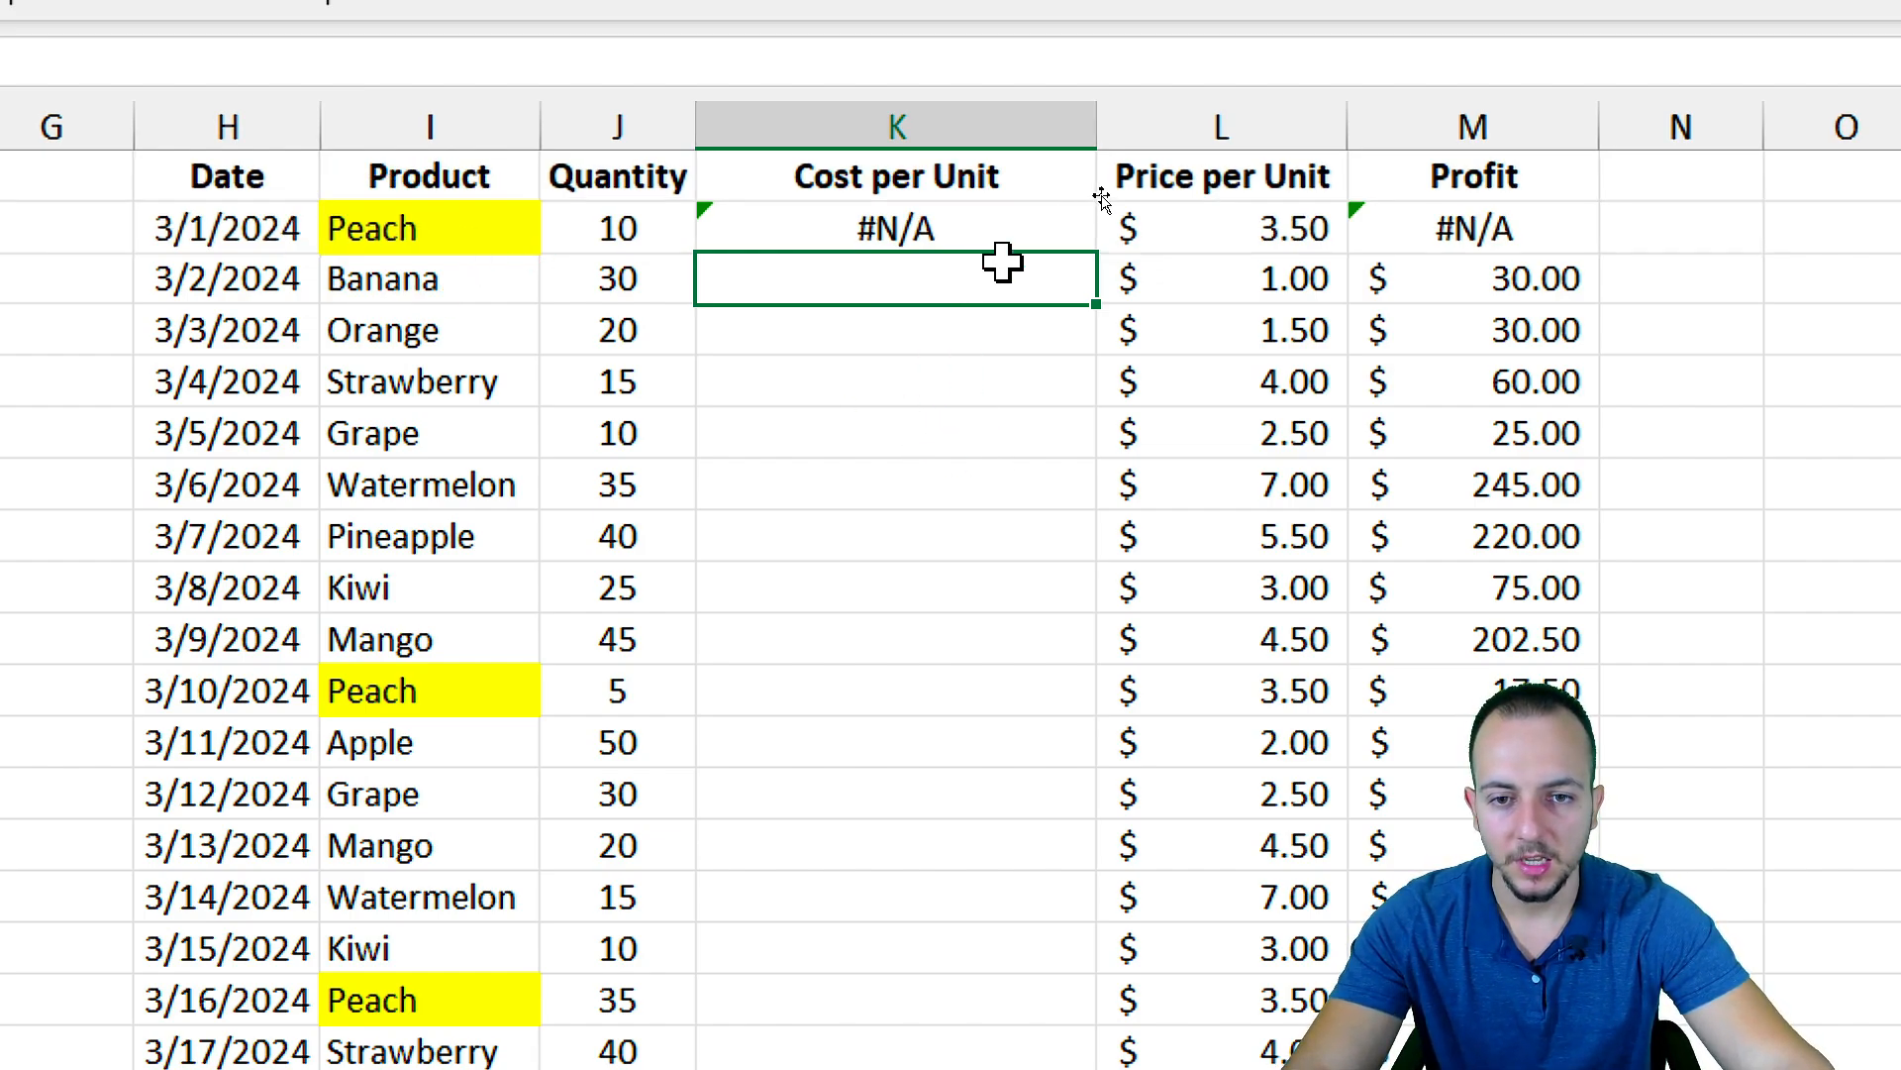
Extend the XLOOKUP formula in K2 with the if_not_found text "Product not found"
{"action": "left_click", "coordinate": [971, 228]}
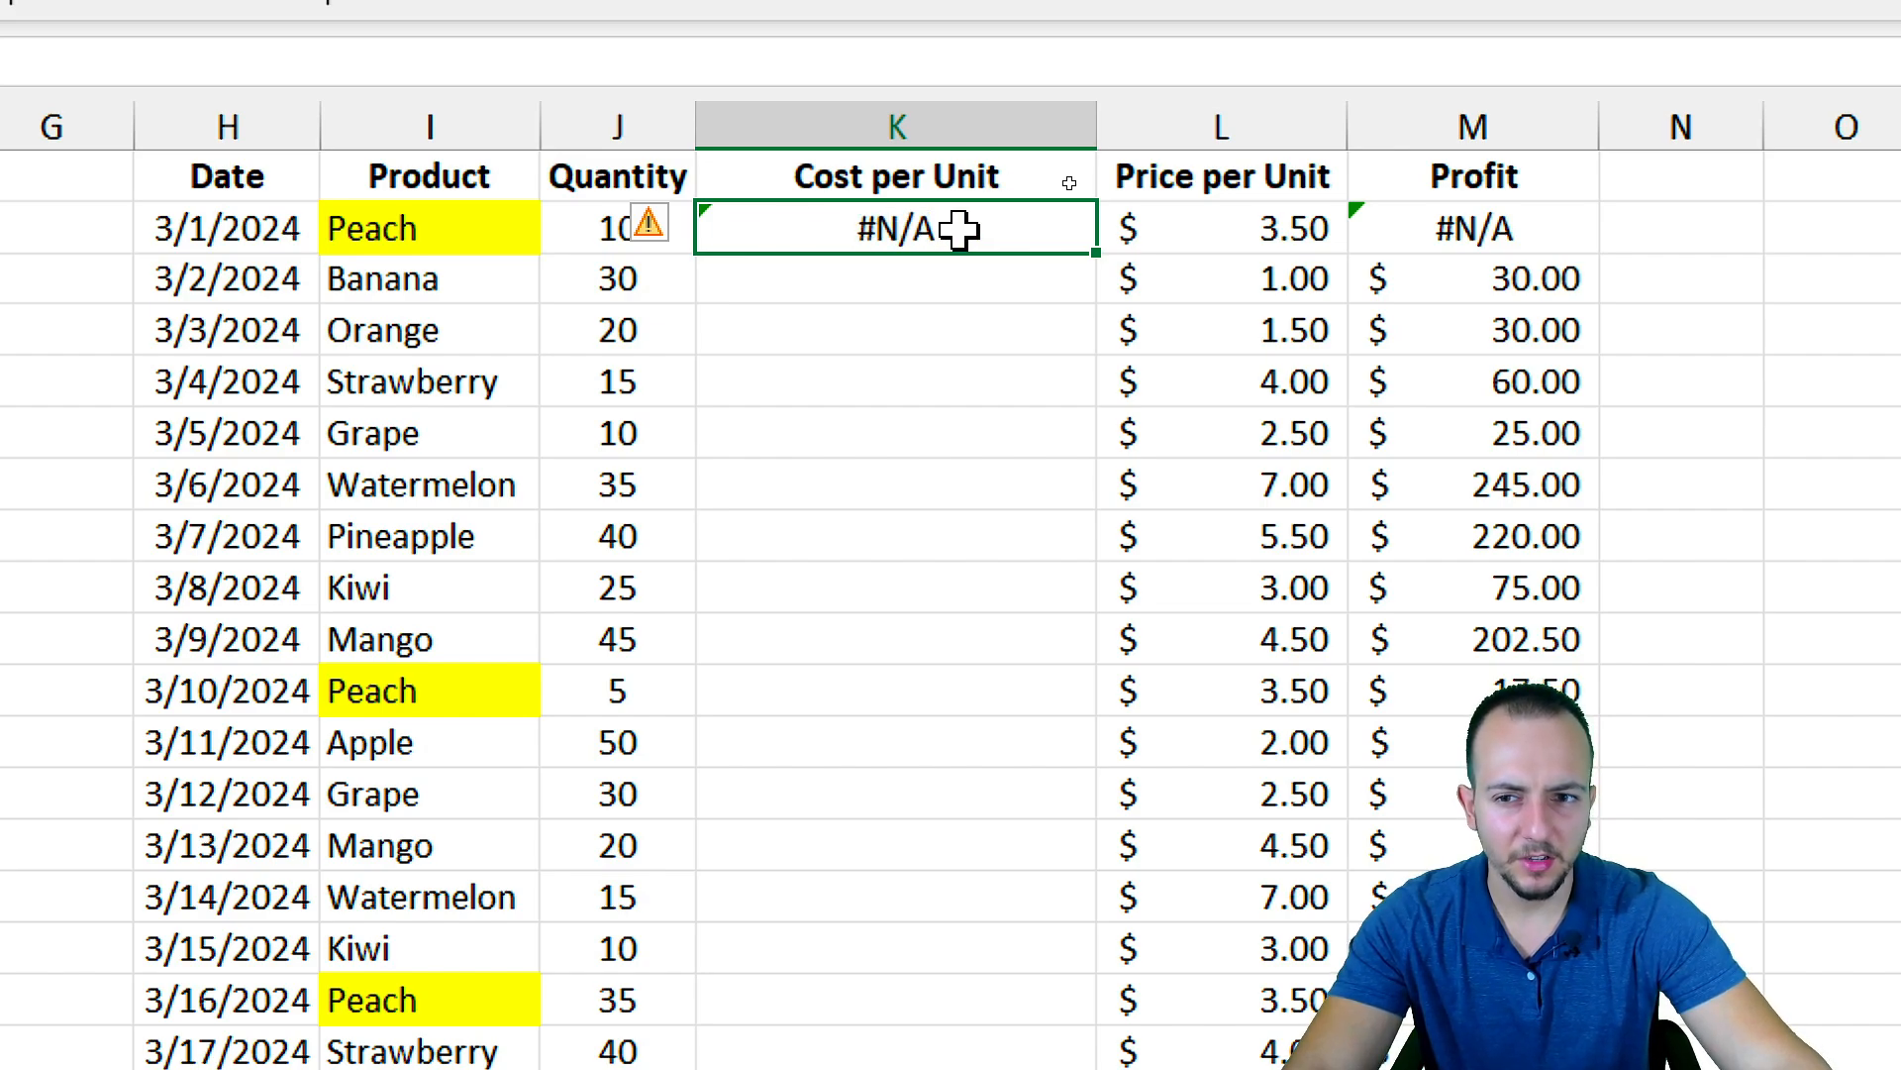
{"action": "key", "text": "F2"}
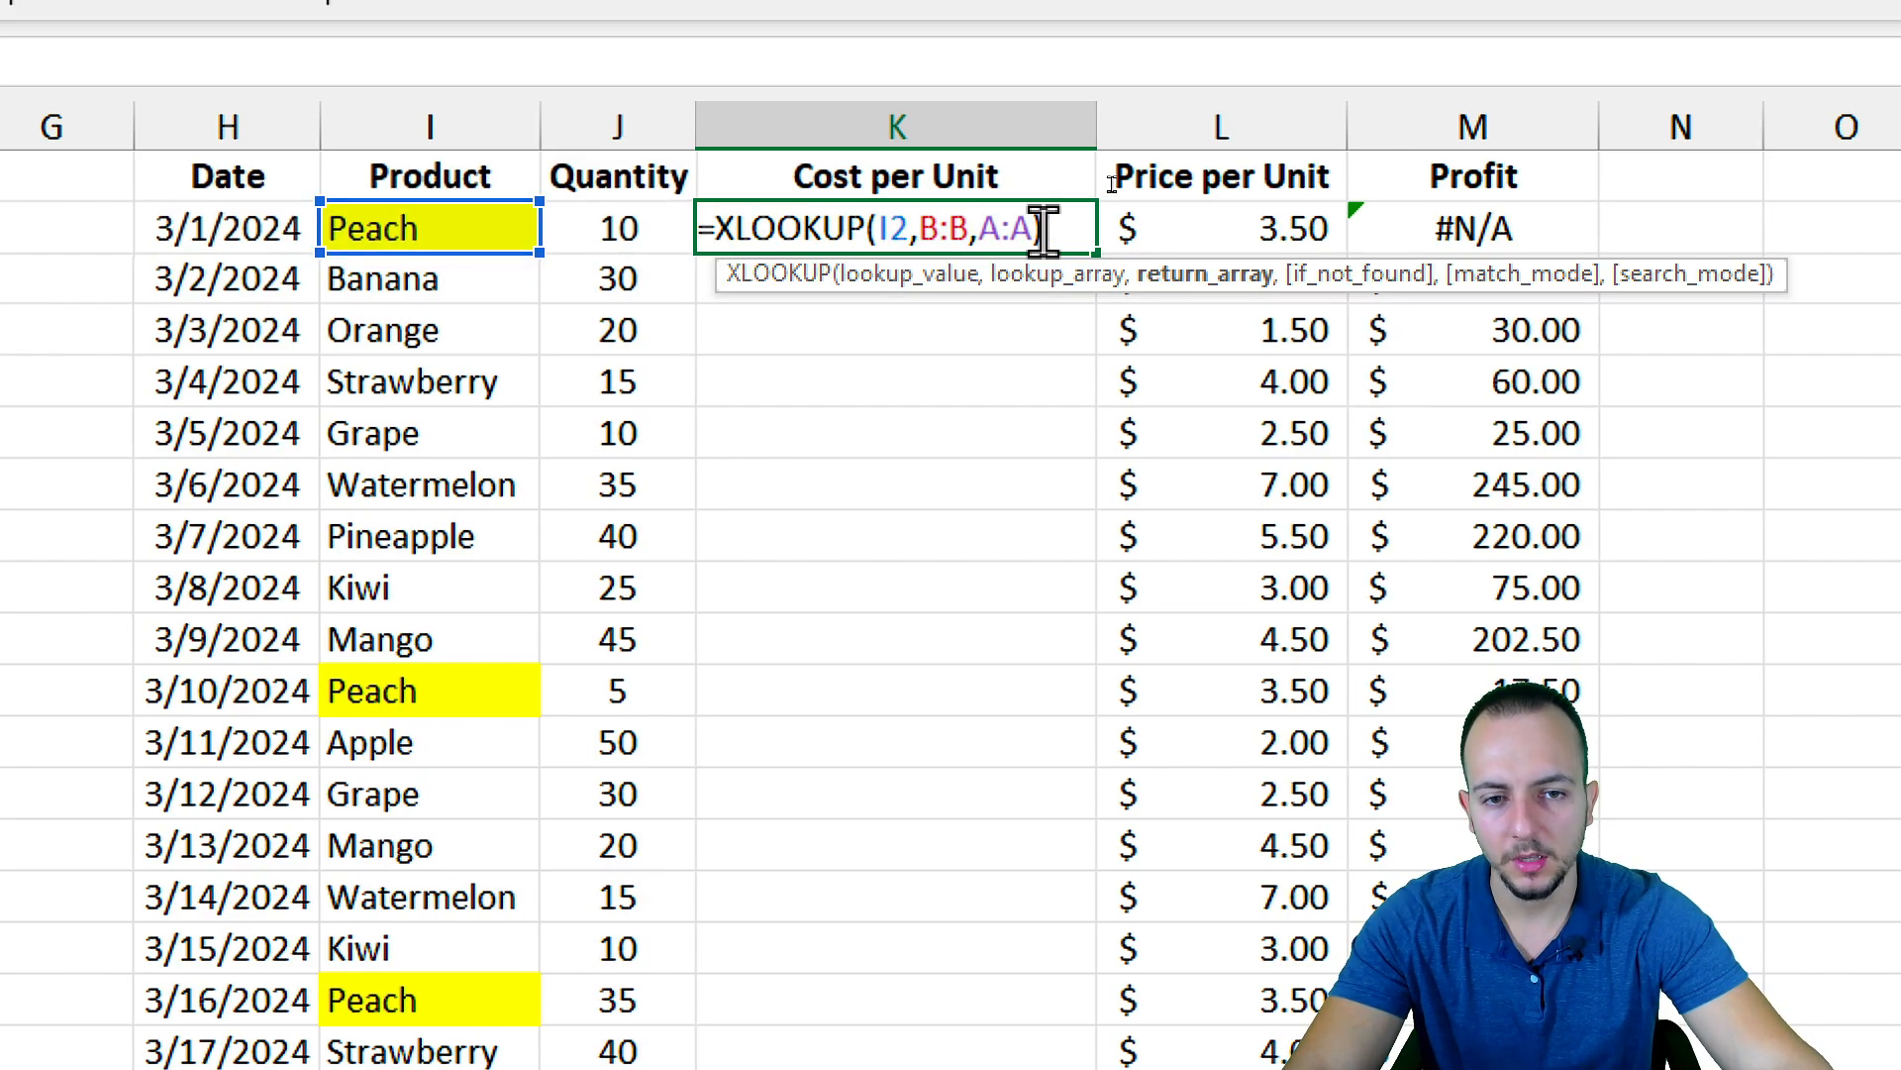
{"action": "key", "text": "BackSpace"}
{"action": "type", "text": ","}
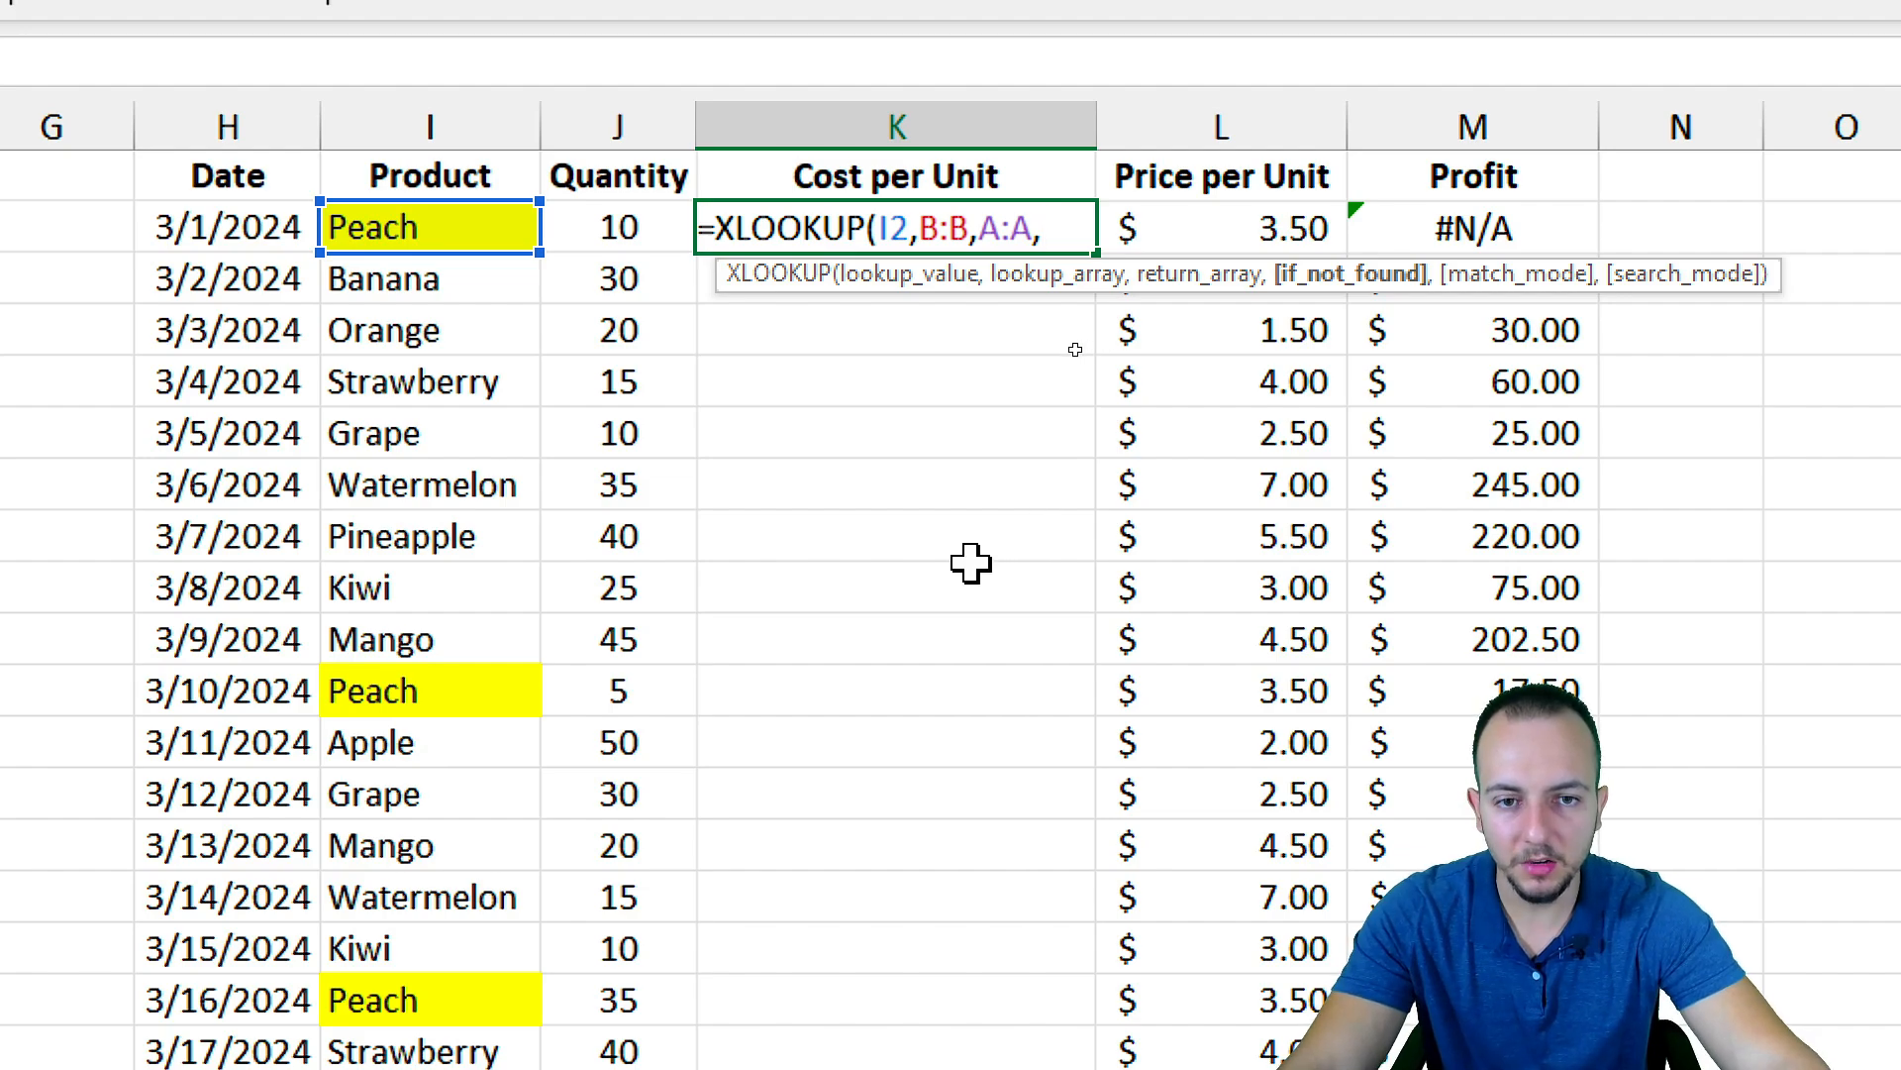
{"action": "type", "text": "\""}
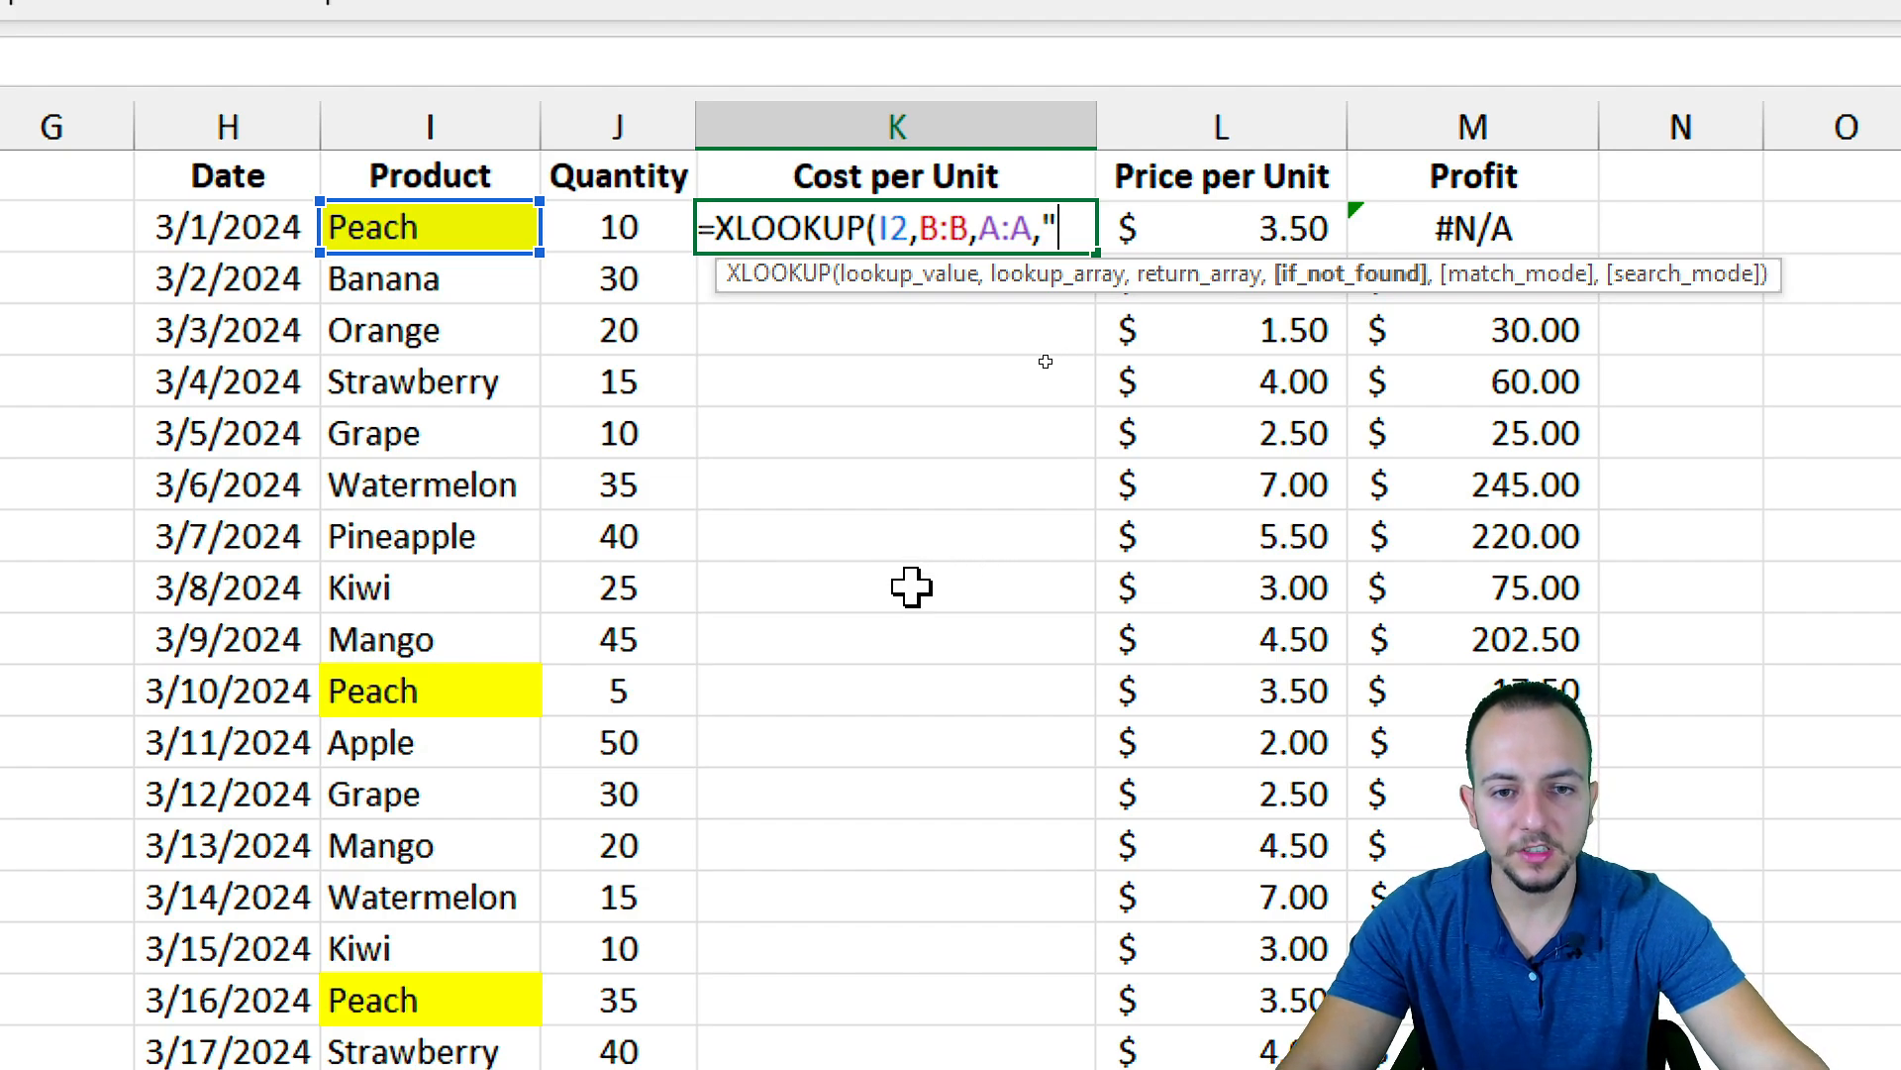
{"action": "type", "text": "Product no"}
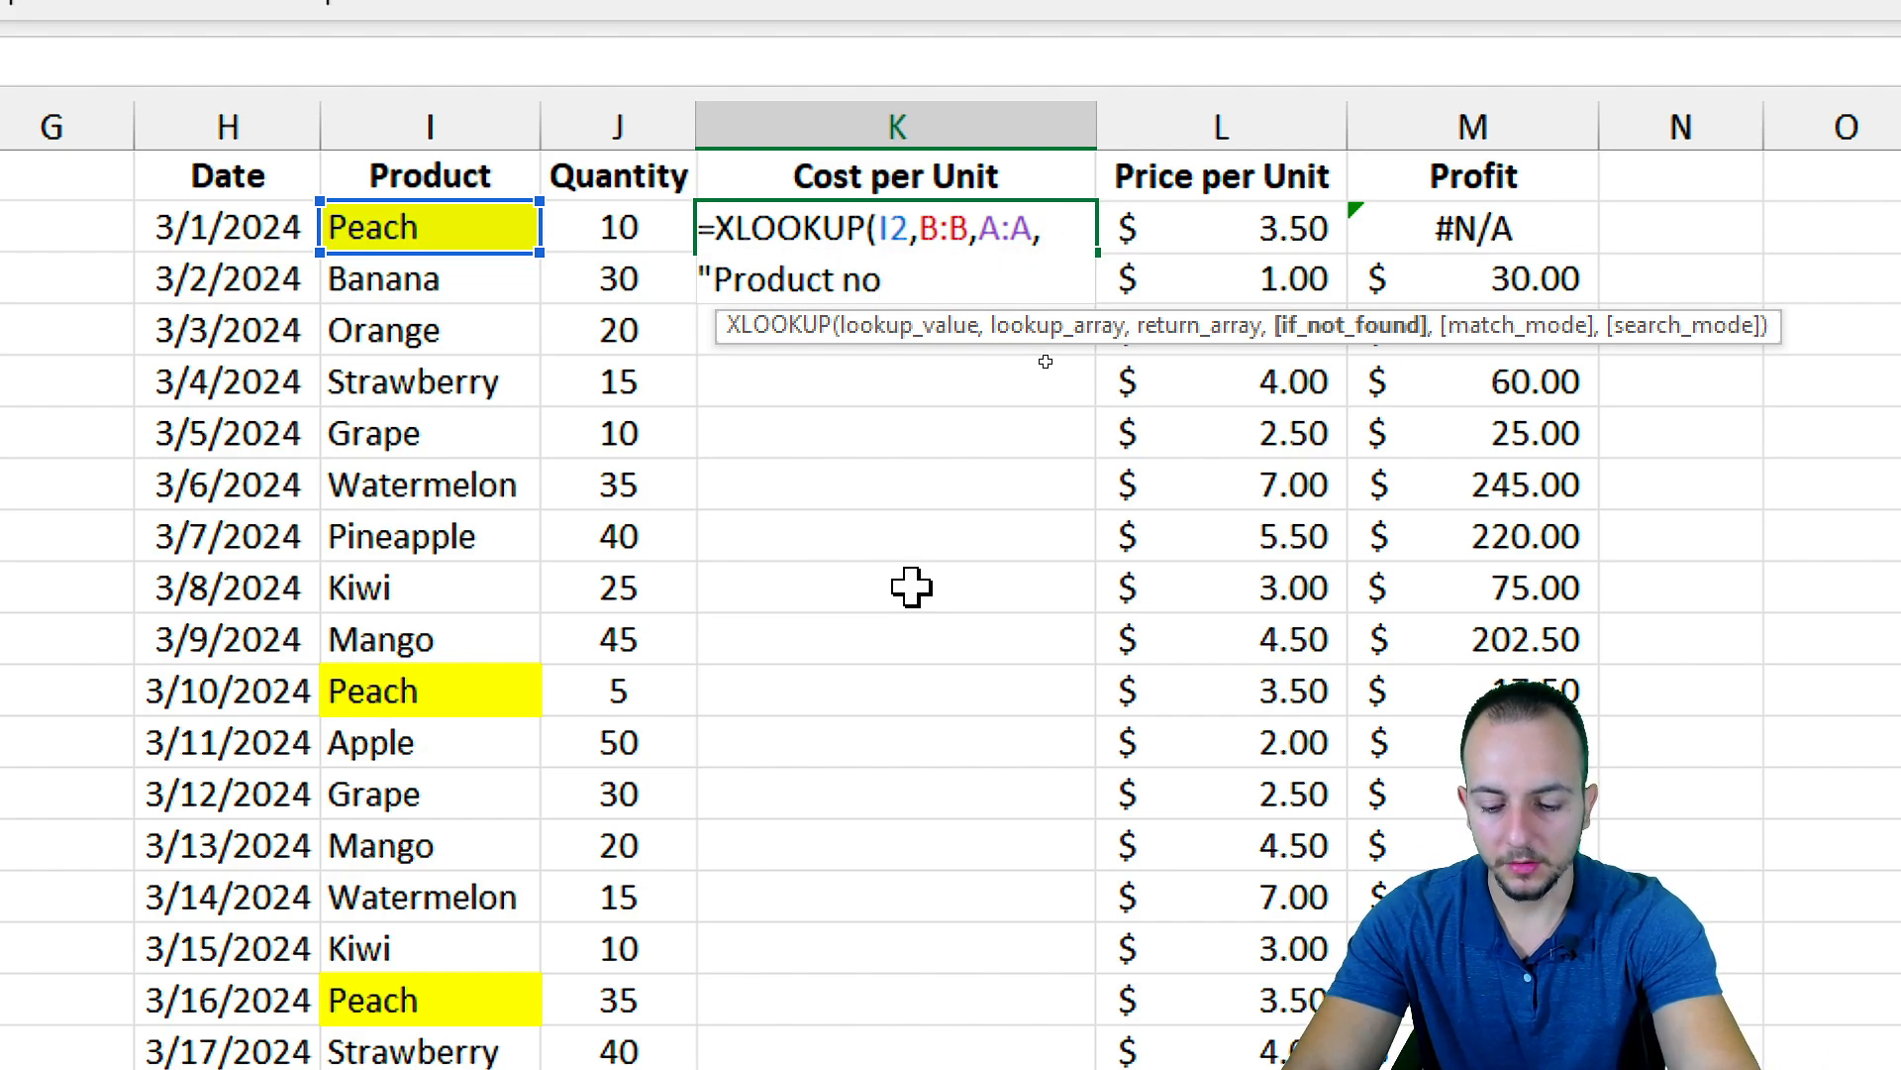
{"action": "type", "text": "t found"}
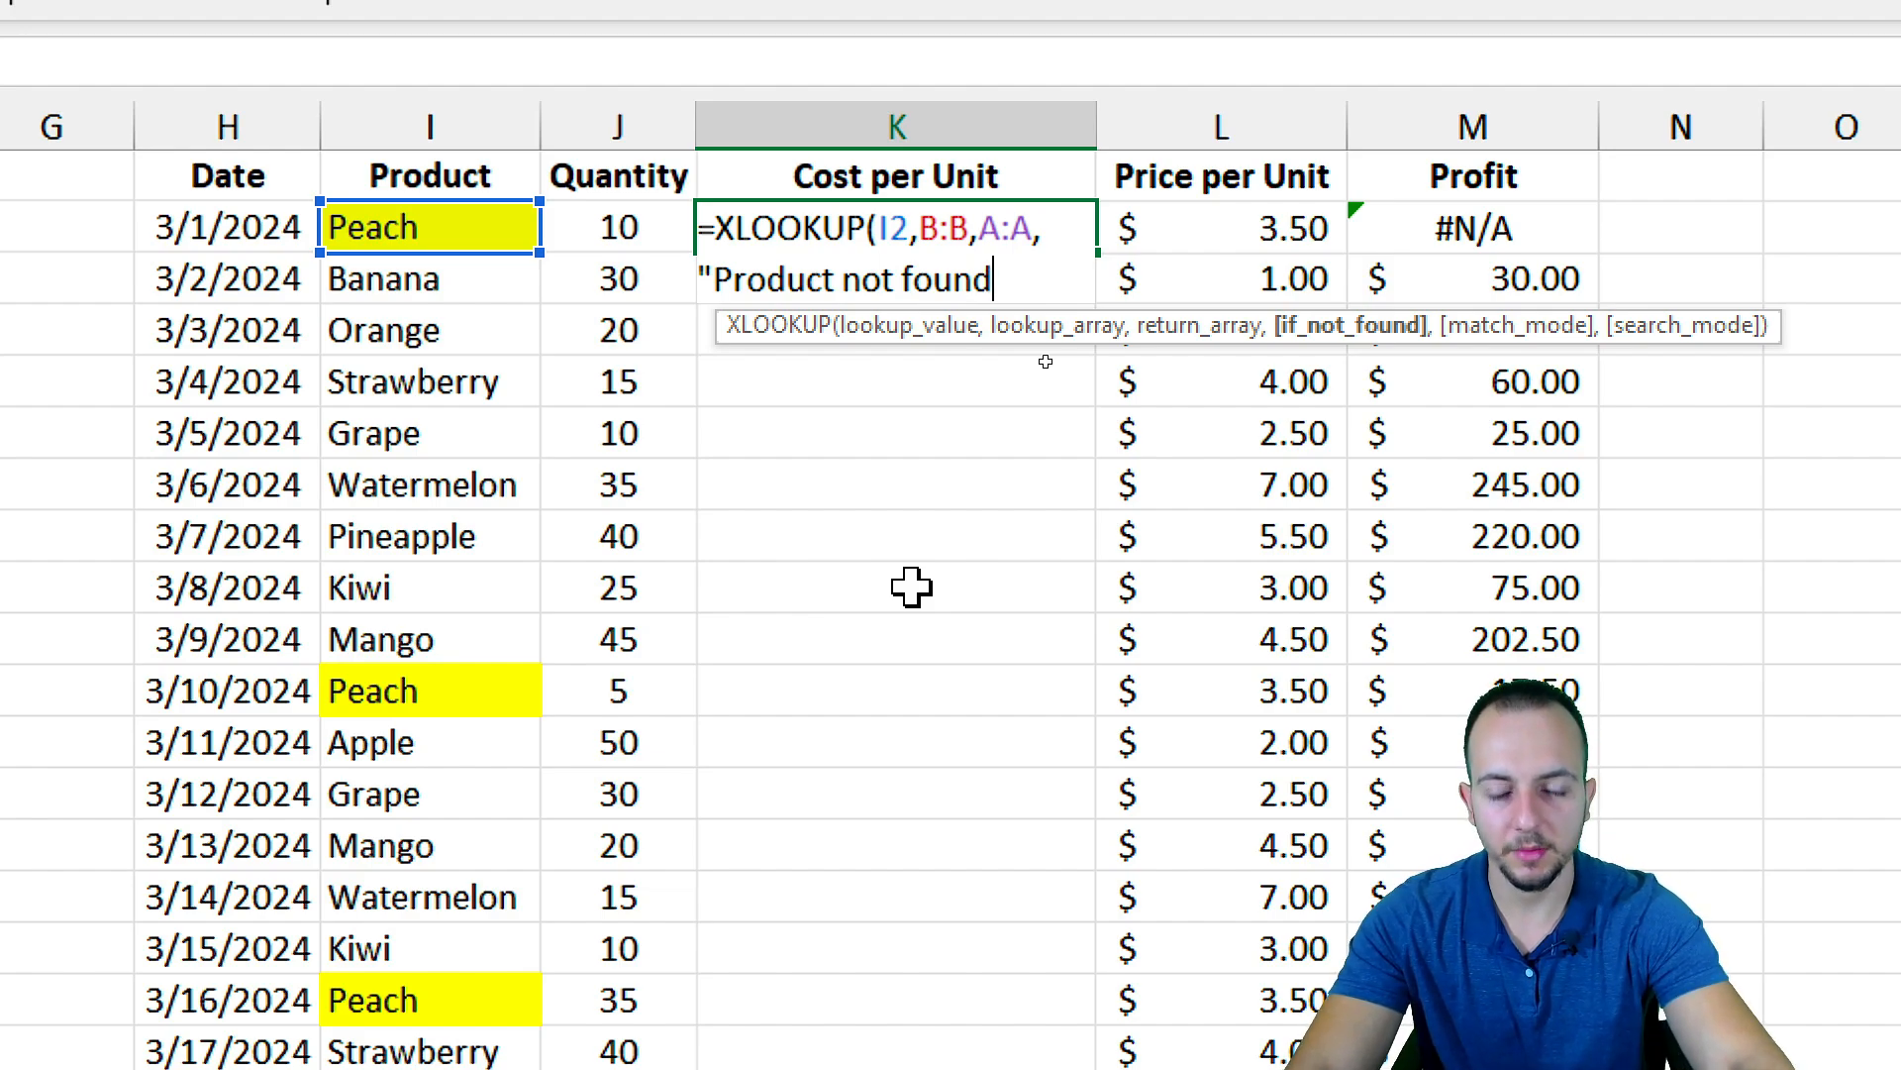
{"action": "type", "text": "\")"}
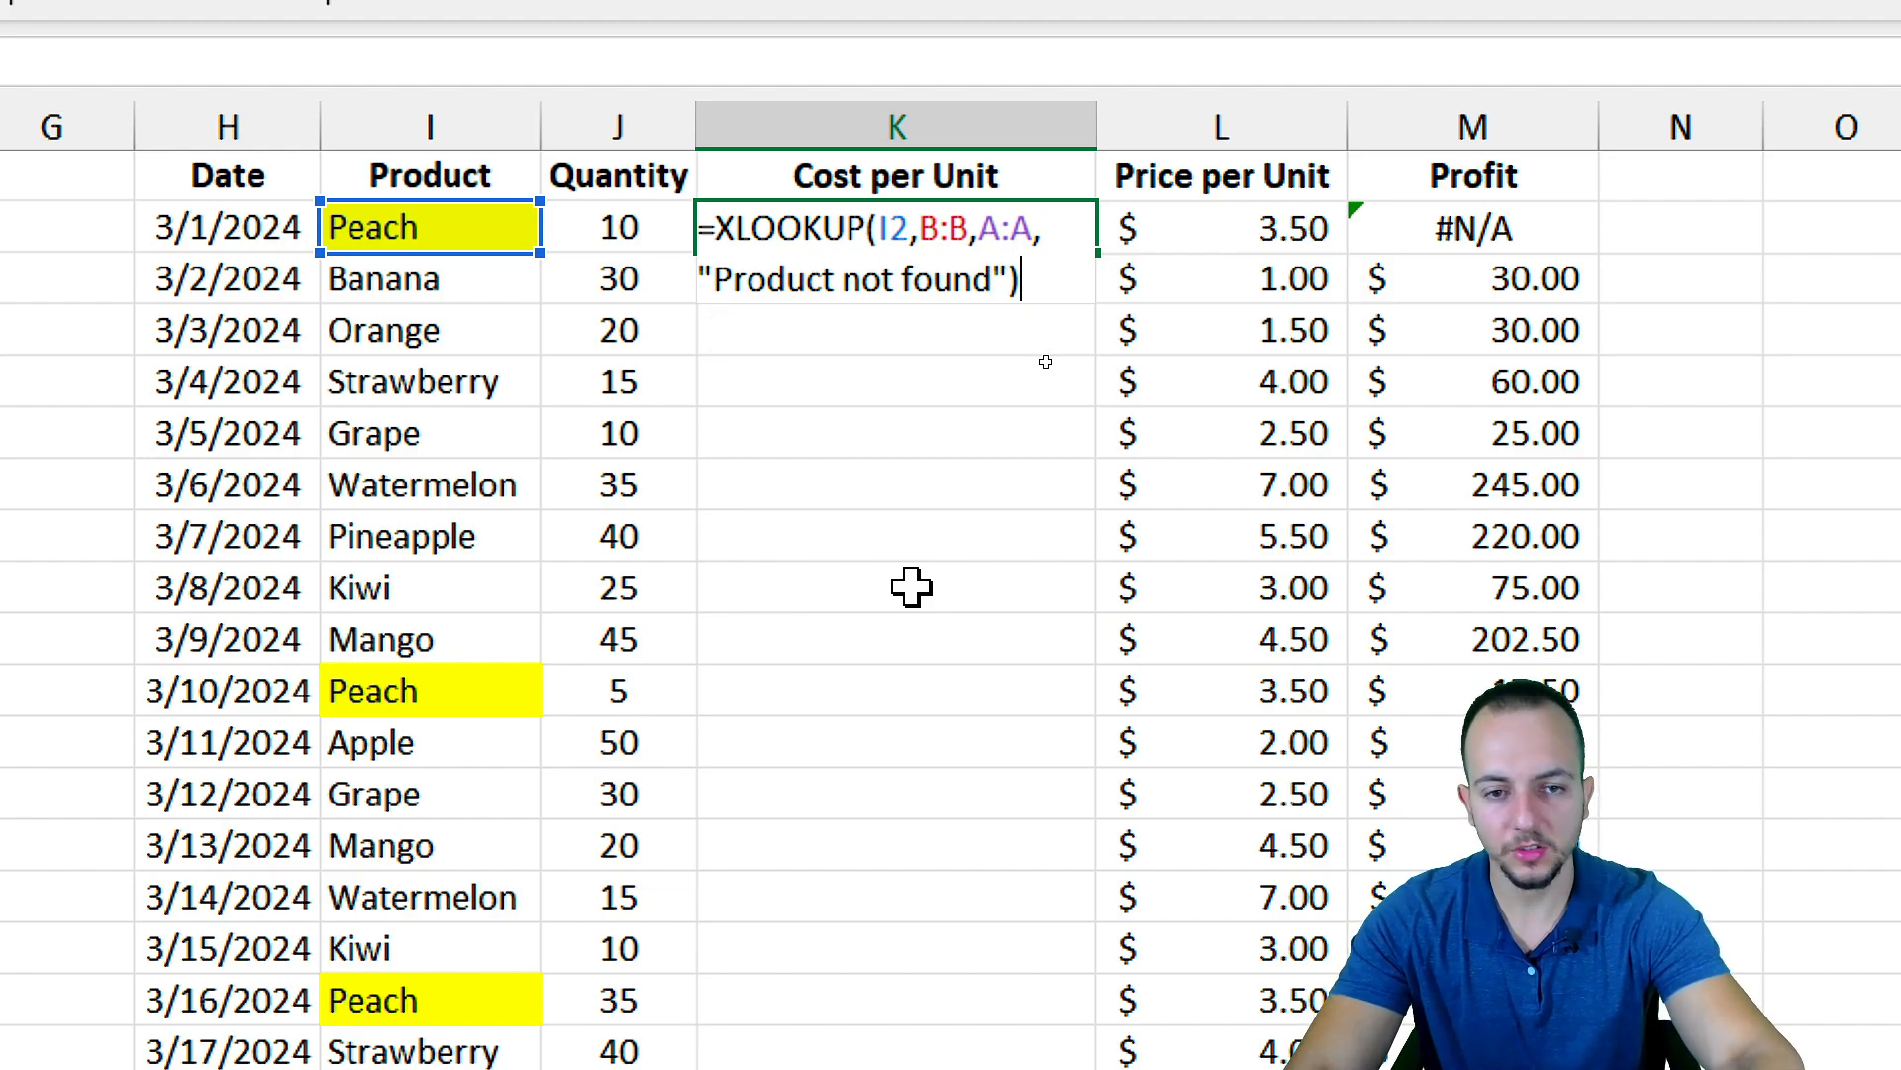
{"action": "key", "text": "Return"}
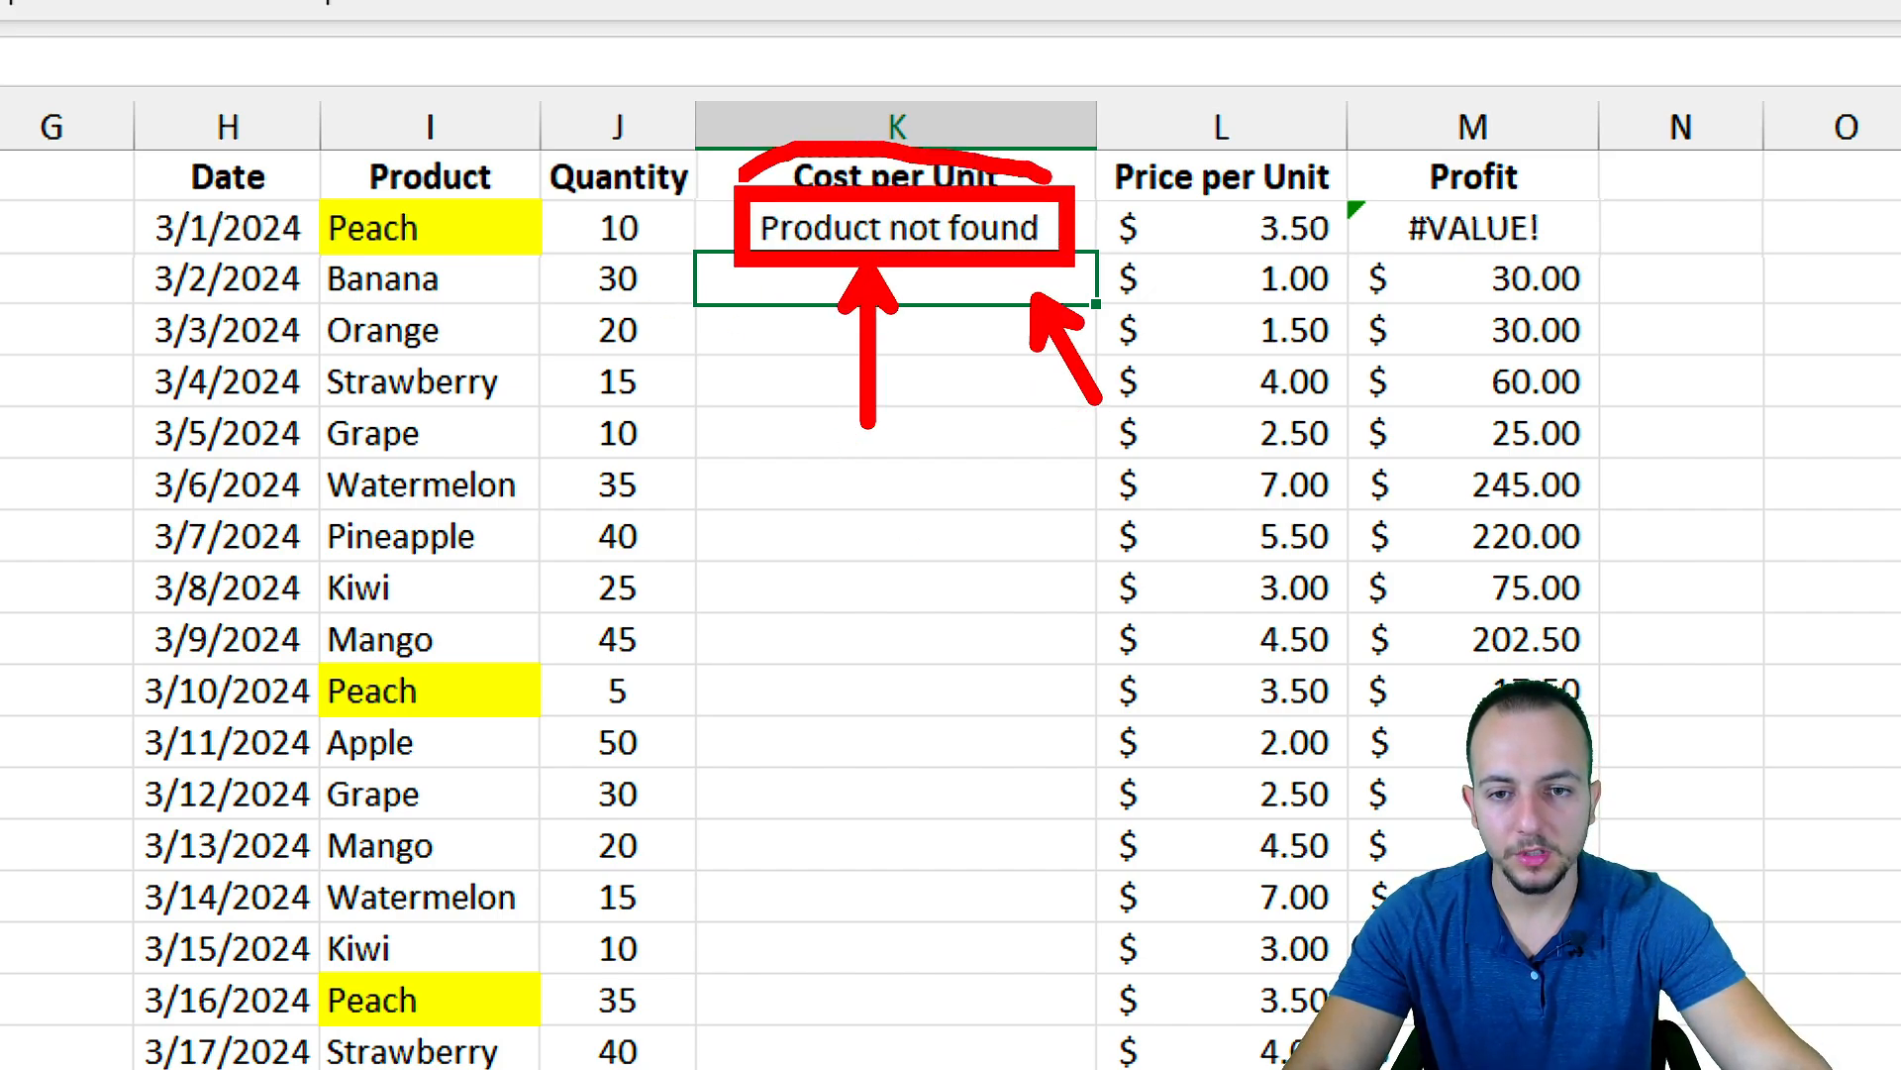
Fill the K2 formula down the Cost per Unit column, check the Peach rows, and switch to the Xlookup (3) sheet
{"action": "left_click", "coordinate": [909, 225]}
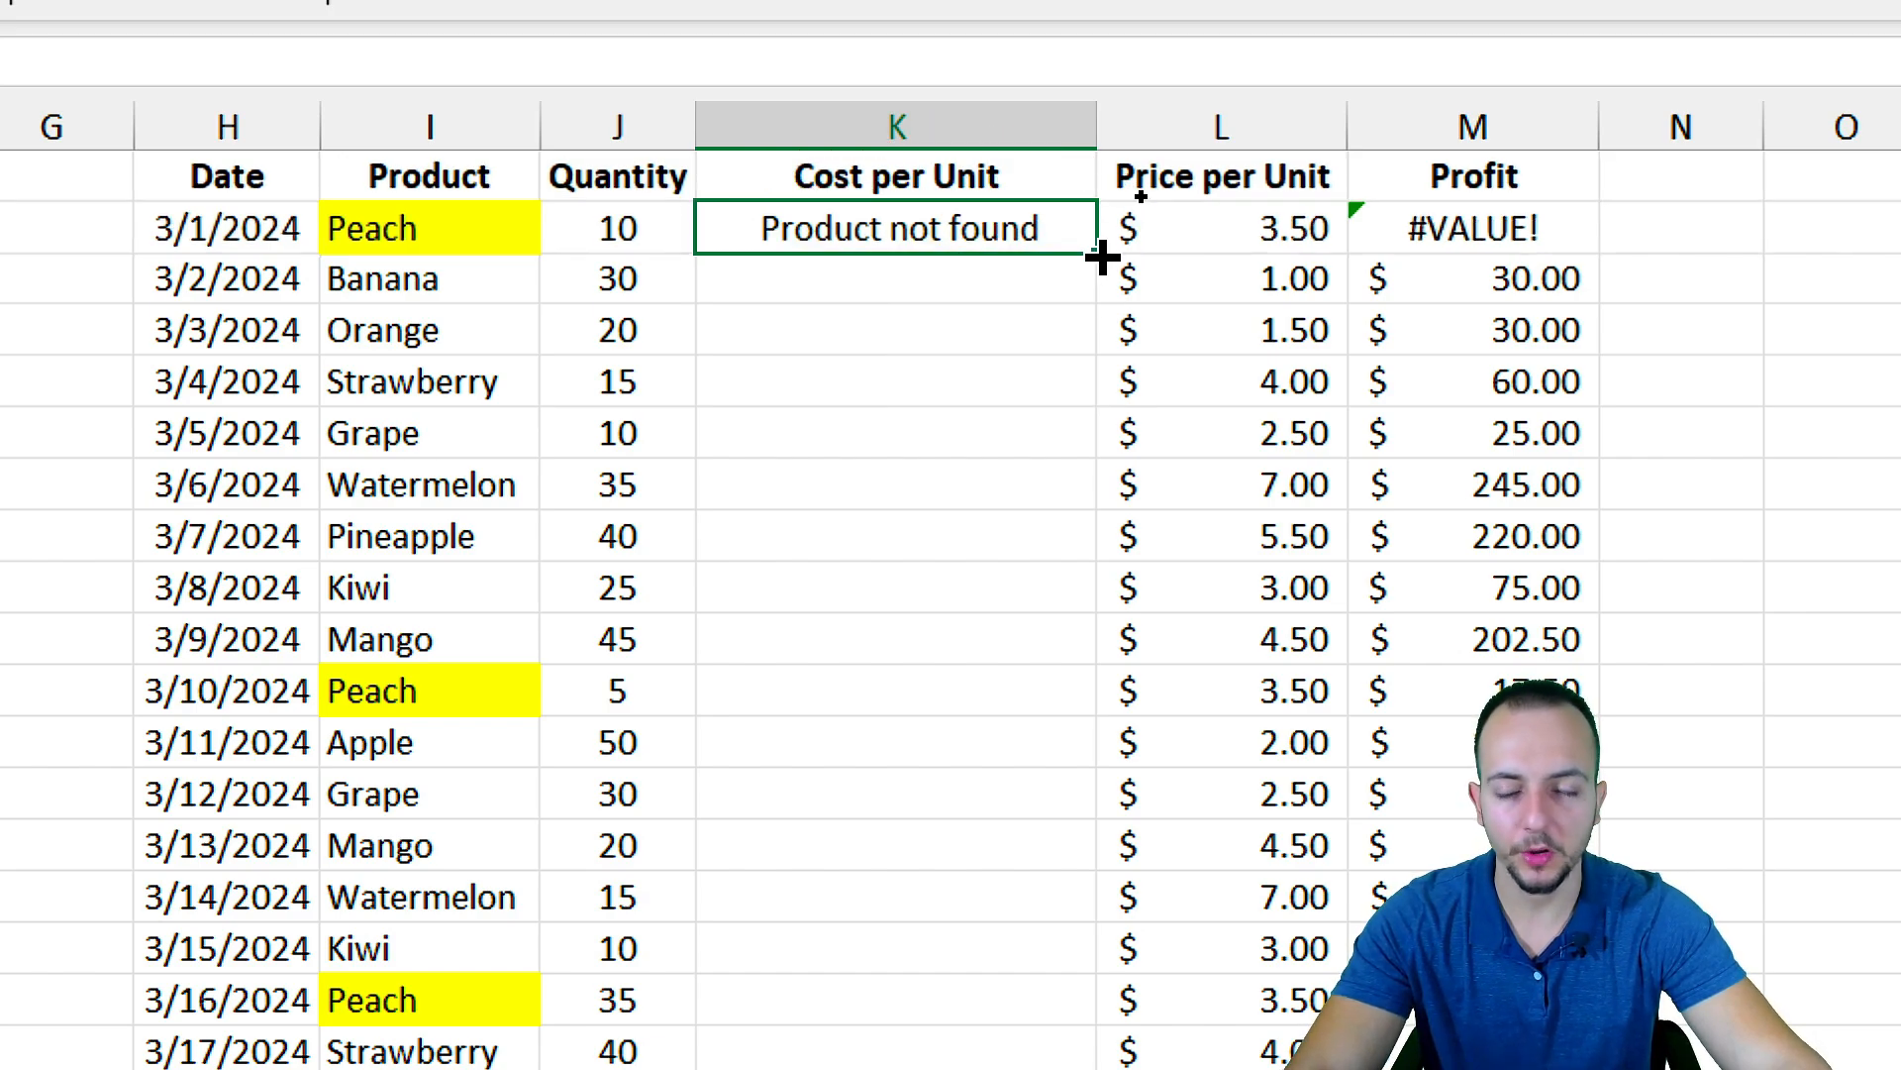
{"action": "double_click", "coordinate": [1099, 253]}
{"action": "scroll", "coordinate": [872, 929], "scroll_direction": "down", "scroll_amount": 5}
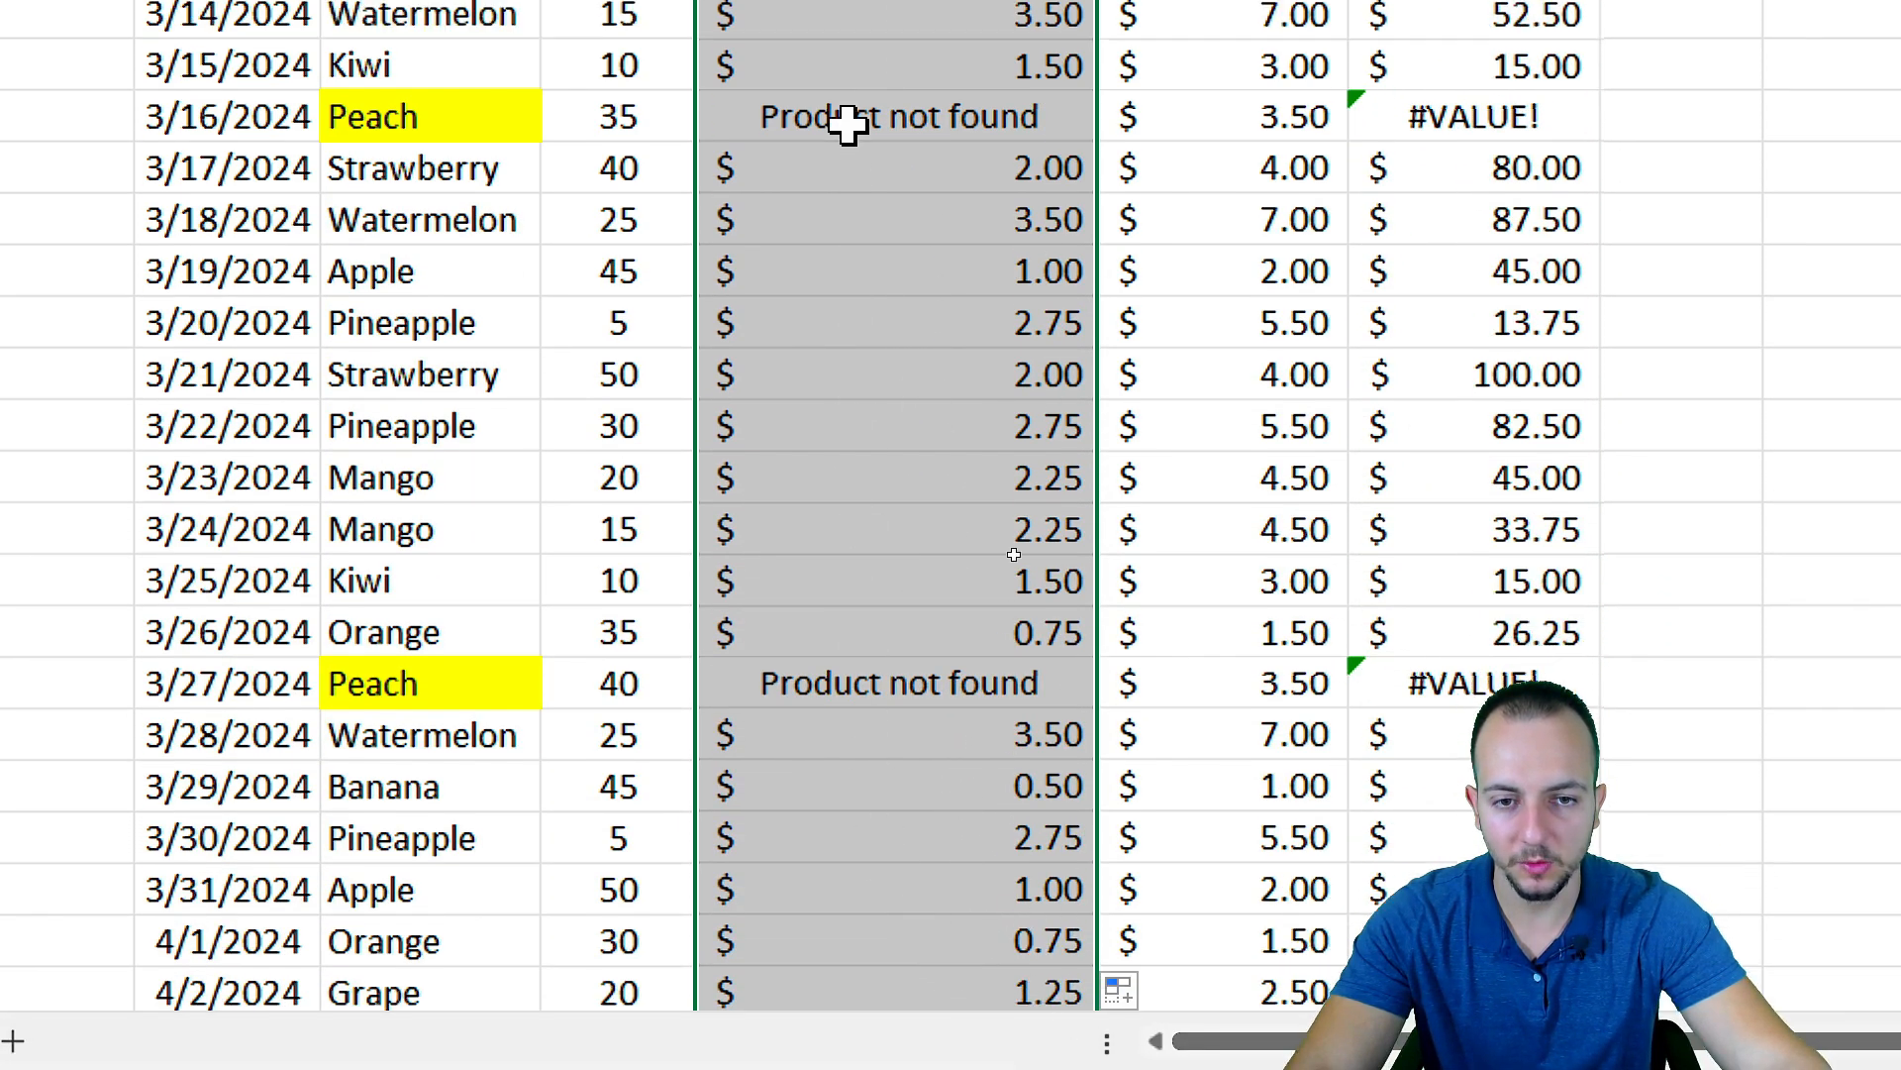
{"action": "scroll", "coordinate": [1040, 446], "scroll_direction": "up", "scroll_amount": 5}
{"action": "left_click", "coordinate": [881, 186]}
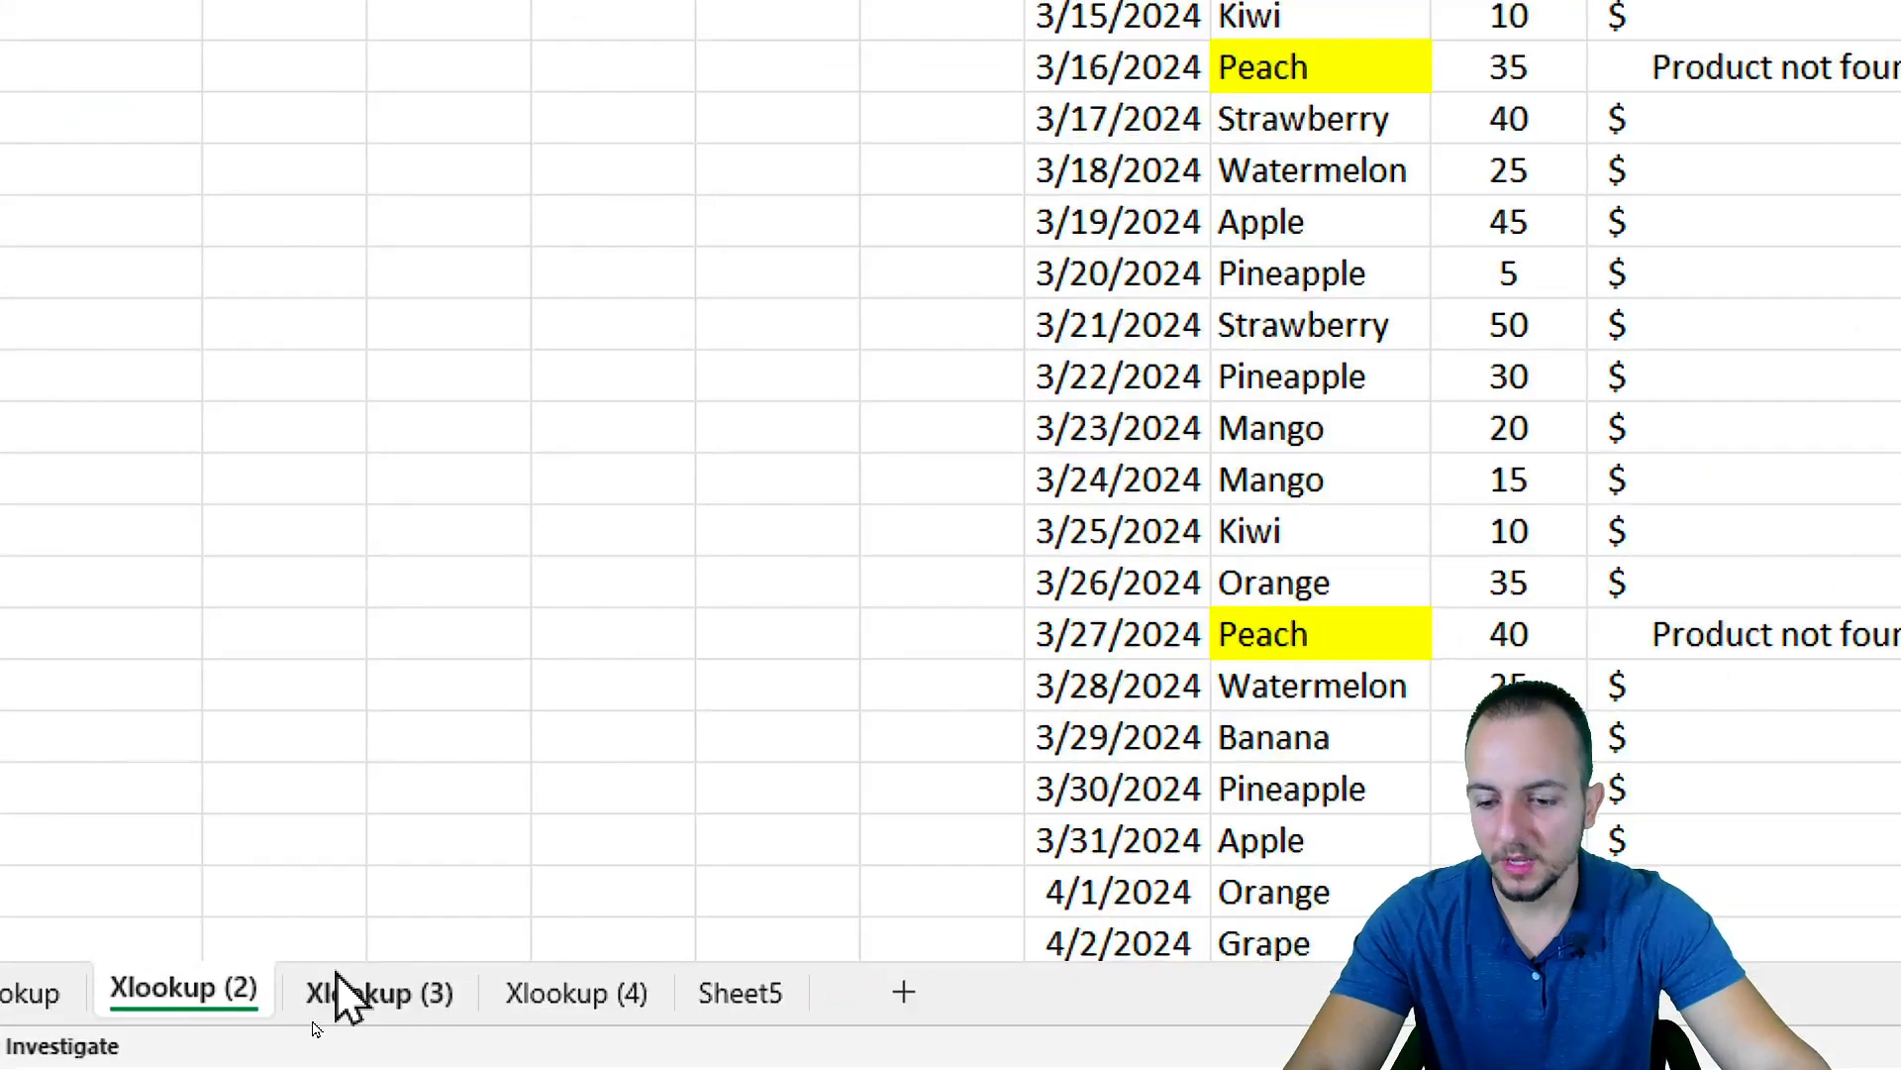
{"action": "left_click", "coordinate": [335, 1031]}
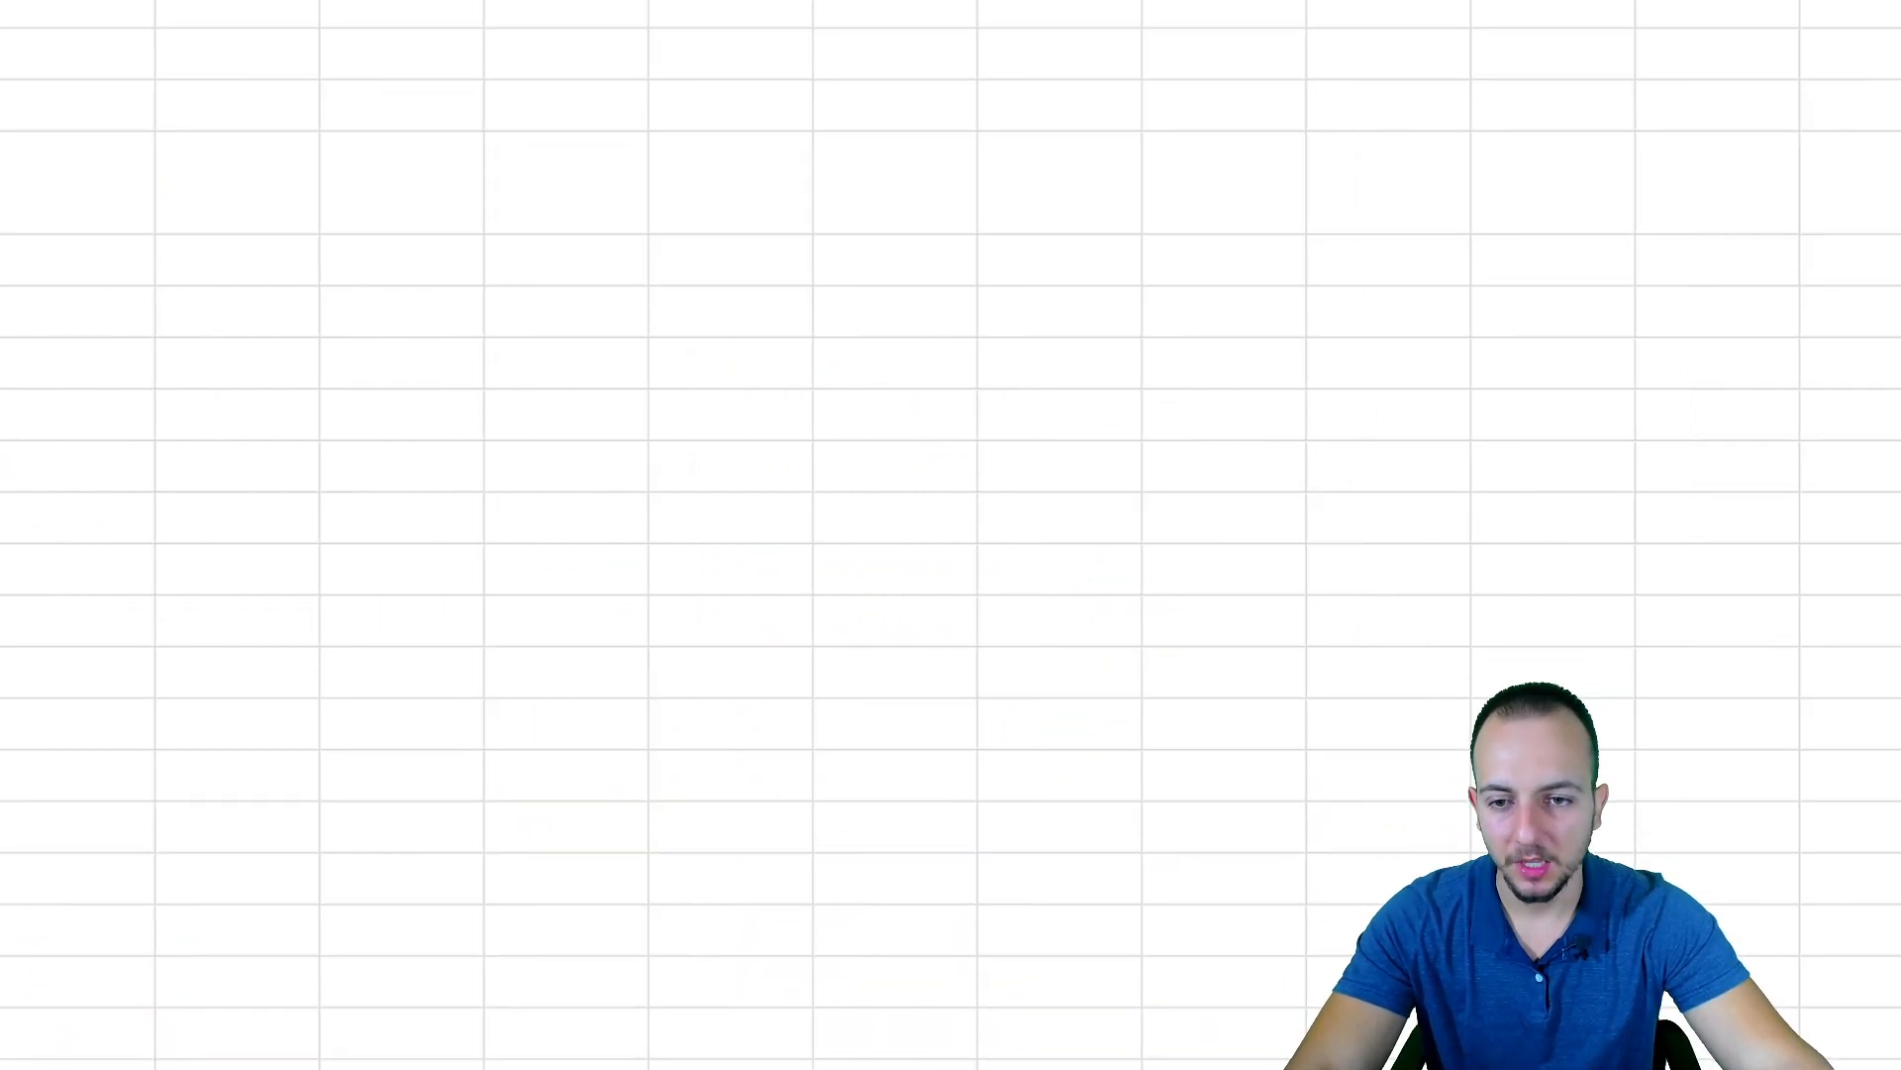
{"action": "left_click_drag", "start_coordinate": [624, 273], "coordinate": [833, 758]}
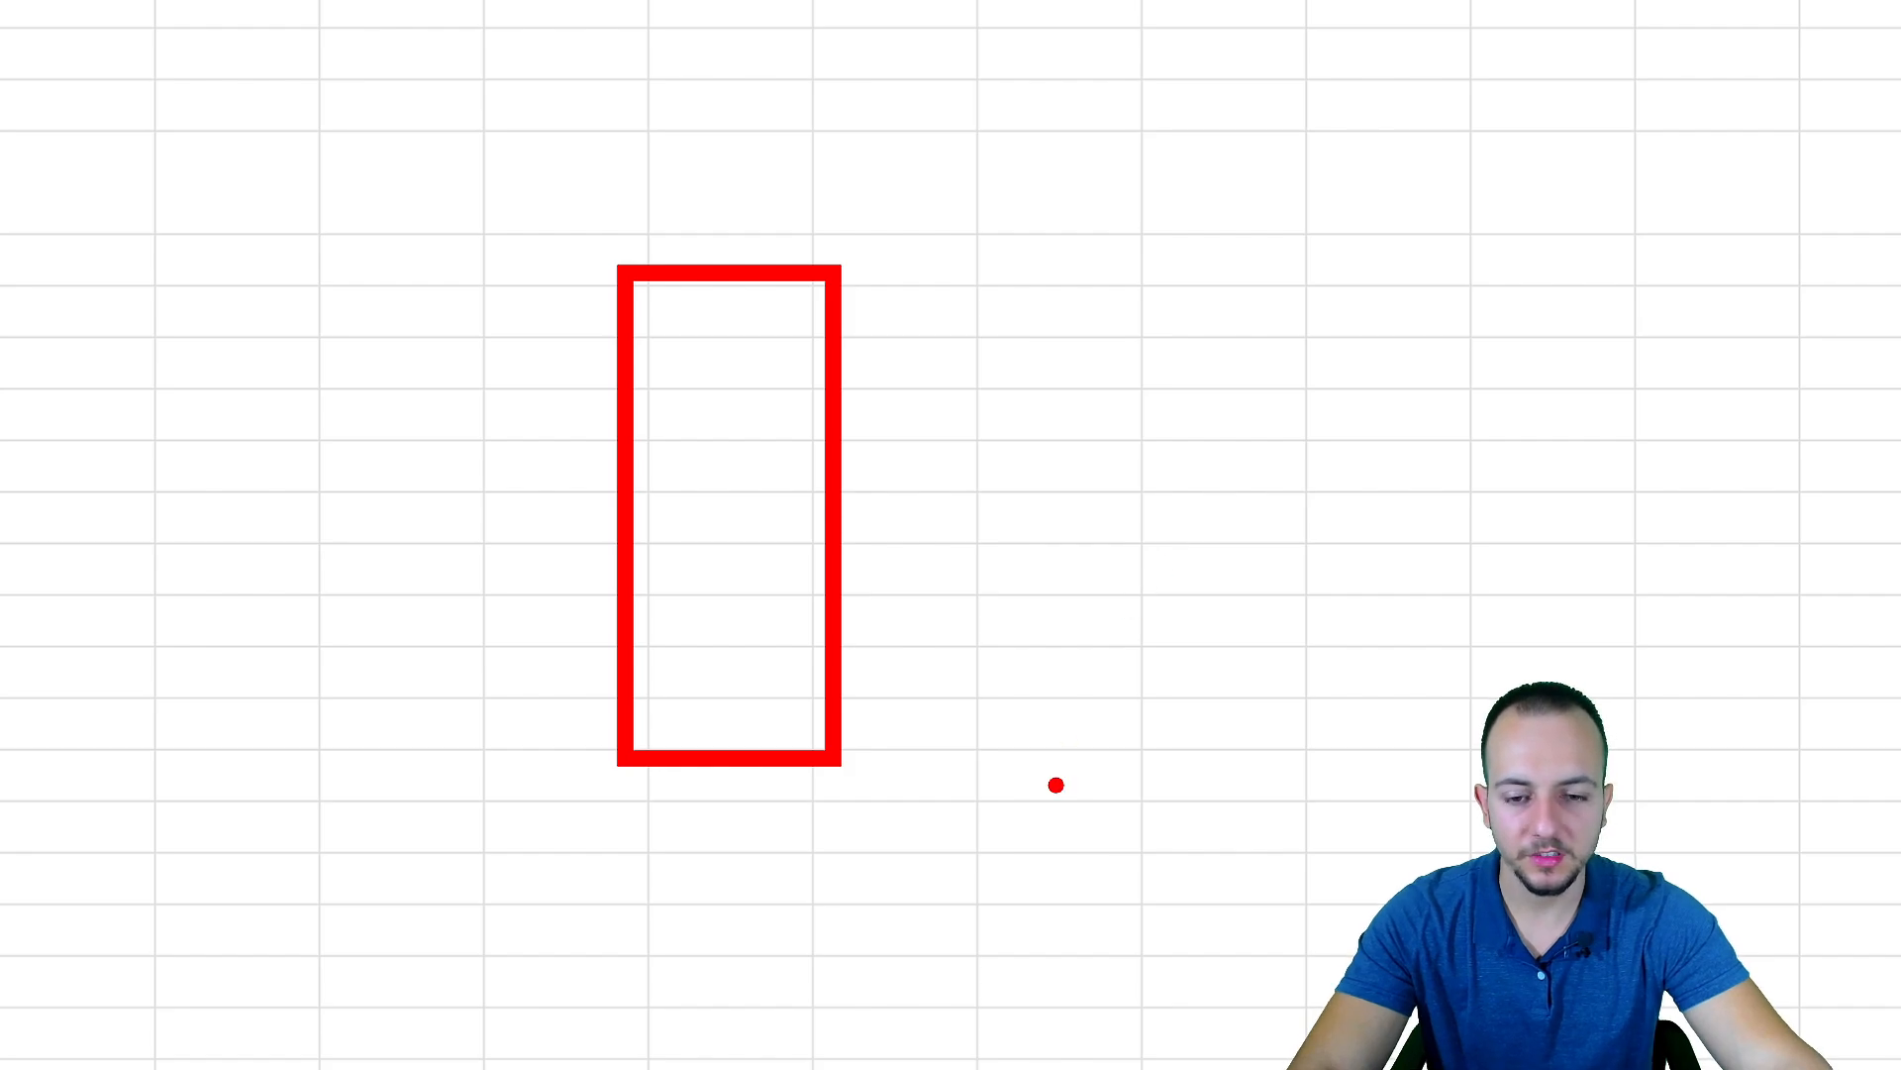
{"action": "left_click_drag", "start_coordinate": [1137, 731], "coordinate": [873, 731]}
{"action": "left_click_drag", "start_coordinate": [1094, 818], "coordinate": [807, 818]}
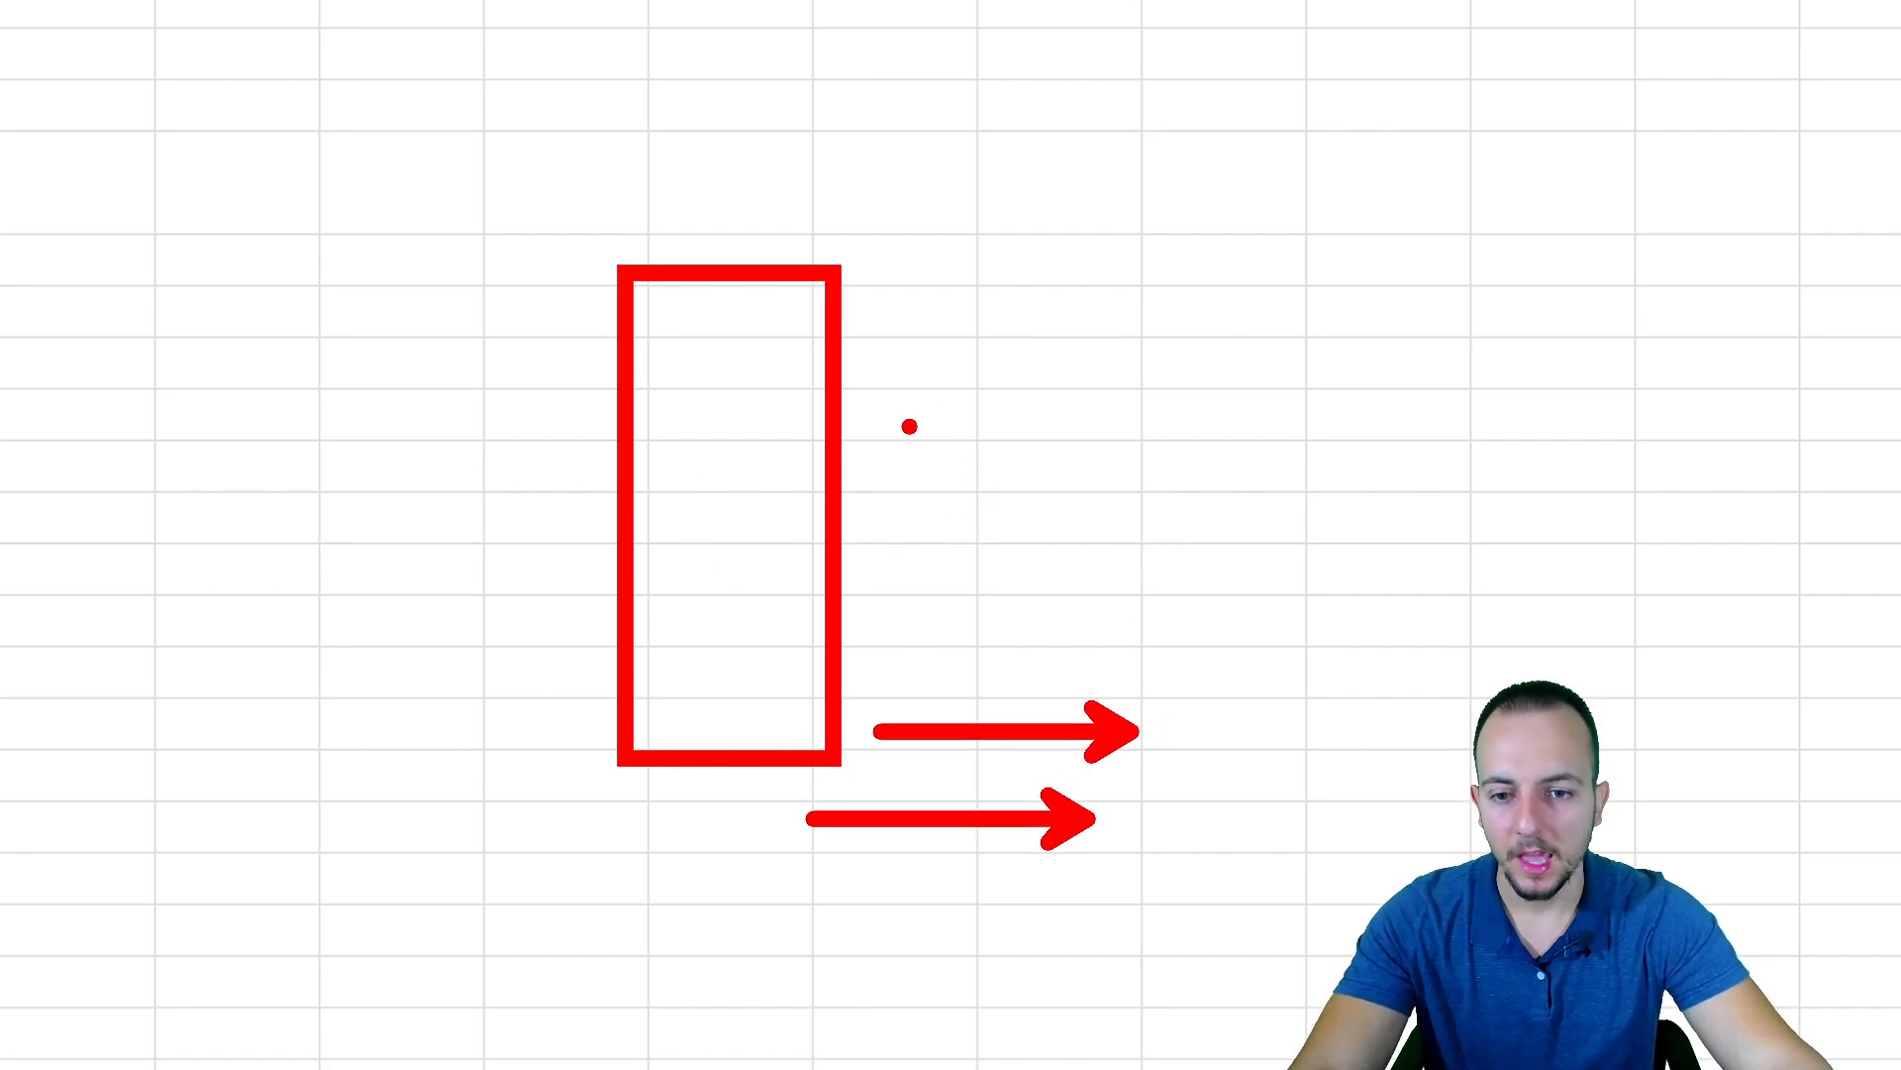
{"action": "key", "text": "ctrl+z"}
{"action": "key", "text": "ctrl+z"}
{"action": "key", "text": "ctrl+z"}
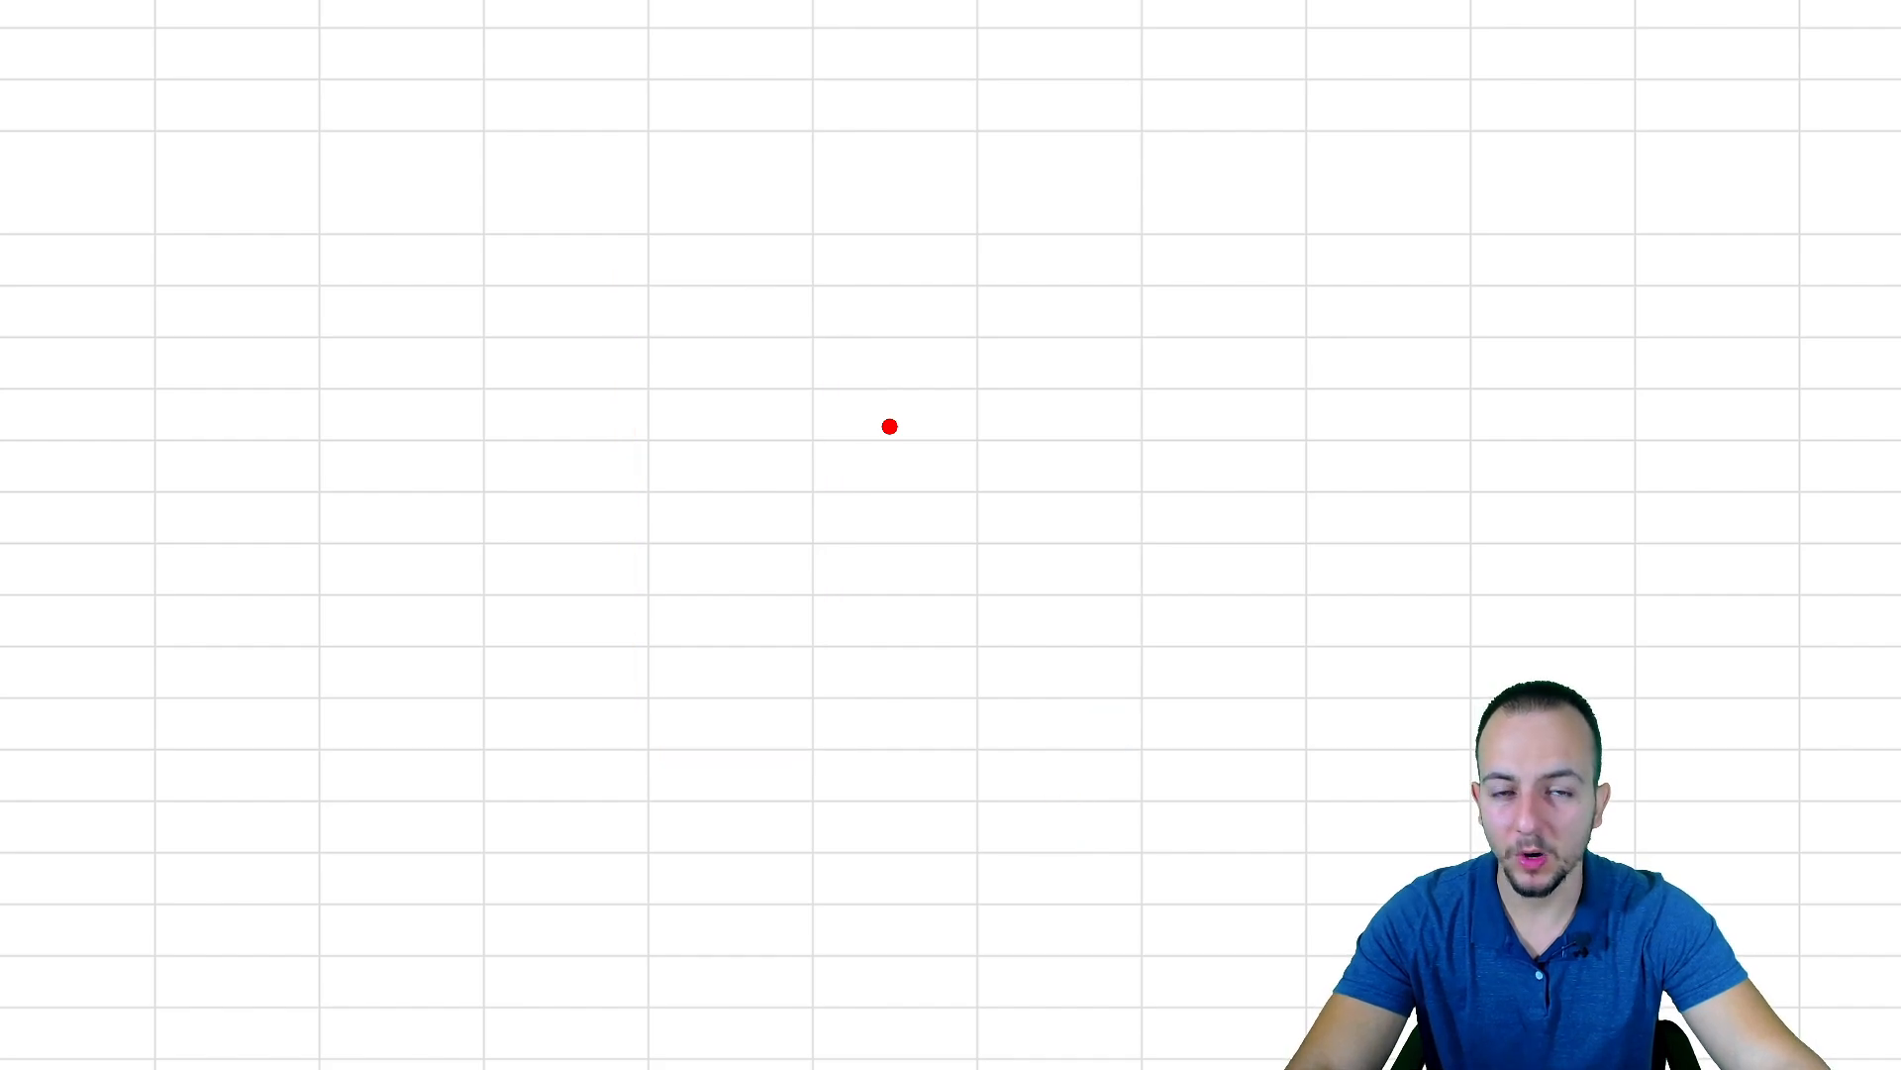
{"action": "mouse_move", "coordinate": [275, 280]}
{"action": "left_mouse_down"}
{"action": "mouse_move", "coordinate": [1120, 395]}
{"action": "mouse_move", "coordinate": [1475, 469]}
{"action": "mouse_move", "coordinate": [1483, 445]}
{"action": "left_mouse_up"}
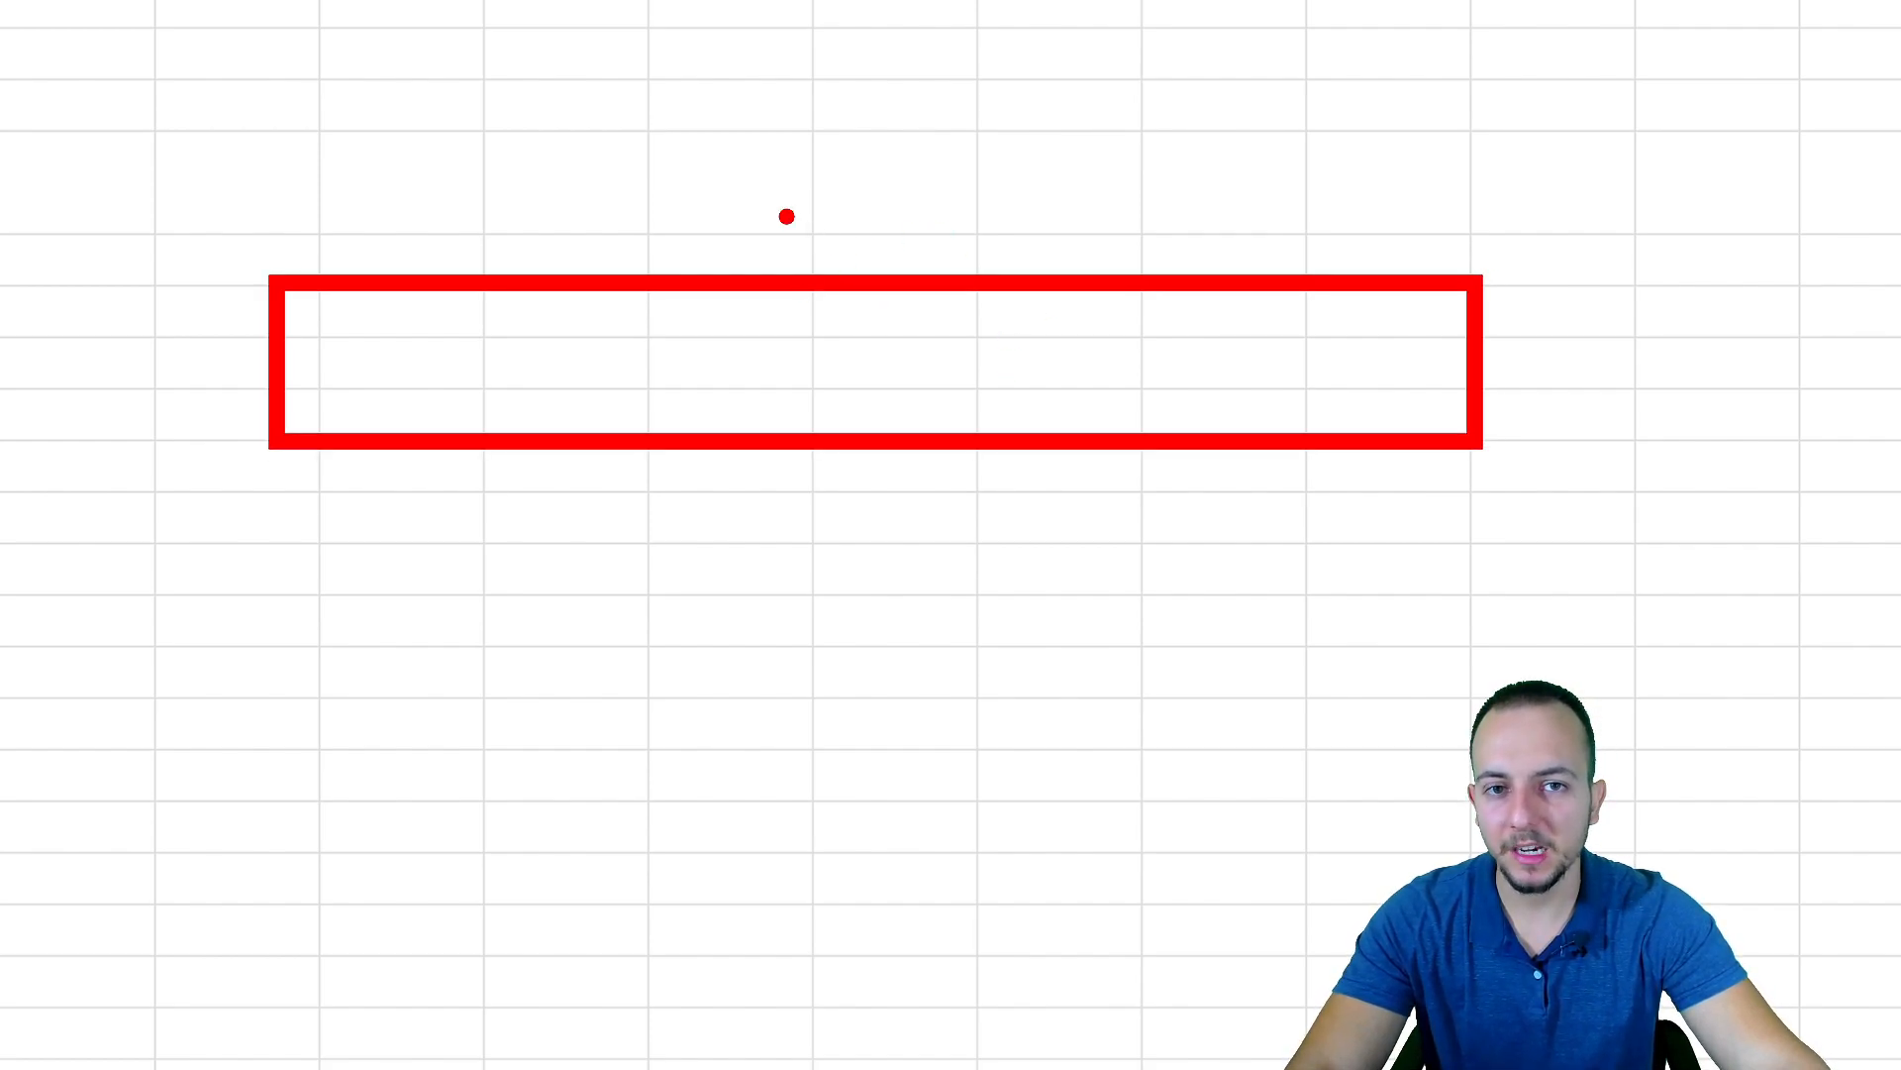
{"action": "left_click_drag", "start_coordinate": [513, 681], "coordinate": [513, 458]}
{"action": "left_click_drag", "start_coordinate": [675, 673], "coordinate": [676, 471]}
{"action": "left_click_drag", "start_coordinate": [838, 673], "coordinate": [837, 465]}
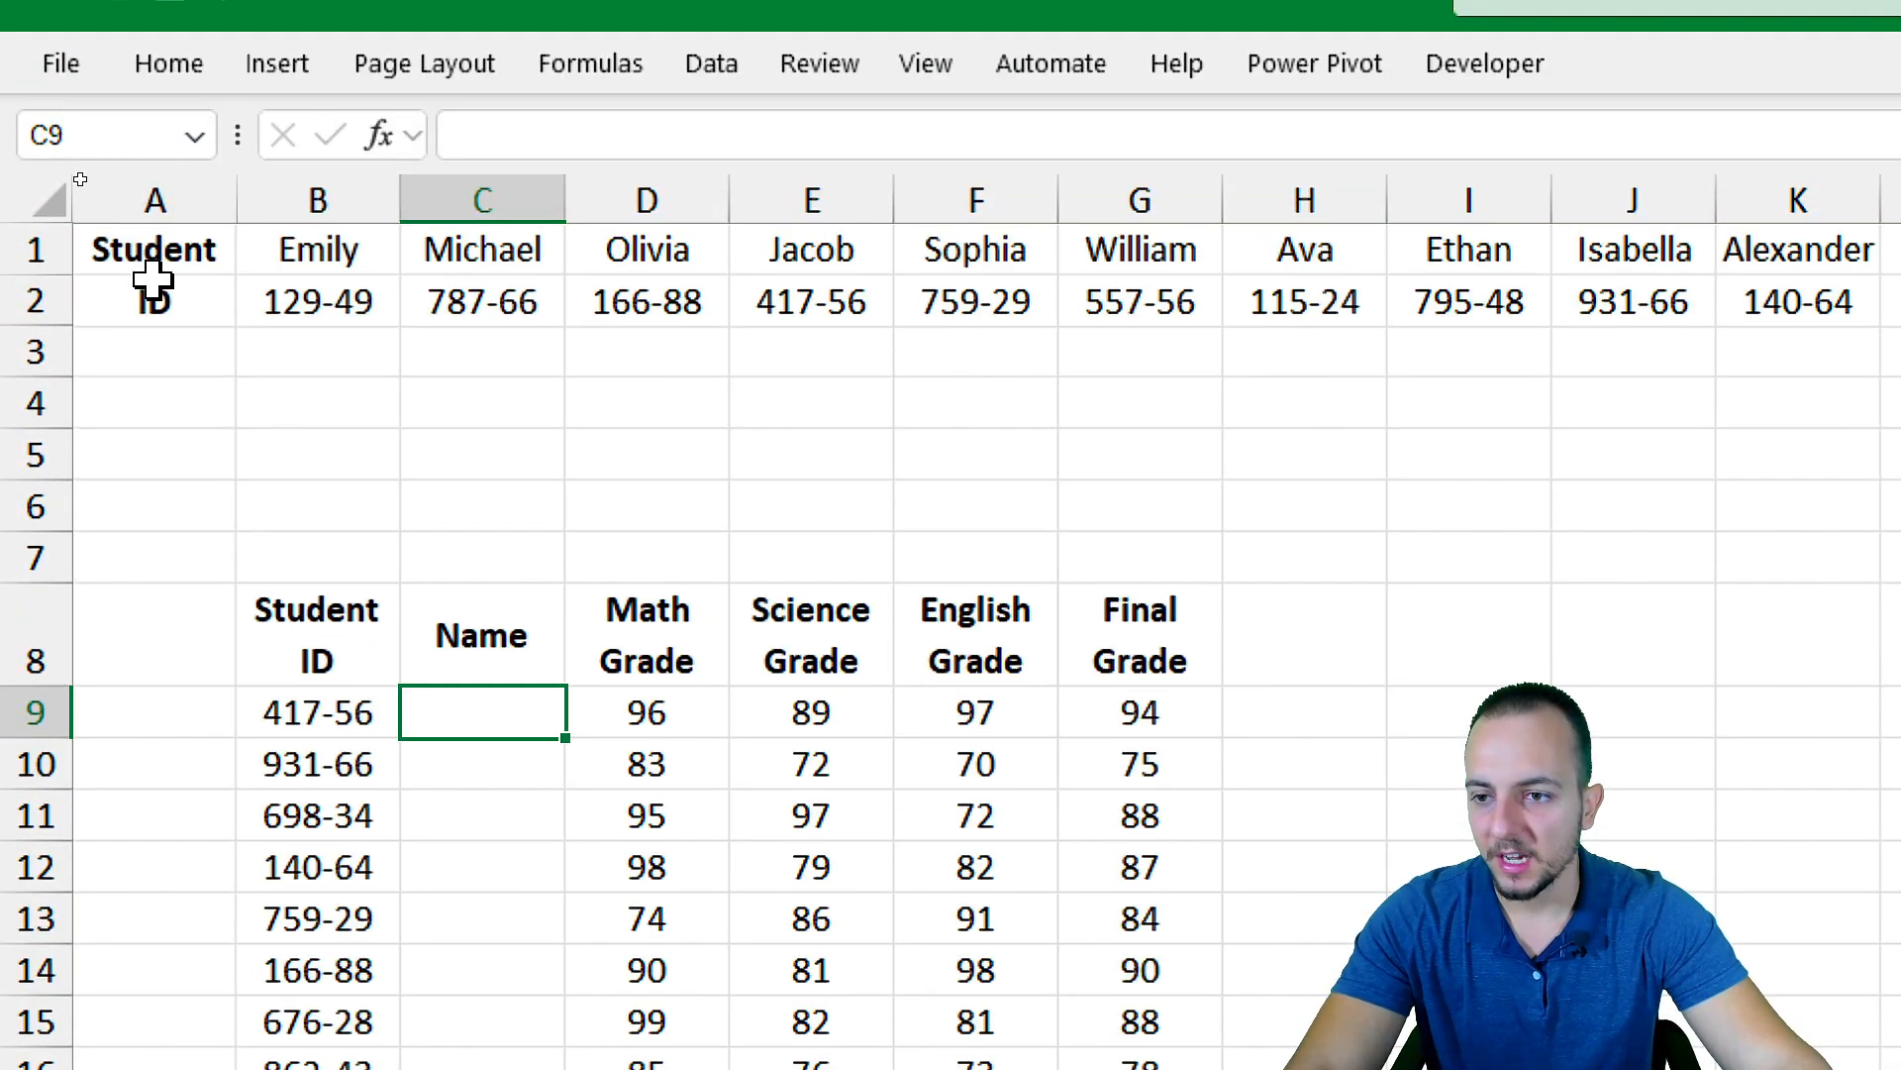
Examine the student names and IDs in rows 1 and 2 and the grades table with its empty Name column
{"action": "left_click", "coordinate": [40, 259]}
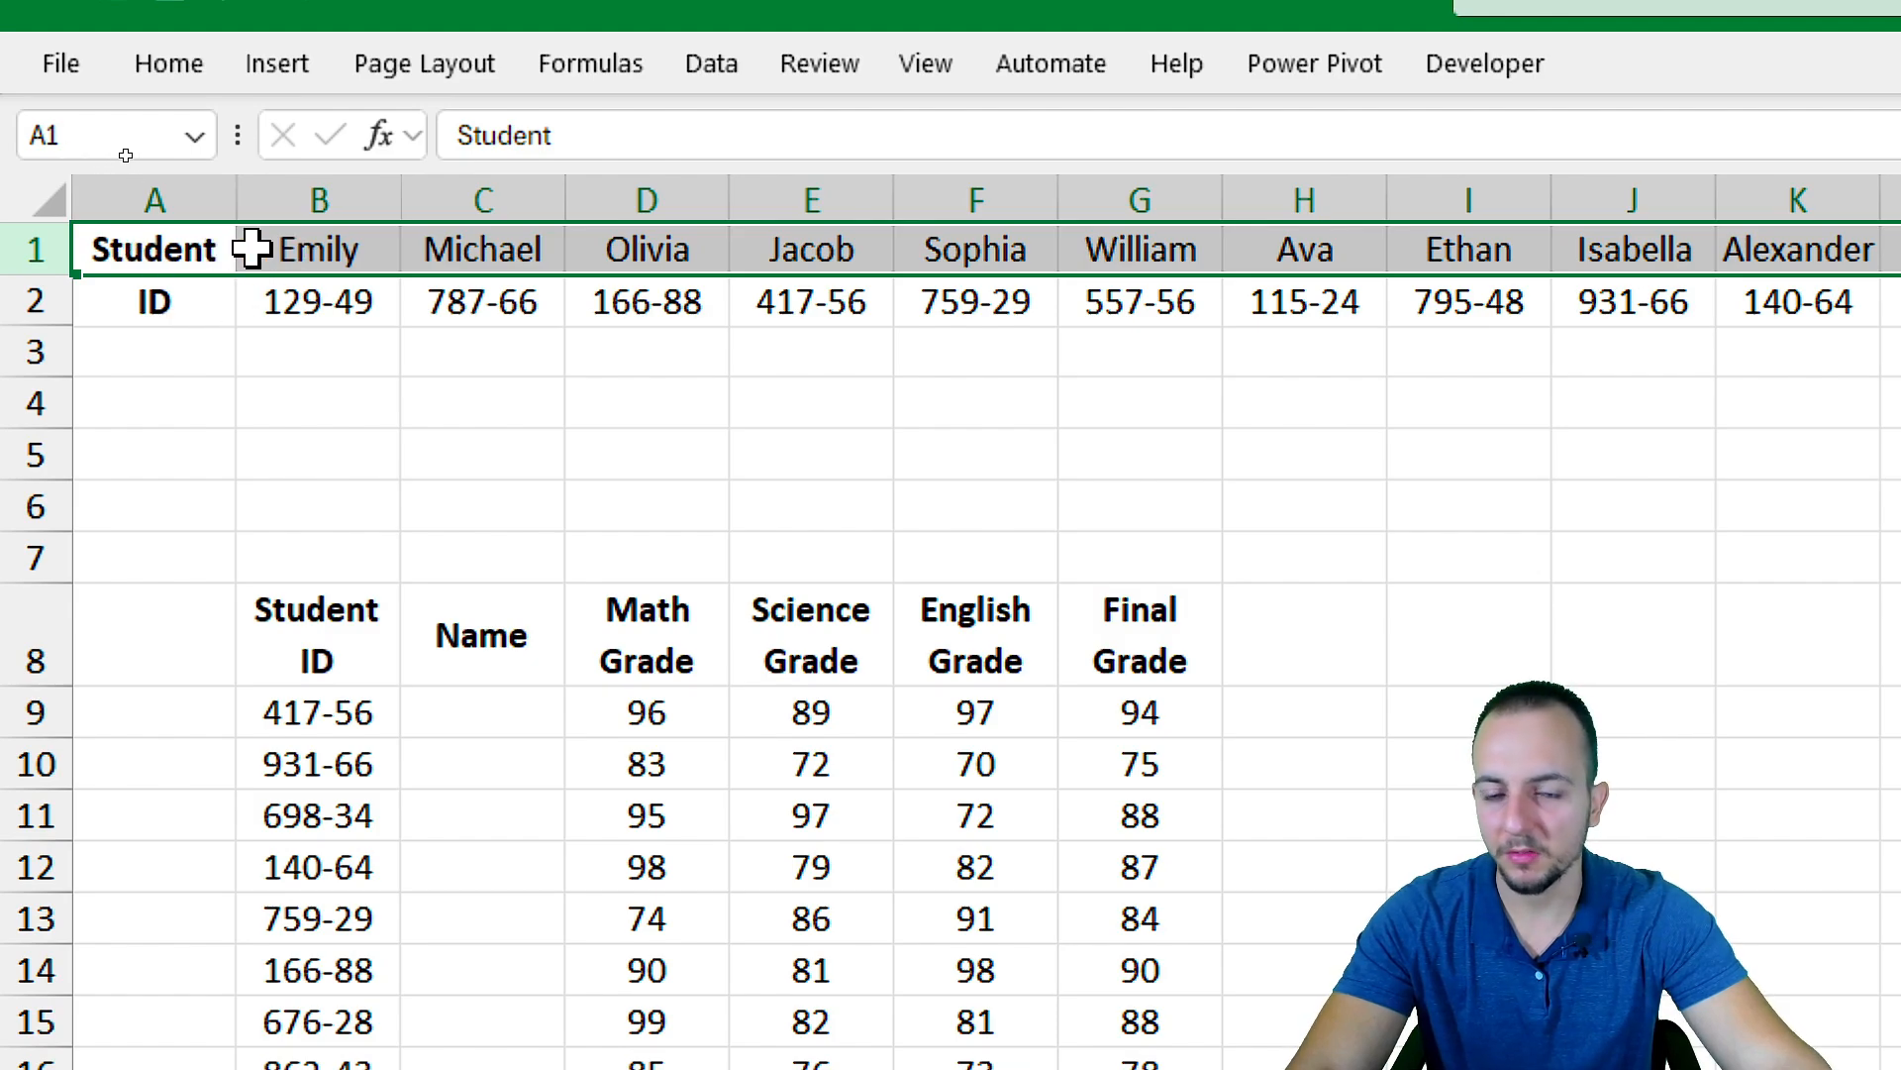
{"action": "left_click", "coordinate": [35, 301]}
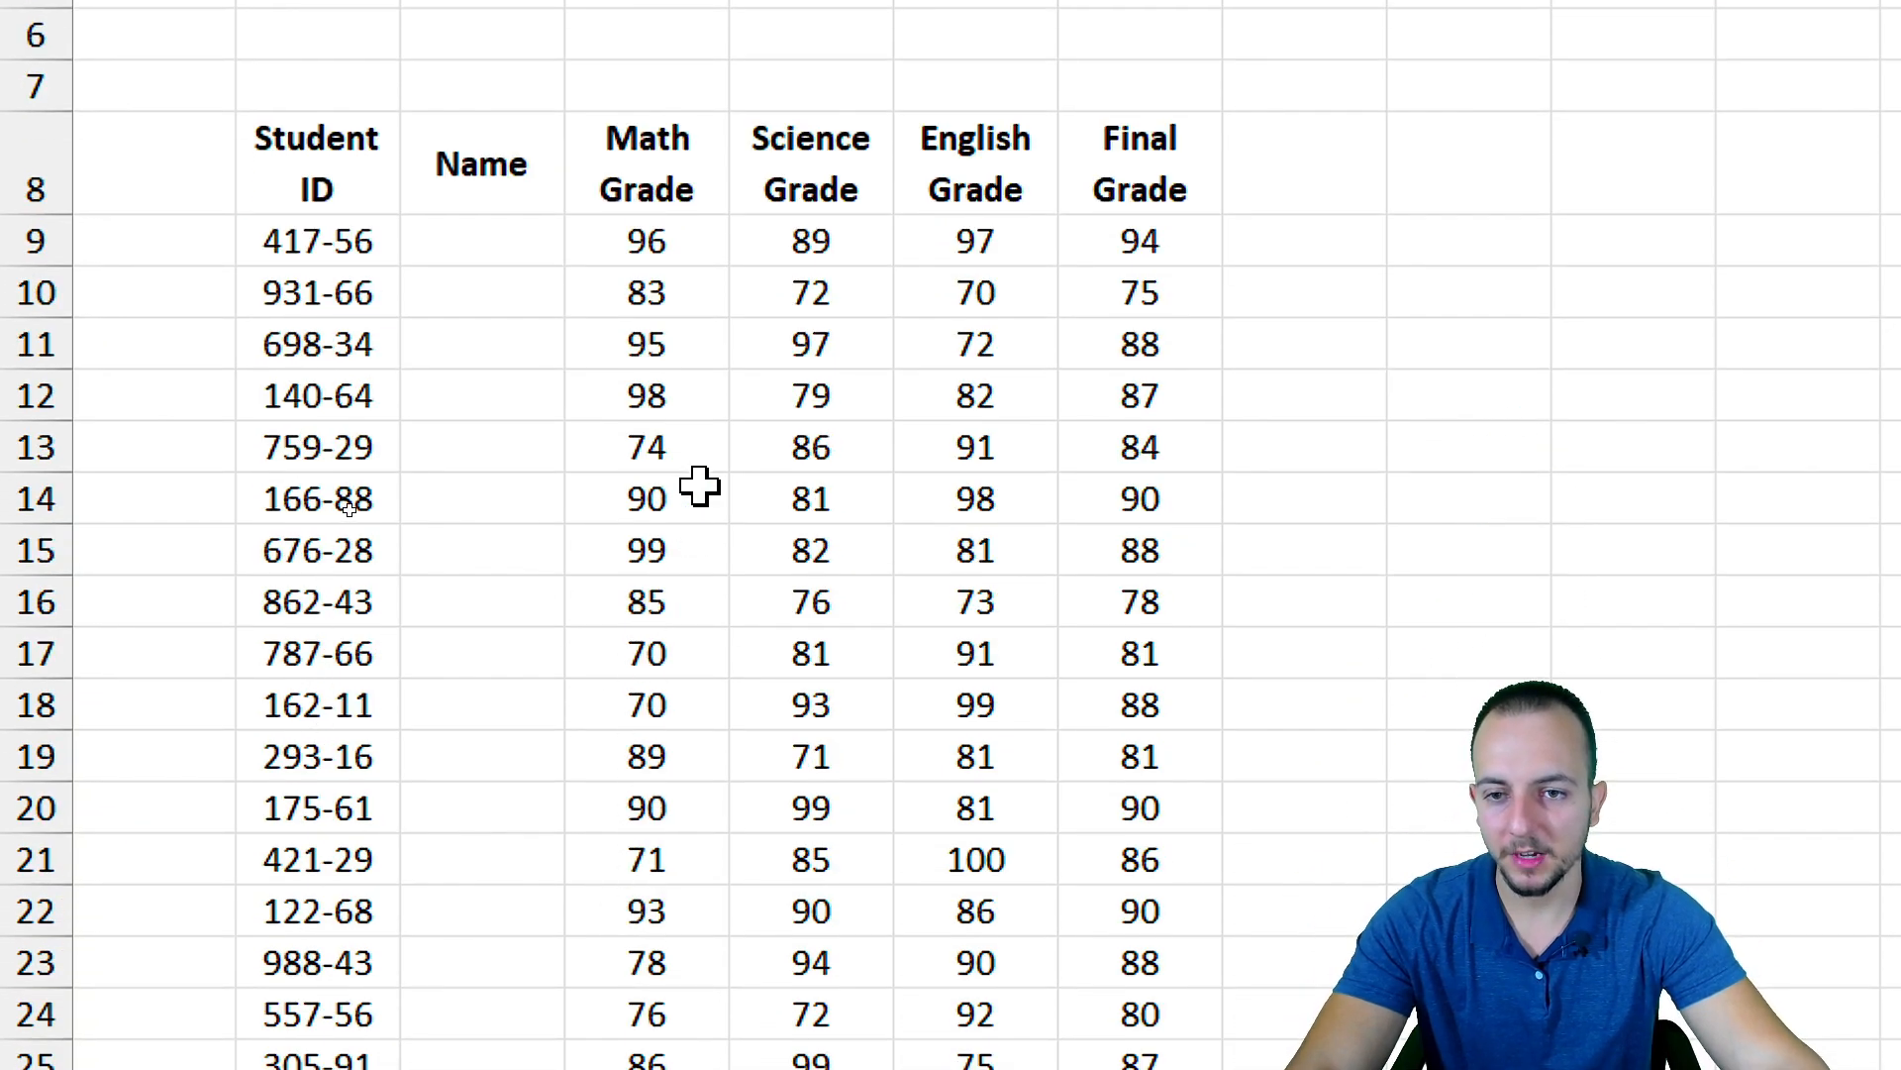
{"action": "left_click_drag", "start_coordinate": [365, 170], "coordinate": [1129, 654]}
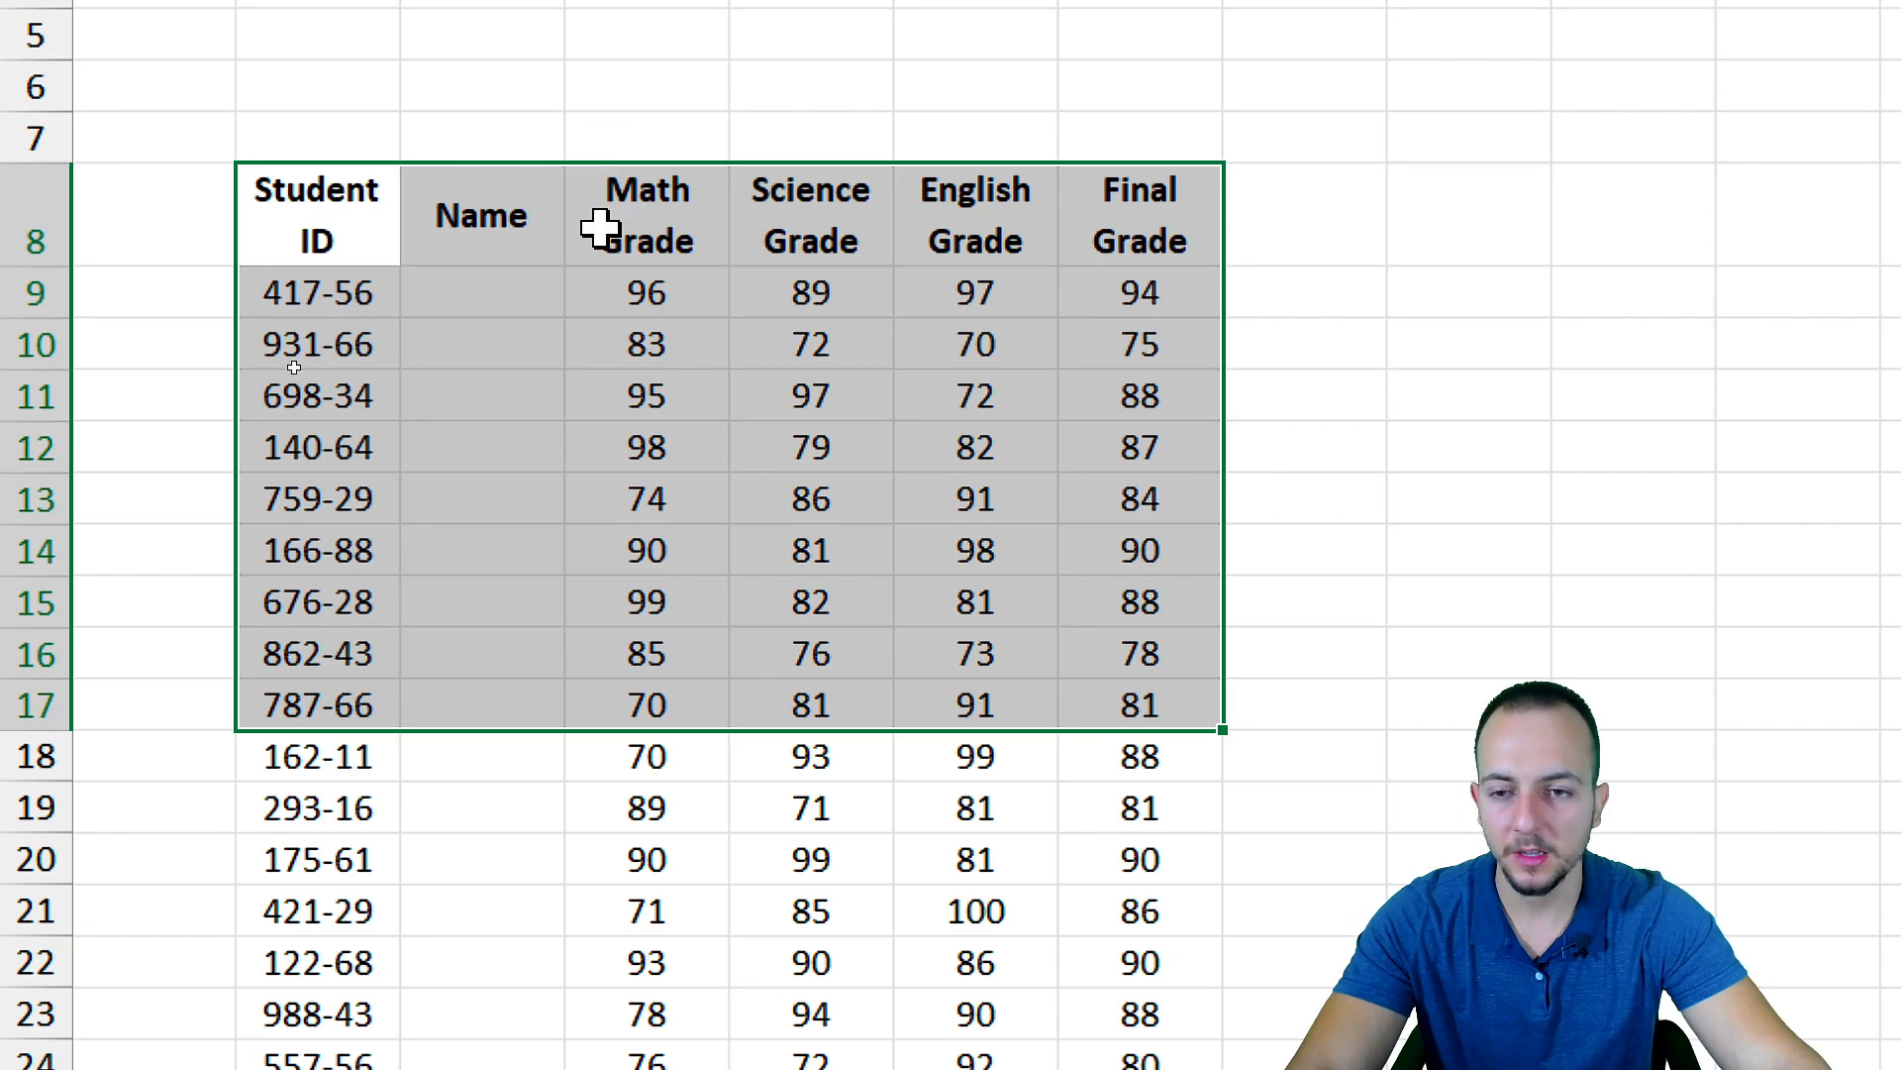
{"action": "left_click", "coordinate": [480, 280]}
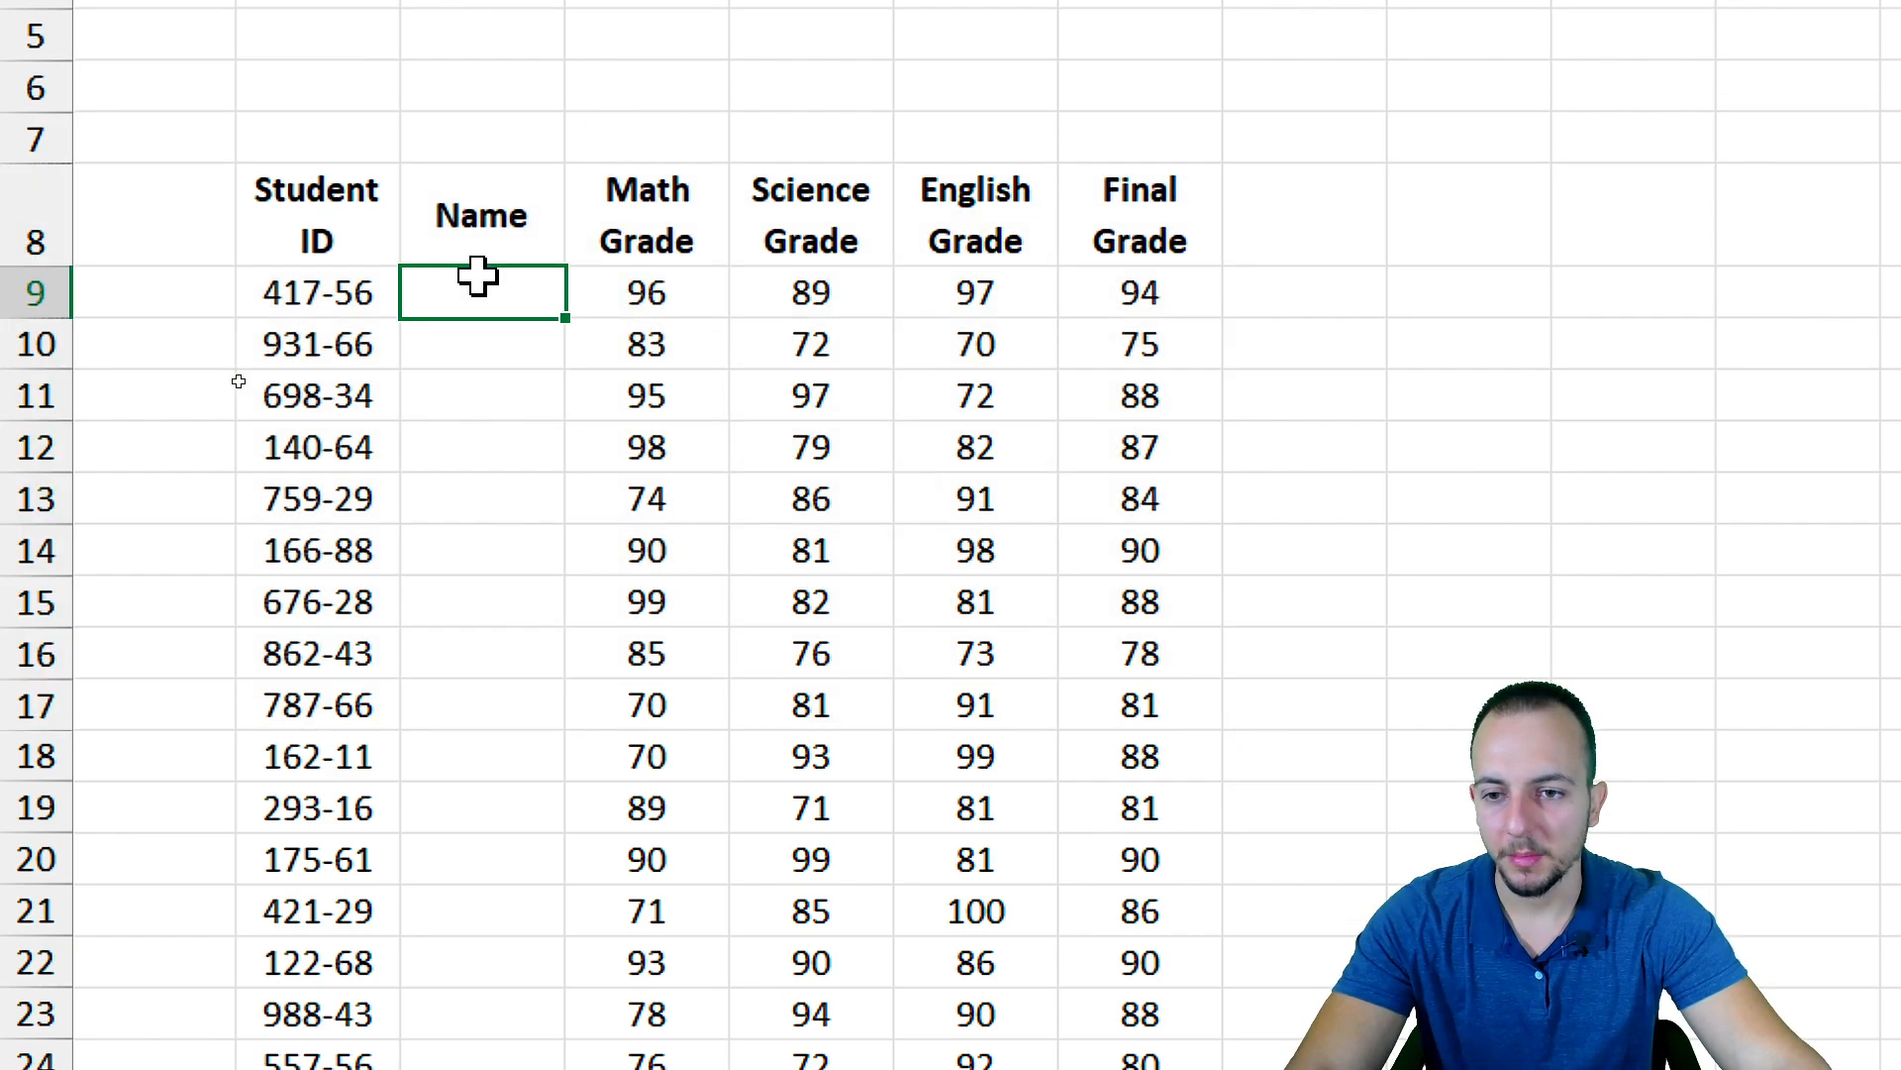
{"action": "left_click_drag", "start_coordinate": [361, 234], "coordinate": [342, 510]}
{"action": "left_click_drag", "start_coordinate": [500, 238], "coordinate": [457, 649]}
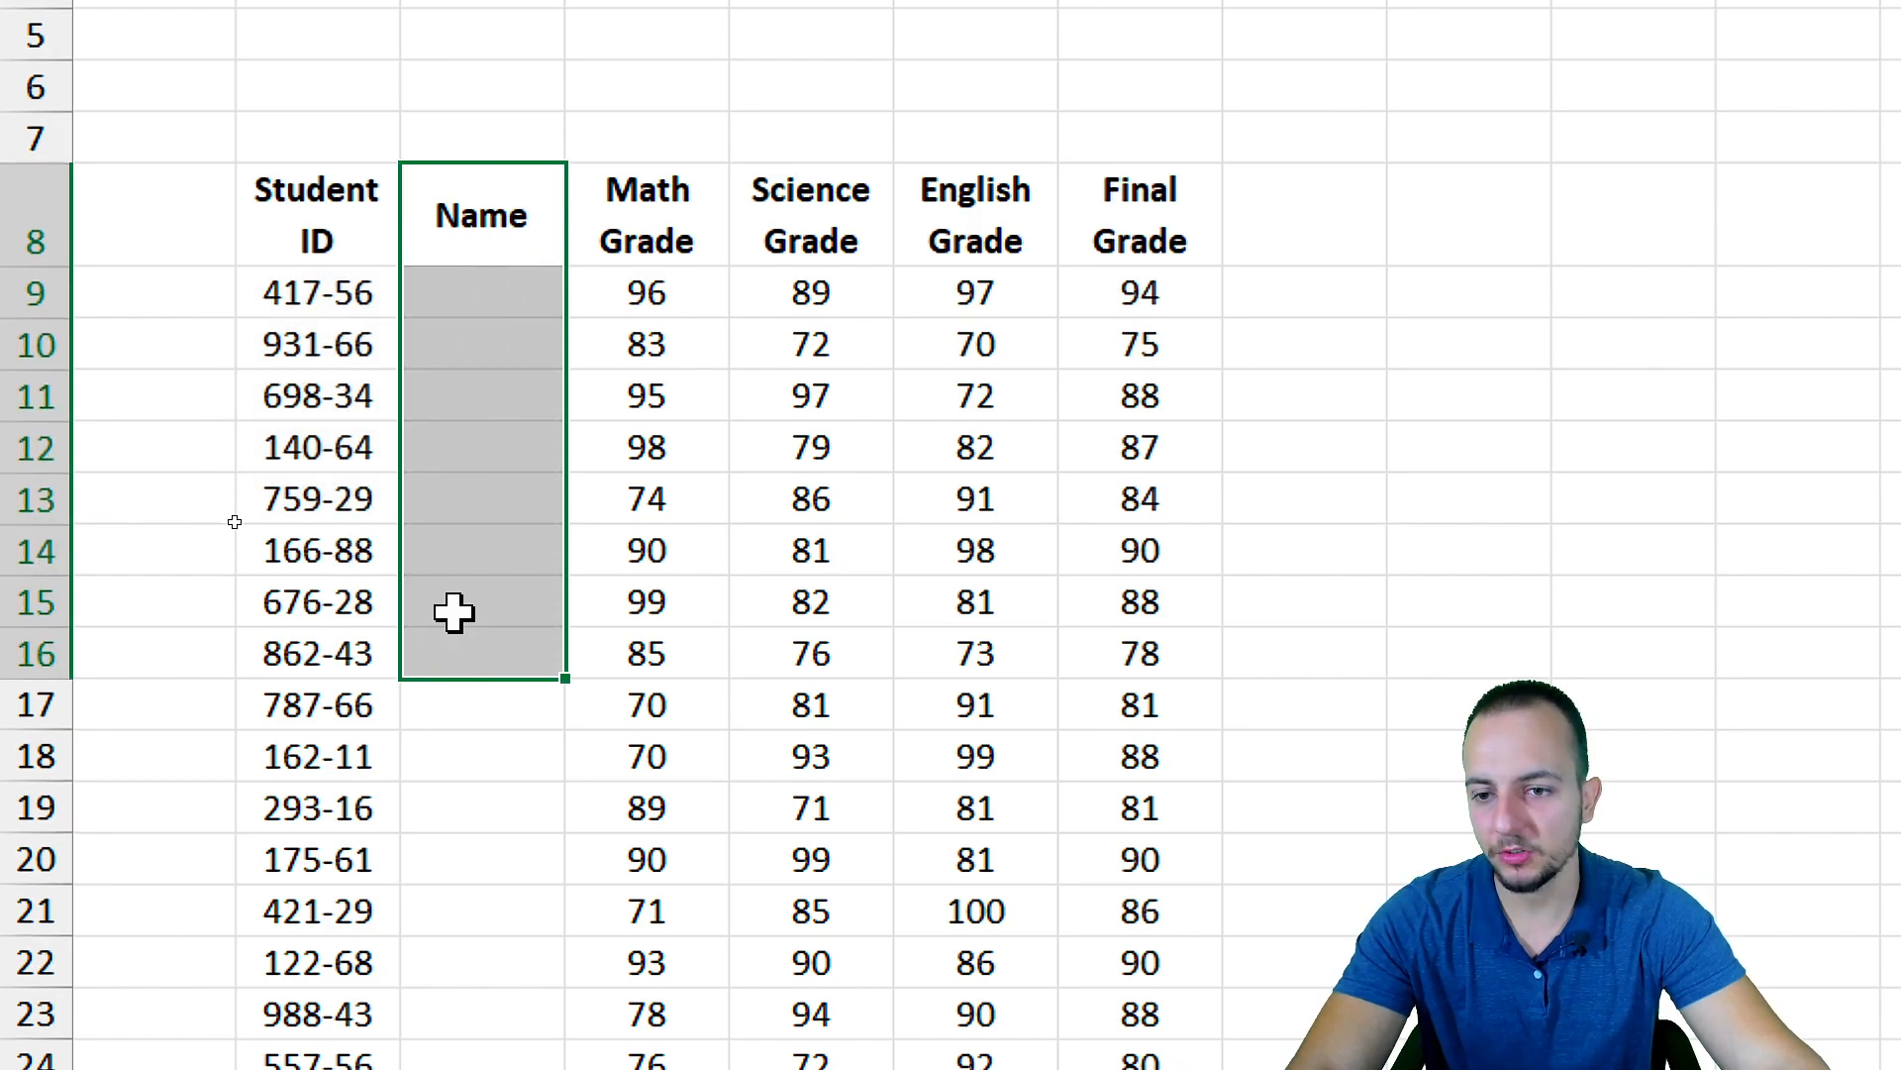
{"action": "left_click", "coordinate": [497, 307]}
{"action": "left_click", "coordinate": [374, 289]}
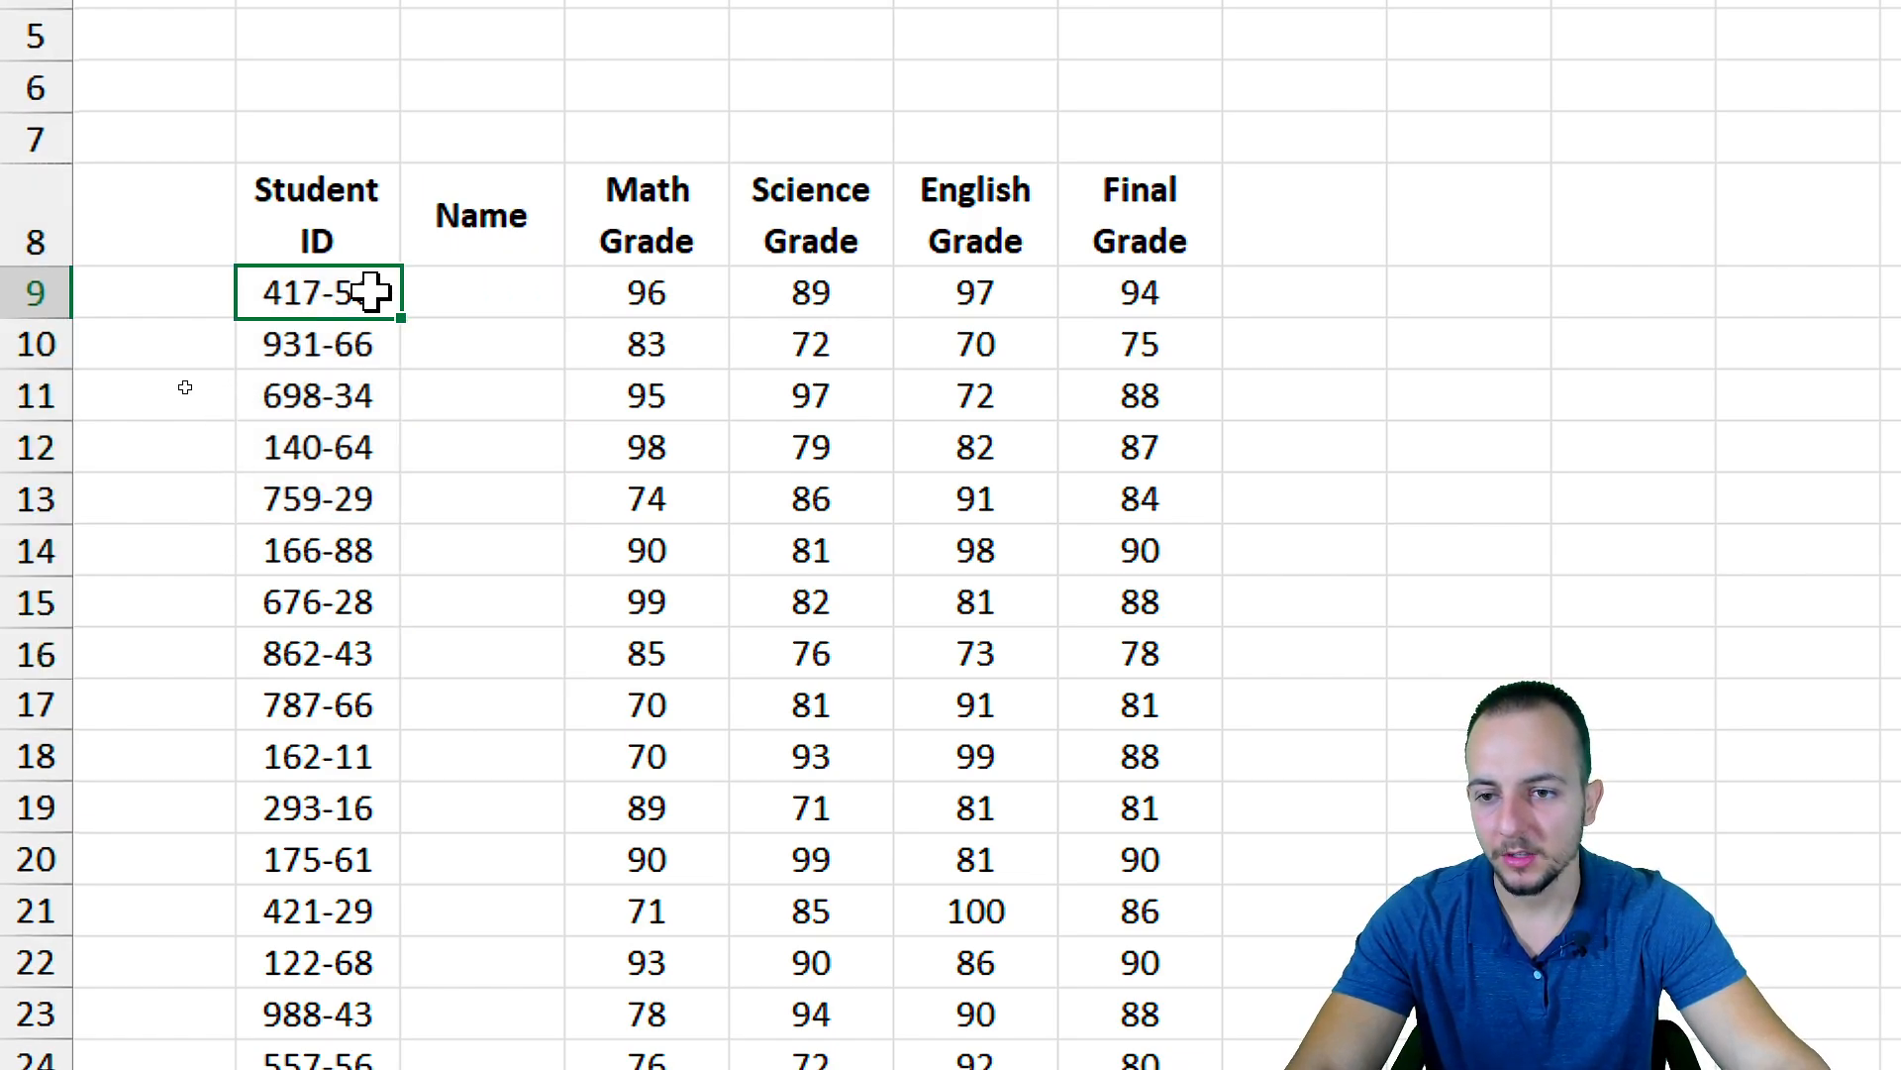
{"action": "left_click", "coordinate": [470, 291]}
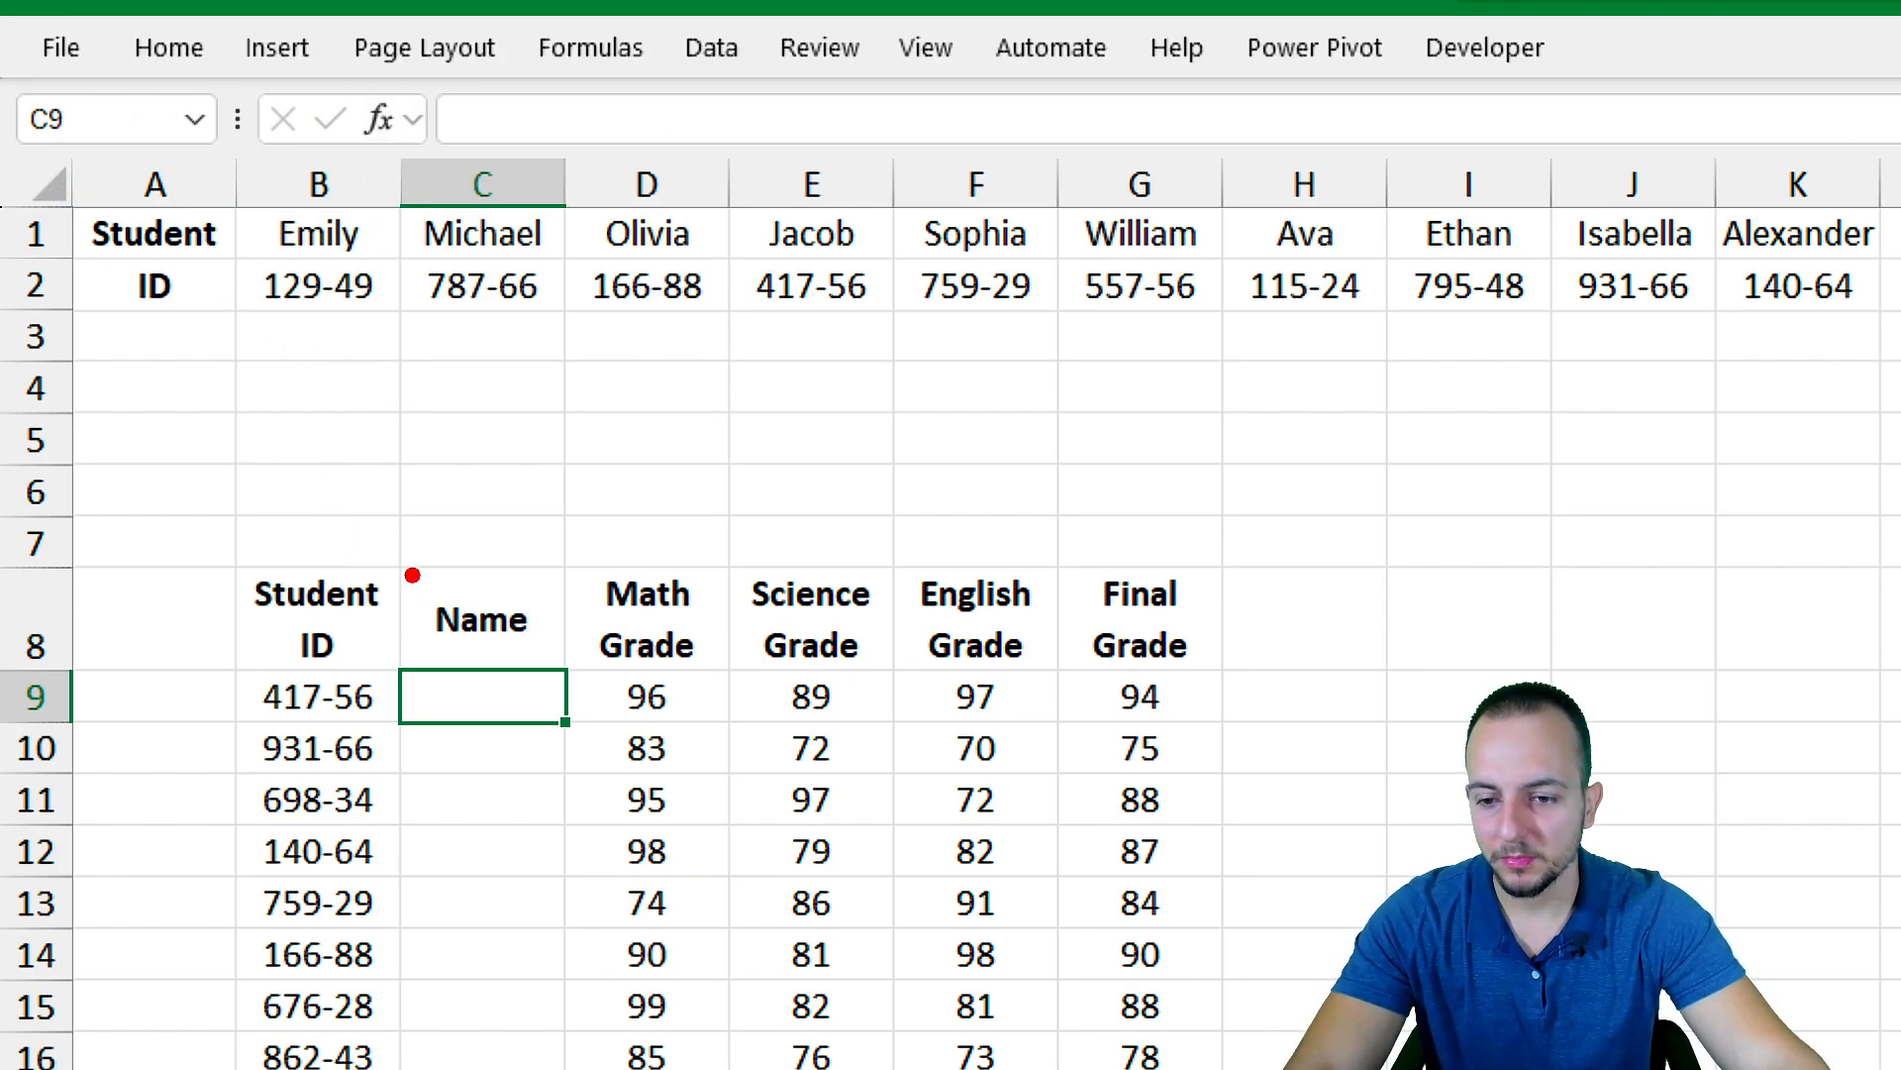
{"action": "left_click_drag", "start_coordinate": [410, 574], "coordinate": [542, 673]}
{"action": "key", "text": "e"}
{"action": "left_click_drag", "start_coordinate": [248, 553], "coordinate": [507, 818]}
{"action": "key", "text": "ctrl+z"}
{"action": "key", "text": "ctrl+z"}
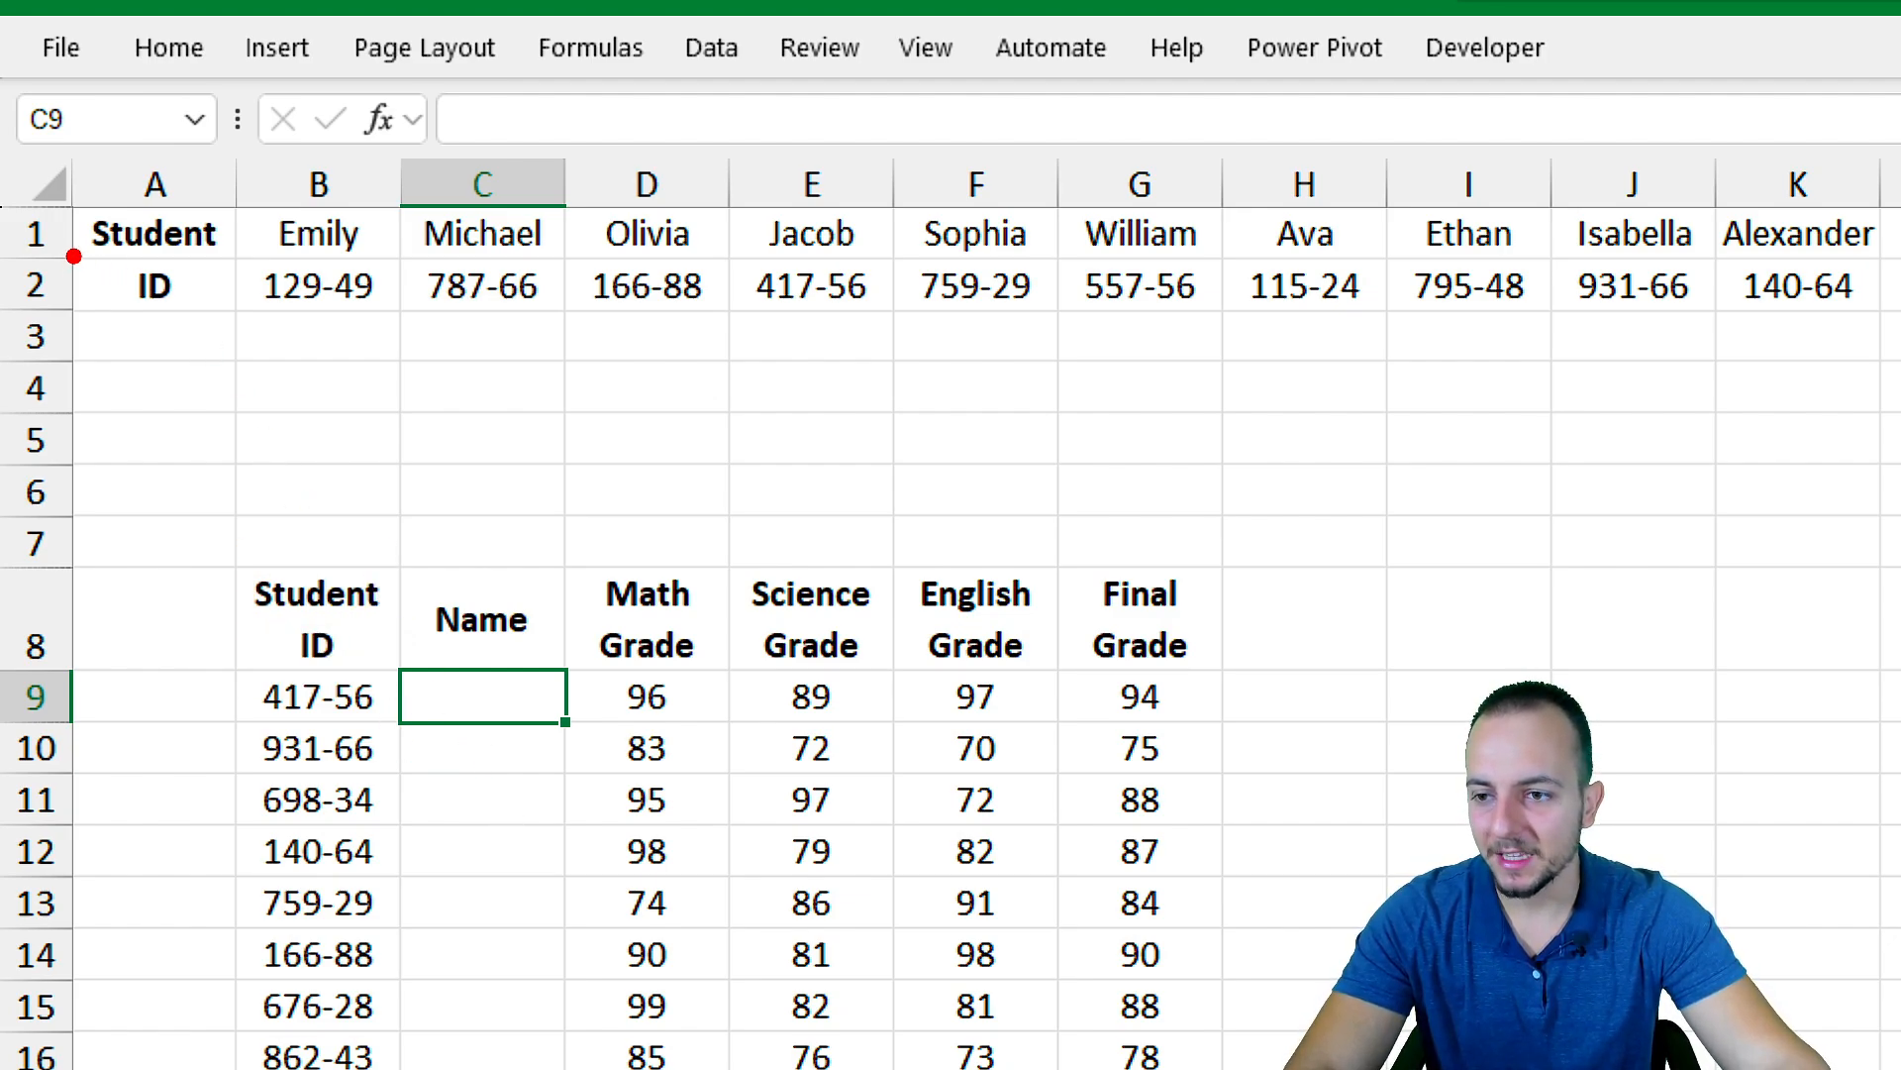
{"action": "left_click_drag", "start_coordinate": [73, 256], "coordinate": [998, 322]}
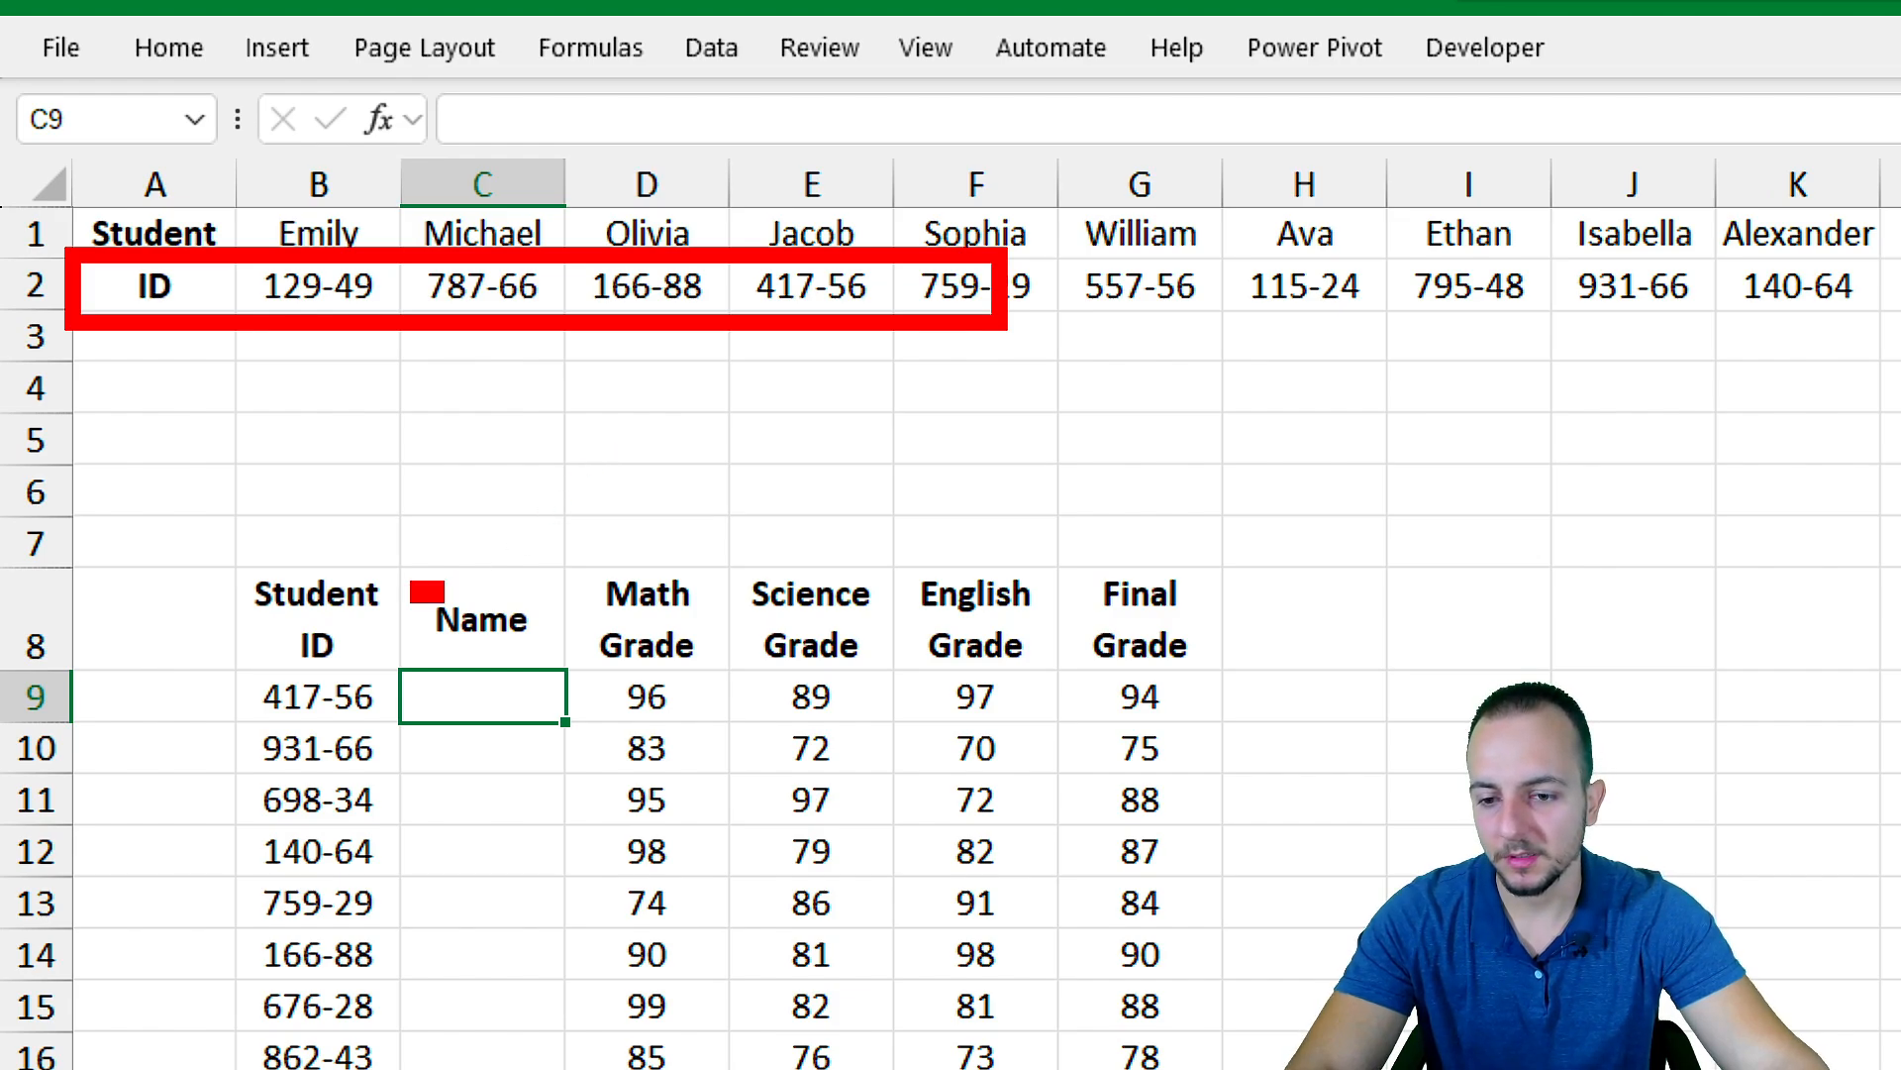
{"action": "left_click_drag", "start_coordinate": [445, 602], "coordinate": [572, 656]}
{"action": "key", "text": "ctrl+z"}
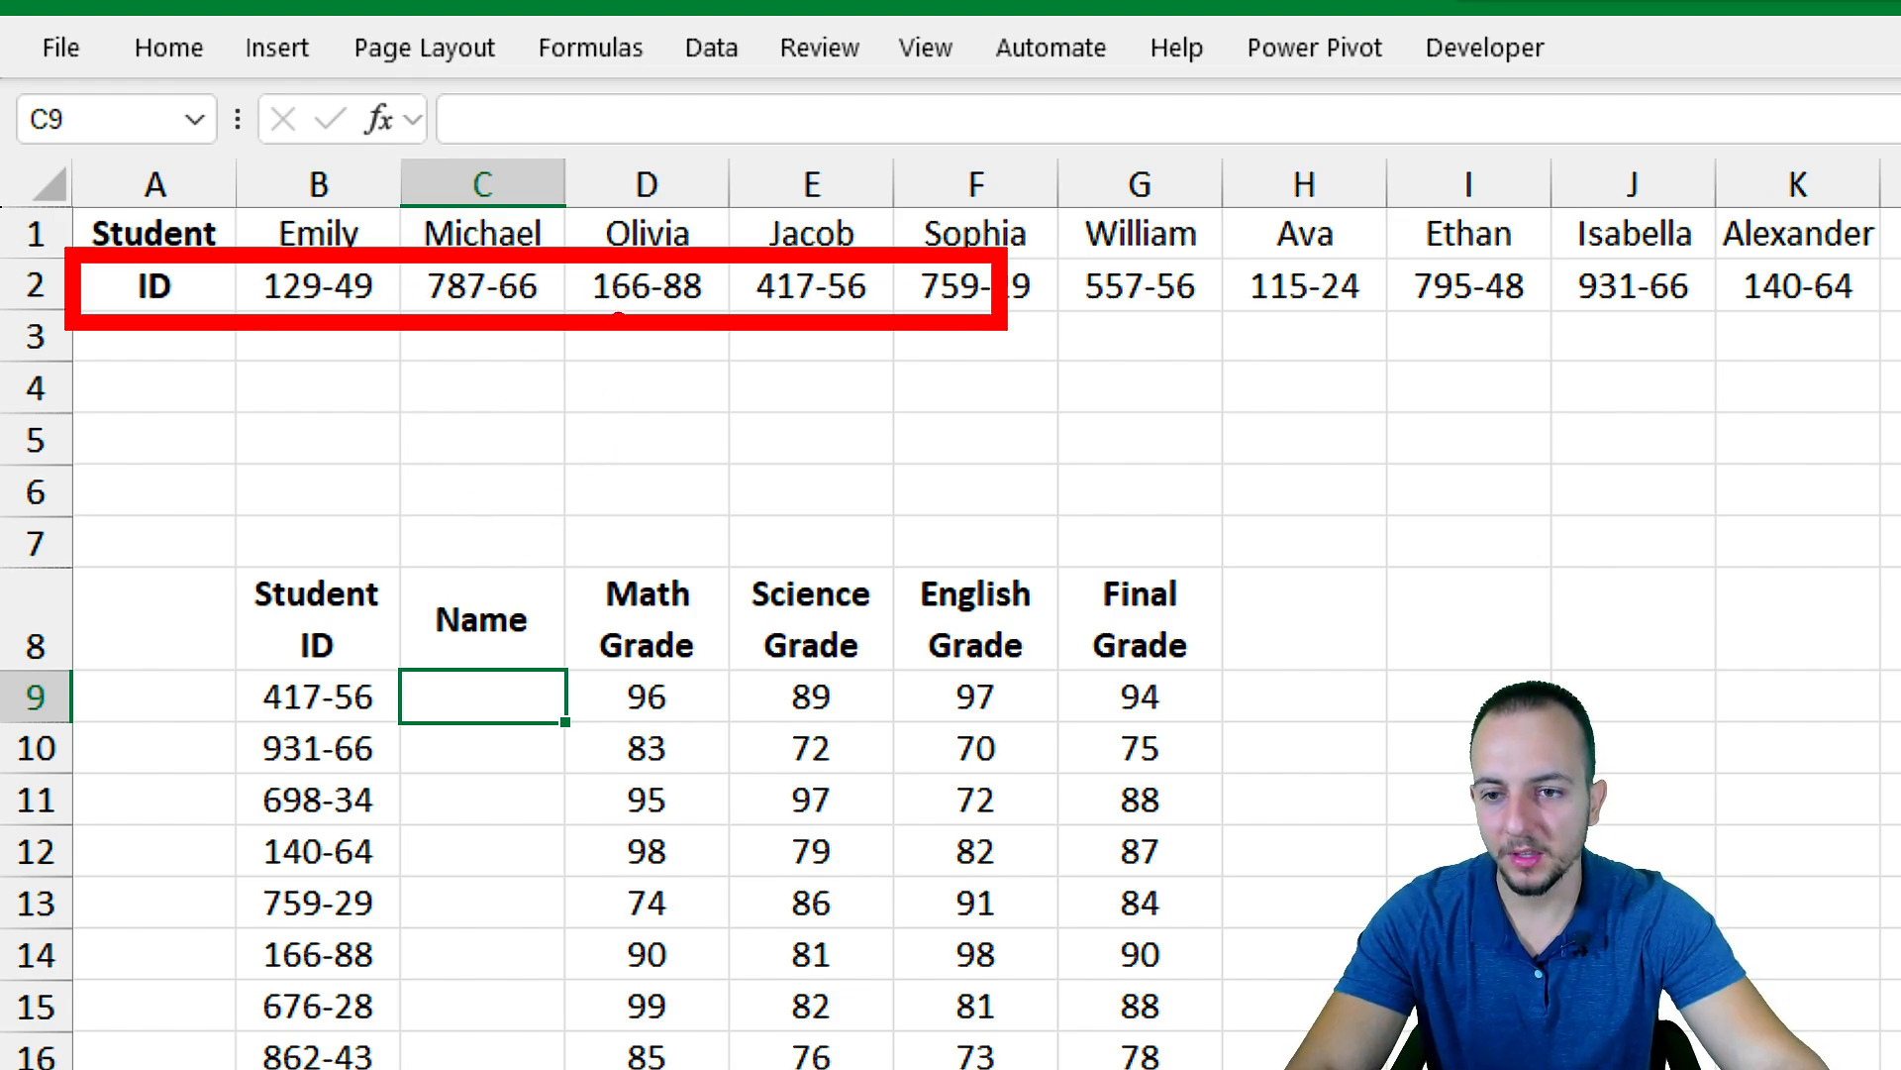
{"action": "left_click_drag", "start_coordinate": [532, 175], "coordinate": [532, 306]}
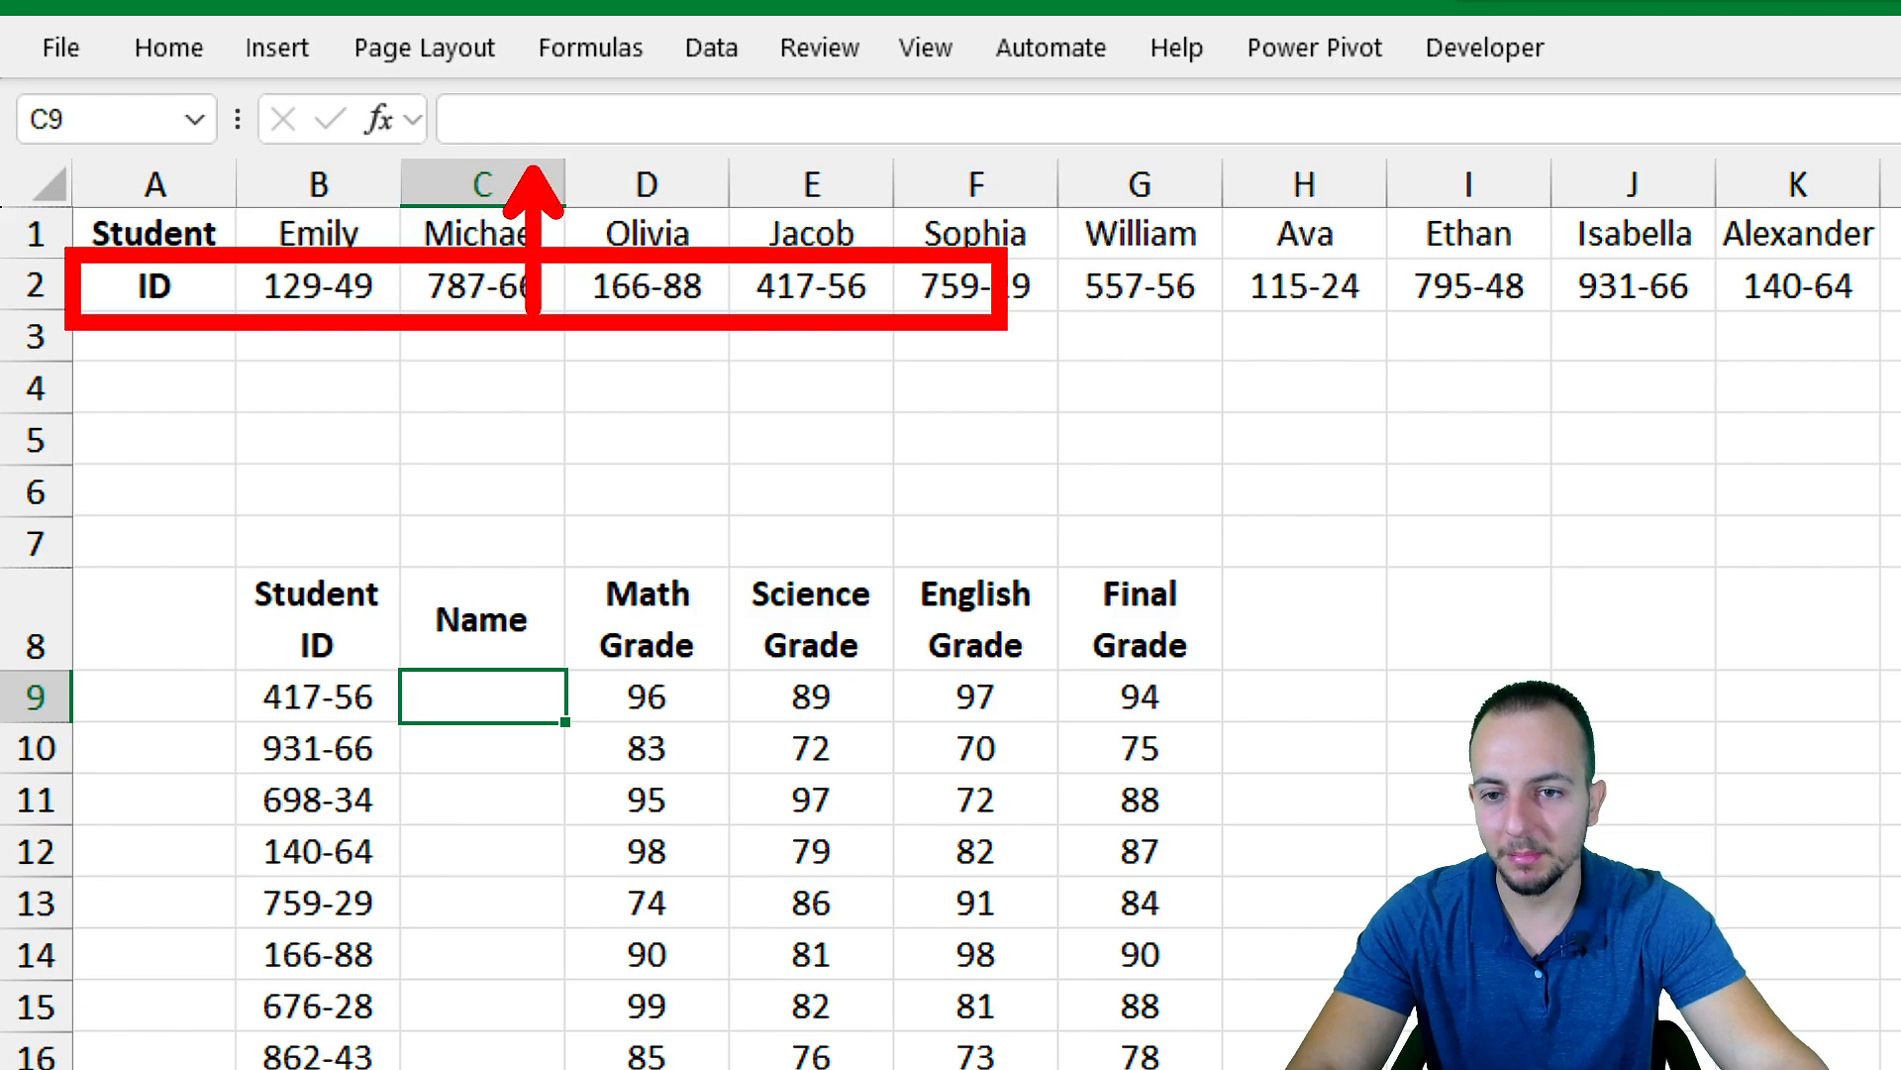
{"action": "left_click_drag", "start_coordinate": [610, 170], "coordinate": [610, 295]}
{"action": "key", "text": "ctrl+z"}
{"action": "key", "text": "ctrl+z"}
{"action": "left_click_drag", "start_coordinate": [545, 432], "coordinate": [544, 309]}
{"action": "left_click_drag", "start_coordinate": [591, 408], "coordinate": [591, 300]}
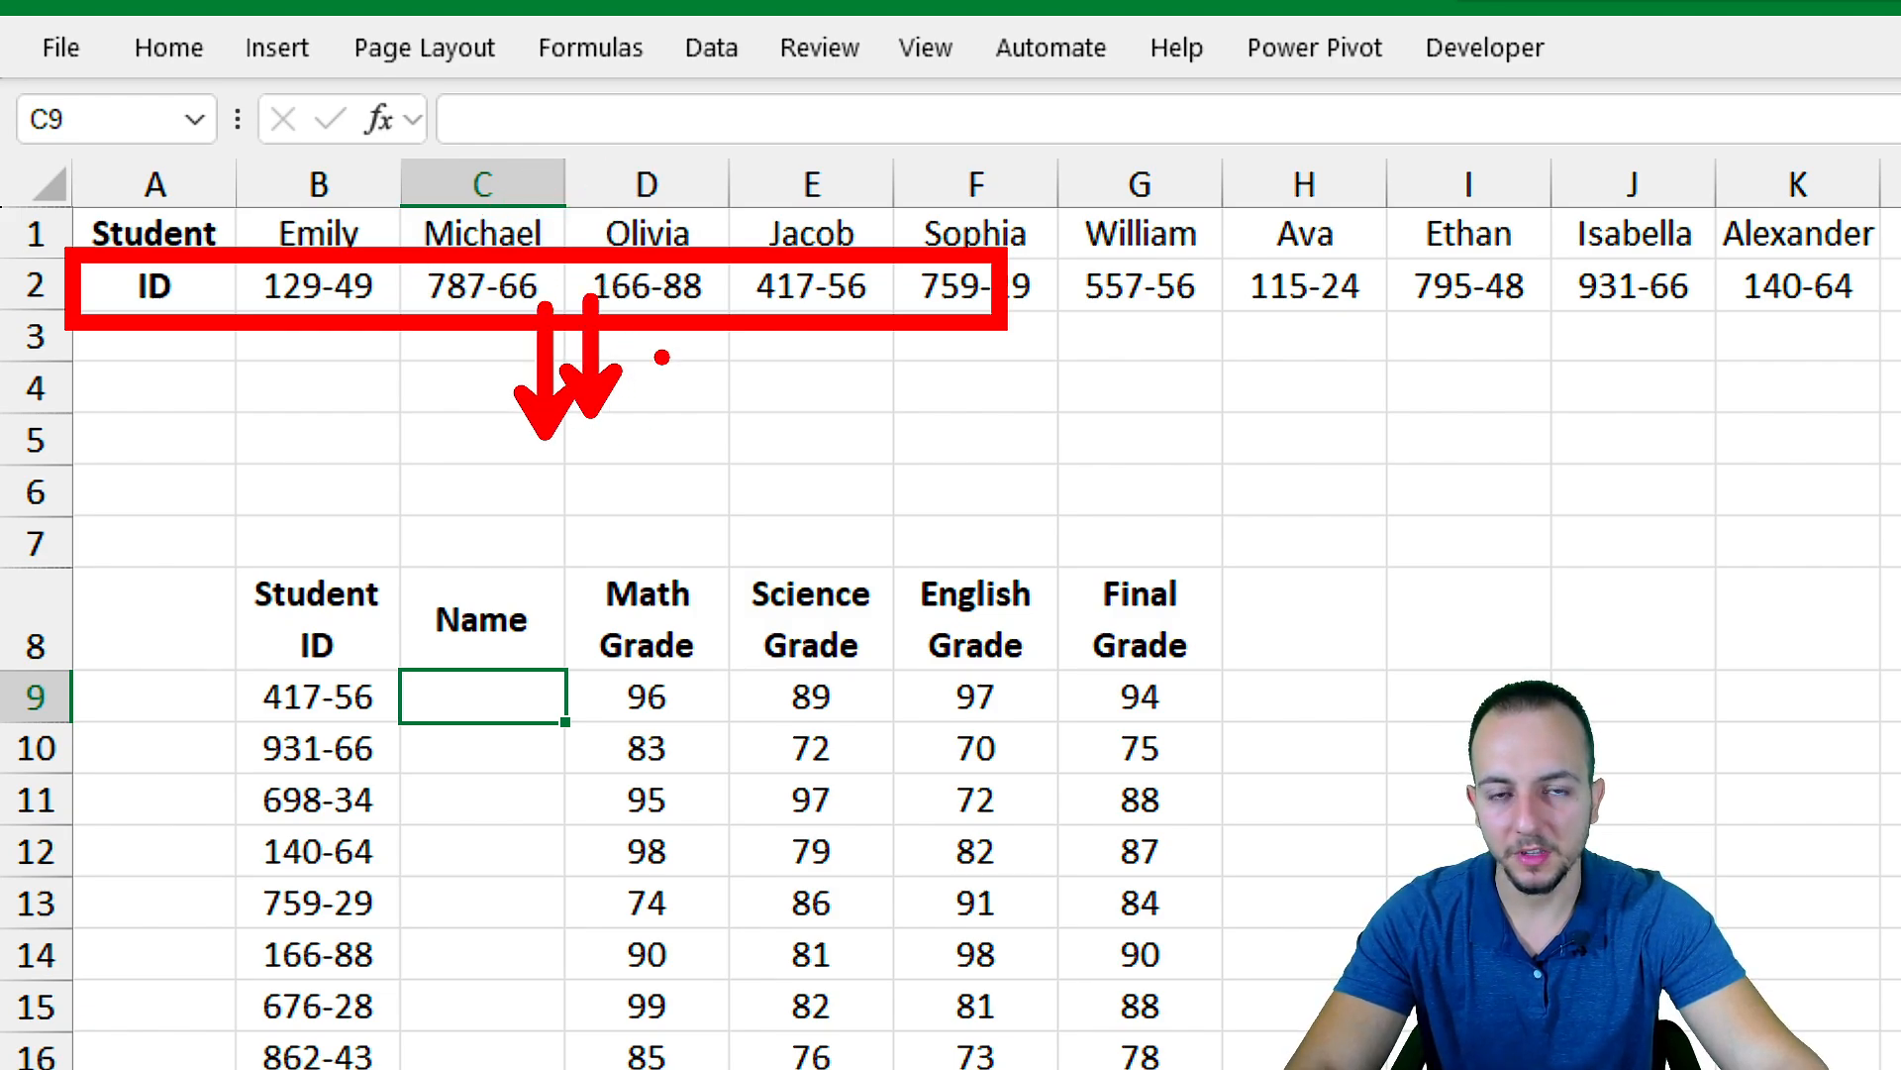
{"action": "key", "text": "ctrl+z"}
{"action": "key", "text": "ctrl+z"}
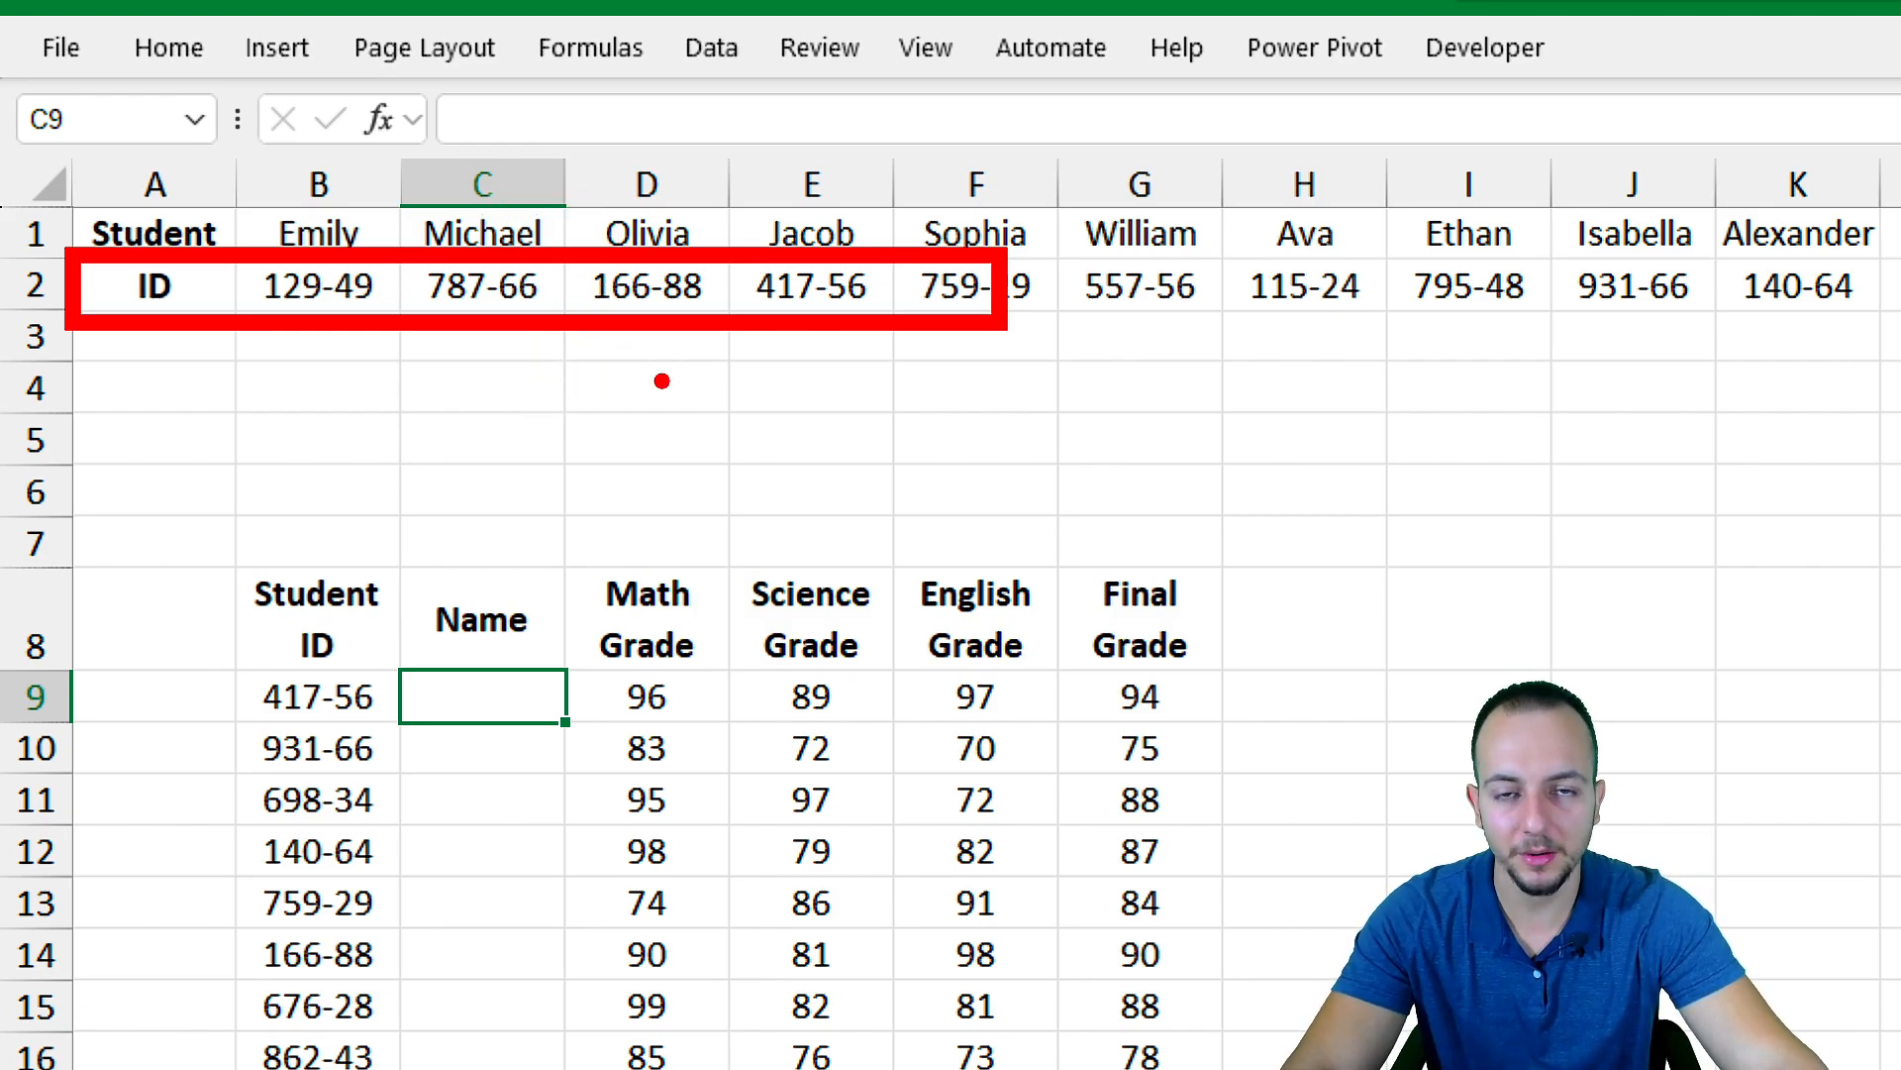
{"action": "key", "text": "Escape"}
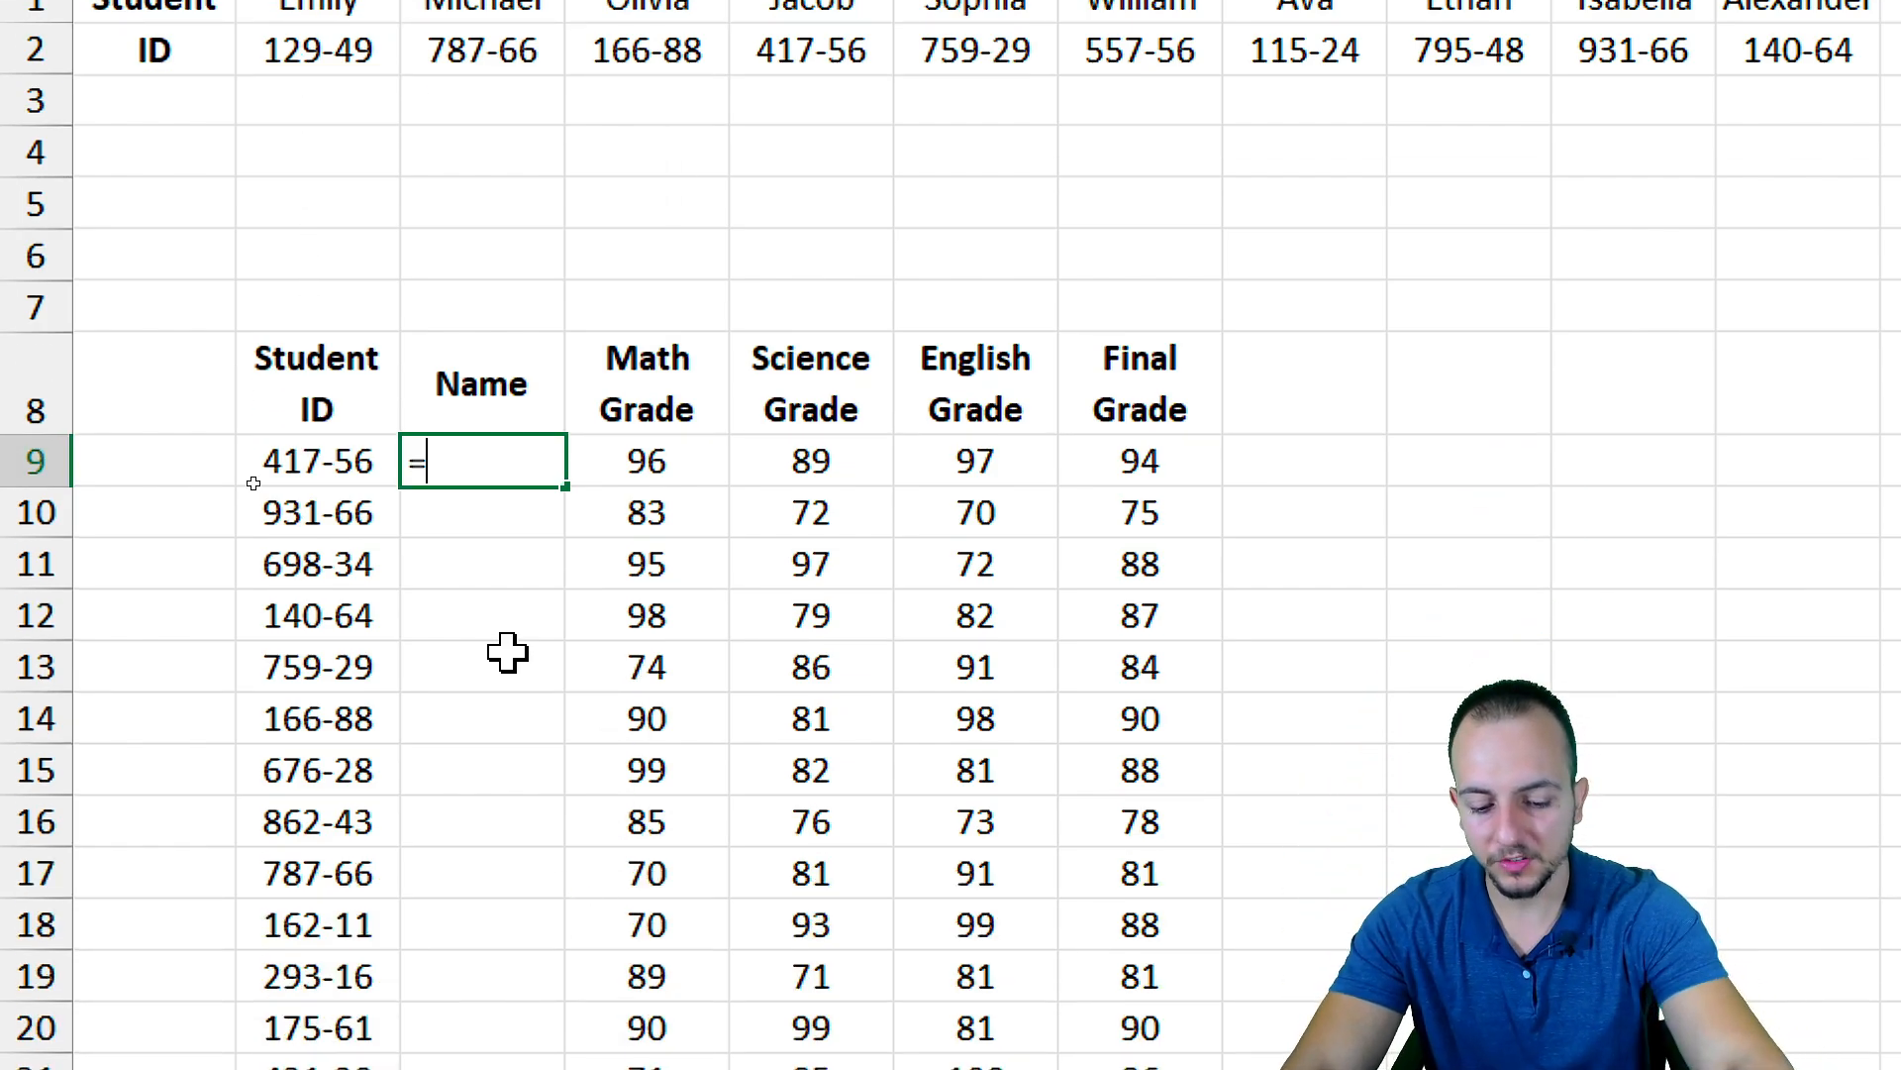
Enter an XLOOKUP formula in C9 that looks up B9 in row 2 and returns the student name from row 1
{"action": "type", "text": "xlo"}
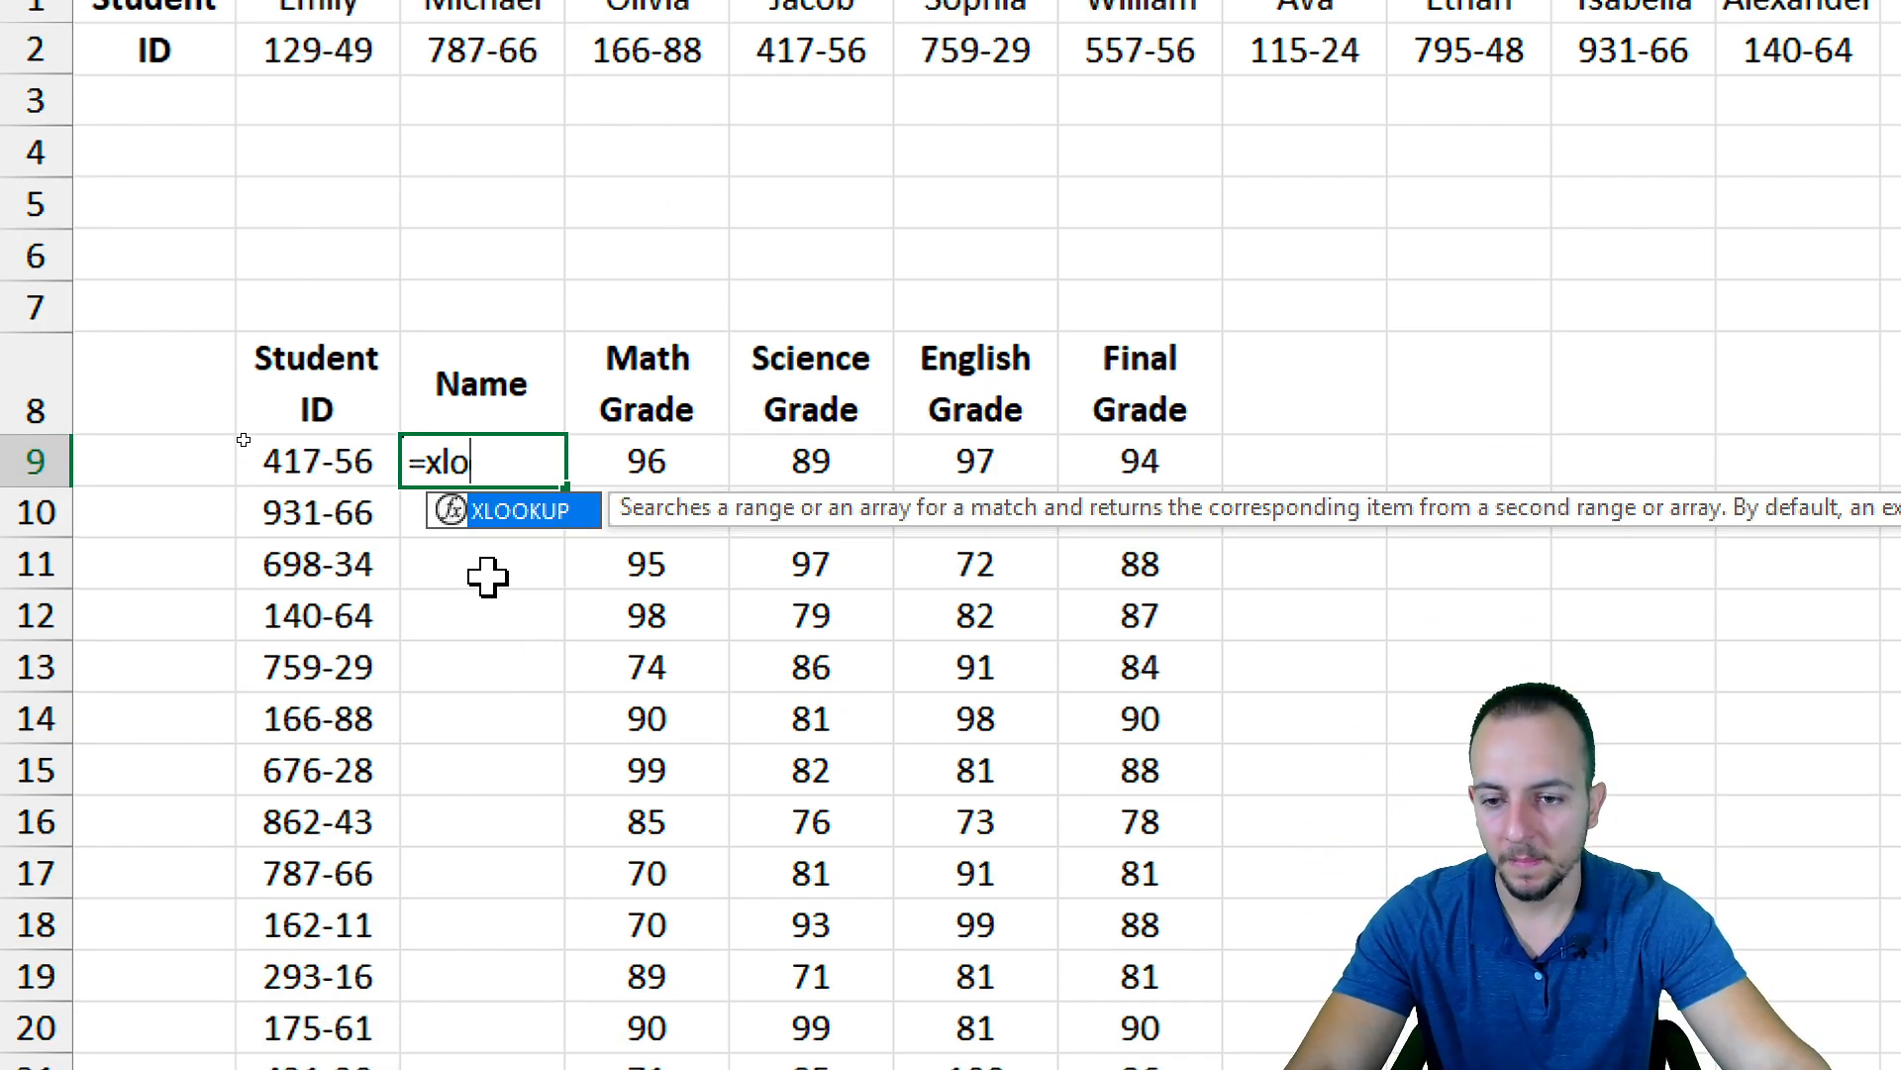
{"action": "double_click", "coordinate": [520, 521]}
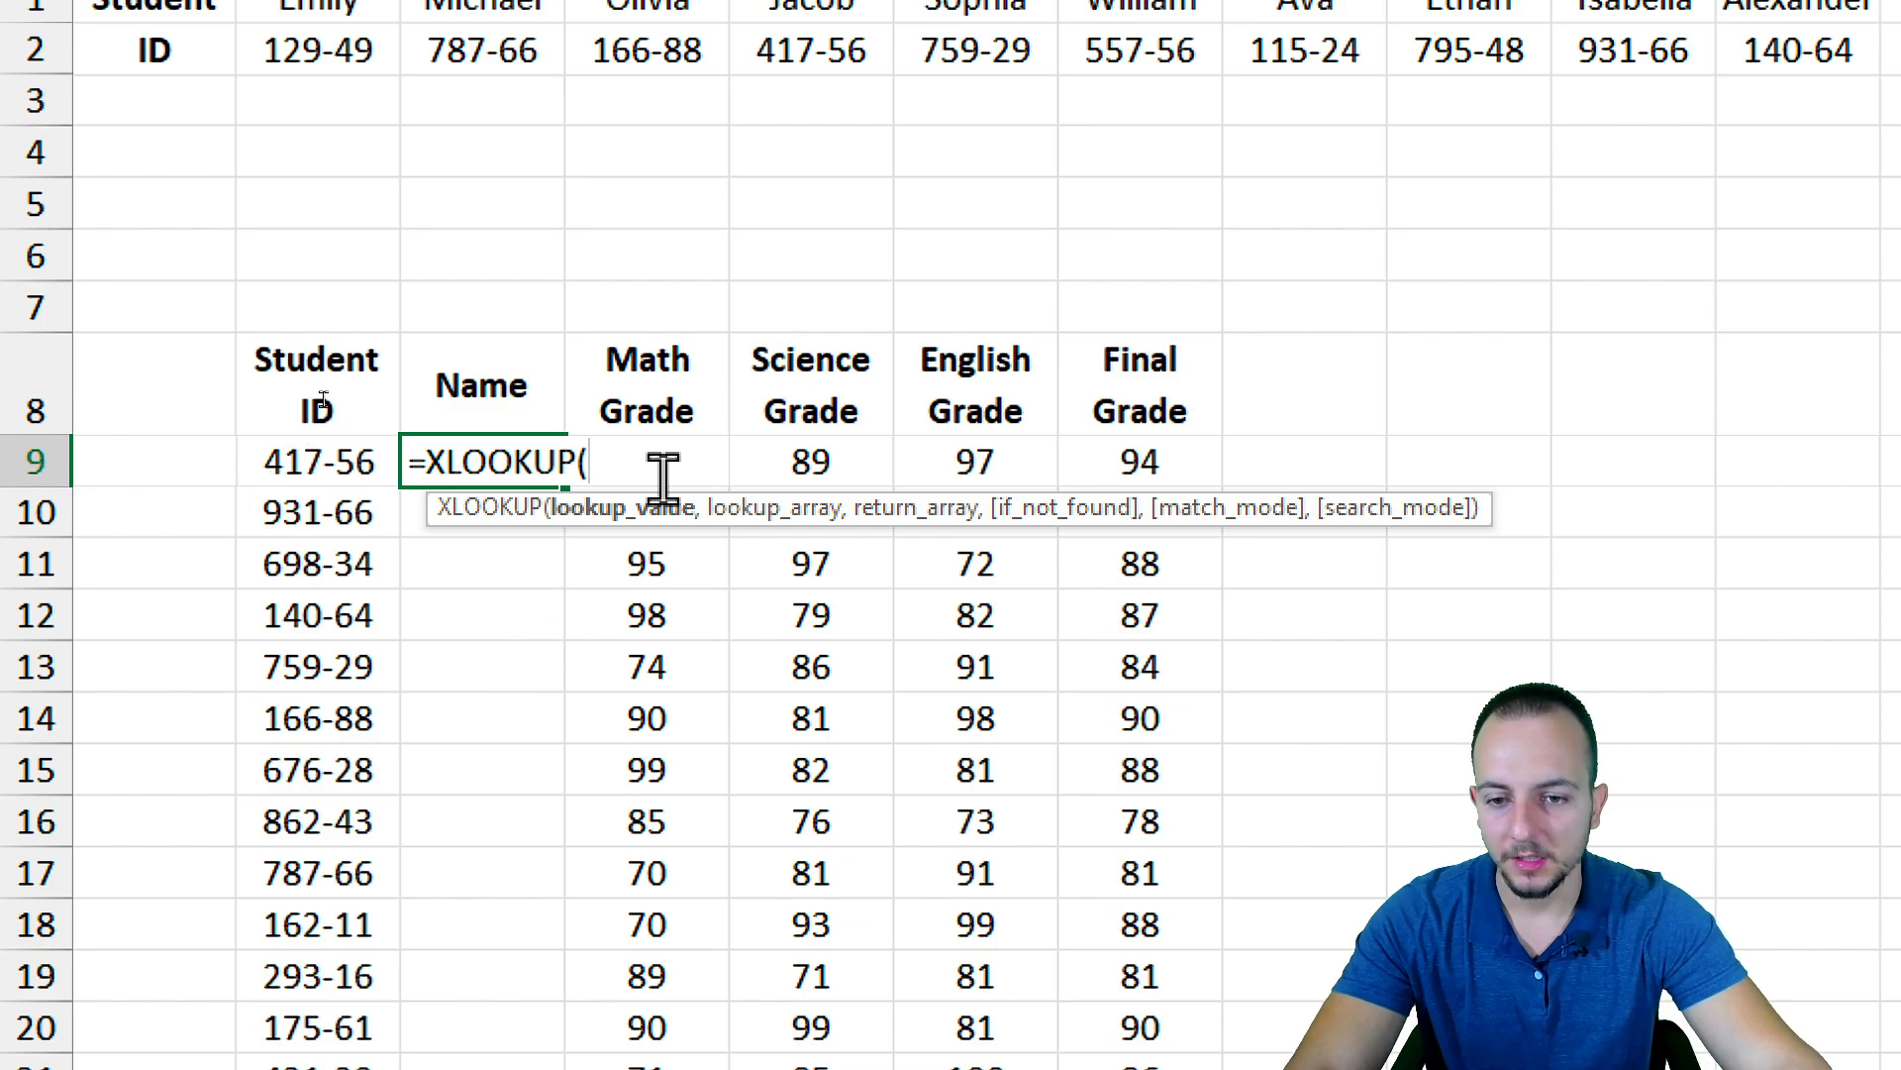
{"action": "left_click", "coordinate": [307, 461]}
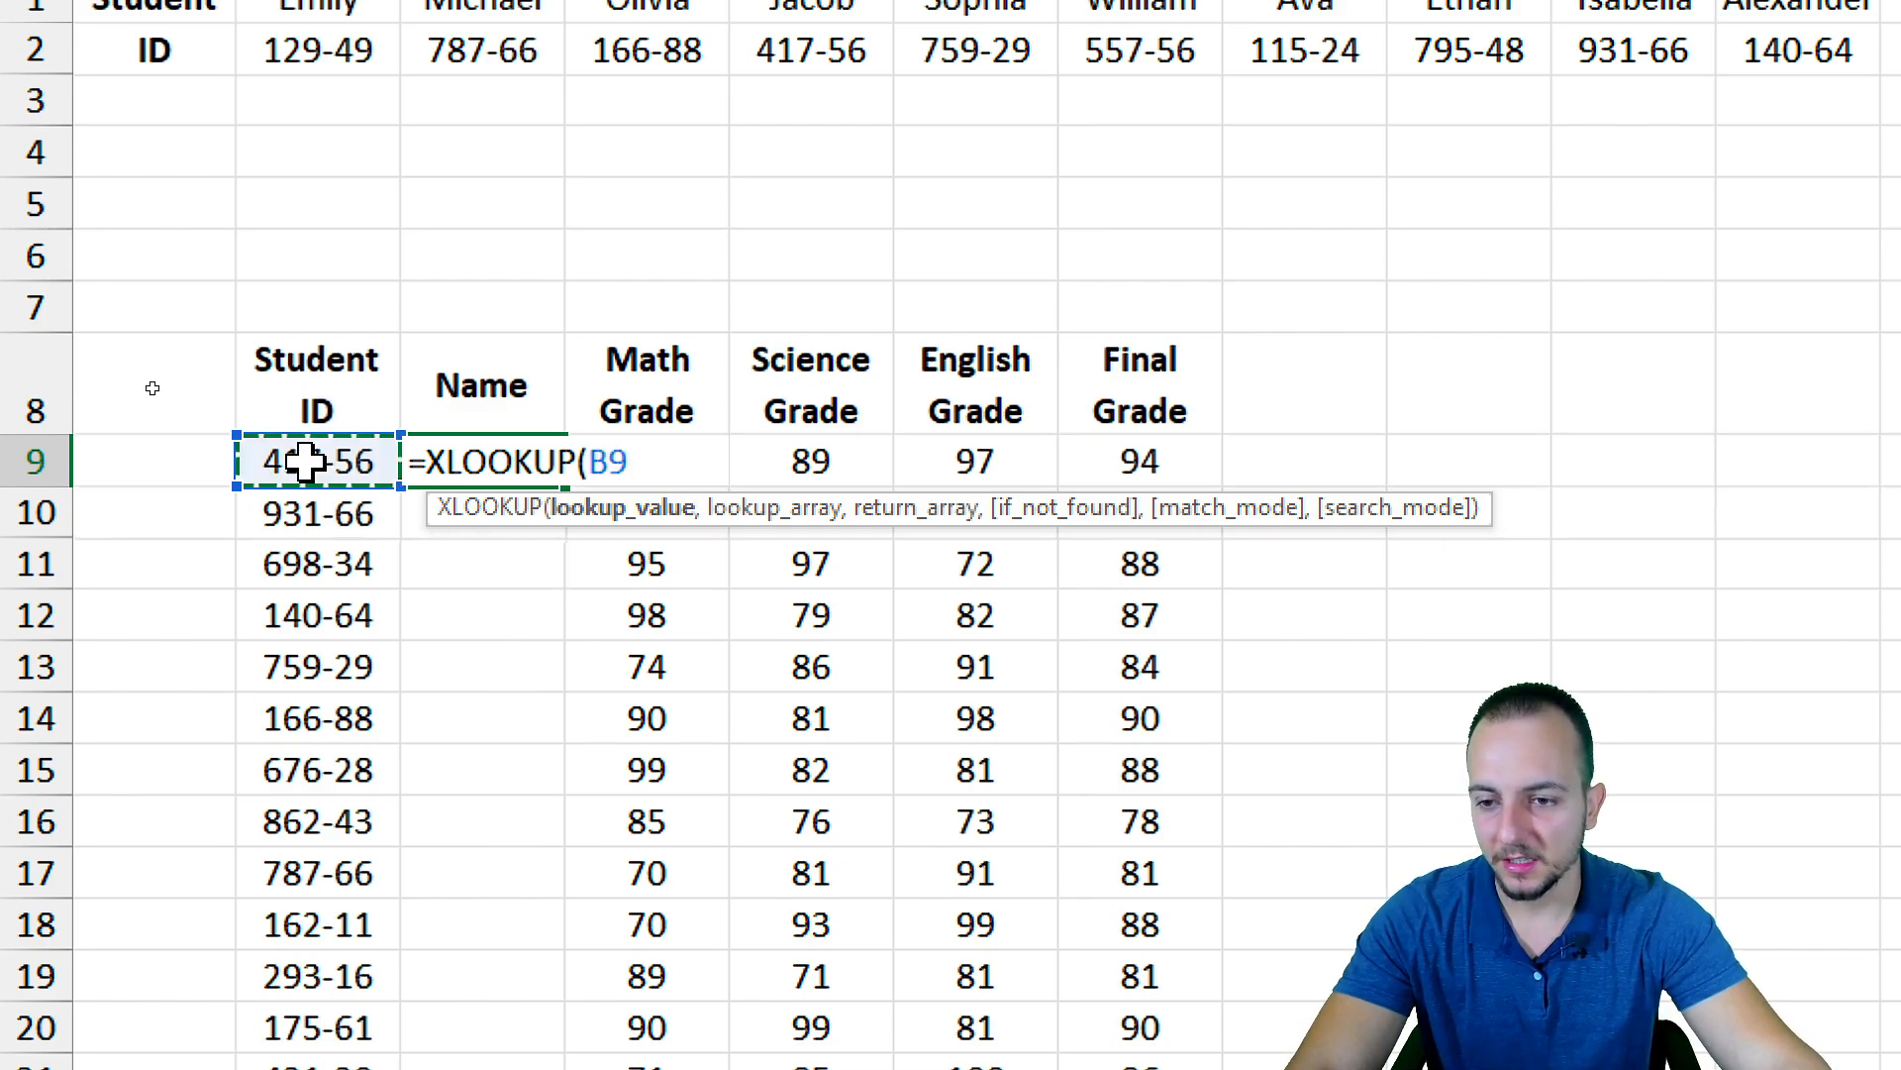
{"action": "type", "text": ","}
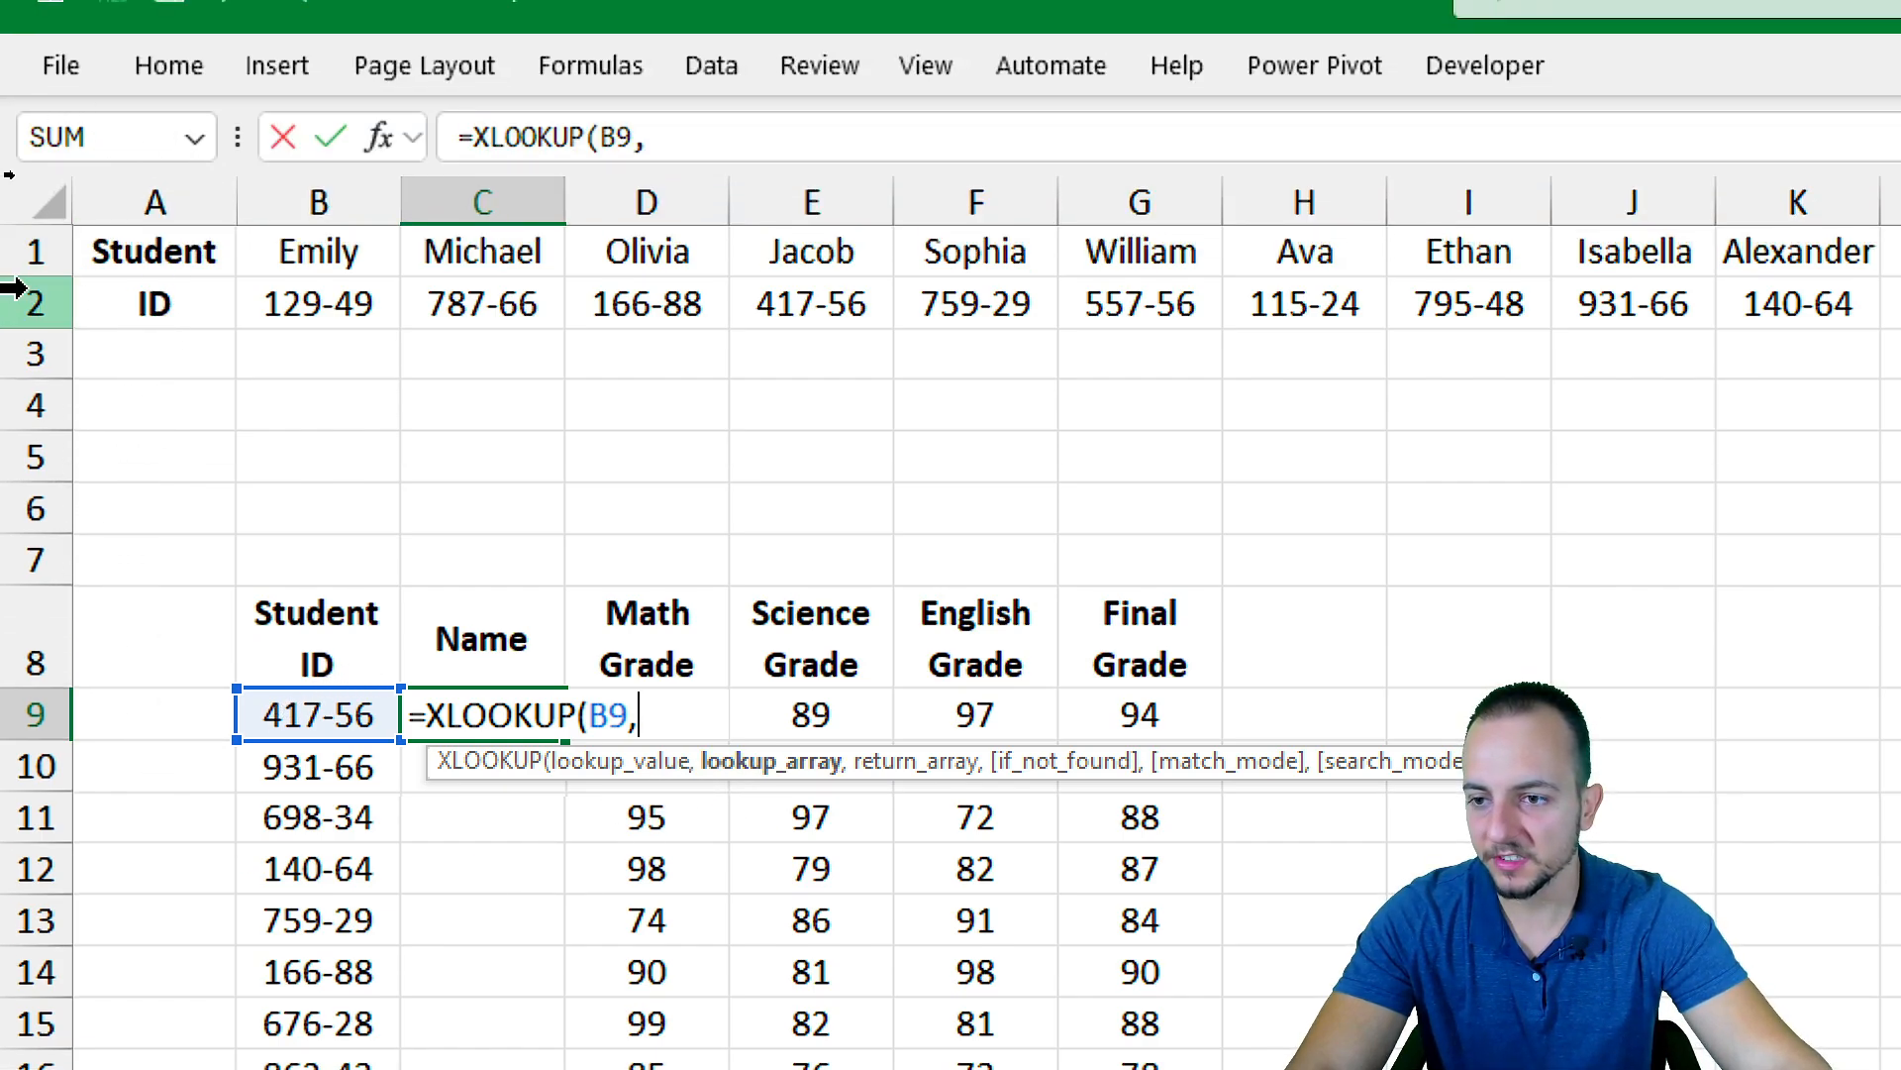
{"action": "left_click", "coordinate": [24, 39]}
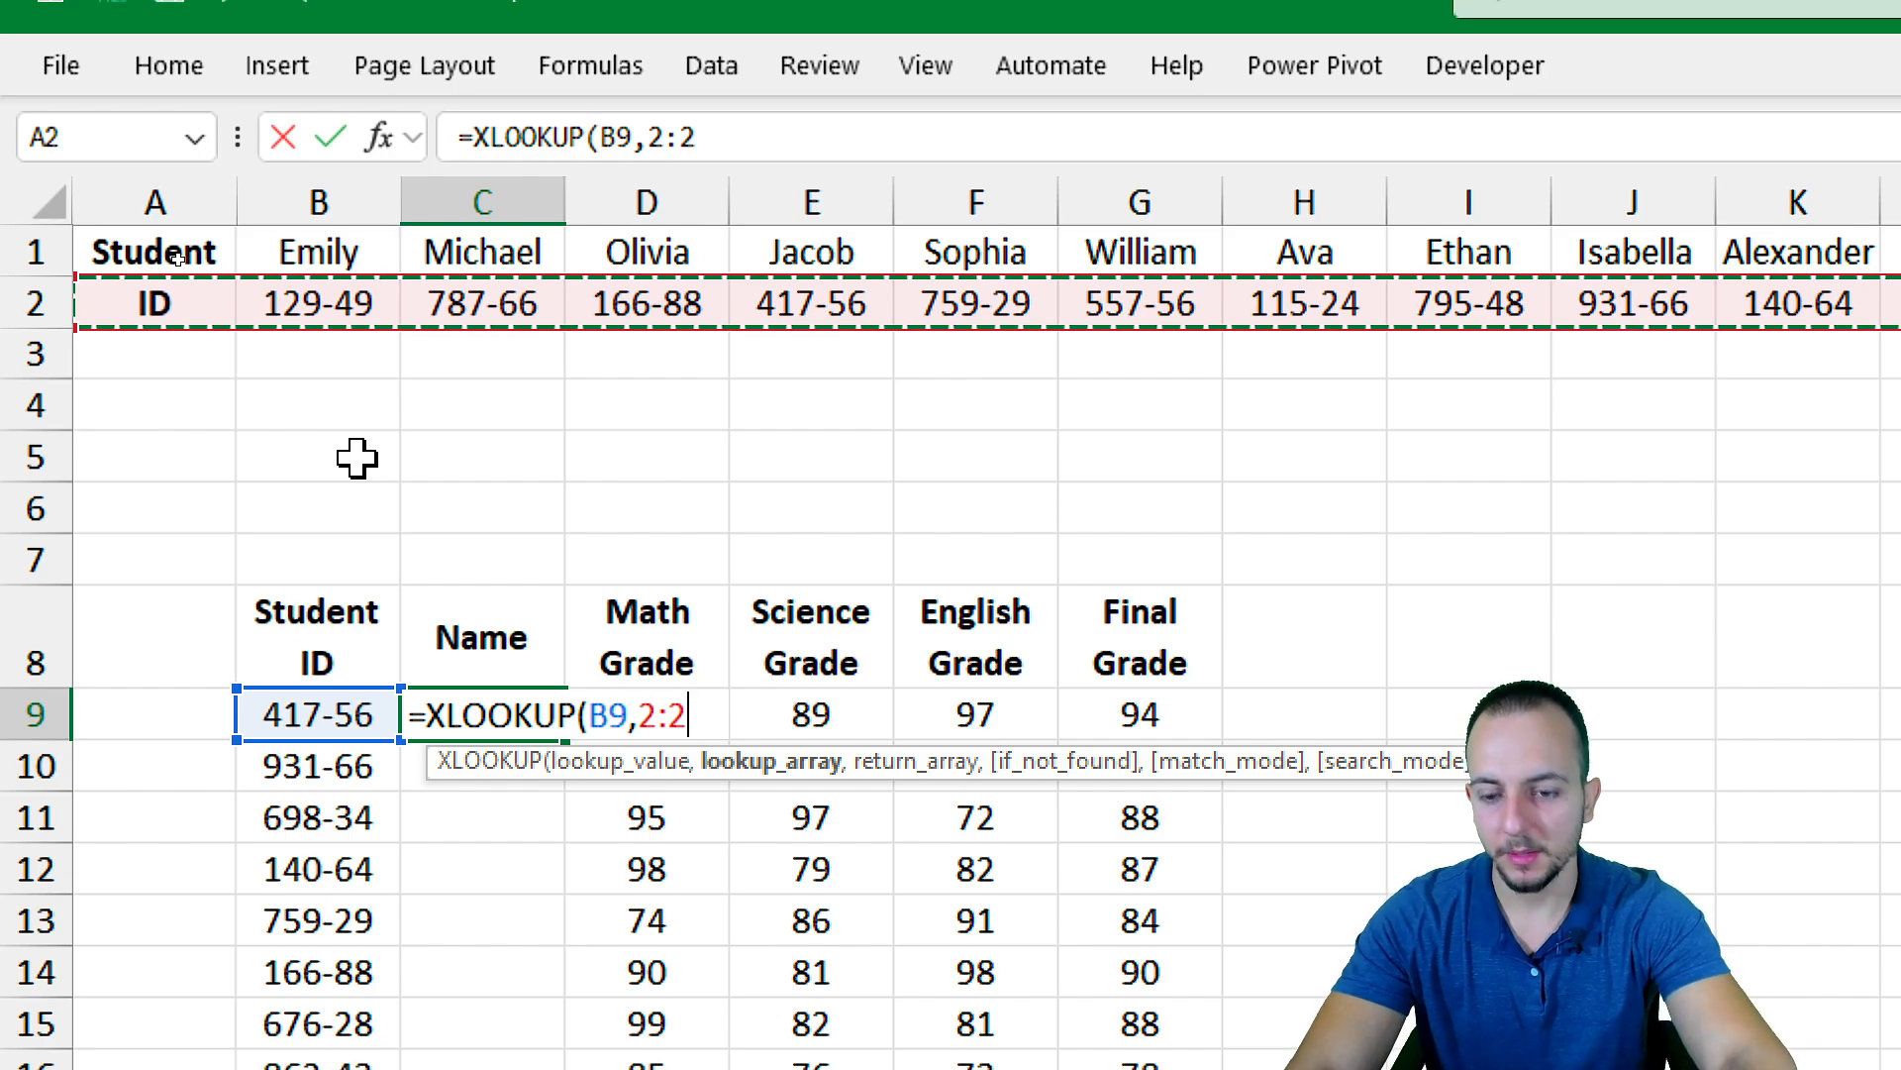
{"action": "type", "text": ","}
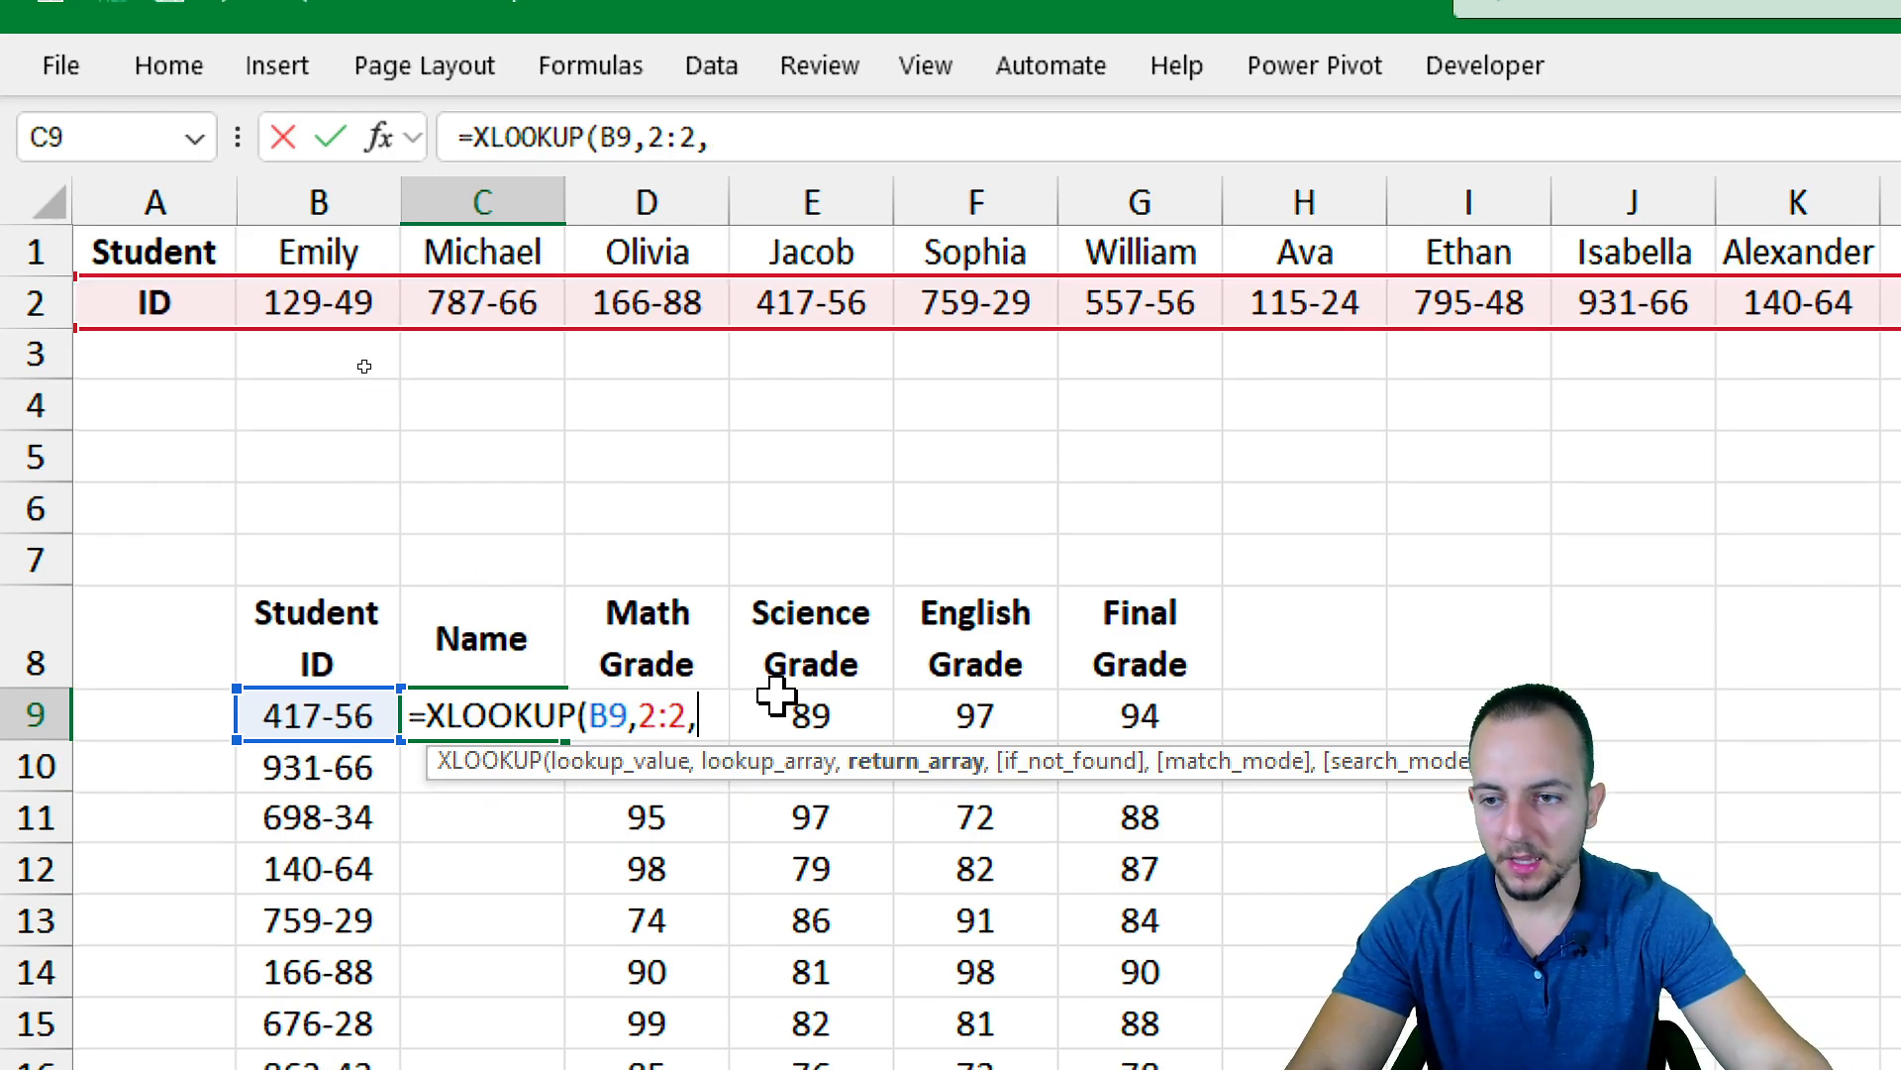
{"action": "left_click", "coordinate": [32, 248]}
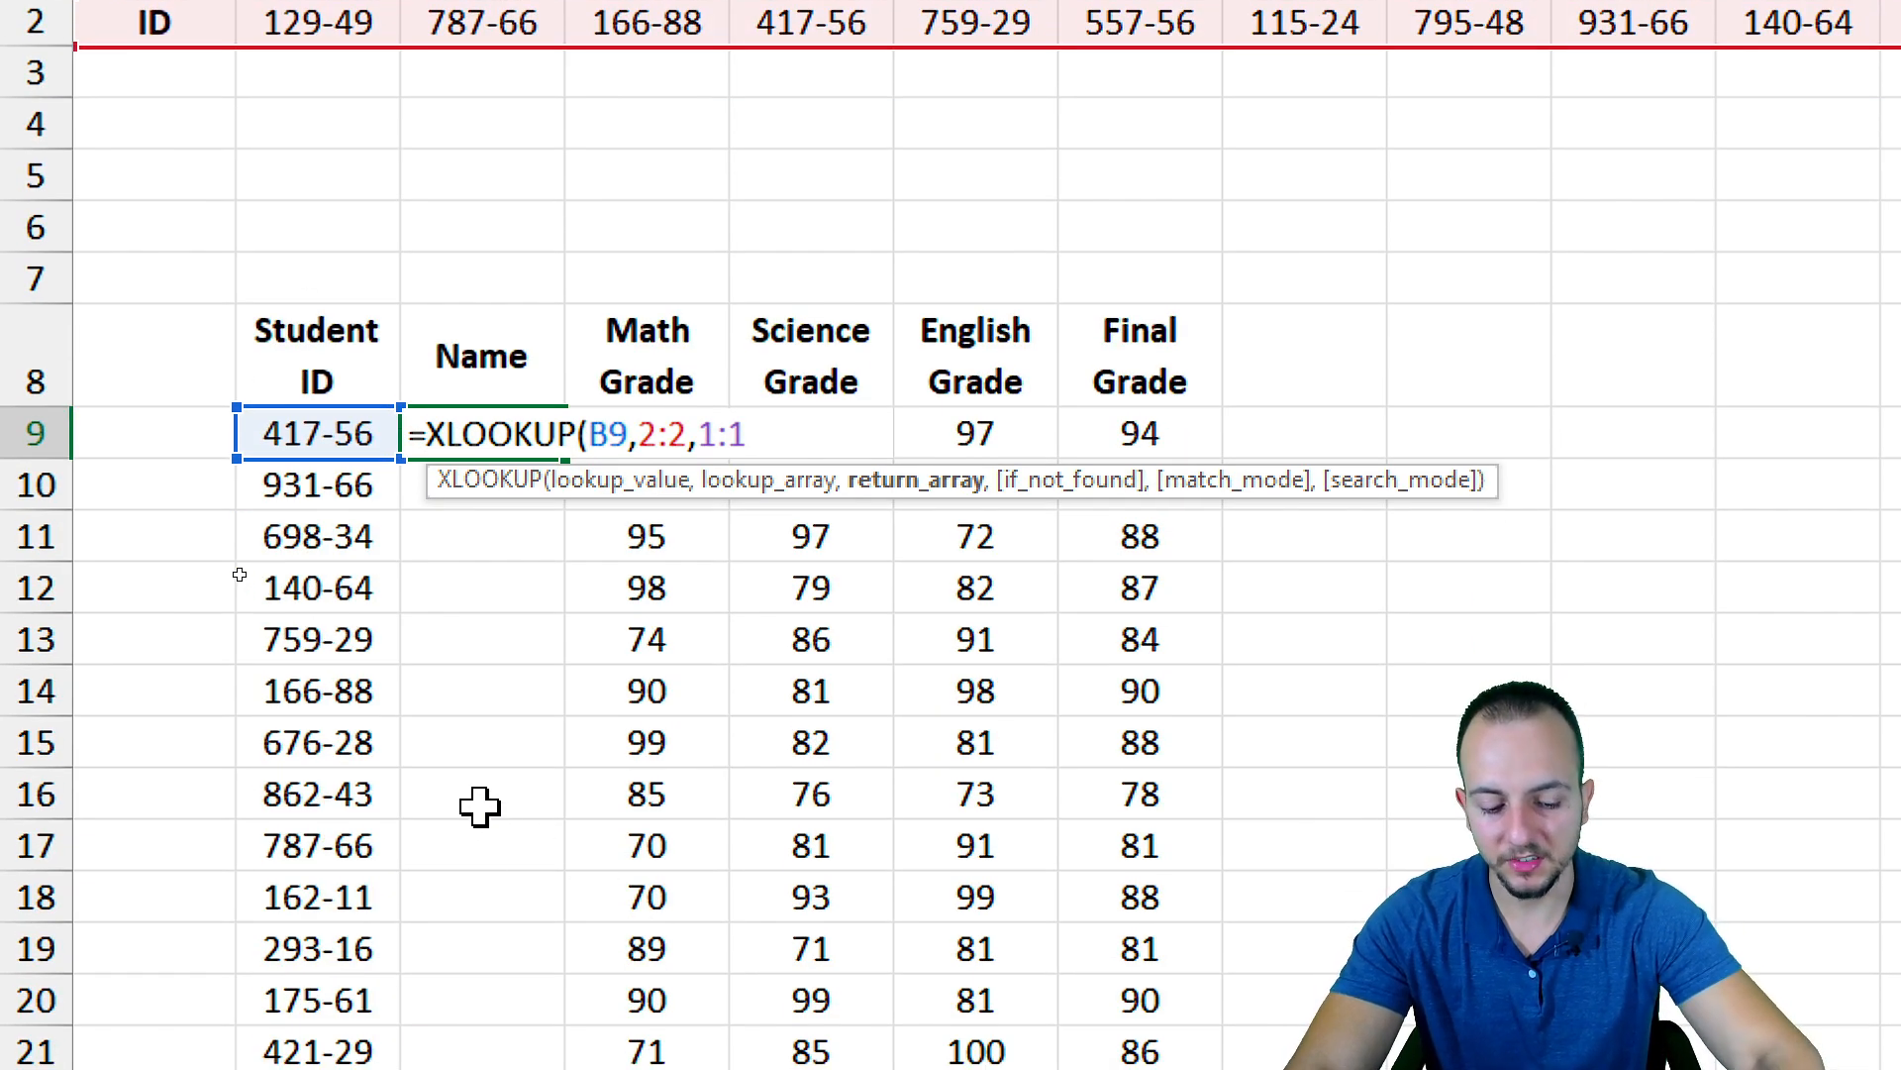
{"action": "key", "text": "Return"}
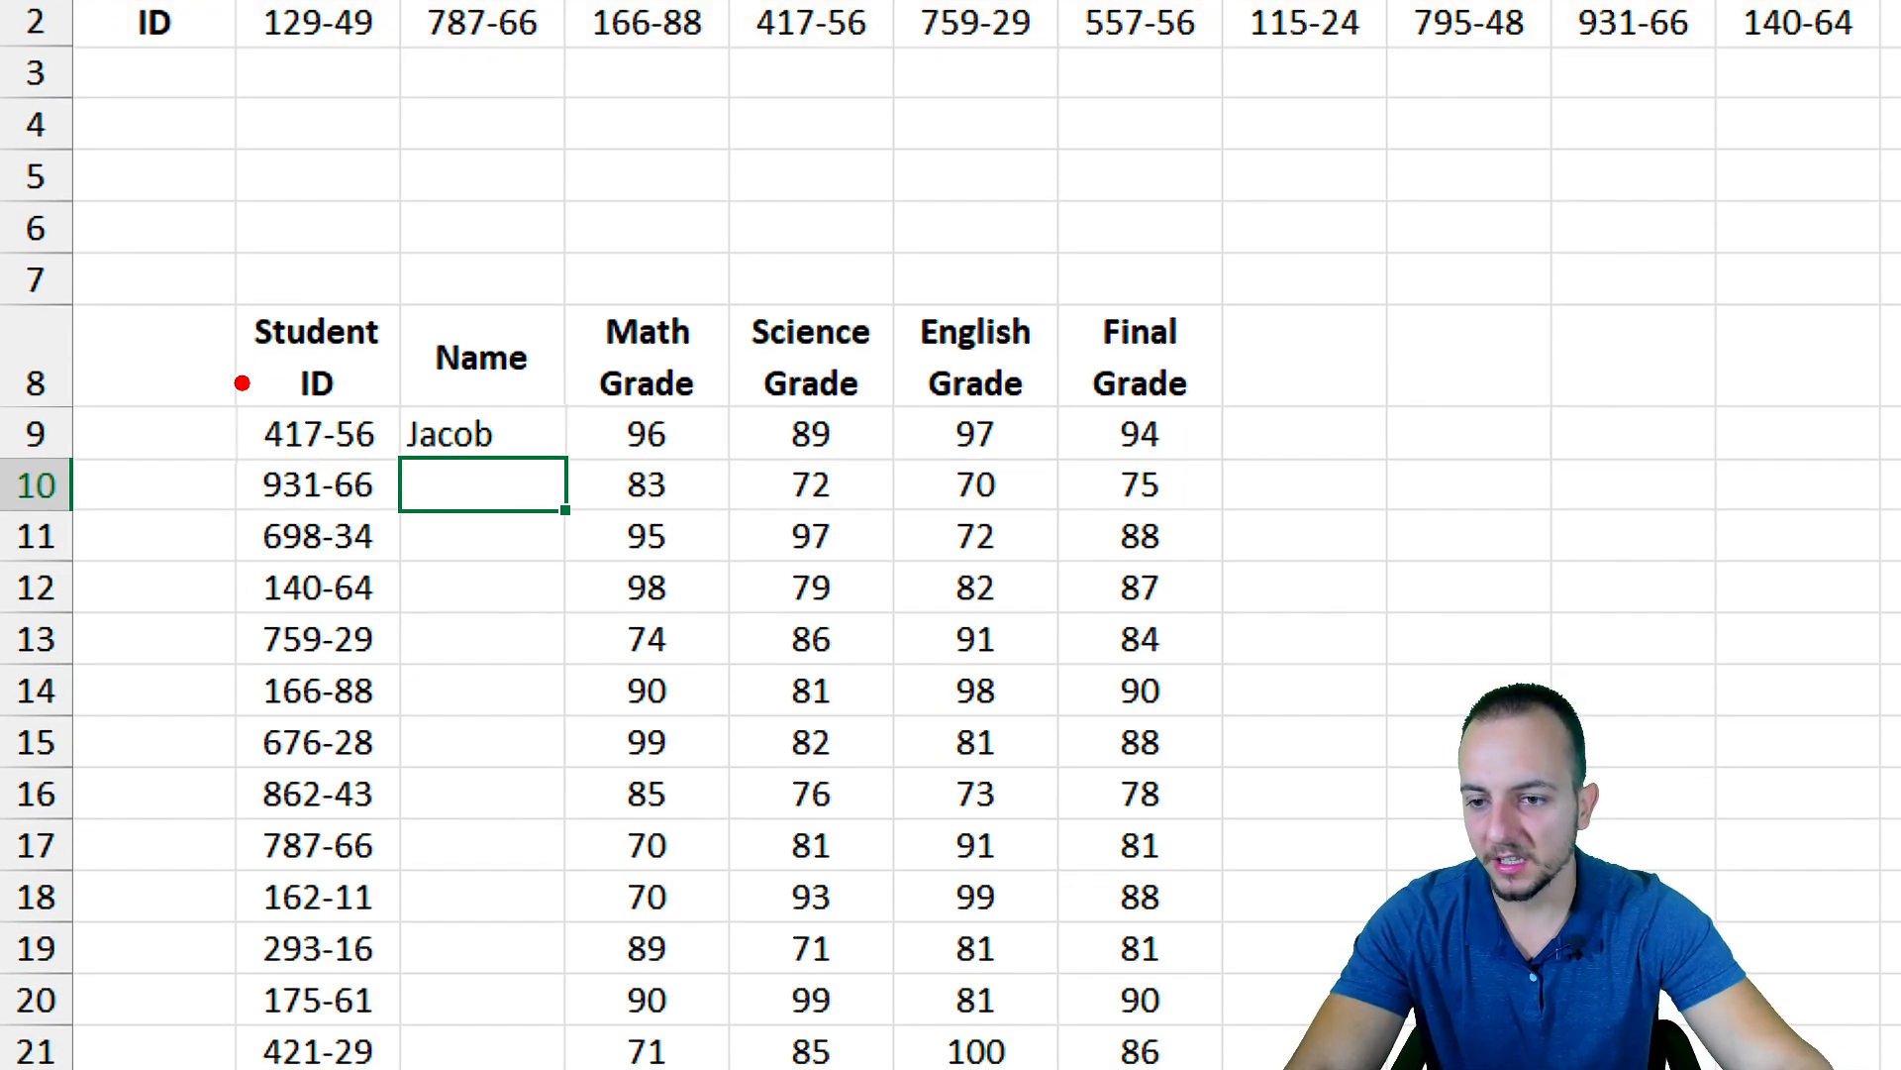
{"action": "mouse_move", "coordinate": [241, 386]}
{"action": "left_mouse_down"}
{"action": "mouse_move", "coordinate": [399, 471]}
{"action": "mouse_move", "coordinate": [426, 530]}
{"action": "mouse_move", "coordinate": [484, 510]}
{"action": "left_mouse_up"}
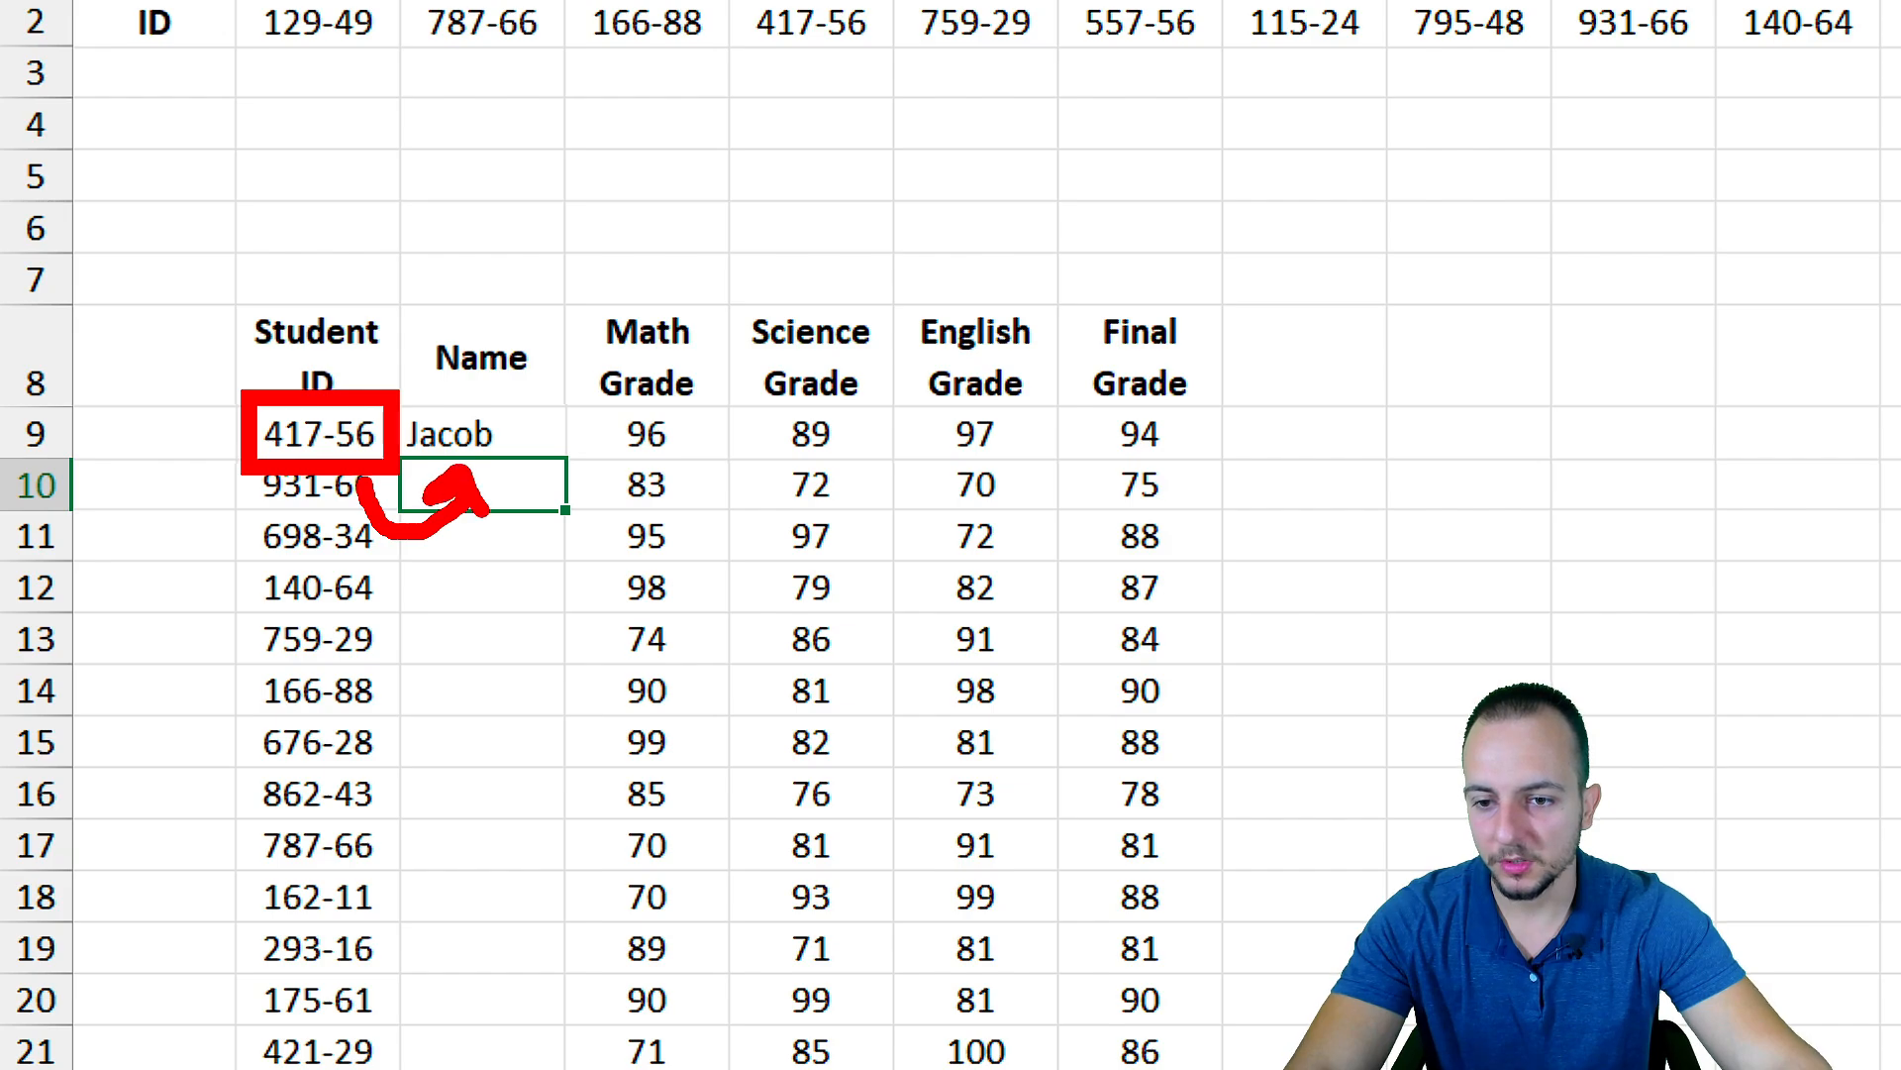
{"action": "key", "text": "Escape"}
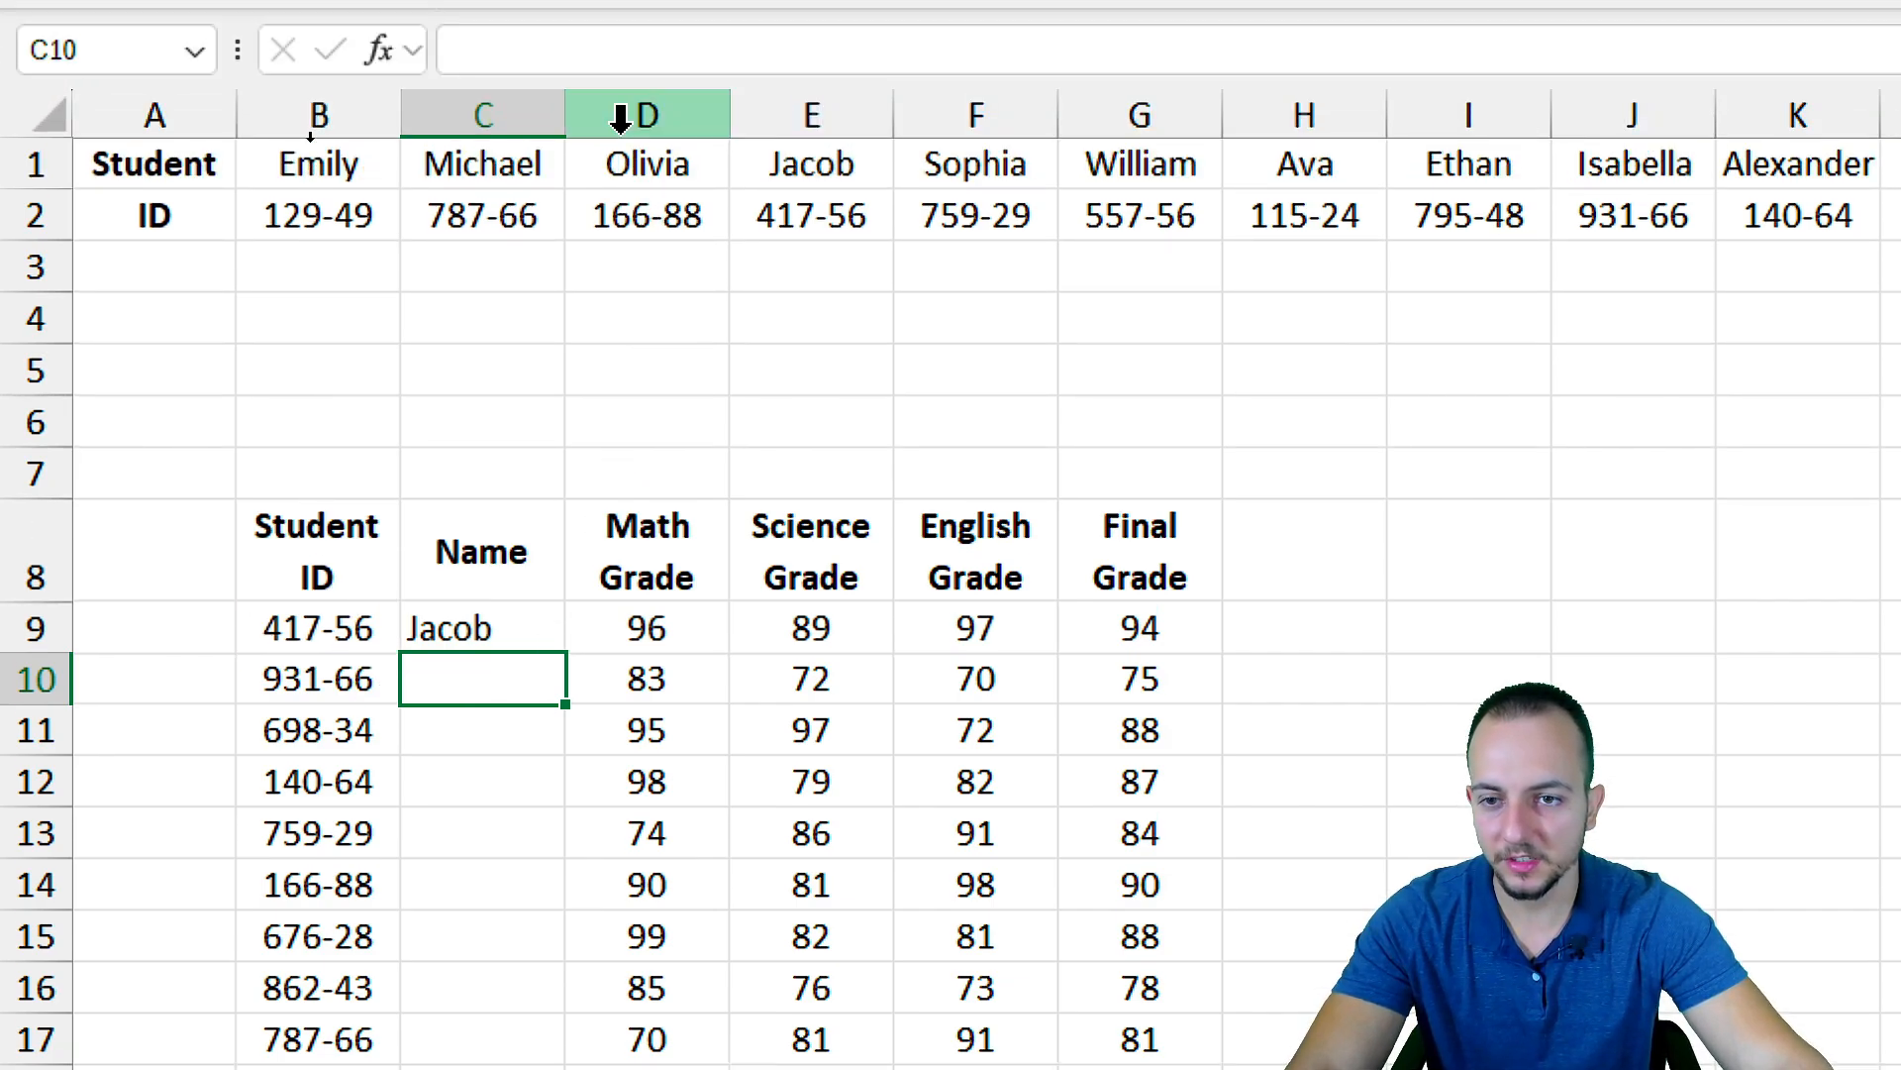
Fill the C9 formula with its relative row references down the Name column
{"action": "left_click", "coordinate": [453, 634]}
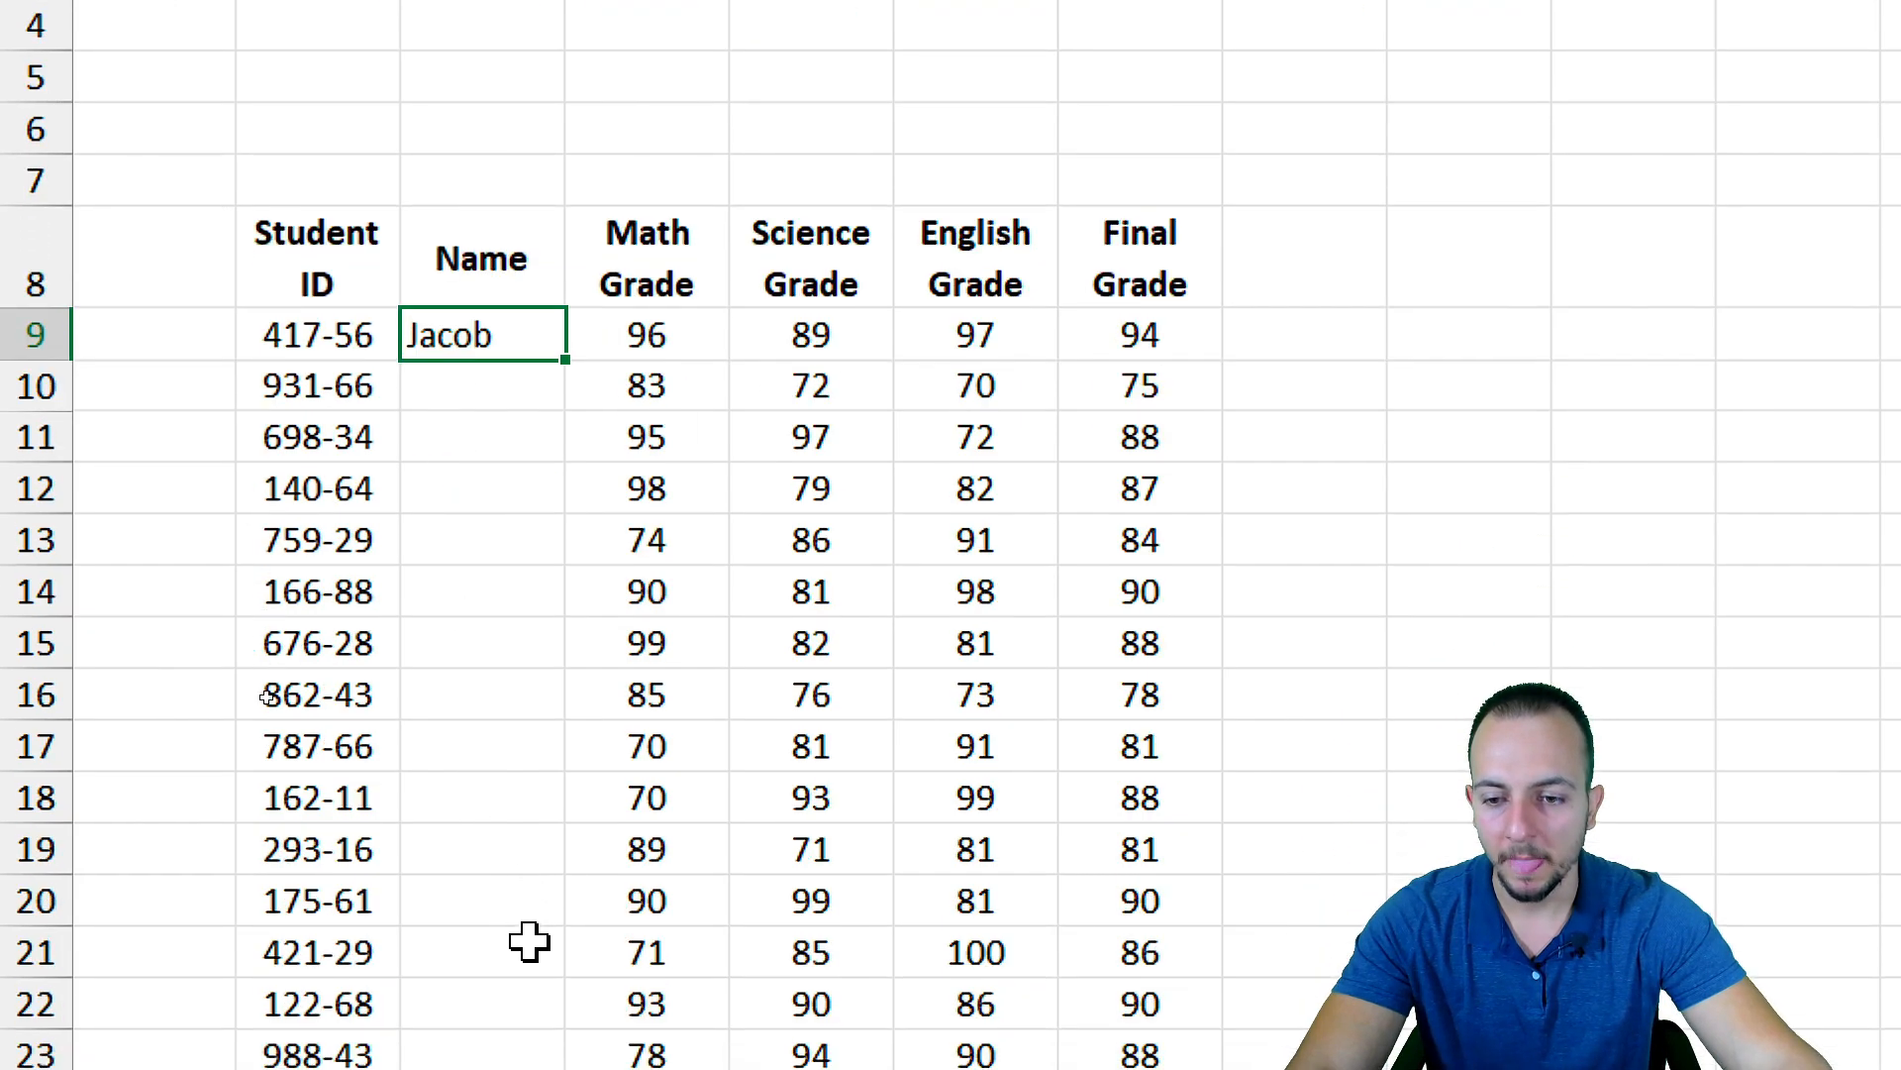
{"action": "scroll", "coordinate": [557, 935], "scroll_direction": "down", "scroll_amount": 1}
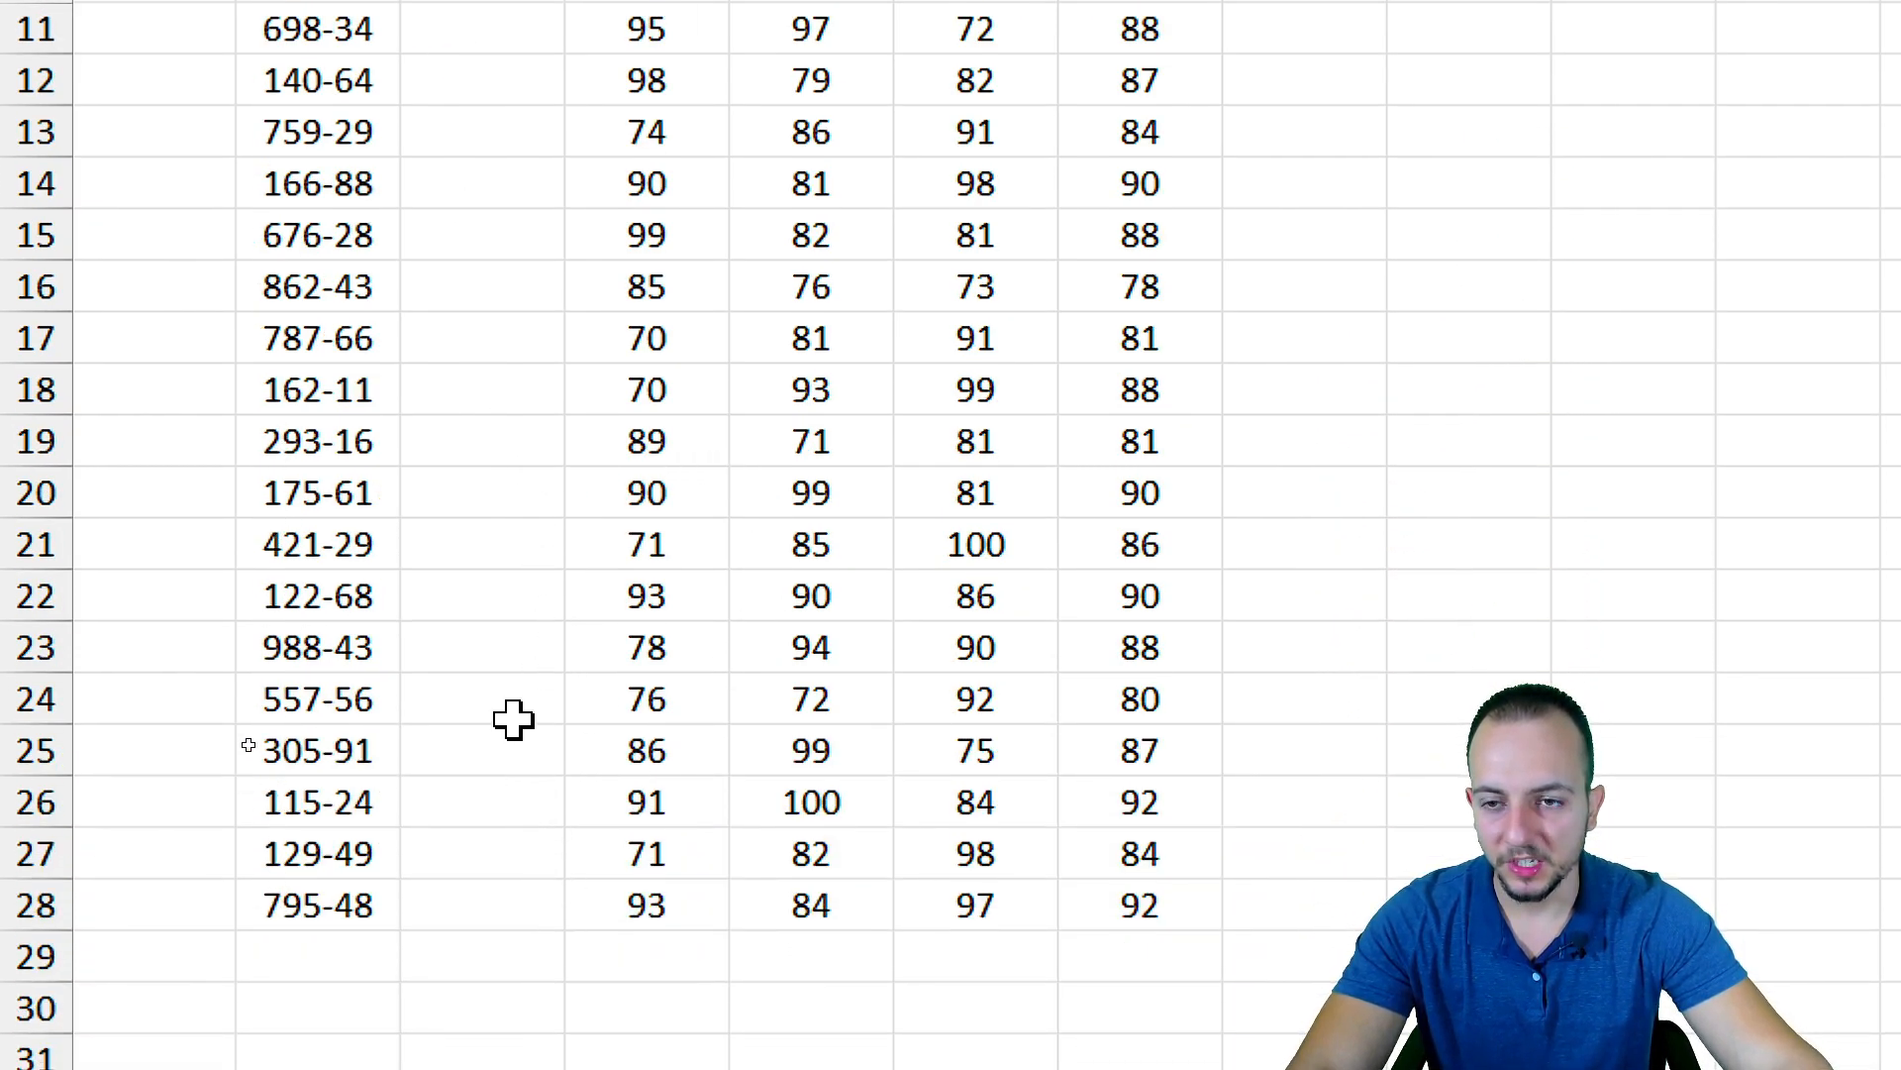
{"action": "scroll", "coordinate": [514, 718], "scroll_direction": "up", "scroll_amount": 2}
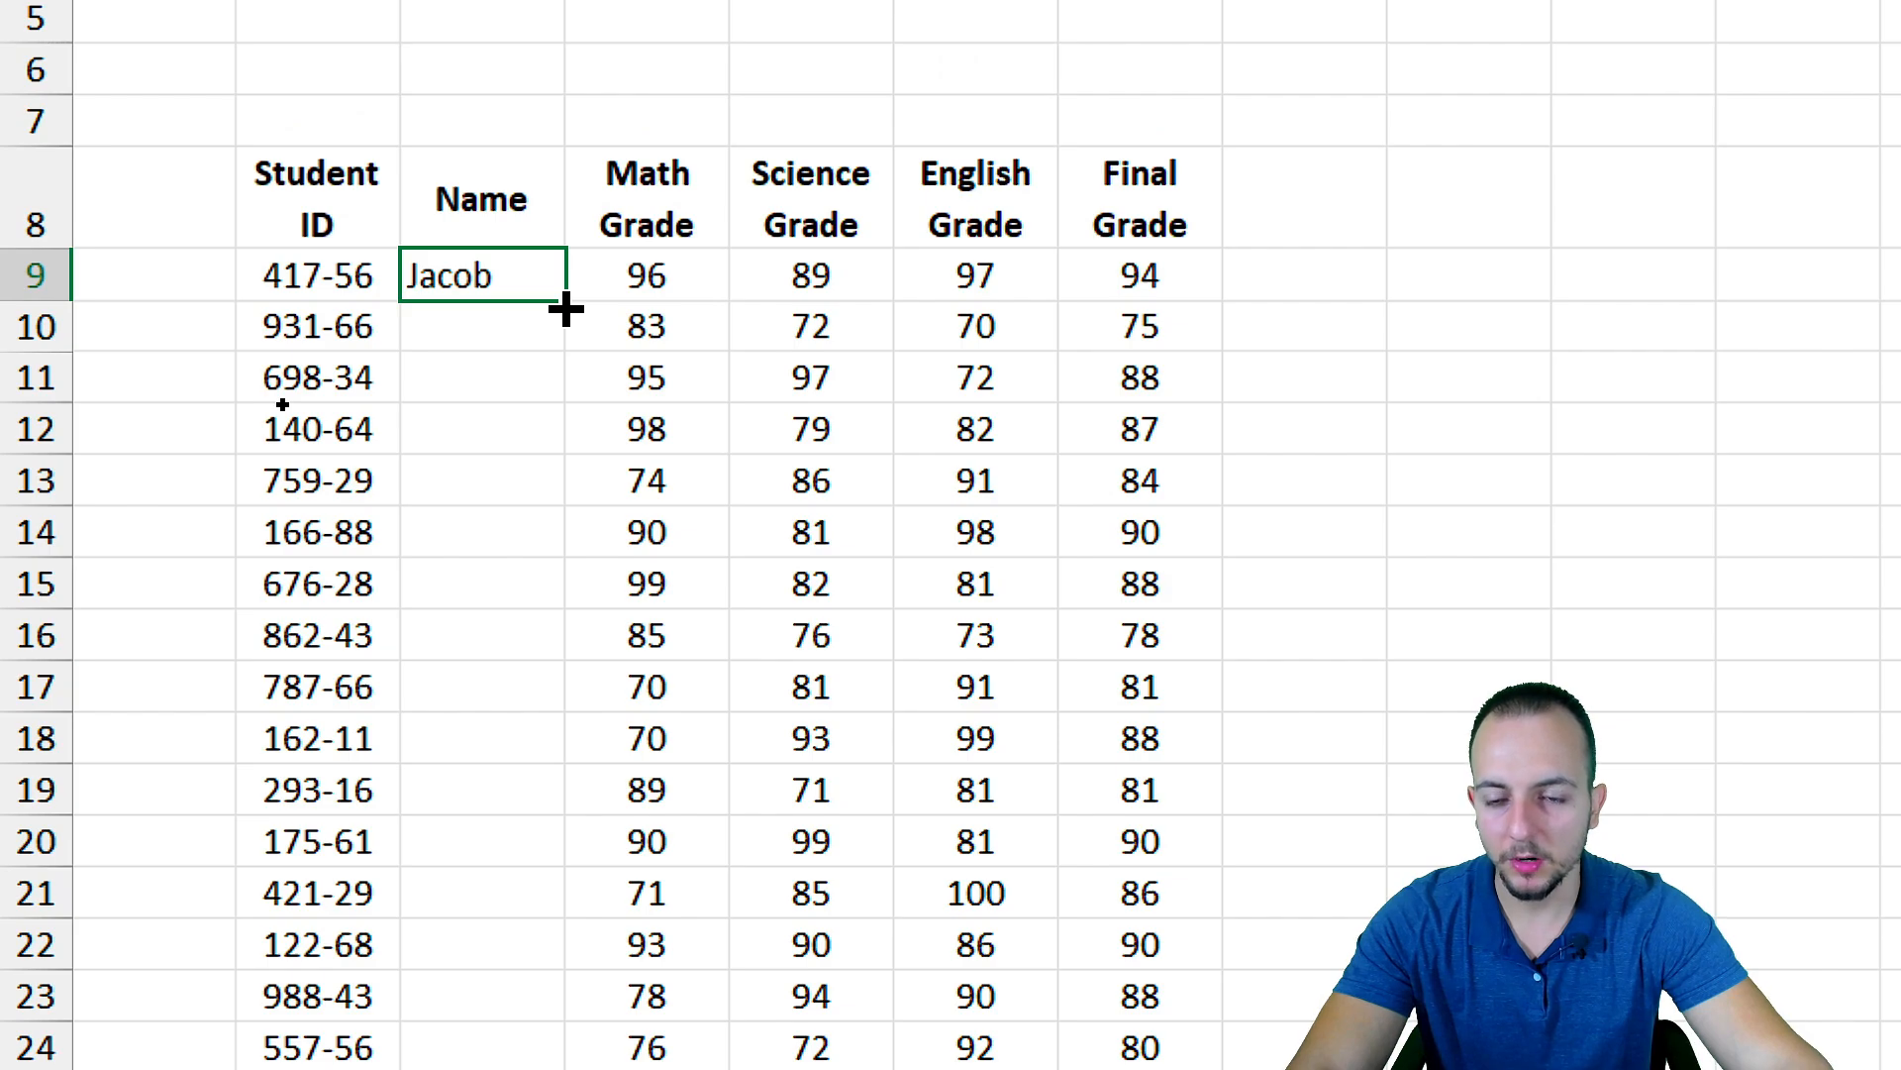
{"action": "left_click_drag", "start_coordinate": [565, 310], "coordinate": [558, 935]}
{"action": "scroll", "coordinate": [485, 396], "scroll_direction": "up", "scroll_amount": 2}
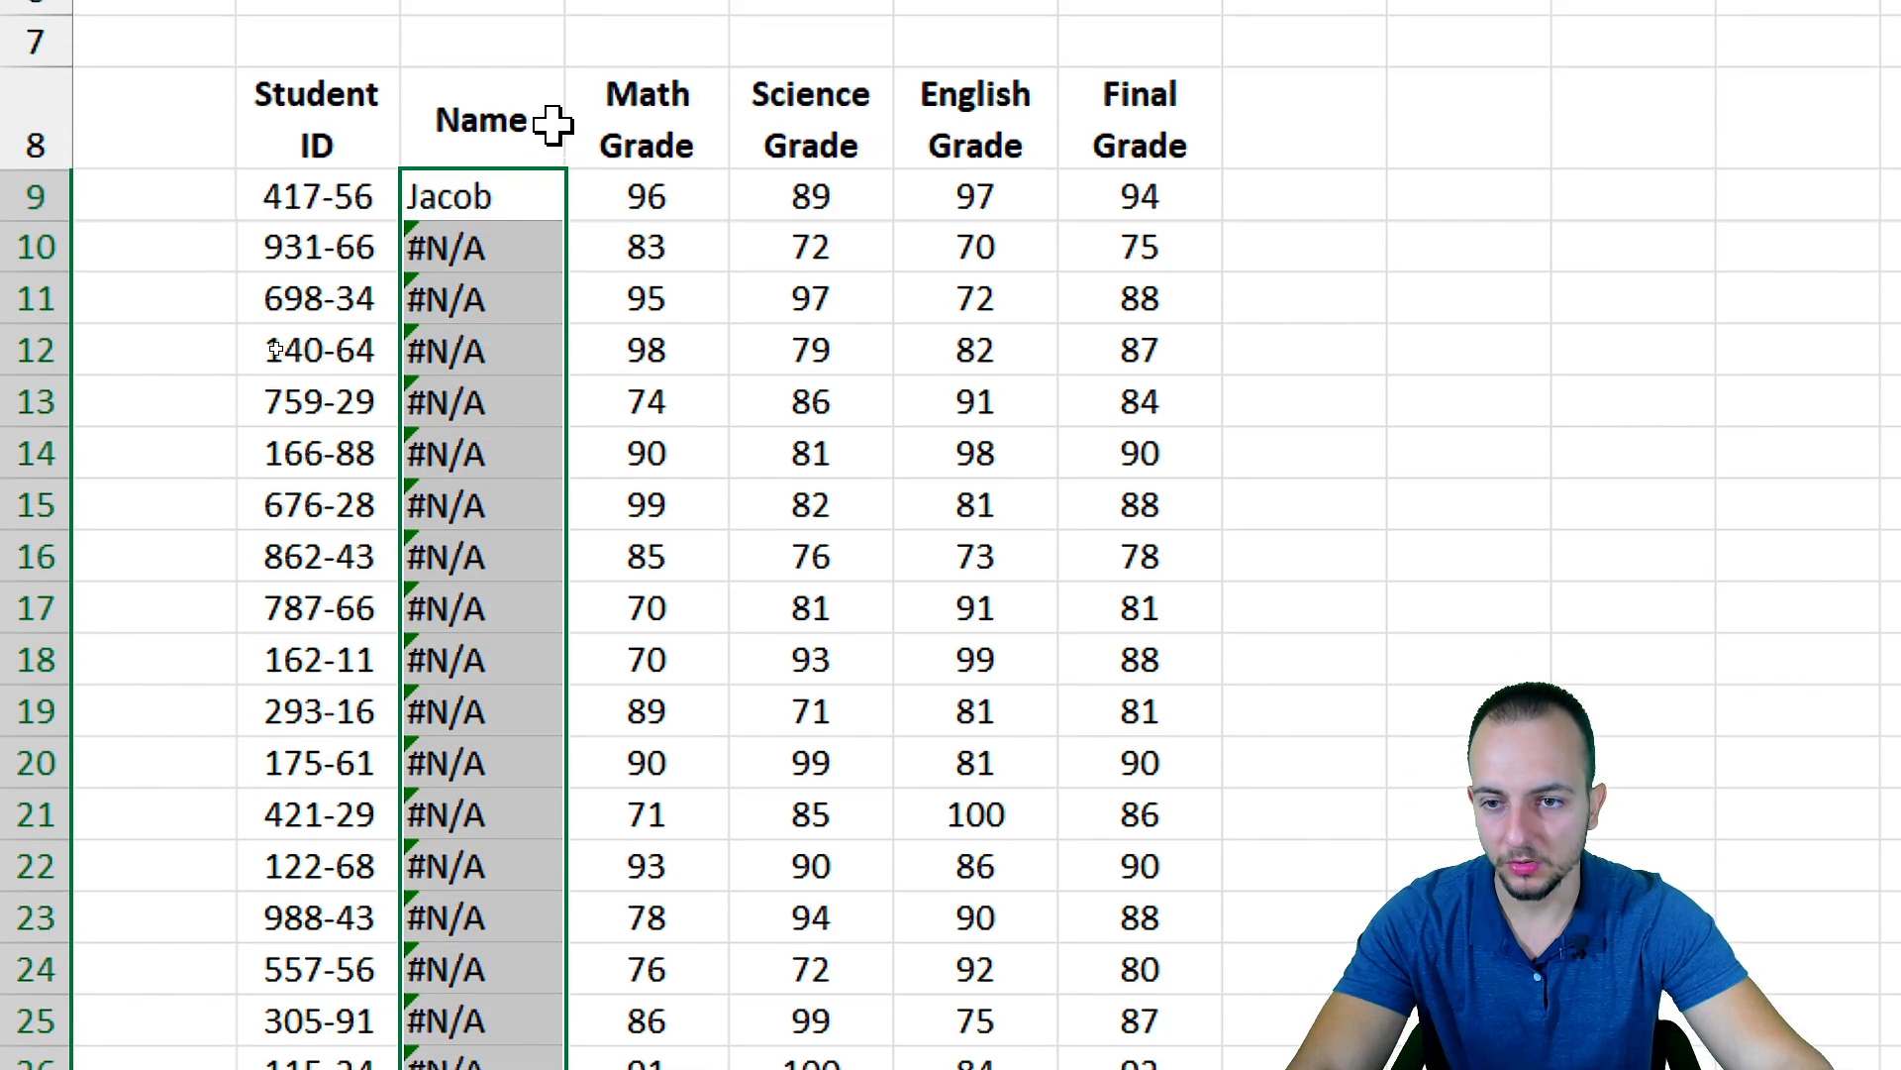
{"action": "left_click", "coordinate": [479, 318]}
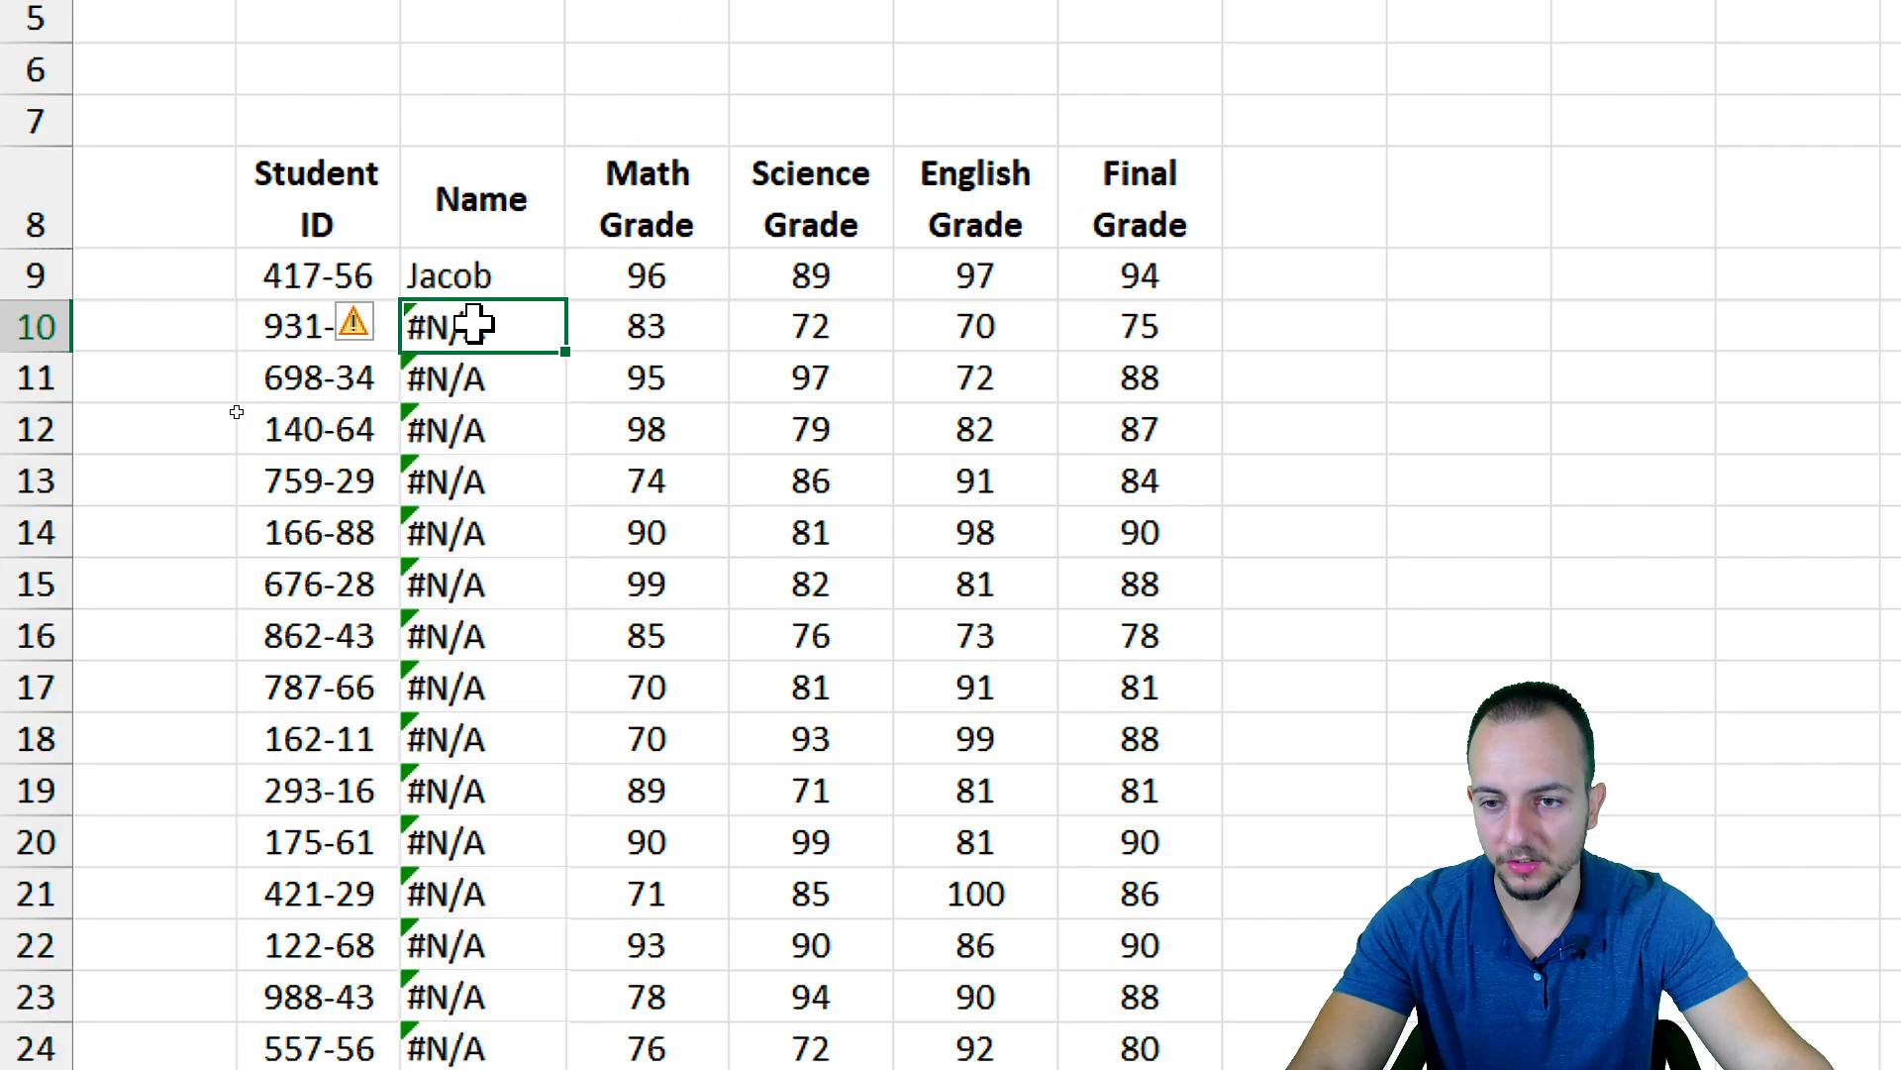
Compare the lookup and return row references in the C9 formula with those in the copied C14 formula
{"action": "left_click", "coordinate": [500, 275]}
{"action": "key", "text": "F2"}
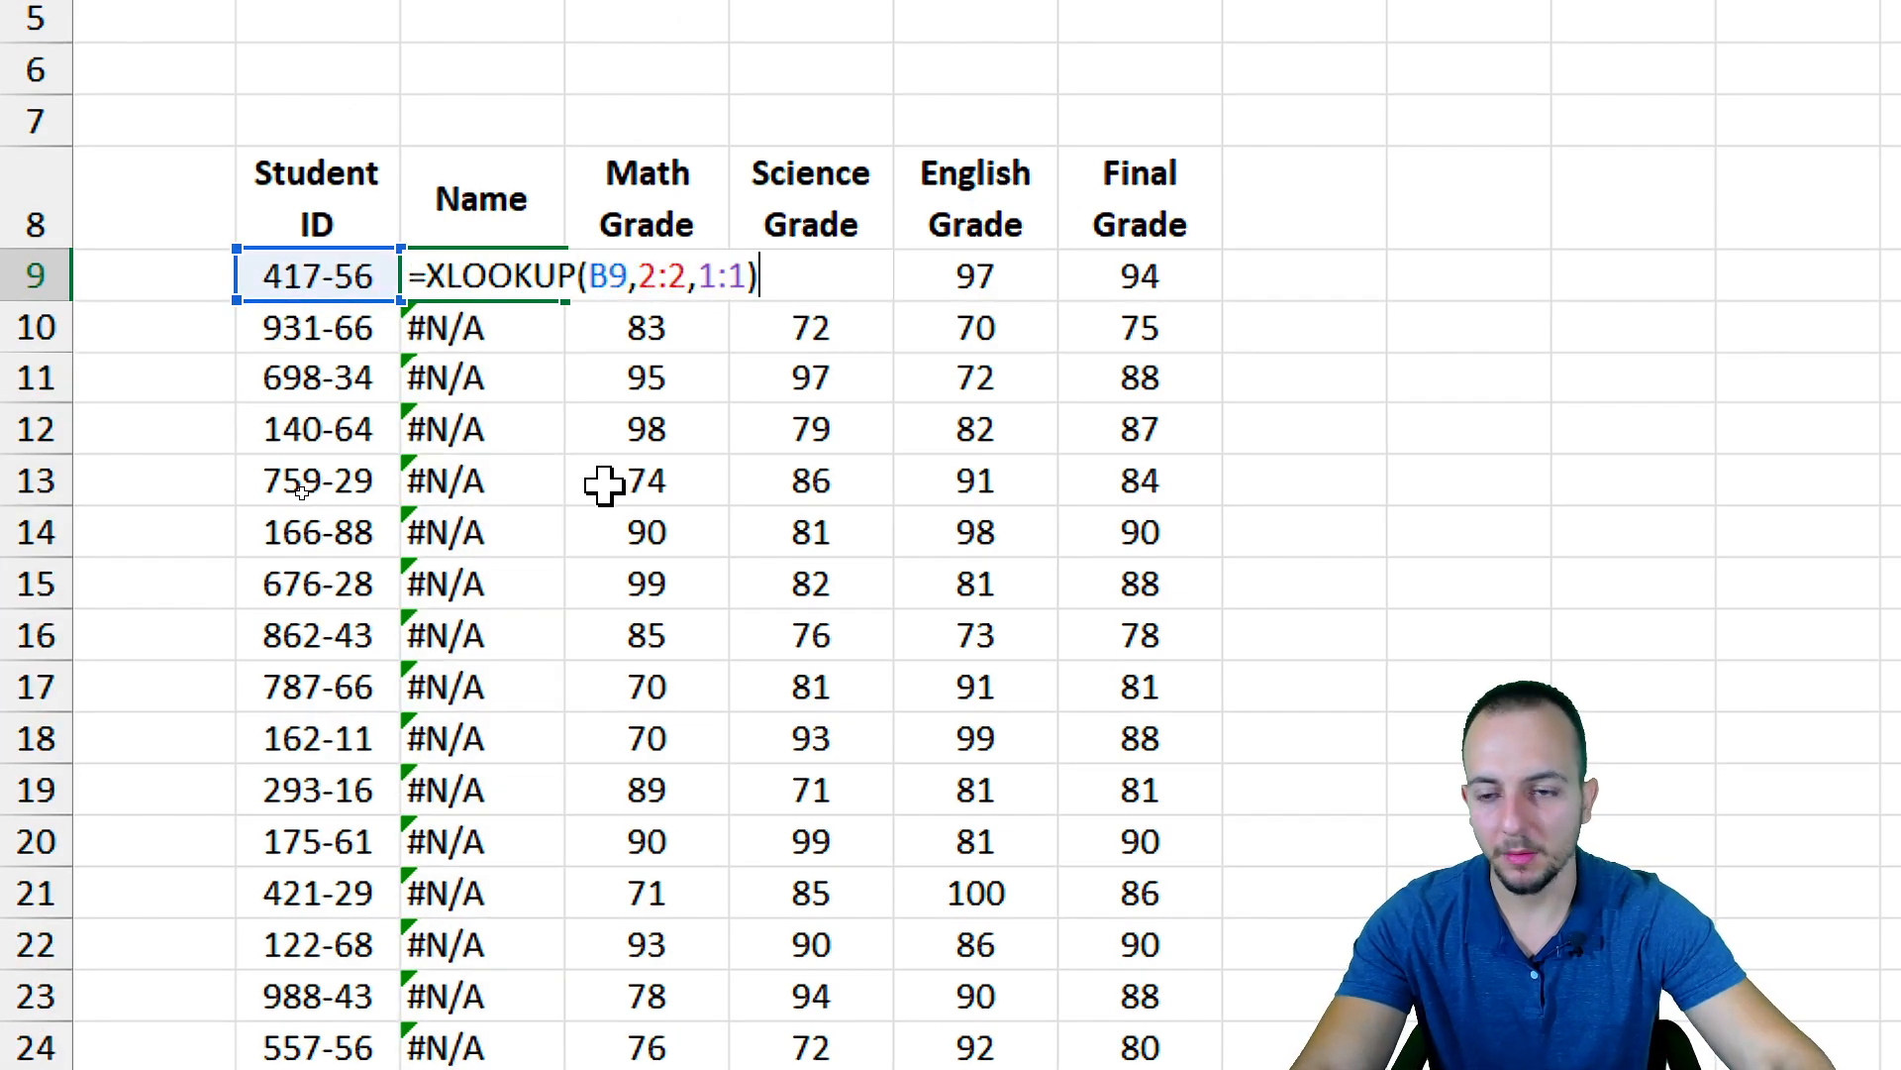
{"action": "key", "text": "Return"}
{"action": "key", "text": "Down"}
{"action": "key", "text": "Down"}
{"action": "key", "text": "Down"}
{"action": "key", "text": "Down"}
{"action": "key", "text": "F2"}
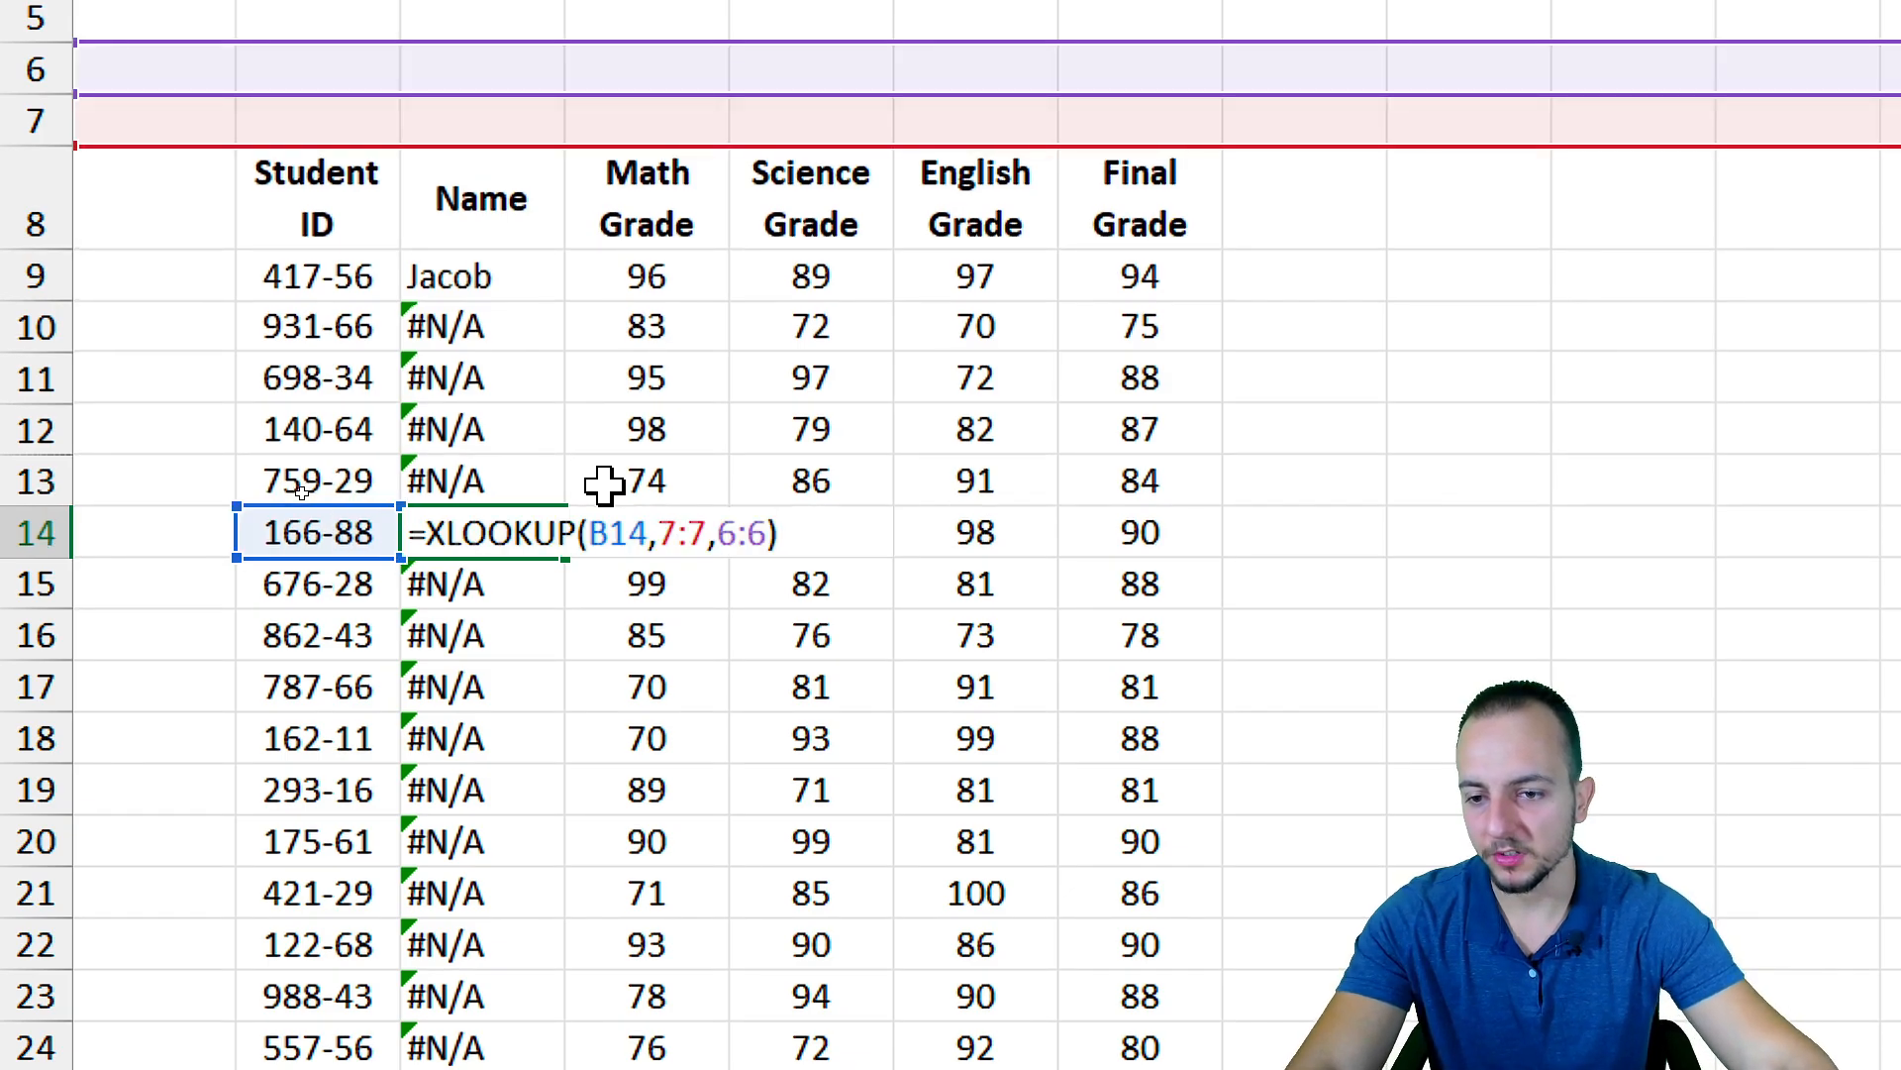
{"action": "left_click_drag", "start_coordinate": [340, 503], "coordinate": [384, 559]}
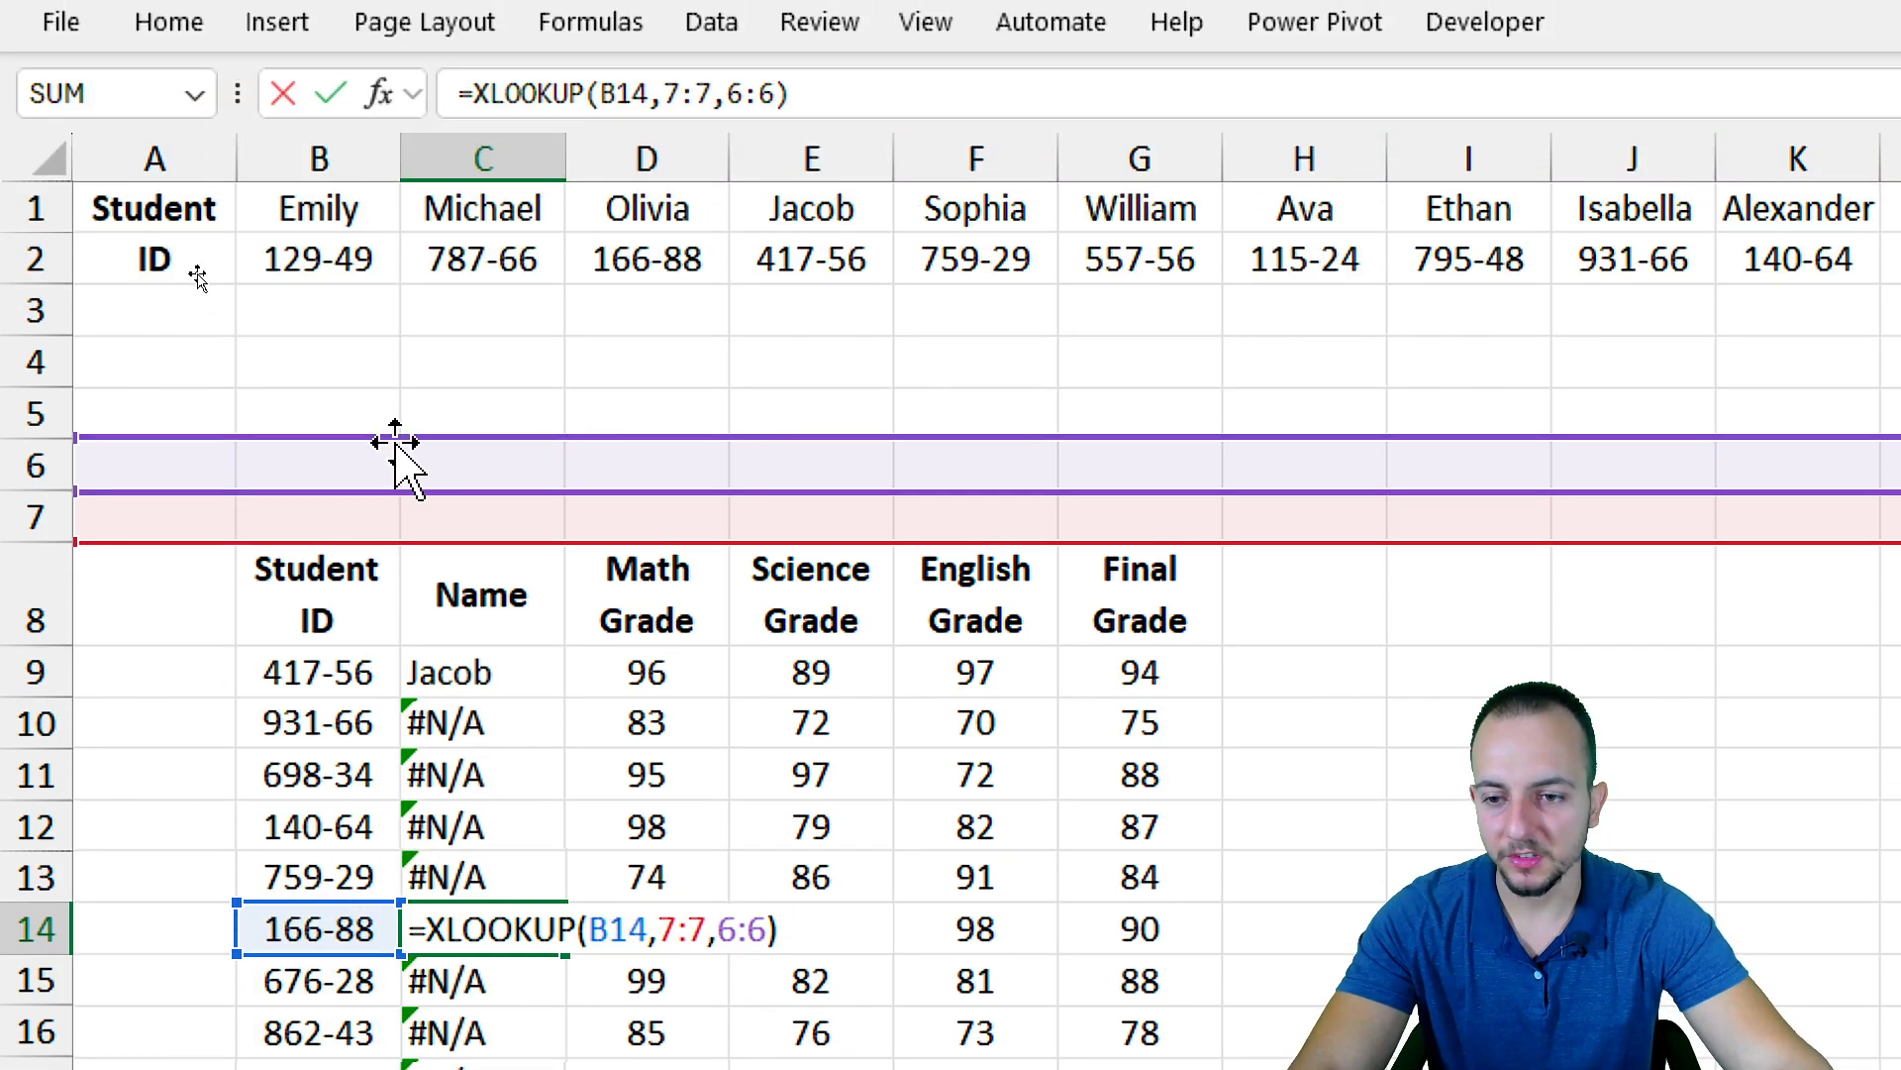
Try to move the C14 formula's return range to row 1 and lookup range to row 2, and discard the edit
{"action": "left_click_drag", "start_coordinate": [395, 256], "coordinate": [439, 244]}
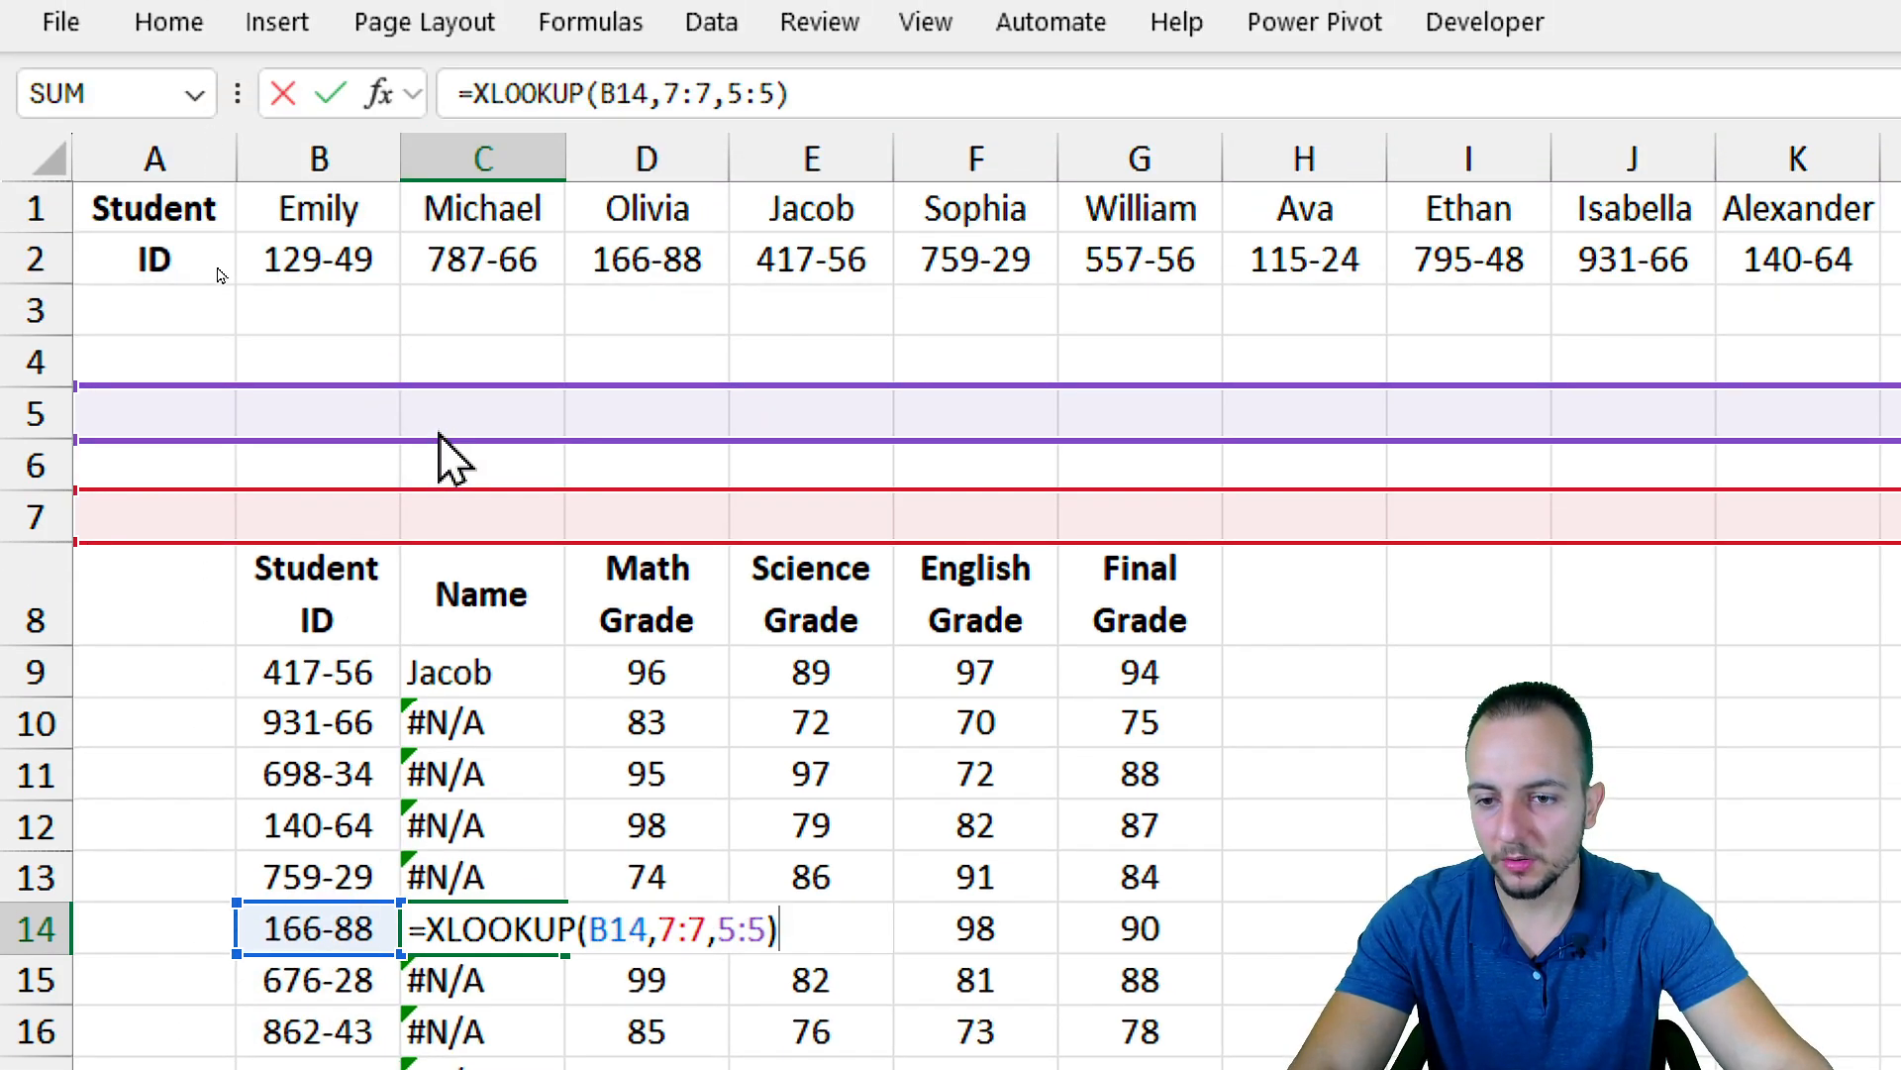
{"action": "left_click_drag", "start_coordinate": [439, 451], "coordinate": [442, 242]}
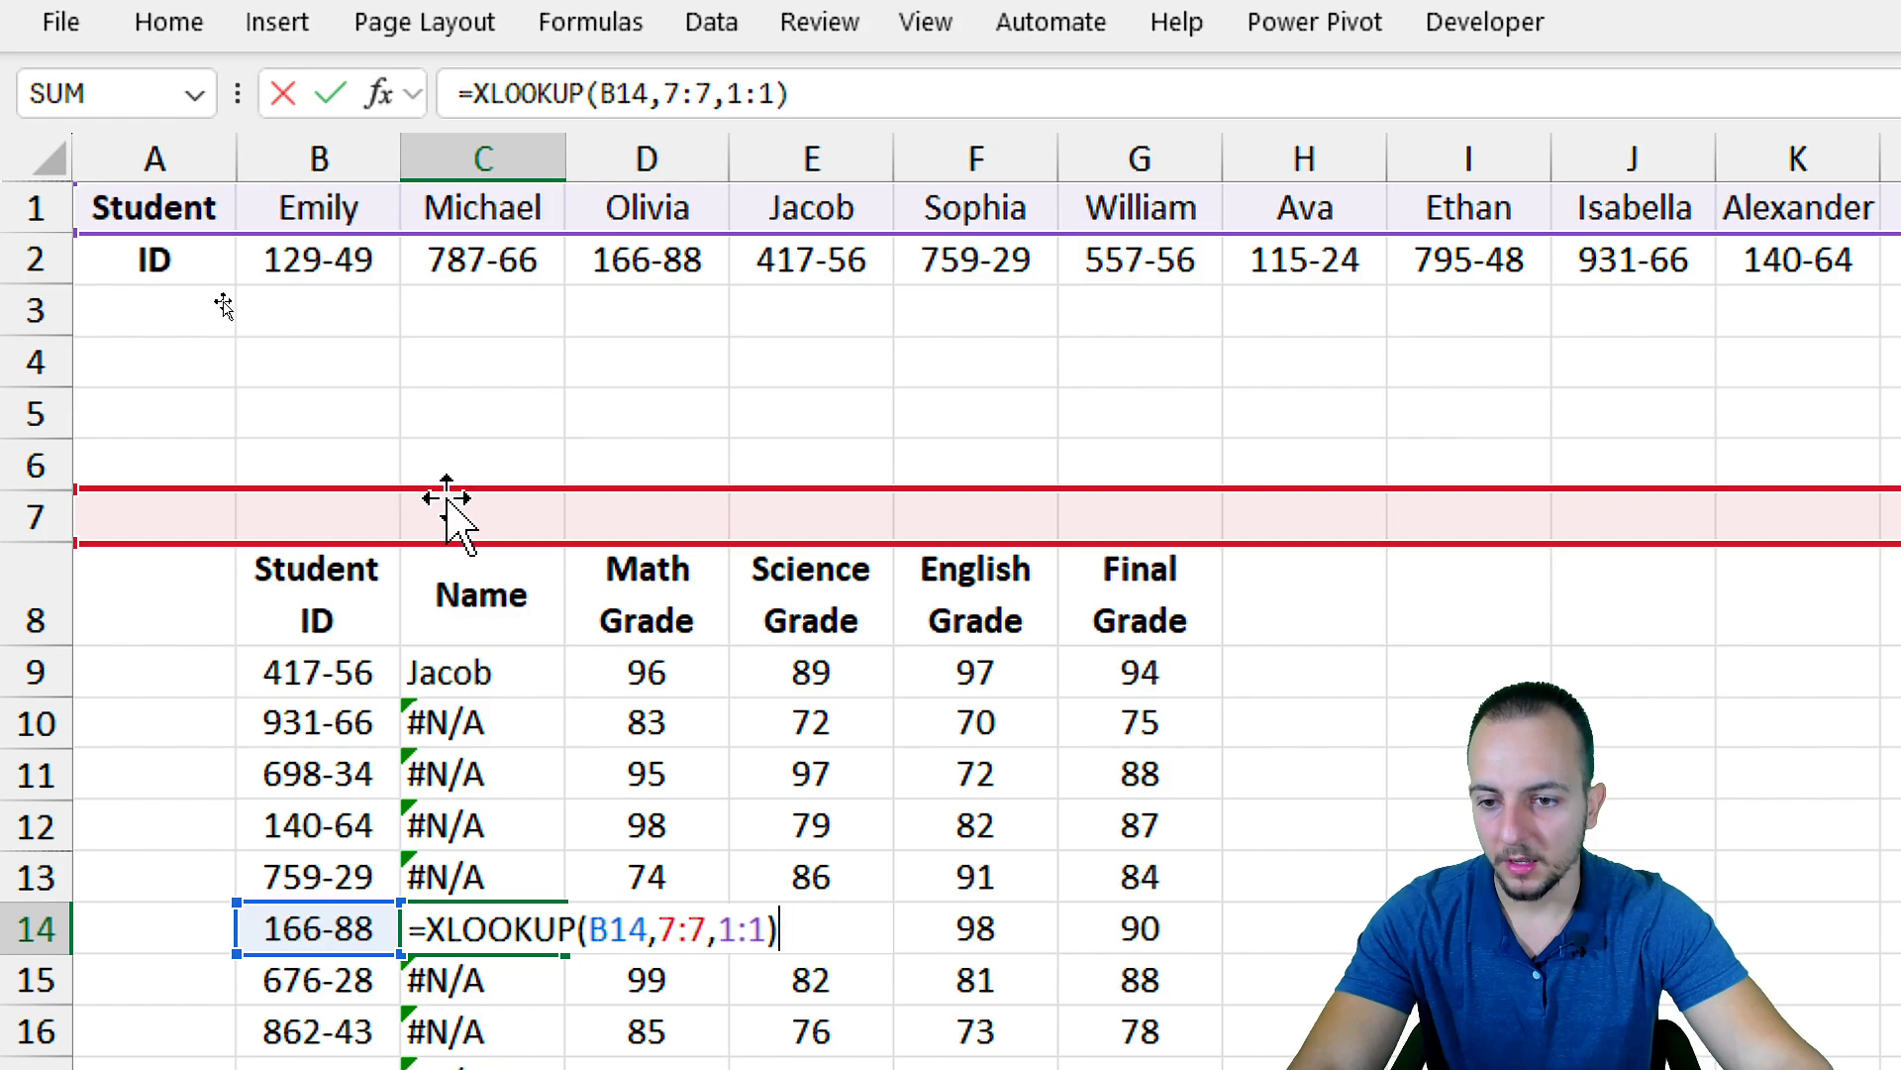
{"action": "mouse_move", "coordinate": [446, 505]}
{"action": "left_mouse_down"}
{"action": "mouse_move", "coordinate": [442, 265]}
{"action": "mouse_move", "coordinate": [618, 517]}
{"action": "left_mouse_up"}
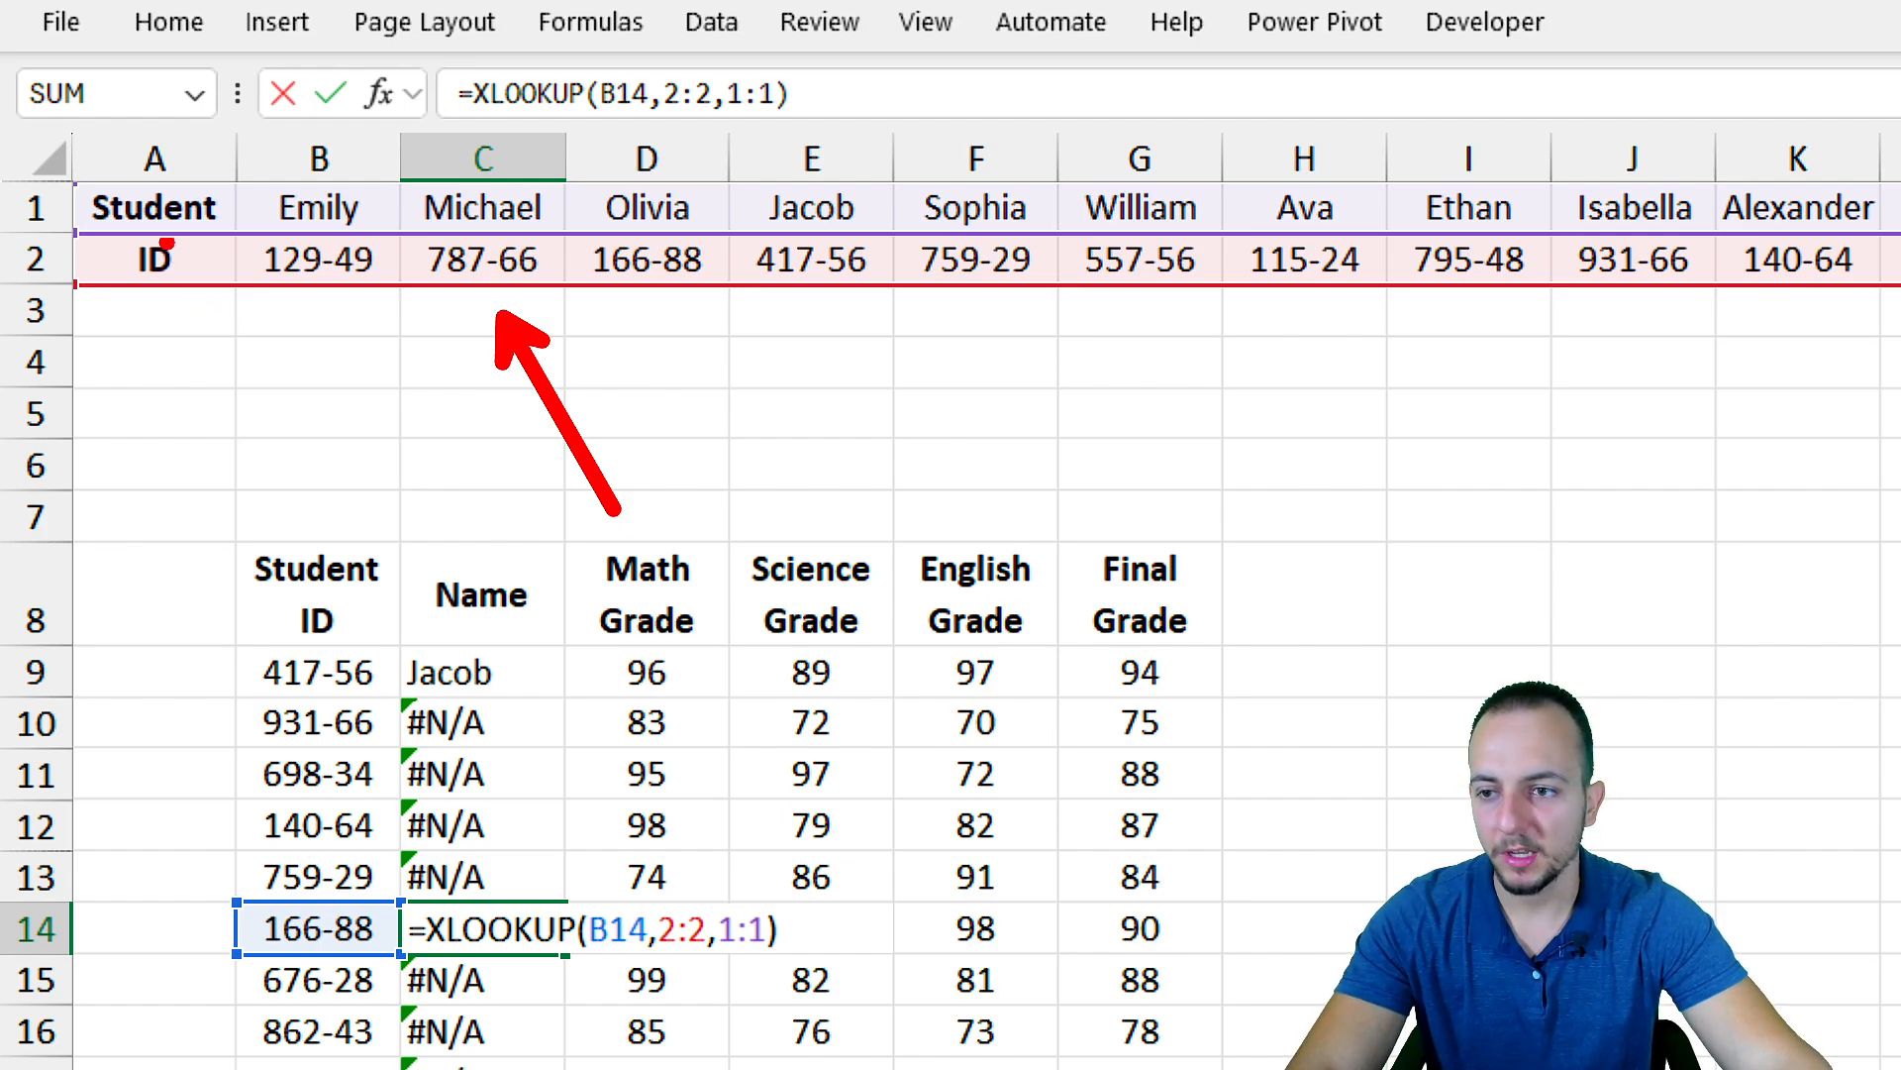
{"action": "mouse_move", "coordinate": [54, 149]}
{"action": "left_mouse_down"}
{"action": "mouse_move", "coordinate": [74, 176]}
{"action": "mouse_move", "coordinate": [738, 310]}
{"action": "left_mouse_up"}
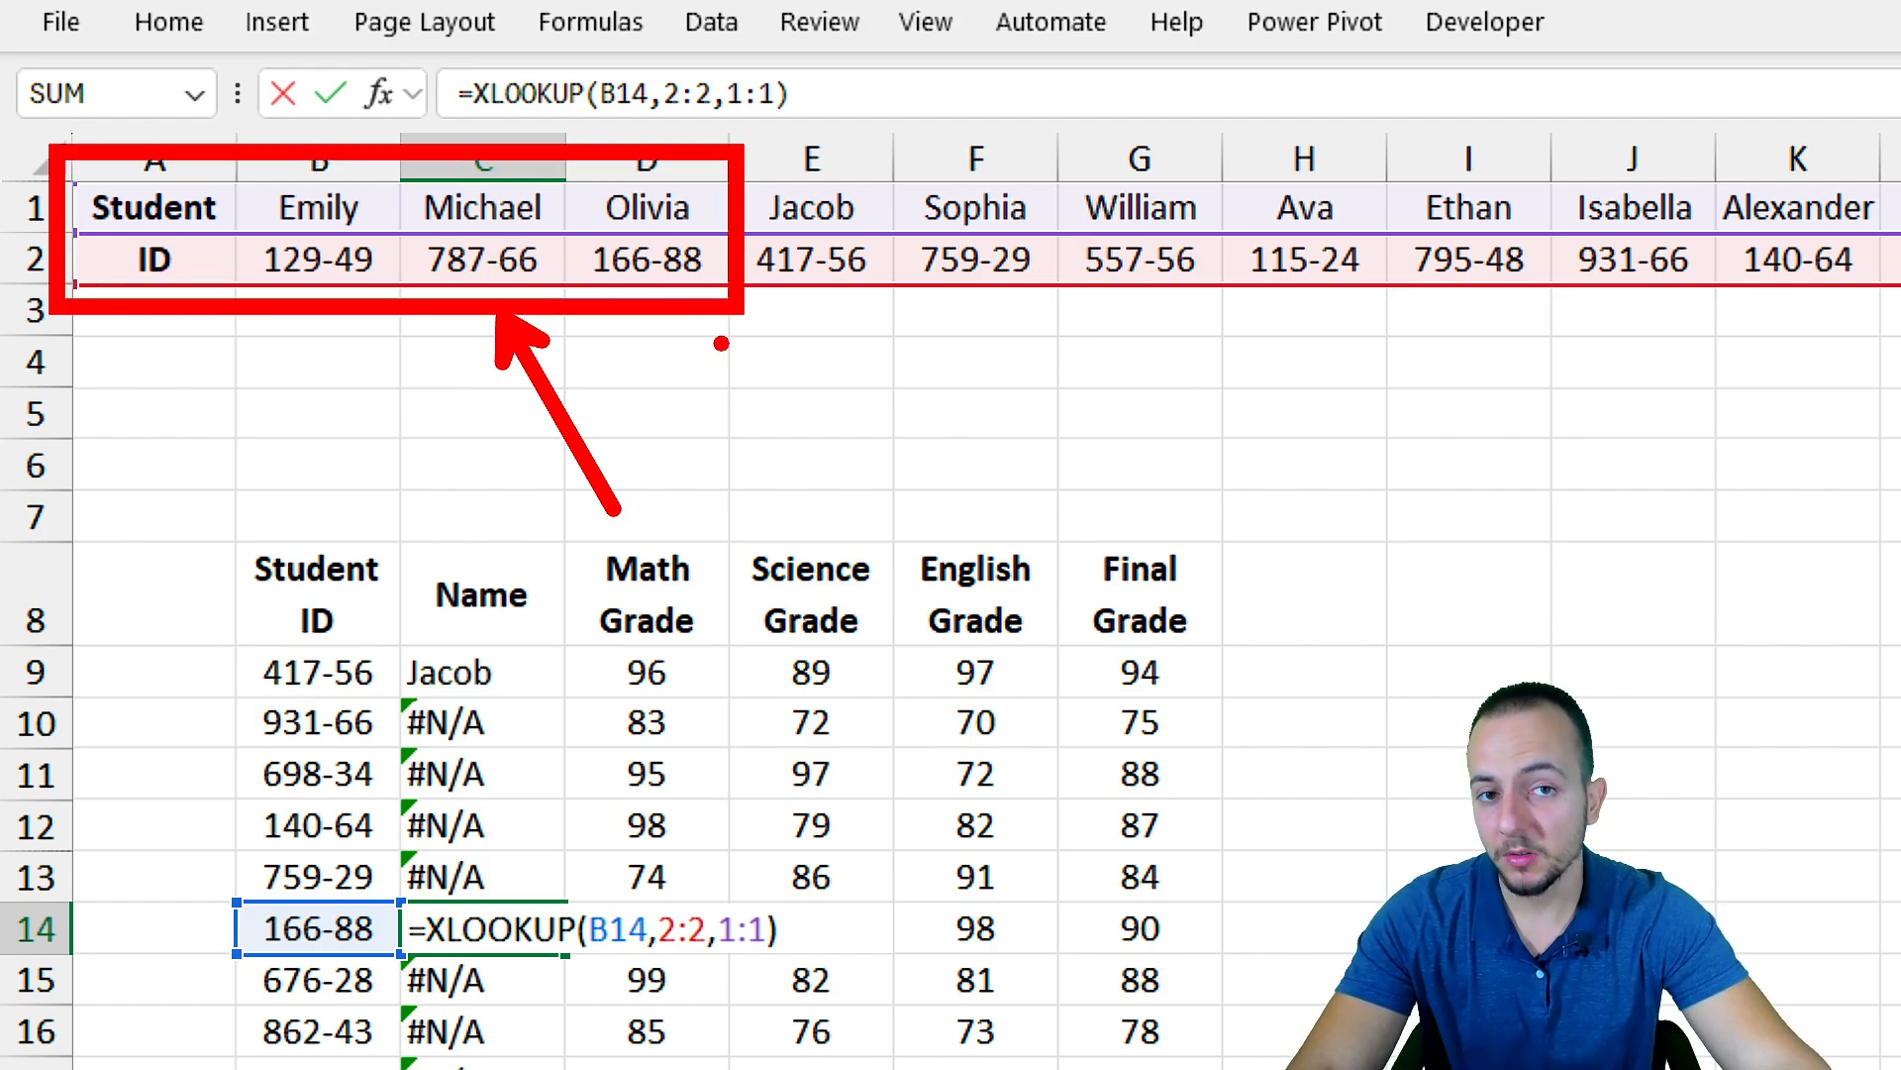
{"action": "key", "text": "Escape"}
{"action": "key", "text": "Escape"}
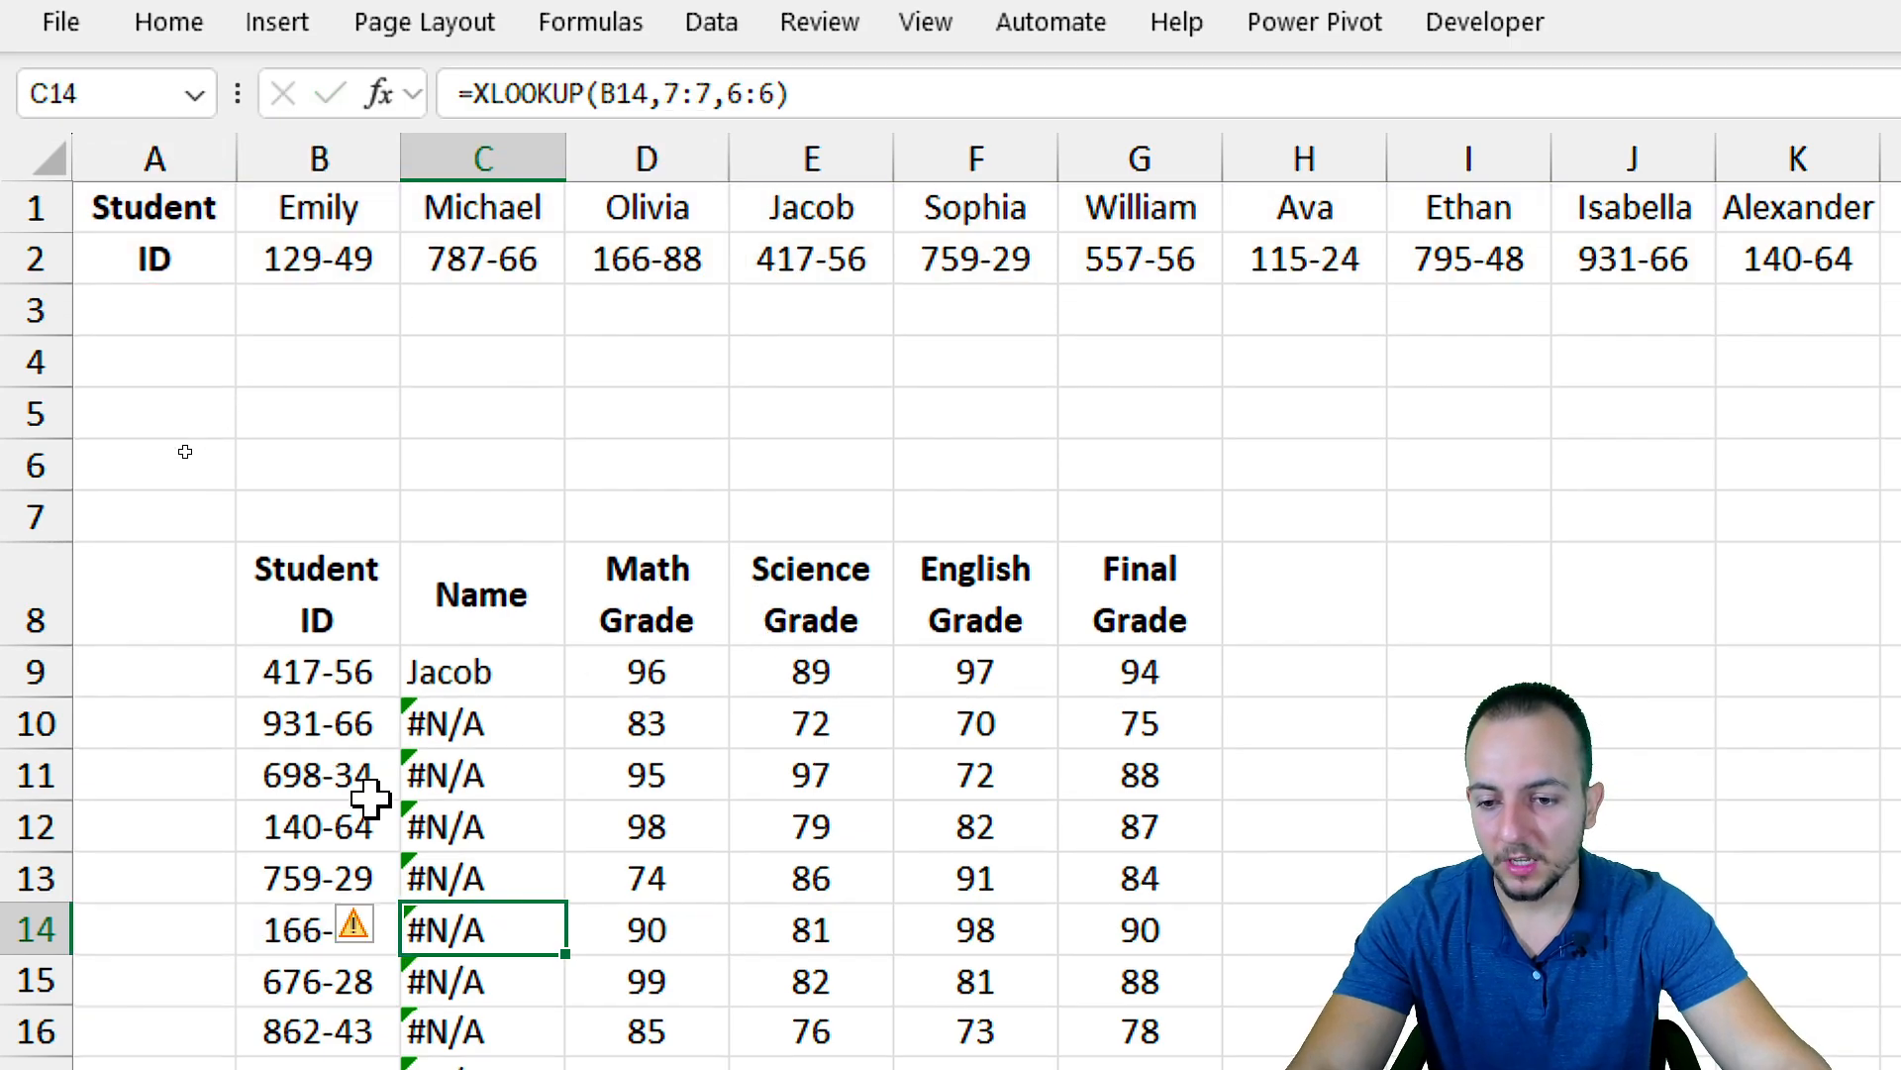
Make the row references in the C9 XLOOKUP formula absolute, with $2:$2 as lookup array and $1:$1 as return array
{"action": "left_click", "coordinate": [492, 670]}
{"action": "scroll", "coordinate": [479, 878], "scroll_direction": "down", "scroll_amount": 2}
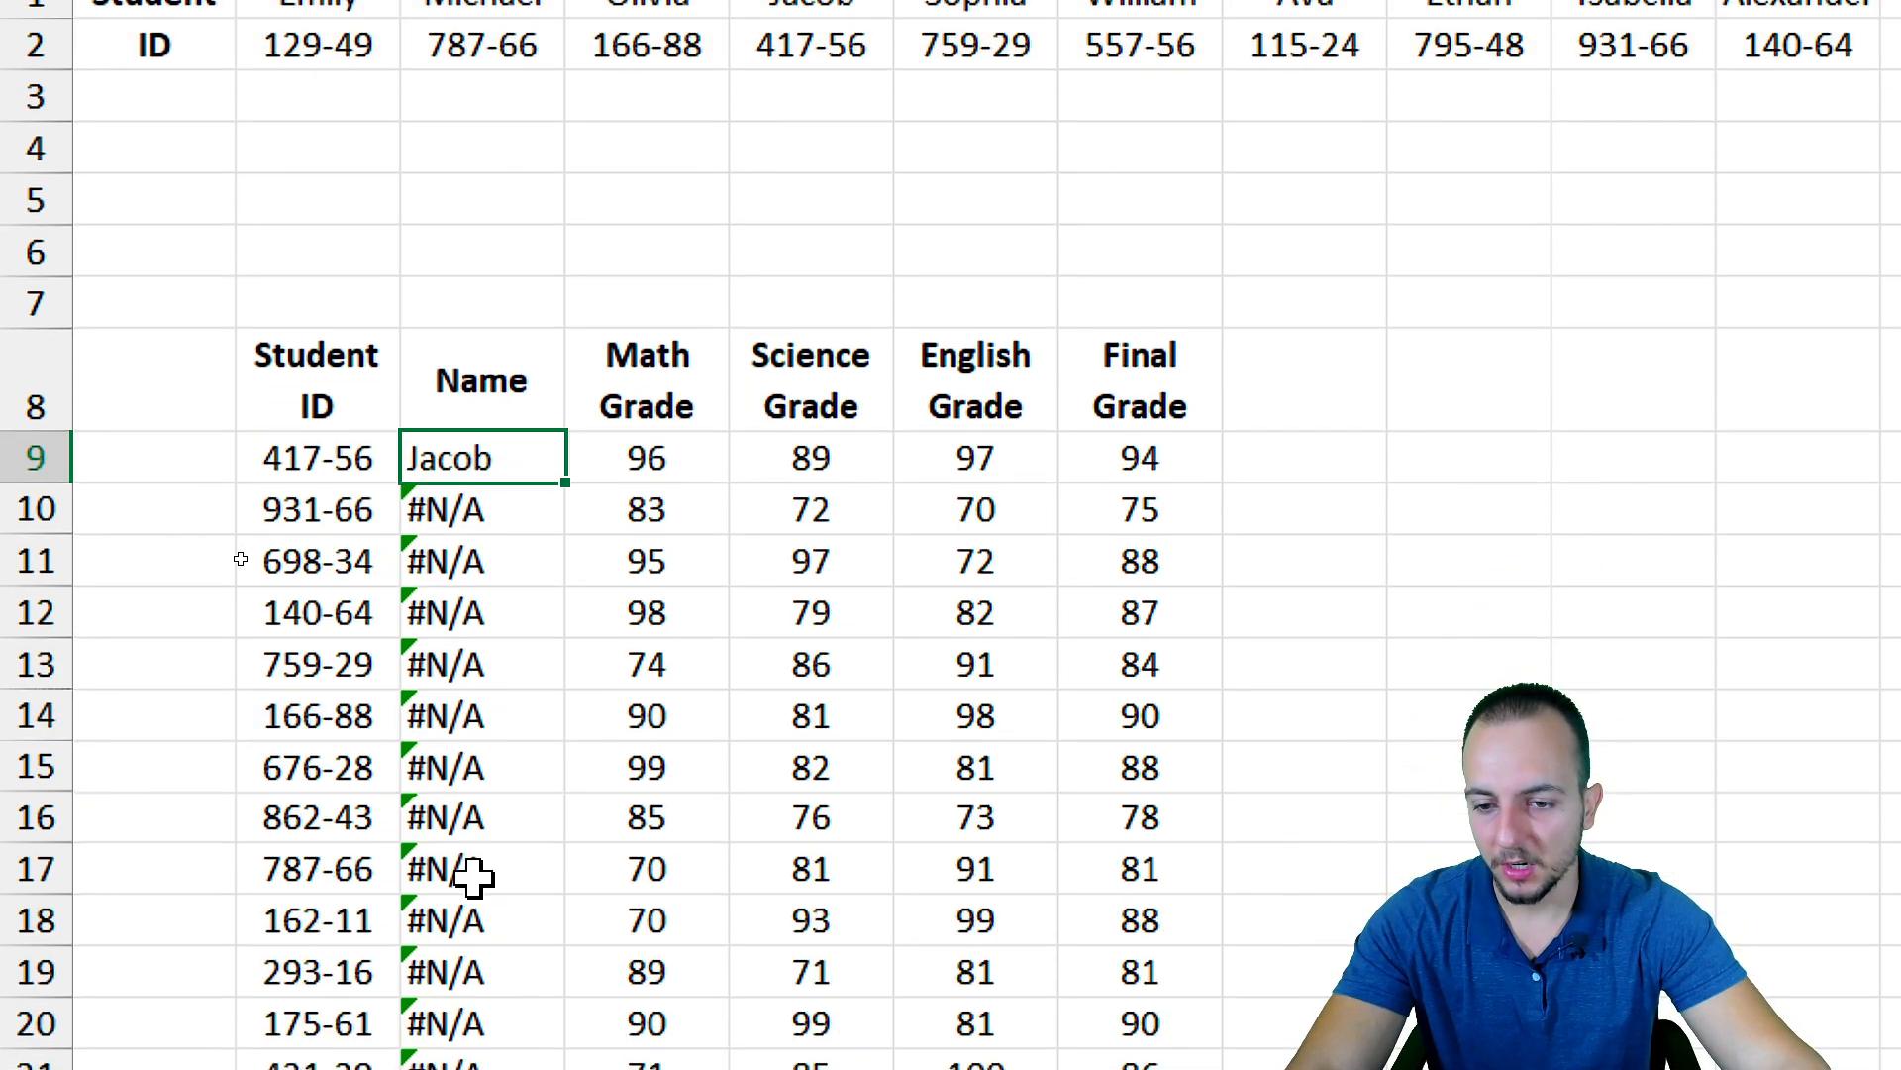
{"action": "double_click", "coordinate": [517, 463]}
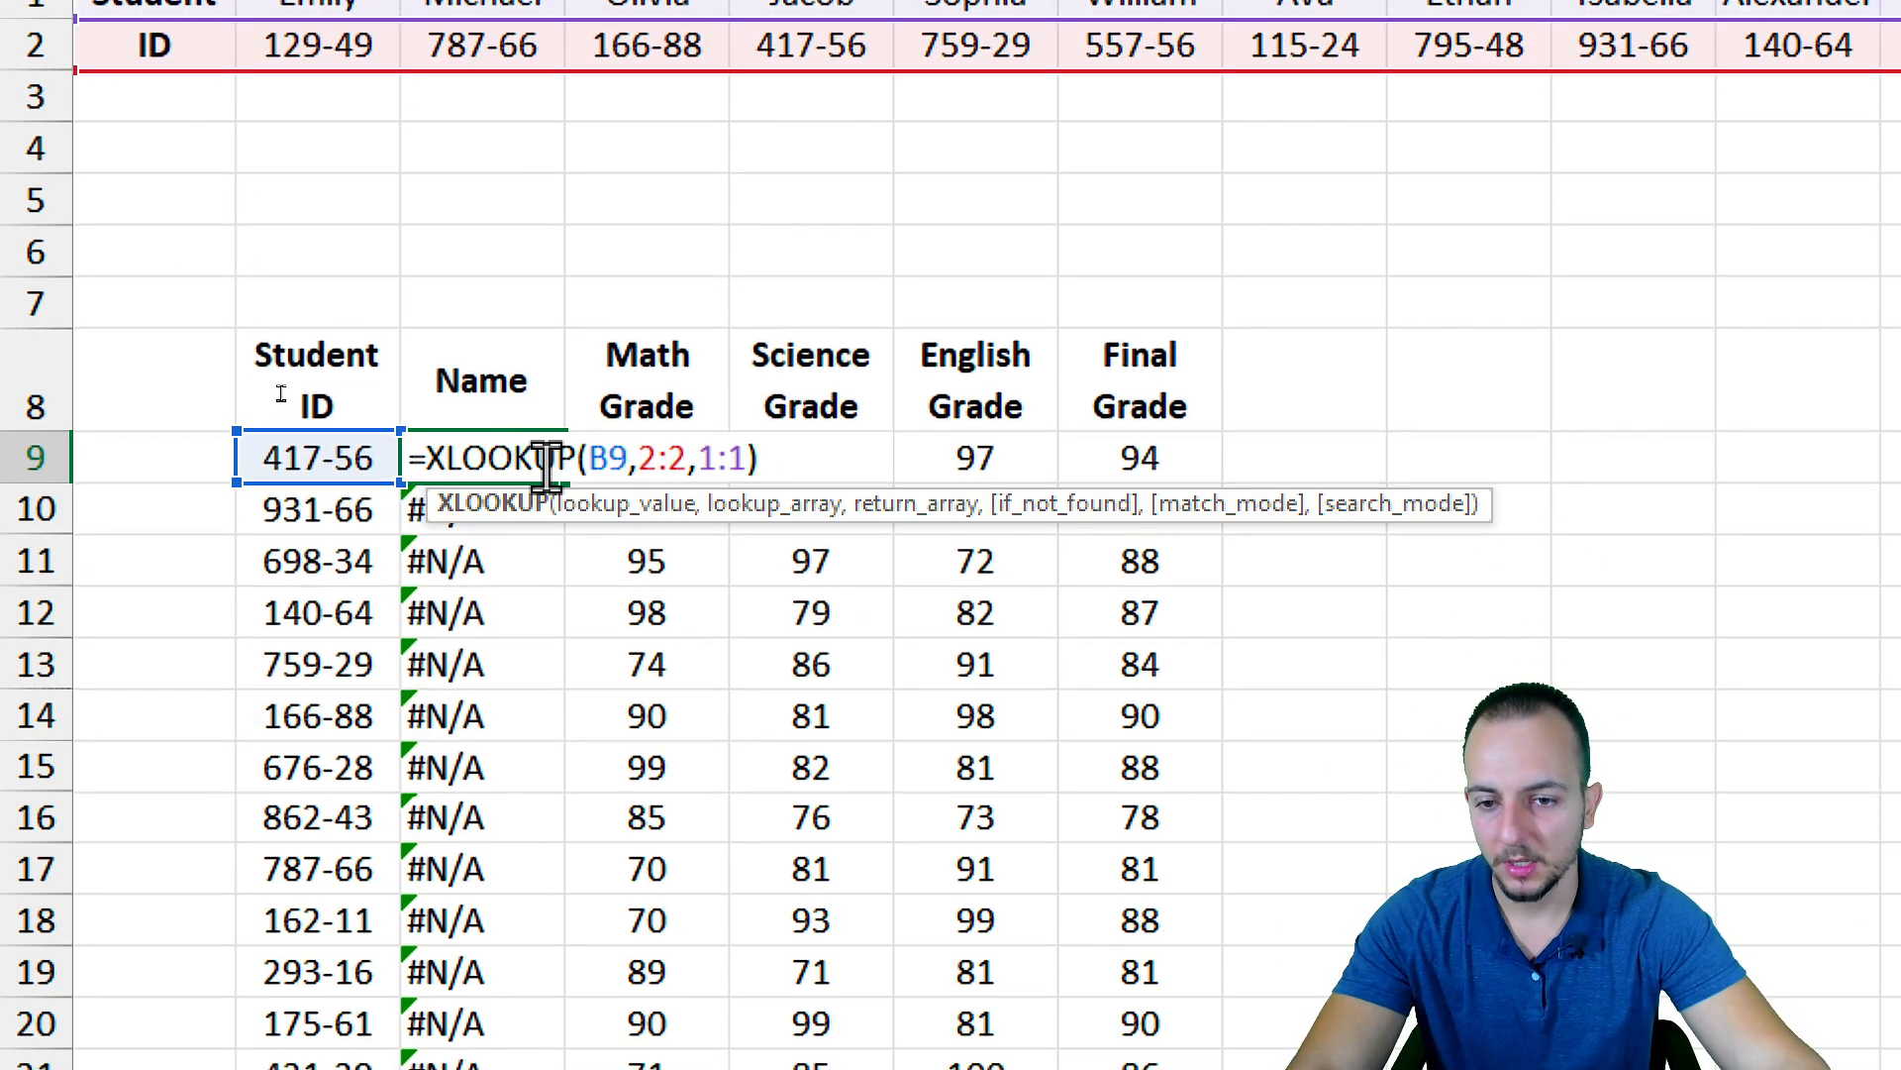
{"action": "left_click", "coordinate": [641, 466]}
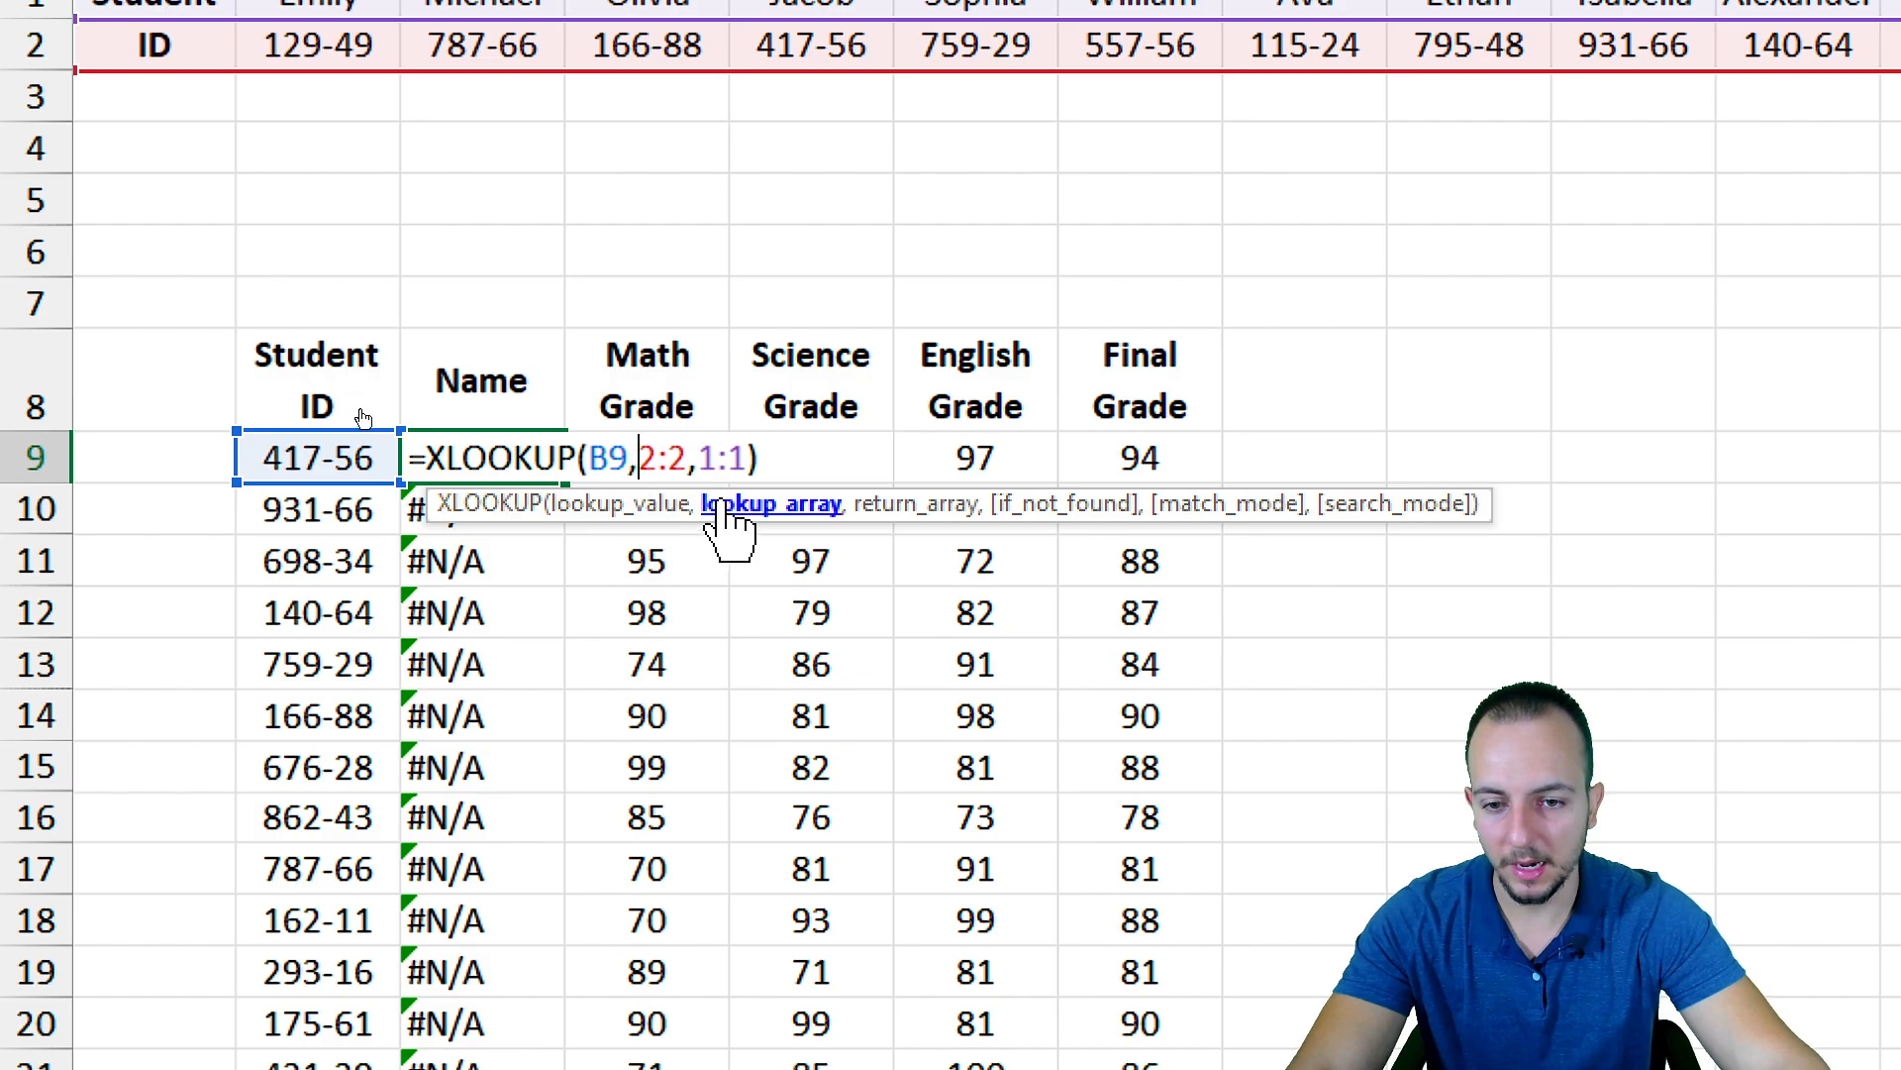
{"action": "double_click", "coordinate": [654, 458]}
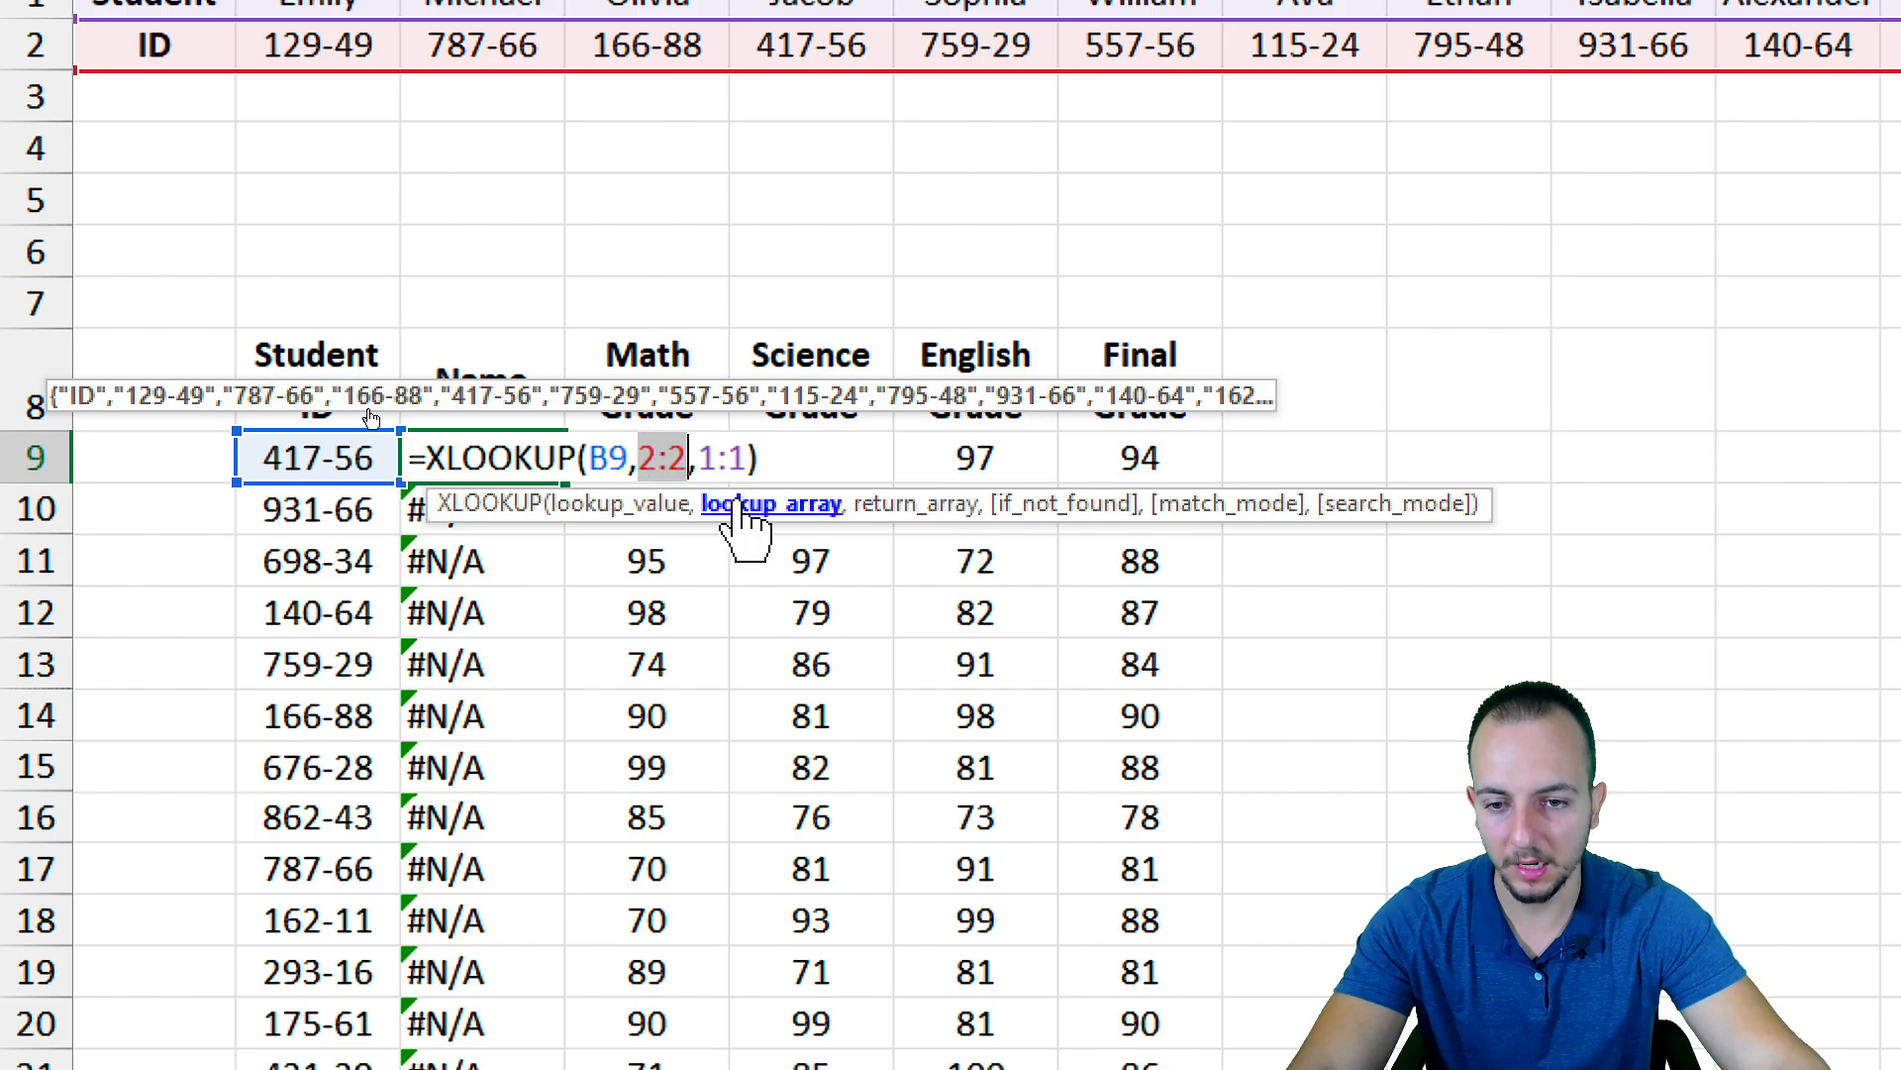
{"action": "key", "text": "F4"}
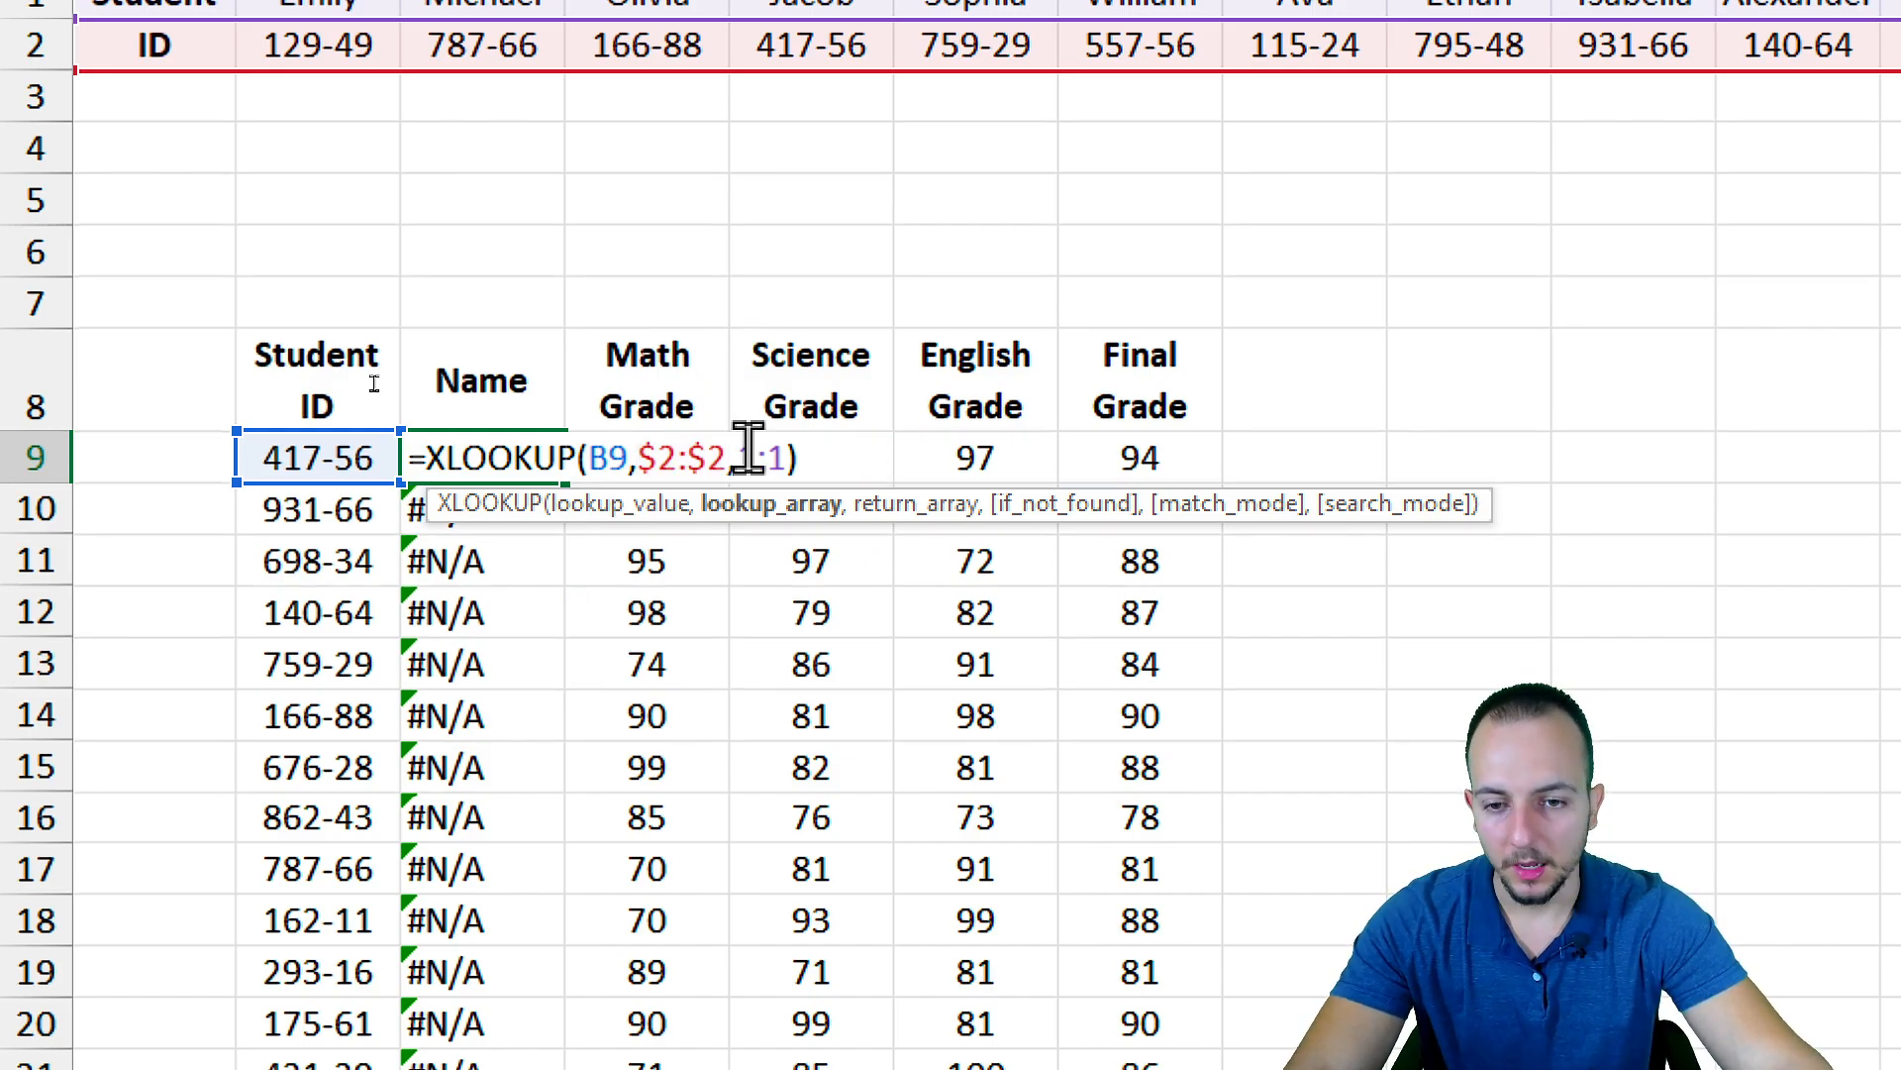
{"action": "left_click_drag", "start_coordinate": [740, 455], "coordinate": [790, 453]}
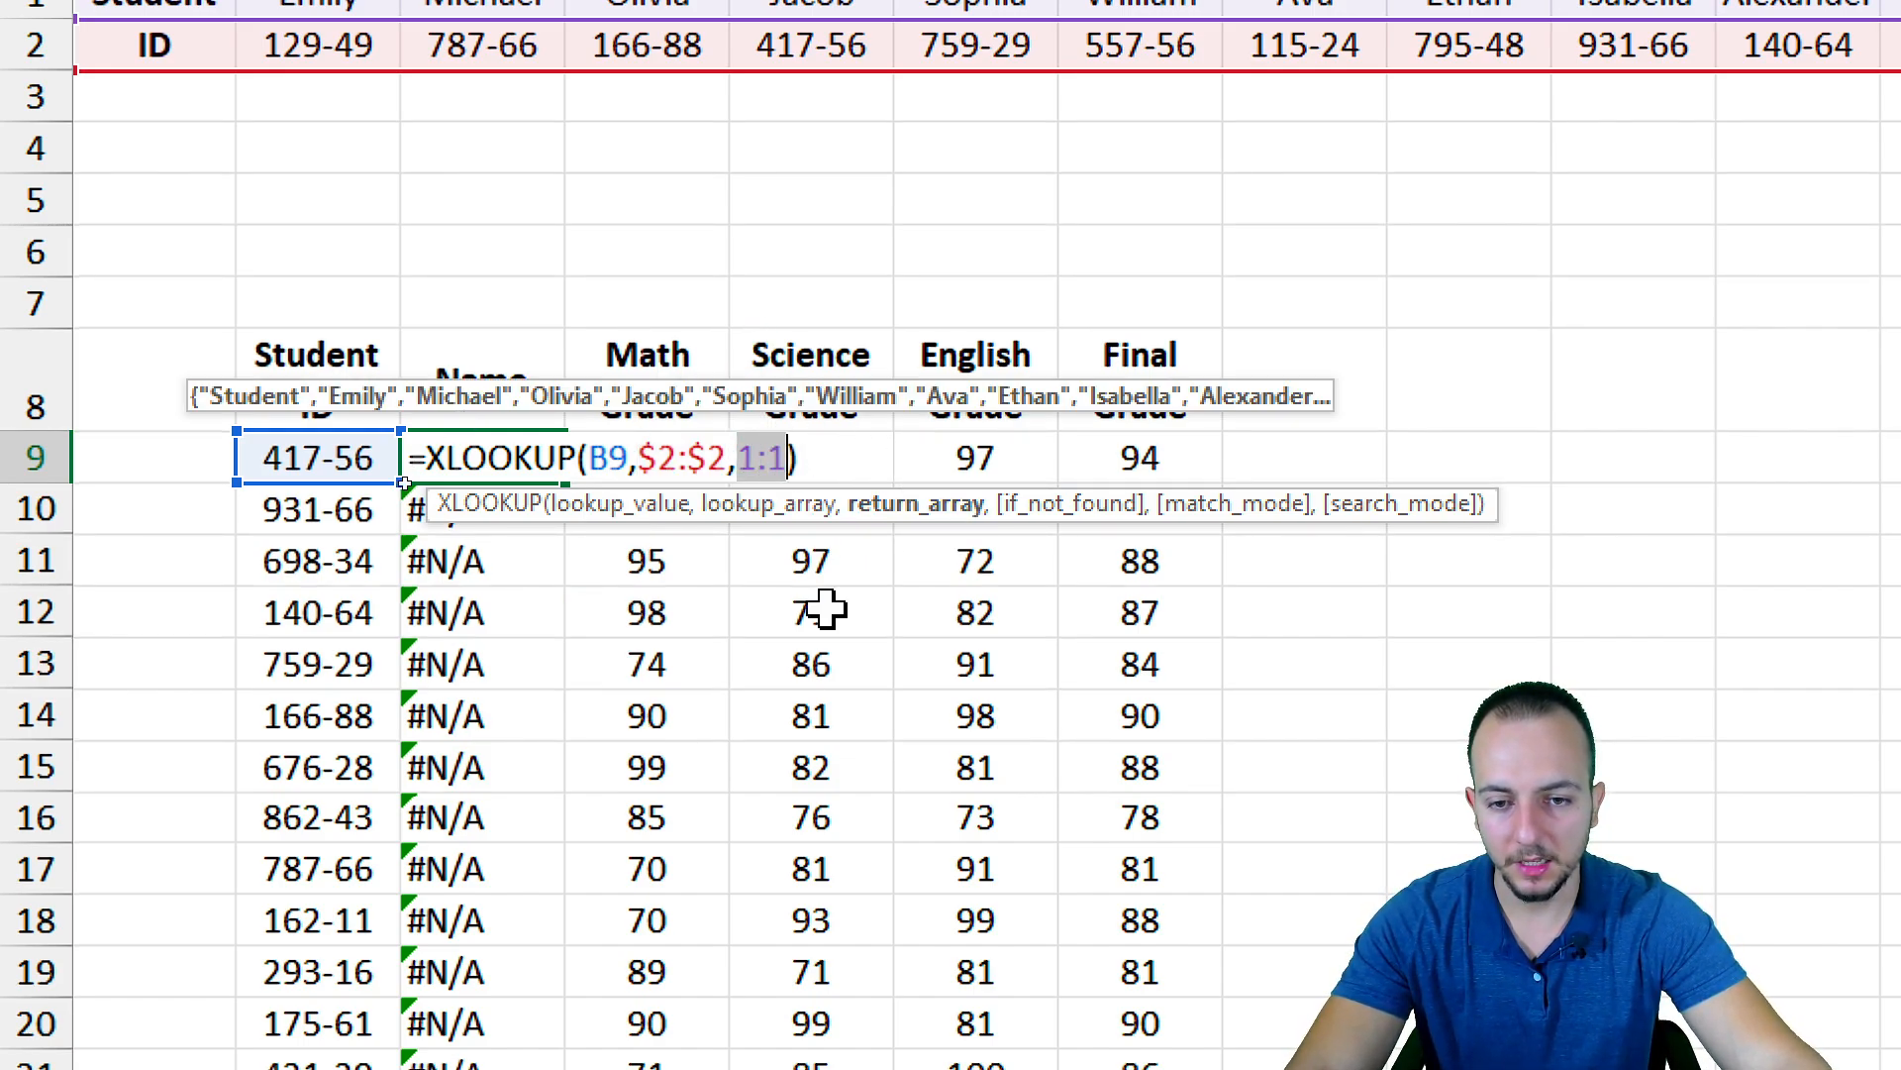
{"action": "key", "text": "F4"}
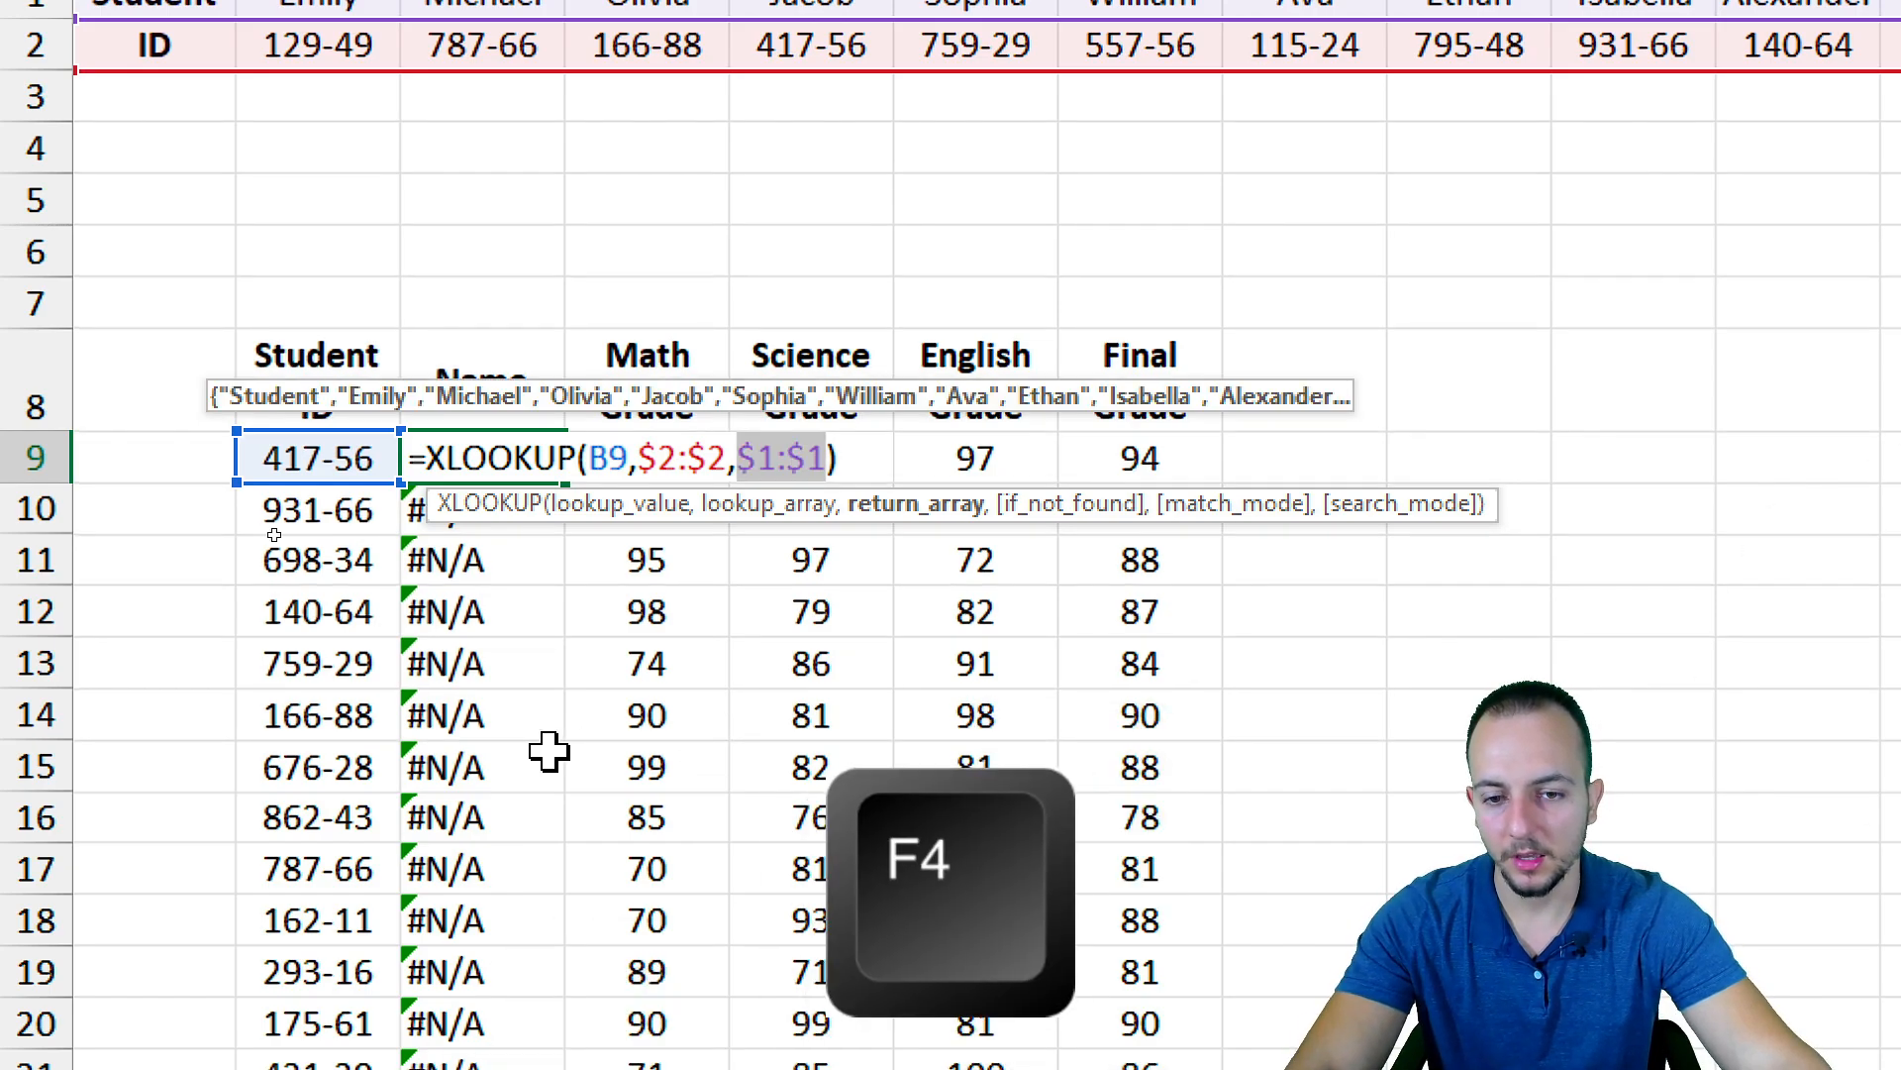
{"action": "key", "text": "Return"}
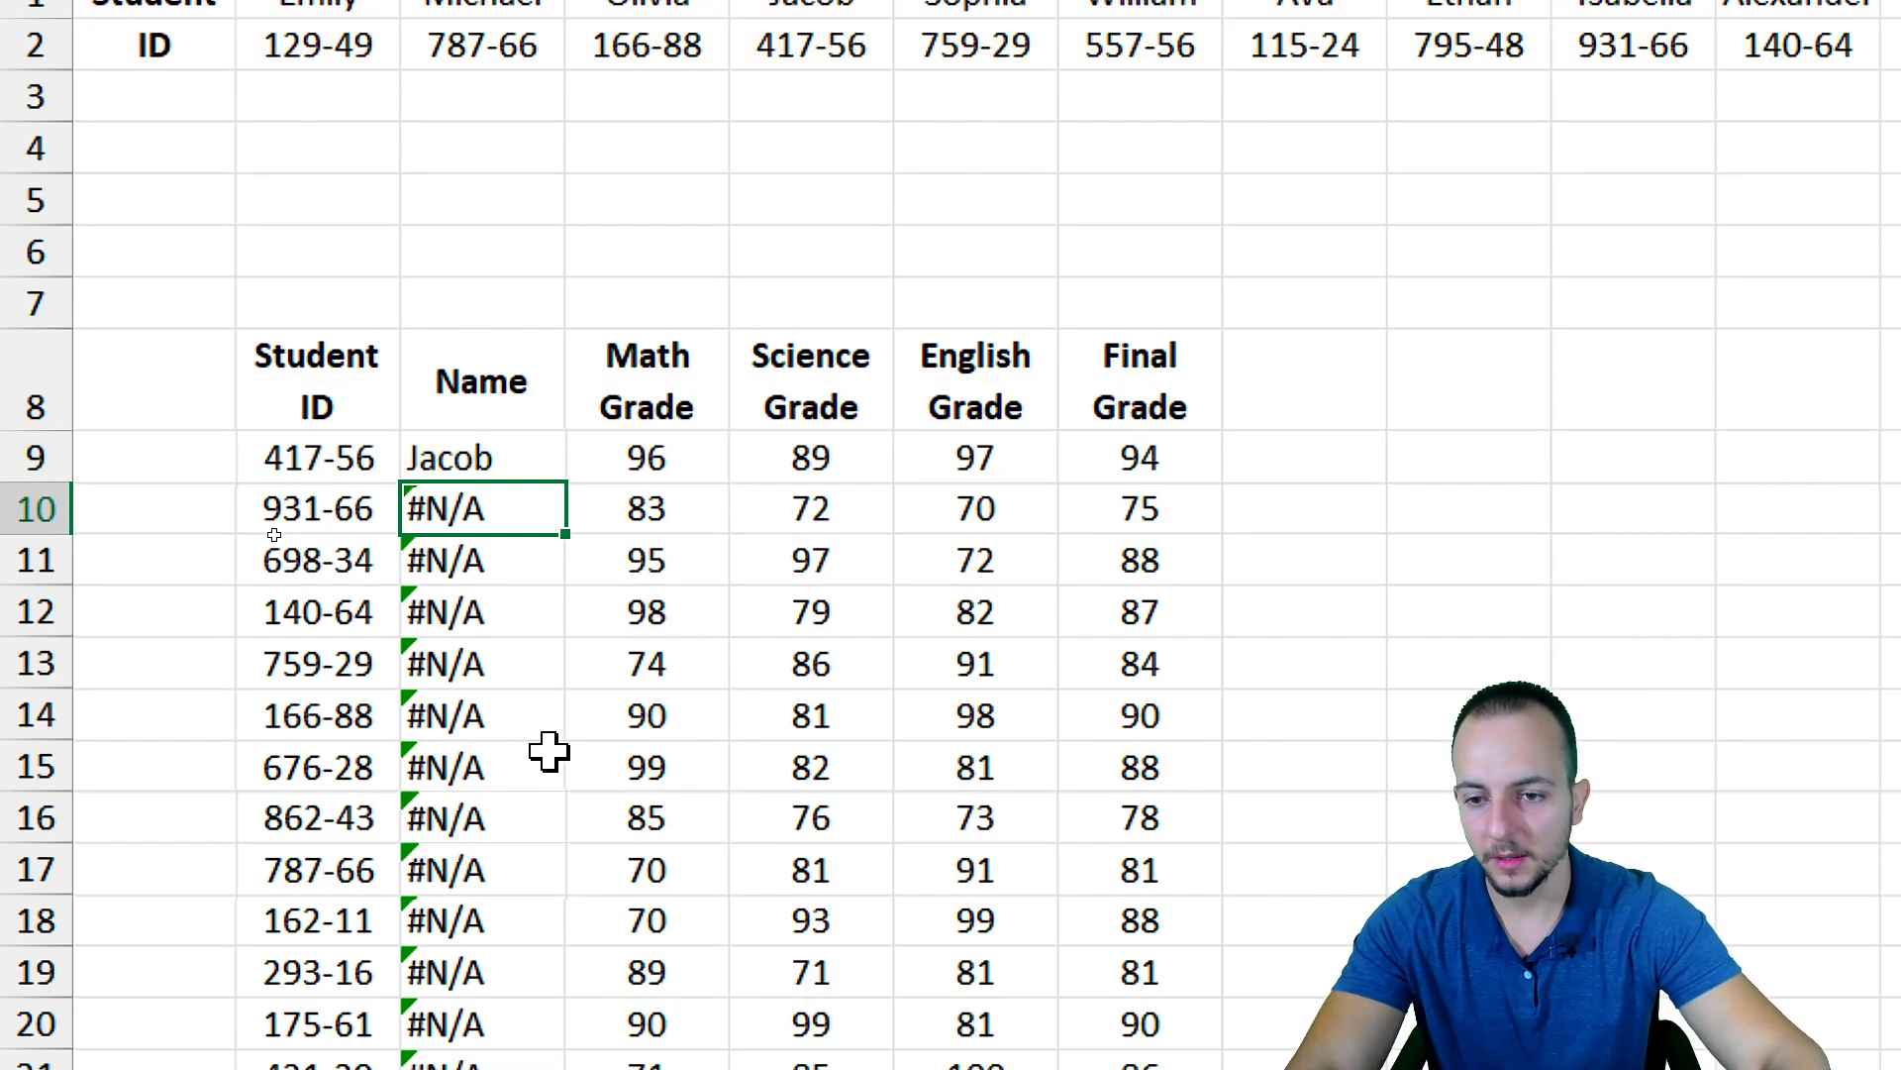
Fill the C9 formula with absolute references down the Name column
{"action": "left_click", "coordinate": [525, 451]}
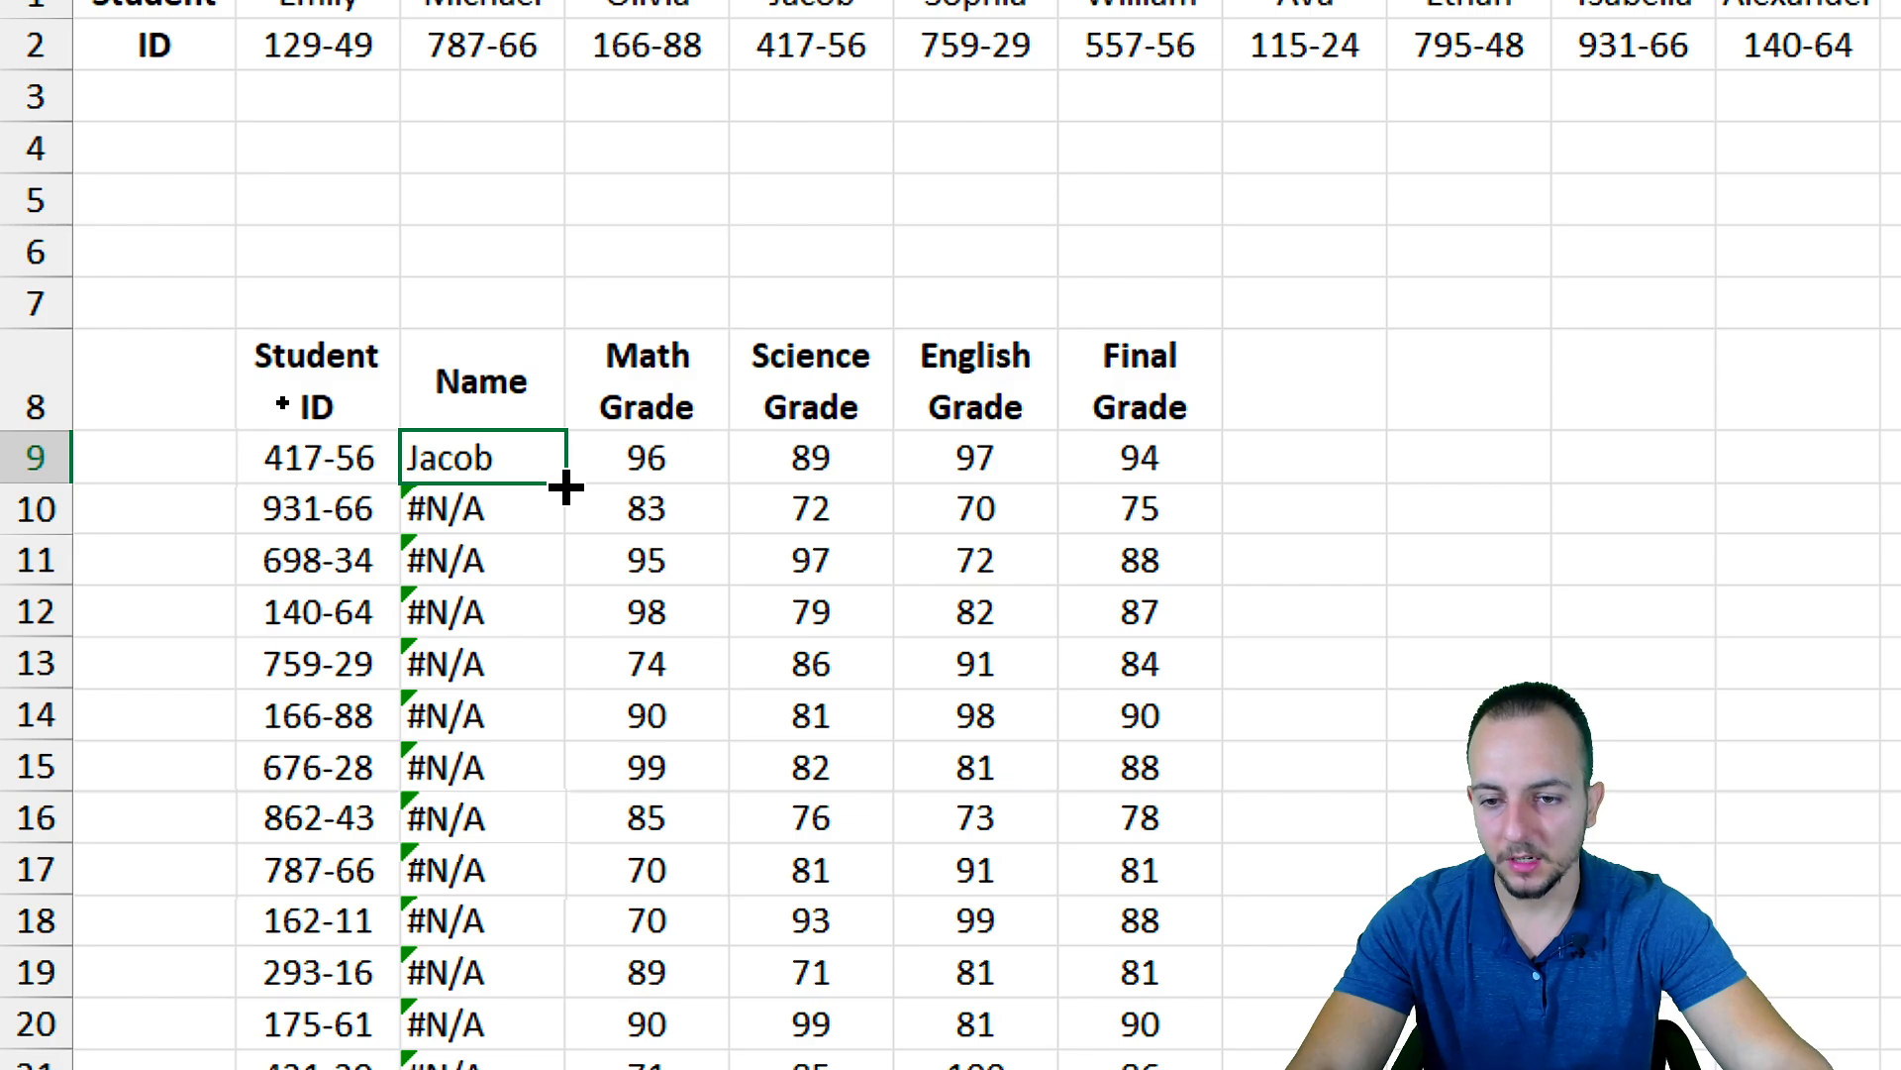
{"action": "left_click_drag", "start_coordinate": [566, 485], "coordinate": [535, 951]}
{"action": "scroll", "coordinate": [355, 193], "scroll_direction": "up", "scroll_amount": 1}
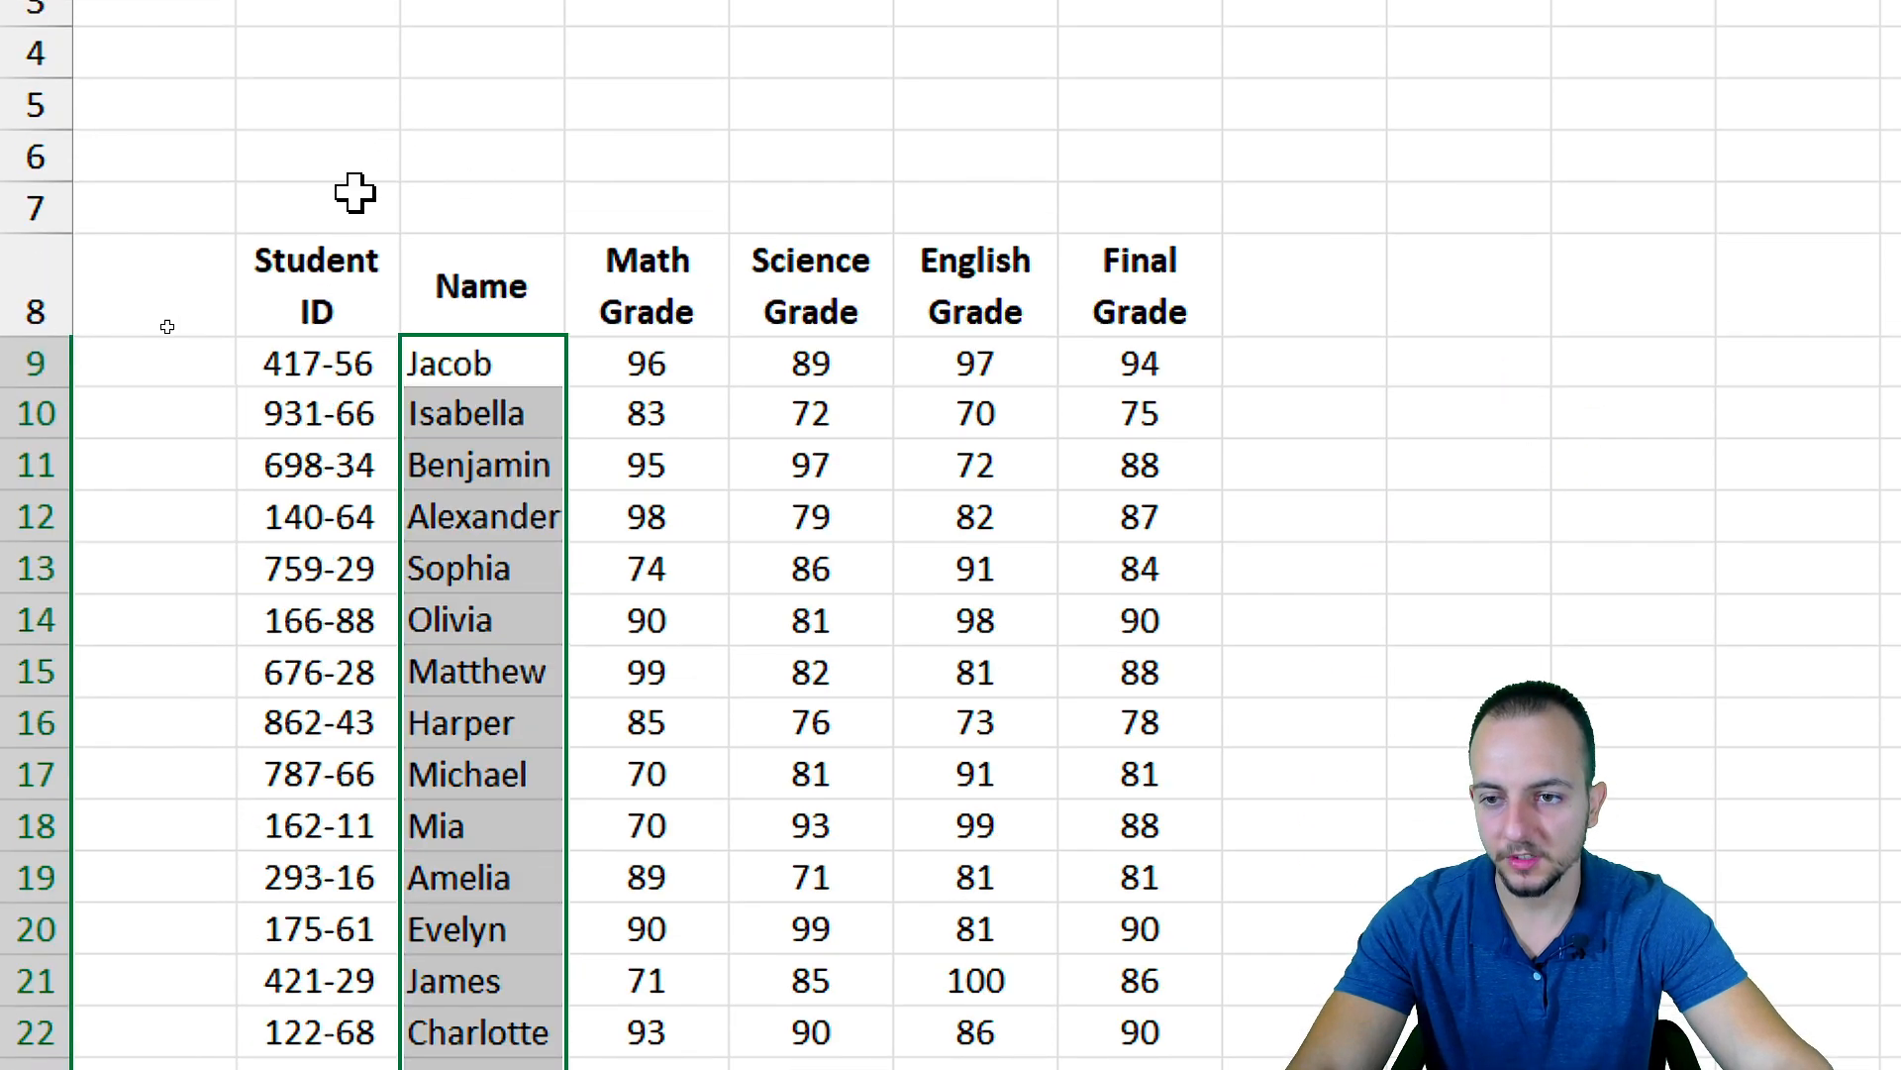
Review the absolute row references in the C9 XLOOKUP formula without changing it, and open the Xlookup (4) sheet
{"action": "left_click", "coordinate": [337, 268]}
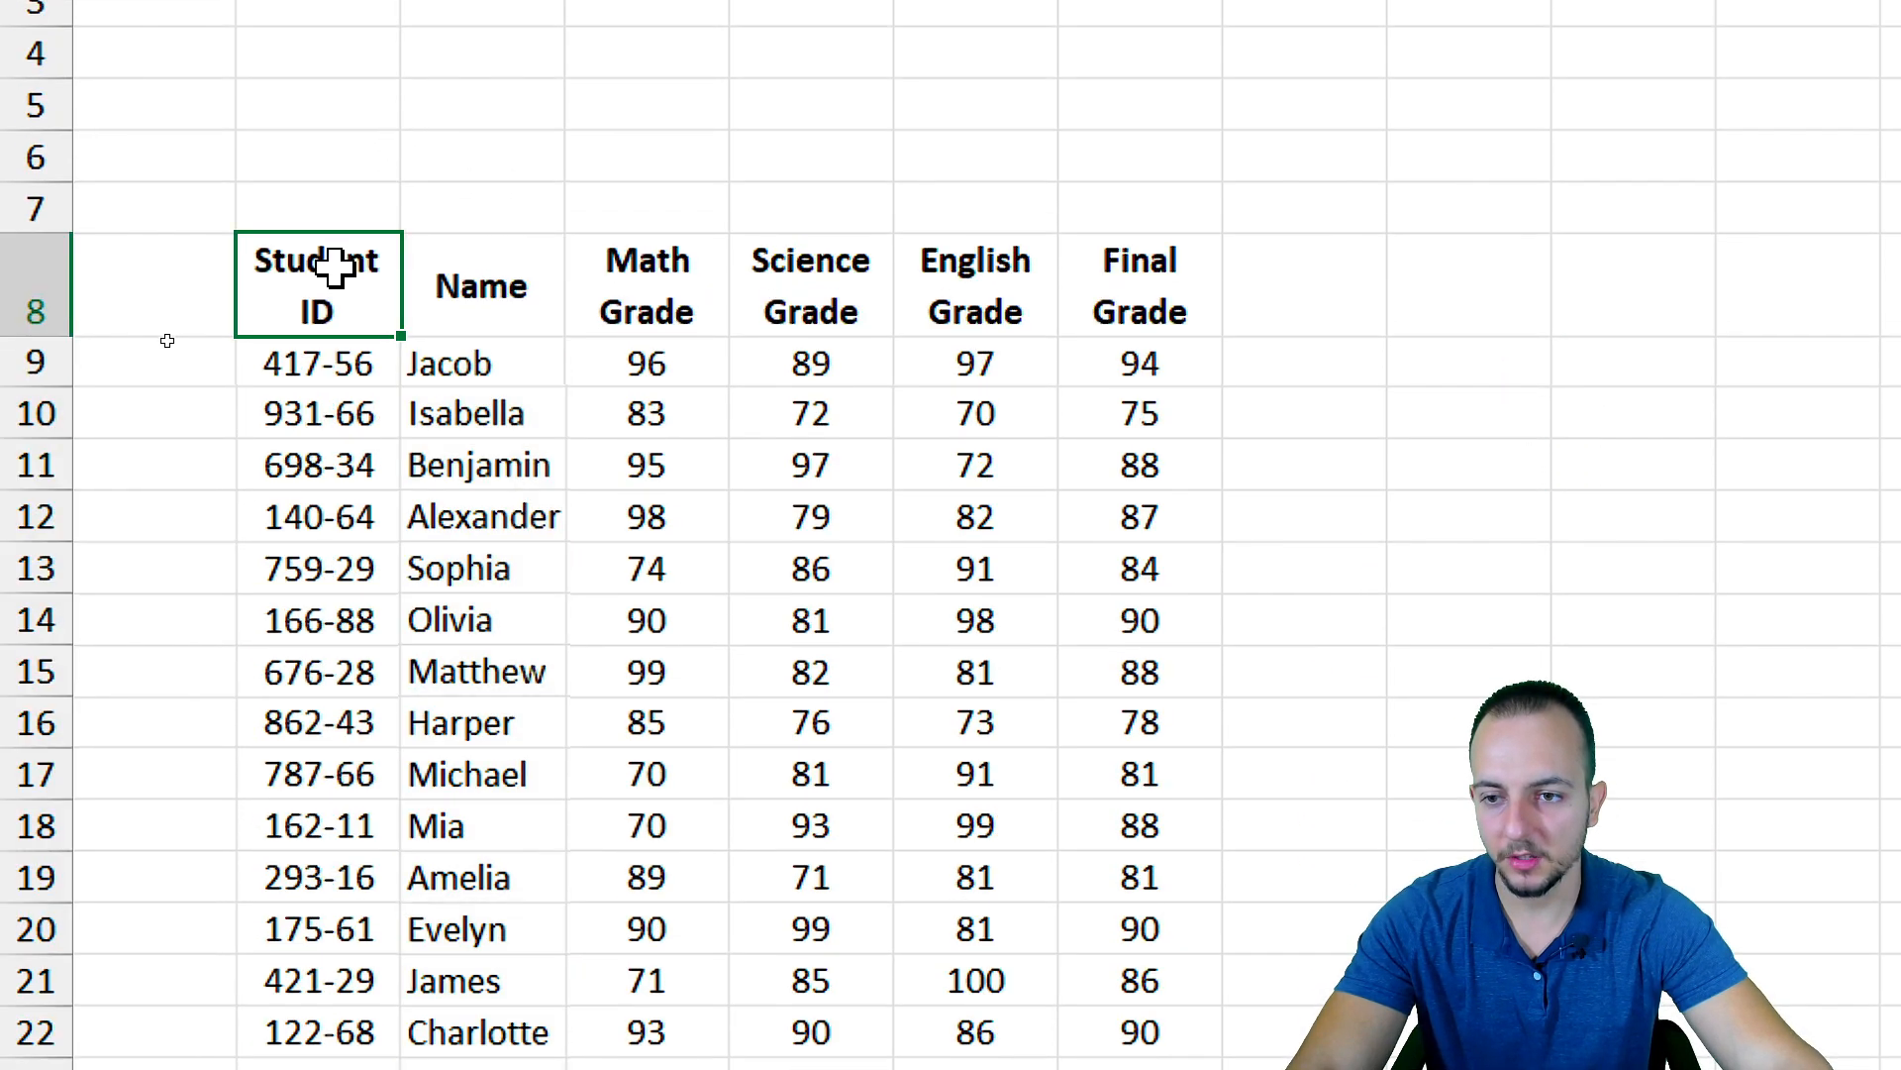
{"action": "left_click", "coordinate": [498, 370]}
{"action": "double_click", "coordinate": [502, 351]}
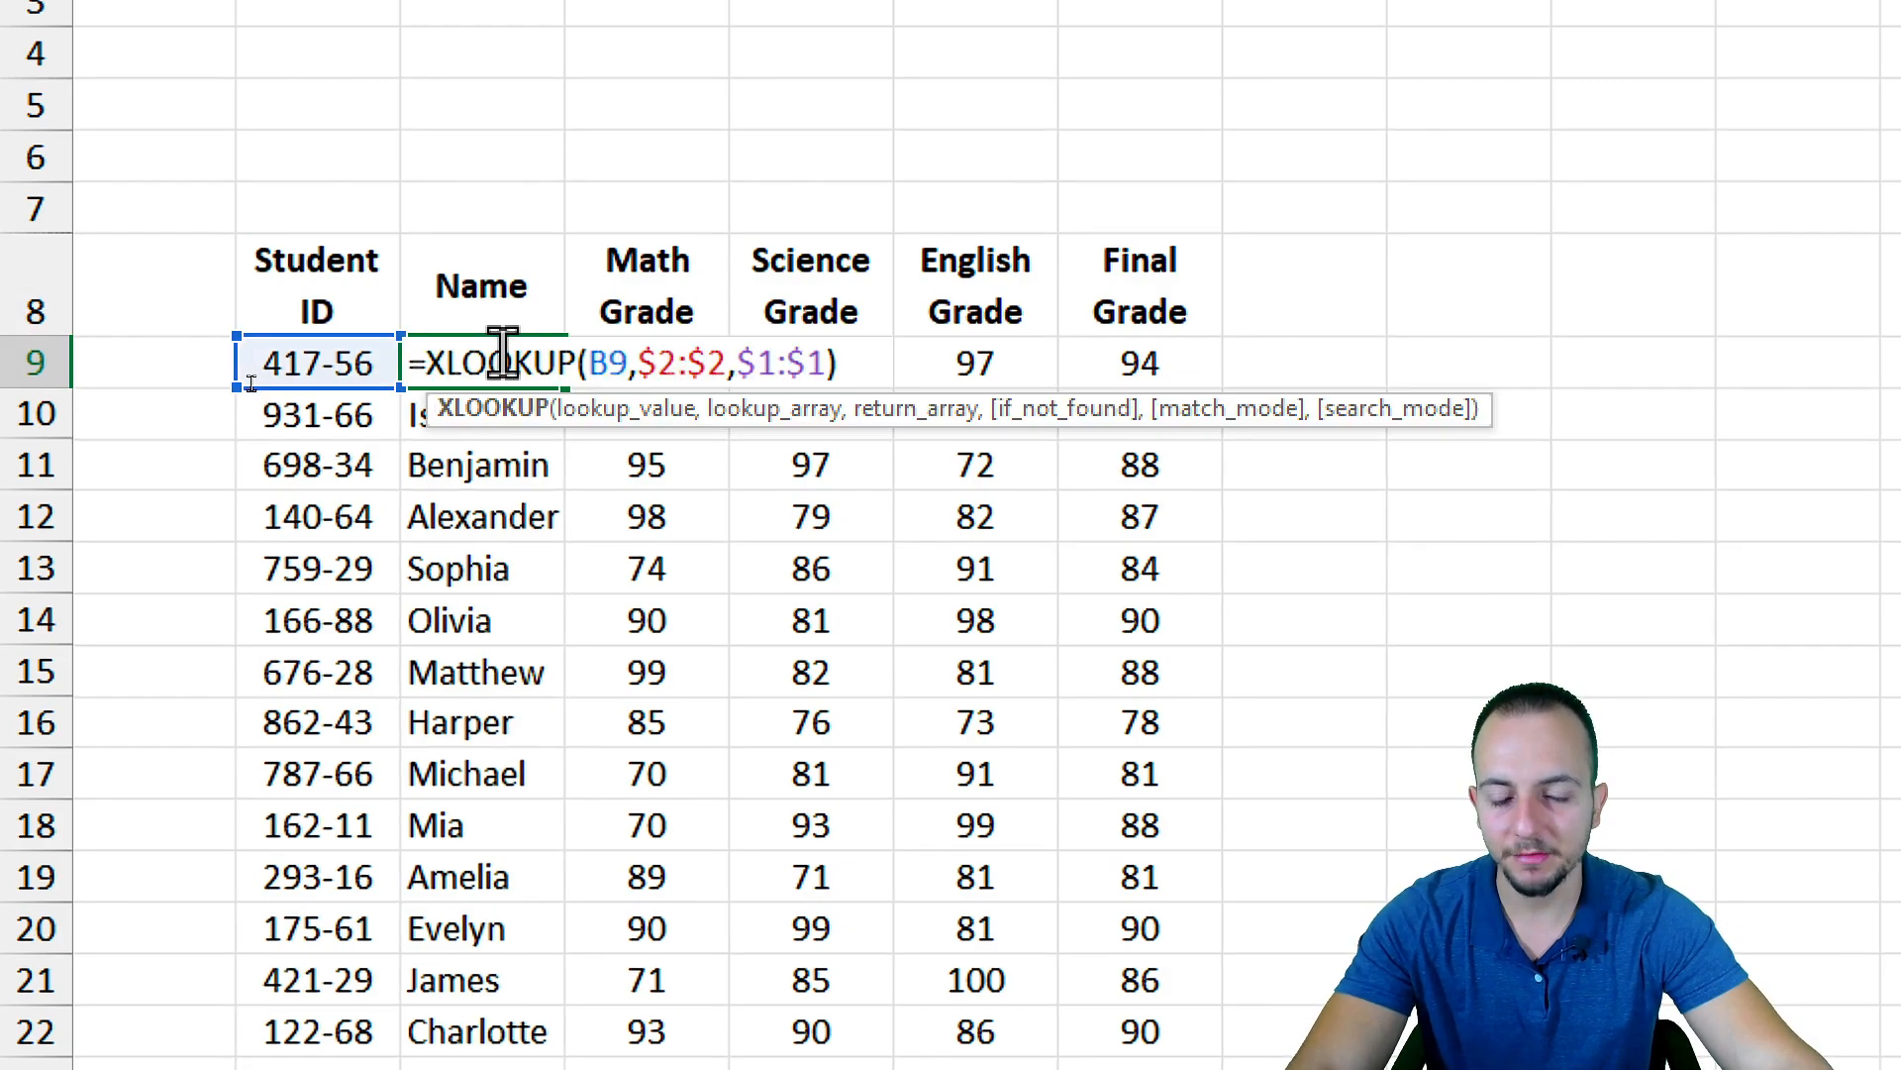
{"action": "key", "text": "Escape"}
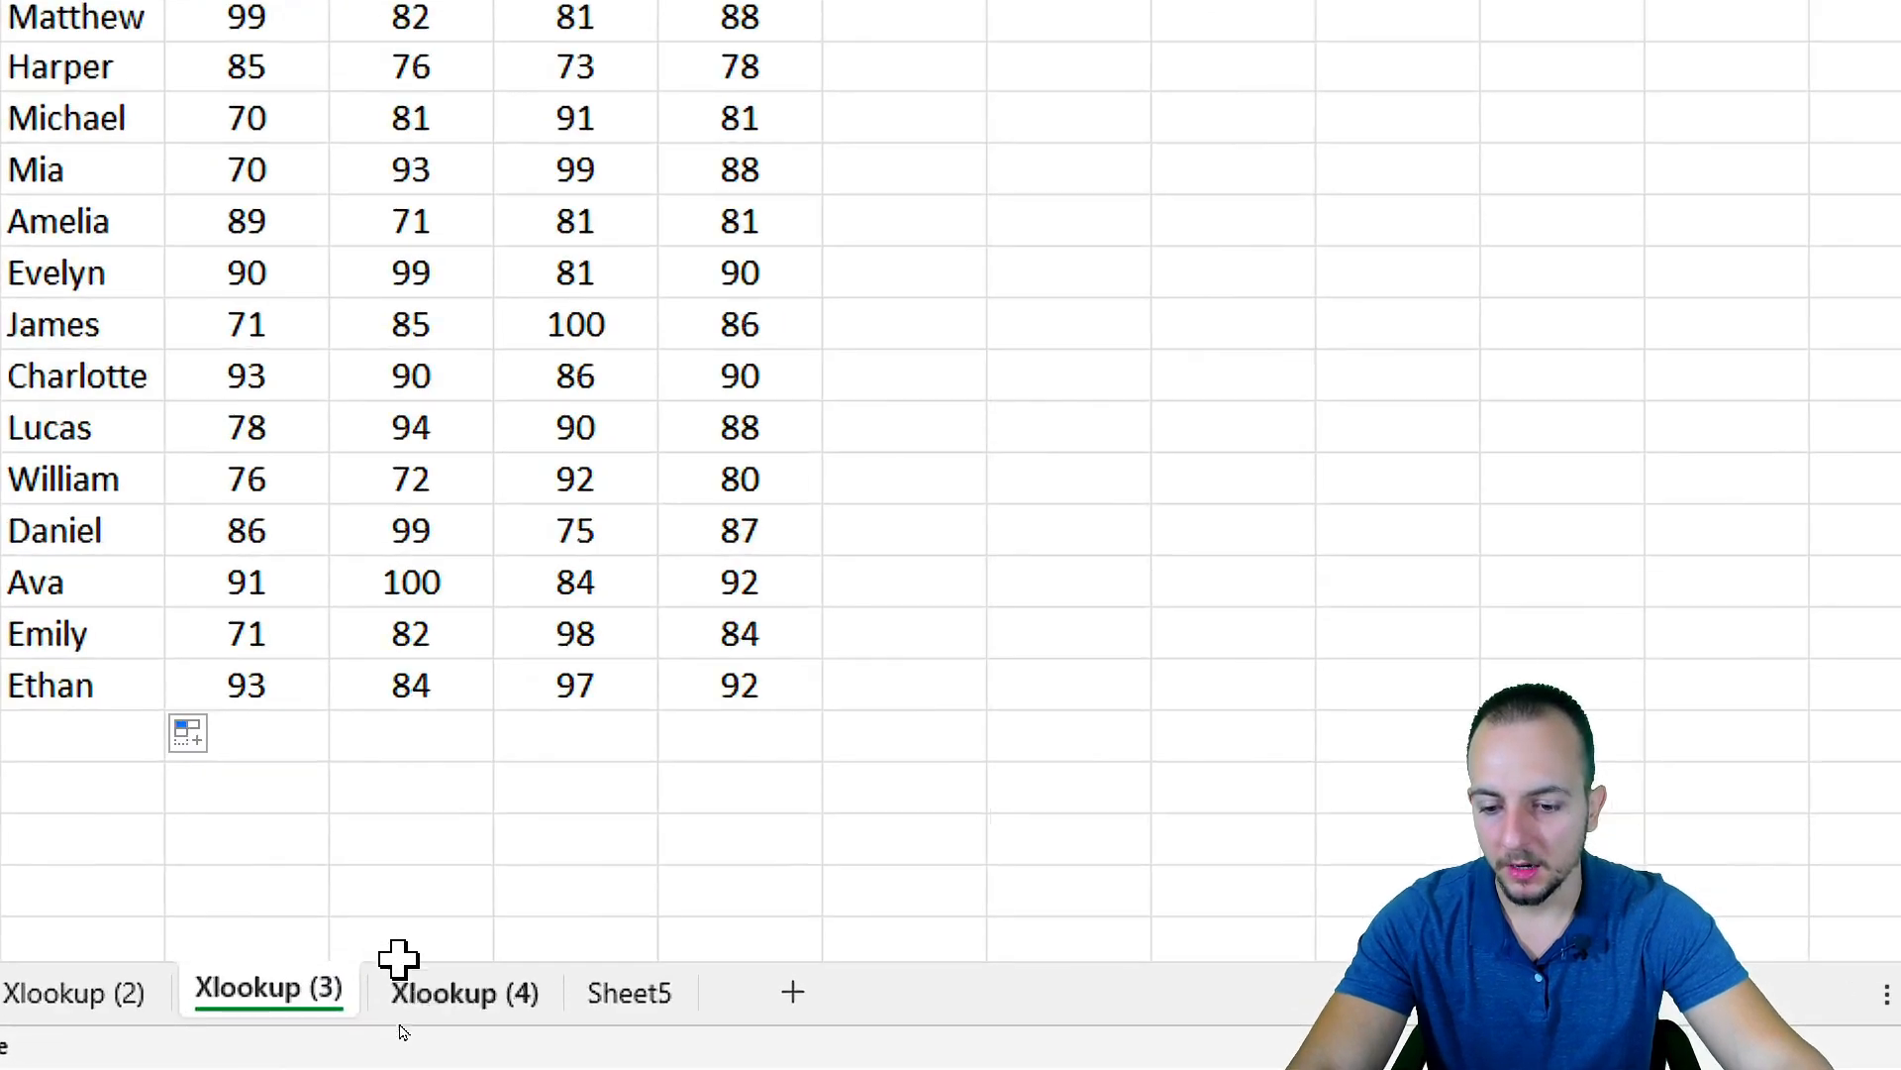
{"action": "left_click", "coordinate": [408, 1032]}
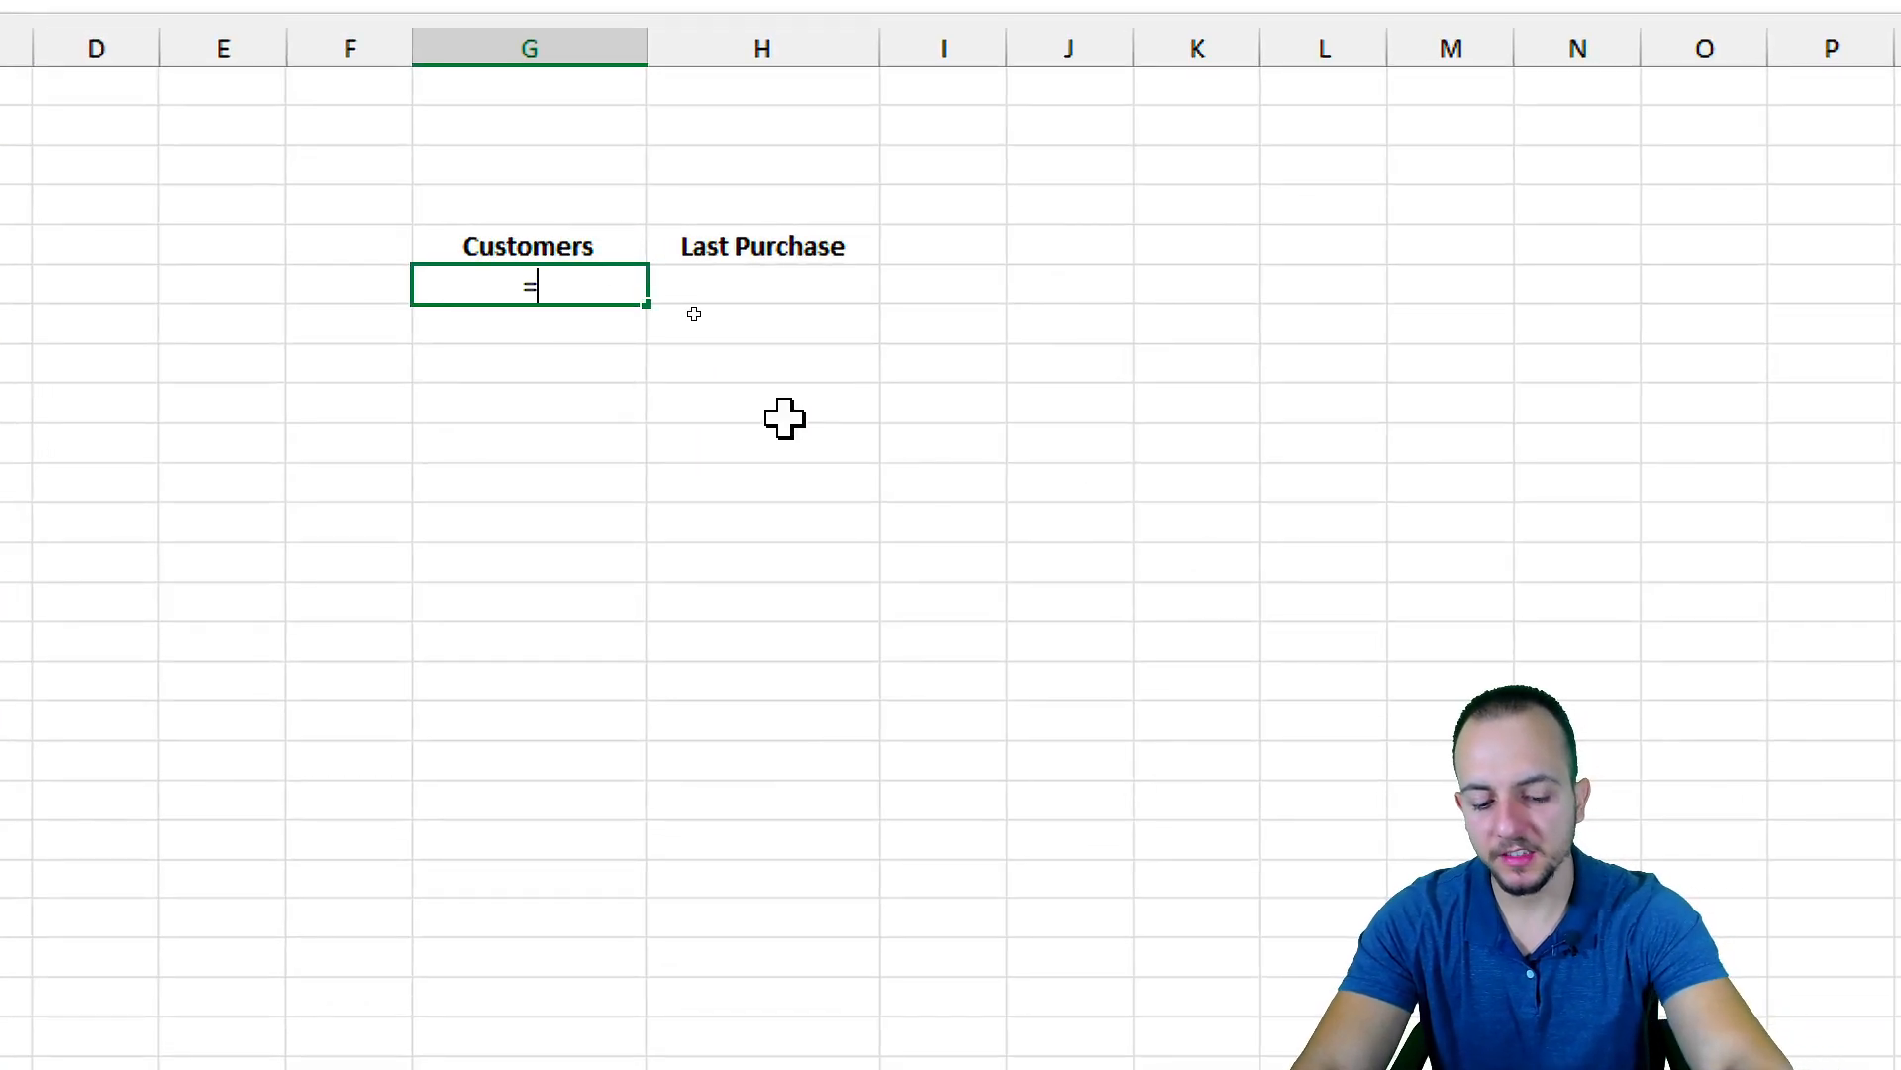
Start an XLOOKUP formula in G6 to examine its match_mode argument, and discard the formula
{"action": "type", "text": "xlo"}
{"action": "key", "text": "Tab"}
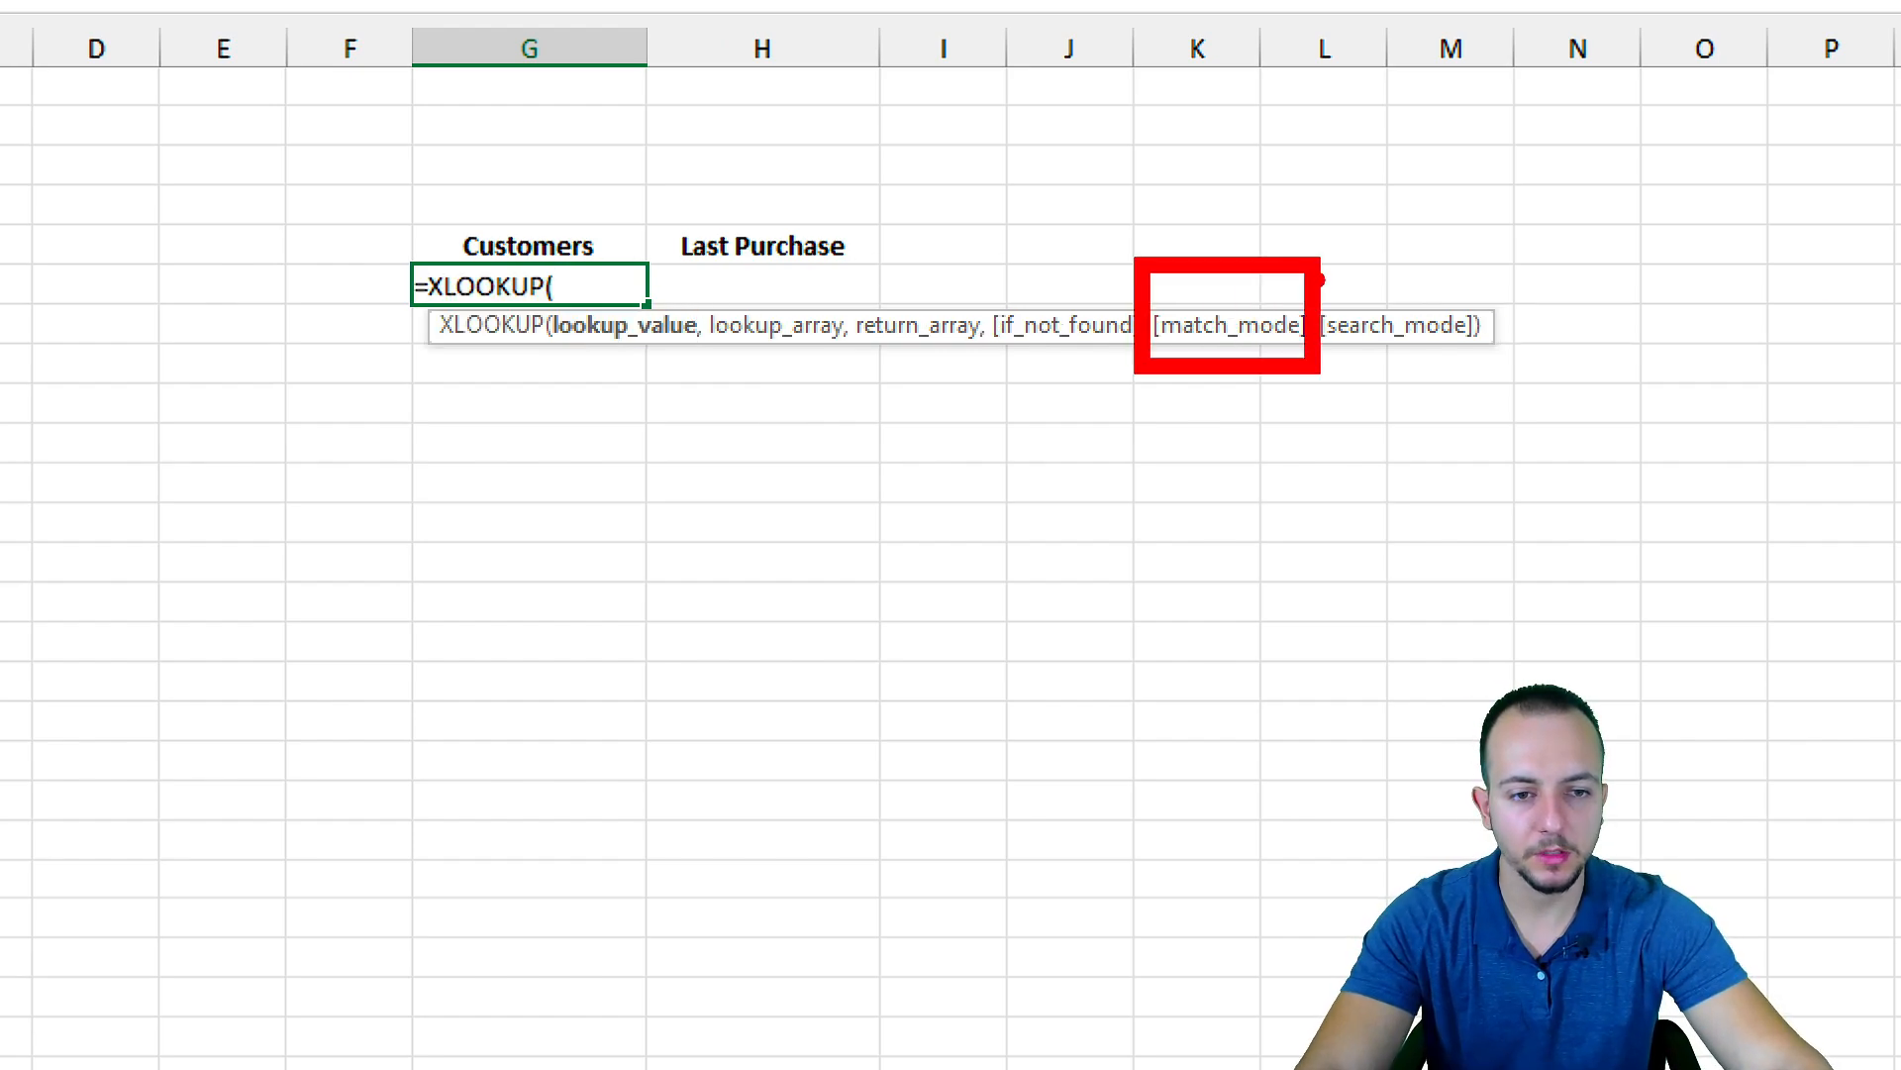
{"action": "left_click_drag", "start_coordinate": [1315, 254], "coordinate": [1495, 376]}
{"action": "key", "text": "ctrl+z"}
{"action": "left_click_drag", "start_coordinate": [1233, 416], "coordinate": [1262, 648]}
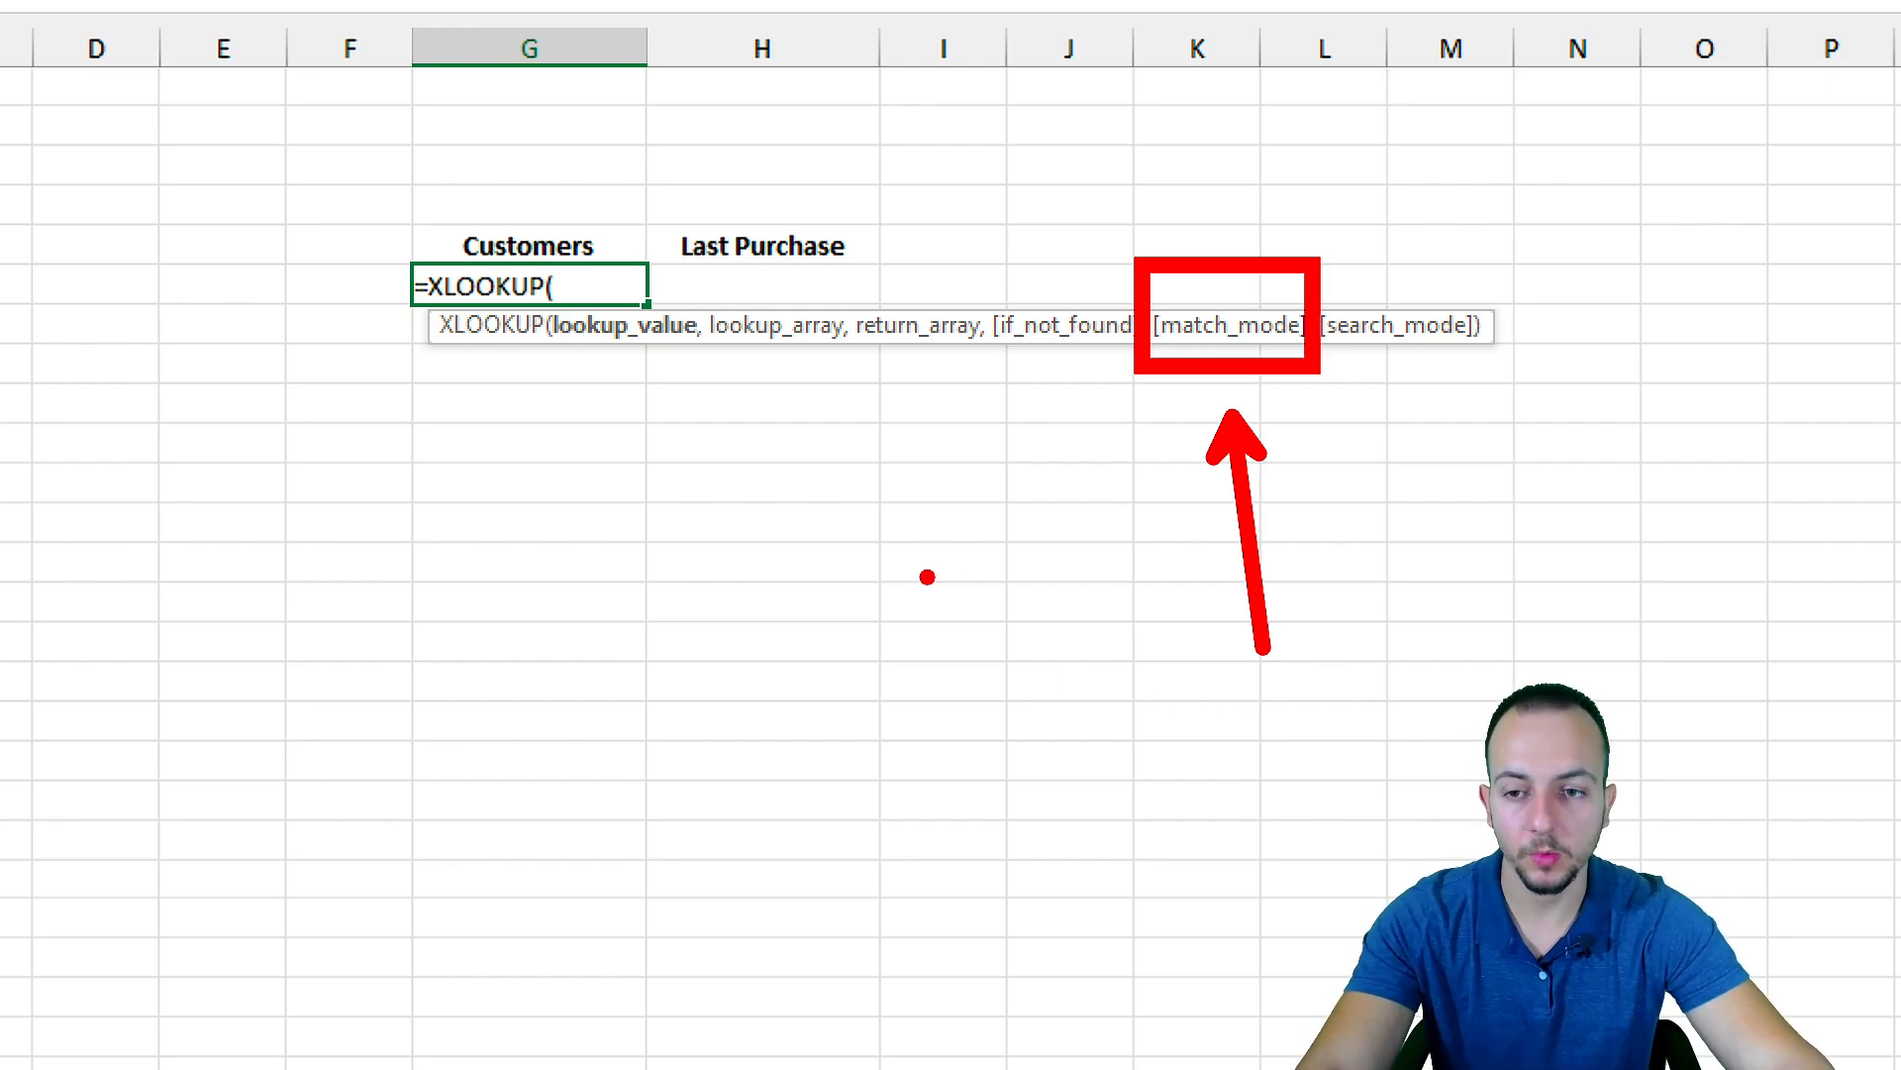
{"action": "key", "text": "Escape"}
{"action": "key", "text": "Escape"}
Examine the Customers and Last Purchase columns, especially how first and last names are combined in the customer entries
{"action": "left_click_drag", "start_coordinate": [540, 247], "coordinate": [542, 287]}
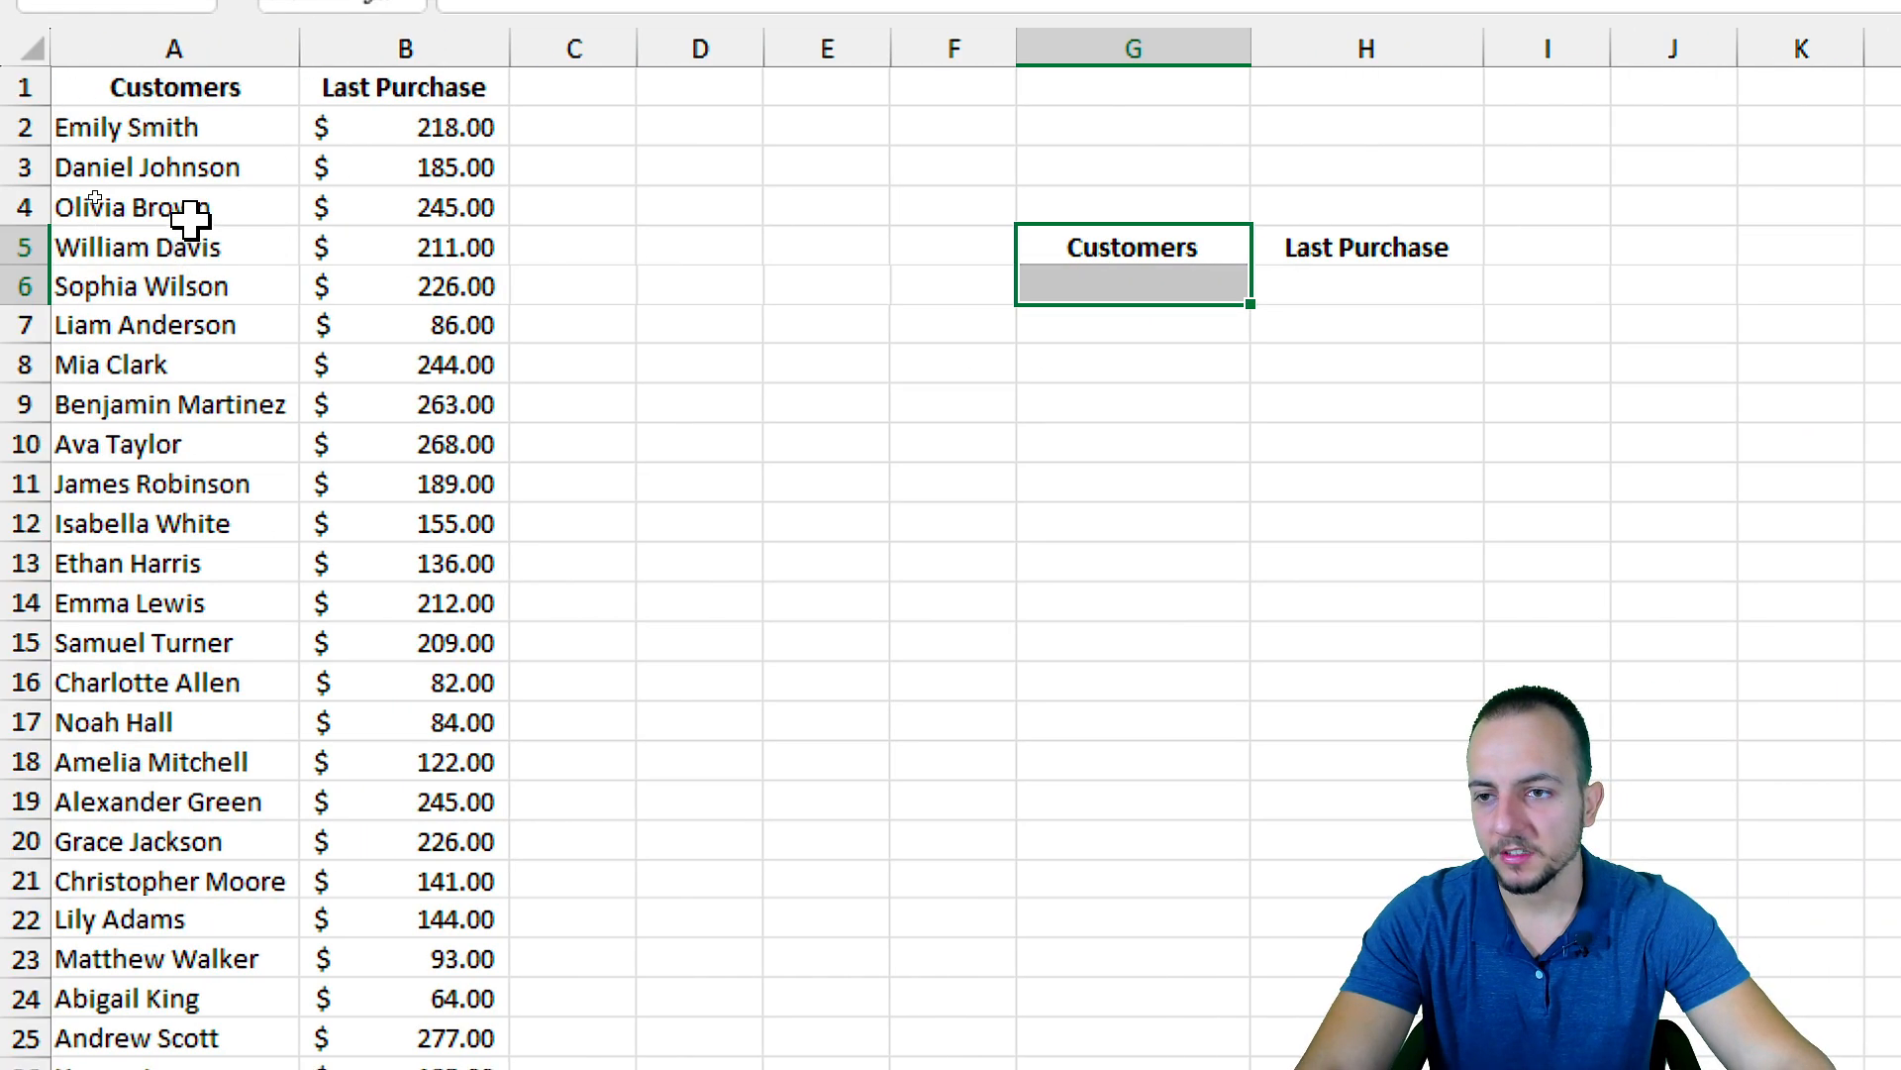
{"action": "left_click", "coordinate": [204, 49]}
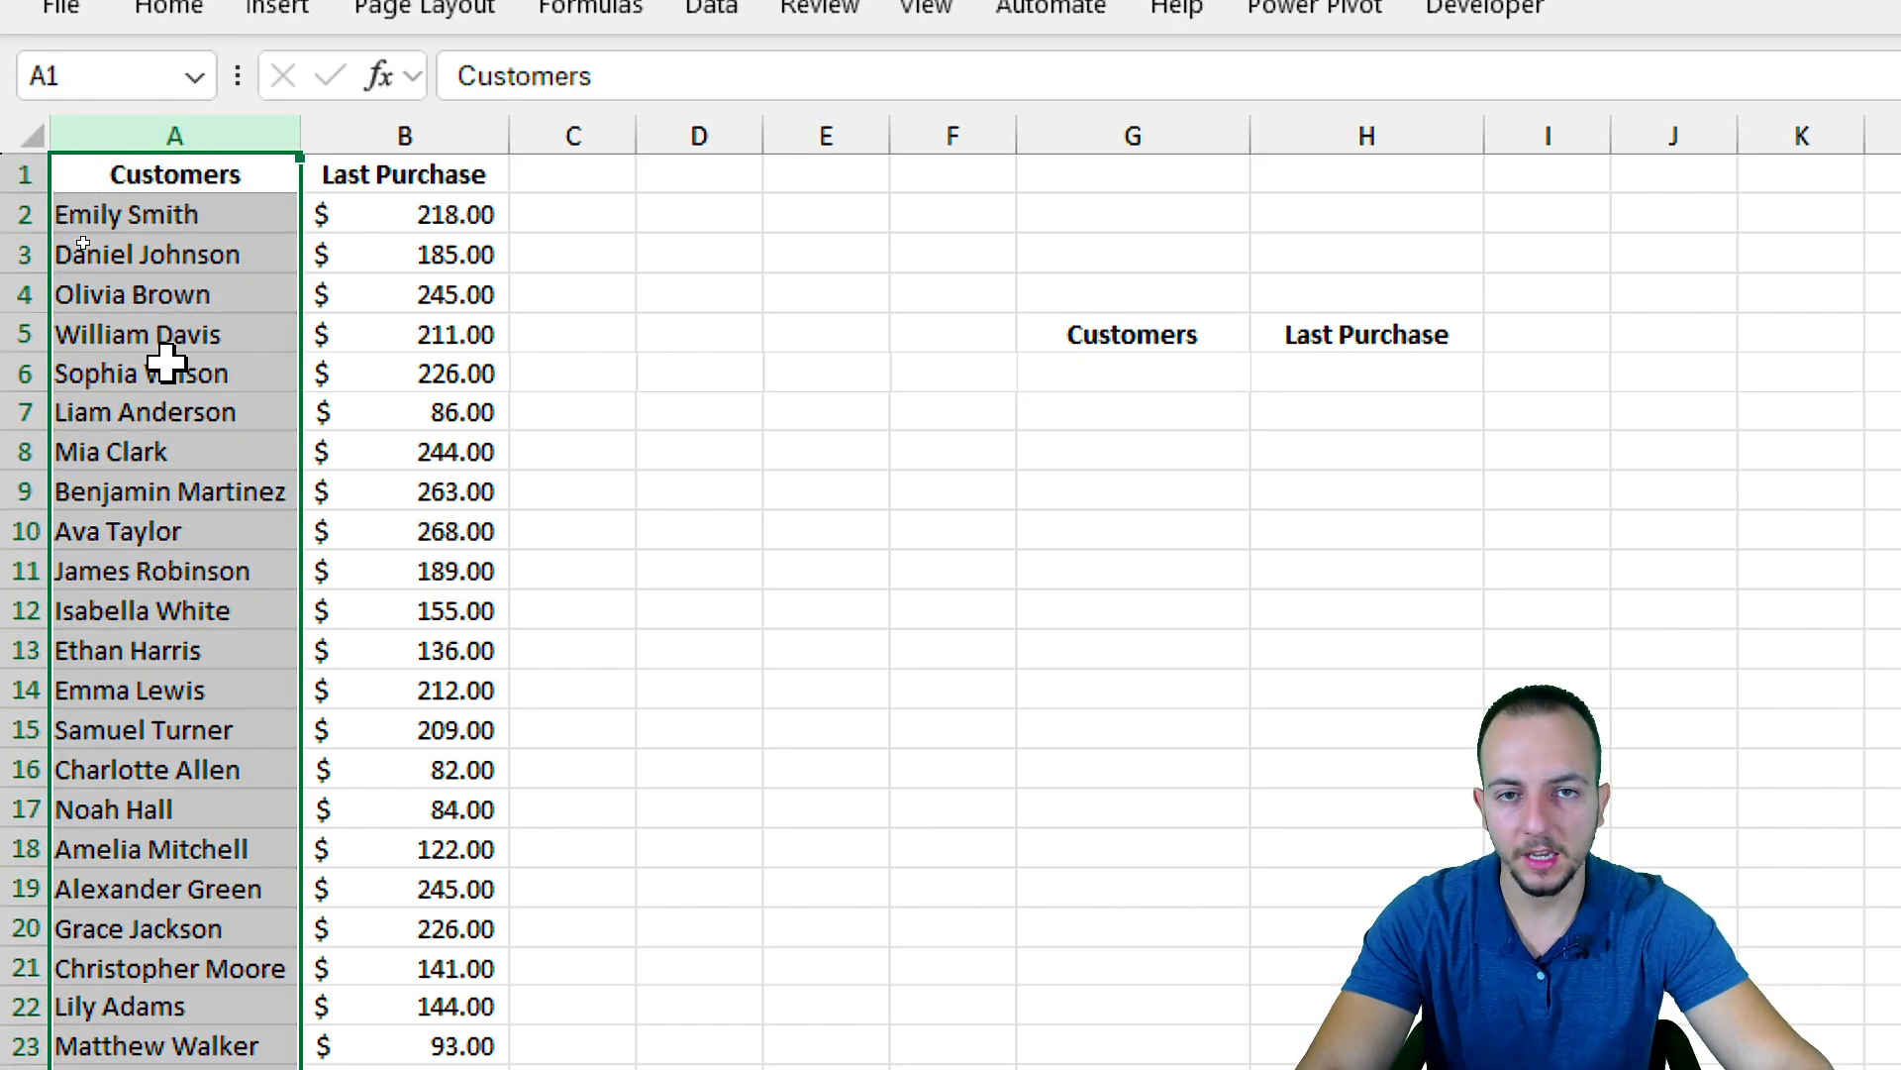
{"action": "left_click", "coordinate": [429, 134]}
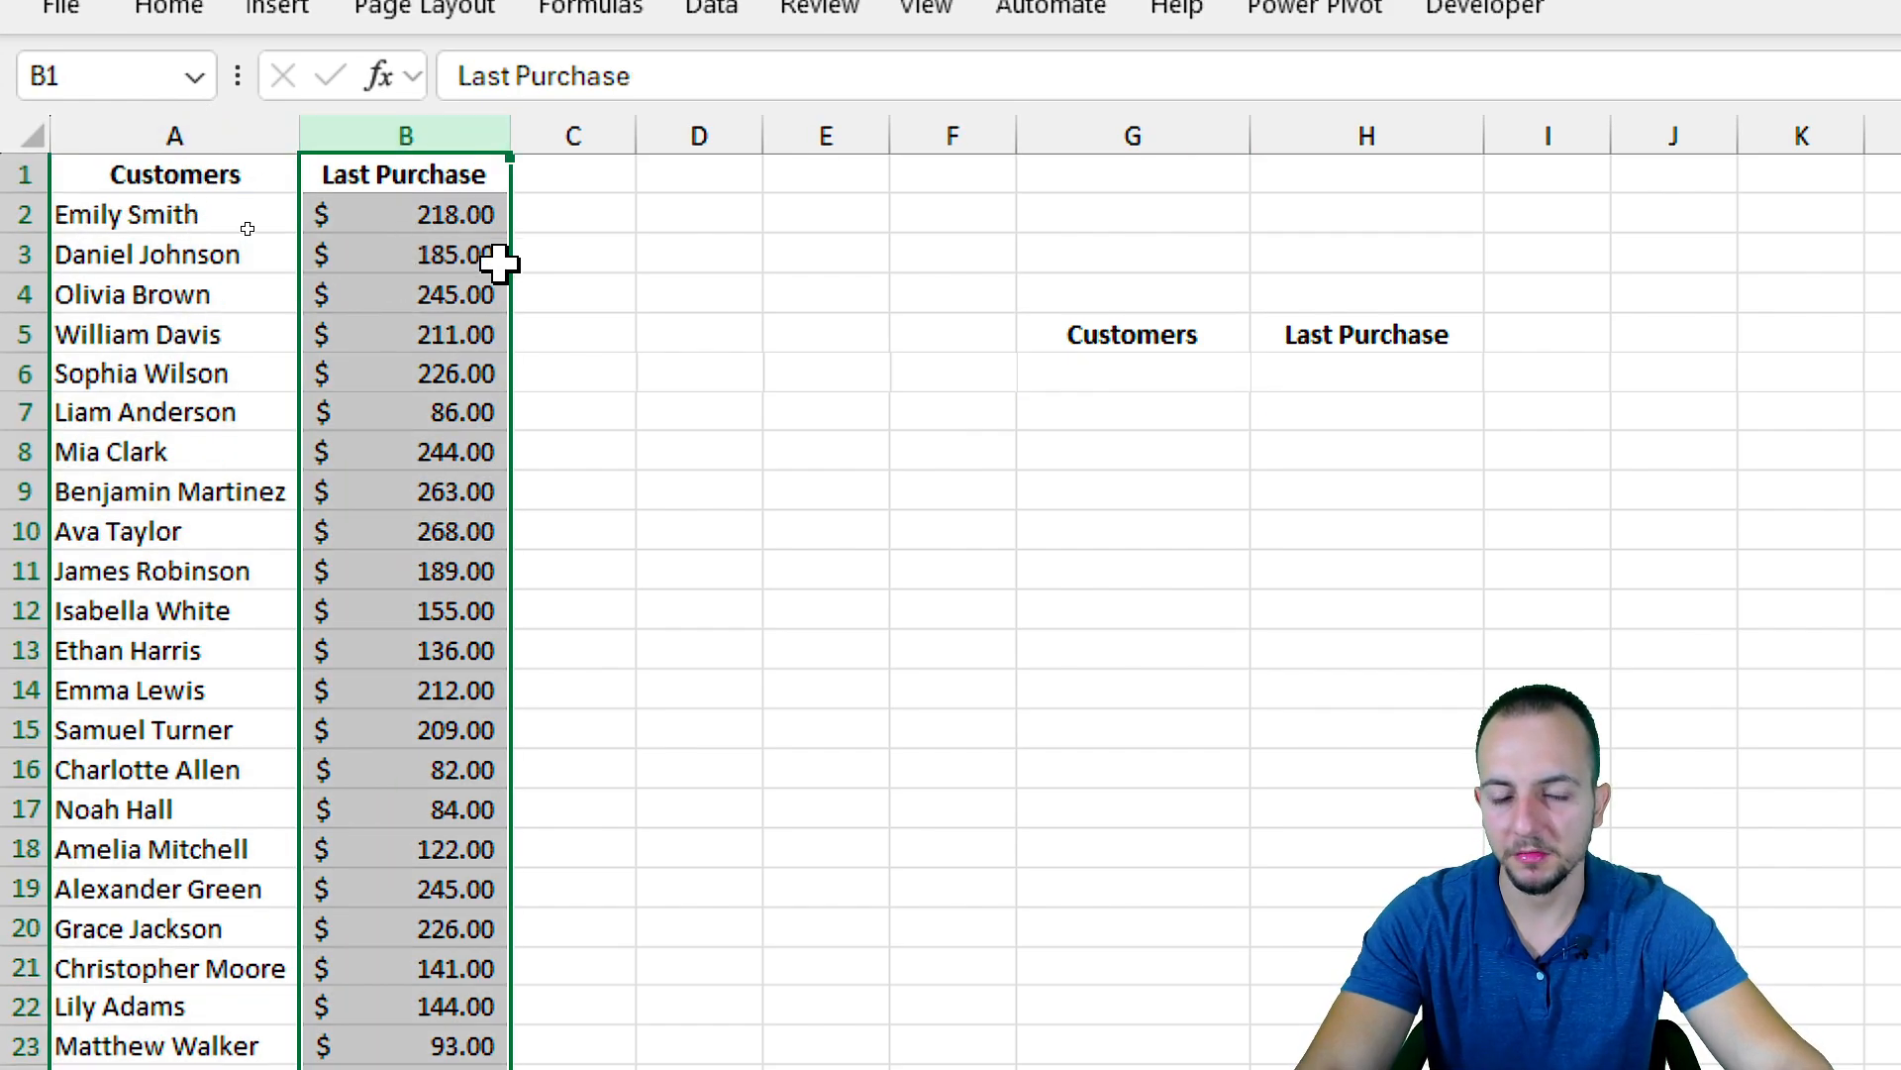
{"action": "left_click", "coordinate": [1168, 368]}
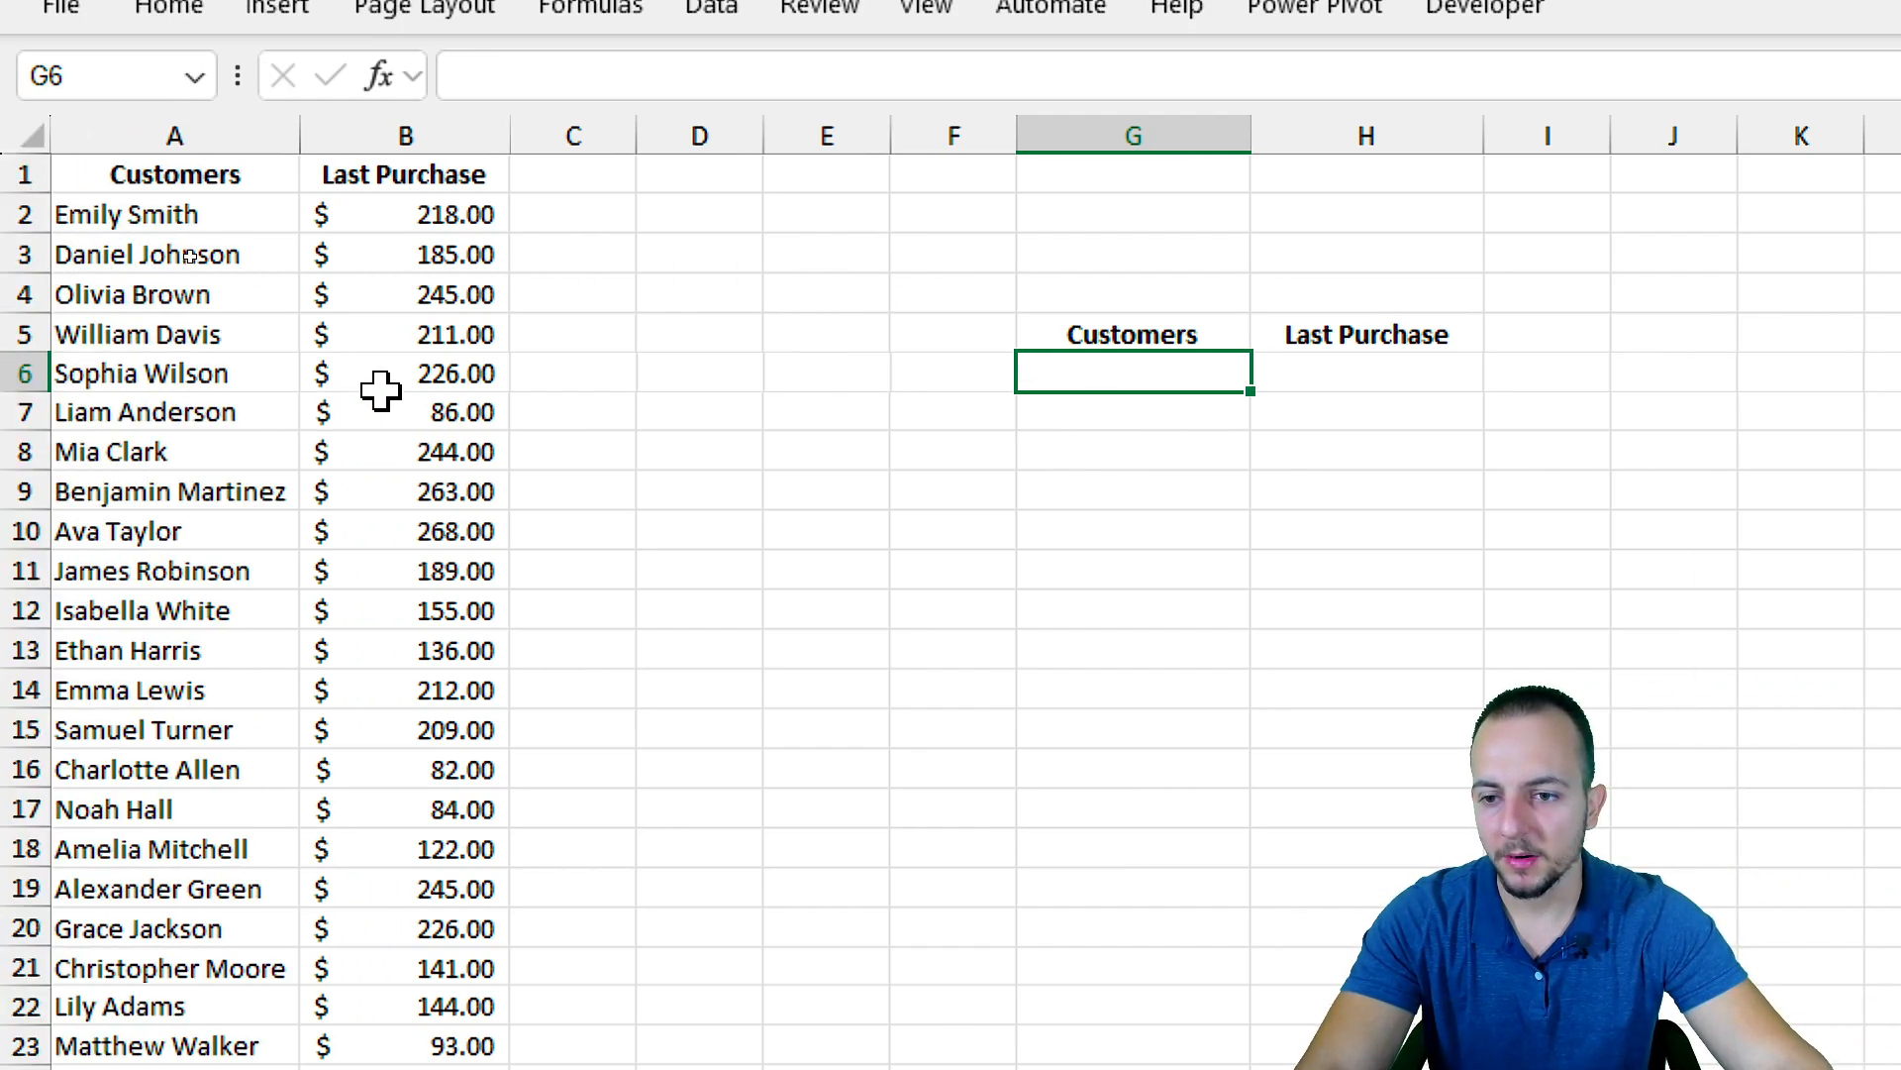
{"action": "mouse_move", "coordinate": [42, 180]}
{"action": "left_mouse_down"}
{"action": "mouse_move", "coordinate": [127, 239]}
{"action": "mouse_move", "coordinate": [174, 238]}
{"action": "mouse_move", "coordinate": [238, 185]}
{"action": "left_mouse_up"}
{"action": "key", "text": "e"}
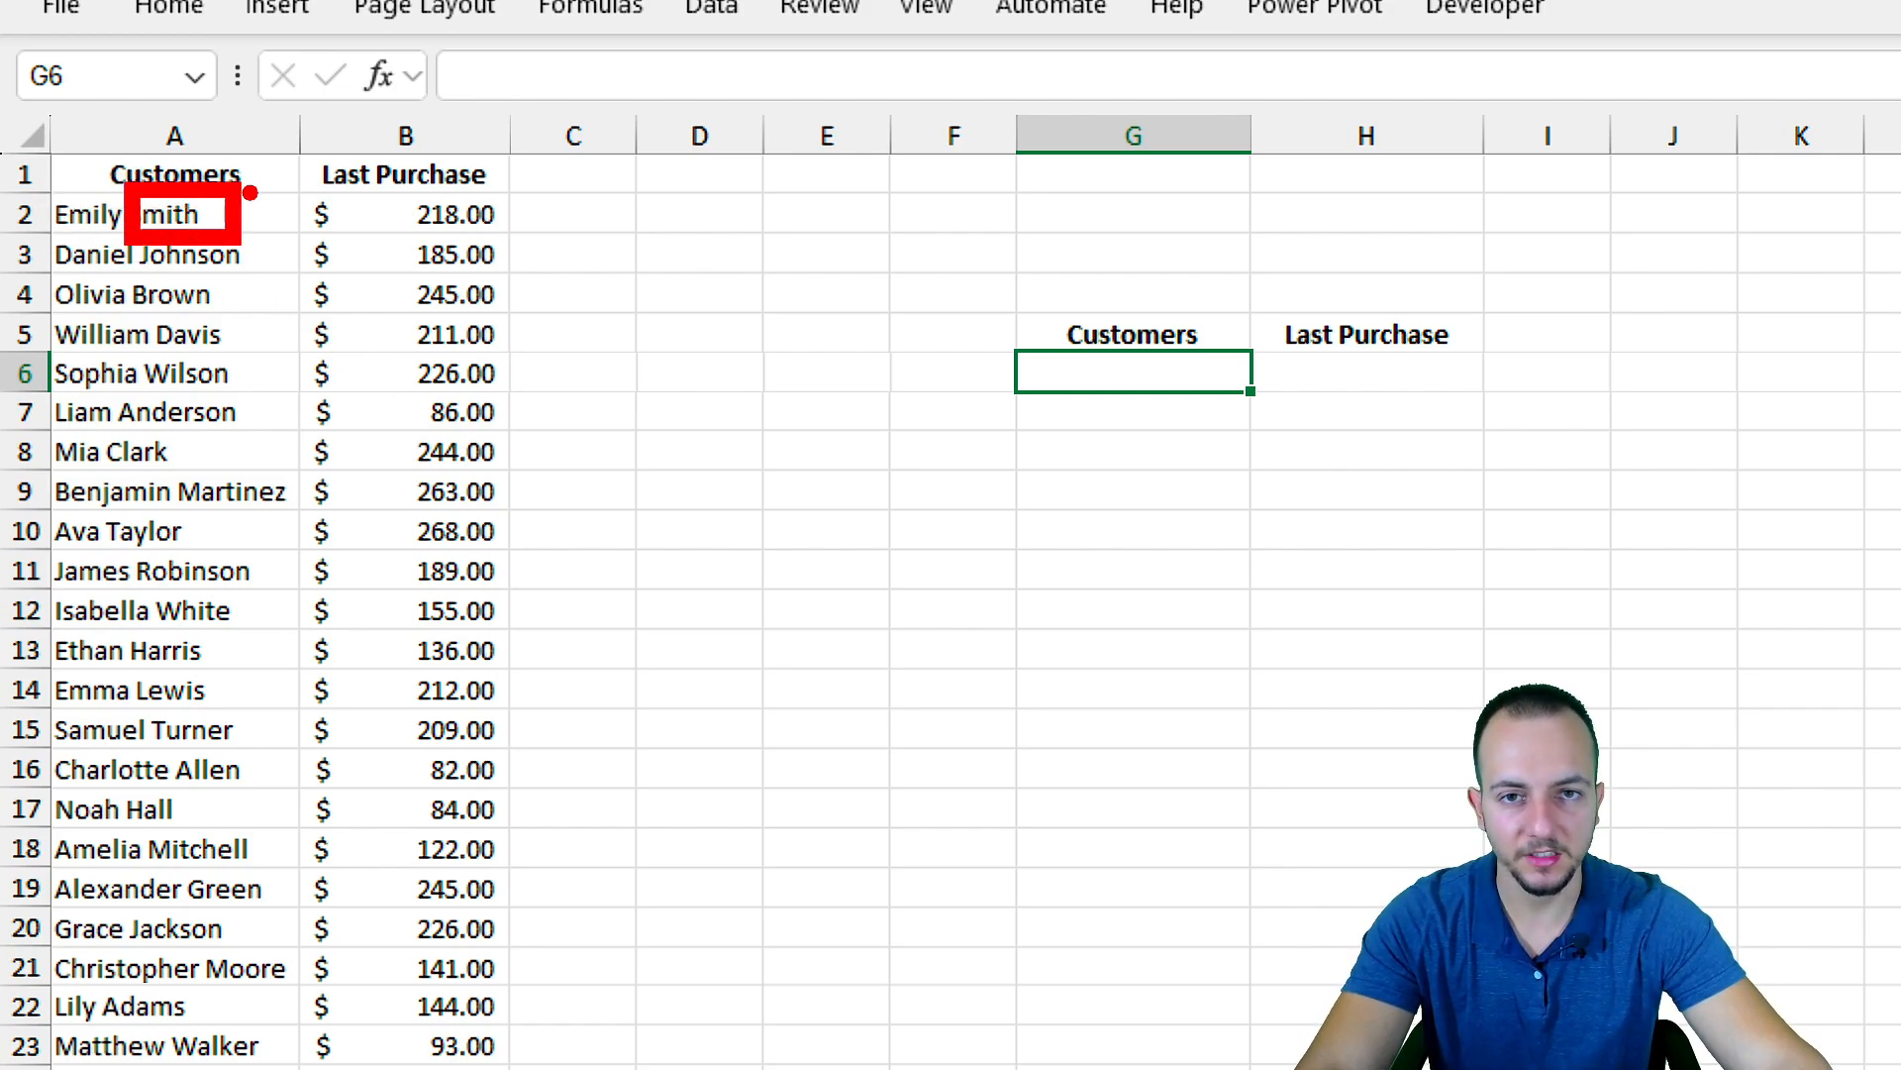
{"action": "key", "text": "e"}
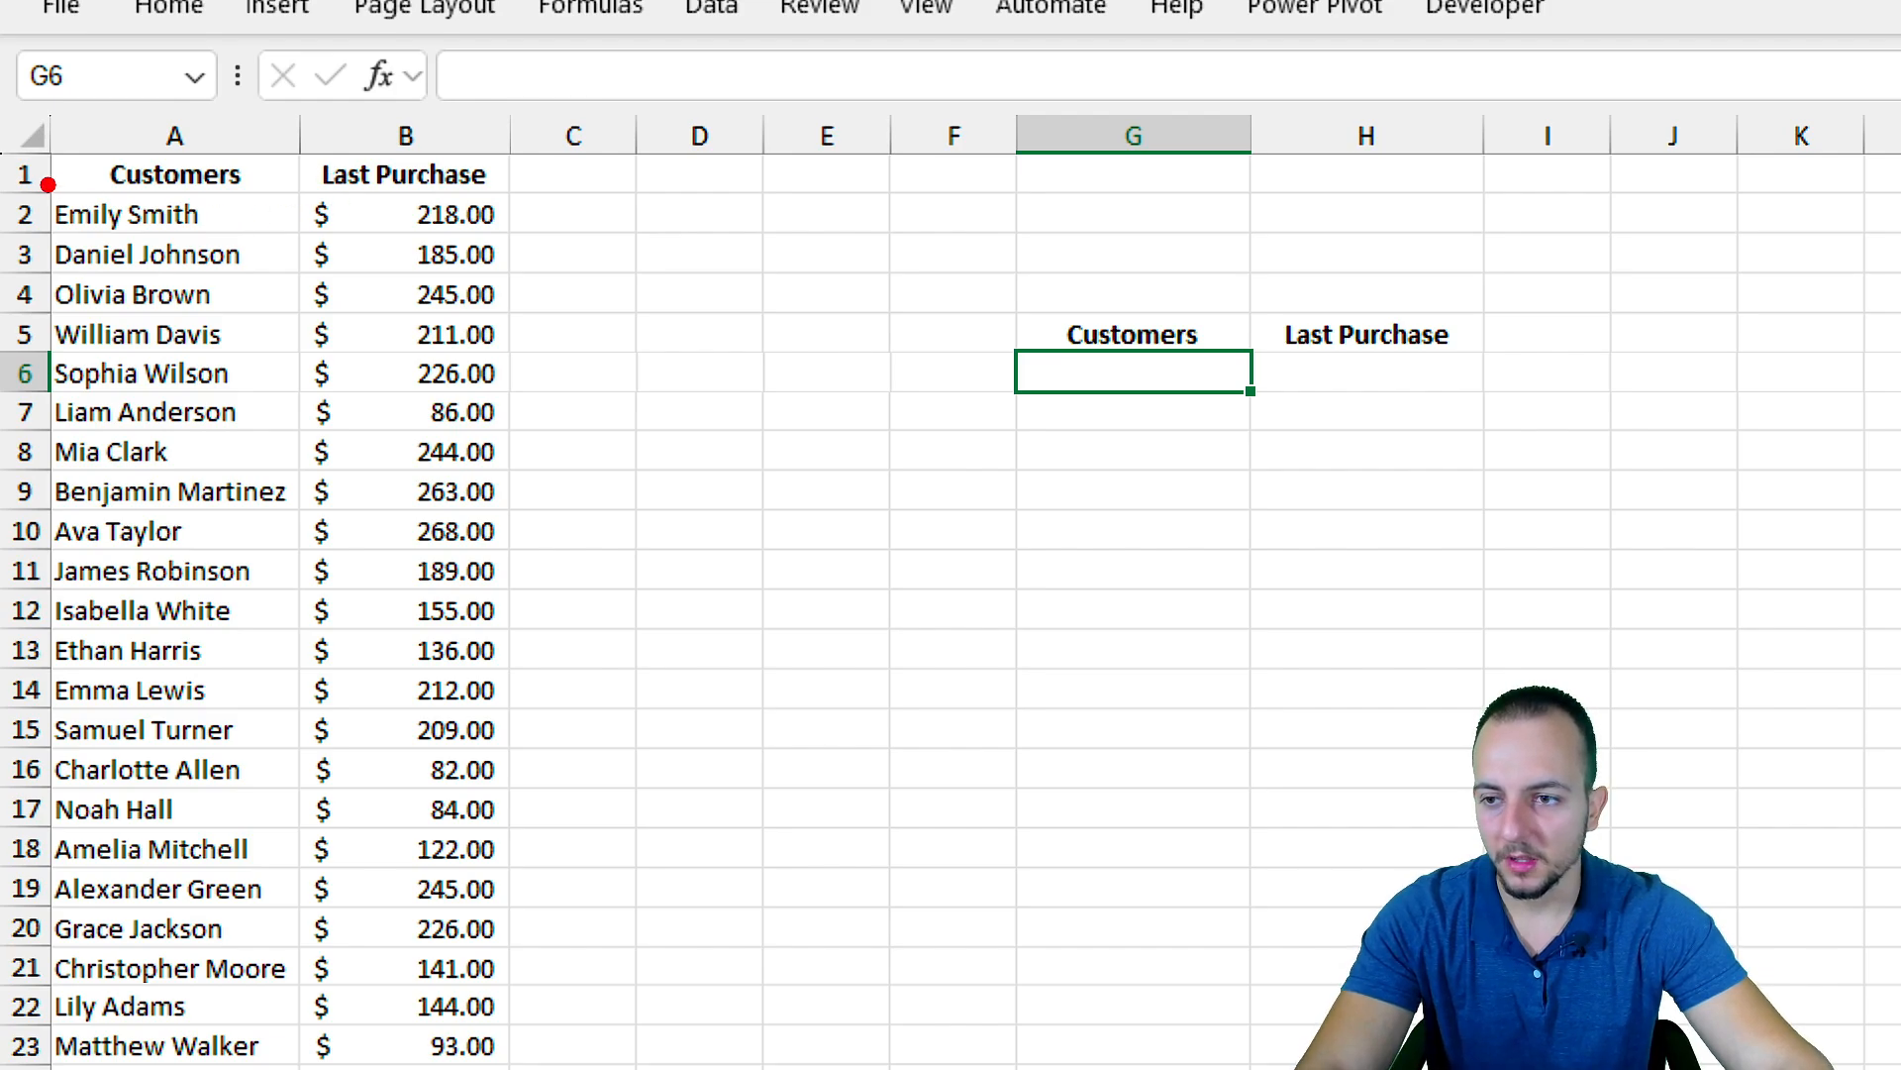
{"action": "mouse_move", "coordinate": [45, 183]}
{"action": "left_mouse_down"}
{"action": "mouse_move", "coordinate": [305, 240]}
{"action": "mouse_move", "coordinate": [463, 332]}
{"action": "left_mouse_up"}
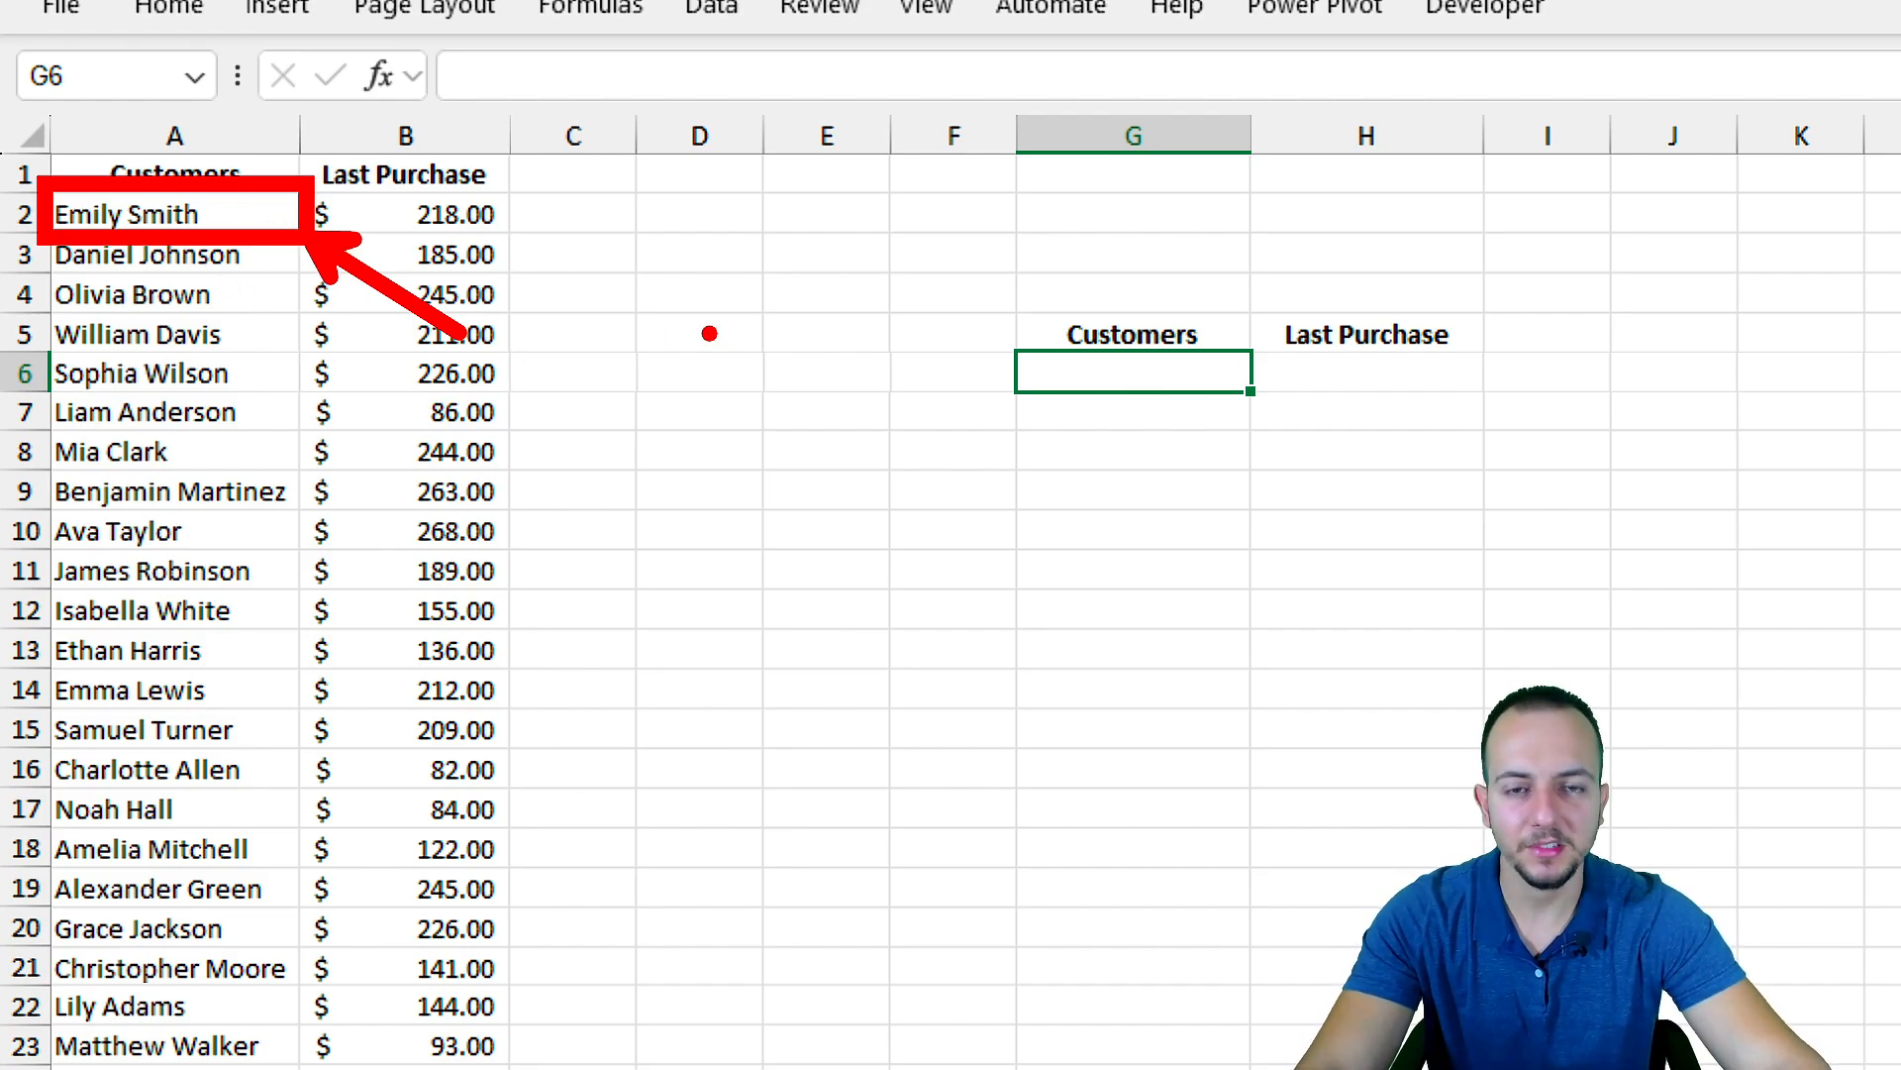
{"action": "key", "text": "Escape"}
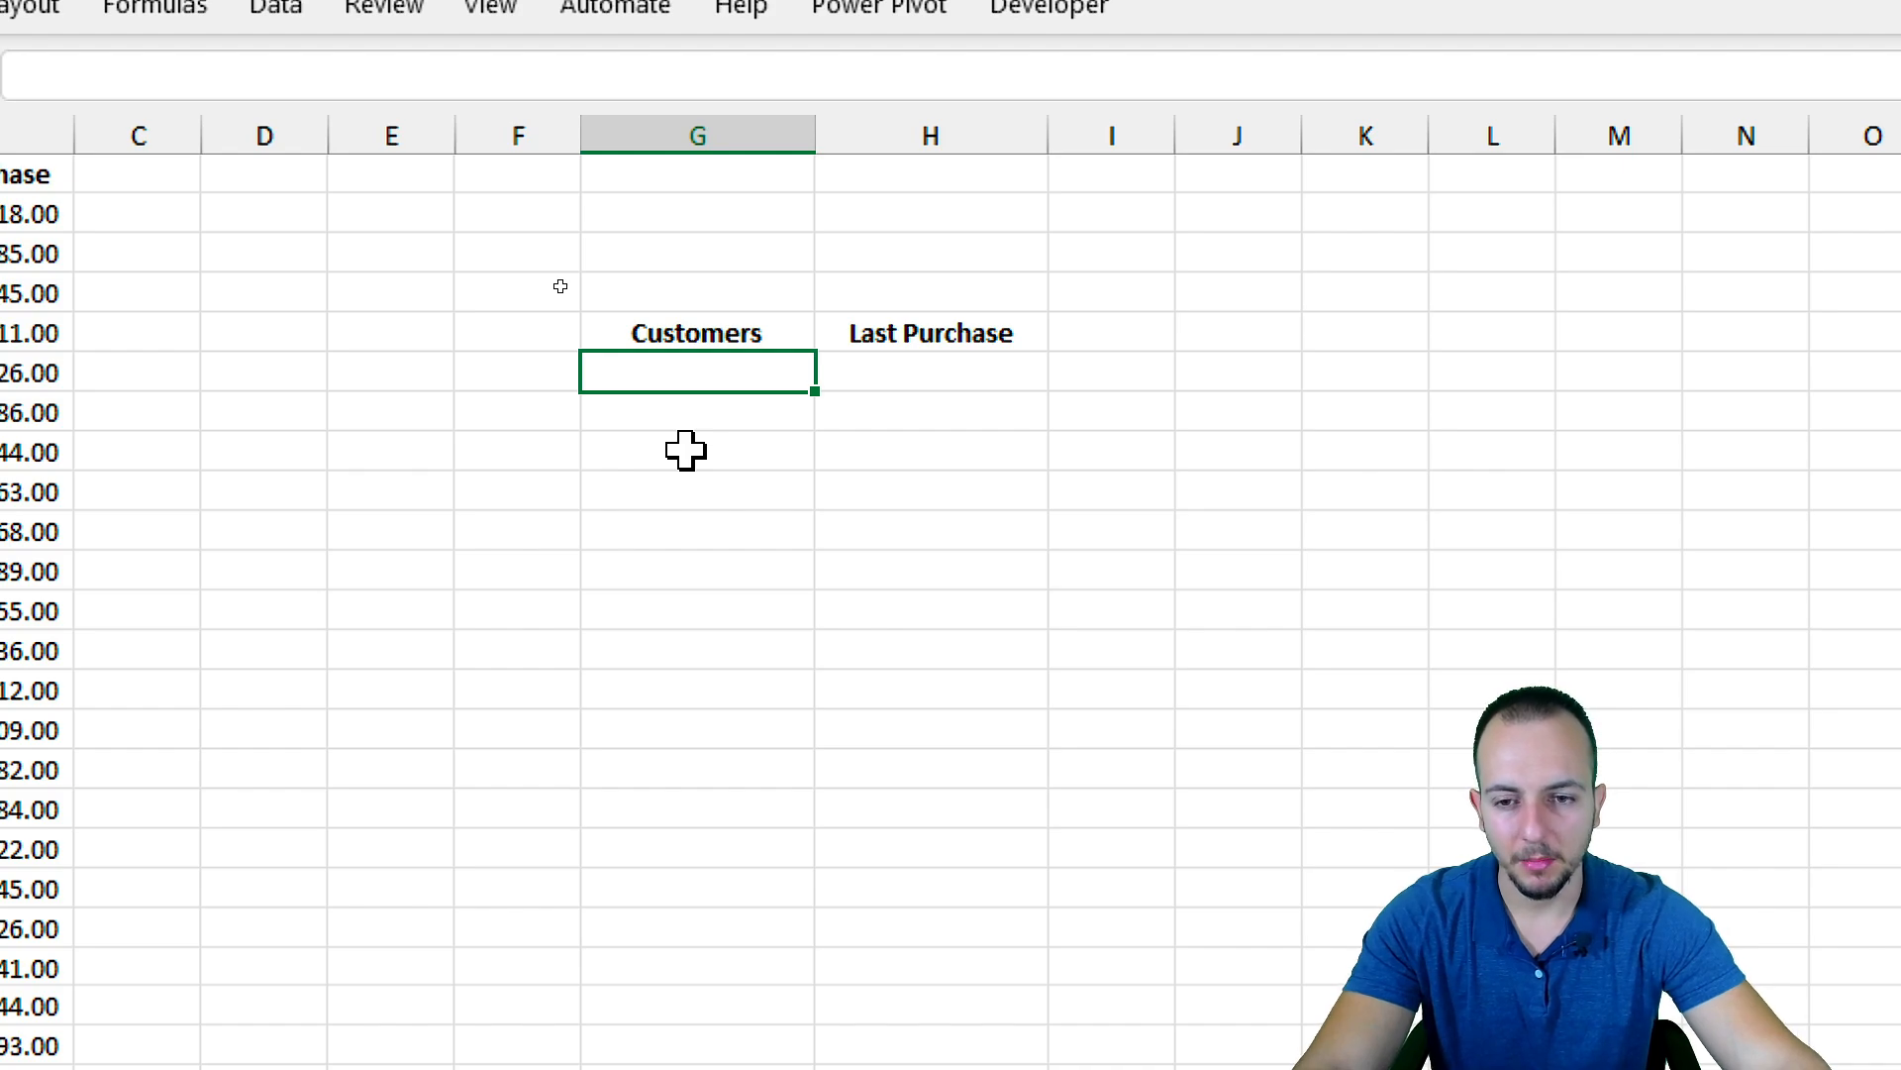
Enter only the last name of the customer listed in A4 as the search text in G6
{"action": "type", "text": "Brown"}
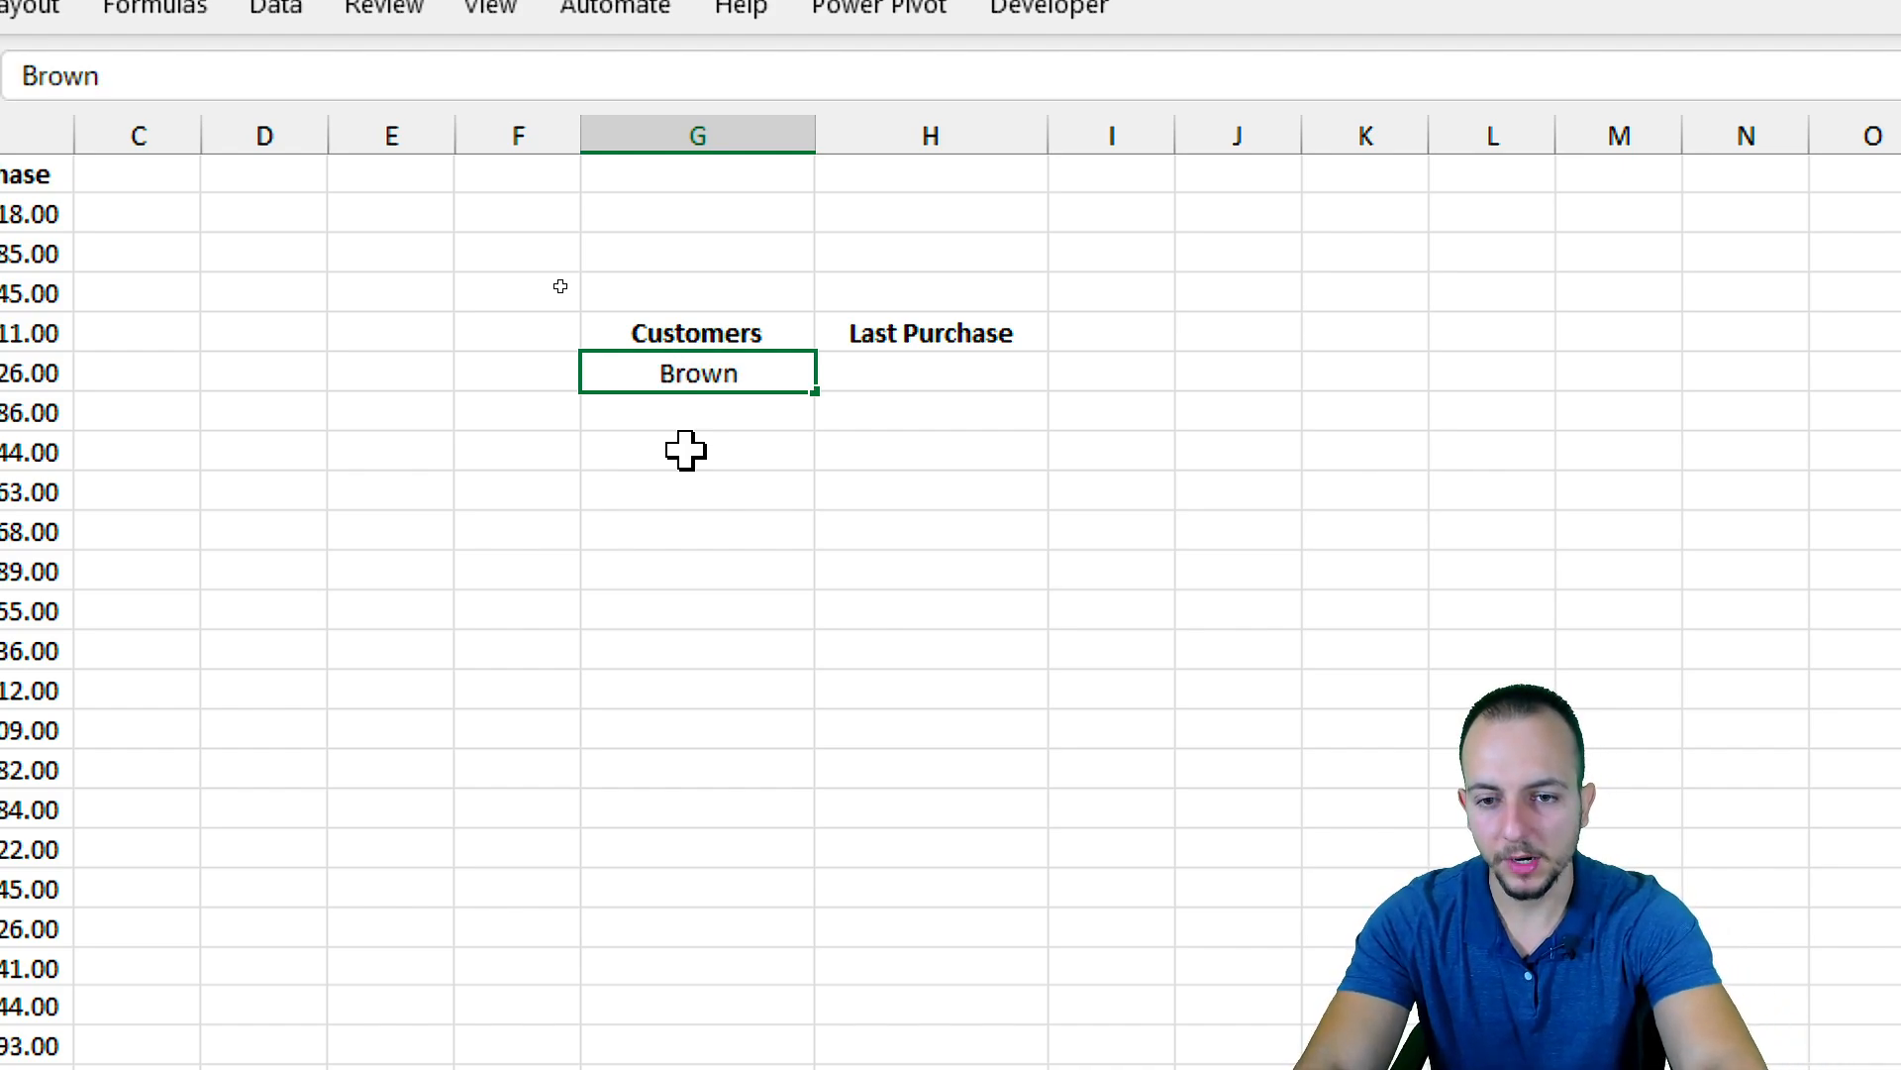
{"action": "key", "text": "Return"}
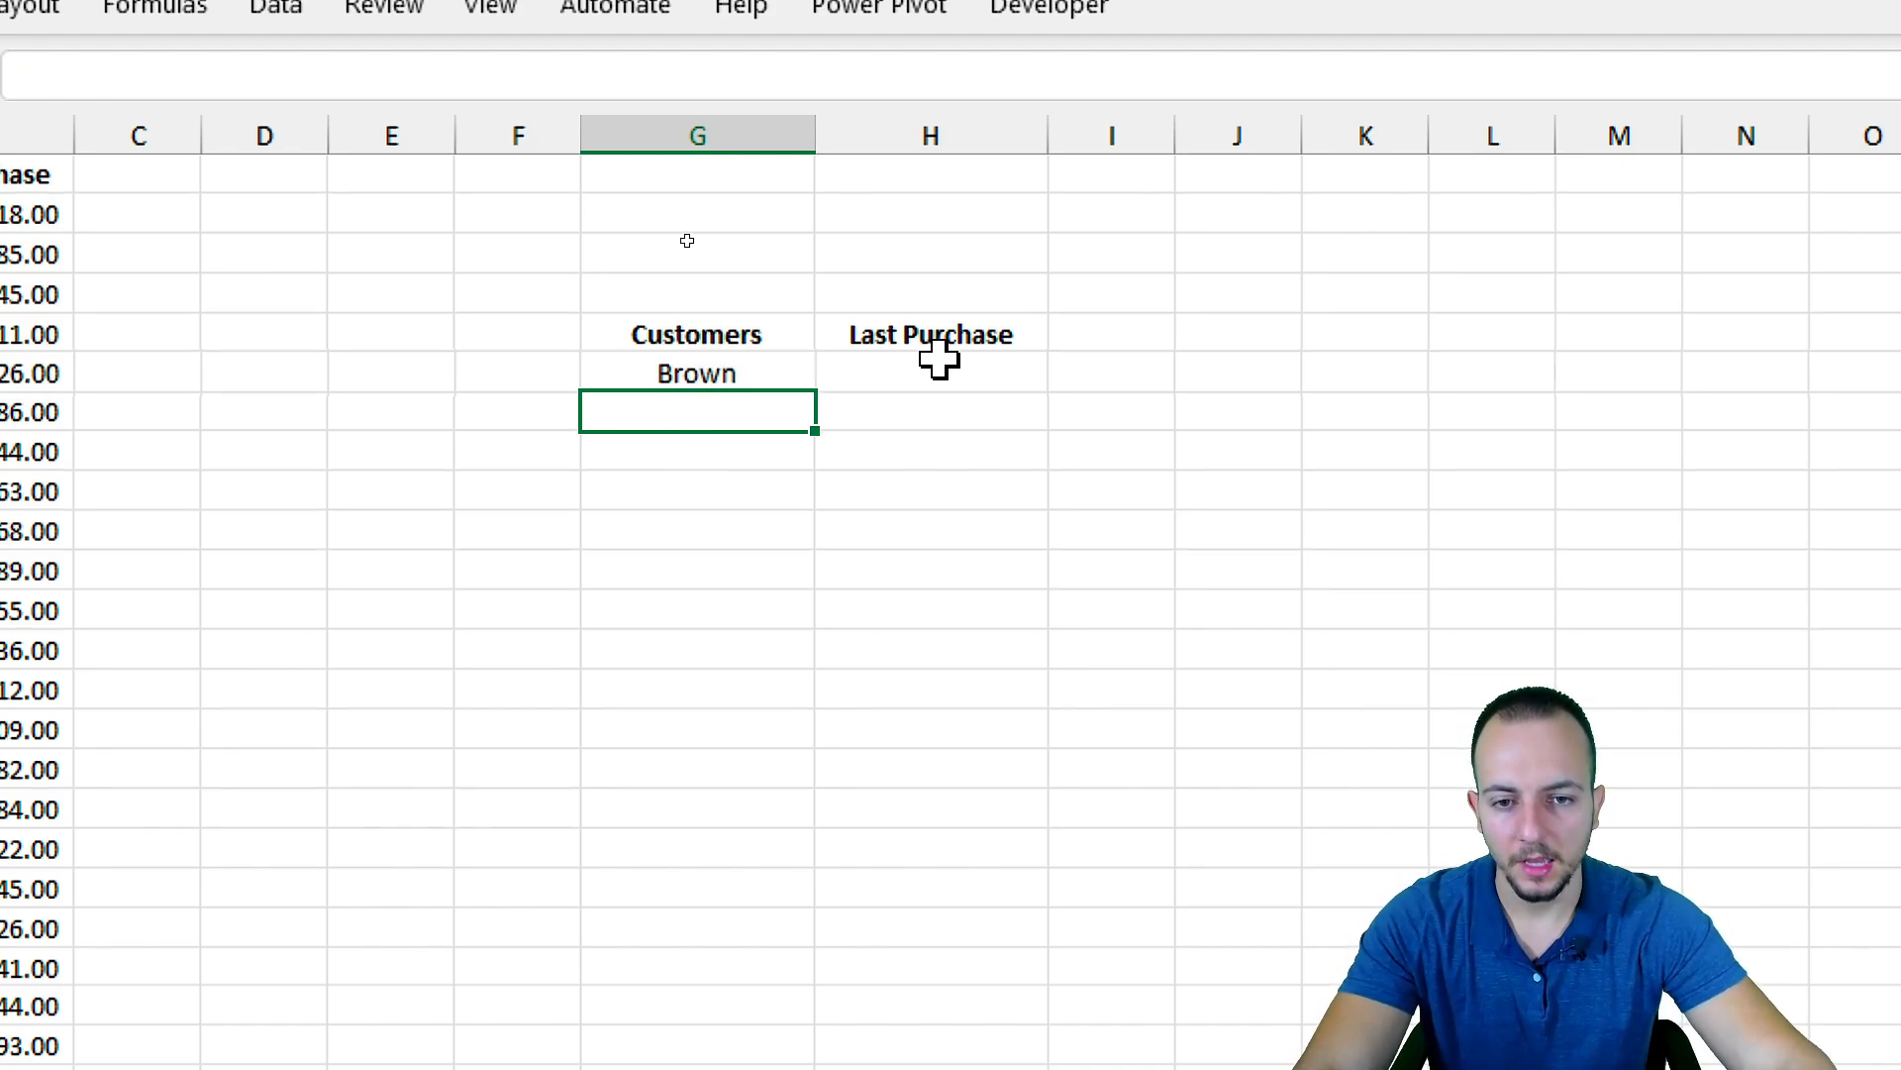
{"action": "left_click", "coordinate": [940, 362]}
{"action": "left_click_drag", "start_coordinate": [931, 340], "coordinate": [912, 357]}
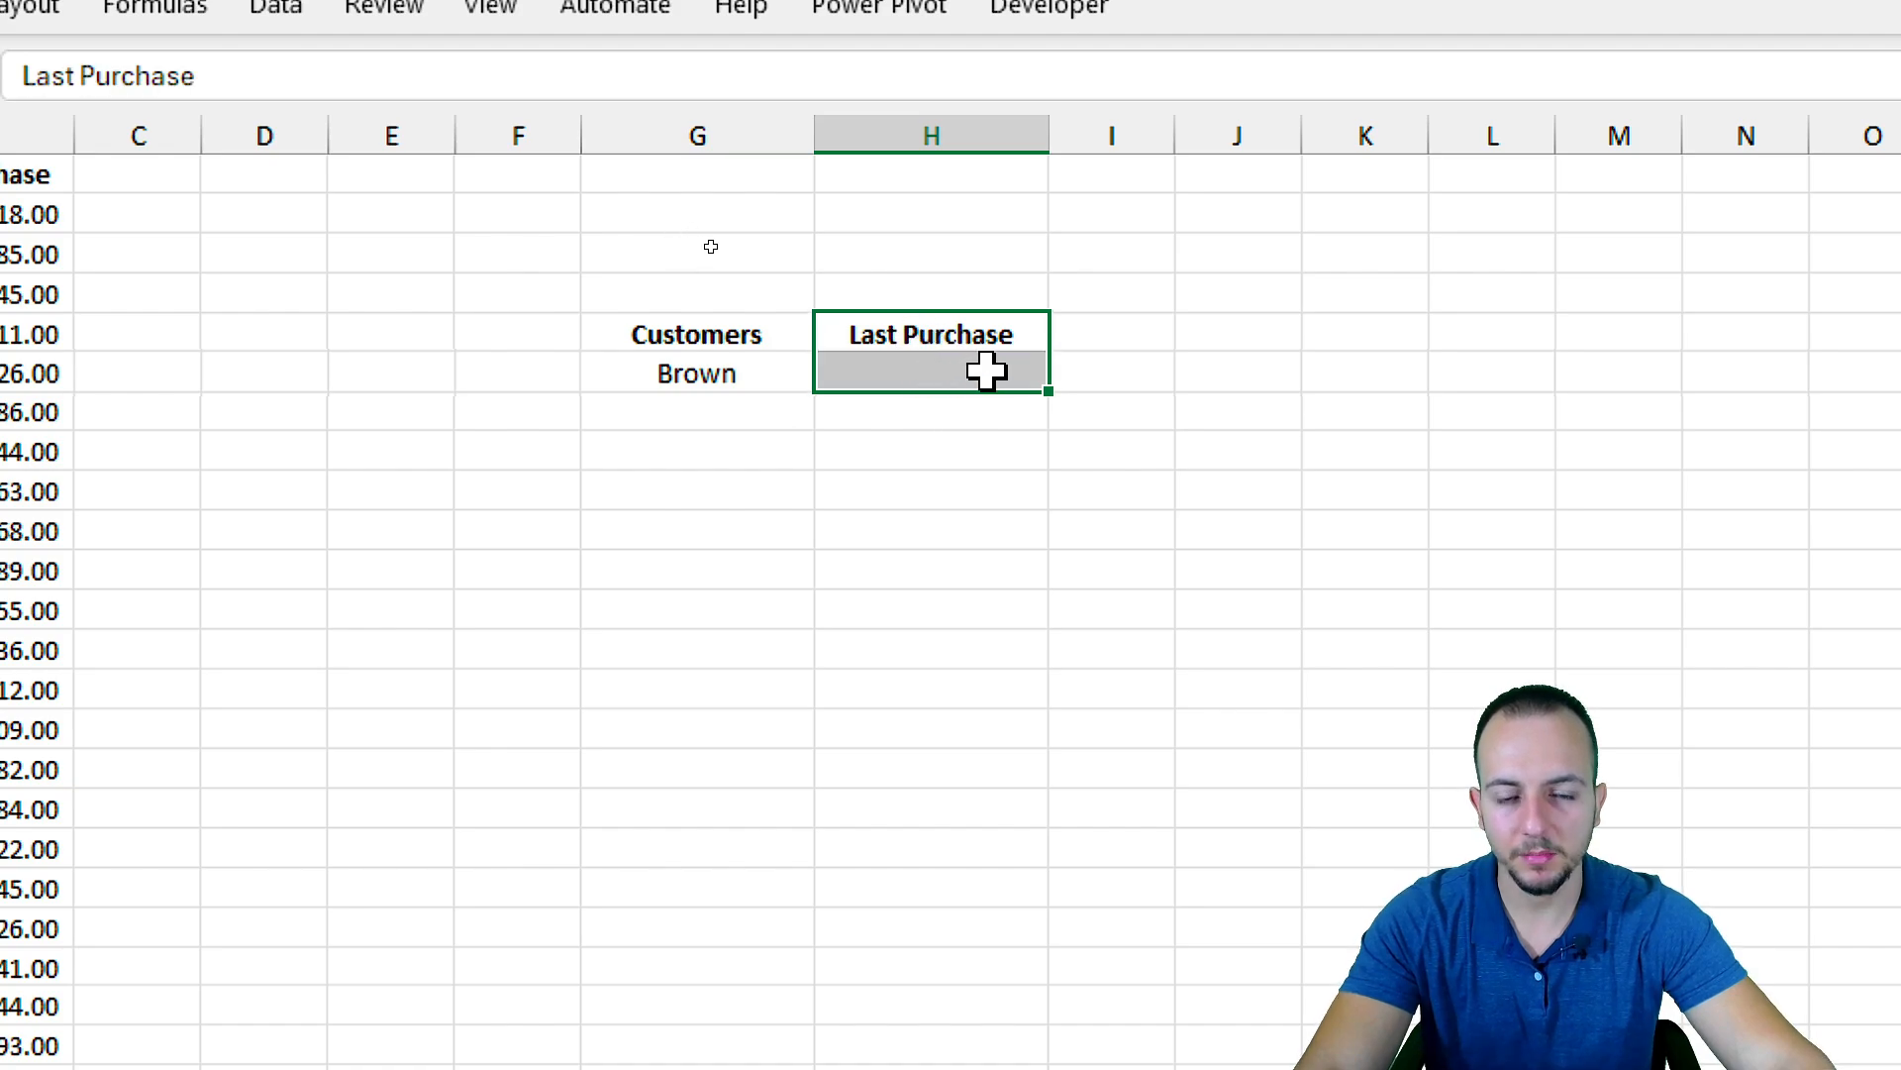
{"action": "left_click", "coordinate": [941, 371]}
{"action": "left_click", "coordinate": [787, 371]}
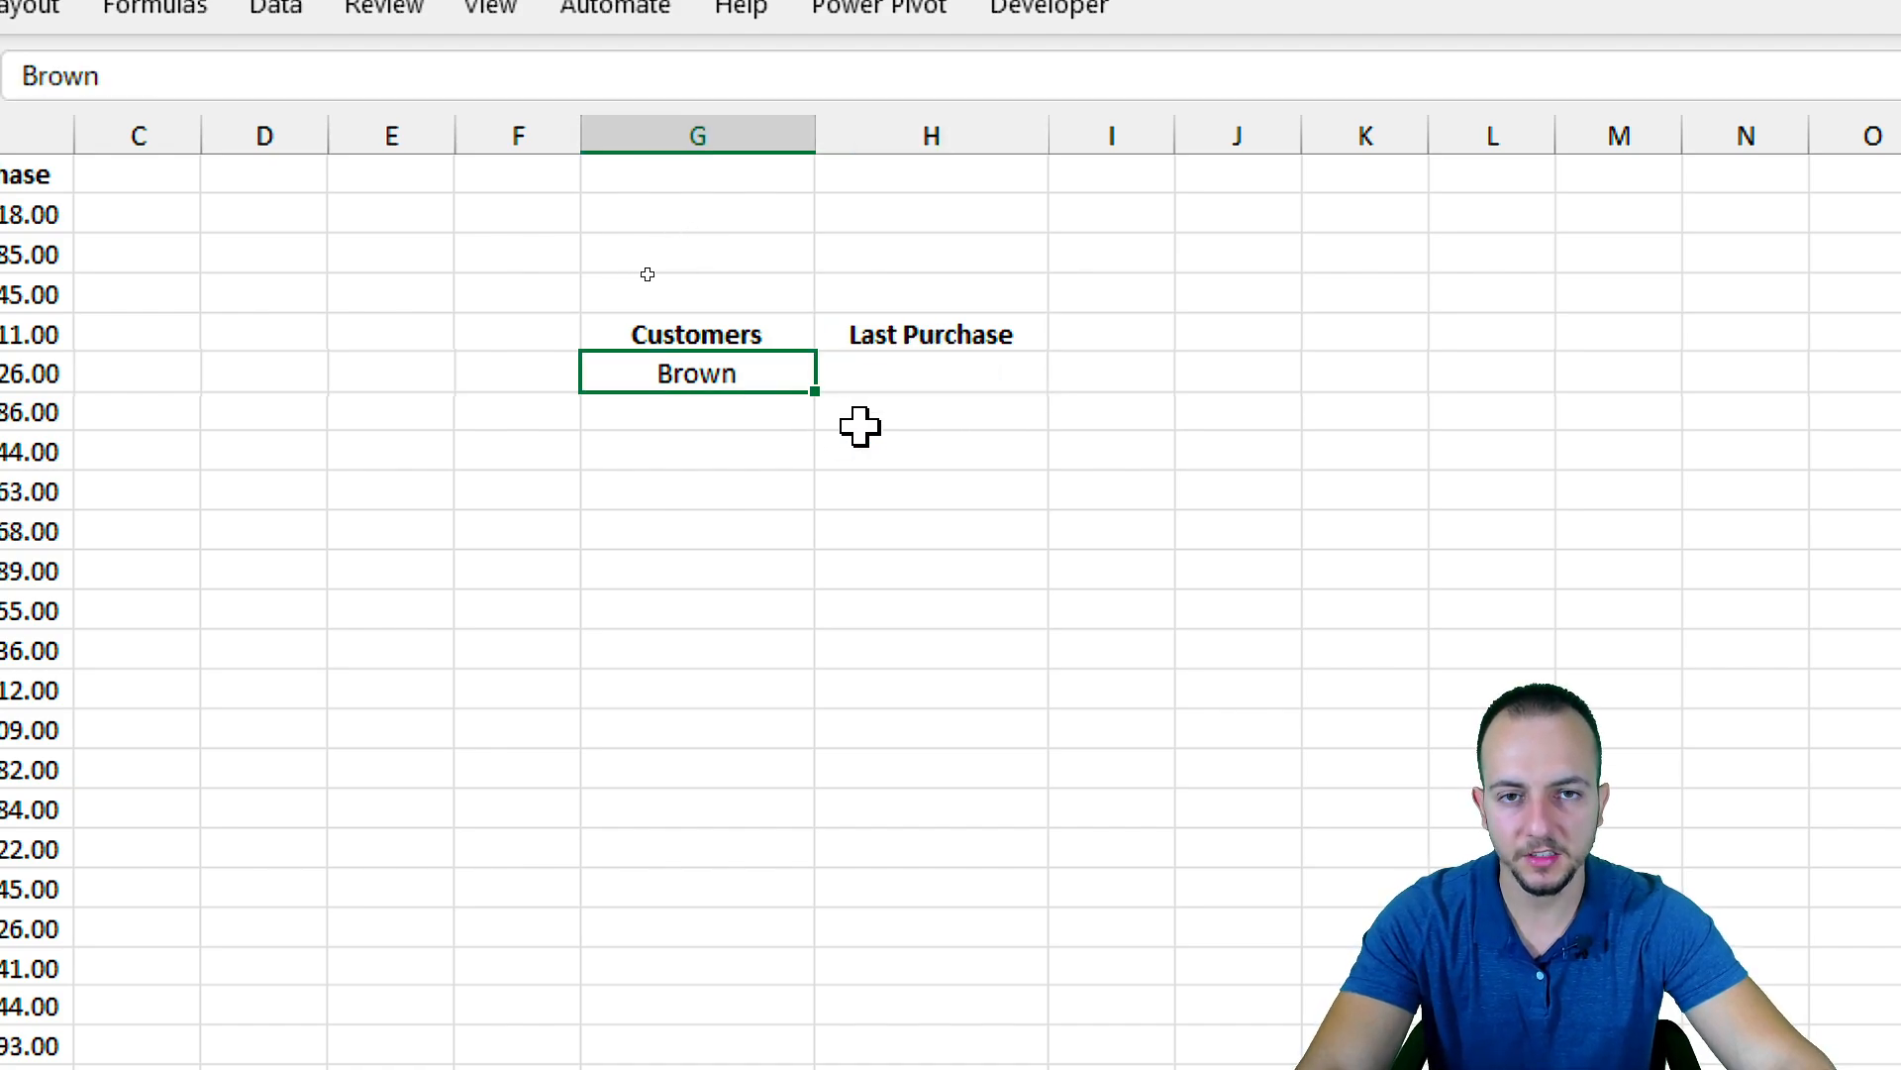
Enter =XLOOKUP(G6,A:A,B:B) in H6 to look up the last purchase for the customer in G6
{"action": "left_click", "coordinate": [919, 384]}
{"action": "type", "text": "="}
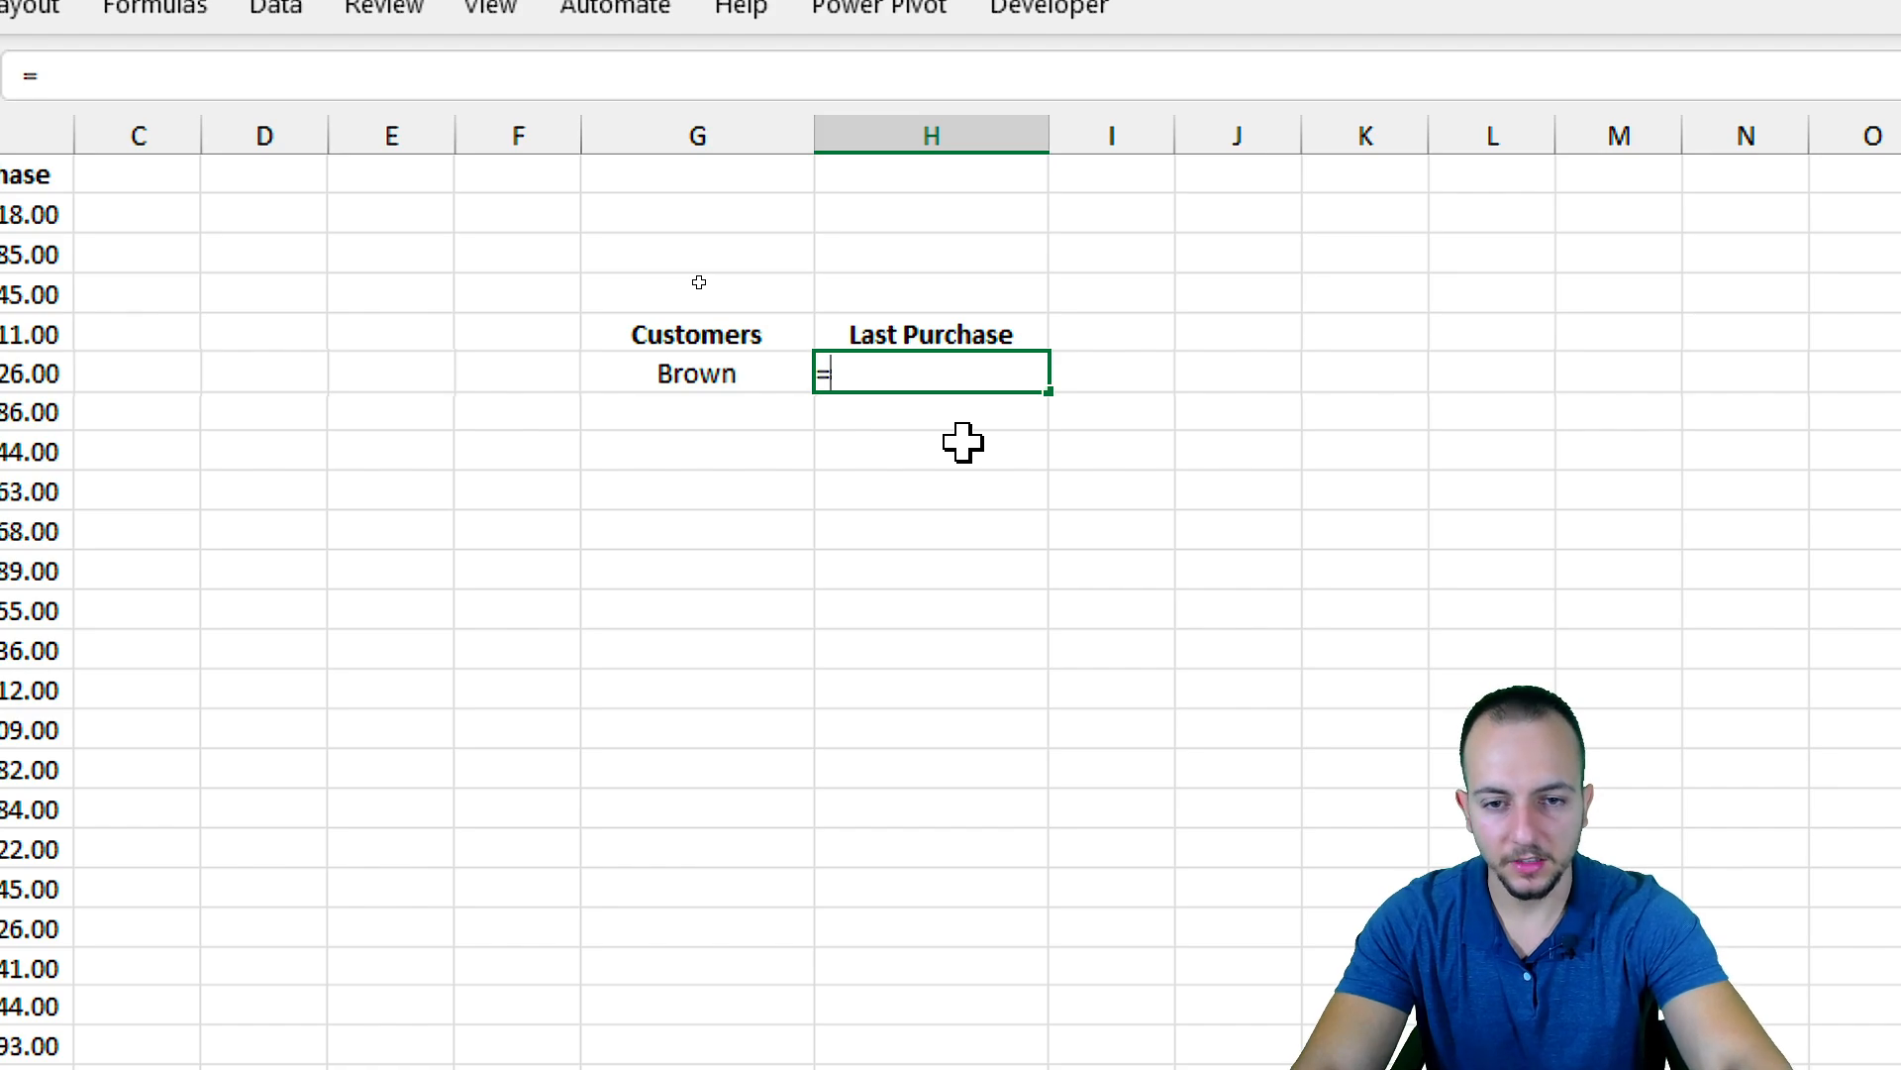
{"action": "type", "text": "xlo"}
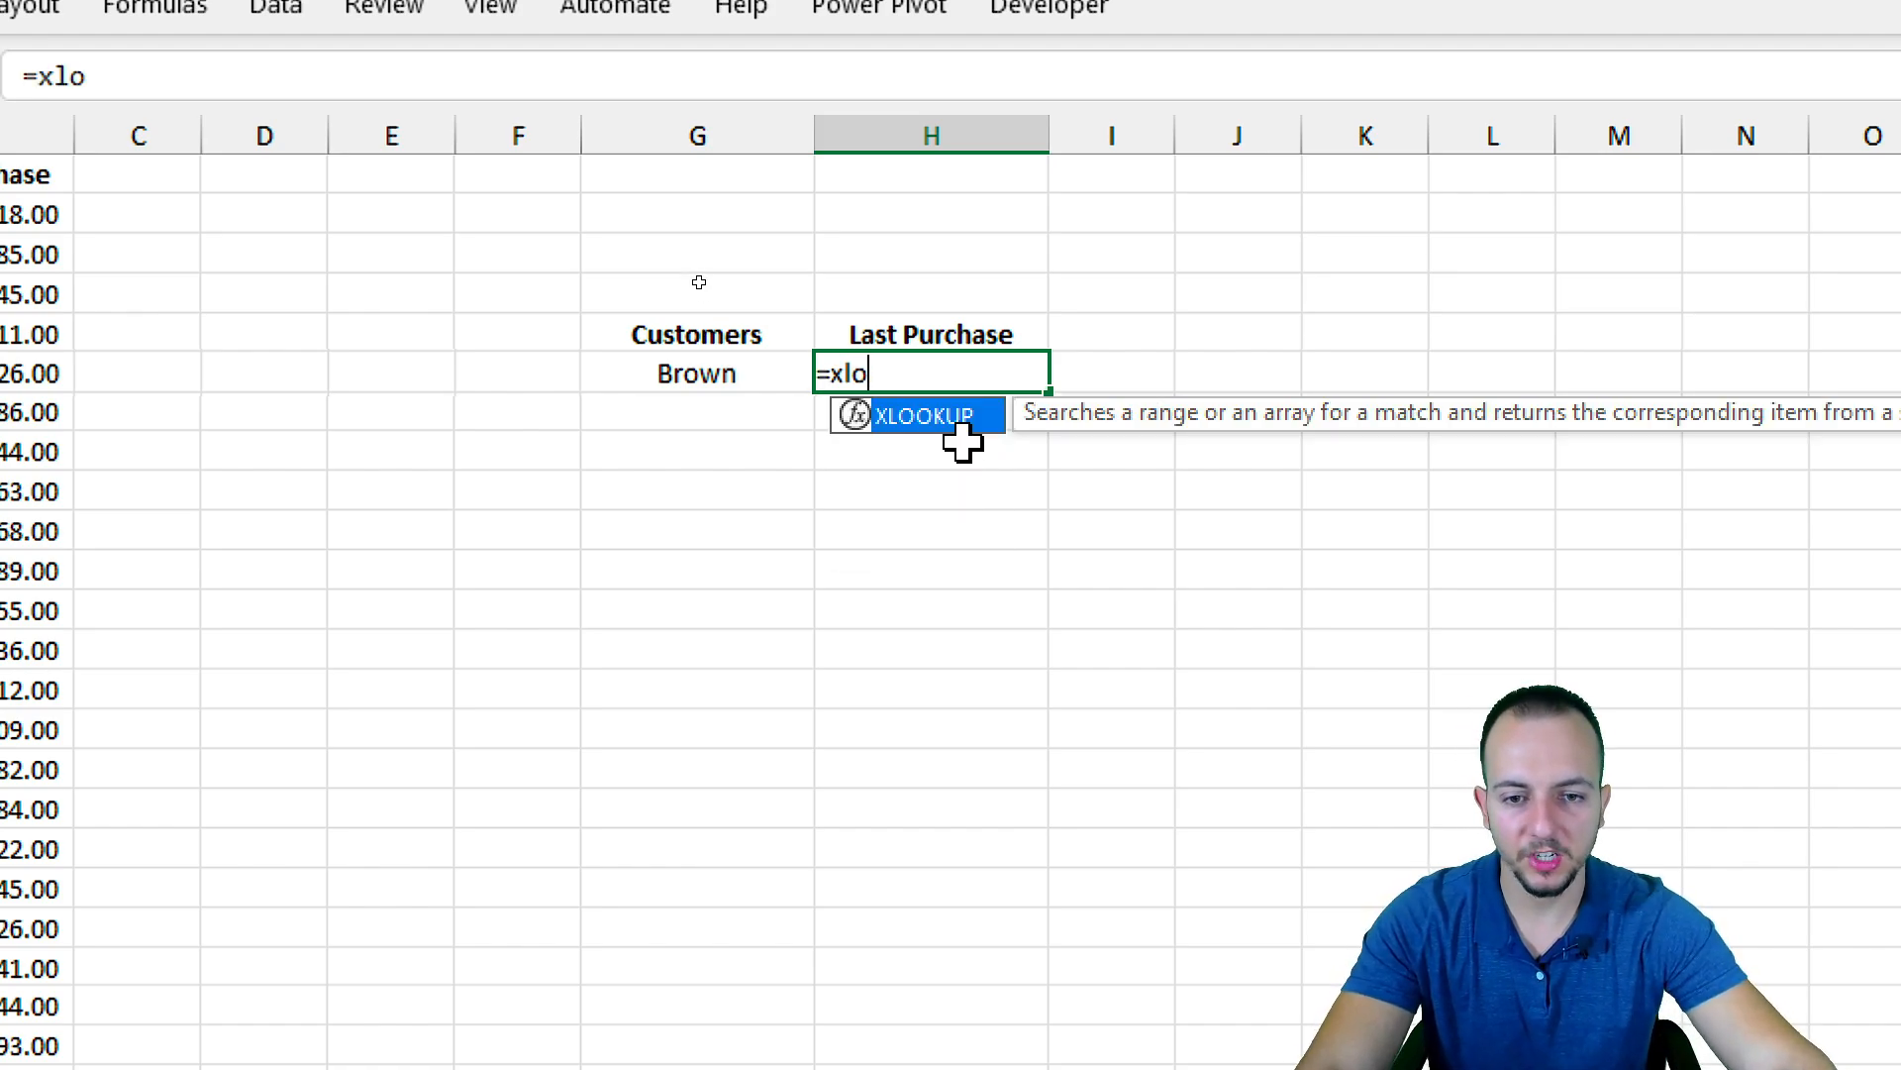
{"action": "double_click", "coordinate": [911, 421]}
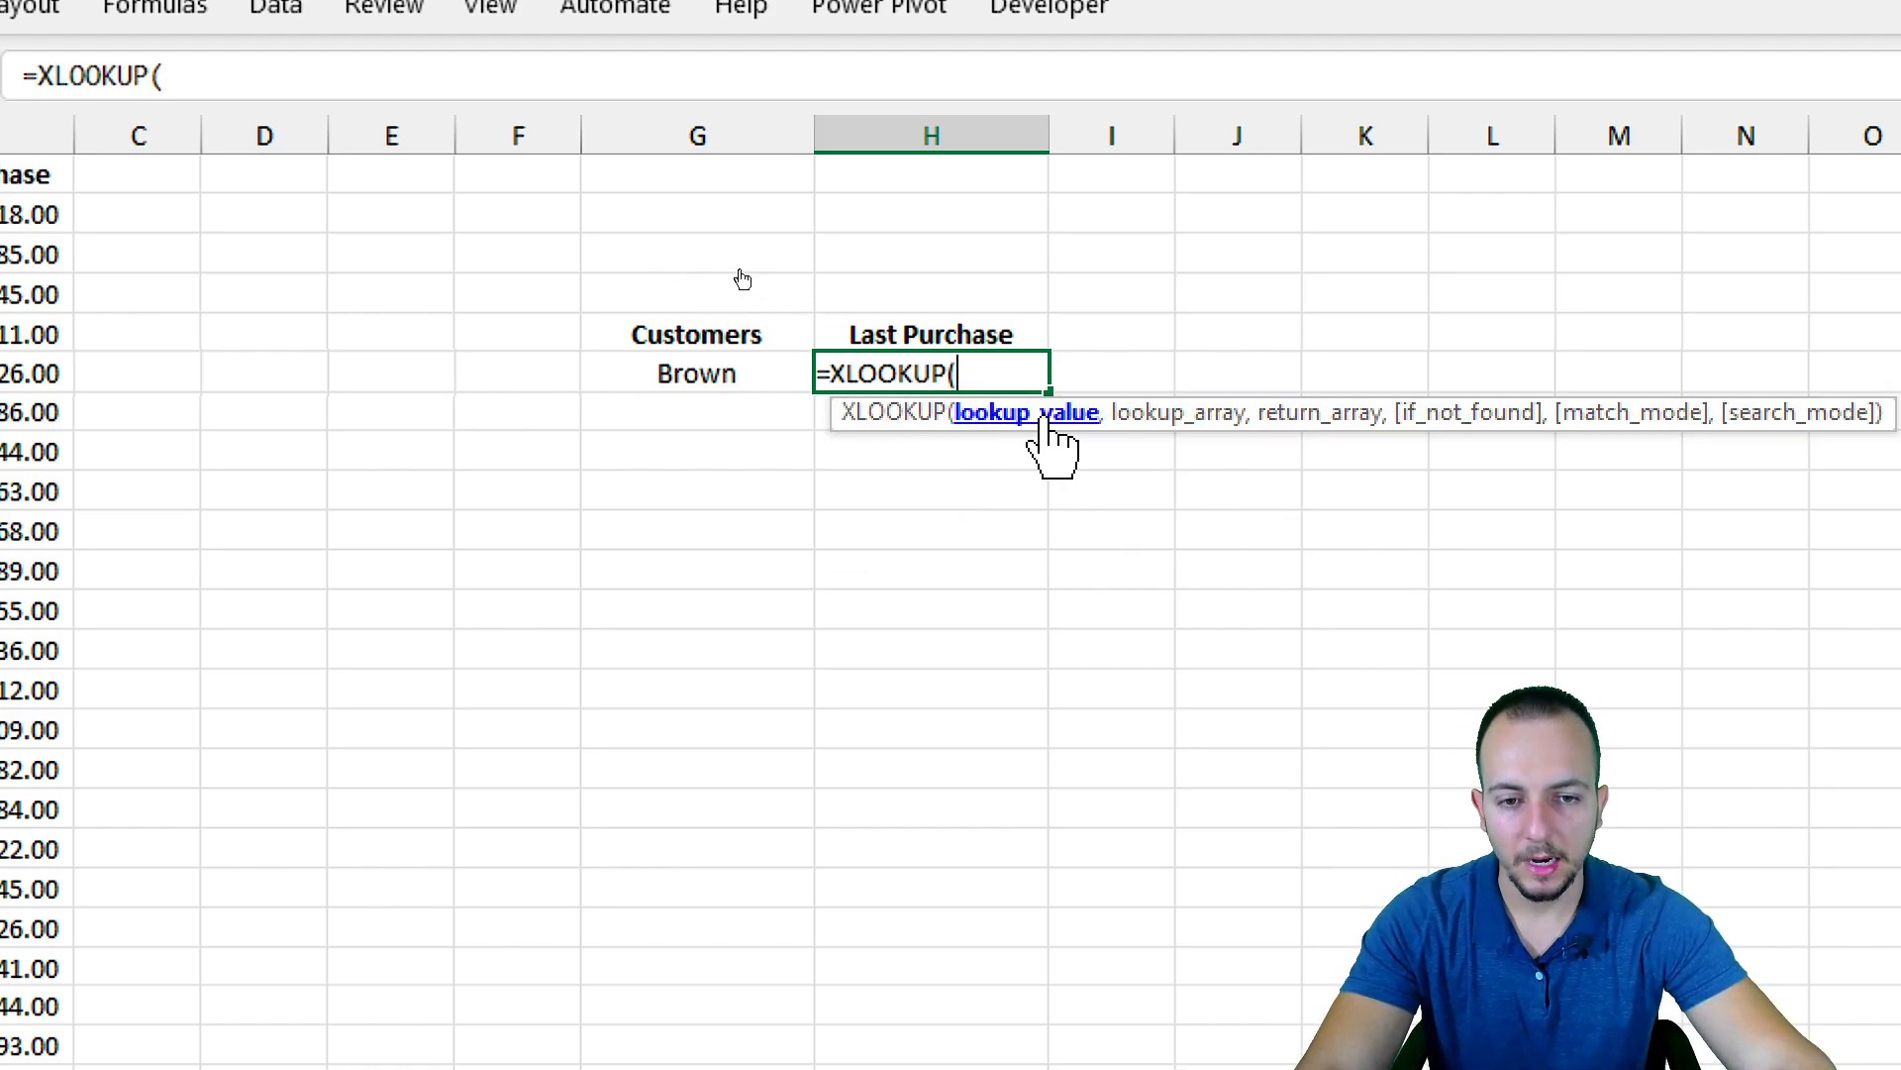
{"action": "left_click", "coordinate": [750, 372]}
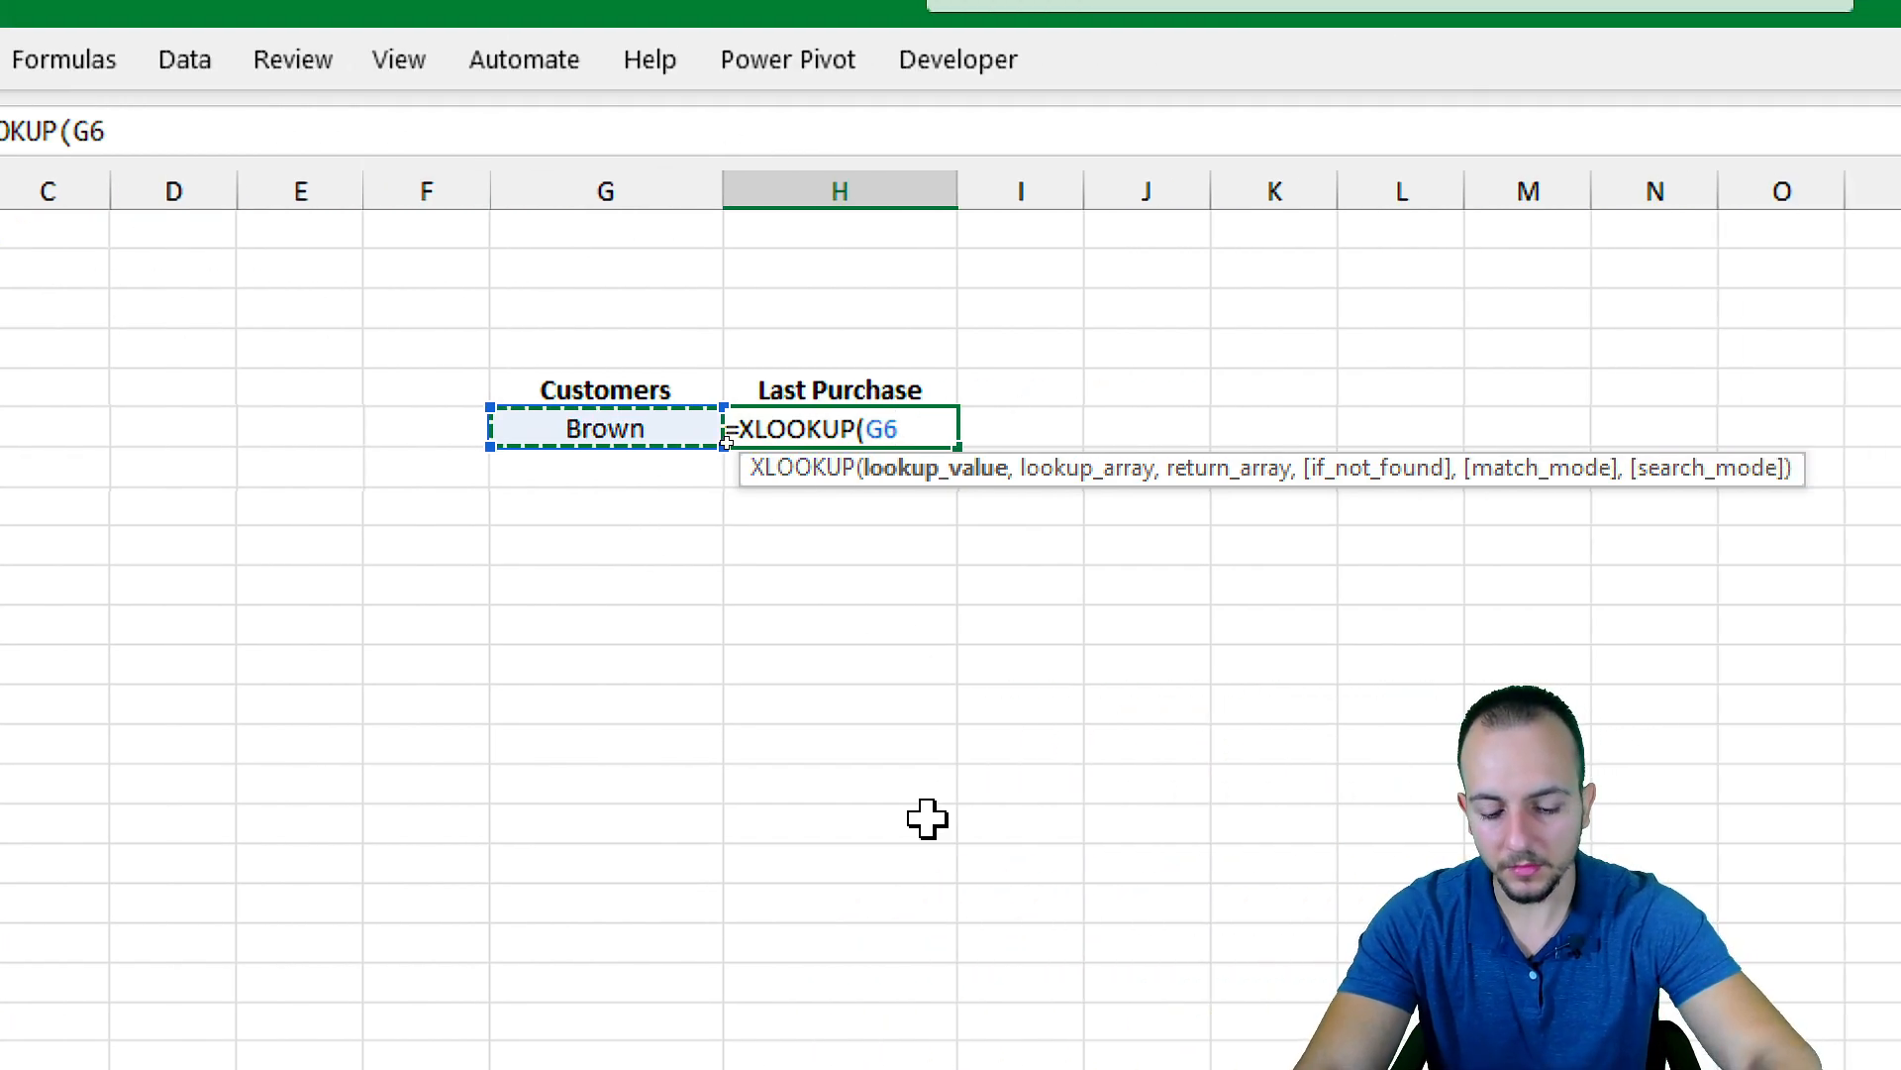
{"action": "type", "text": ","}
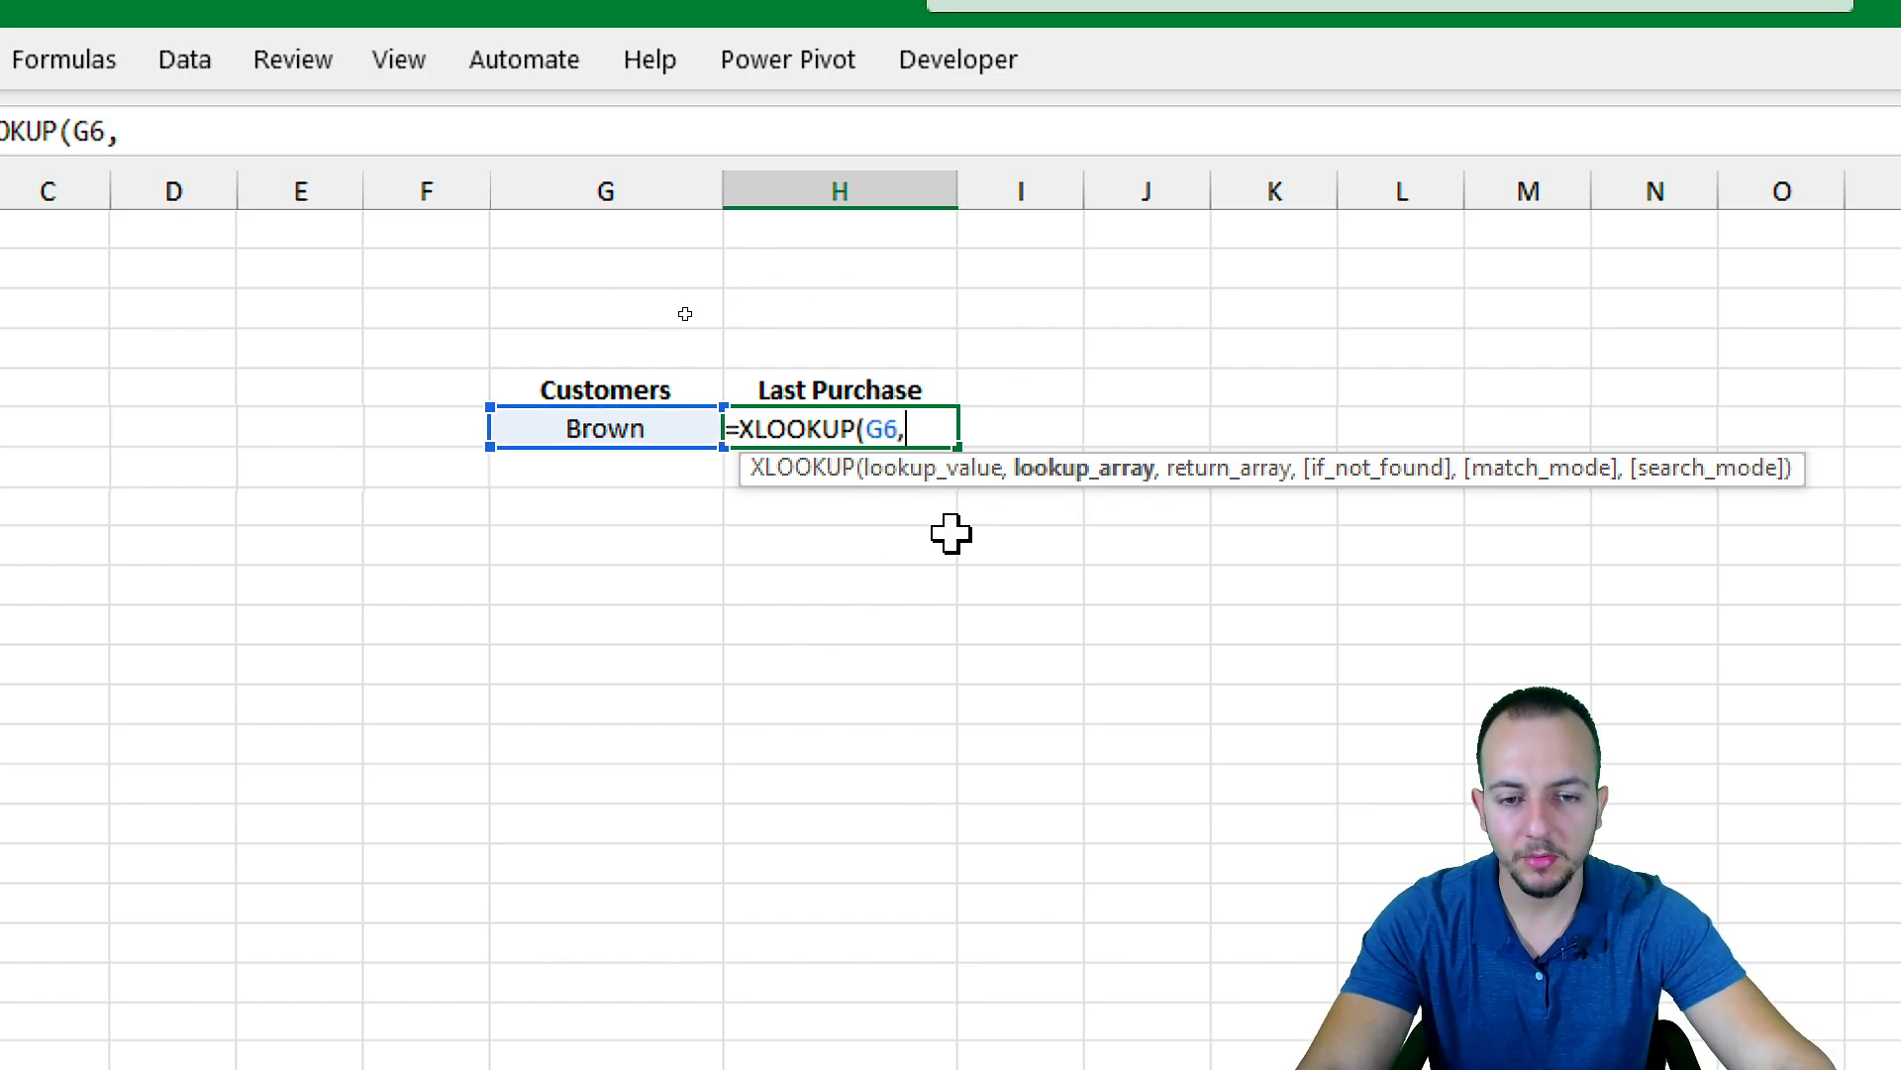
{"action": "left_click", "coordinate": [238, 189]}
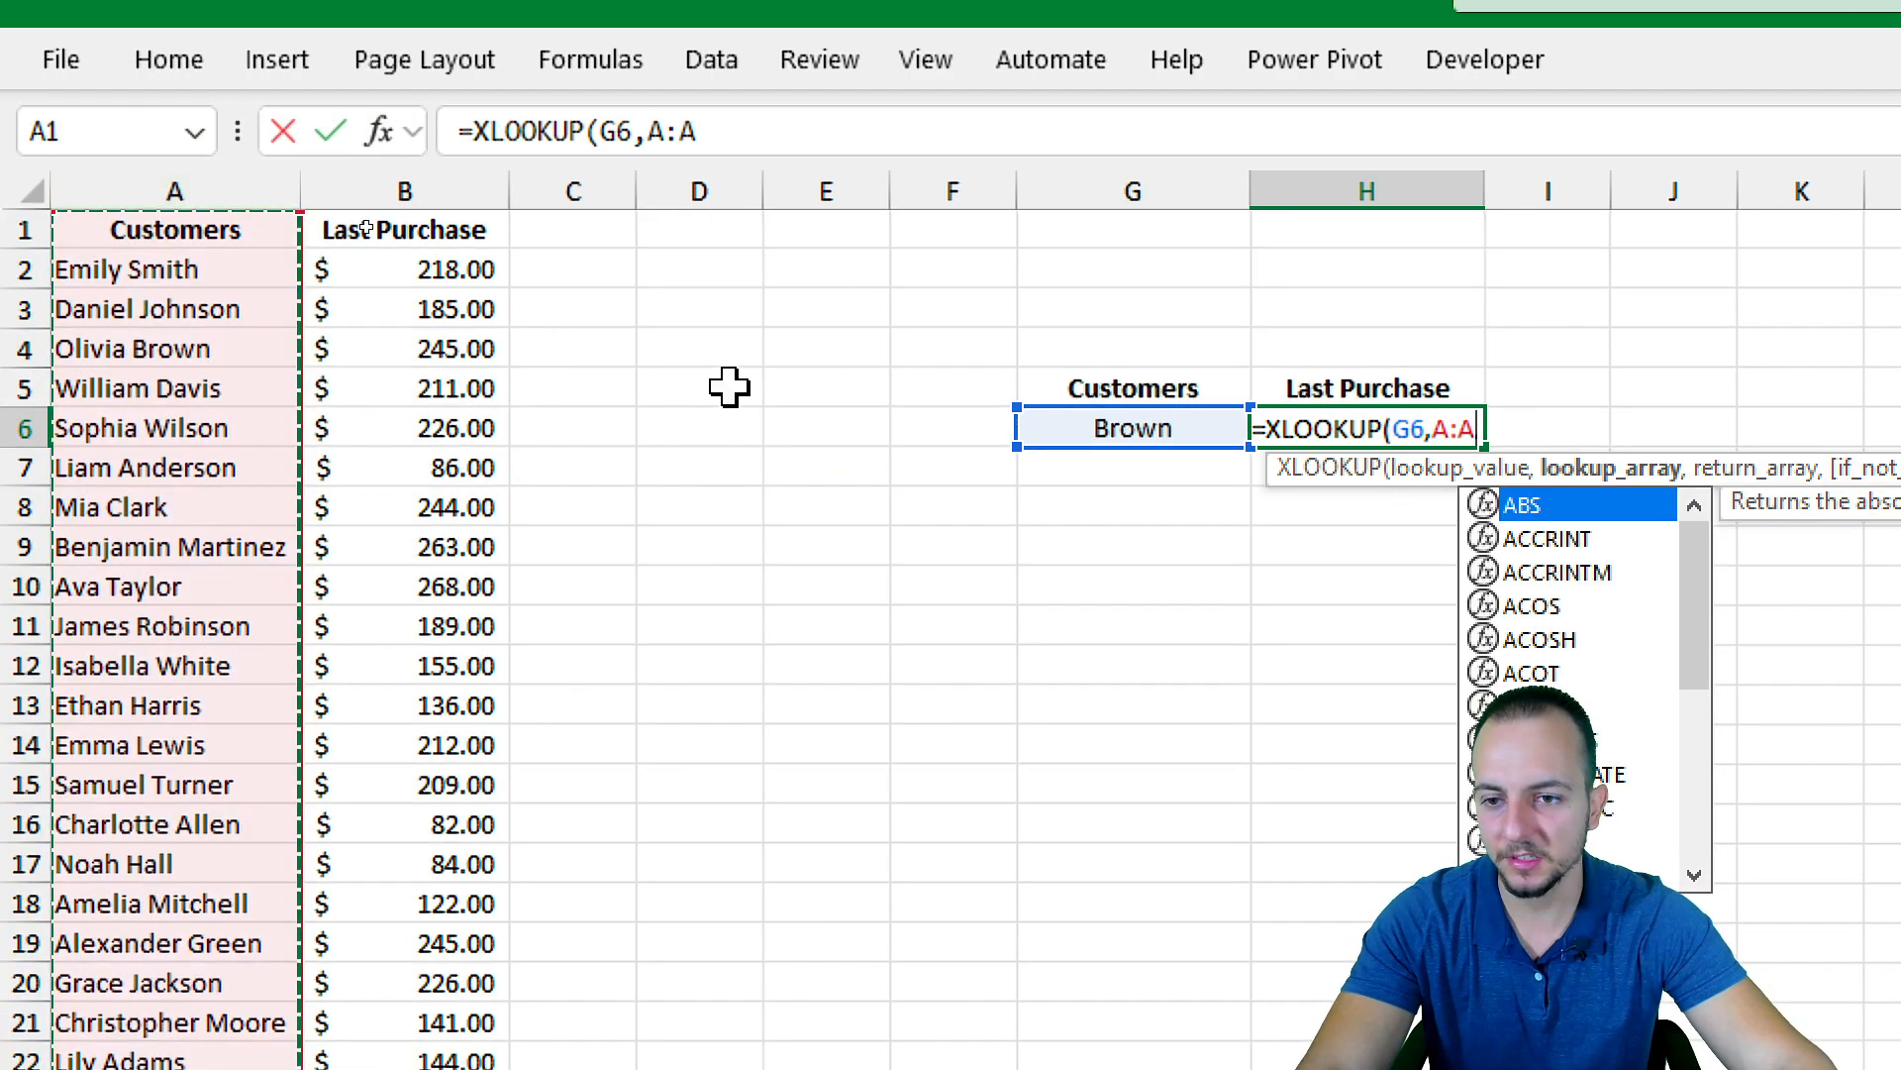
{"action": "type", "text": ","}
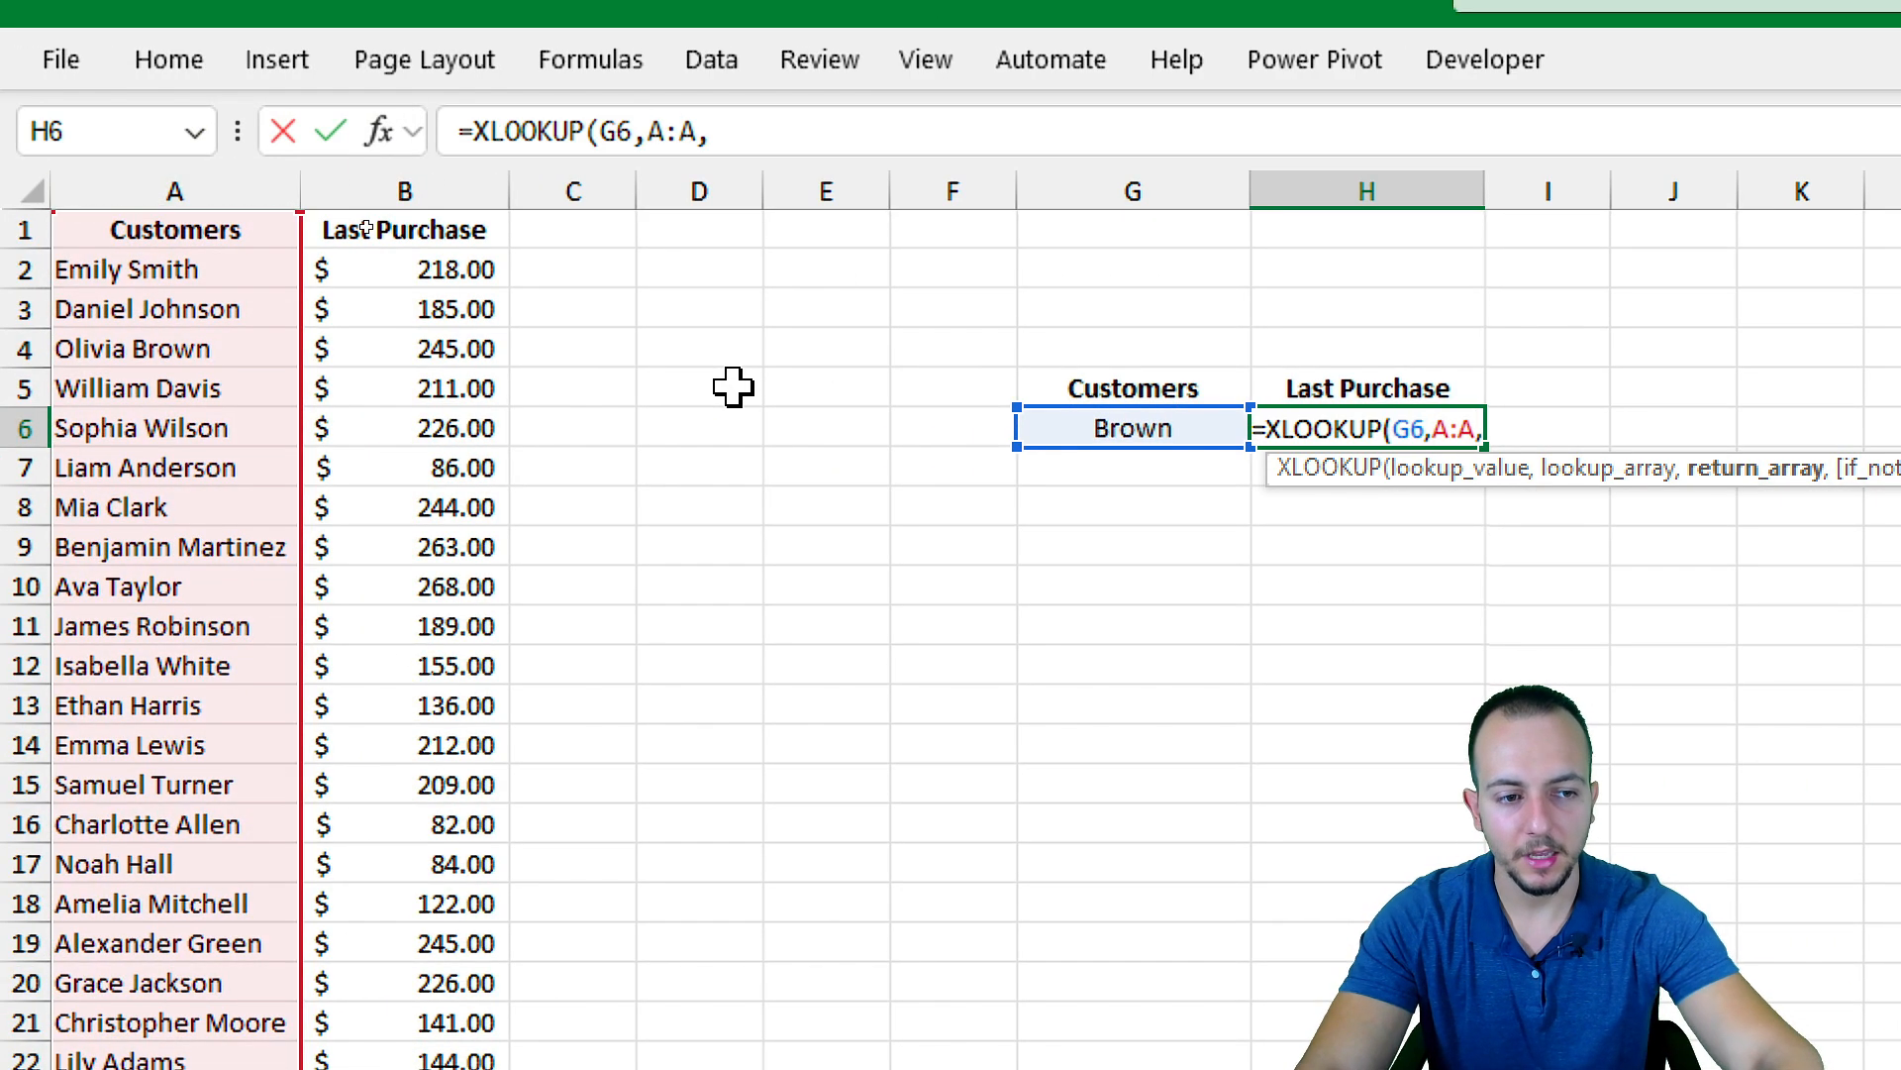
{"action": "left_click", "coordinate": [455, 190]}
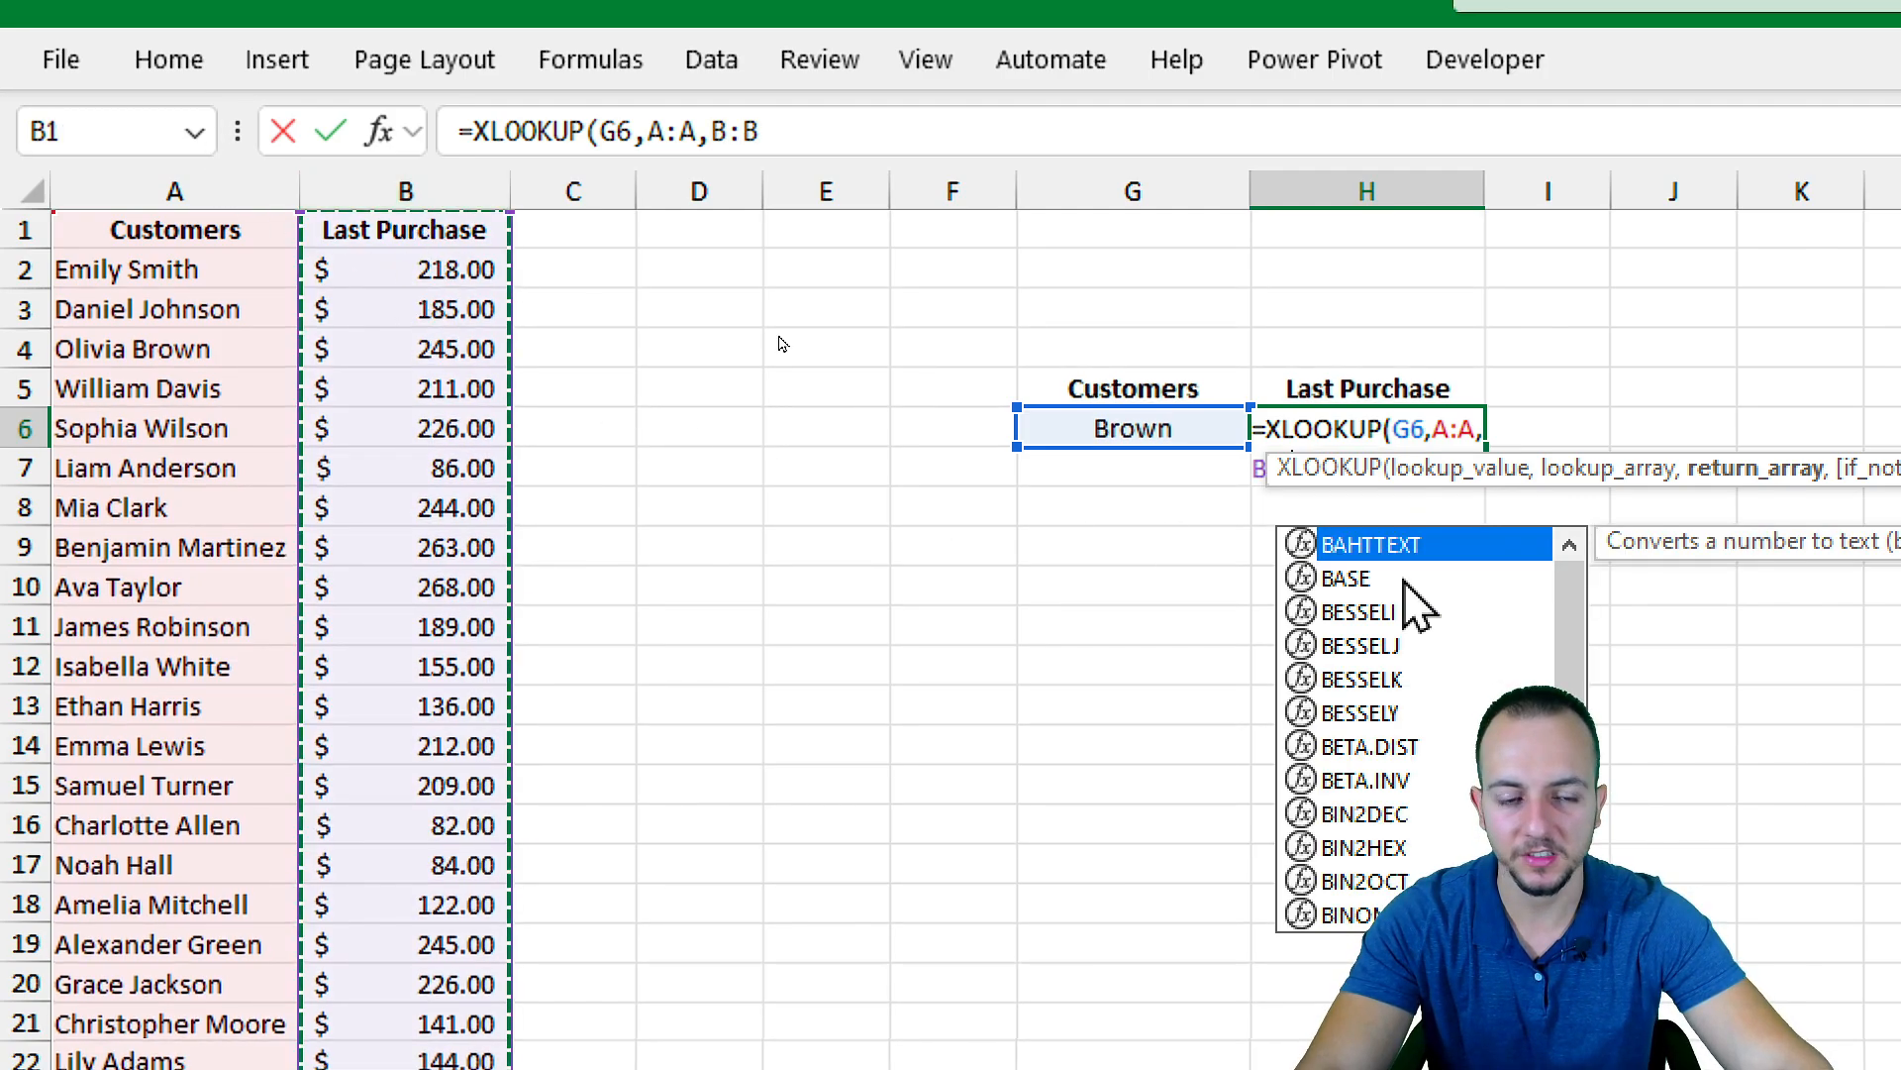
{"action": "key", "text": "Return"}
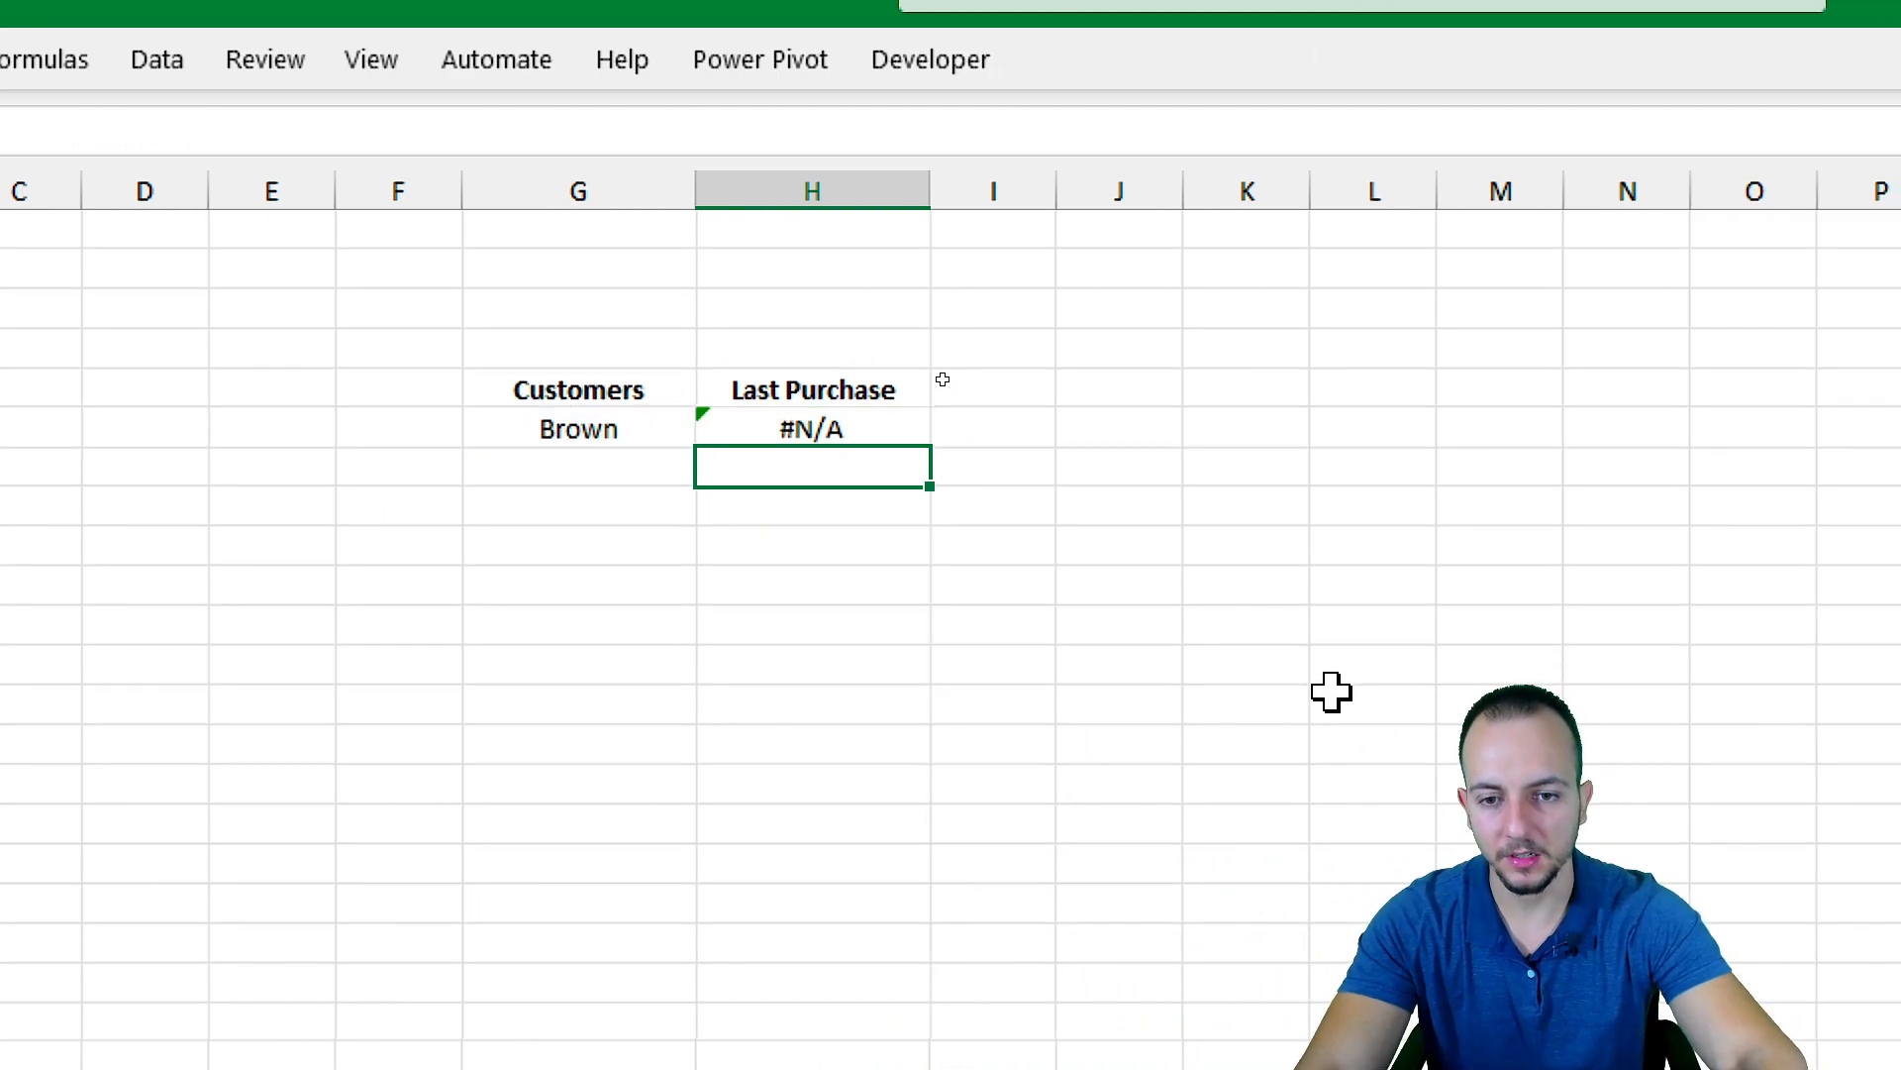
Open the H6 XLOOKUP formula for editing and examine the partial customer name in G6 that it looks up
{"action": "left_click", "coordinate": [832, 432]}
{"action": "double_click", "coordinate": [828, 433]}
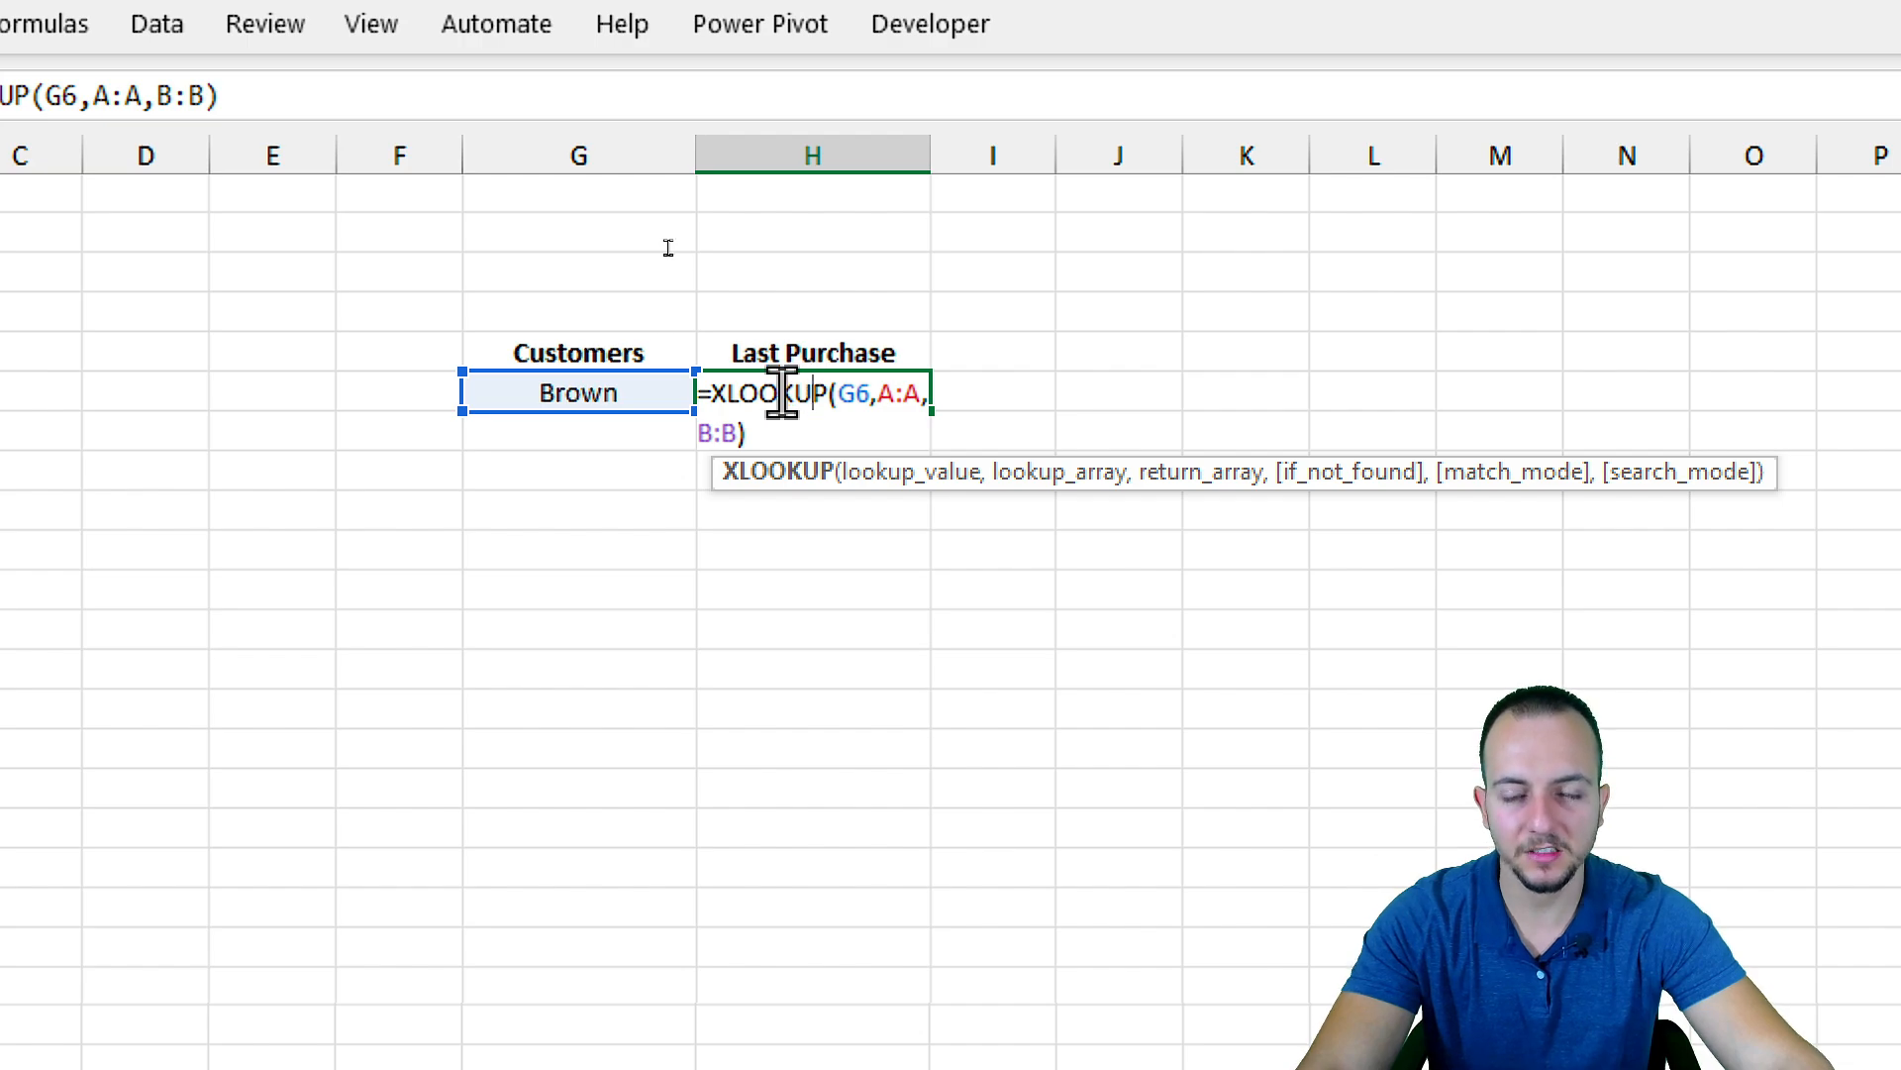
{"action": "mouse_move", "coordinate": [511, 356]}
{"action": "left_mouse_down"}
{"action": "mouse_move", "coordinate": [645, 422]}
{"action": "mouse_move", "coordinate": [666, 569]}
{"action": "left_mouse_up"}
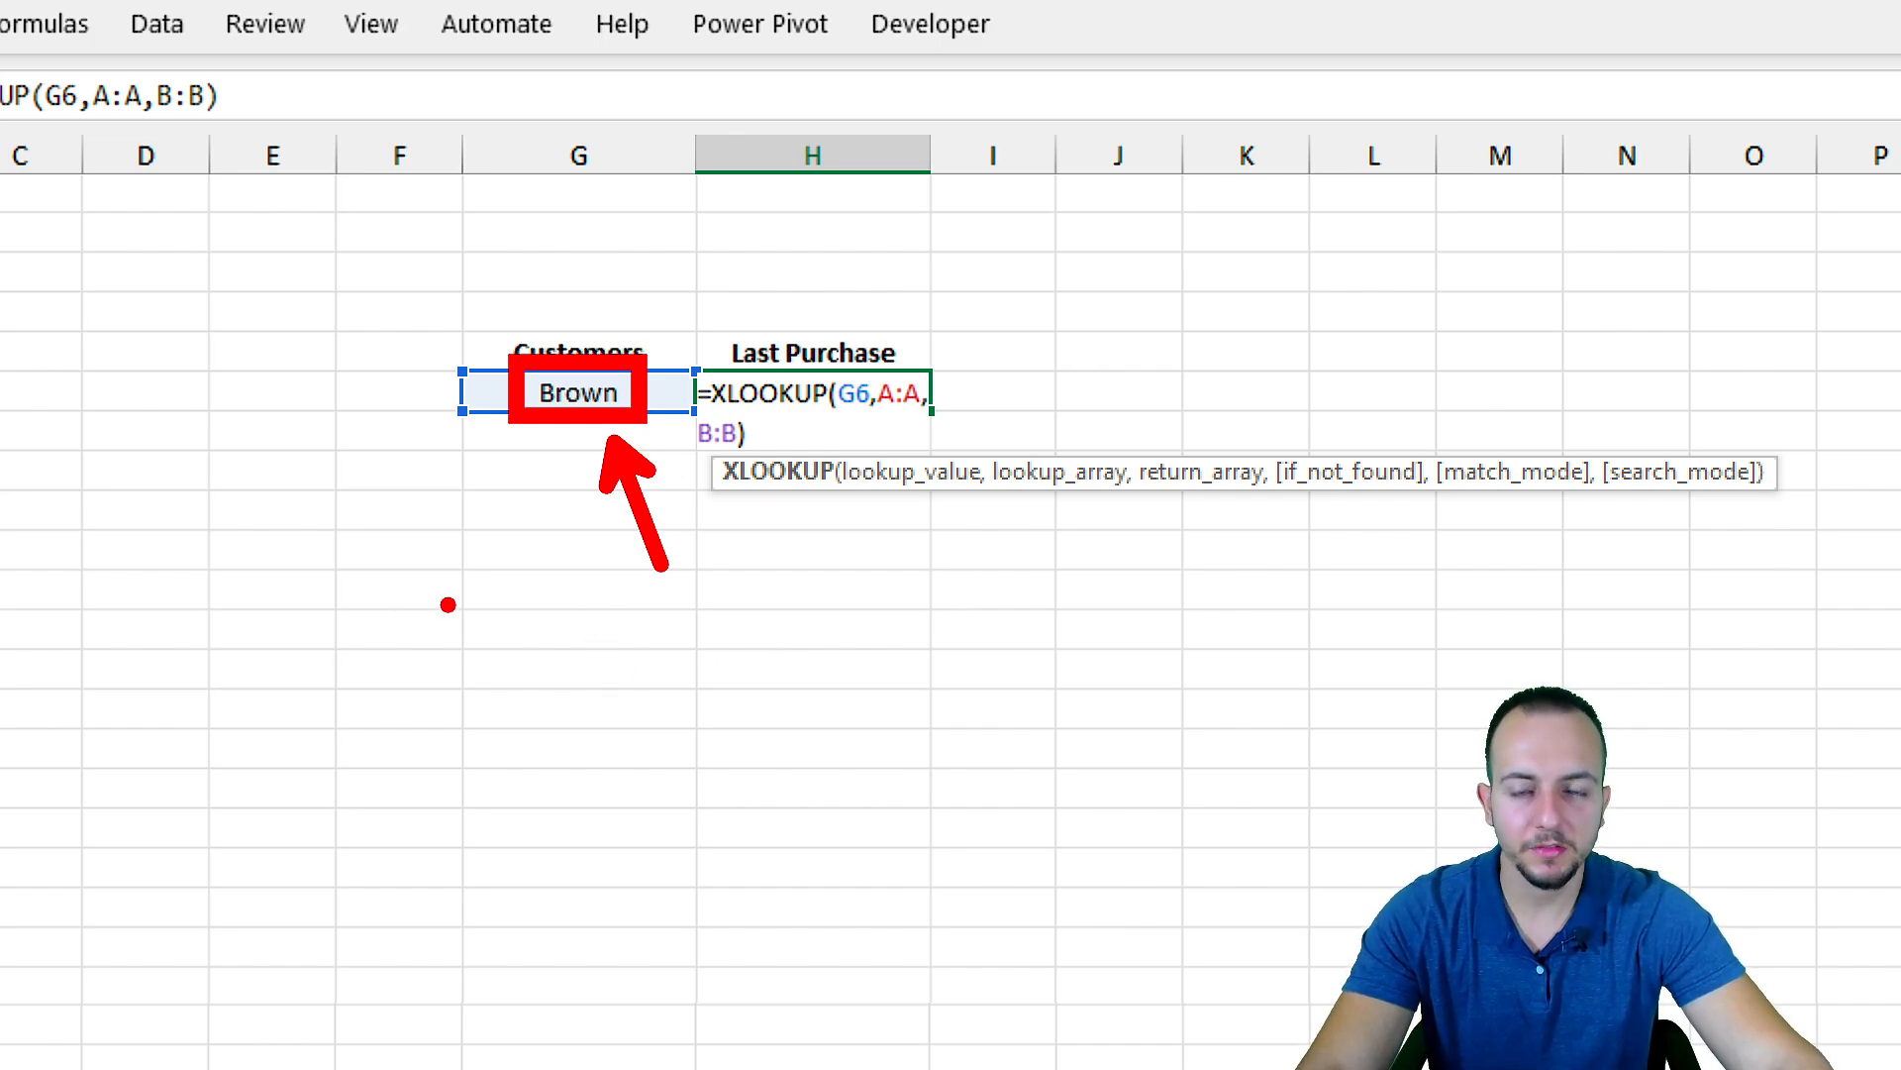
{"action": "left_click_drag", "start_coordinate": [434, 762], "coordinate": [625, 912]}
{"action": "left_click_drag", "start_coordinate": [656, 824], "coordinate": [921, 748]}
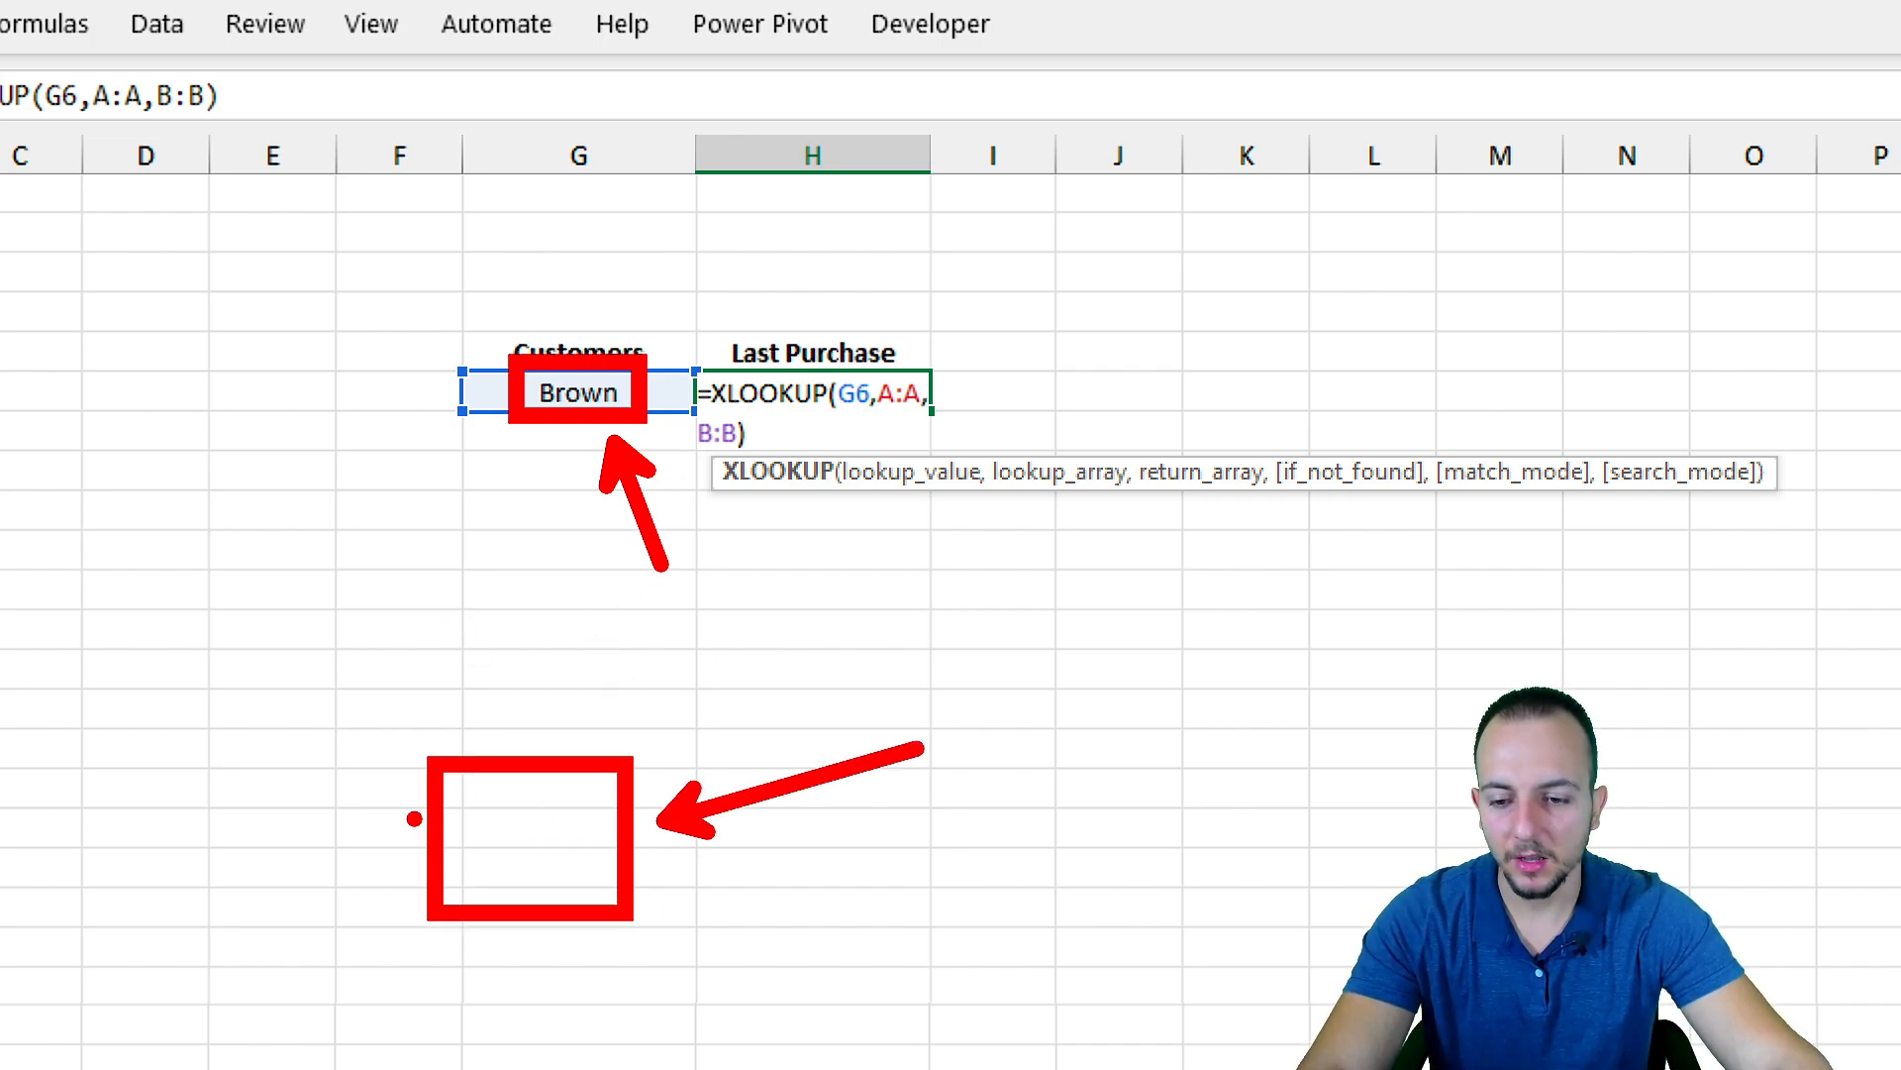
{"action": "key", "text": "ctrl+z"}
{"action": "key", "text": "ctrl+z"}
{"action": "left_click_drag", "start_coordinate": [105, 749], "coordinate": [313, 875]}
{"action": "left_click_drag", "start_coordinate": [349, 731], "coordinate": [573, 887]}
{"action": "left_click_drag", "start_coordinate": [630, 736], "coordinate": [904, 875]}
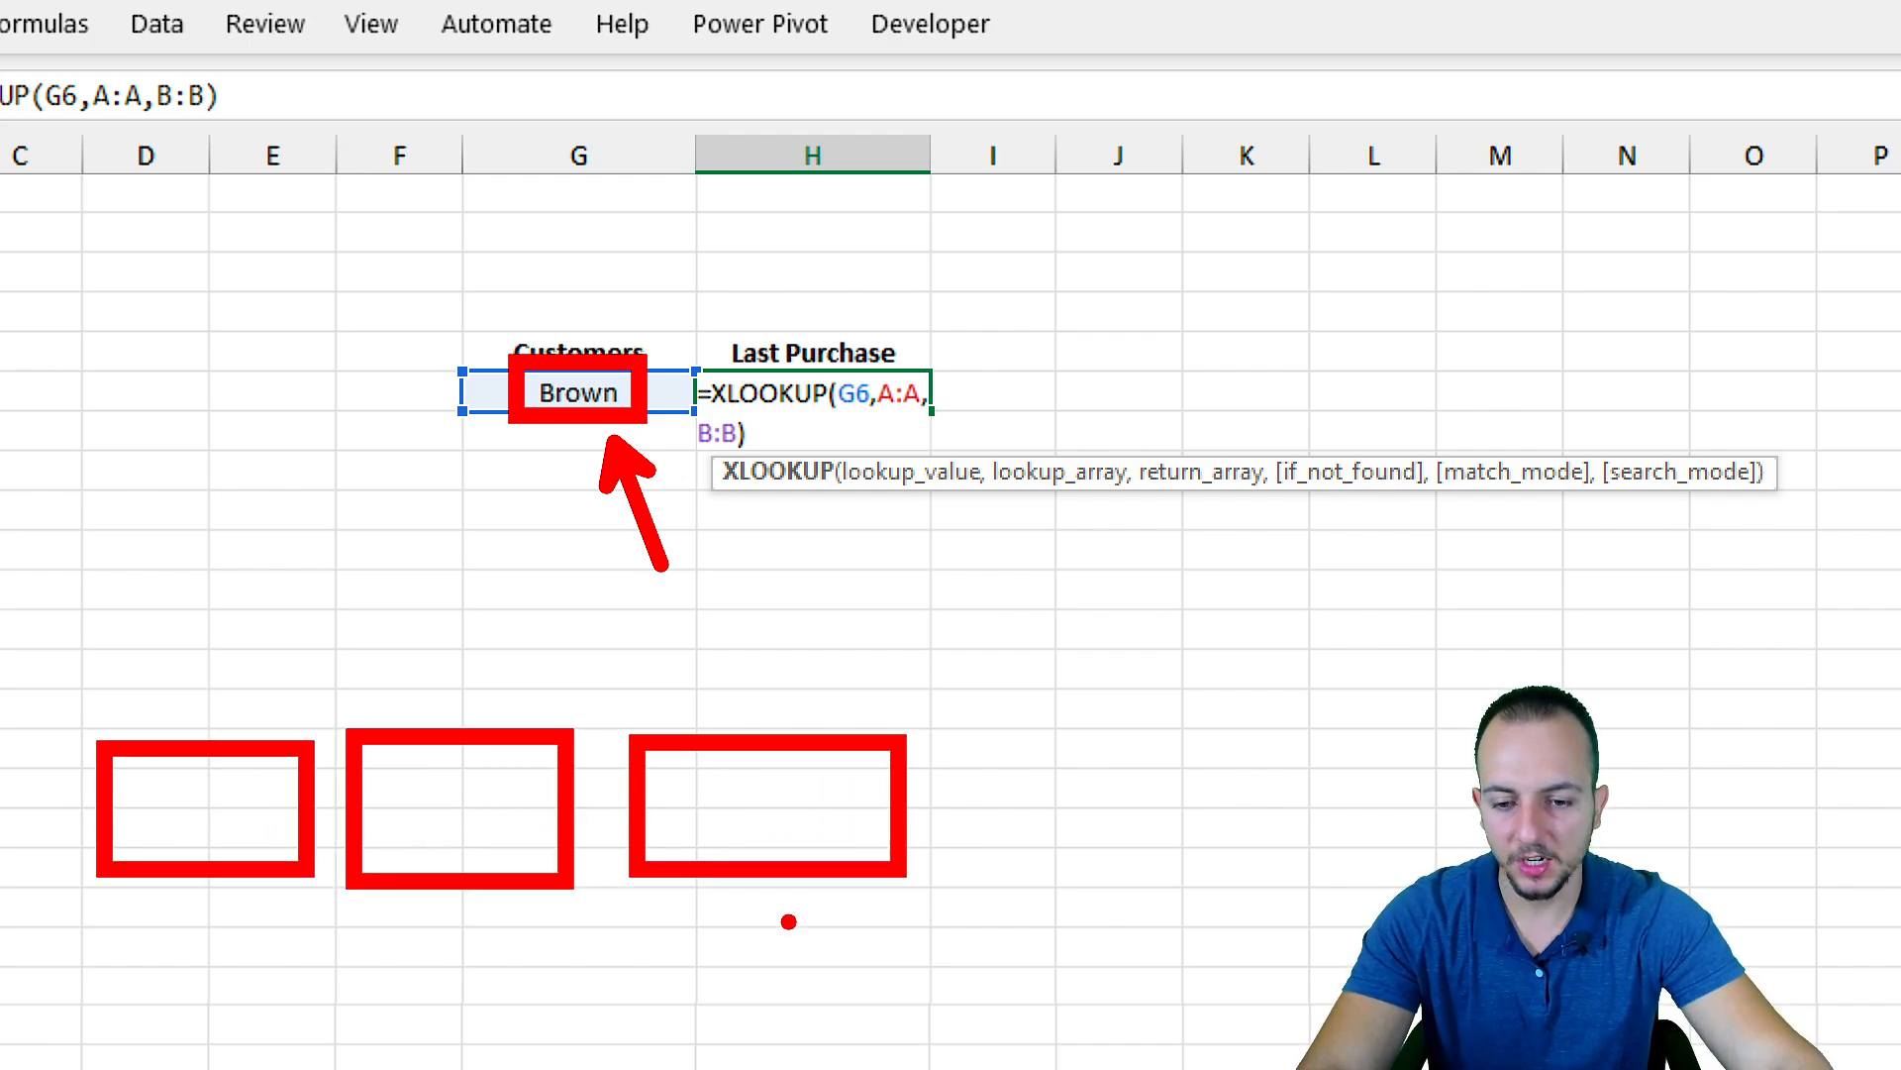
{"action": "left_click_drag", "start_coordinate": [789, 921], "coordinate": [787, 978]}
{"action": "left_click_drag", "start_coordinate": [724, 917], "coordinate": [711, 995]}
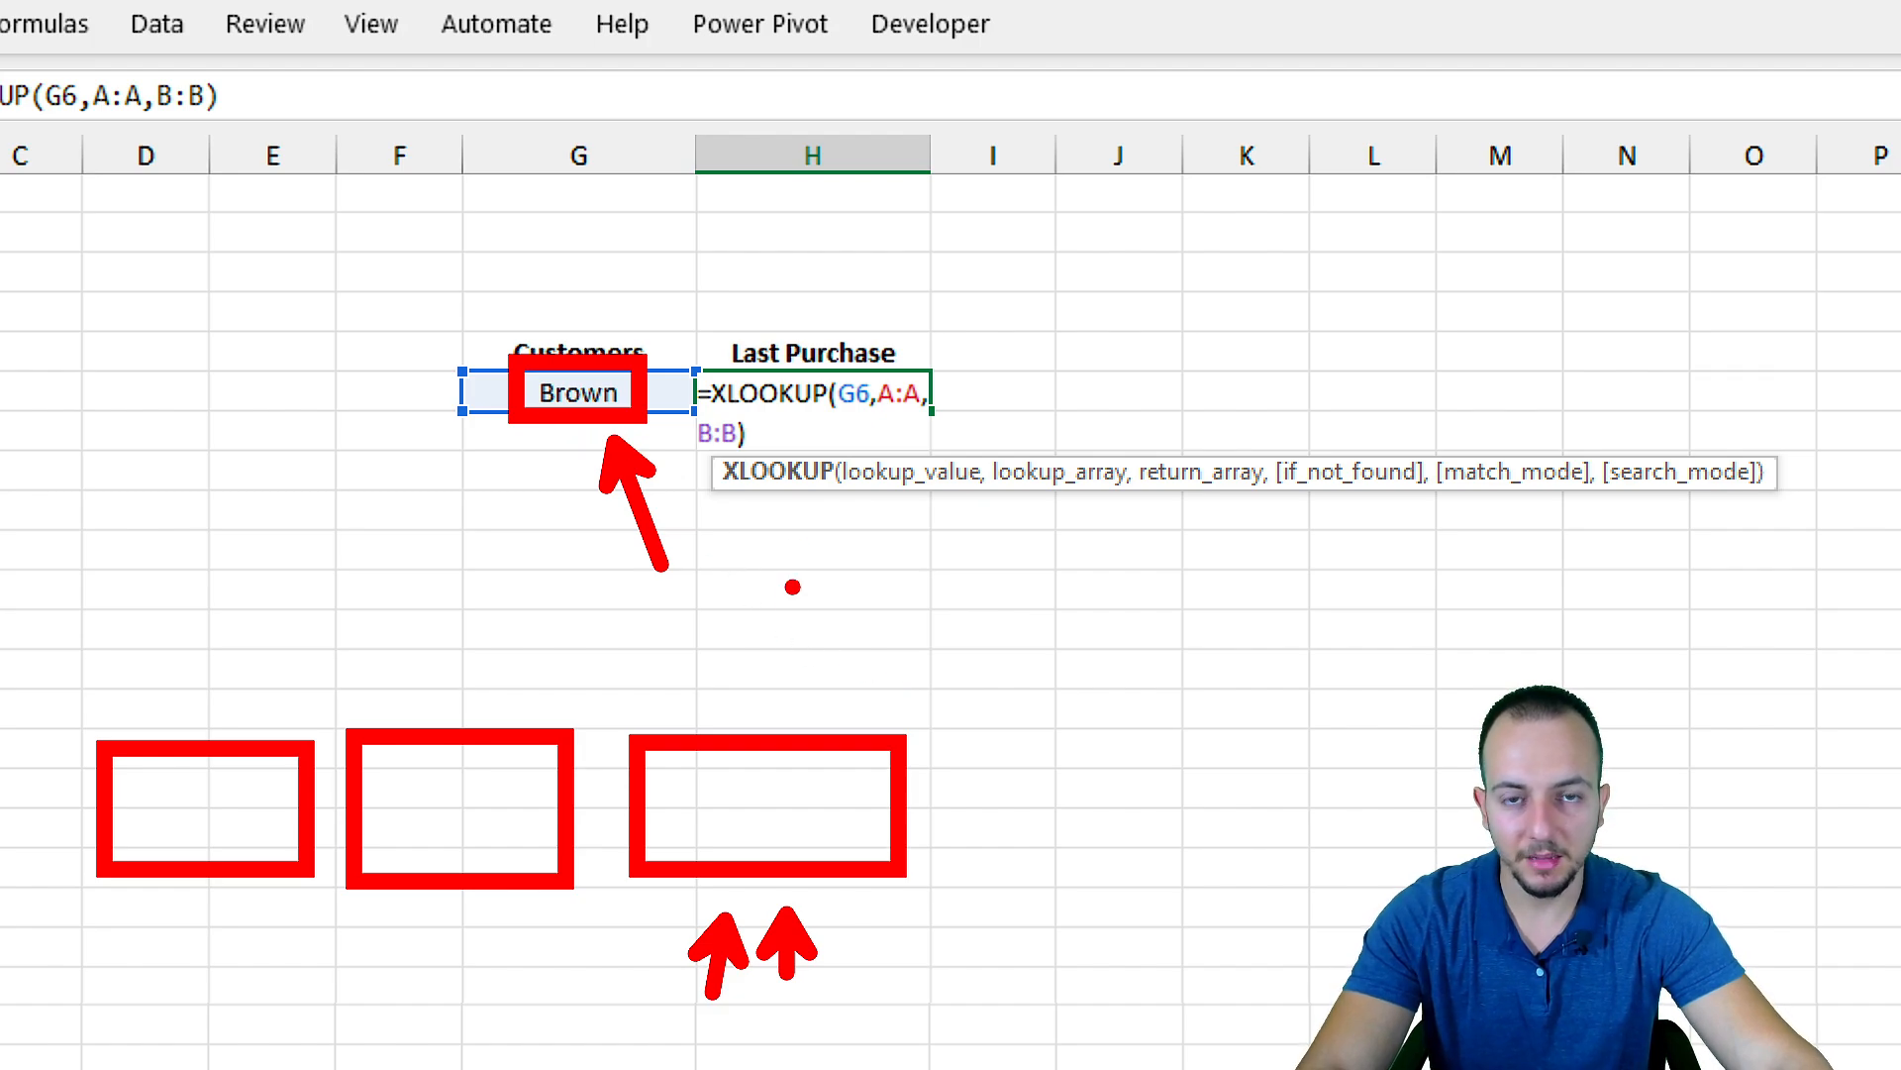
{"action": "left_click_drag", "start_coordinate": [751, 707], "coordinate": [781, 601]}
{"action": "left_click_drag", "start_coordinate": [807, 673], "coordinate": [838, 603]}
{"action": "key", "text": "ctrl+z"}
{"action": "key", "text": "ctrl+z"}
{"action": "key", "text": "ctrl+z"}
{"action": "key", "text": "ctrl+z"}
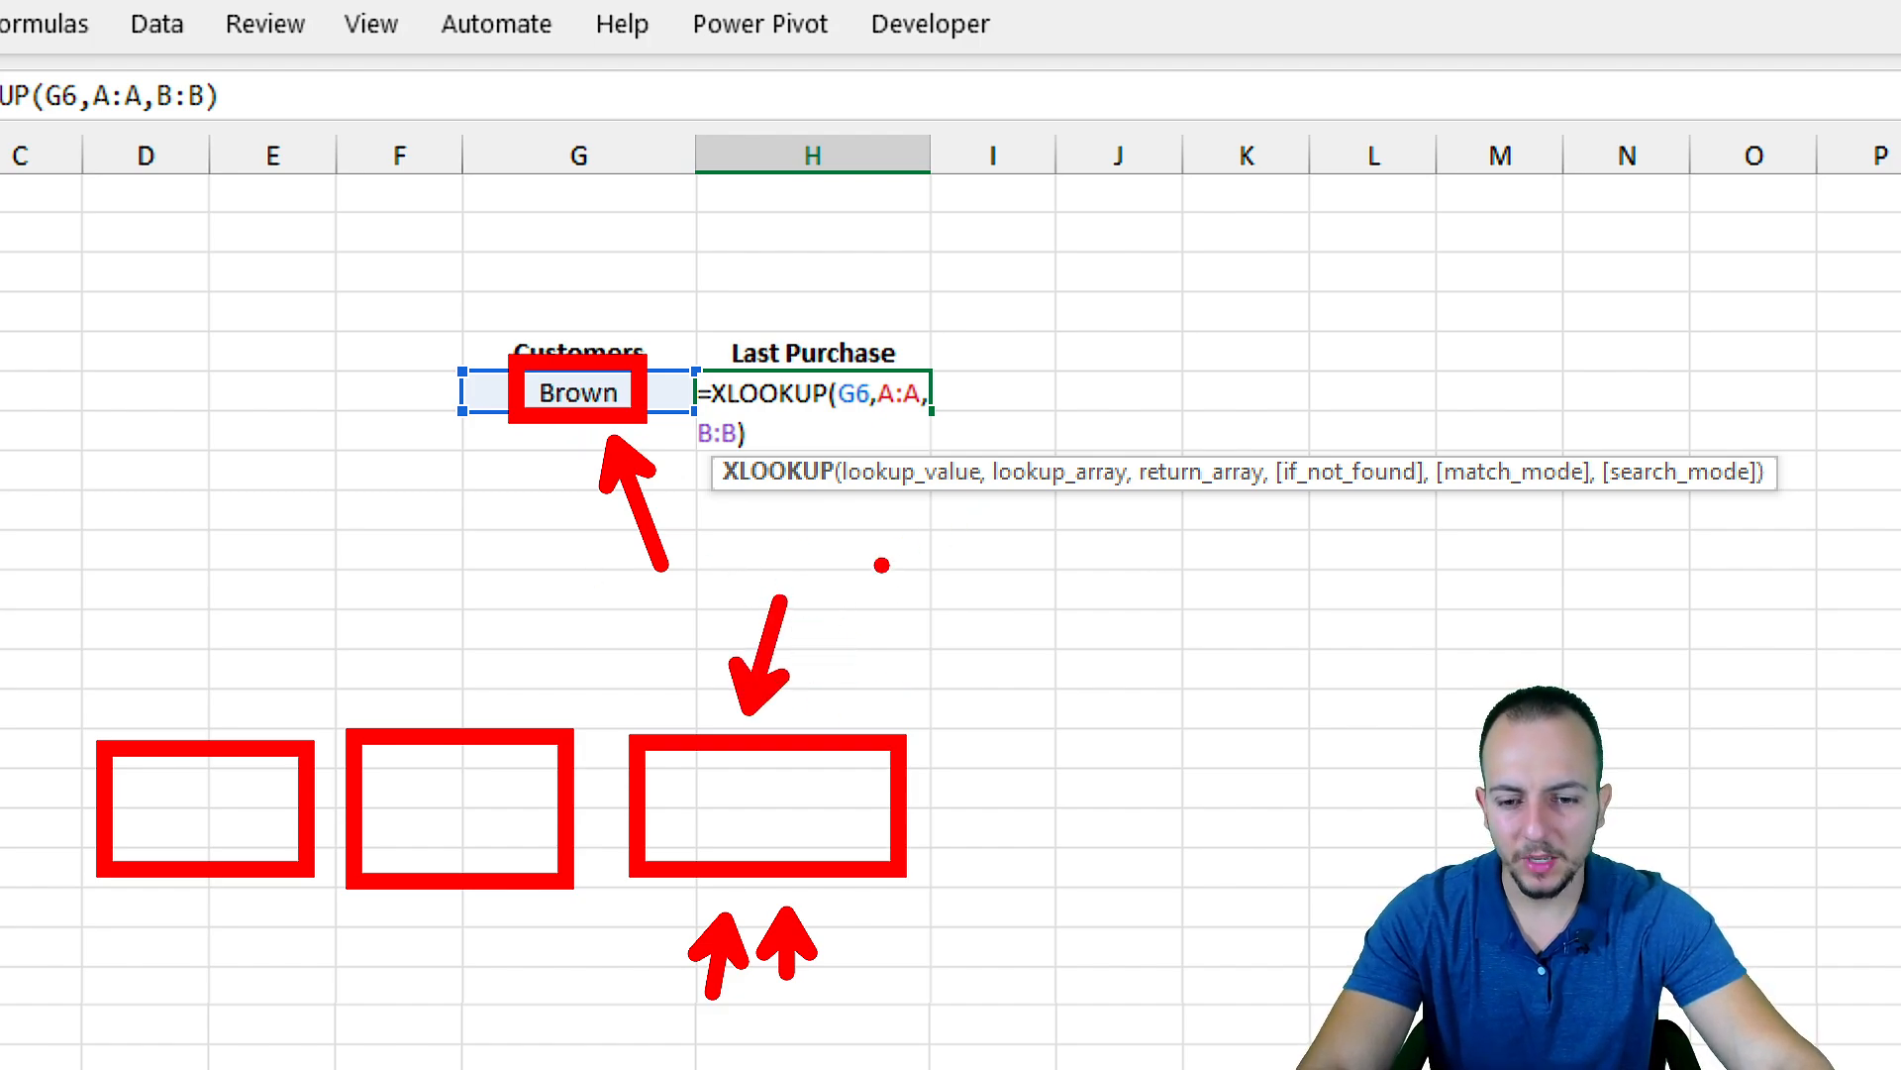
{"action": "mouse_move", "coordinate": [600, 305]}
{"action": "left_mouse_down"}
{"action": "mouse_move", "coordinate": [448, 411]}
{"action": "mouse_move", "coordinate": [451, 315]}
{"action": "left_mouse_up"}
{"action": "key", "text": "ctrl+z"}
{"action": "key", "text": "ctrl+z"}
{"action": "key", "text": "ctrl+z"}
{"action": "key", "text": "ctrl+z"}
{"action": "key", "text": "ctrl+z"}
{"action": "key", "text": "ctrl+z"}
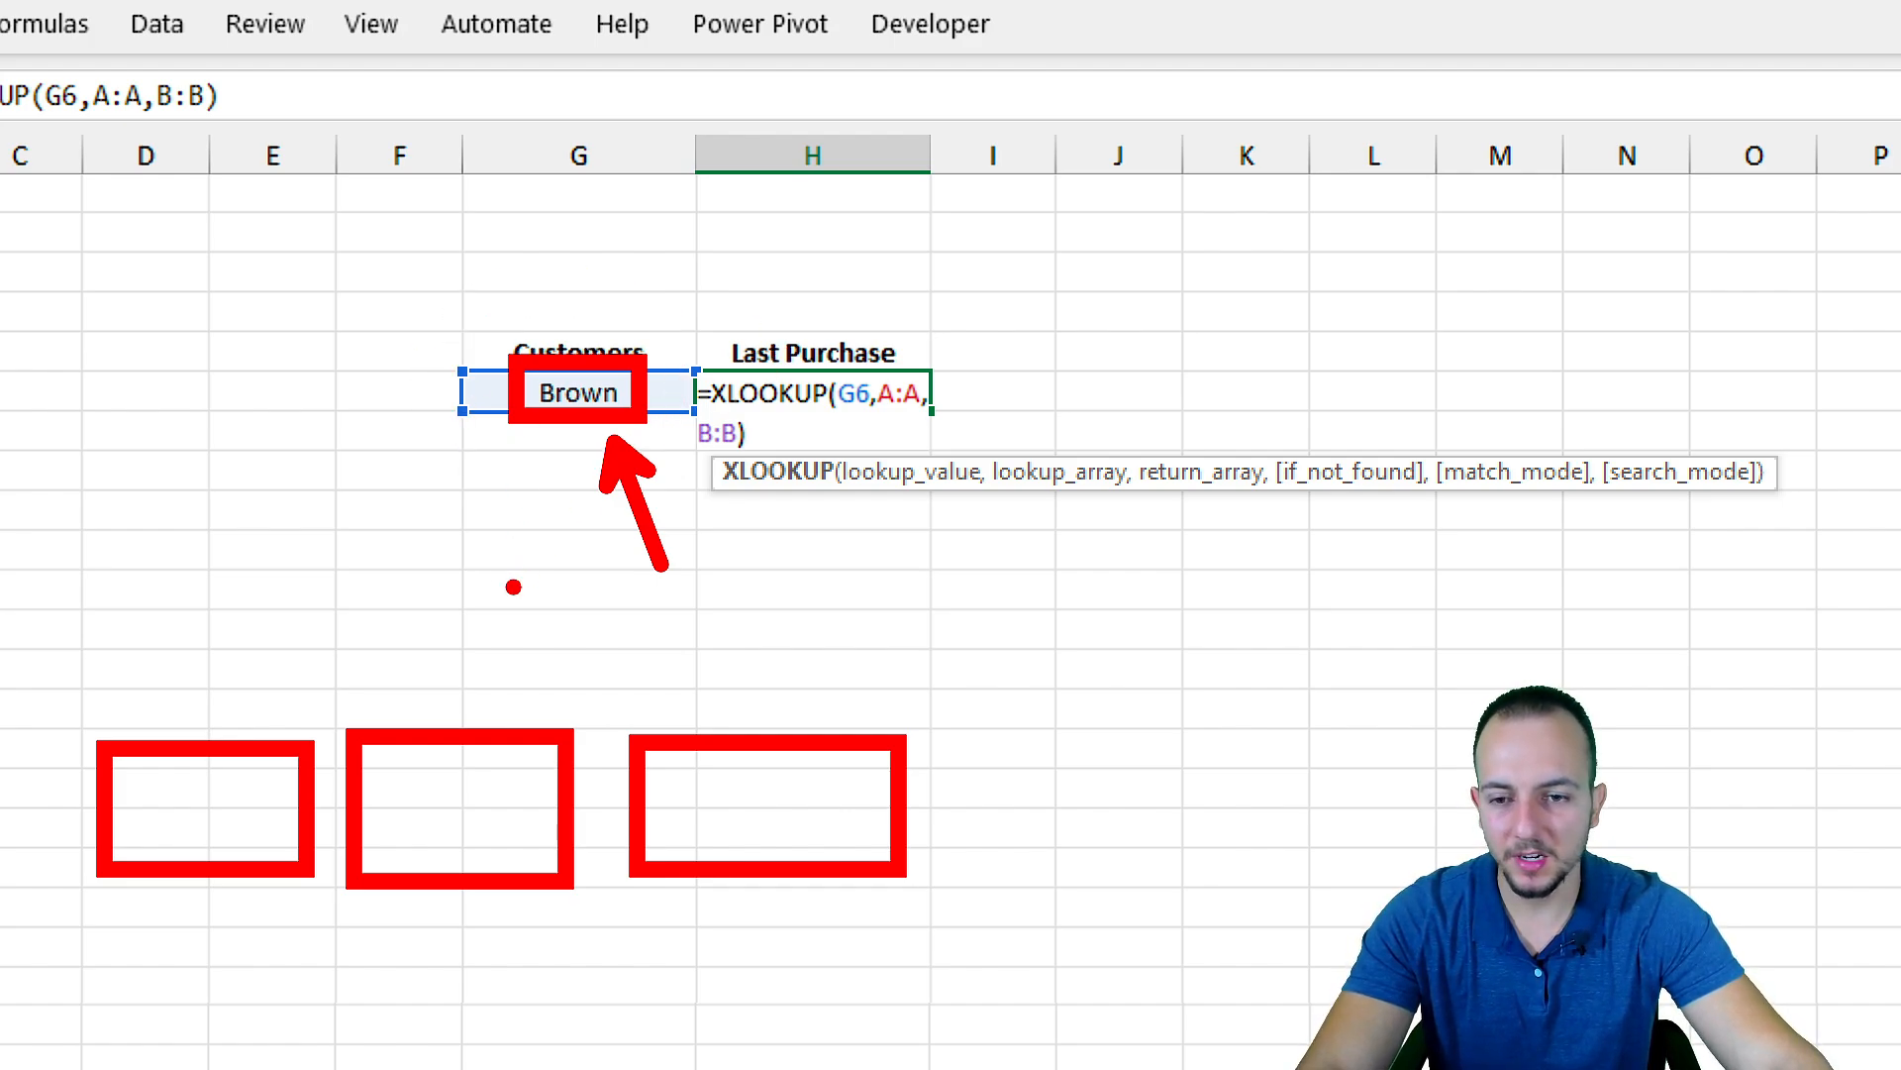
{"action": "left_click_drag", "start_coordinate": [113, 758], "coordinate": [379, 871]}
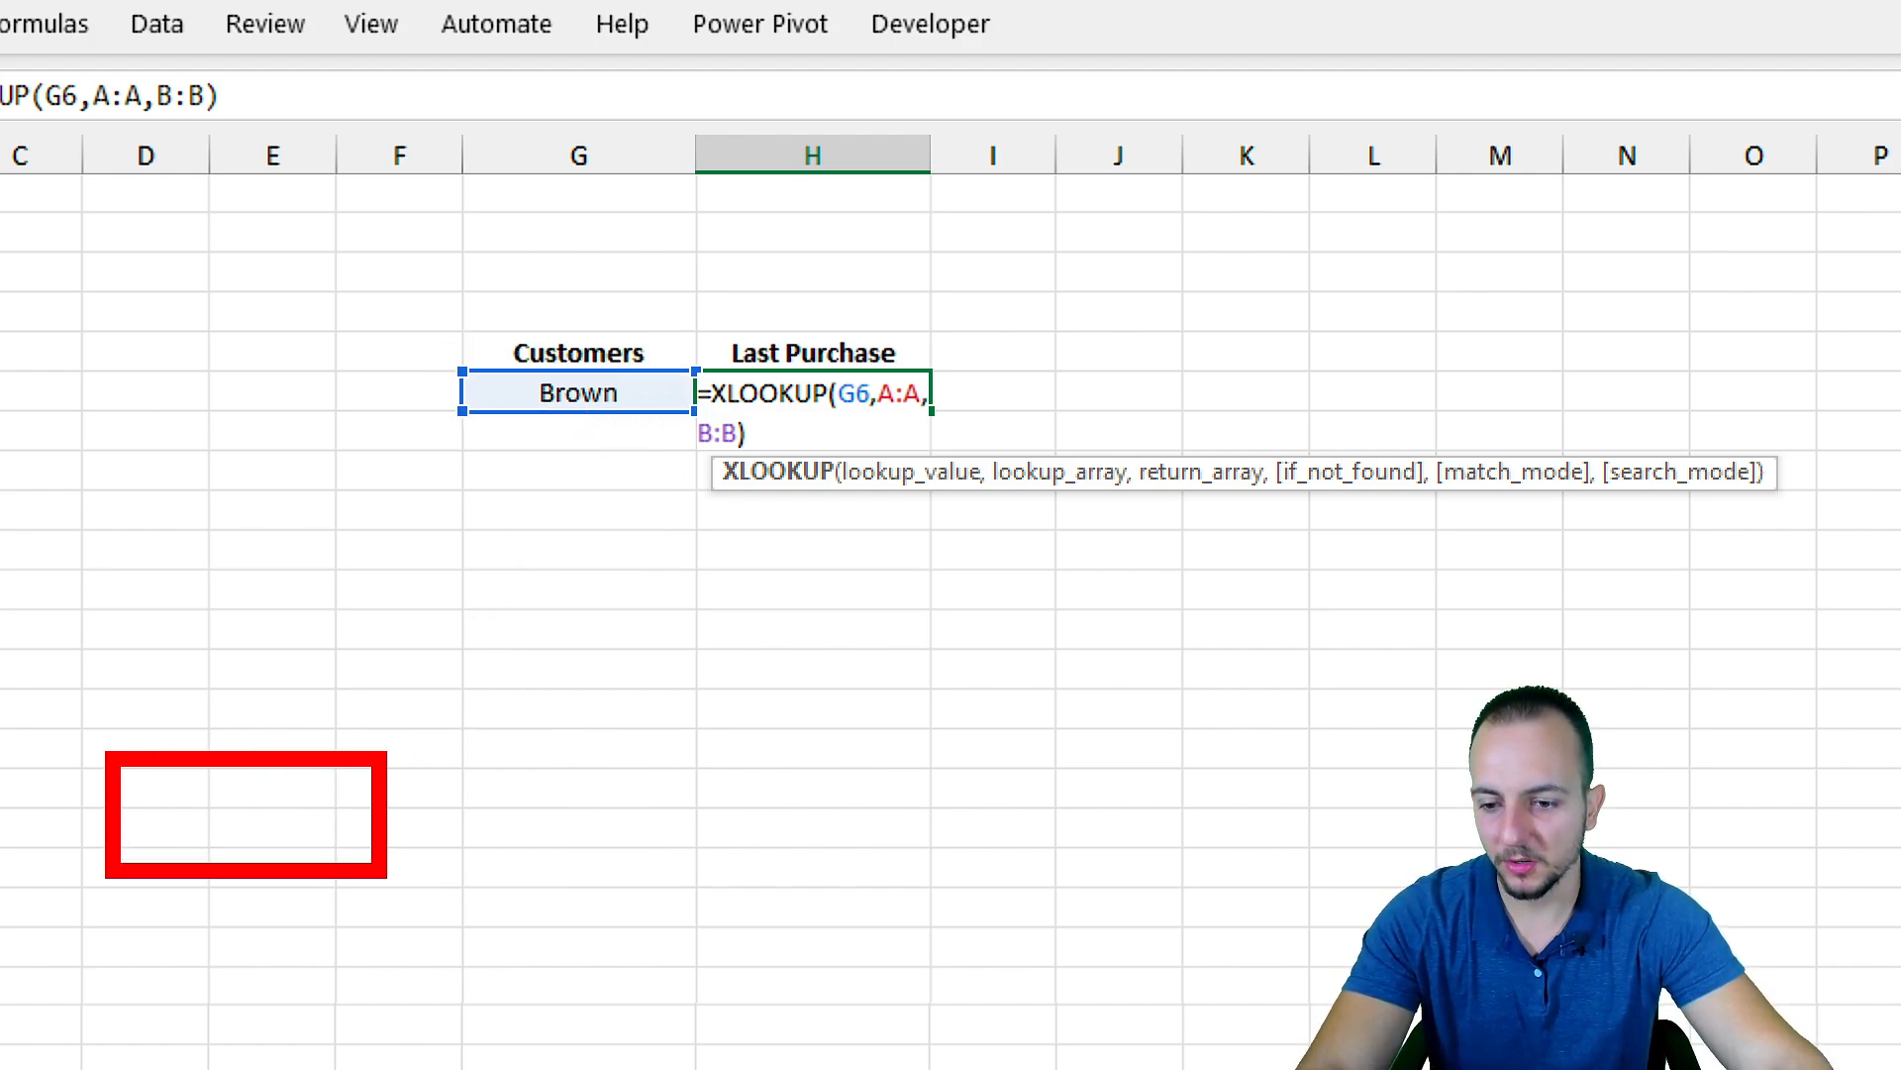
{"action": "left_click_drag", "start_coordinate": [428, 752], "coordinate": [644, 883]}
{"action": "left_click_drag", "start_coordinate": [717, 765], "coordinate": [912, 880]}
{"action": "left_click_drag", "start_coordinate": [993, 760], "coordinate": [1222, 887]}
{"action": "left_click_drag", "start_coordinate": [530, 335], "coordinate": [643, 432]}
{"action": "key", "text": "ctrl+z"}
{"action": "left_click_drag", "start_coordinate": [498, 694], "coordinate": [518, 536]}
{"action": "left_click_drag", "start_coordinate": [545, 668], "coordinate": [568, 536]}
{"action": "key", "text": "ctrl+z"}
{"action": "key", "text": "ctrl+z"}
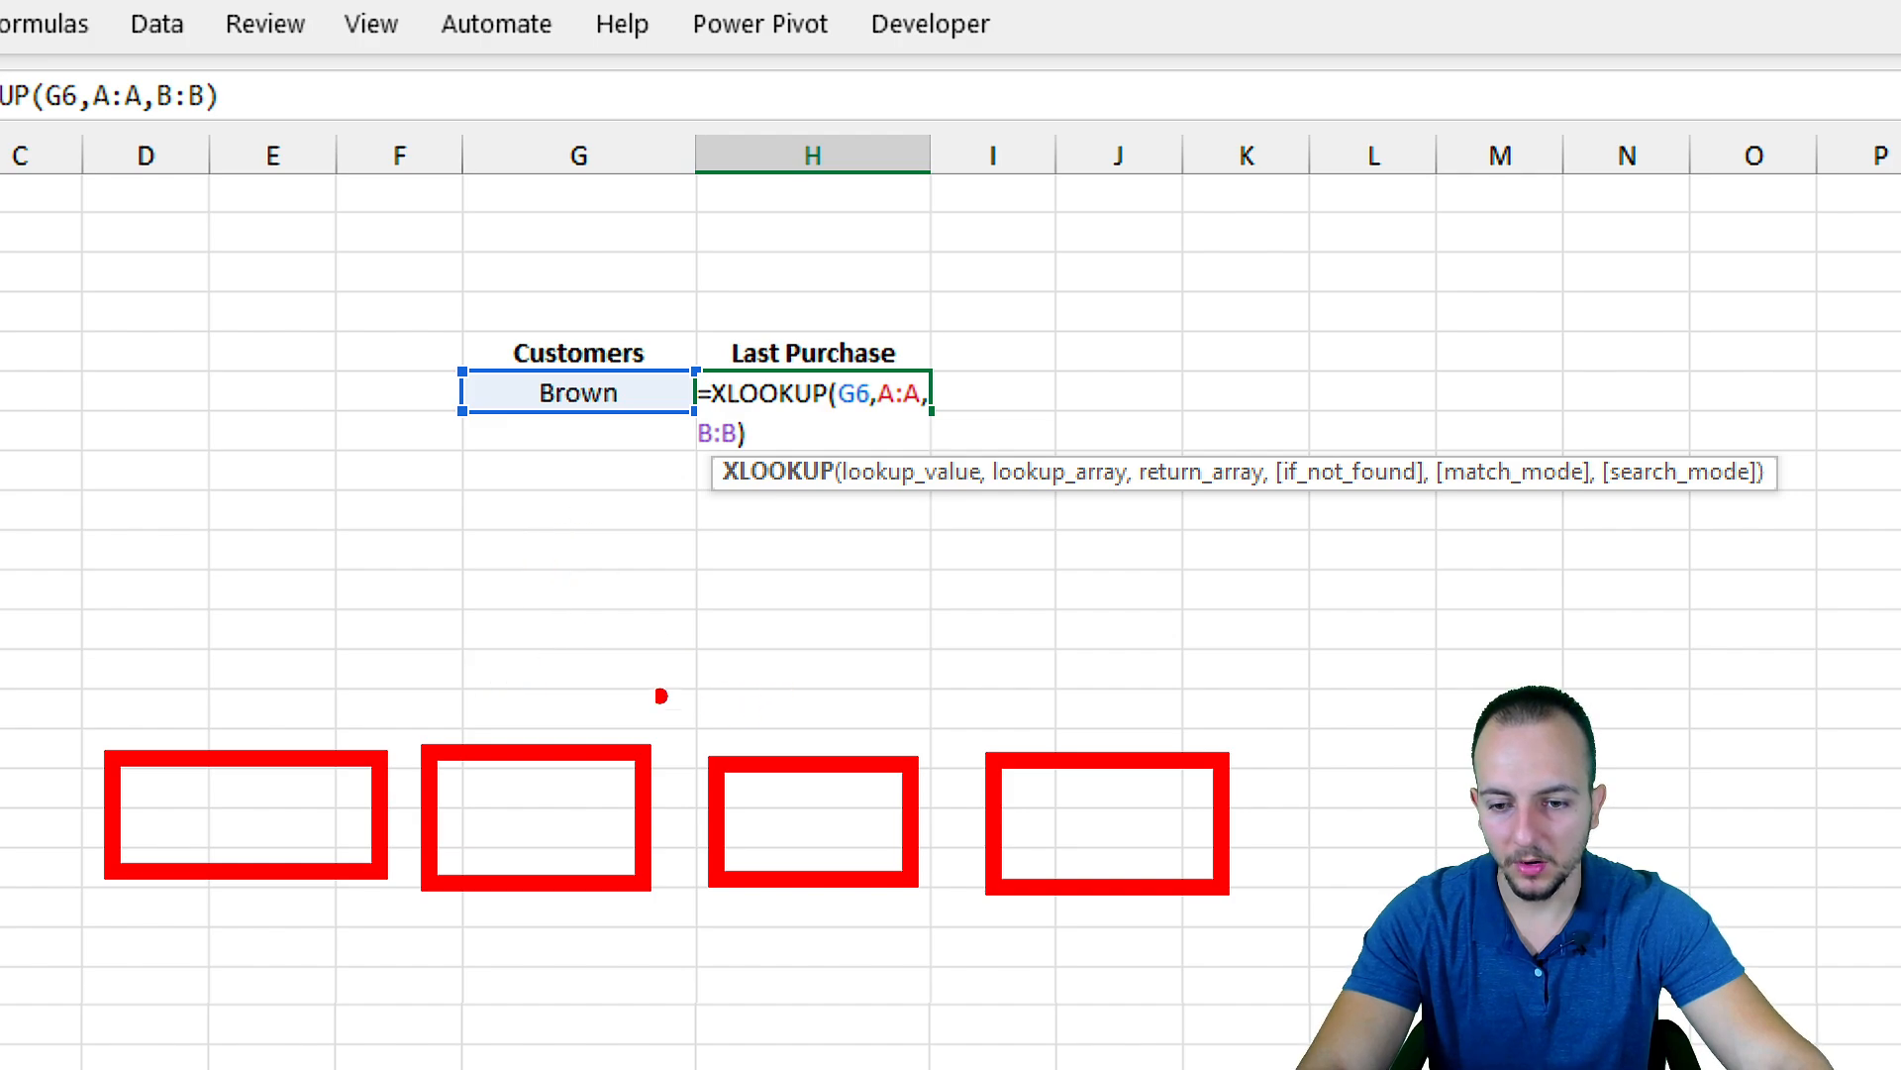
{"action": "left_click_drag", "start_coordinate": [520, 691], "coordinate": [548, 556]}
{"action": "left_click_drag", "start_coordinate": [597, 691], "coordinate": [598, 598]}
{"action": "key", "text": "ctrl+z"}
{"action": "key", "text": "ctrl+z"}
{"action": "left_click_drag", "start_coordinate": [769, 688], "coordinate": [768, 584]}
{"action": "left_click_drag", "start_coordinate": [825, 693], "coordinate": [828, 592]}
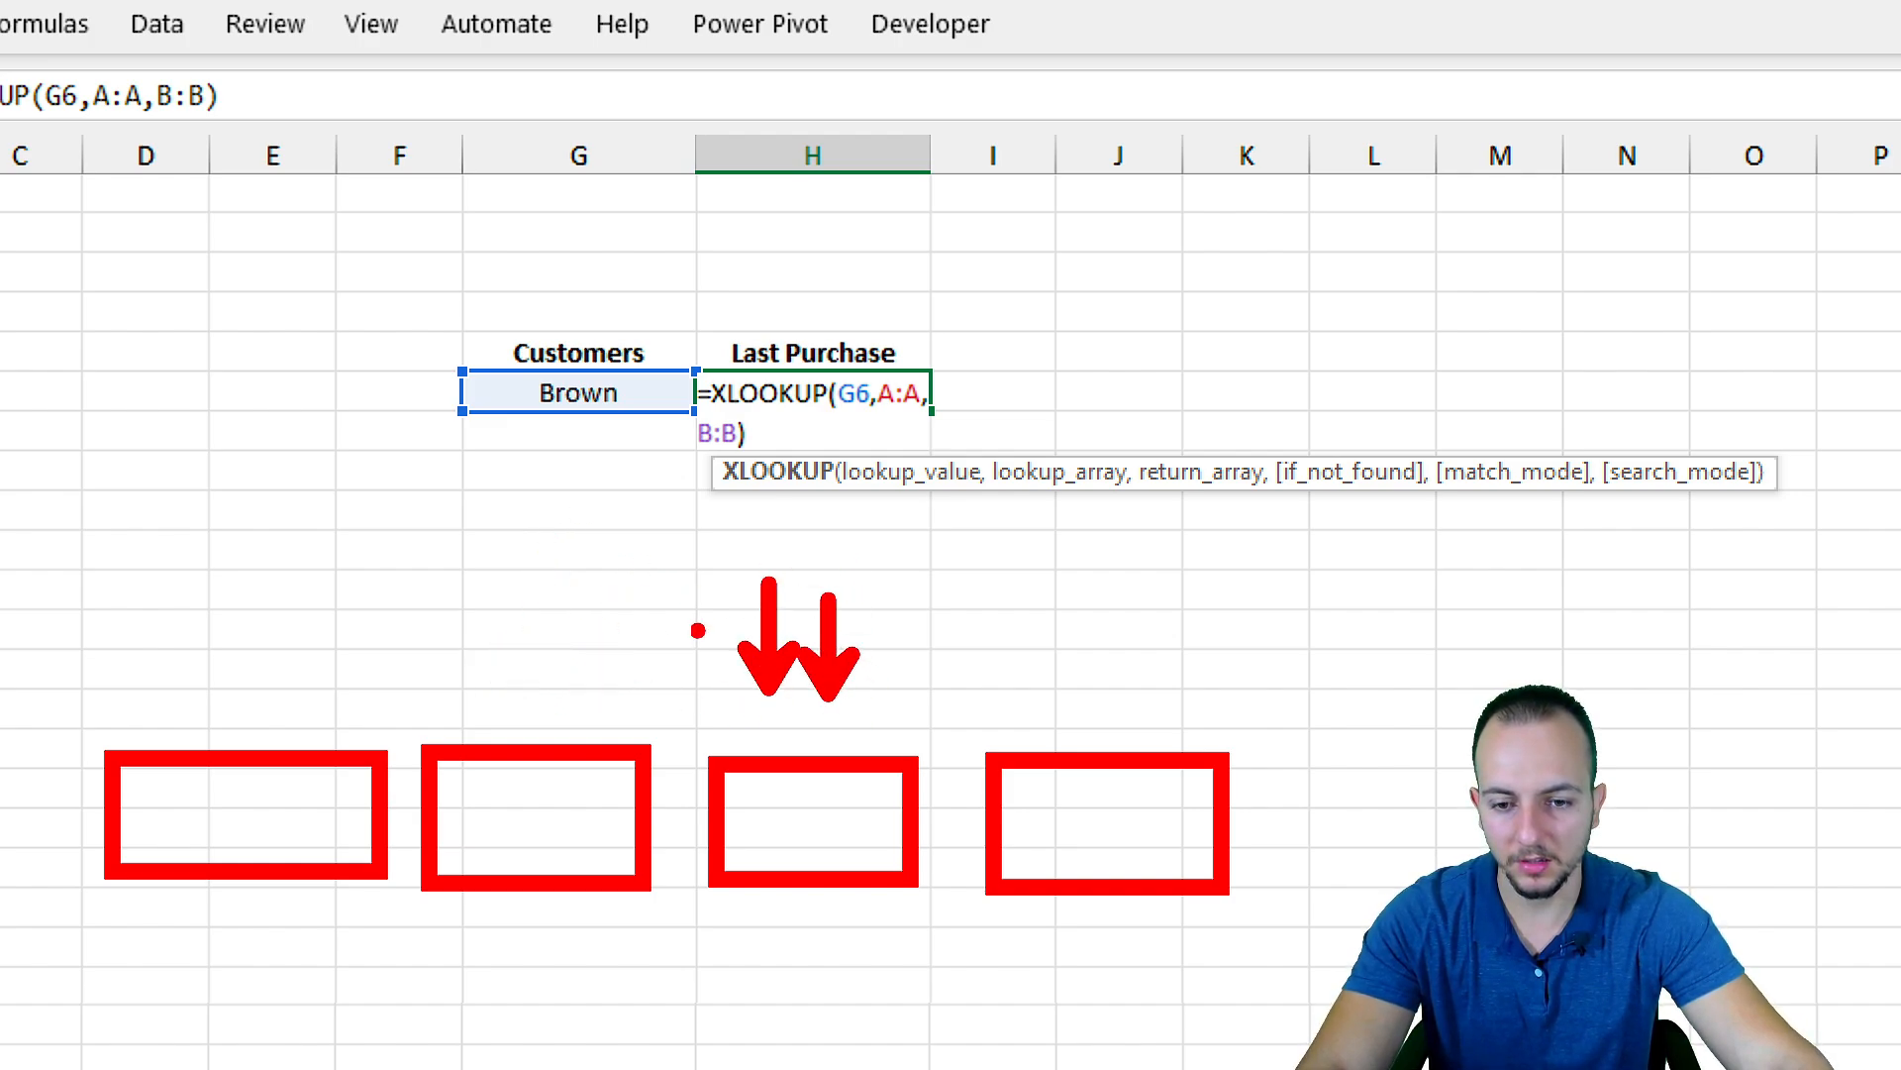
{"action": "key", "text": "ctrl+z"}
{"action": "key", "text": "ctrl+z"}
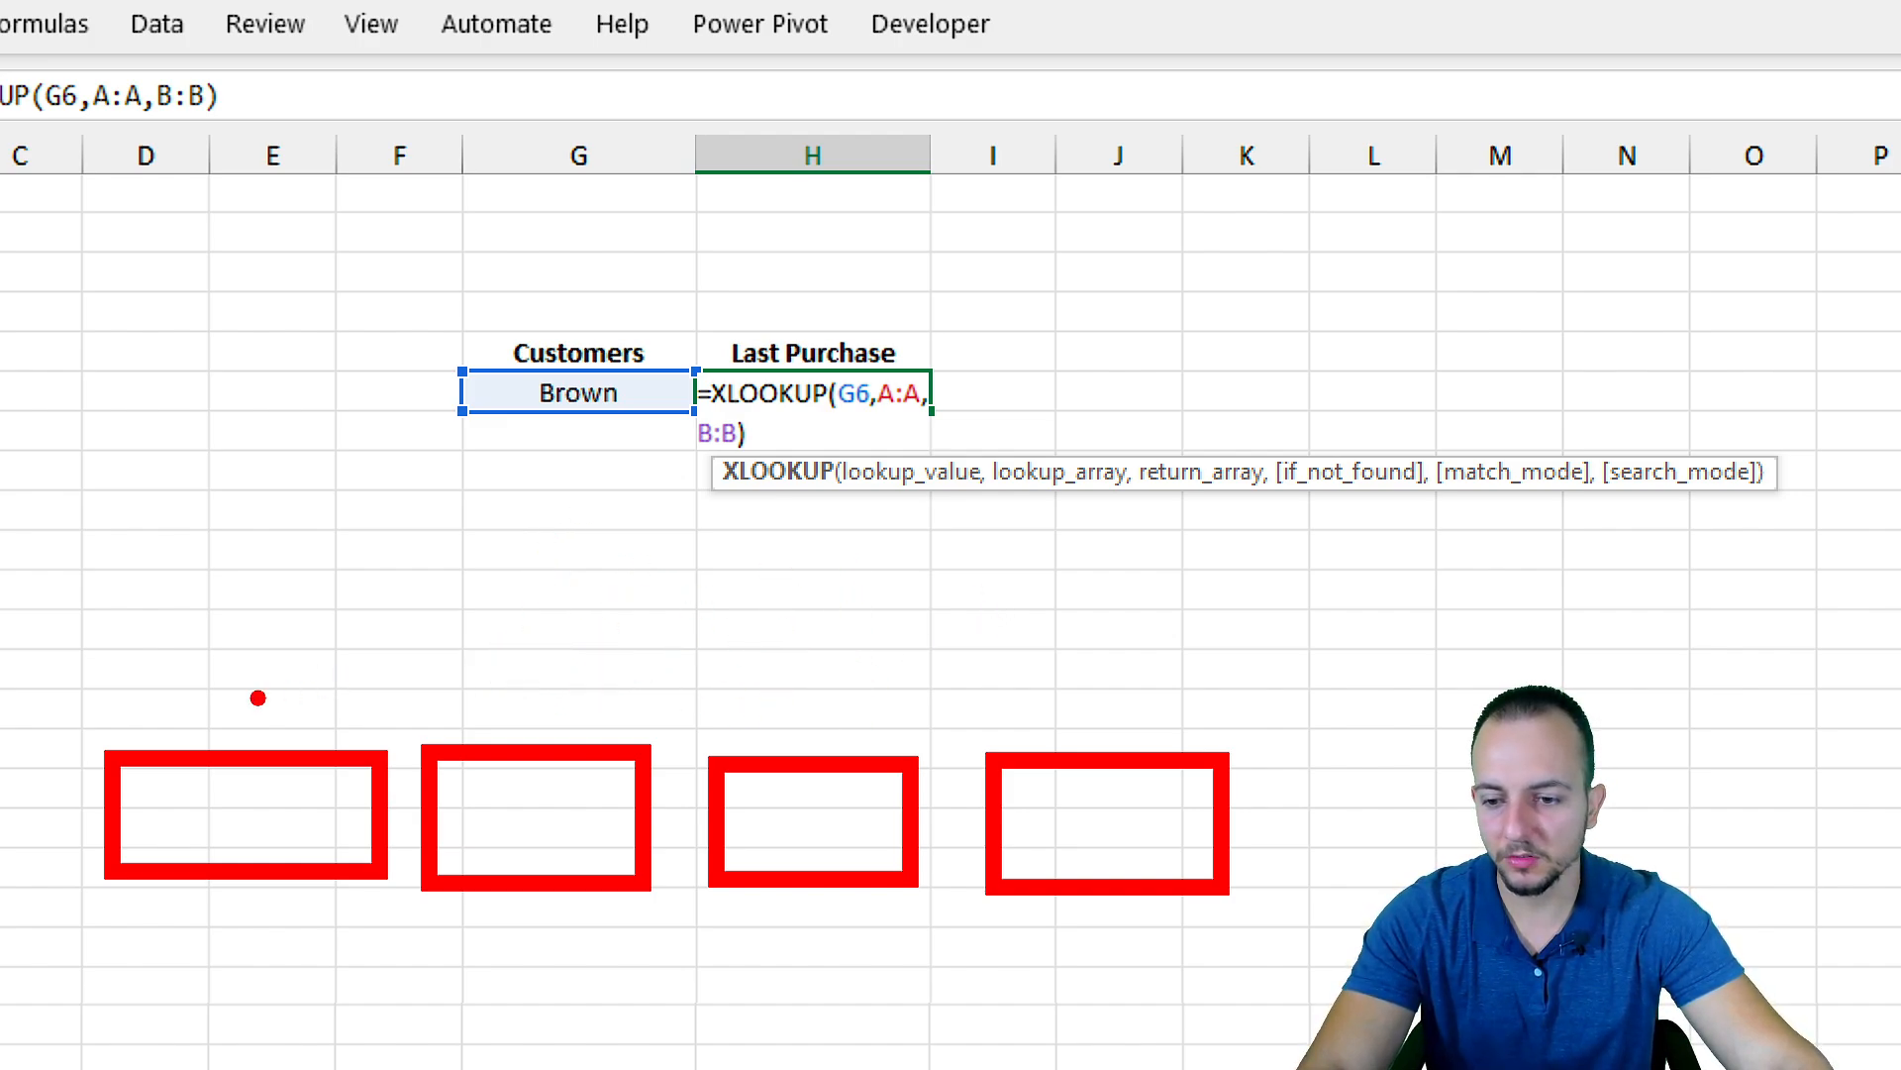
{"action": "left_click_drag", "start_coordinate": [241, 632], "coordinate": [238, 578]}
{"action": "left_click_drag", "start_coordinate": [314, 705], "coordinate": [342, 591]}
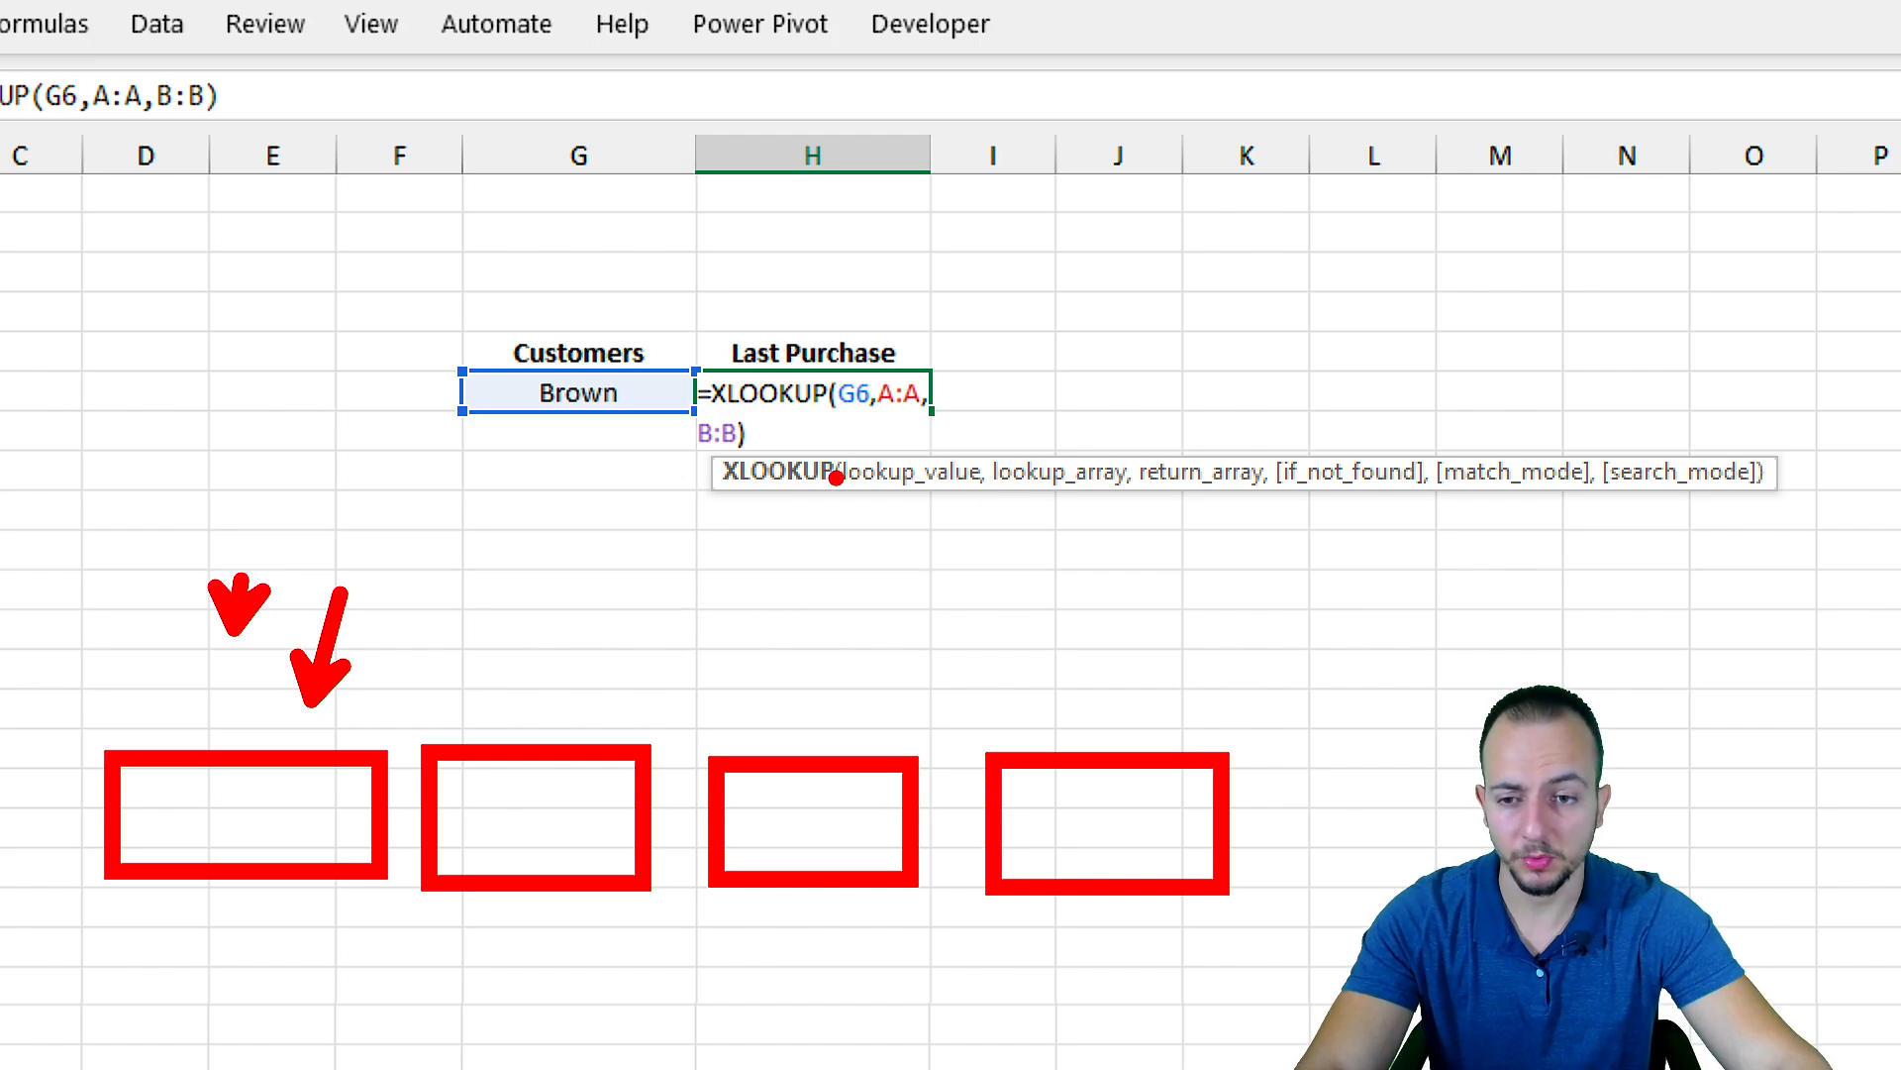
{"action": "key", "text": "Escape"}
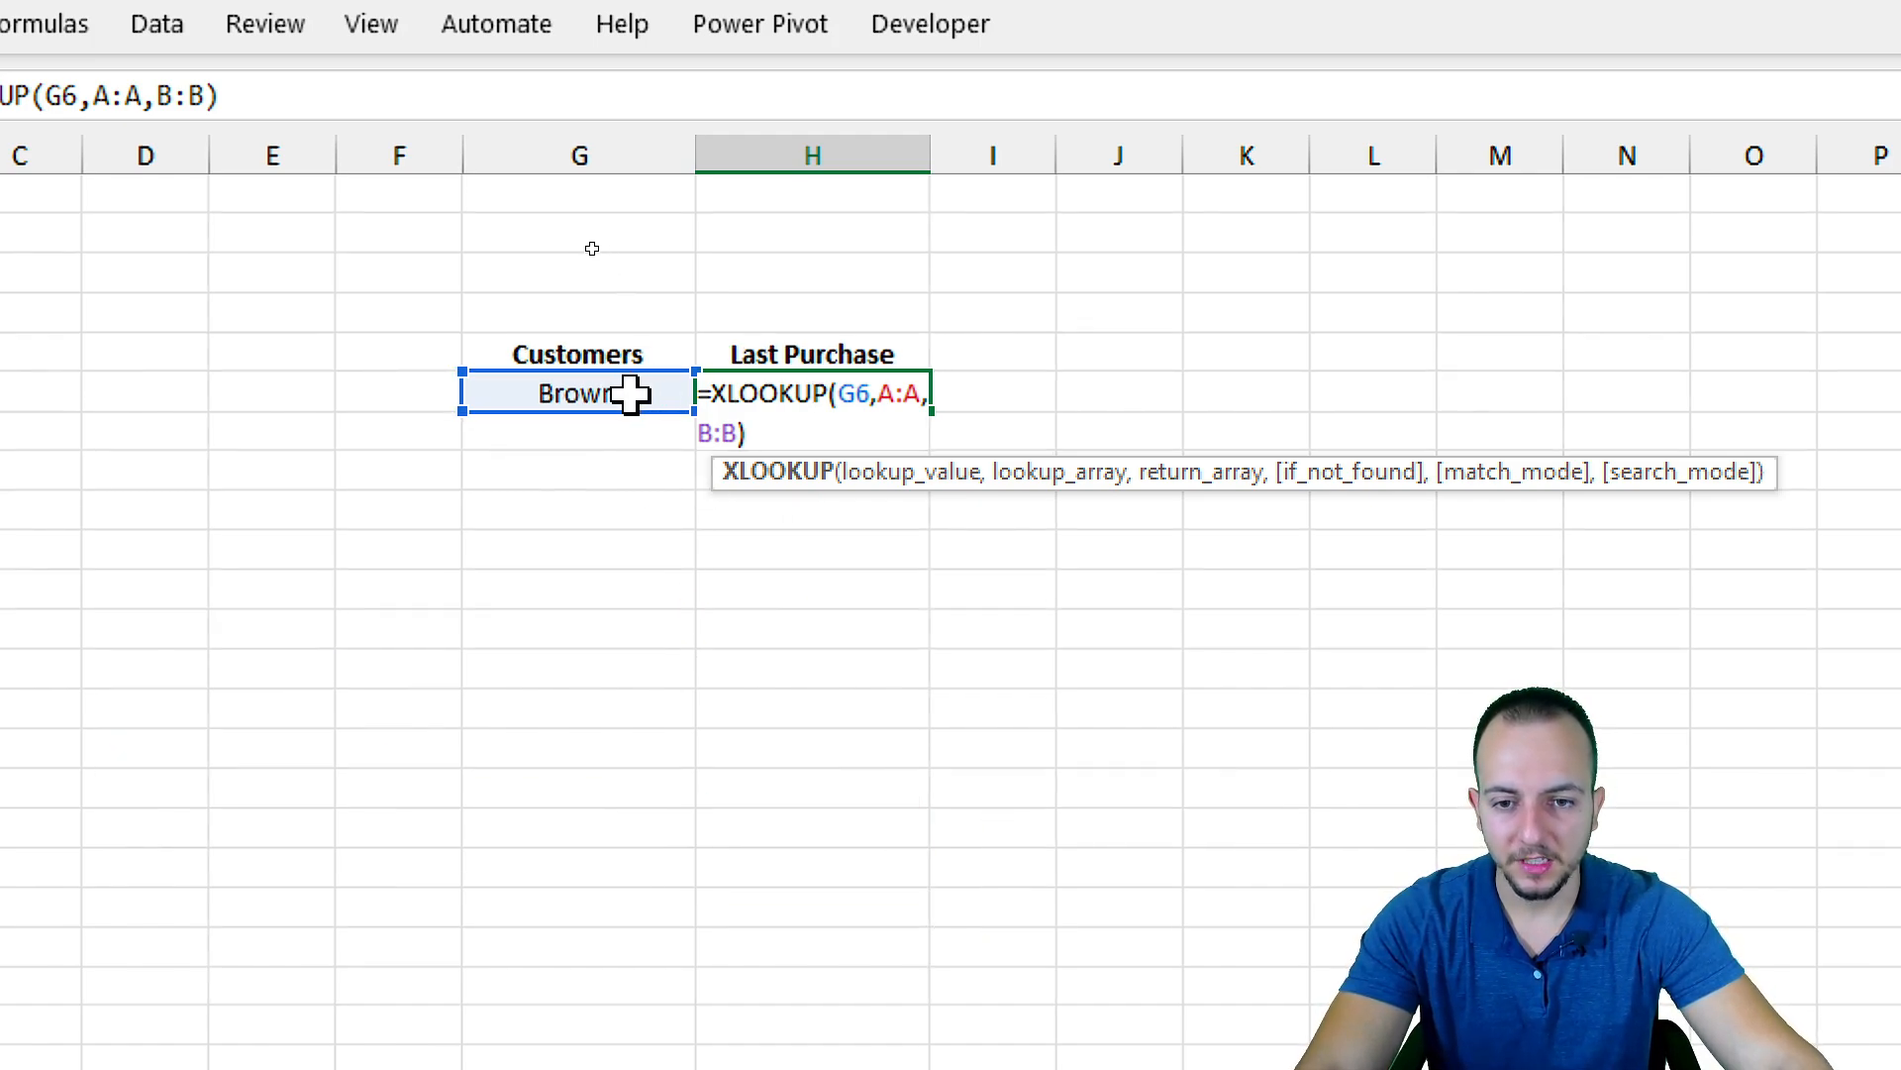
Close the H6 formula without changes and examine the partial customer name in G6 that serves as the lookup value
{"action": "key", "text": "ctrl+Return"}
{"action": "key", "text": "ctrl+2"}
{"action": "left_click_drag", "start_coordinate": [526, 366], "coordinate": [642, 421]}
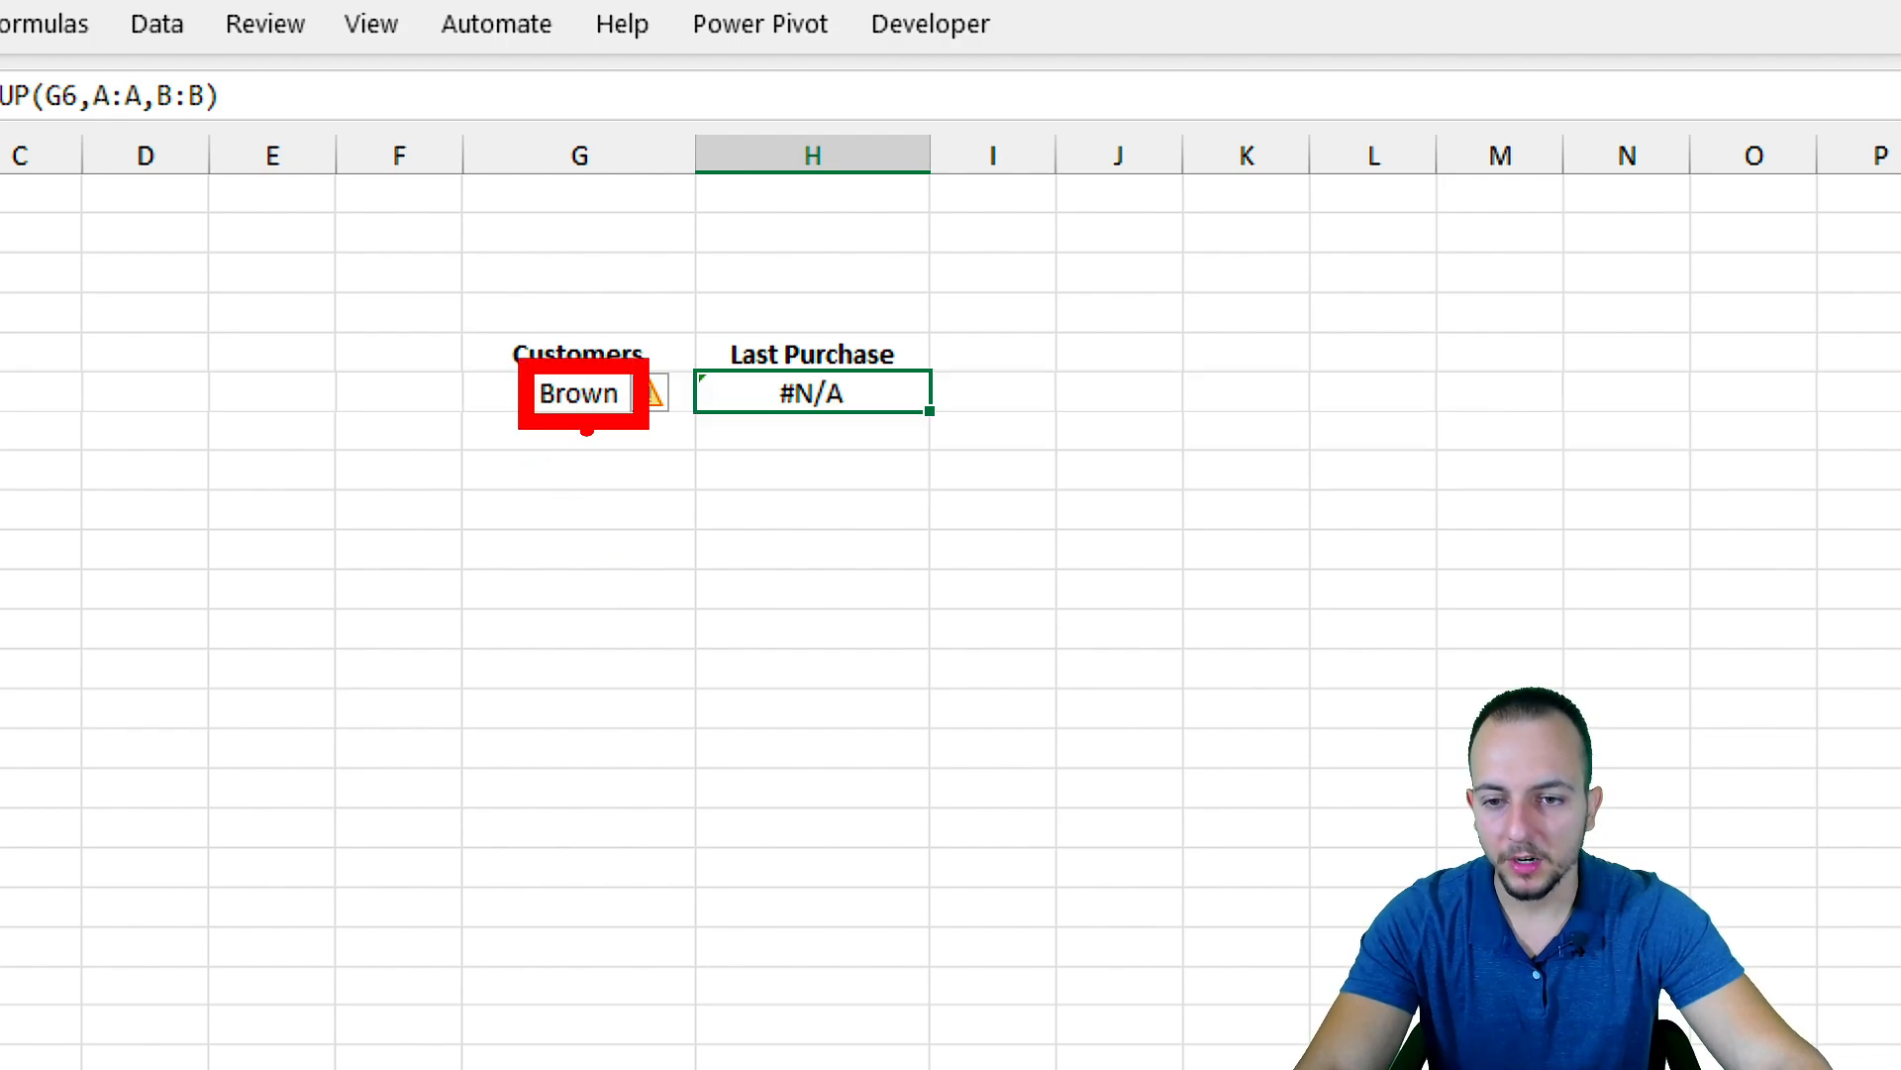
{"action": "left_click_drag", "start_coordinate": [422, 604], "coordinate": [523, 515]}
{"action": "left_click_drag", "start_coordinate": [455, 515], "coordinate": [489, 620]}
{"action": "left_click_drag", "start_coordinate": [428, 557], "coordinate": [536, 559]}
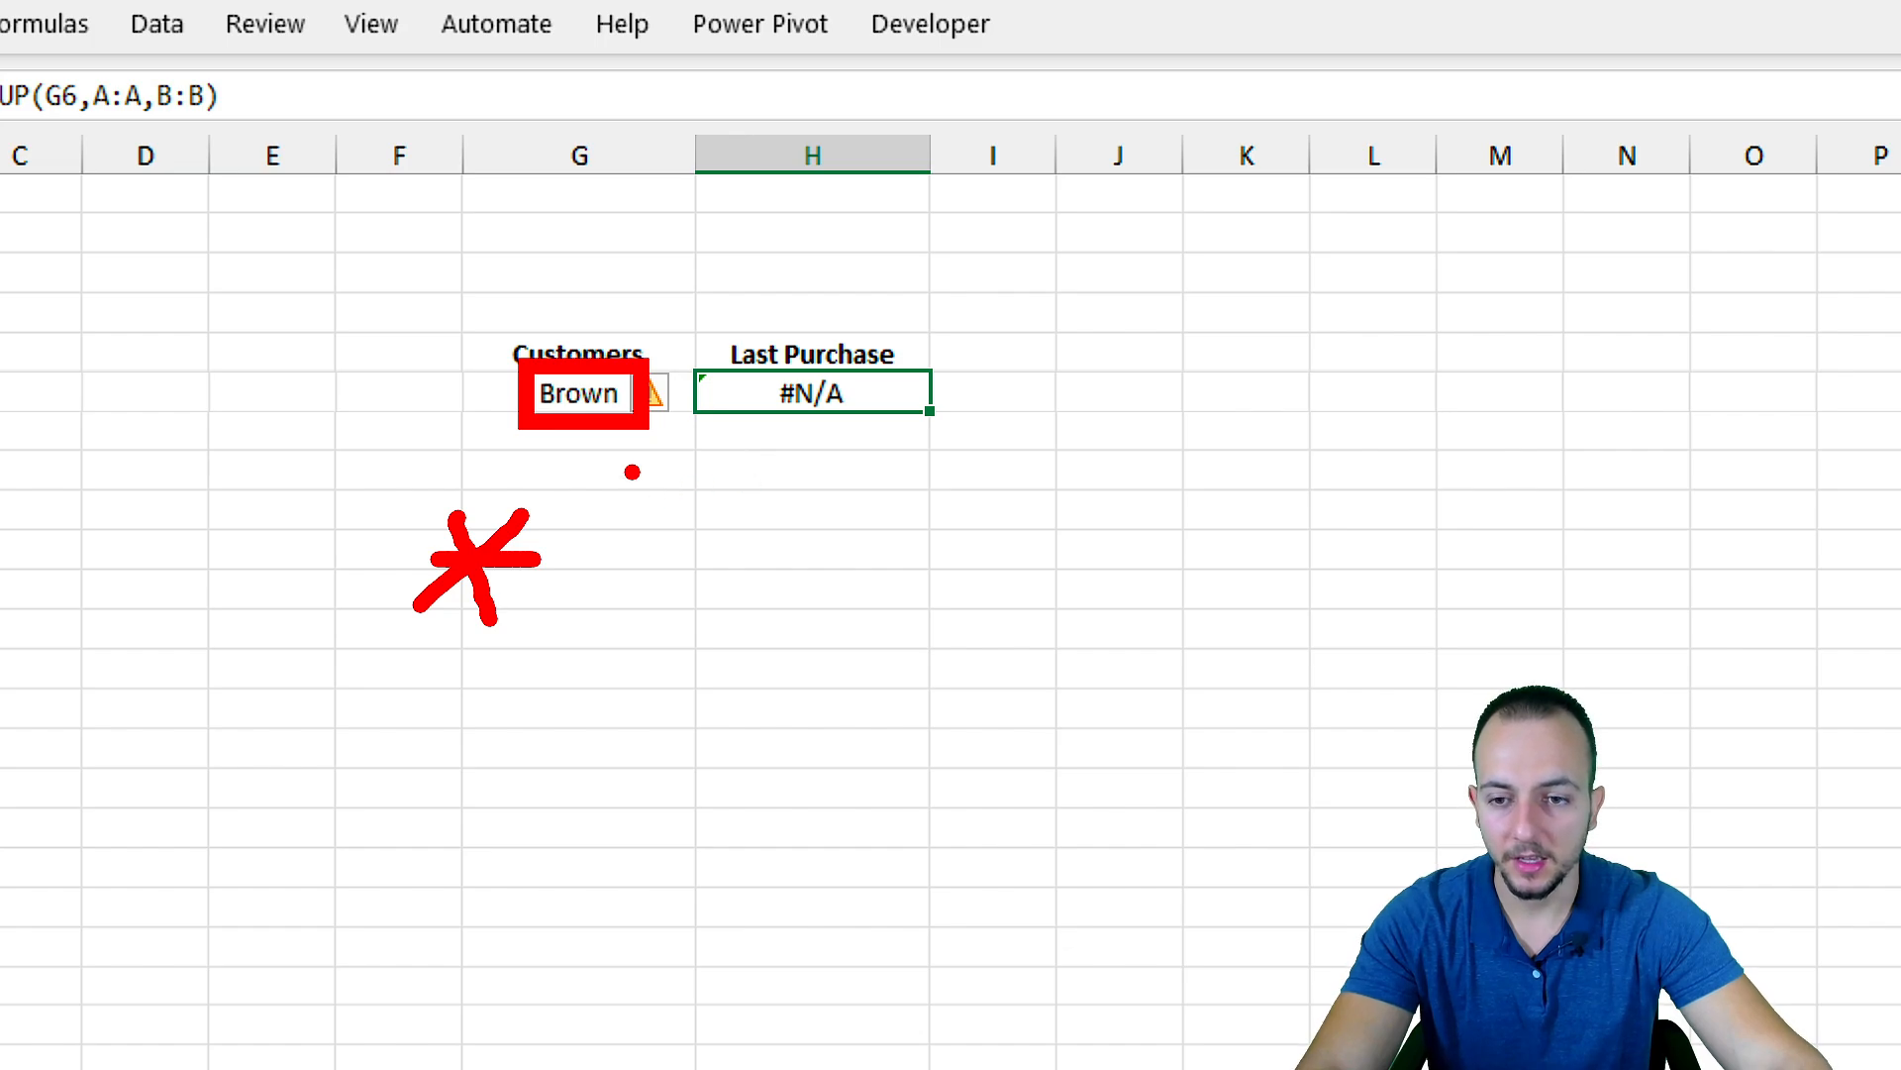
{"action": "left_click_drag", "start_coordinate": [631, 456], "coordinate": [708, 551]}
{"action": "key", "text": "ctrl+z"}
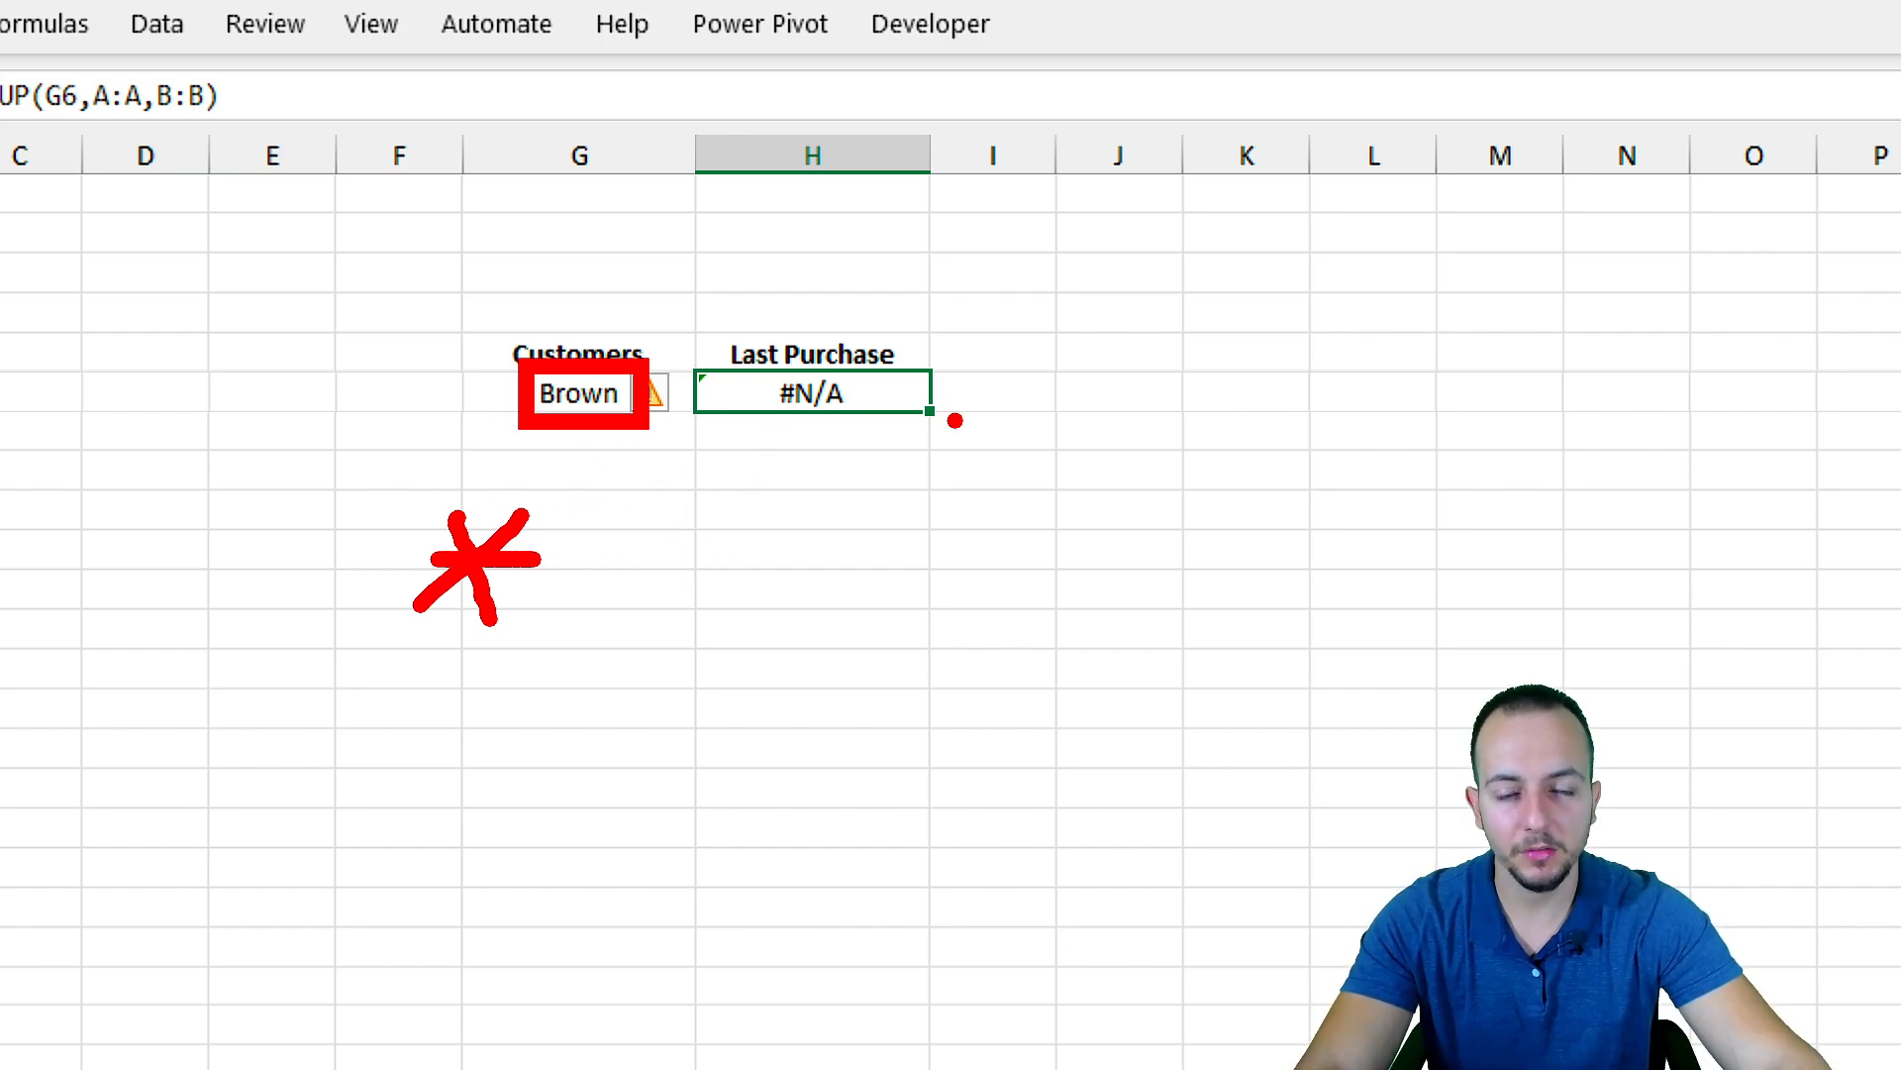
{"action": "mouse_move", "coordinate": [471, 705]}
{"action": "left_mouse_down"}
{"action": "mouse_move", "coordinate": [523, 685]}
{"action": "mouse_move", "coordinate": [538, 808]}
{"action": "left_mouse_up"}
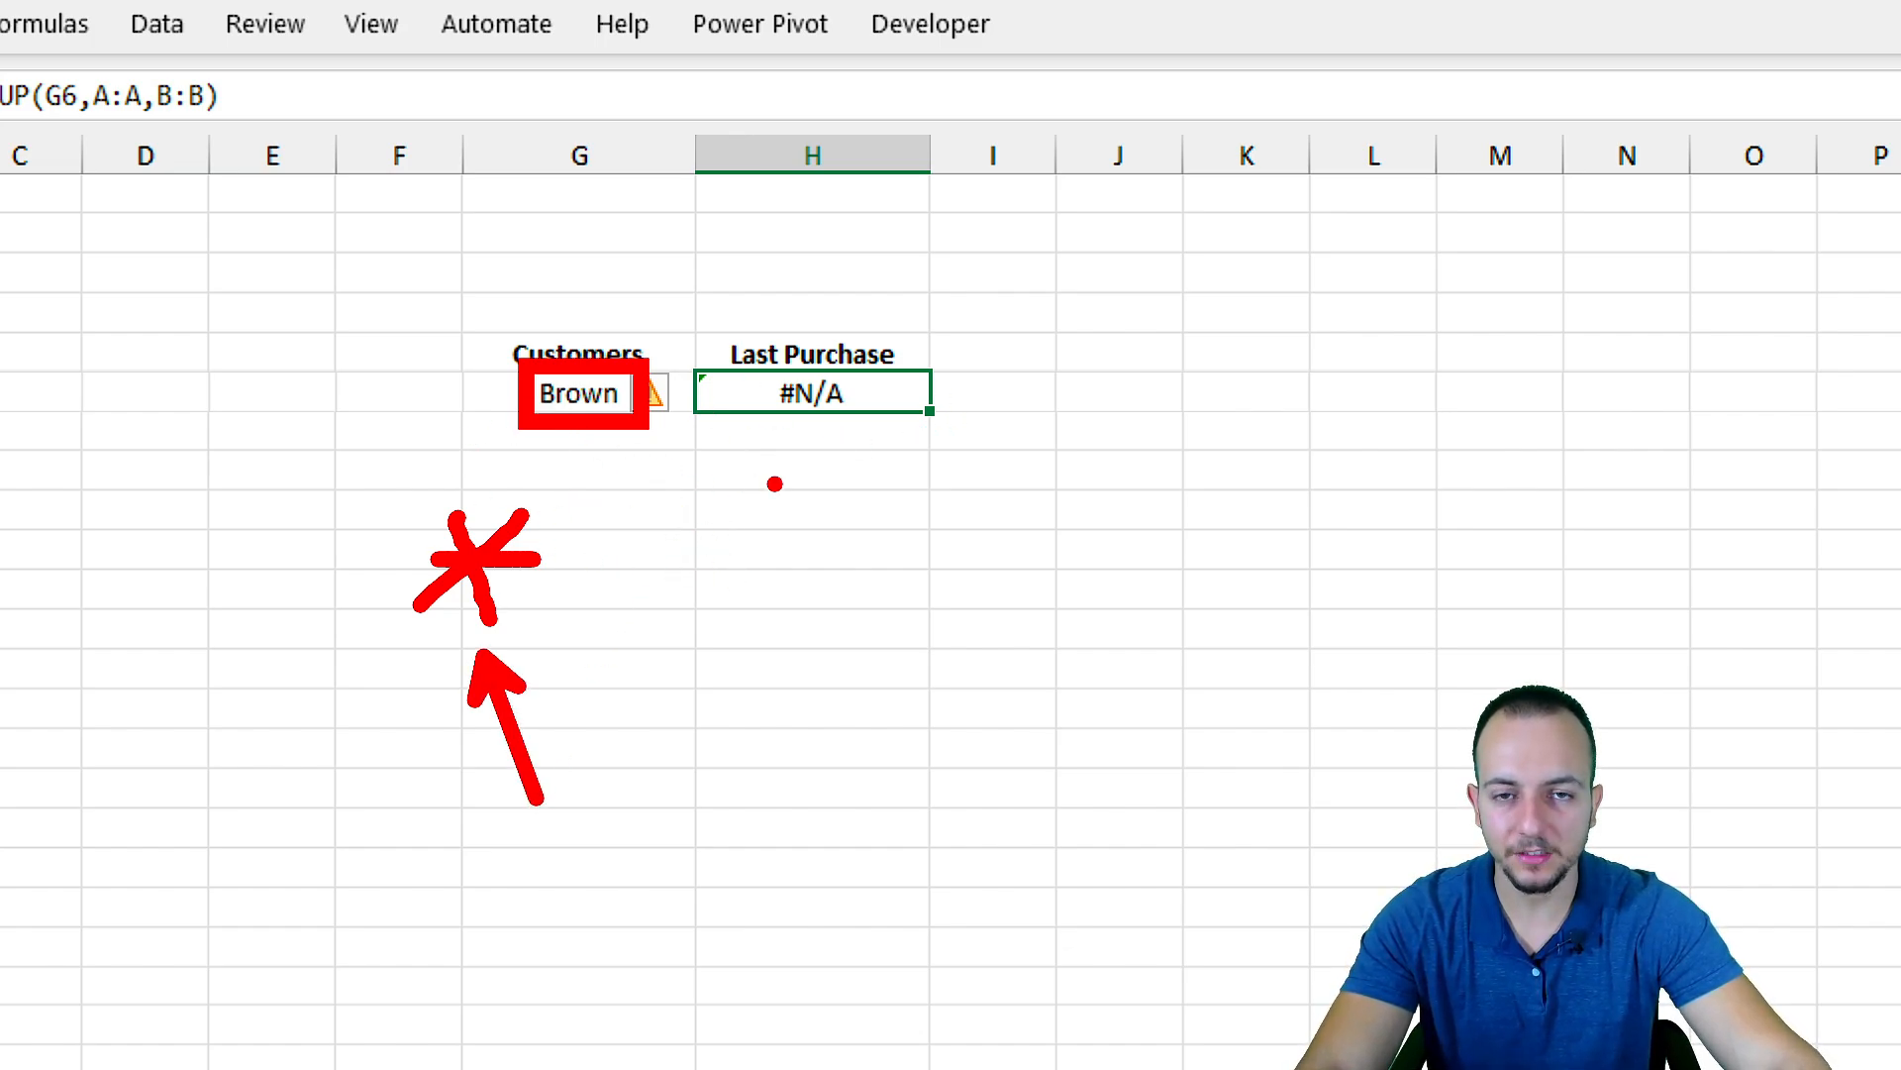
{"action": "key", "text": "ctrl+z"}
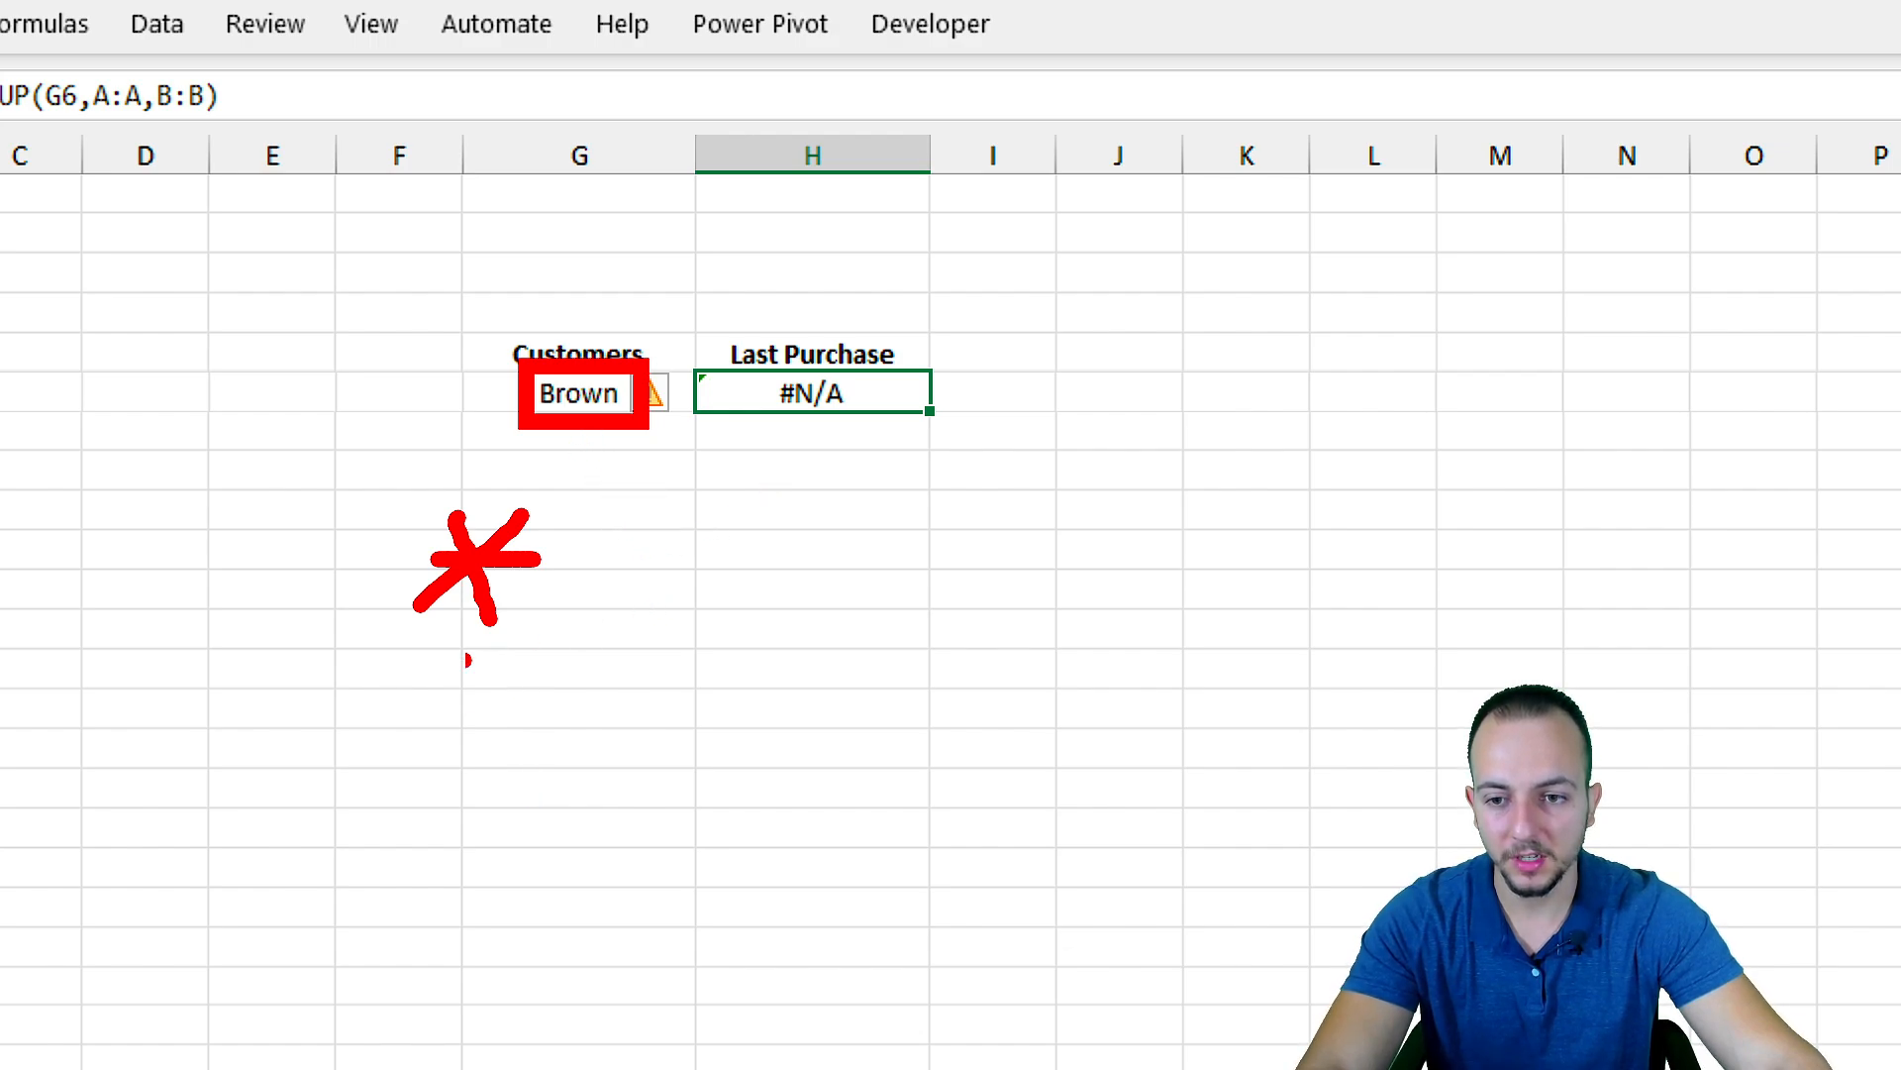
{"action": "left_click_drag", "start_coordinate": [379, 671], "coordinate": [594, 670]}
{"action": "left_click_drag", "start_coordinate": [389, 745], "coordinate": [592, 745]}
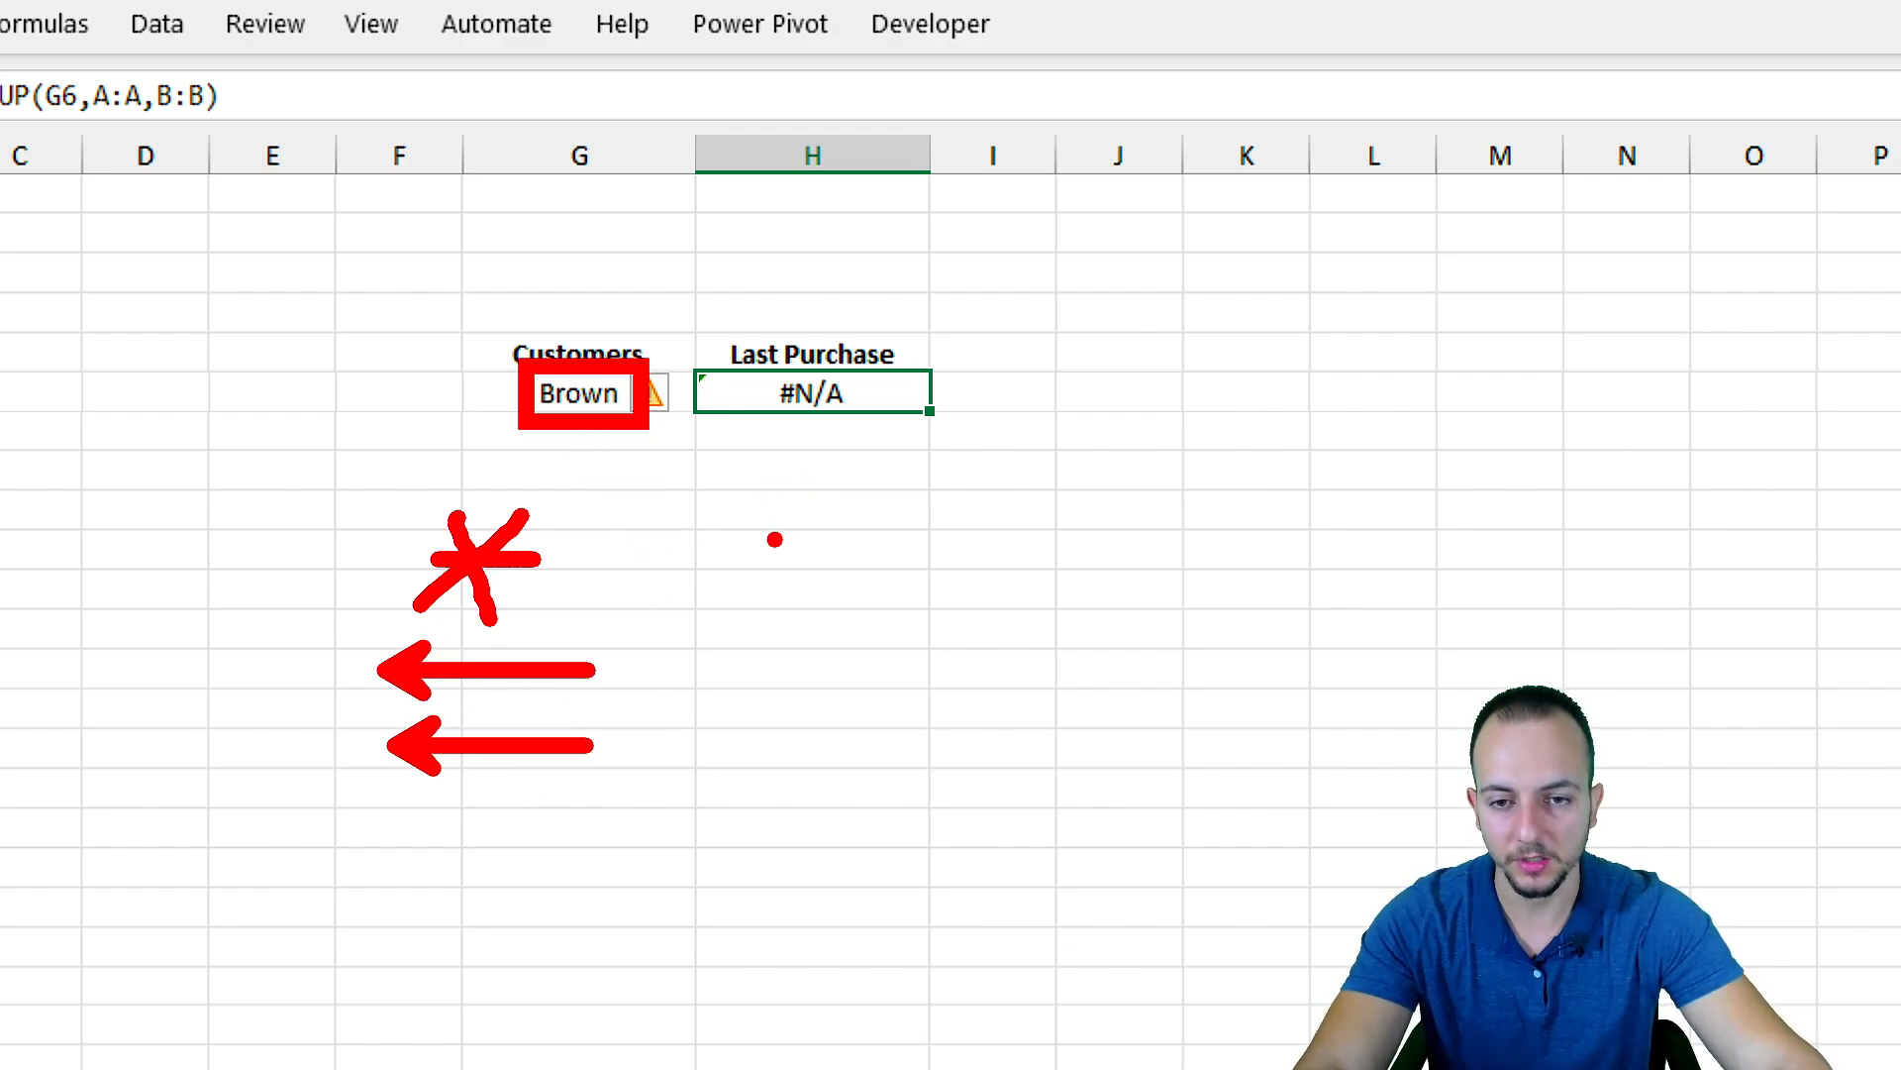
{"action": "key", "text": "Escape"}
Put an asterisk wildcard before the lookup value in H6 so the formula reads =XLOOKUP("*"&G6,A:A,B:B)
{"action": "double_click", "coordinate": [903, 385]}
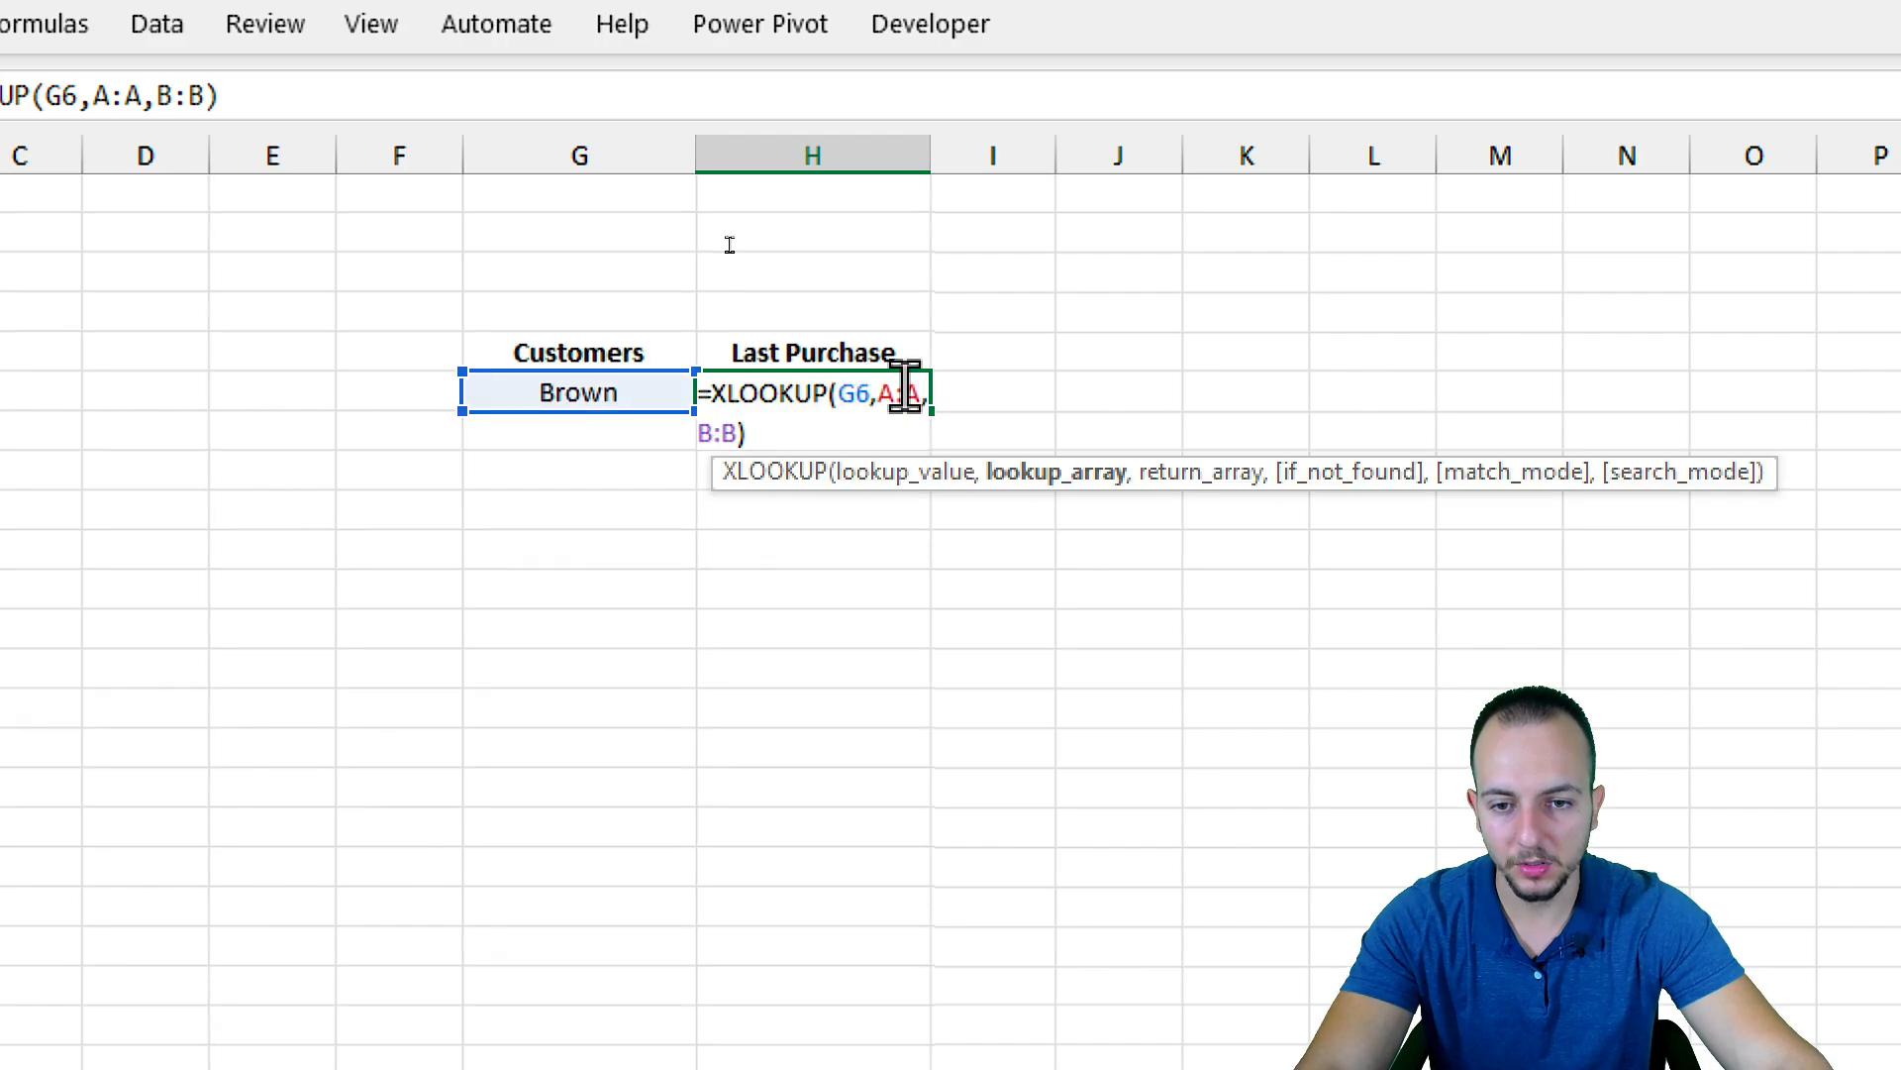
{"action": "left_click", "coordinate": [840, 391]}
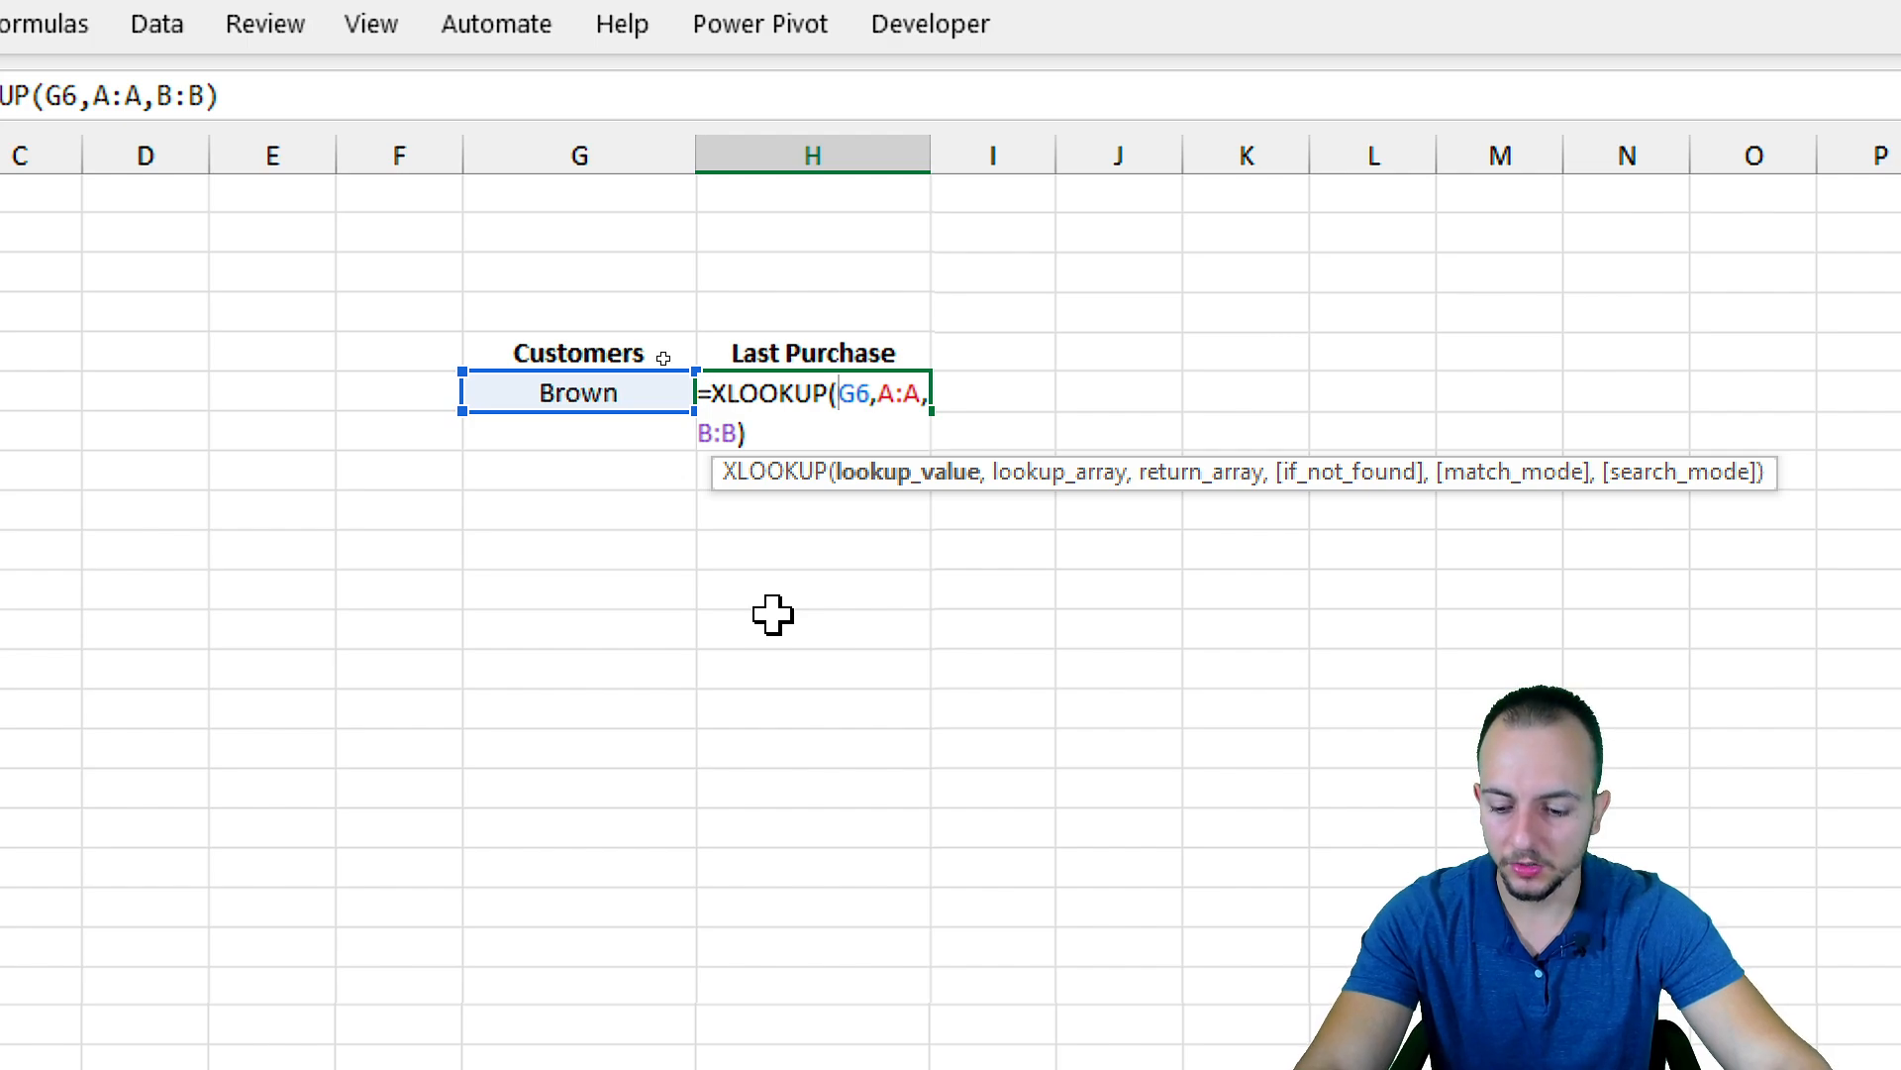
{"action": "type", "text": "\"*"}
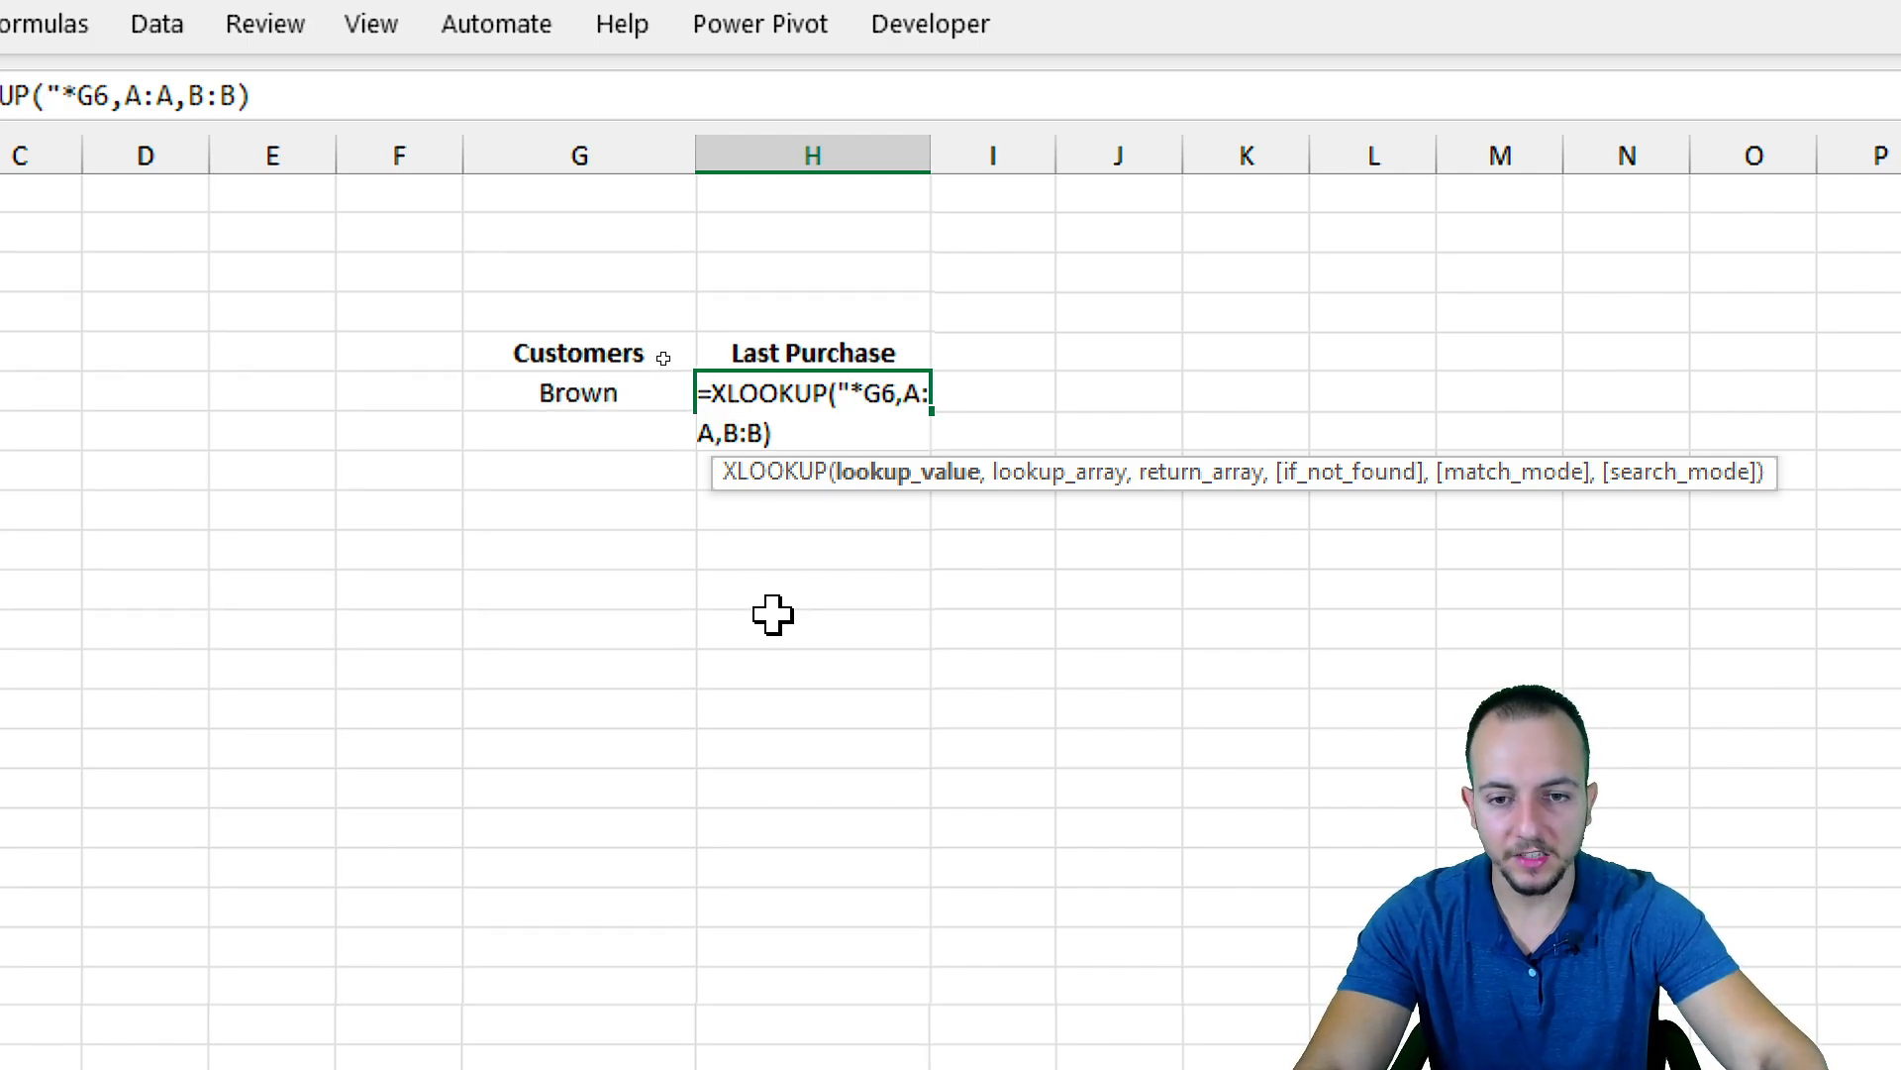
{"action": "type", "text": "\""}
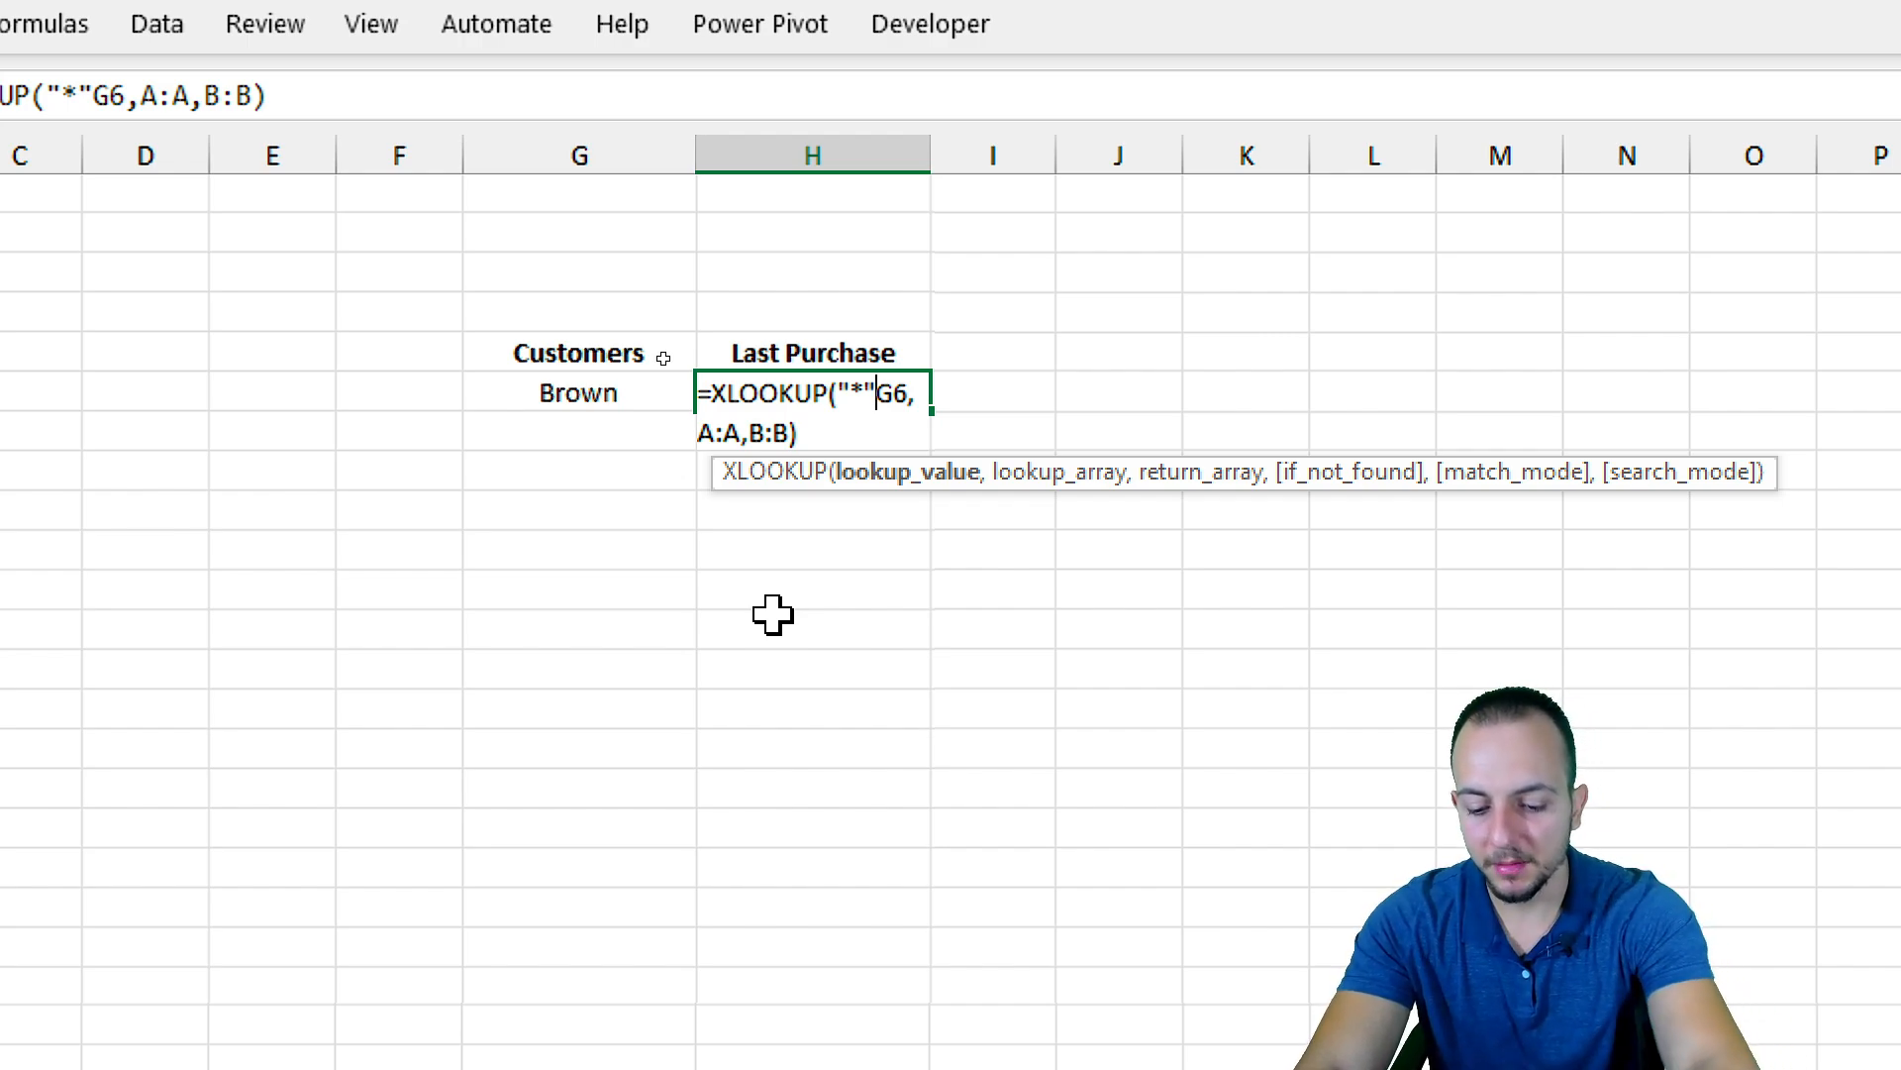
{"action": "type", "text": "&"}
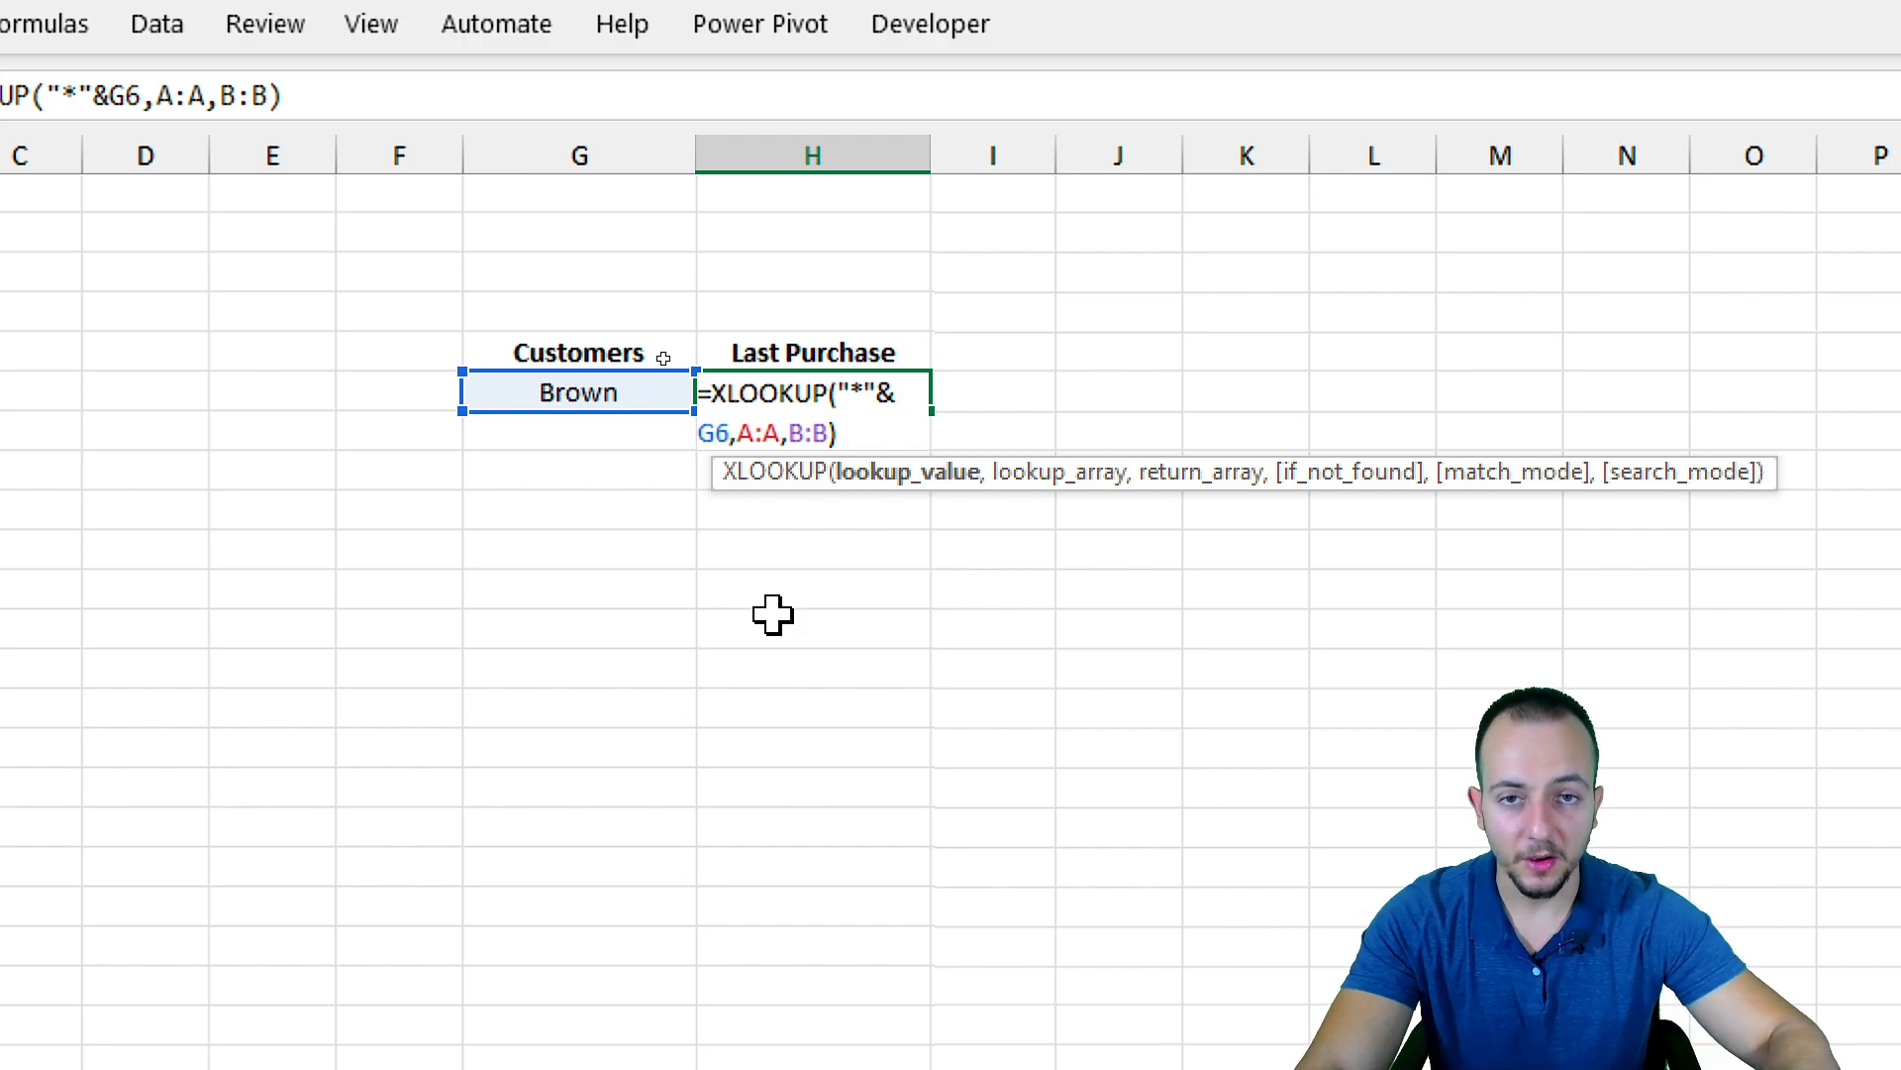
{"action": "key", "text": "Return"}
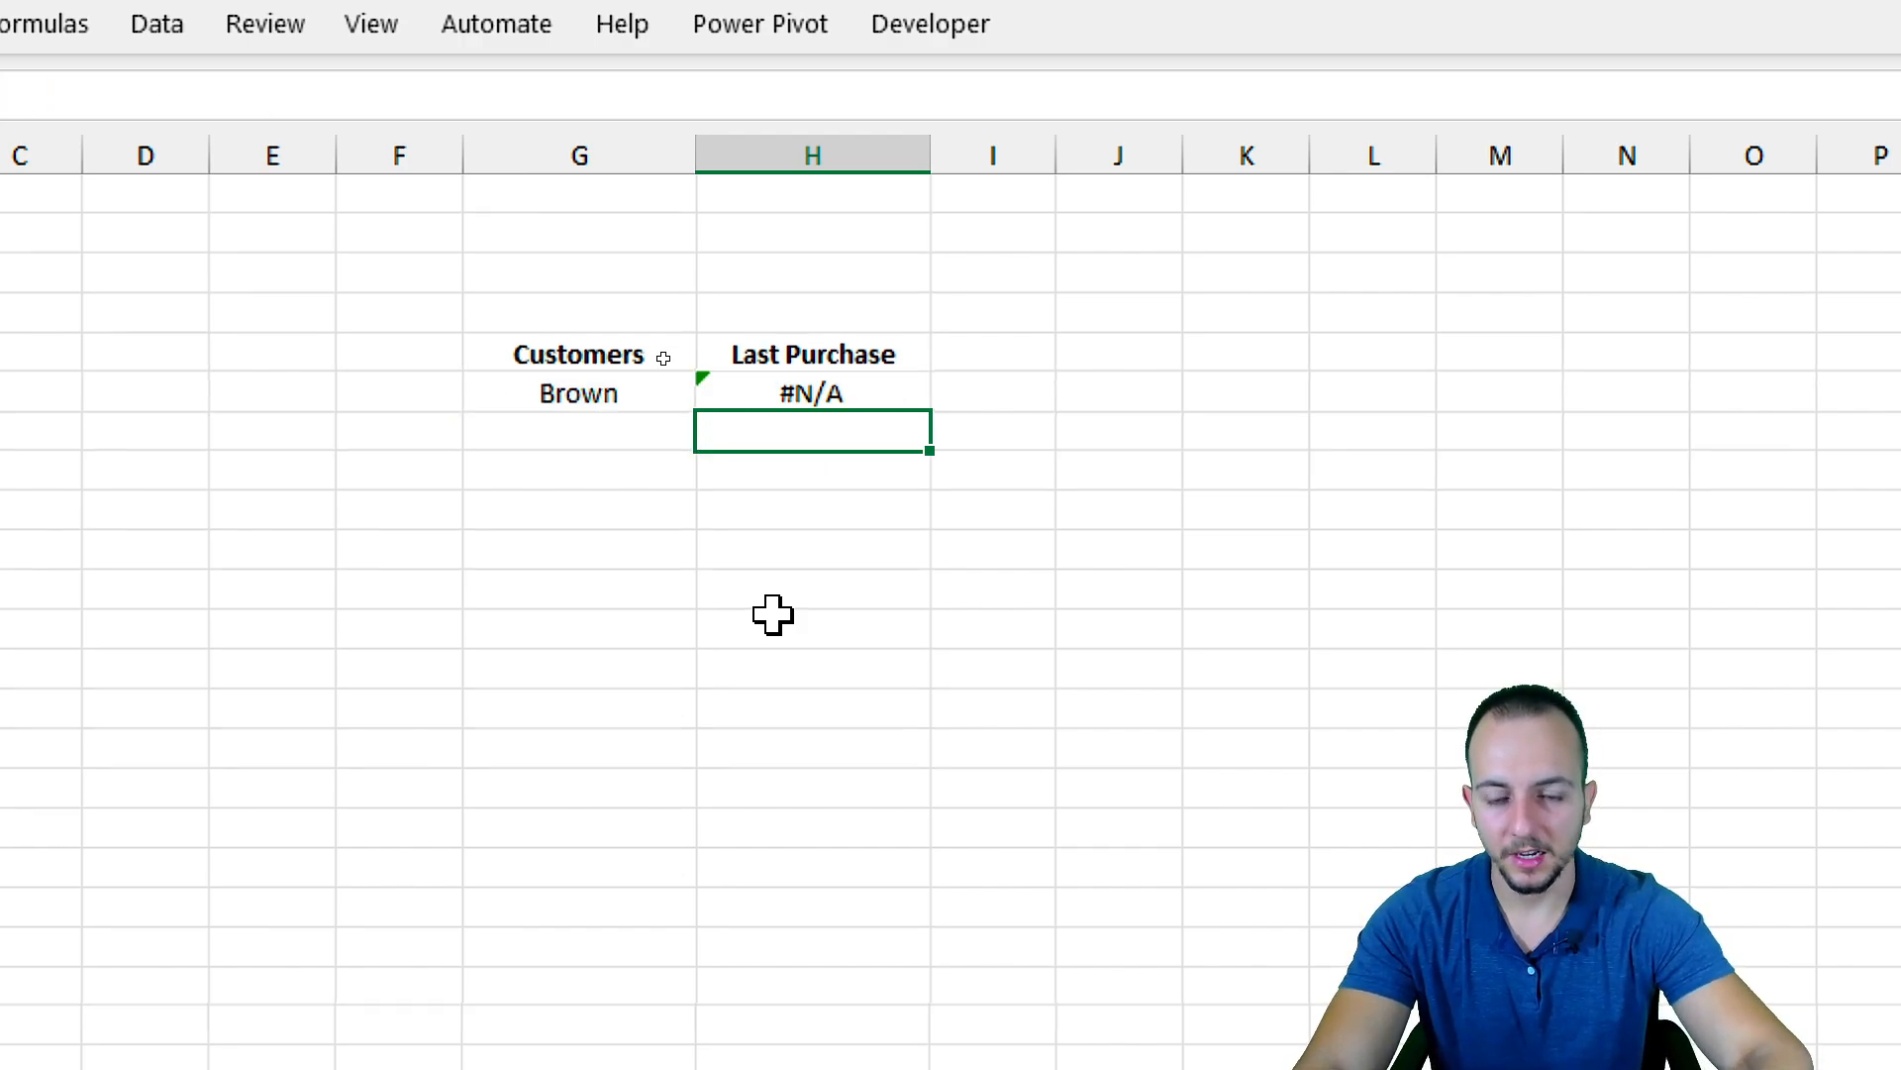
Widen column H and extend the H6 formula to =XLOOKUP("*"&G6,A:A,B:B,,2), skipping if_not_found and using Wildcard character match
{"action": "left_click_drag", "start_coordinate": [931, 157], "coordinate": [1220, 158]}
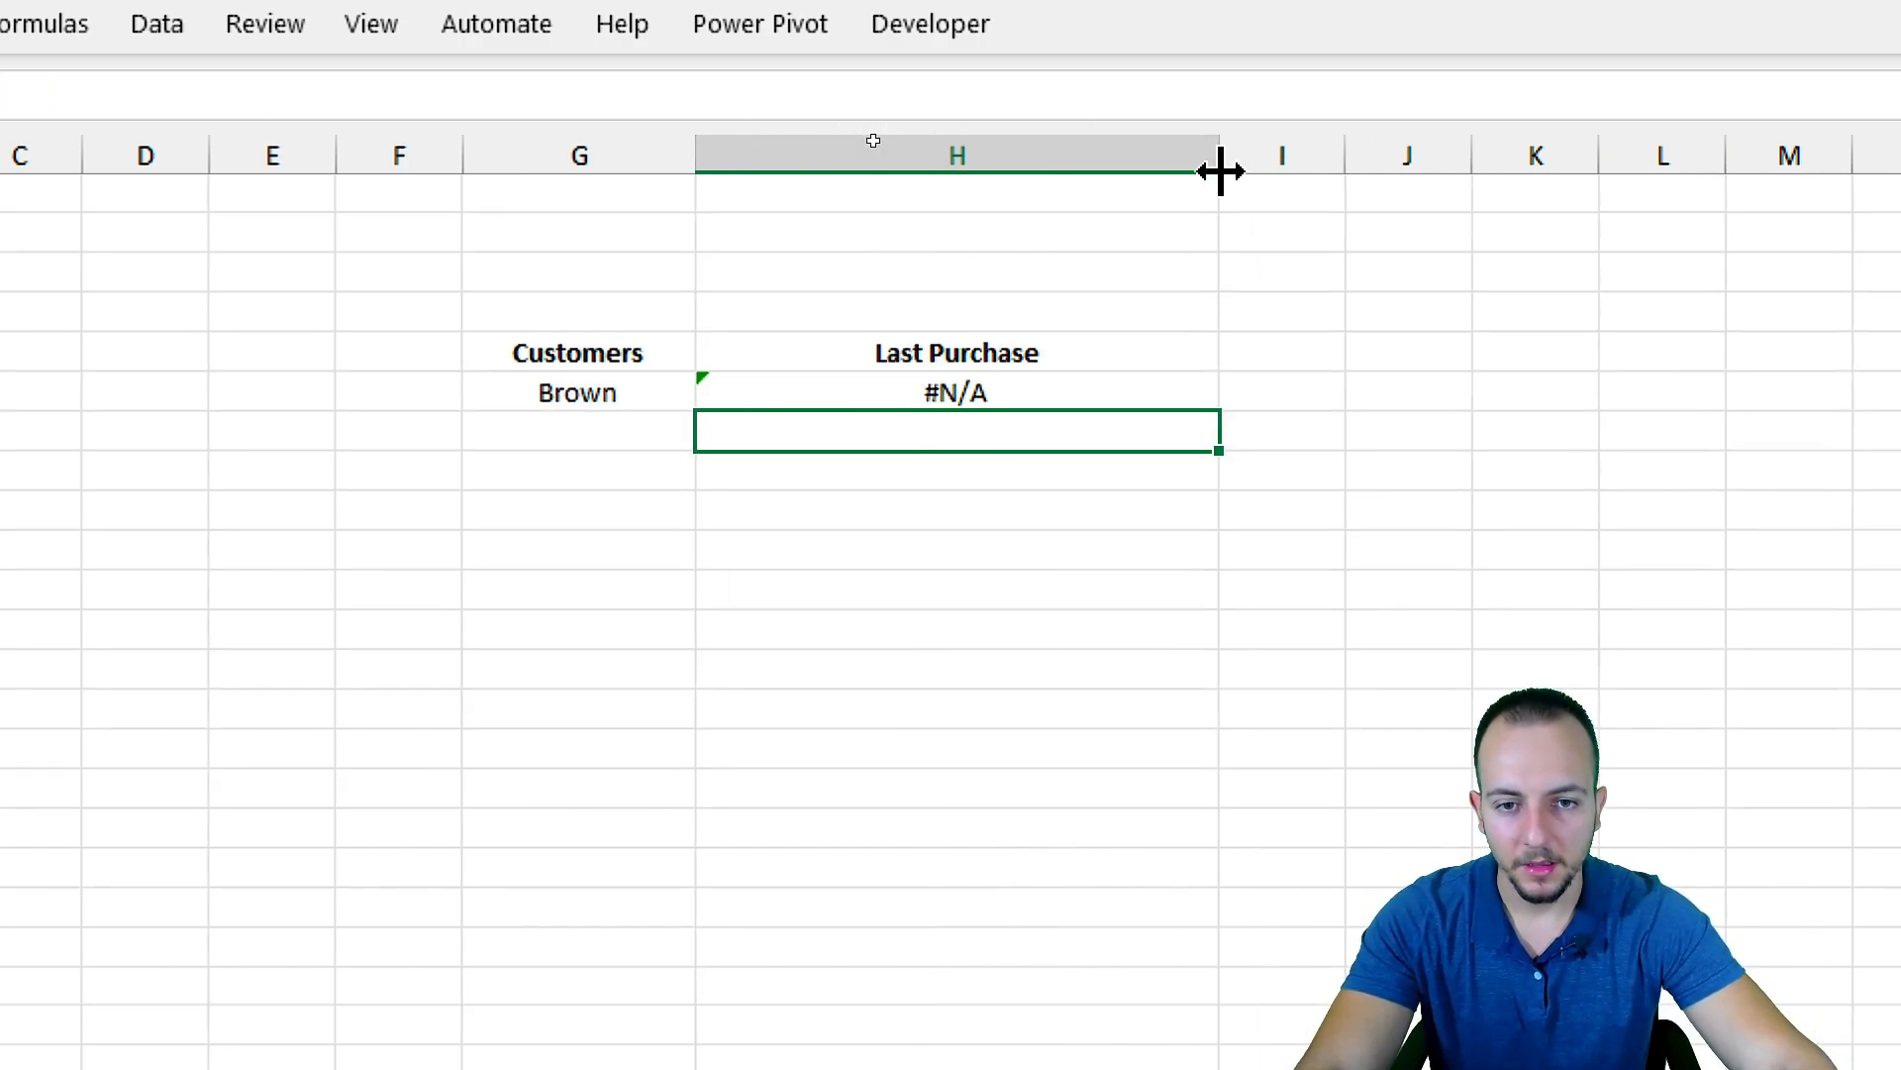
{"action": "left_click", "coordinate": [1045, 384]}
{"action": "double_click", "coordinate": [1068, 391]}
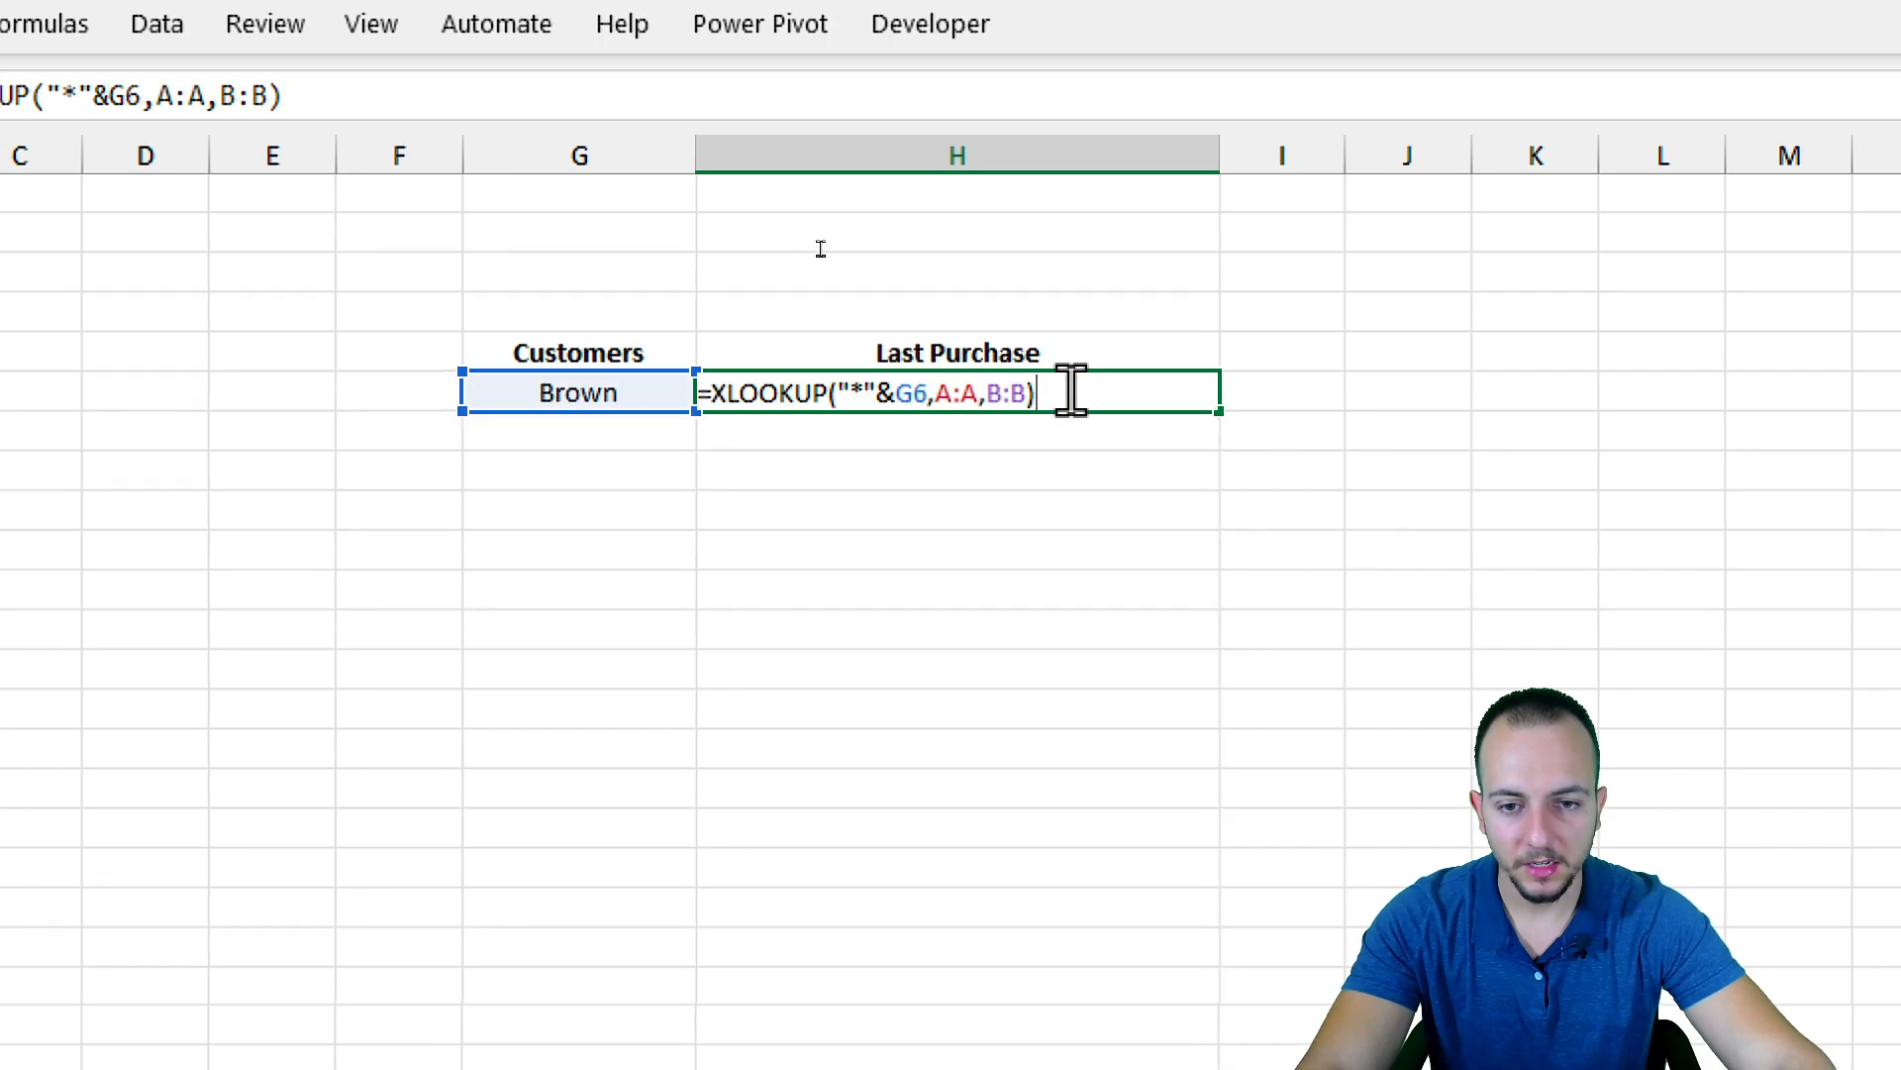
{"action": "left_click", "coordinate": [912, 394]}
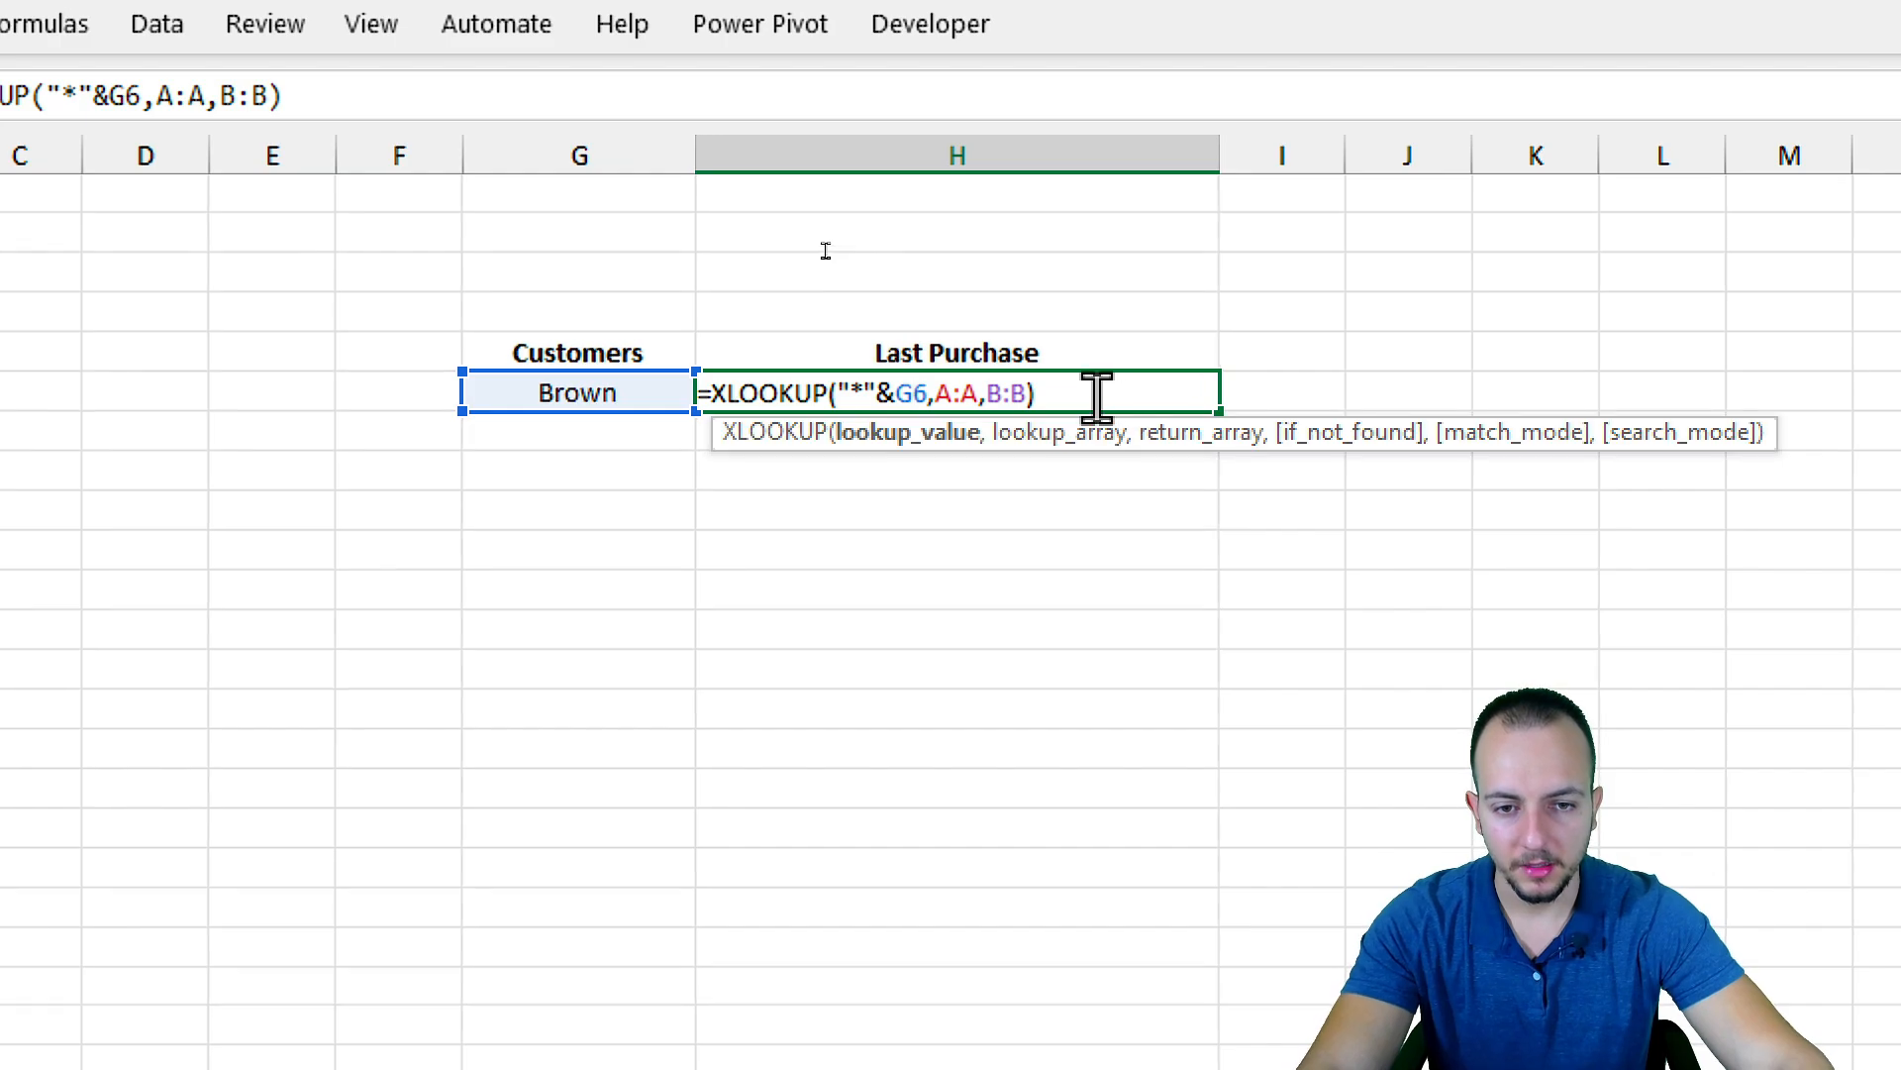
{"action": "left_click", "coordinate": [1036, 394]}
{"action": "key", "text": "BackSpace"}
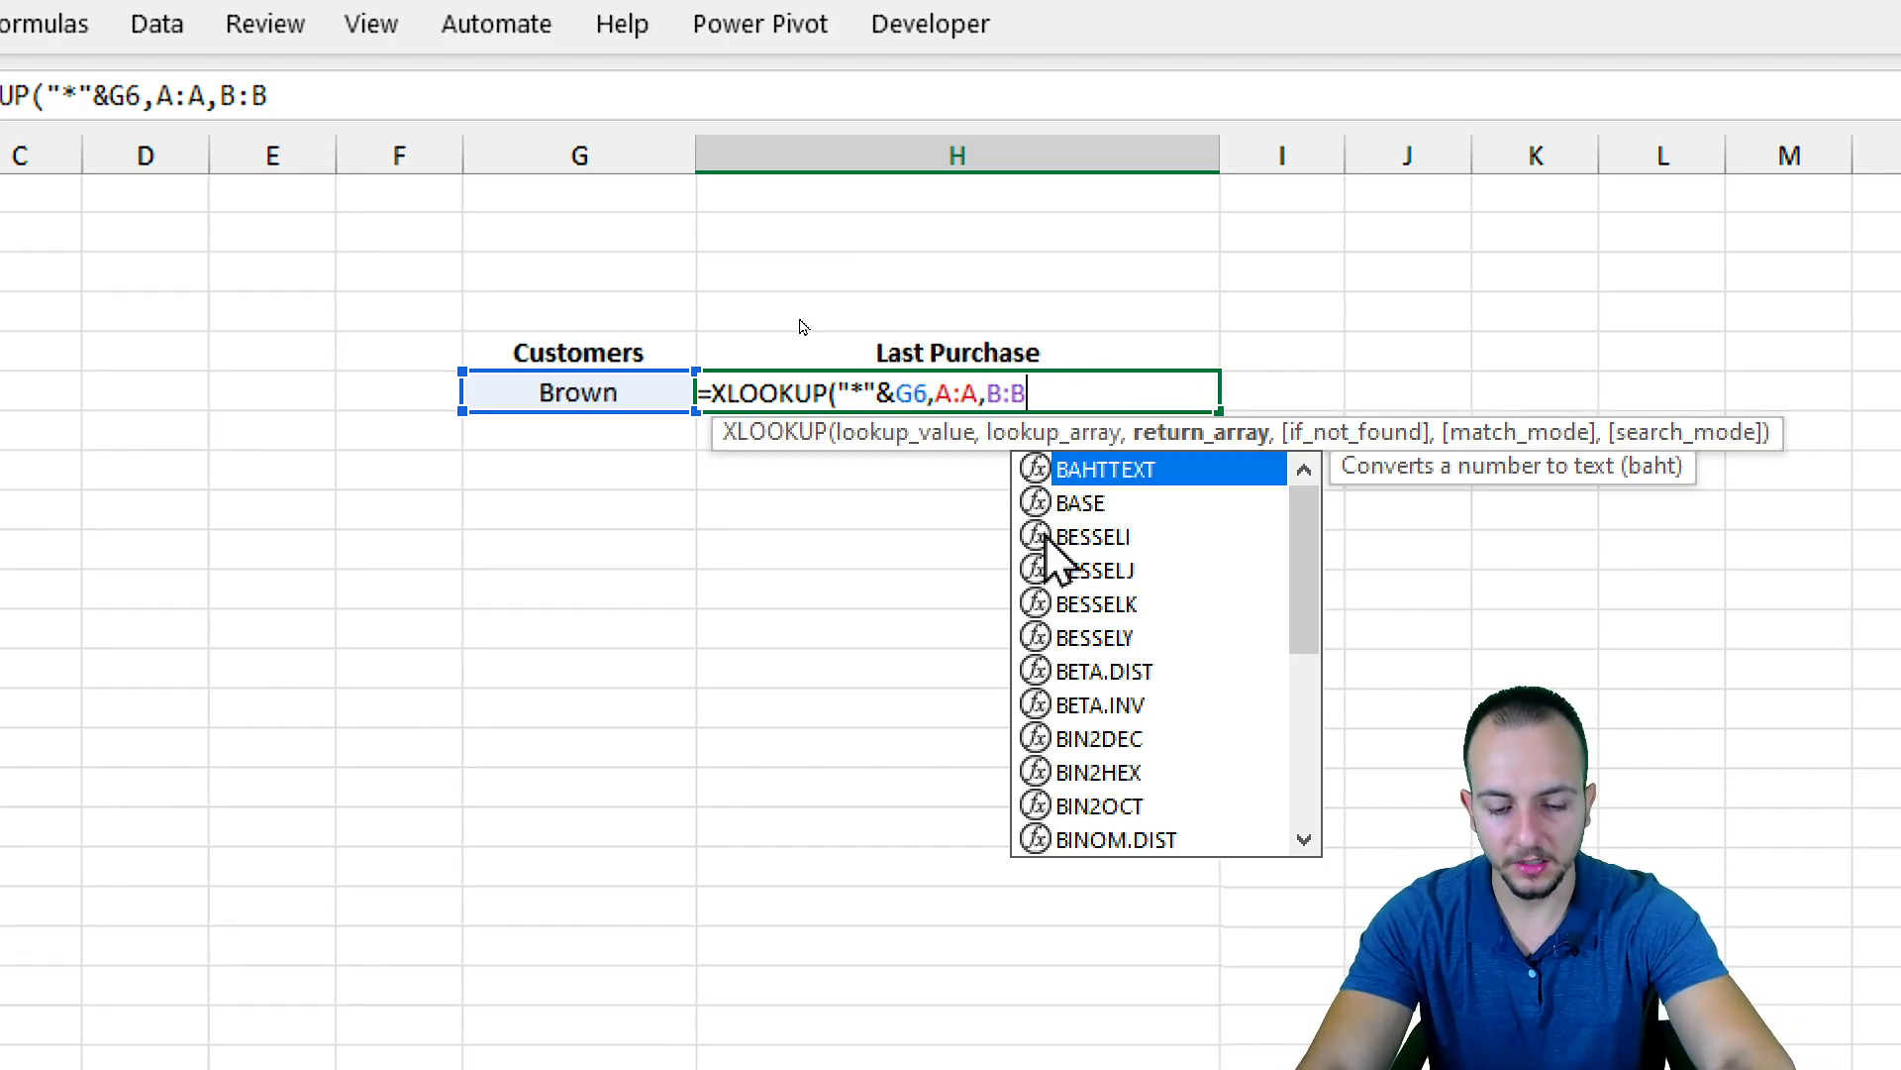
{"action": "type", "text": ","}
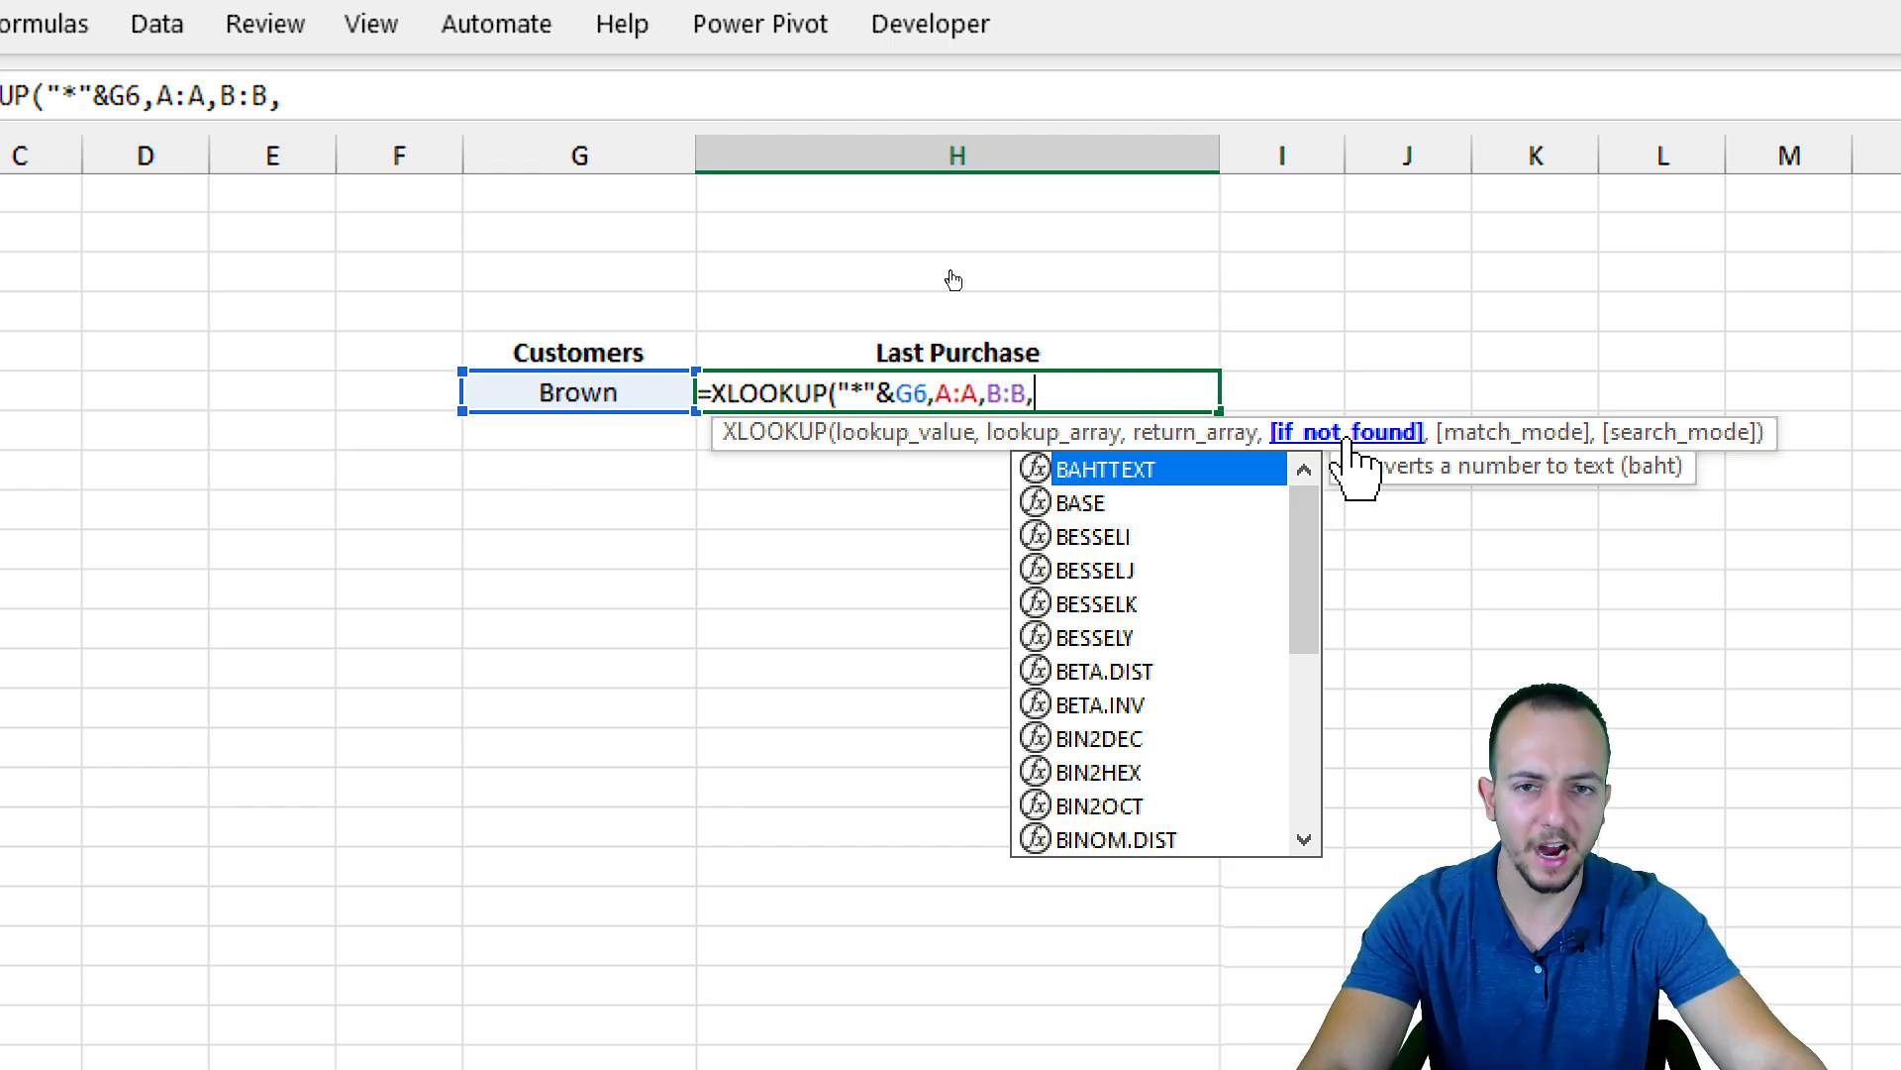
{"action": "type", "text": ","}
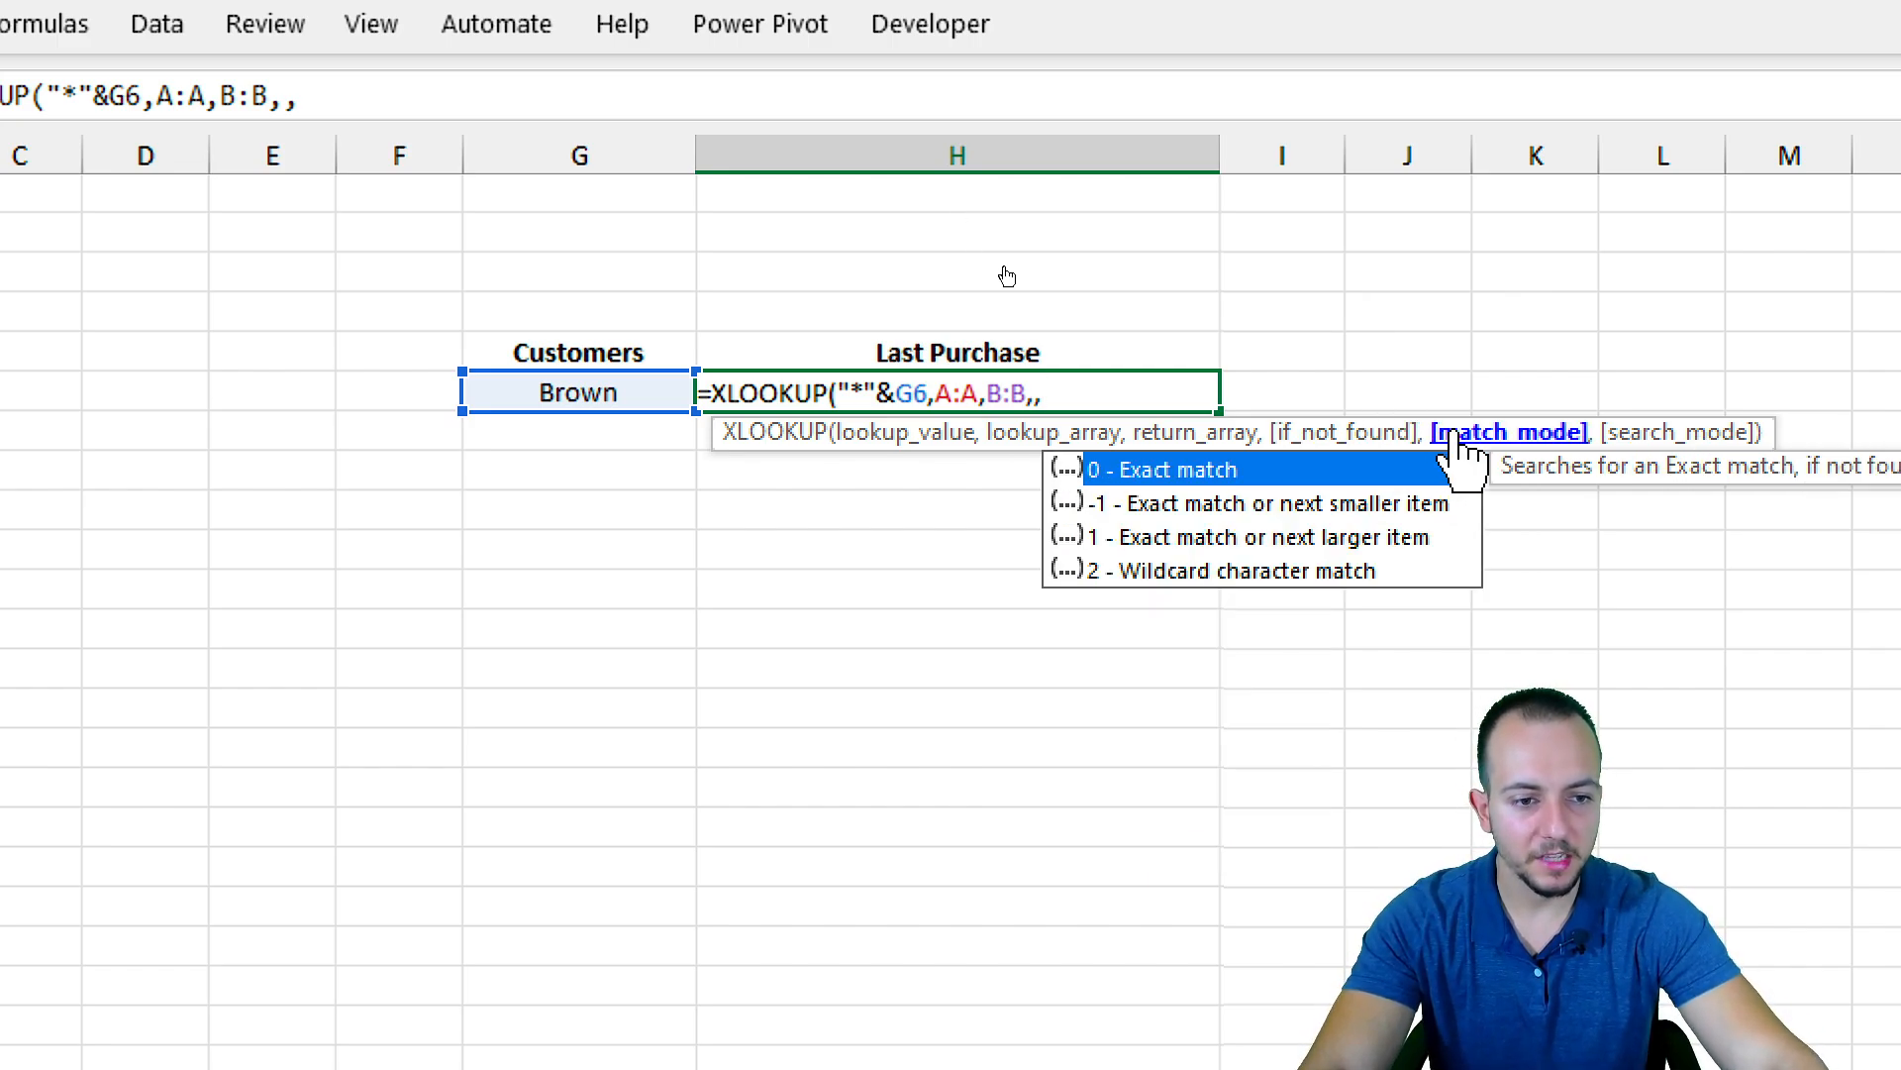
{"action": "left_click", "coordinate": [1158, 569]}
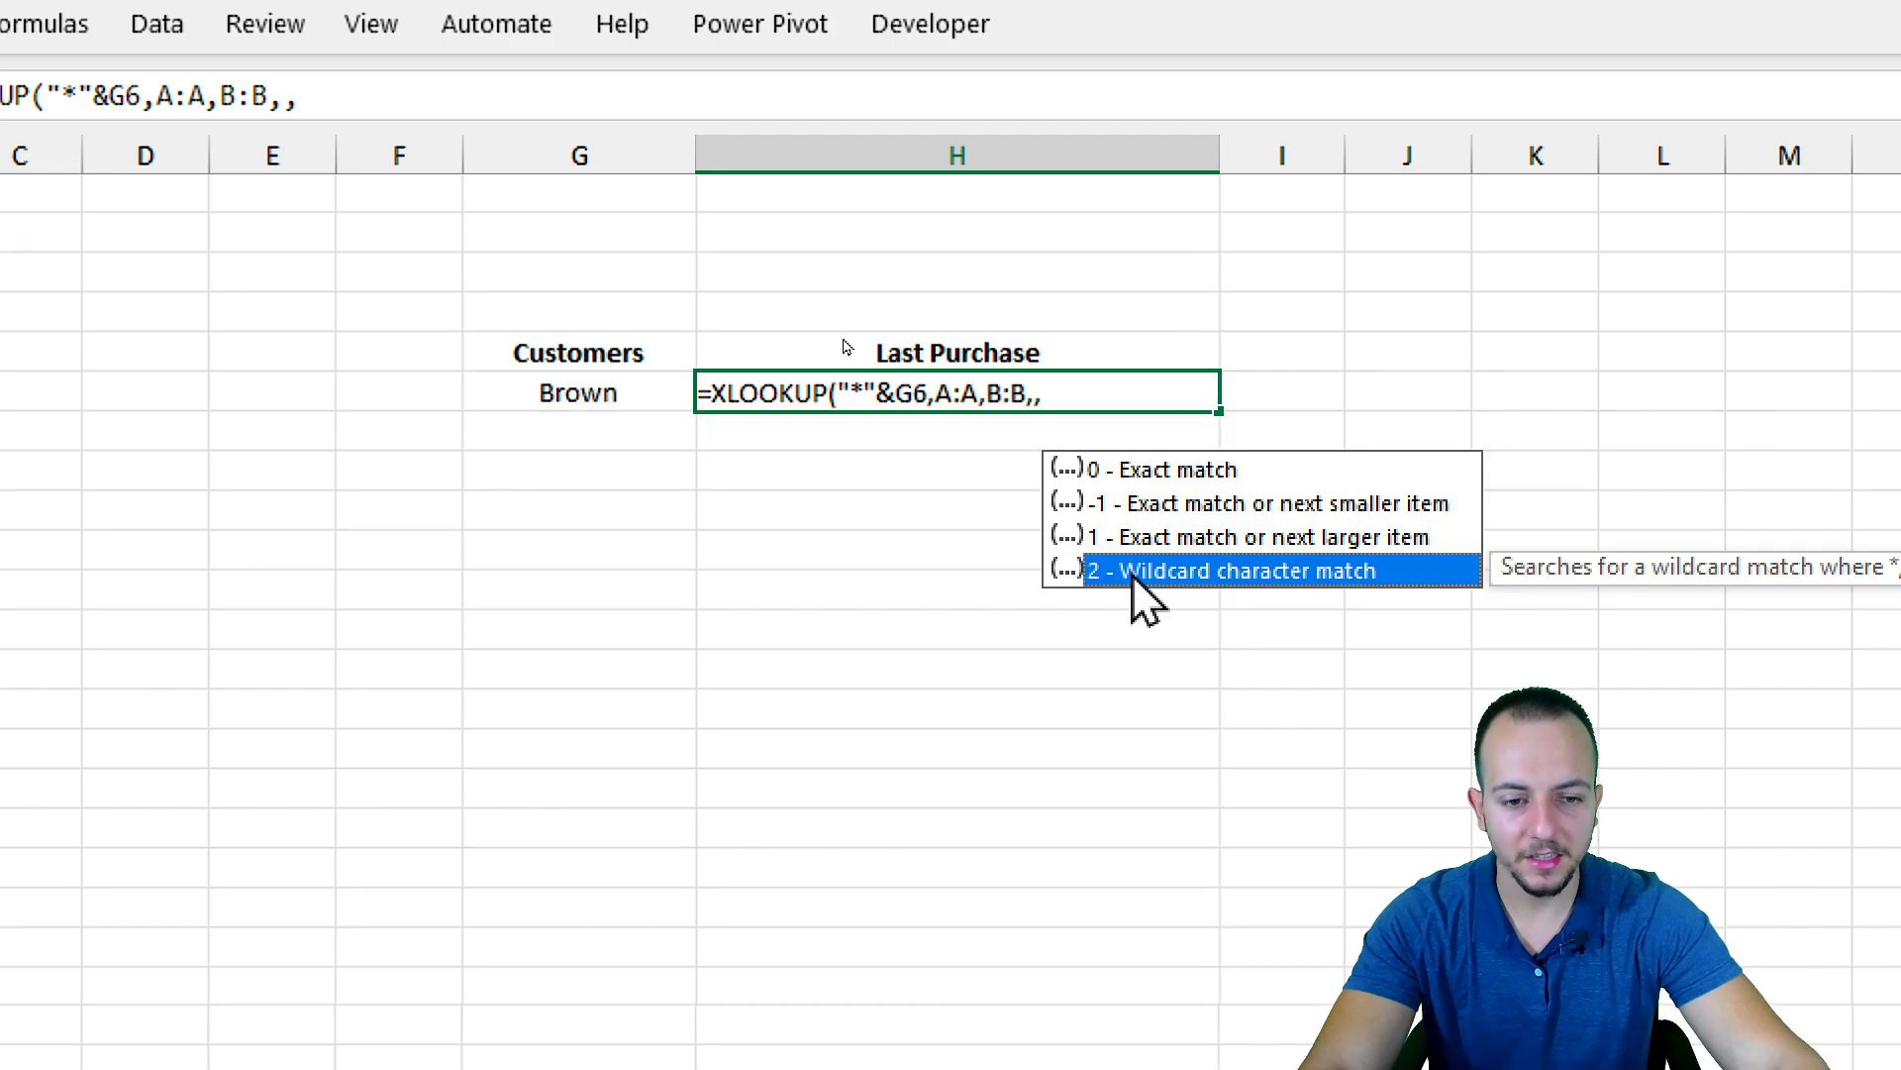
{"action": "double_click", "coordinate": [1132, 573]}
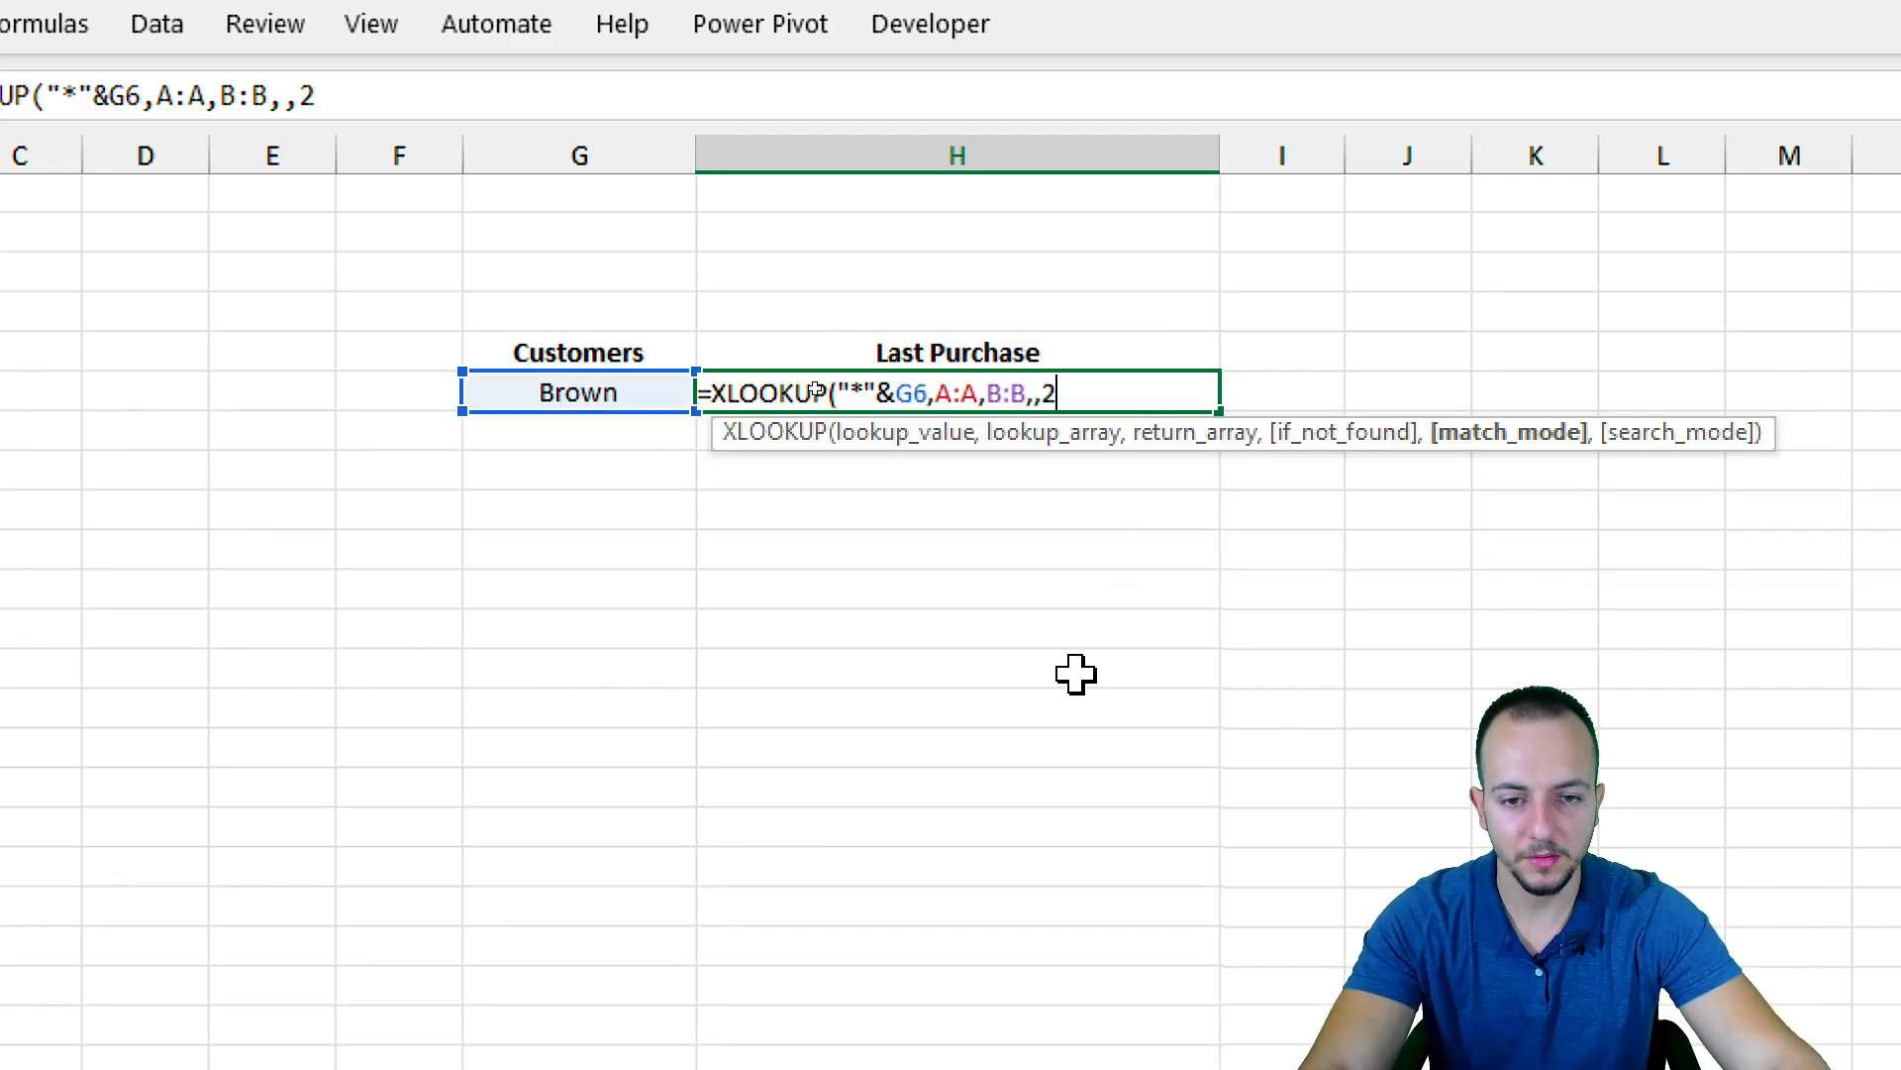
{"action": "type", "text": ")"}
{"action": "key", "text": "Return"}
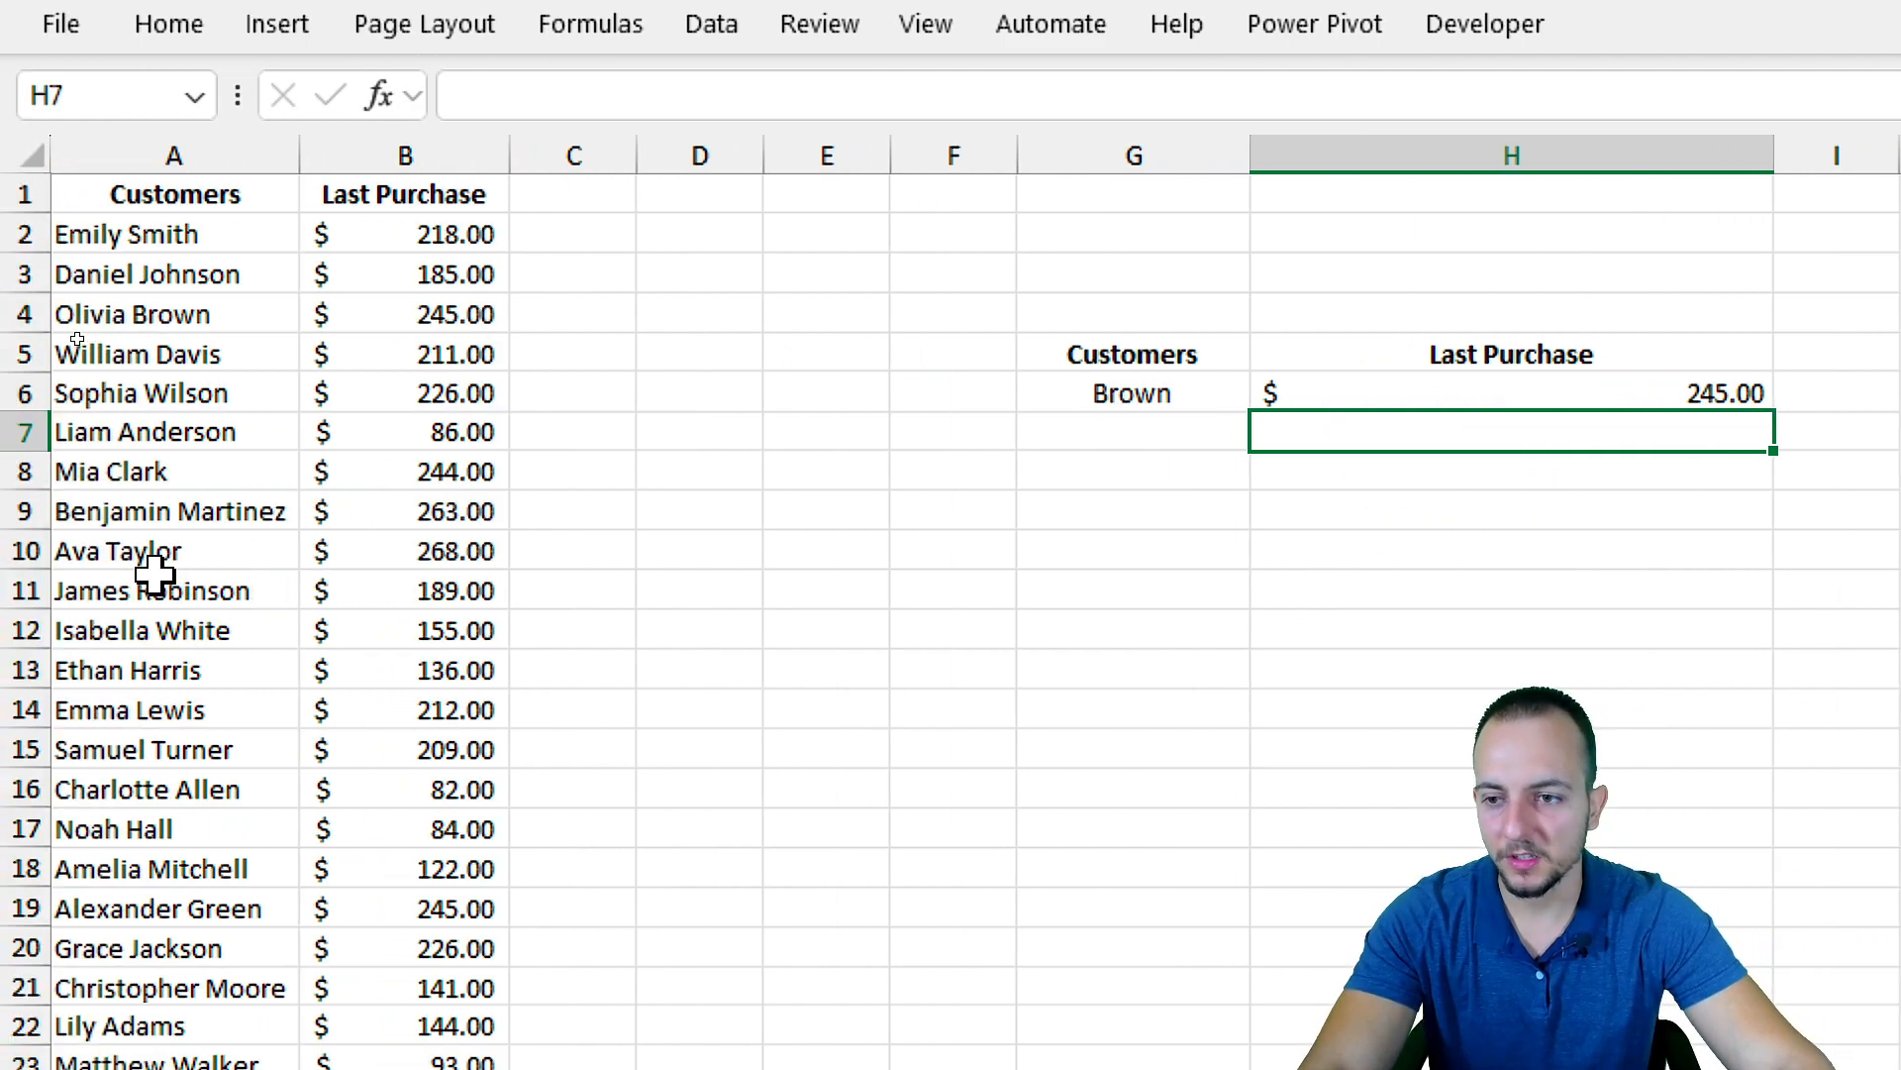
Check the match against the customer in A4 and replace the search text in G6 with the last name of the customer in A2
{"action": "left_click", "coordinate": [144, 314]}
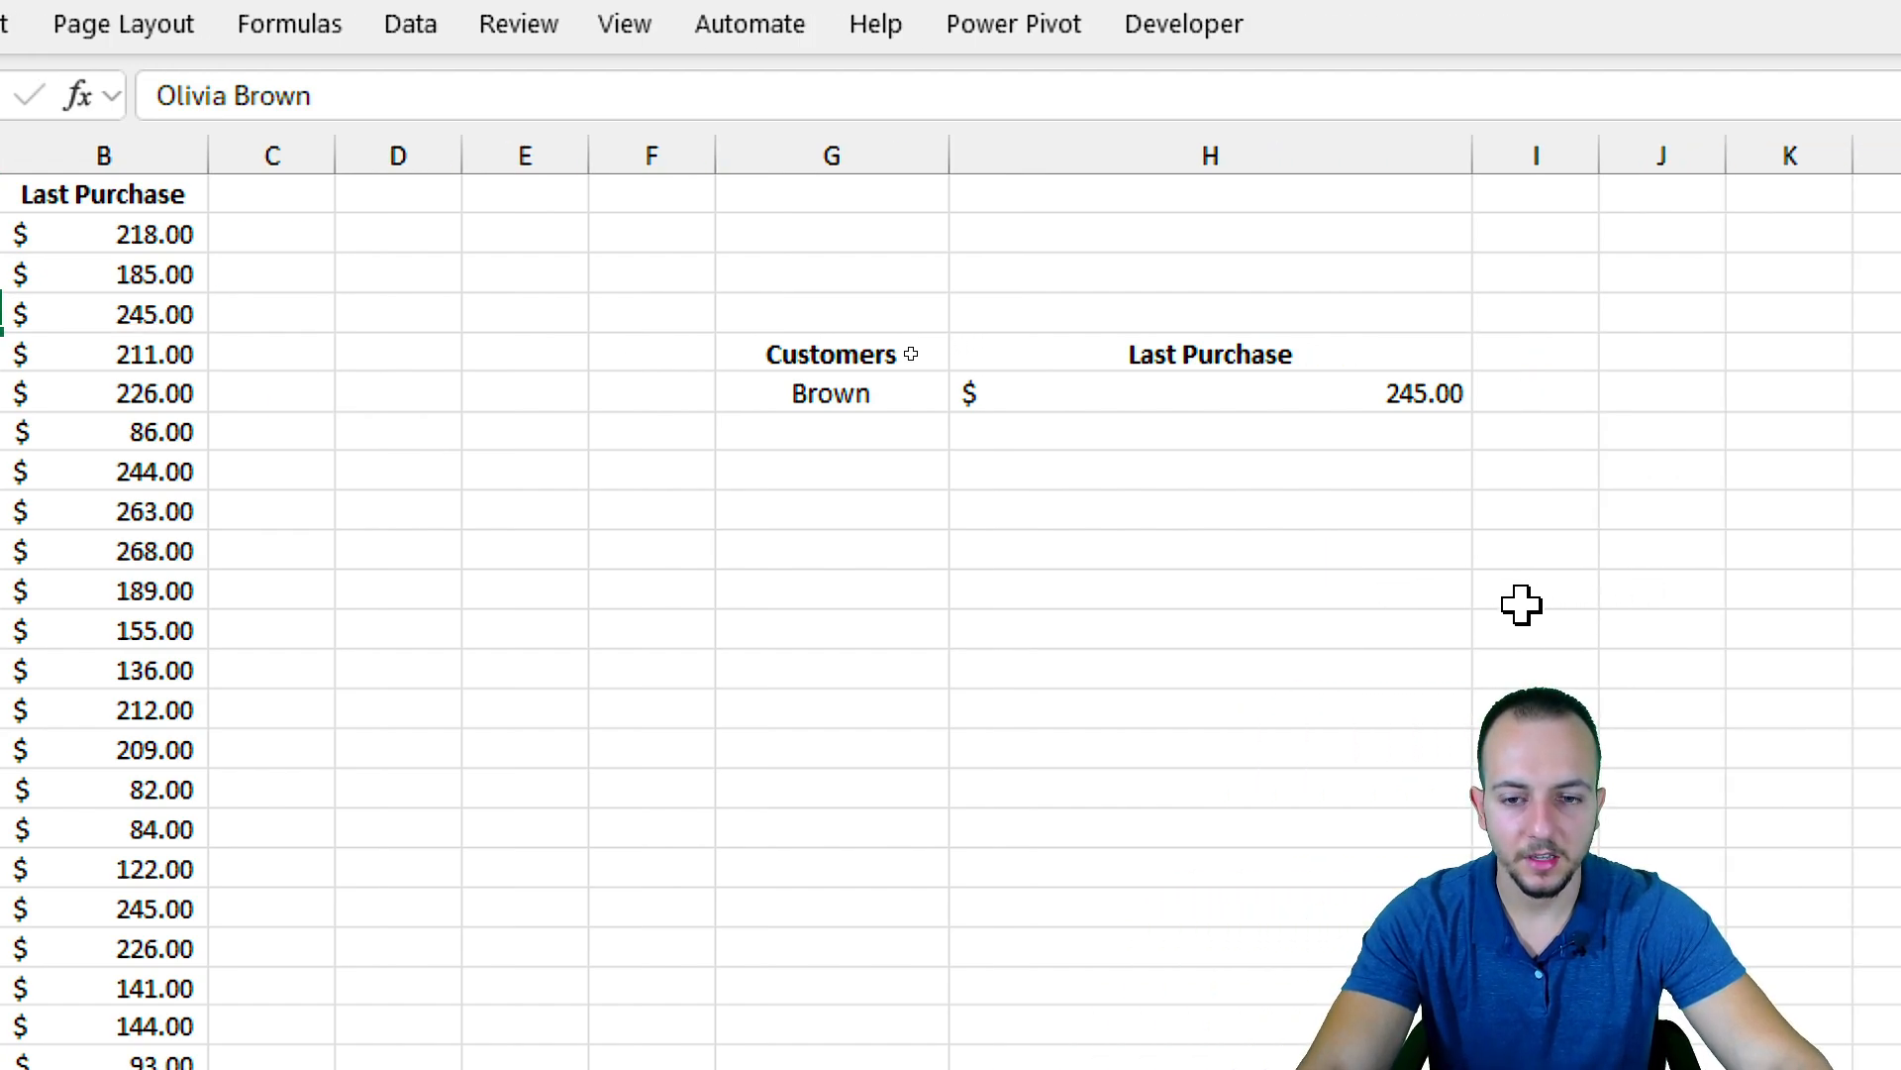
{"action": "left_click", "coordinate": [842, 399]}
{"action": "type", "text": "Smith"}
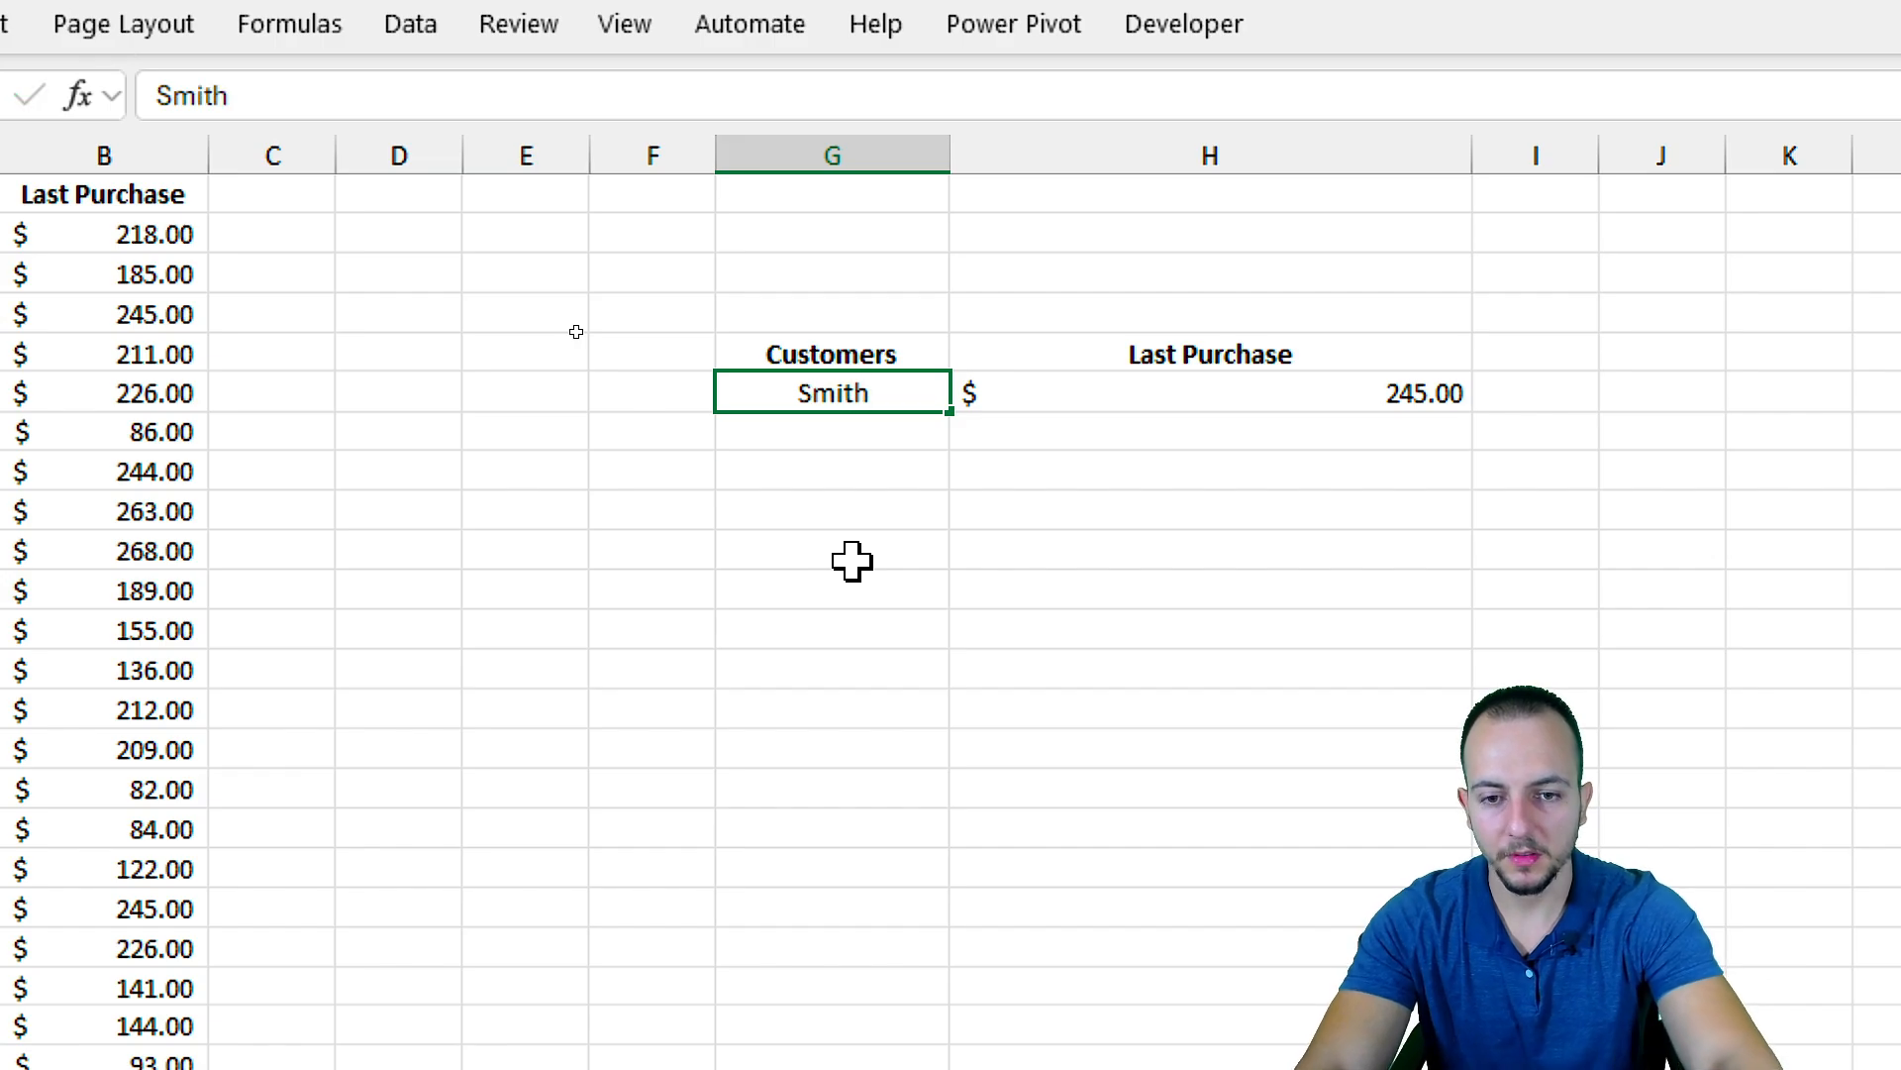
{"action": "key", "text": "Return"}
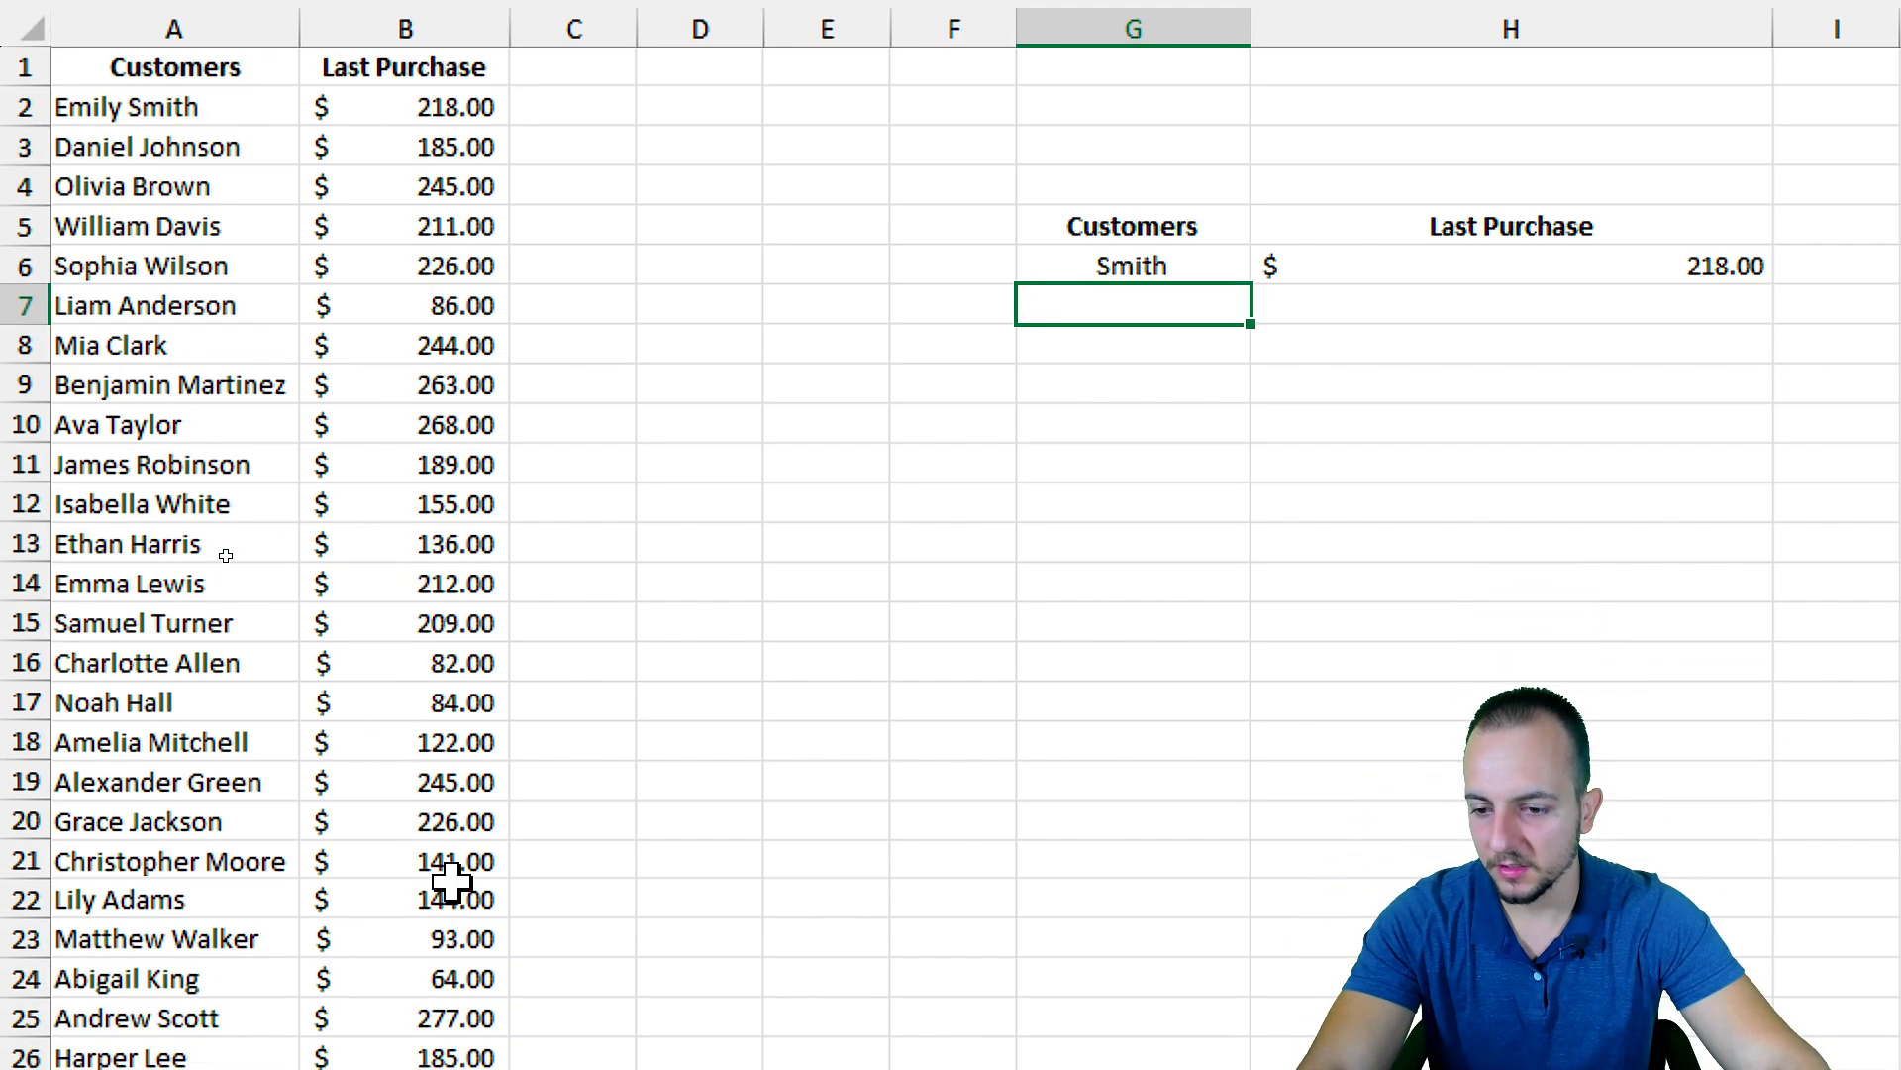
Replace the last name of the customer in A50 with the last name searched in G6, and check that customer's last purchase
{"action": "scroll", "coordinate": [452, 879], "scroll_direction": "down", "scroll_amount": 12}
{"action": "scroll", "coordinate": [333, 775], "scroll_direction": "up", "scroll_amount": 1}
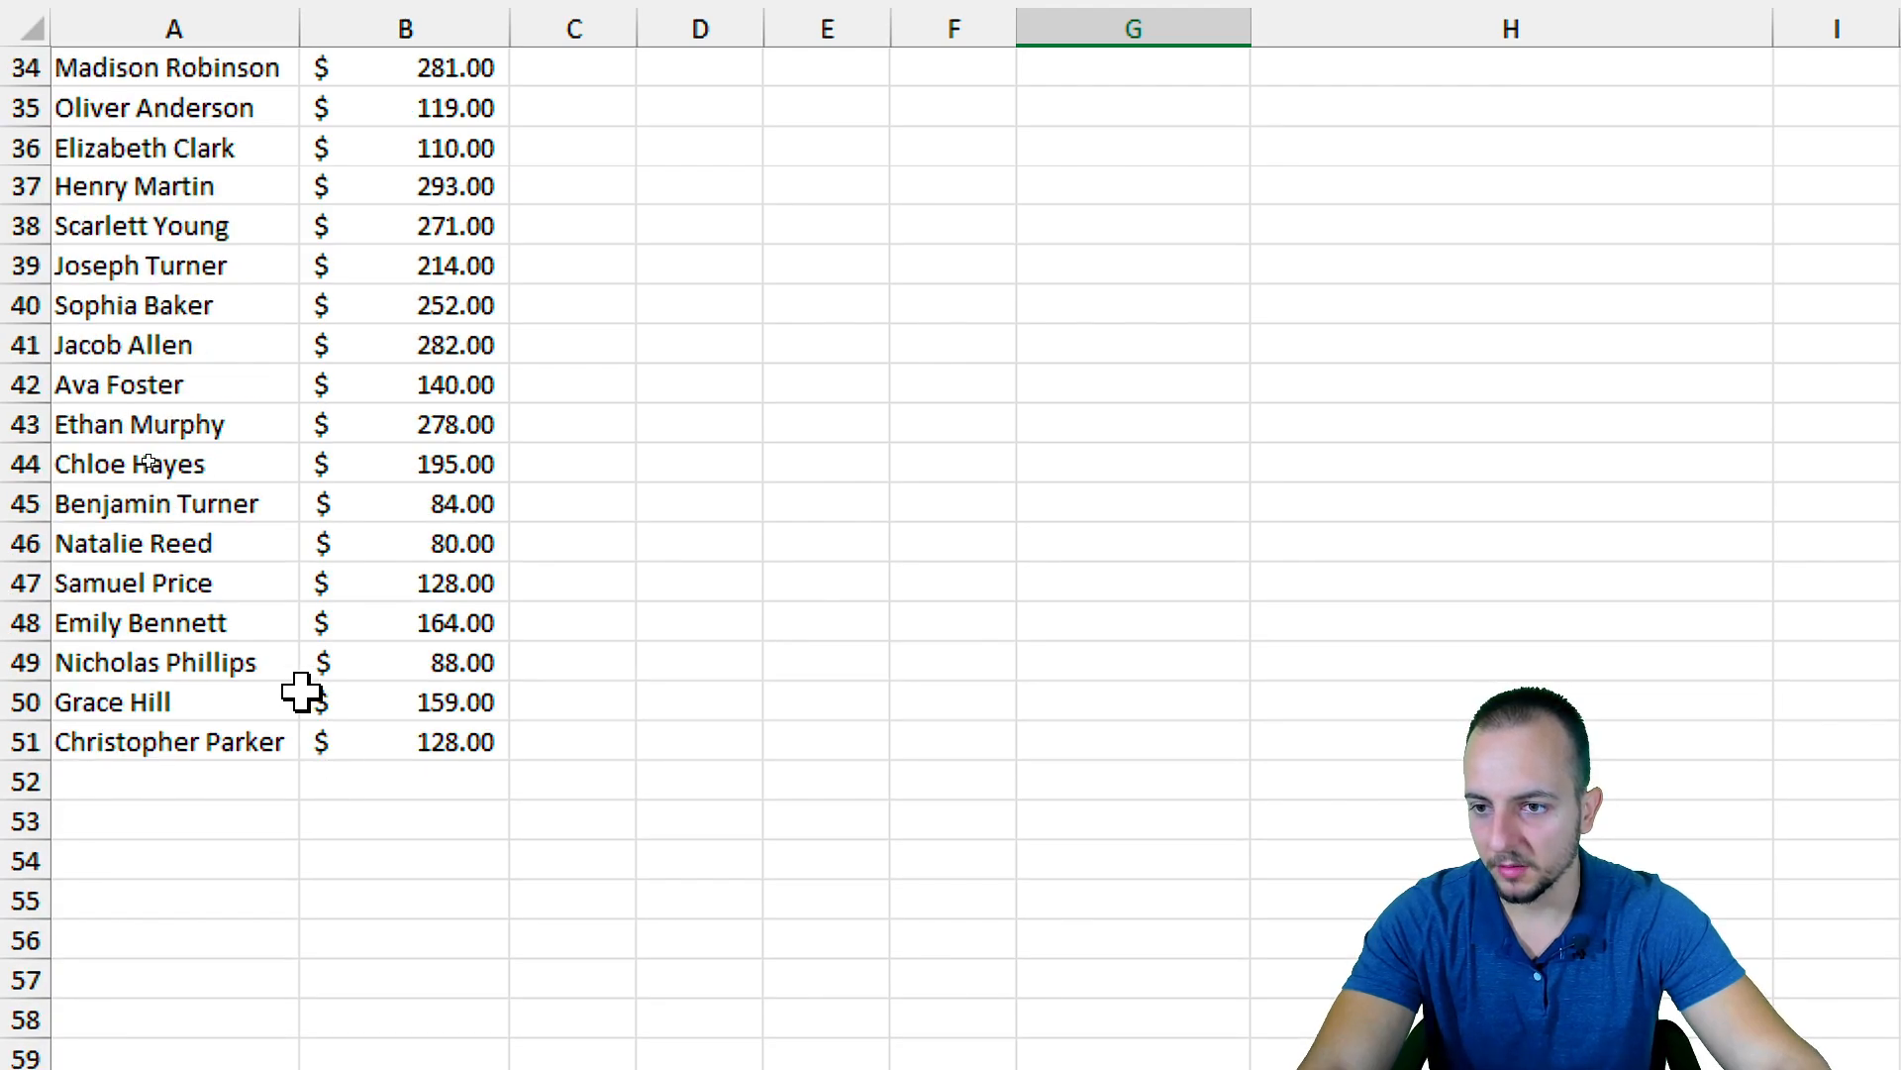
{"action": "scroll", "coordinate": [264, 693], "scroll_direction": "up", "scroll_amount": 4}
{"action": "scroll", "coordinate": [265, 679], "scroll_direction": "up", "scroll_amount": 4}
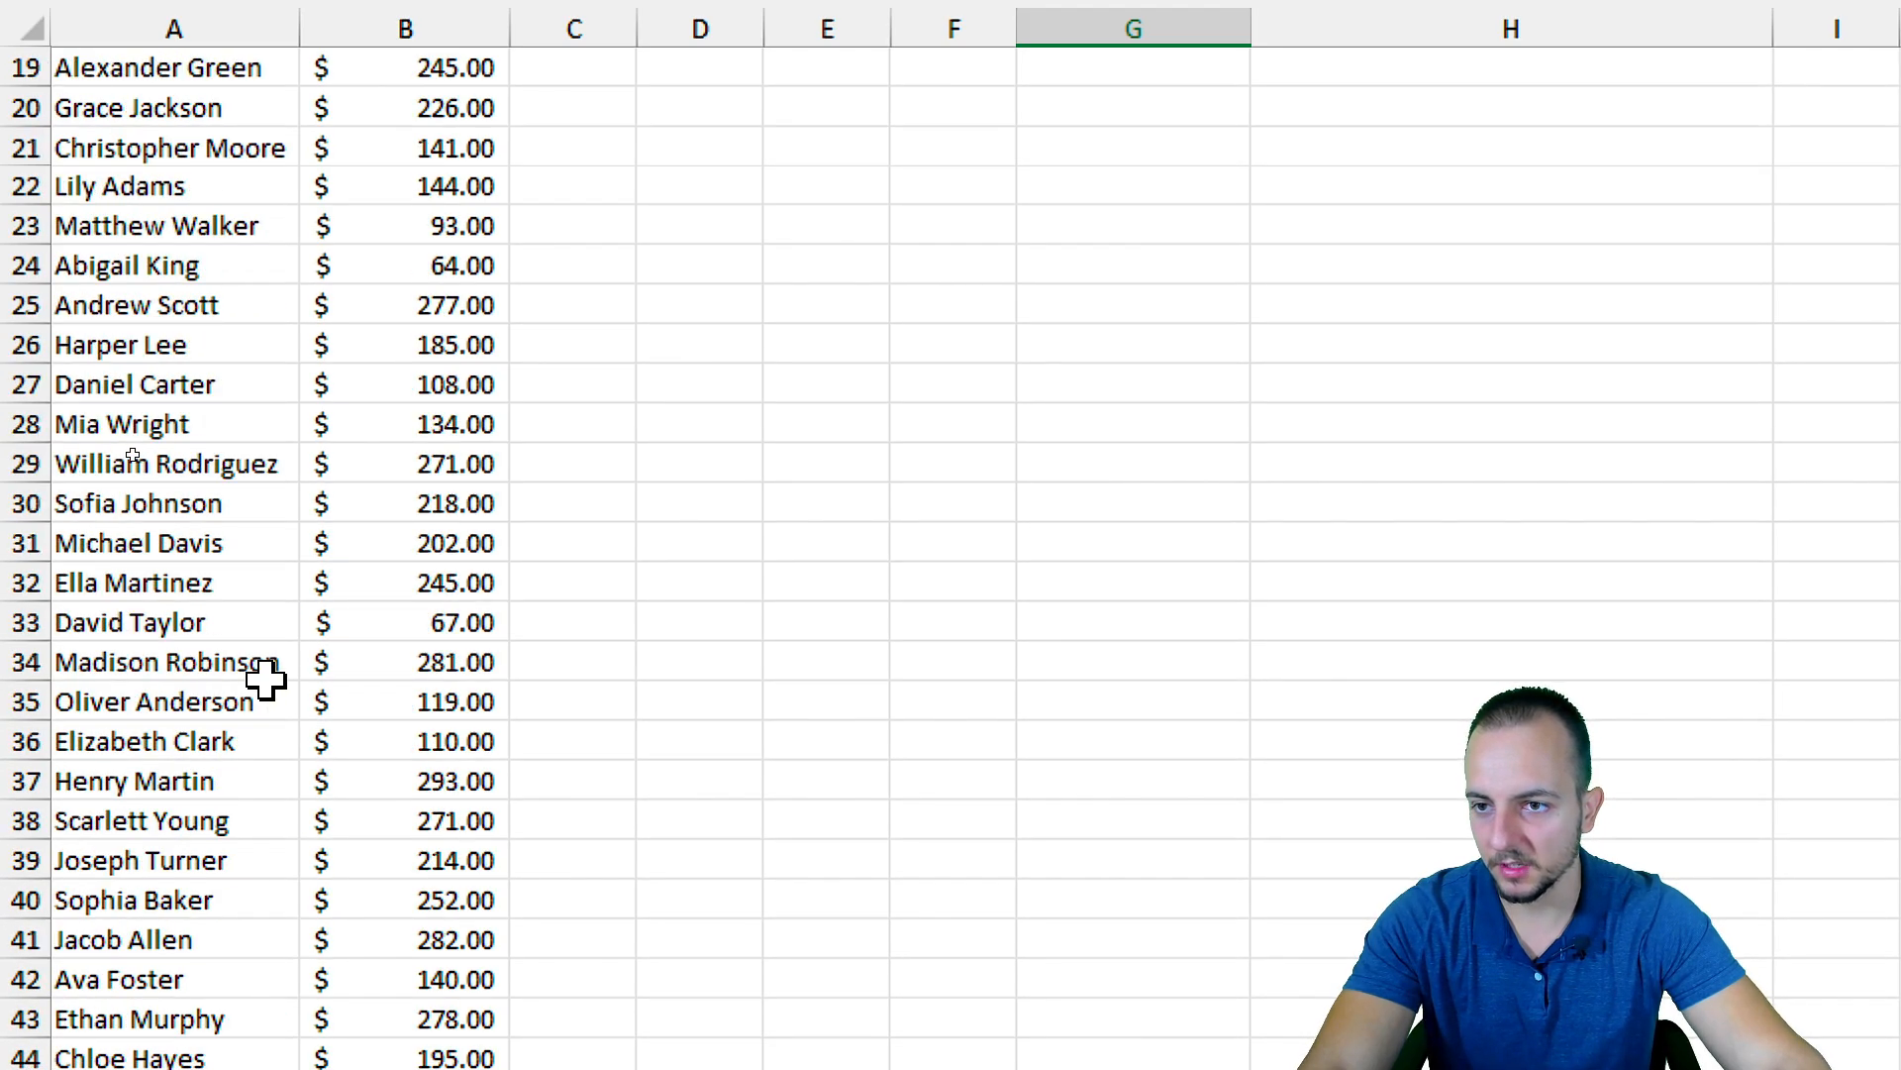
{"action": "scroll", "coordinate": [264, 653], "scroll_direction": "down", "scroll_amount": 8}
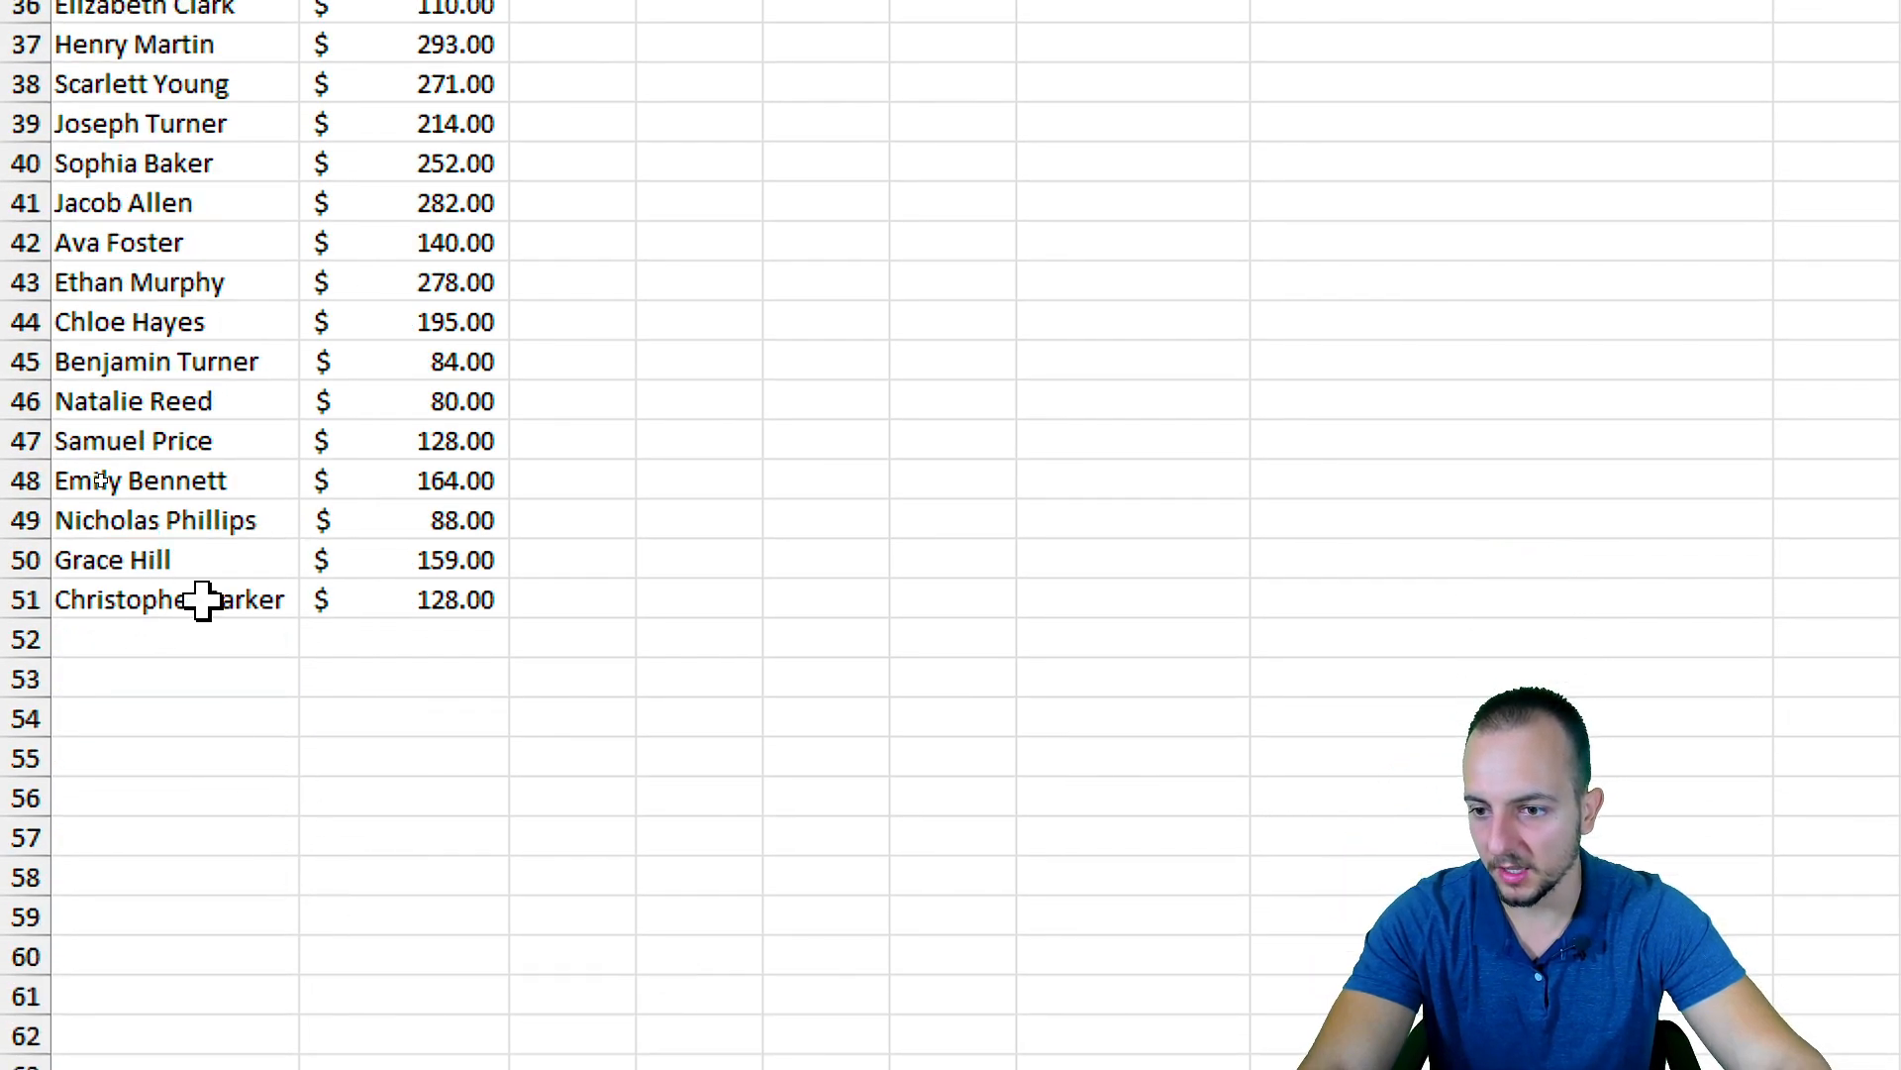
{"action": "left_click", "coordinate": [129, 619]}
{"action": "double_click", "coordinate": [153, 559]}
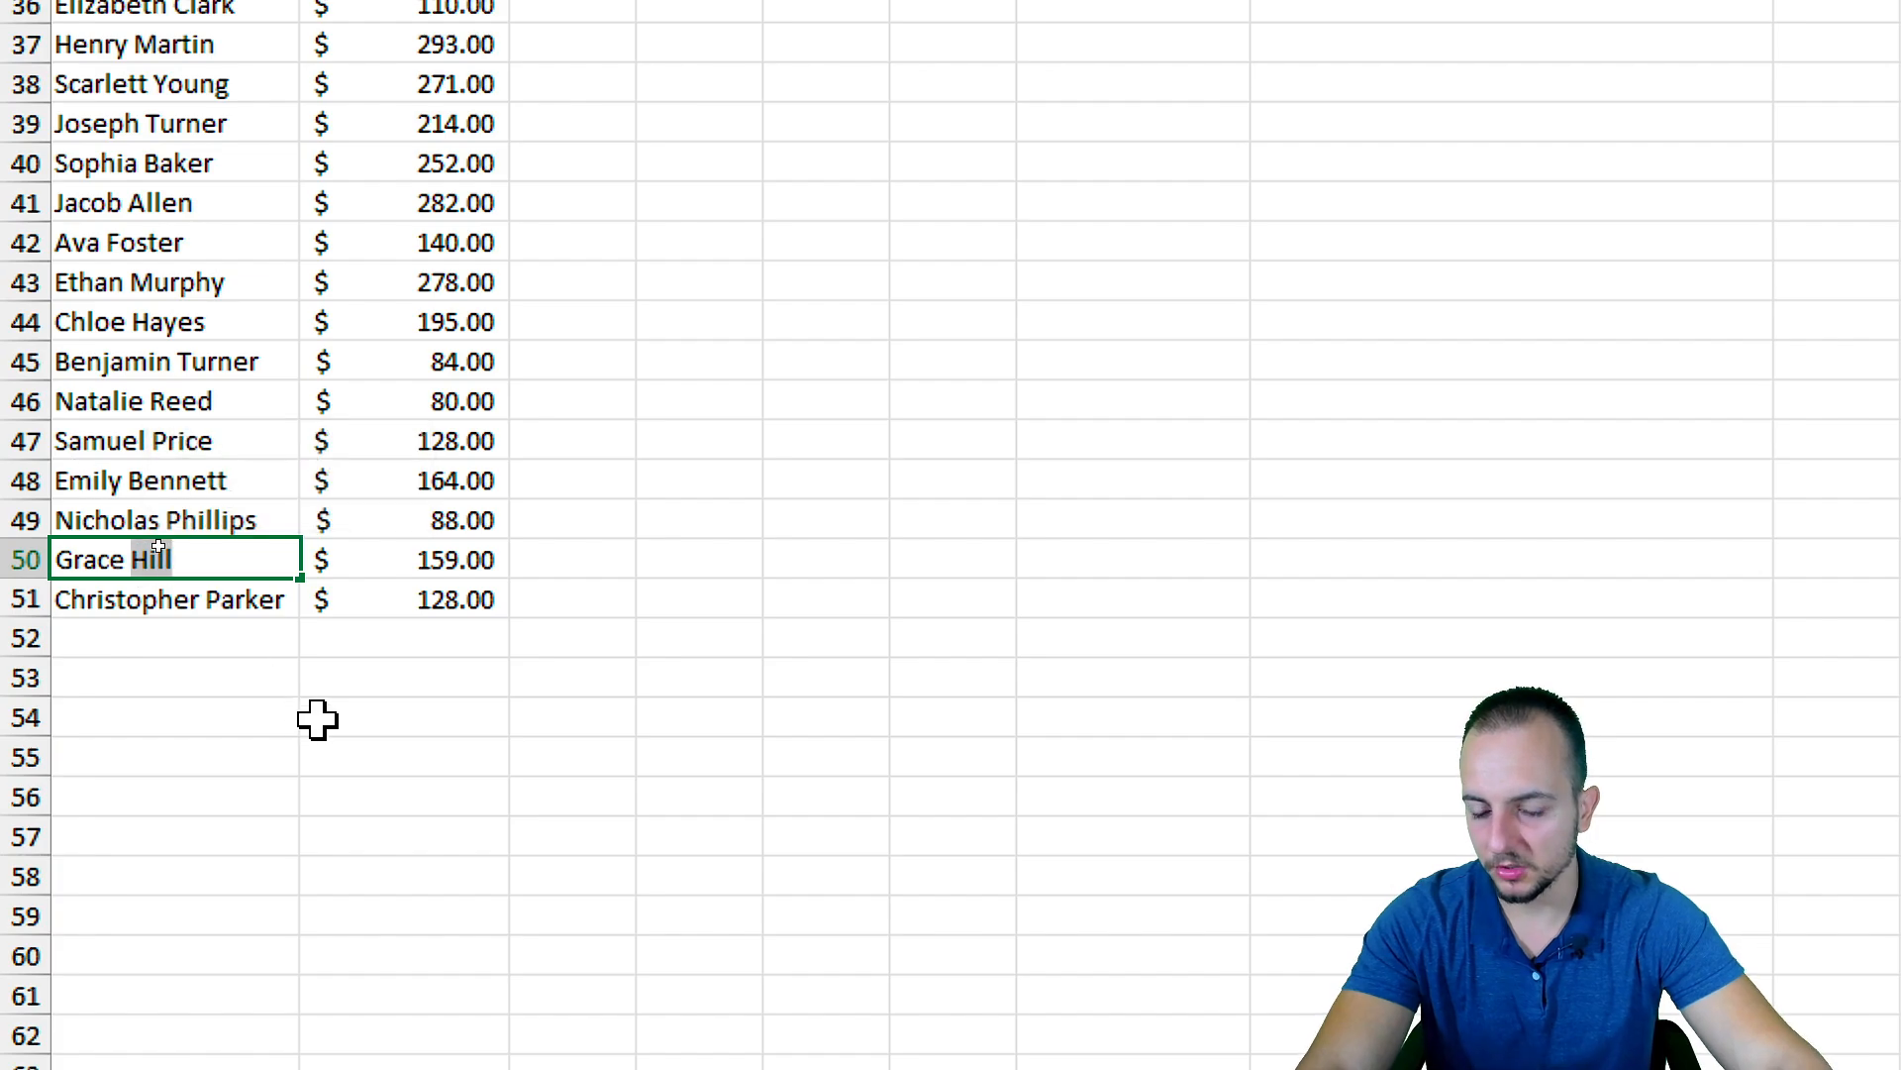
{"action": "type", "text": "Smith"}
{"action": "key", "text": "Return"}
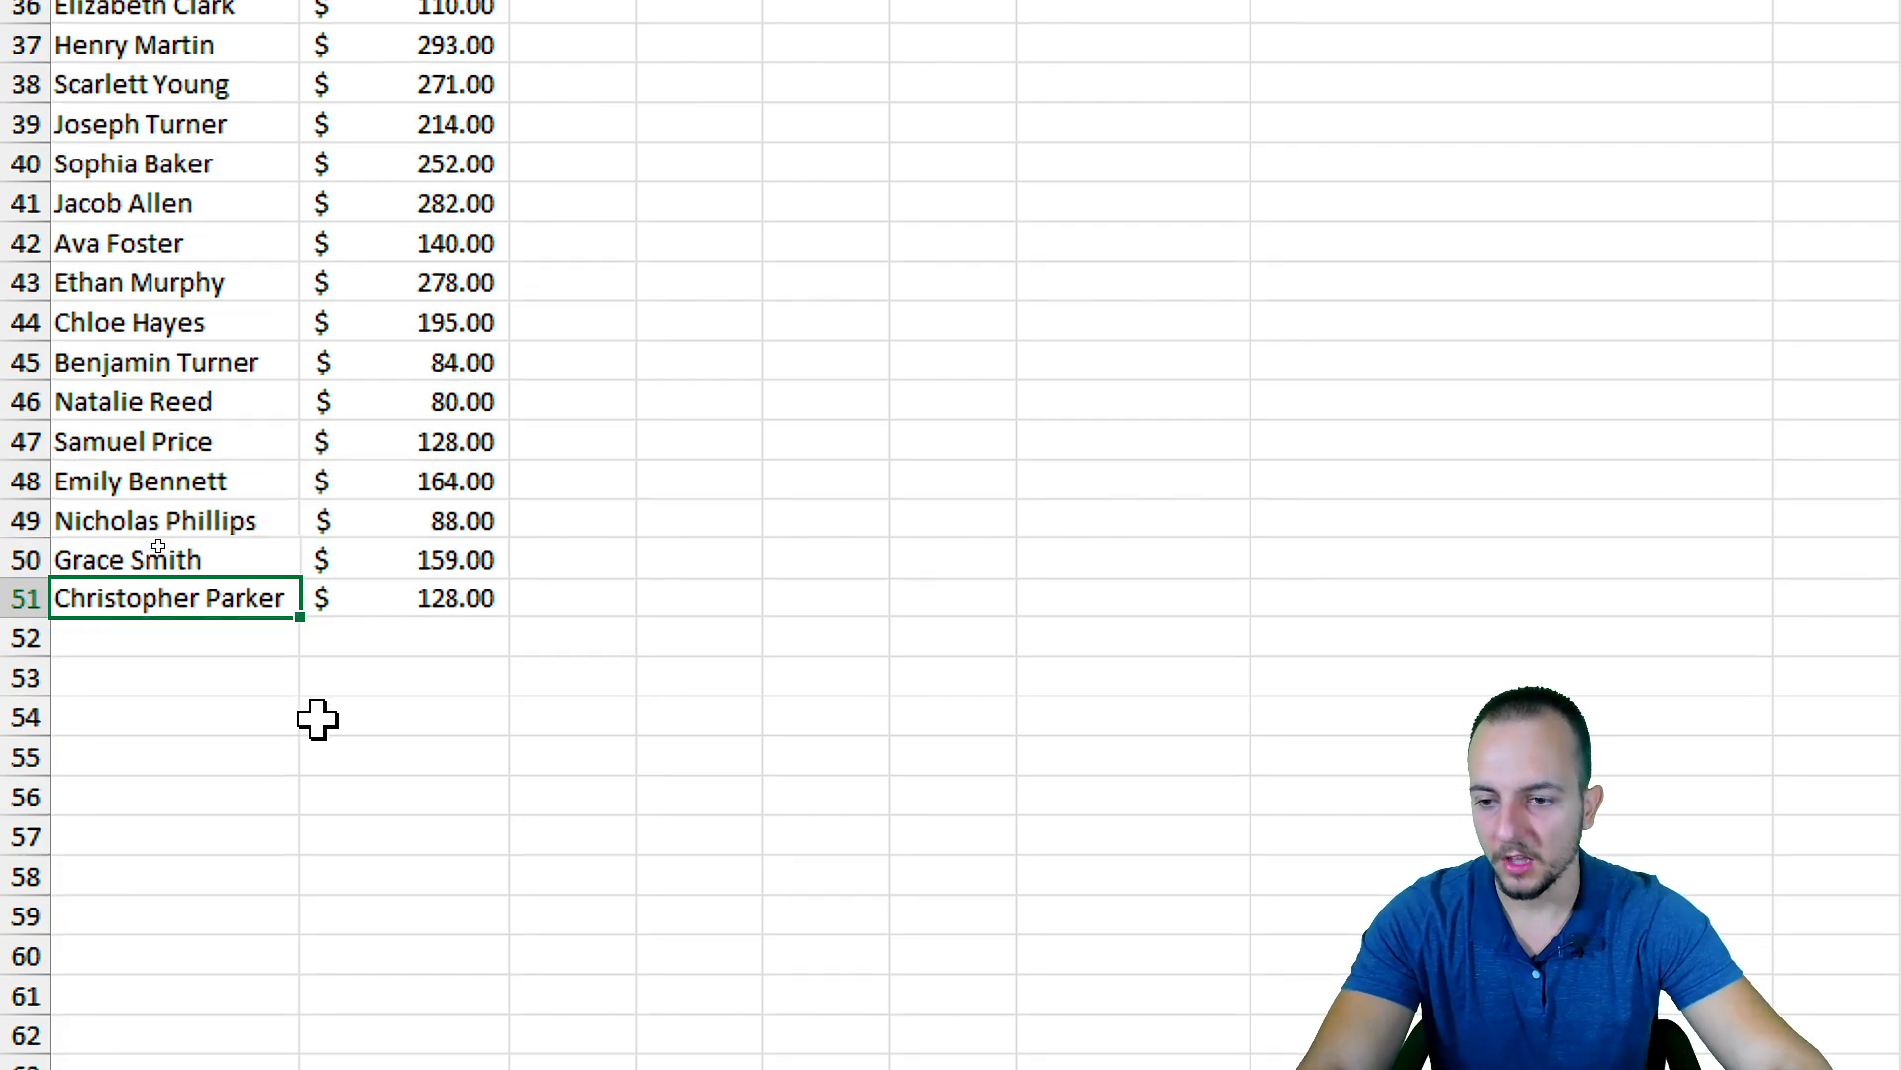
{"action": "left_click", "coordinate": [212, 555]}
{"action": "left_click", "coordinate": [369, 558]}
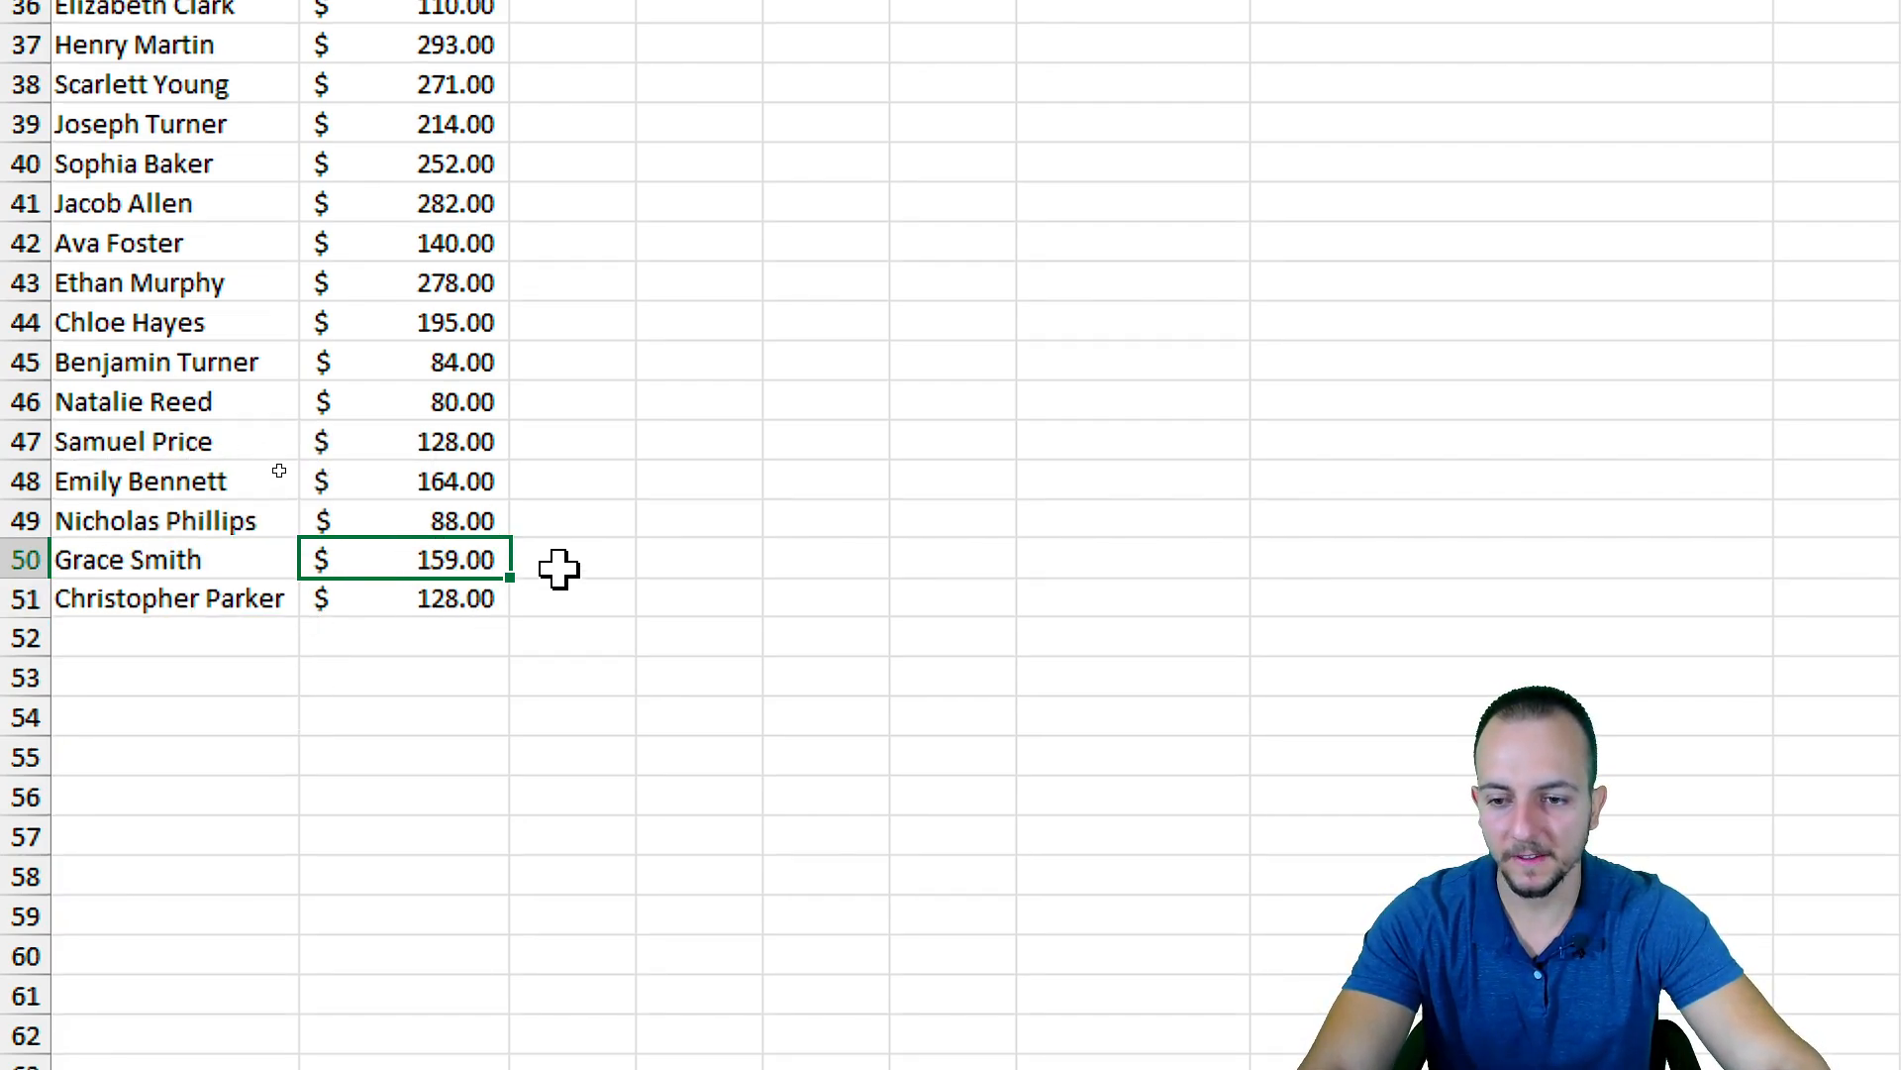
Add Search last-to-first as search_mode in H6 so the formula reads =XLOOKUP("*"&G6,A:A,B:B,,2,-1)
{"action": "scroll", "coordinate": [636, 509], "scroll_direction": "up", "scroll_amount": 11}
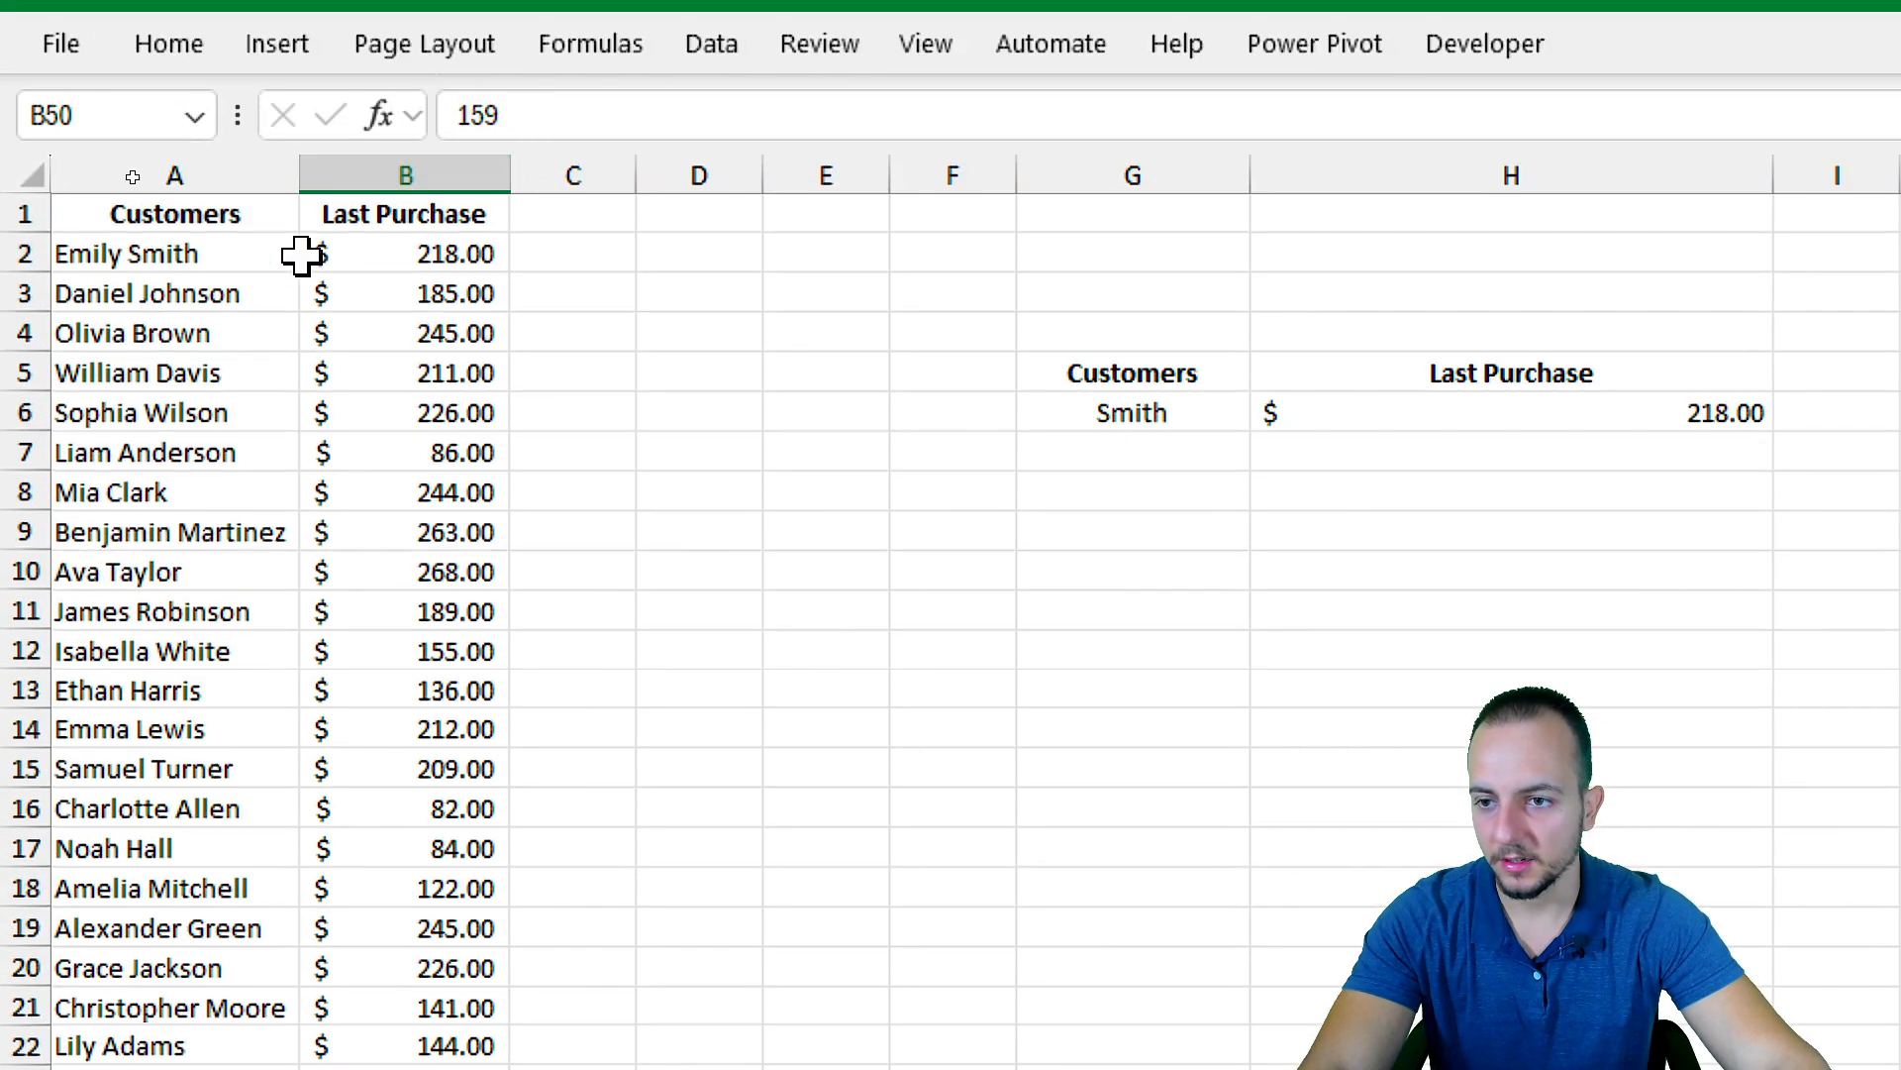
{"action": "left_click", "coordinate": [286, 32]}
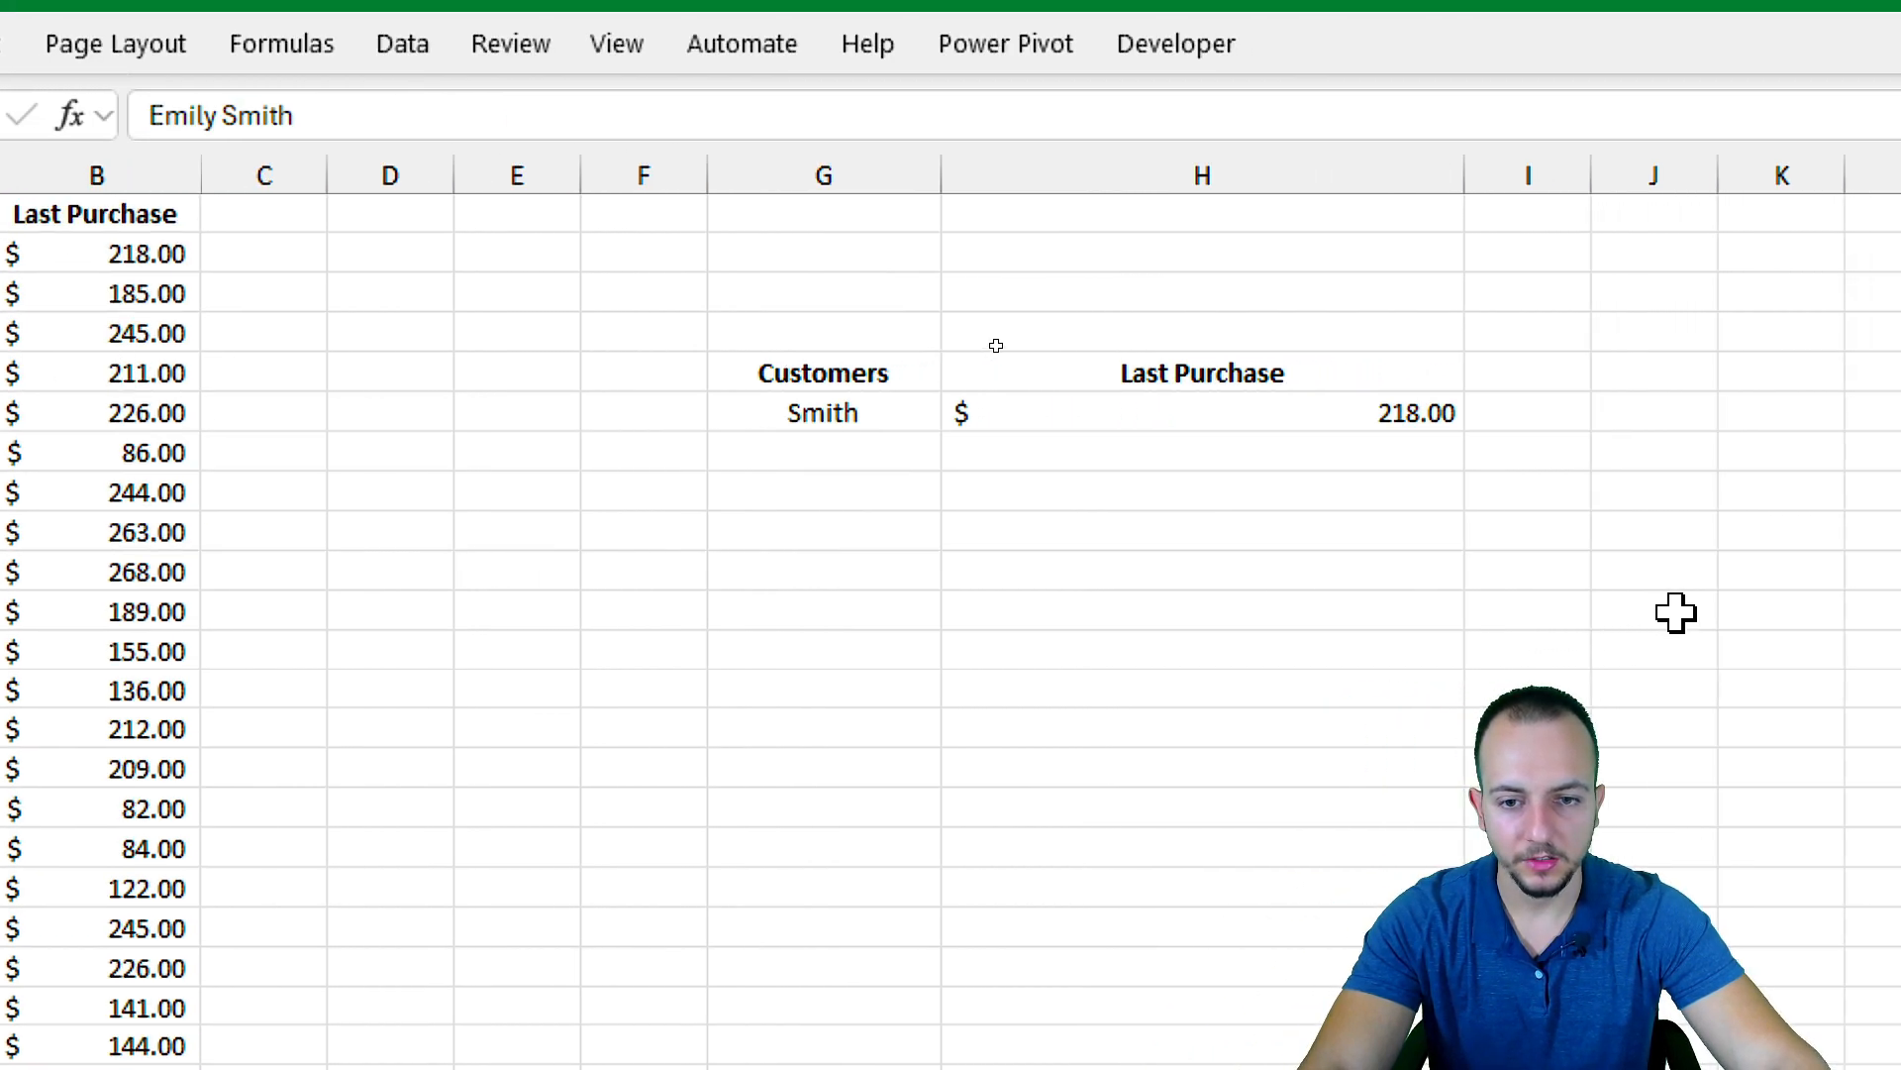
{"action": "left_click", "coordinate": [1680, 420]}
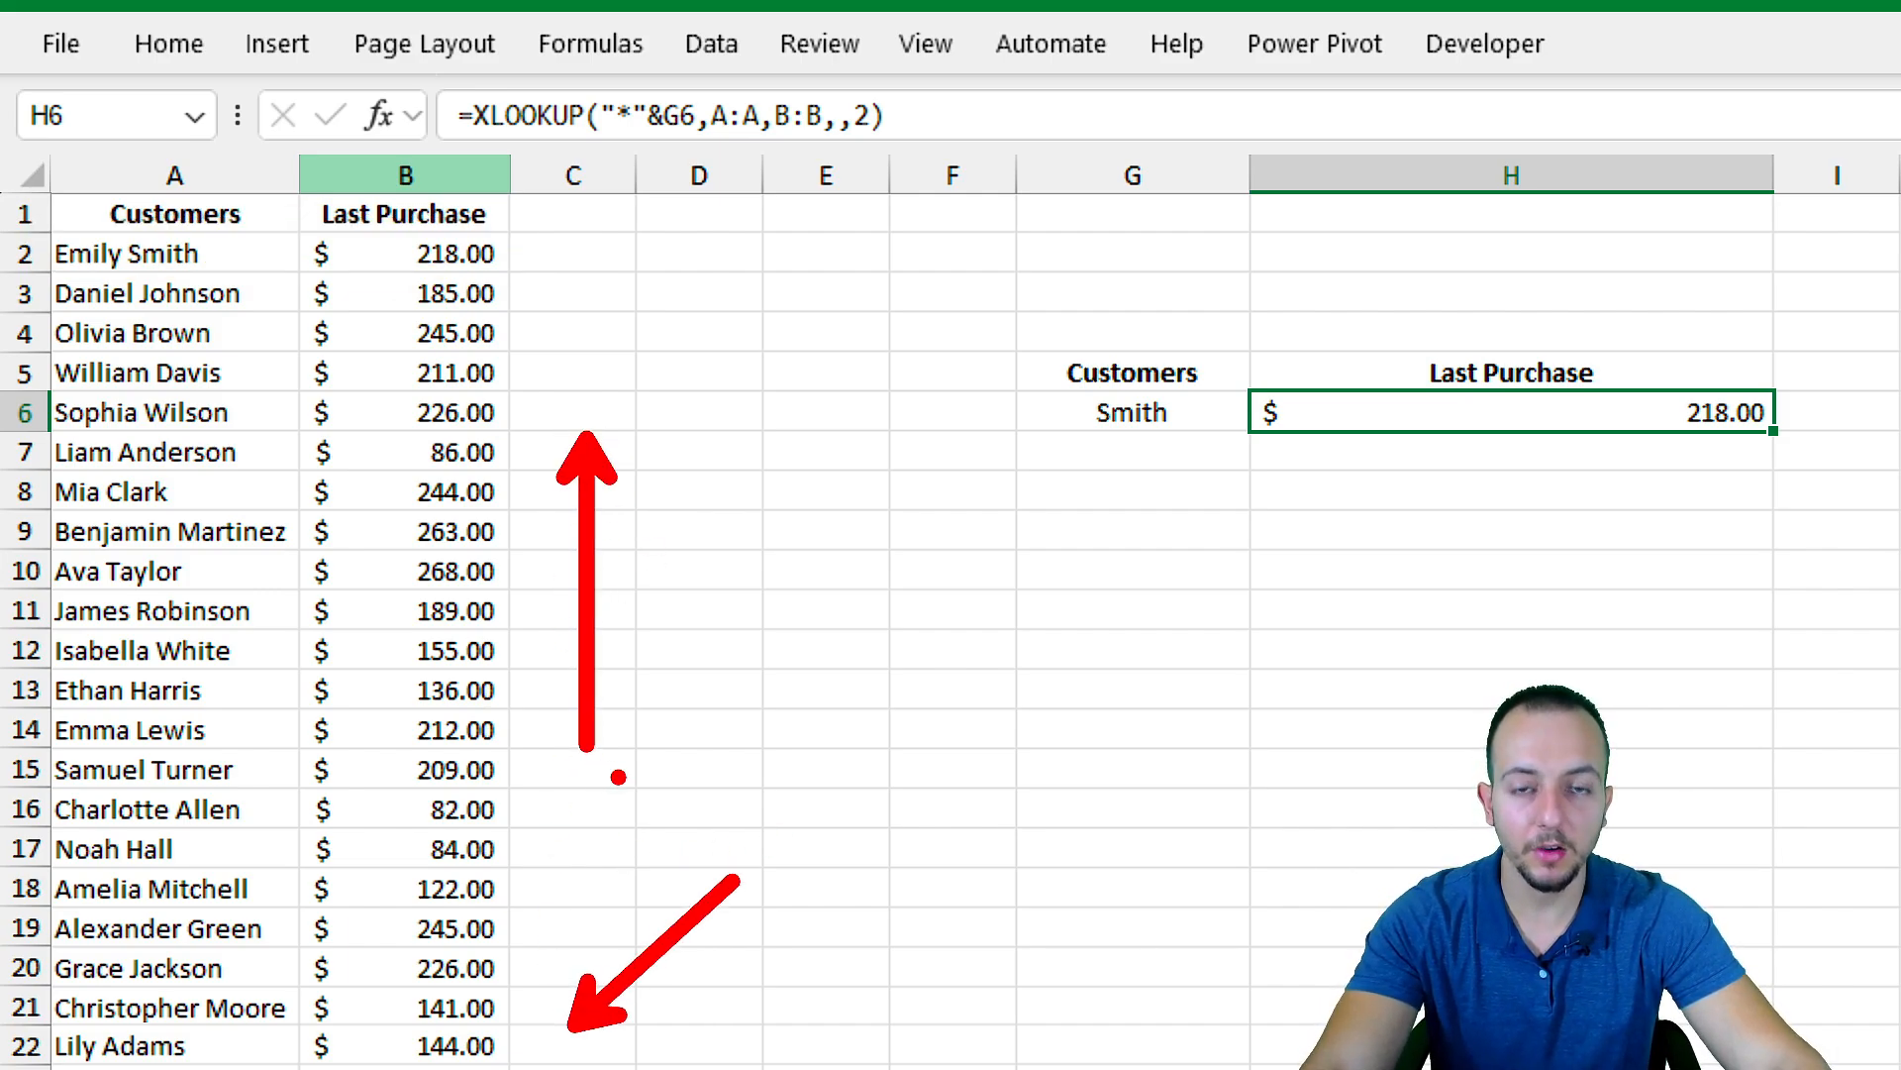
{"action": "double_click", "coordinate": [1680, 412]}
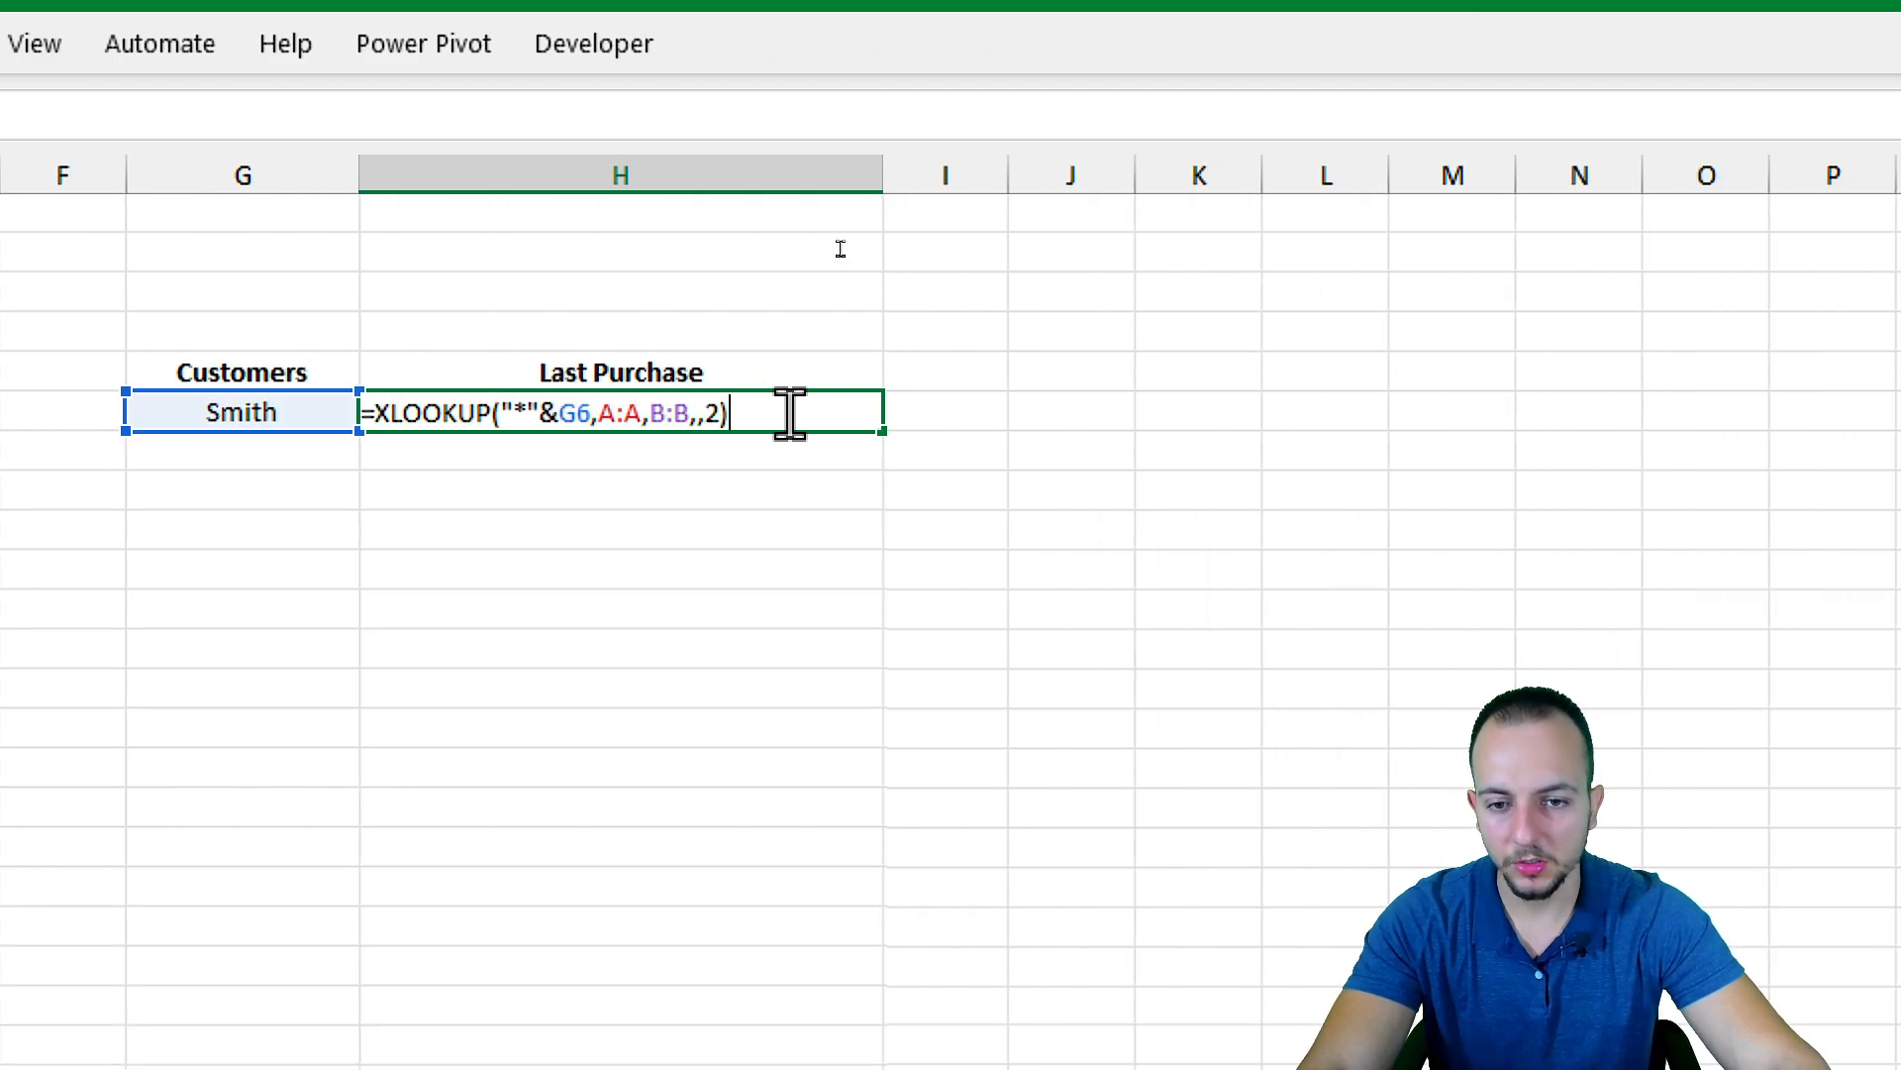
{"action": "key", "text": "BackSpace"}
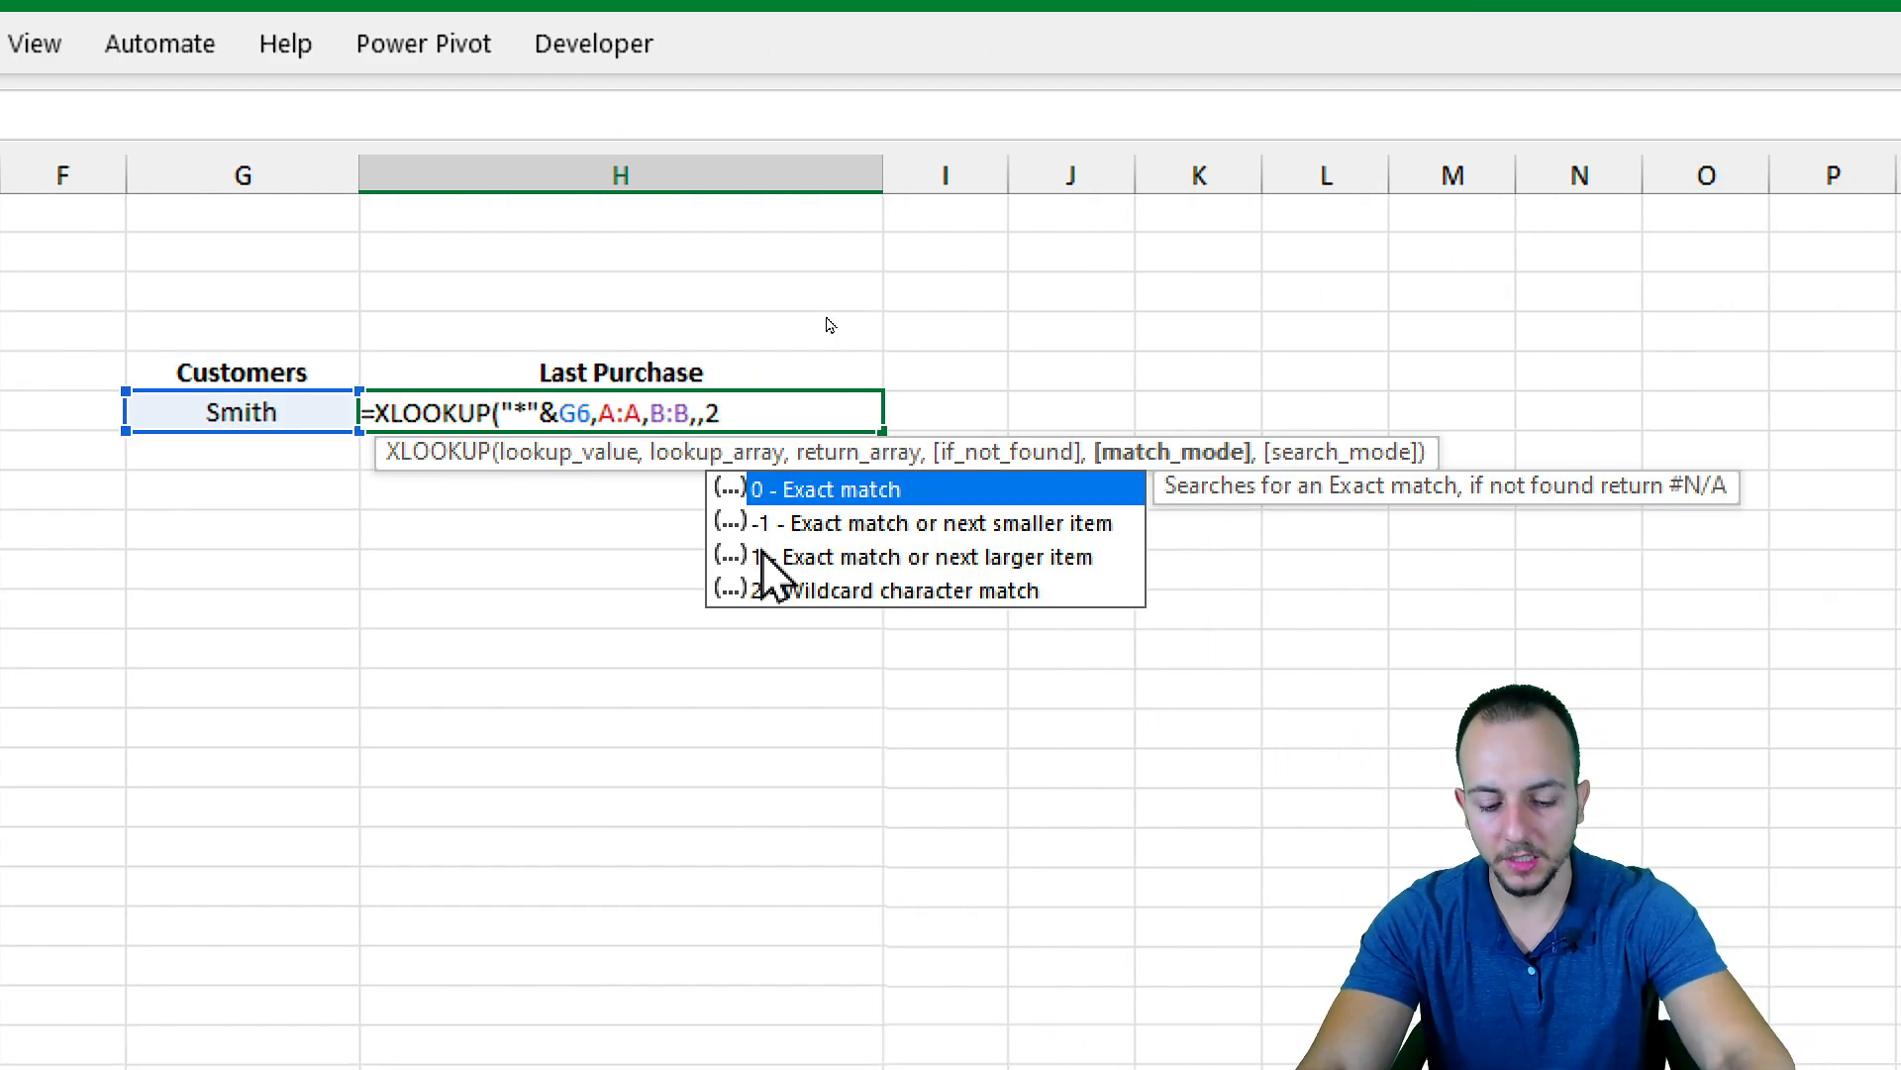
{"action": "type", "text": ","}
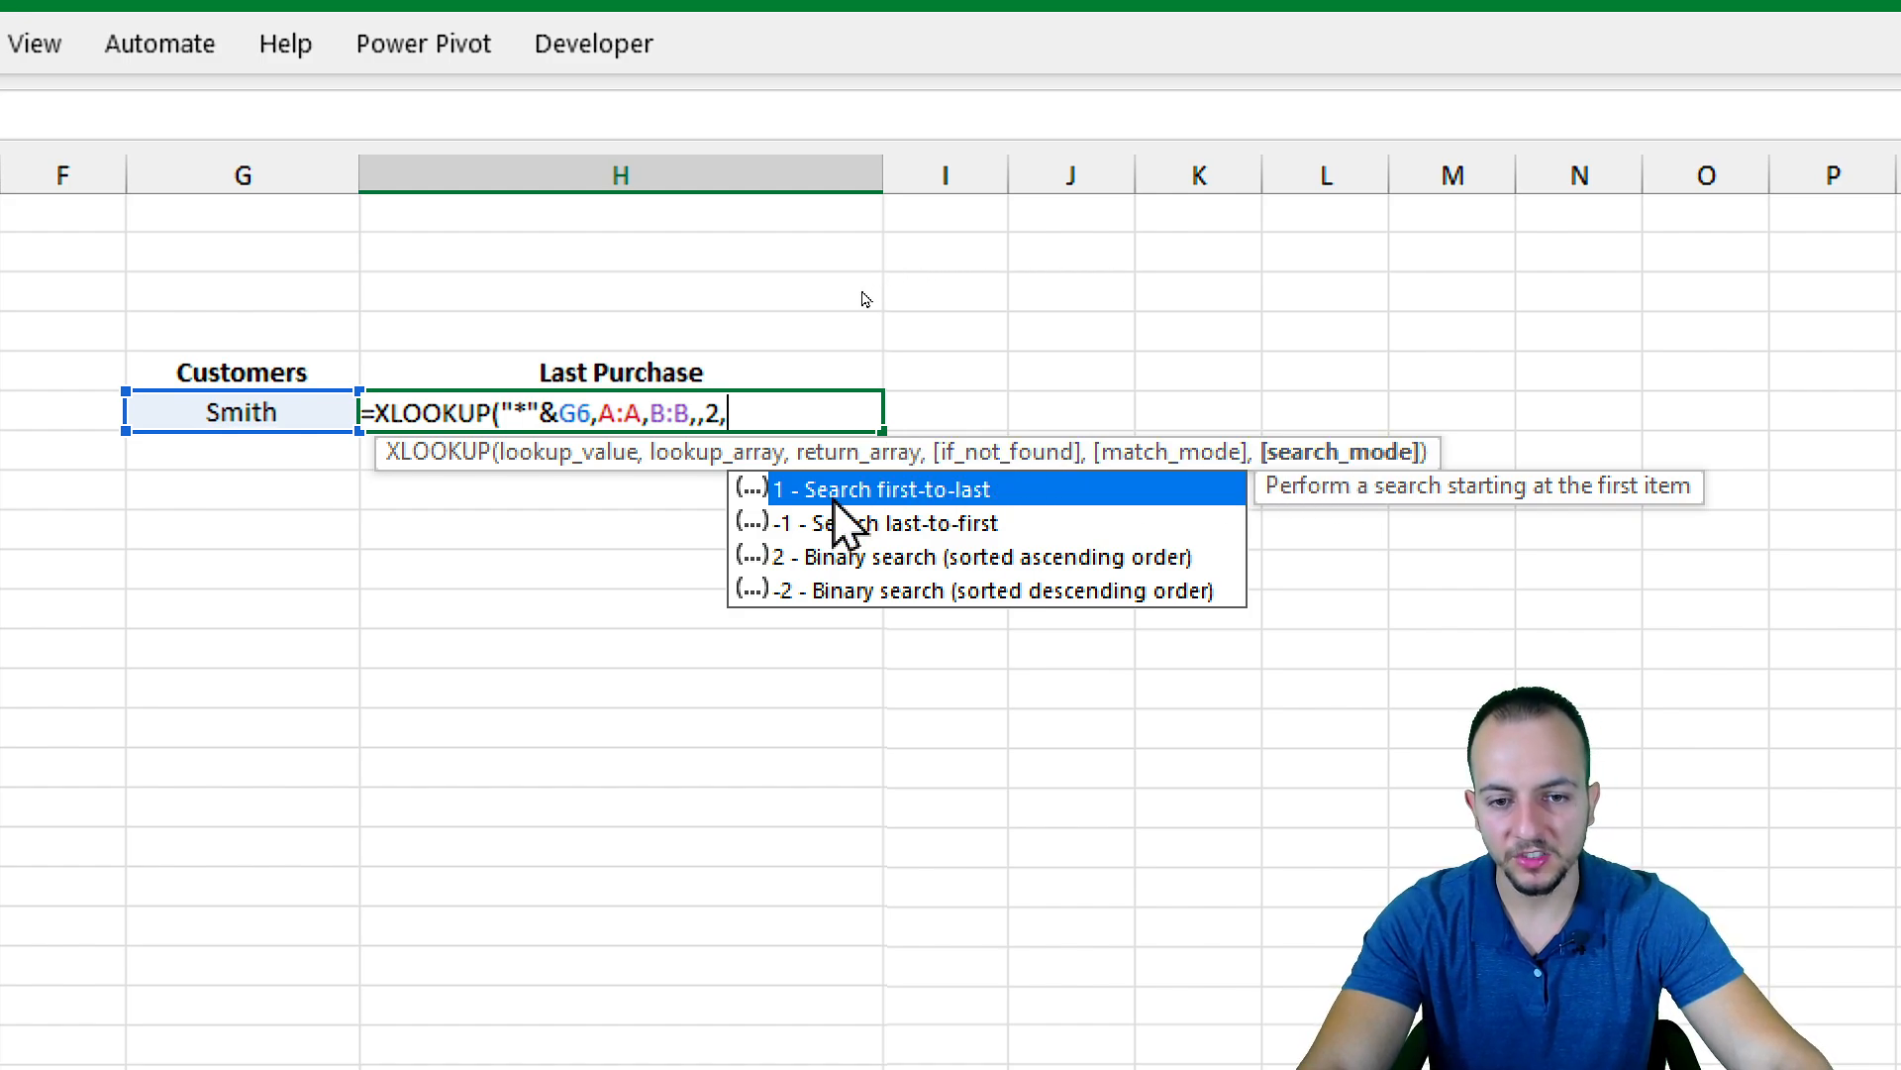
{"action": "left_click", "coordinate": [882, 525]}
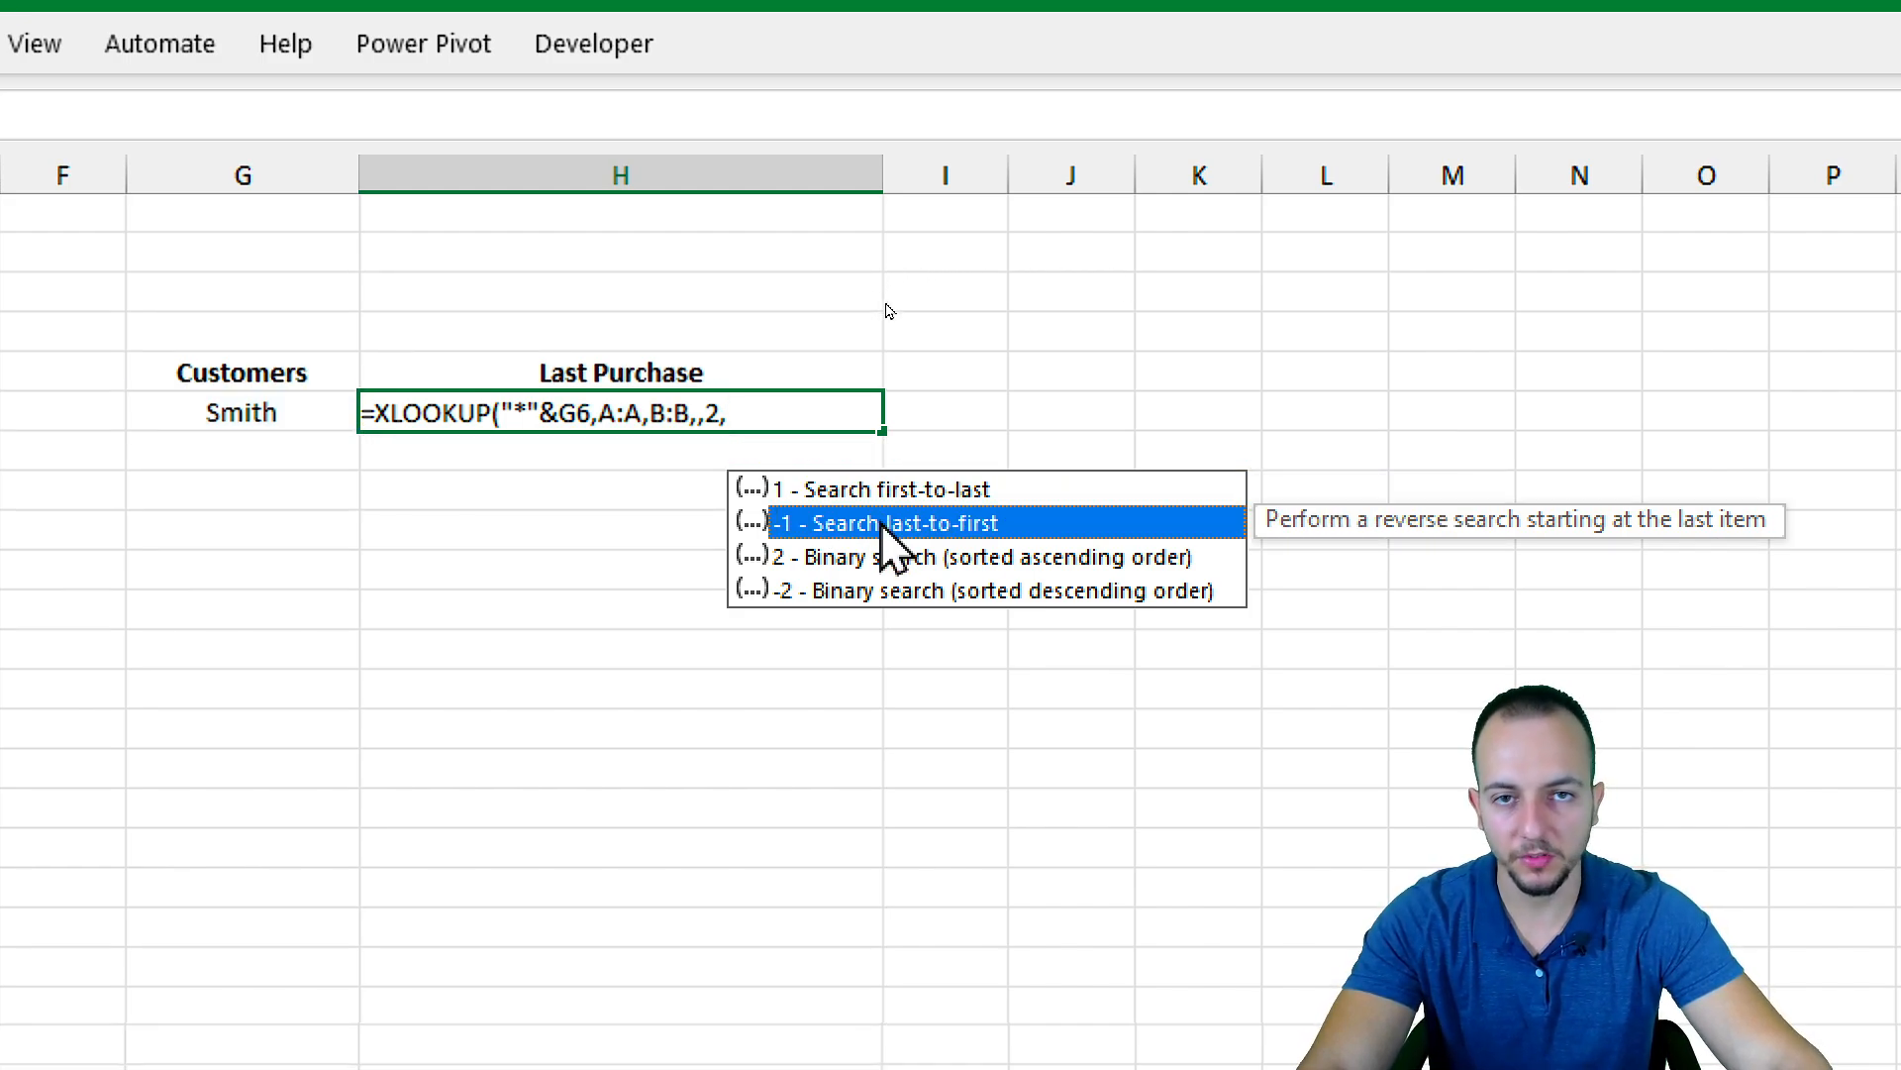
{"action": "key", "text": "Tab"}
{"action": "key", "text": "Return"}
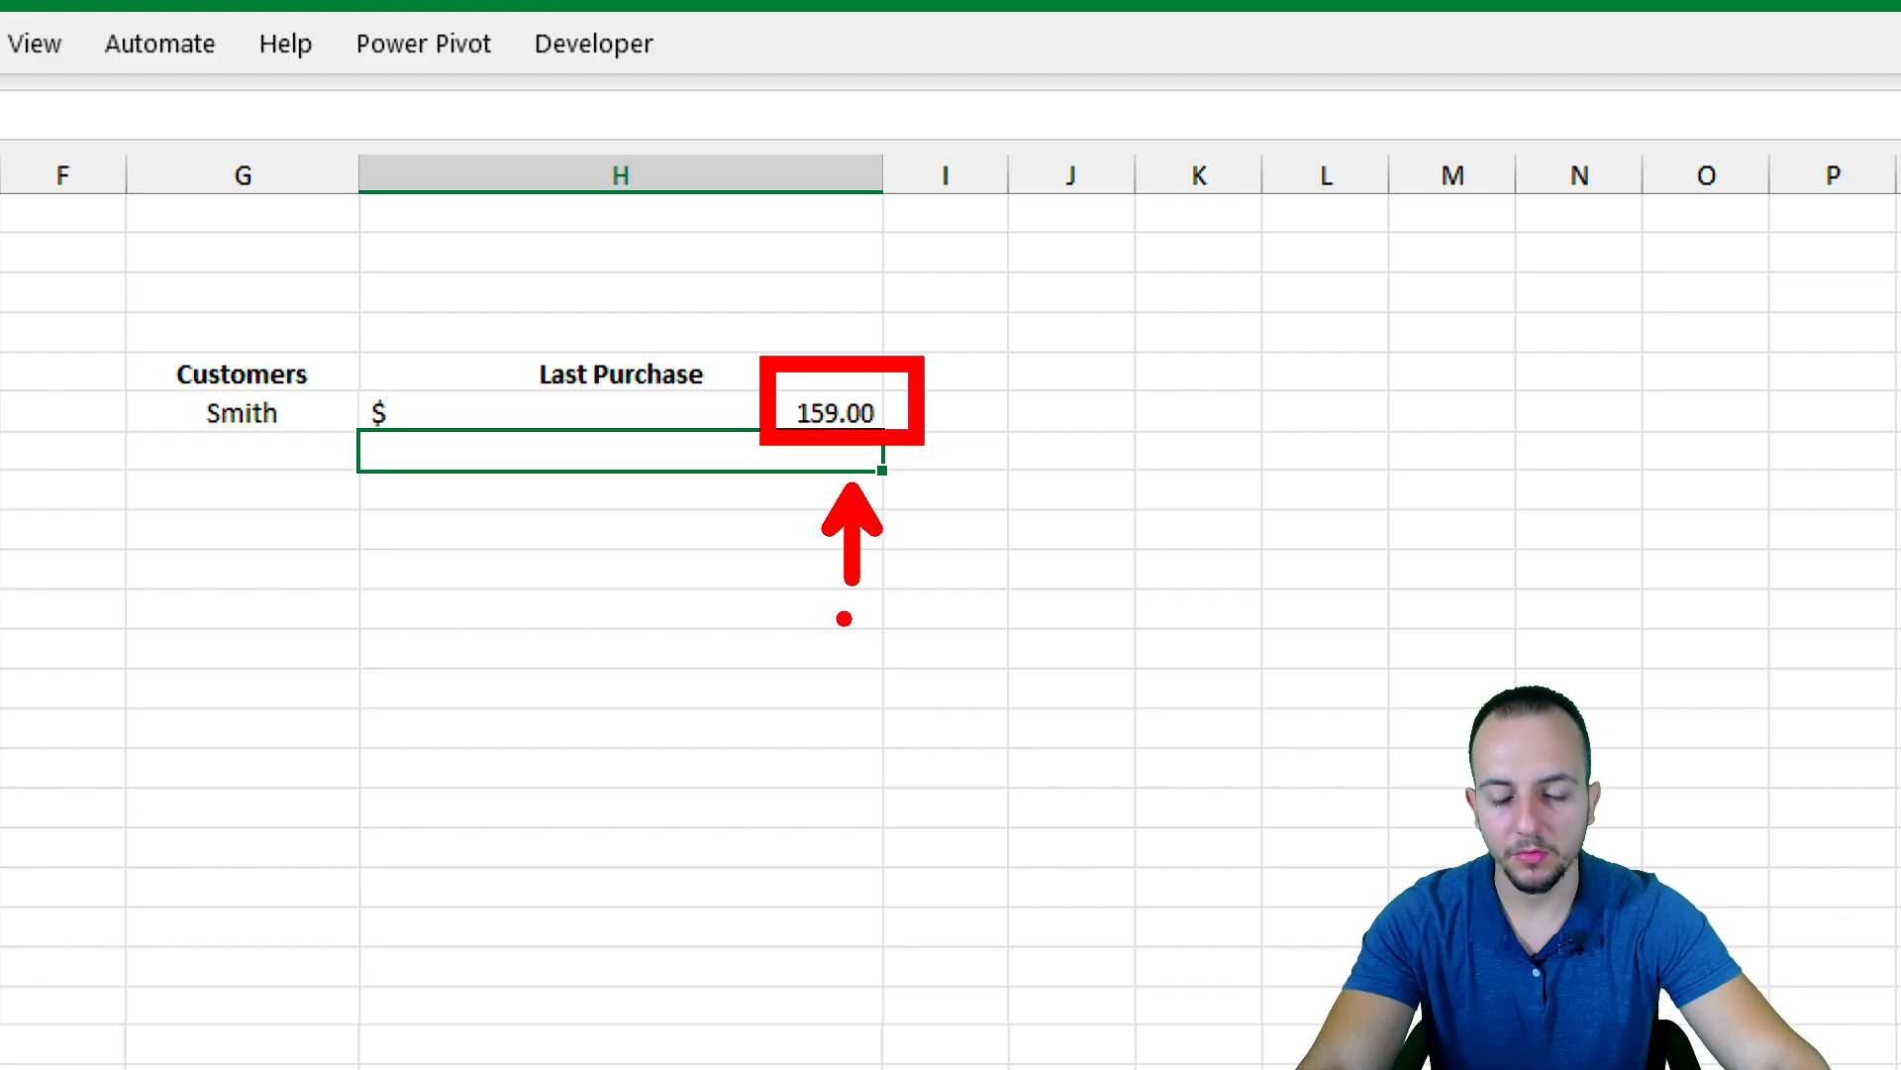
Check the H6 result against the customer and last purchase in row 50
{"action": "scroll", "coordinate": [208, 614], "scroll_direction": "down", "scroll_amount": 13}
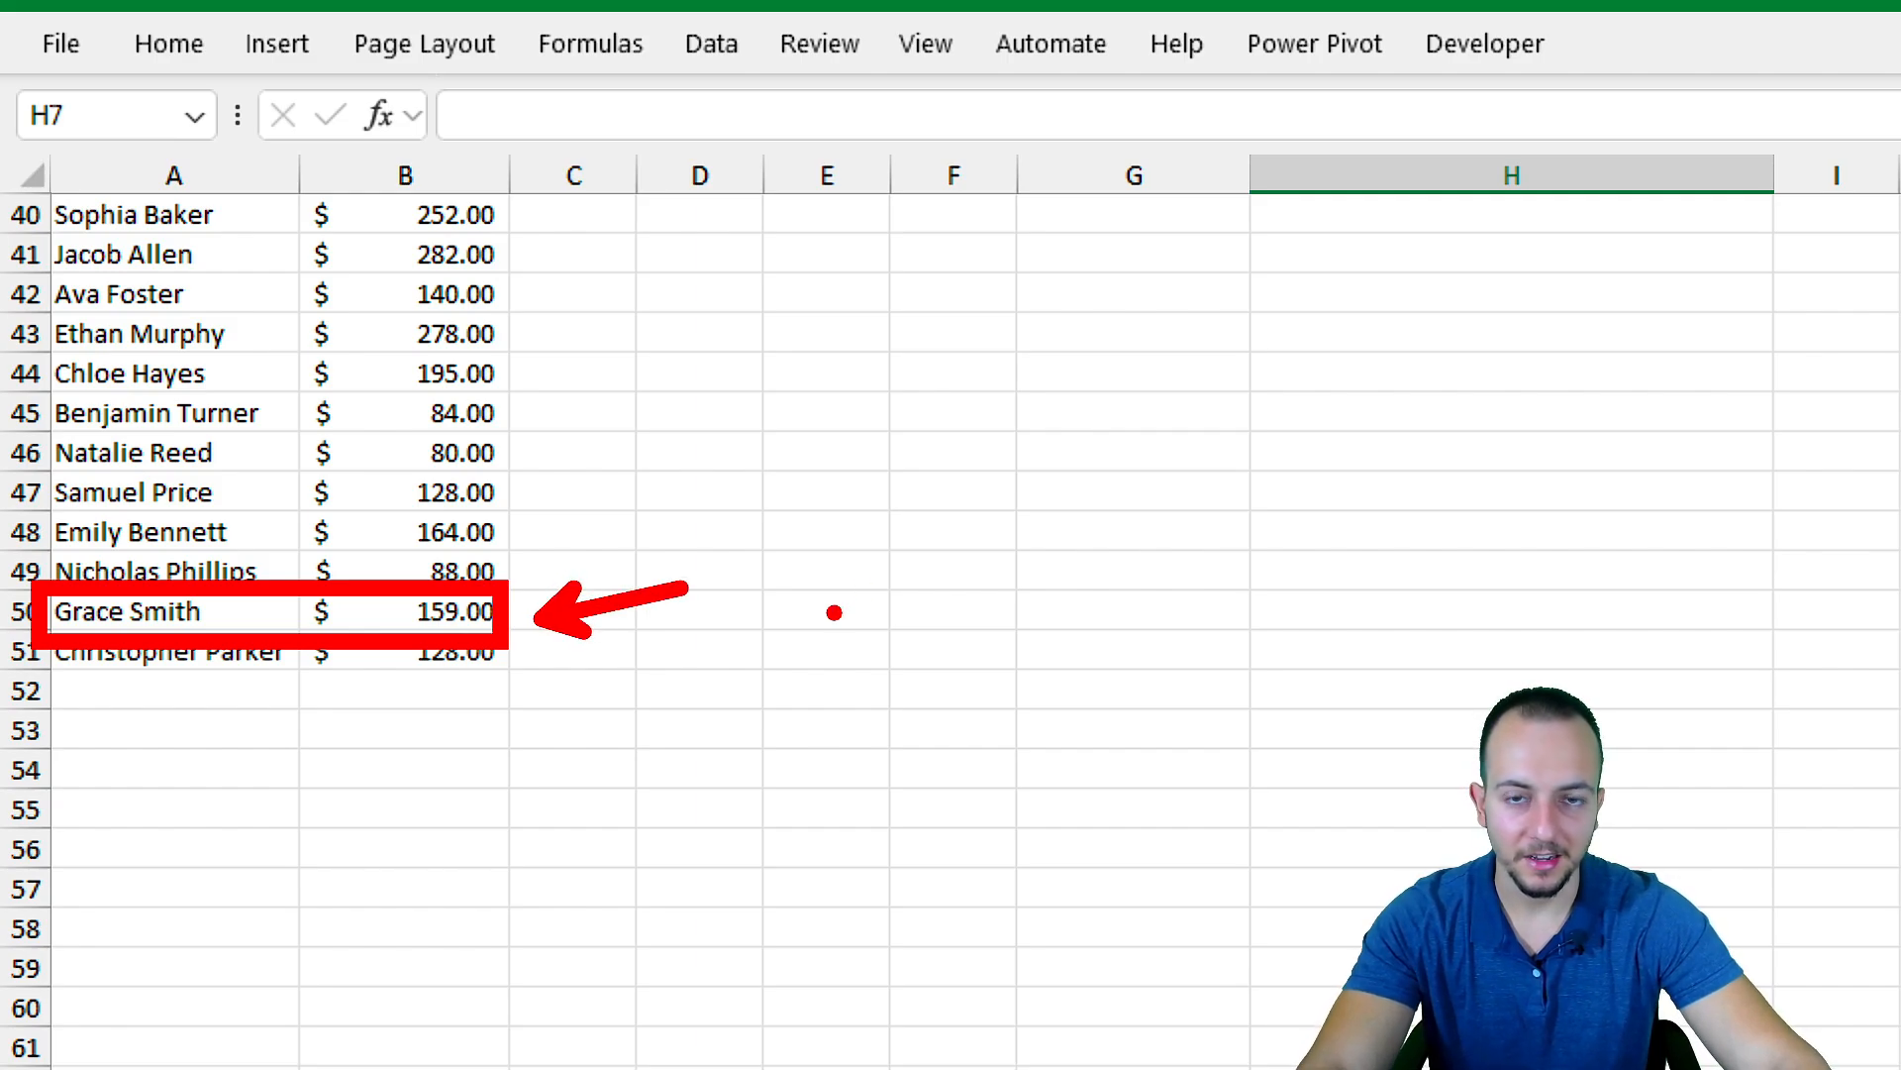
{"action": "key", "text": "Escape"}
{"action": "scroll", "coordinate": [1198, 589], "scroll_direction": "up", "scroll_amount": 13}
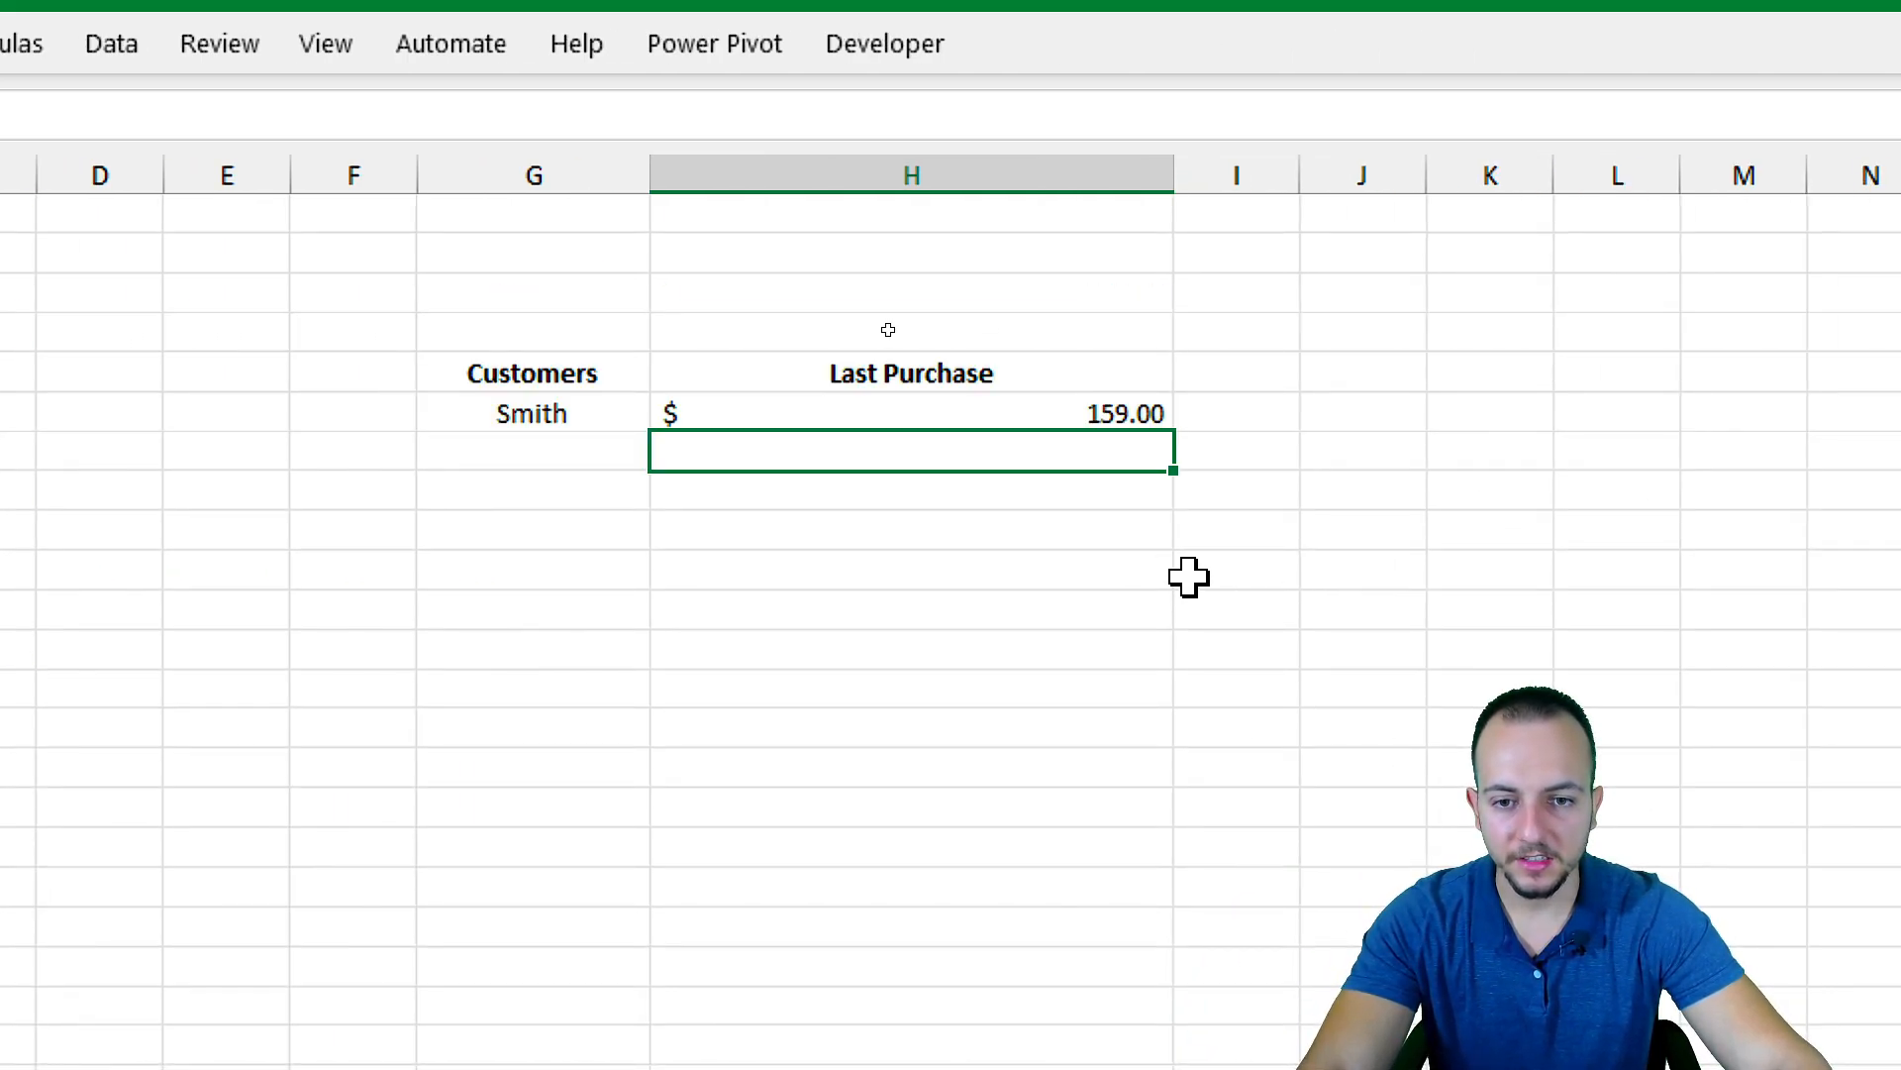
Replace the search text in G6 with the last name of the customer in A6
{"action": "left_click", "coordinate": [564, 416]}
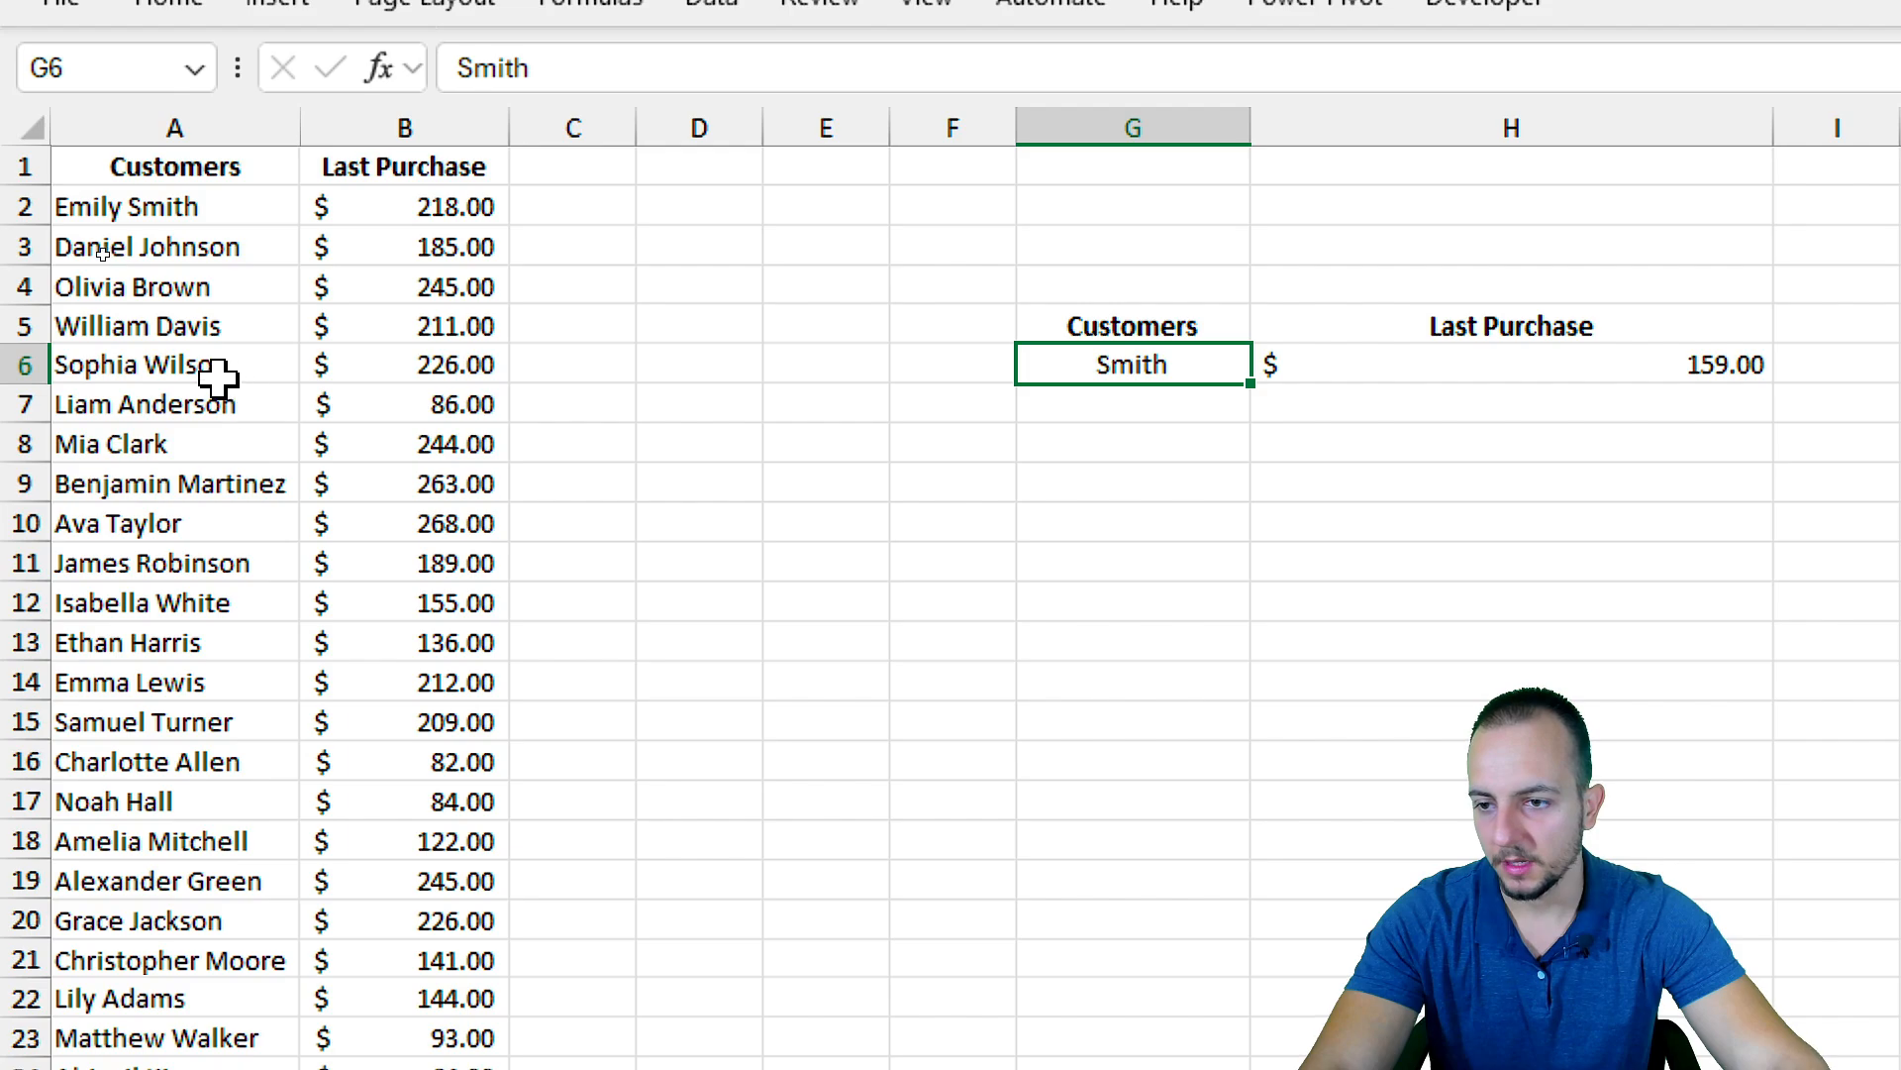
{"action": "left_click_drag", "start_coordinate": [178, 368], "coordinate": [234, 364]}
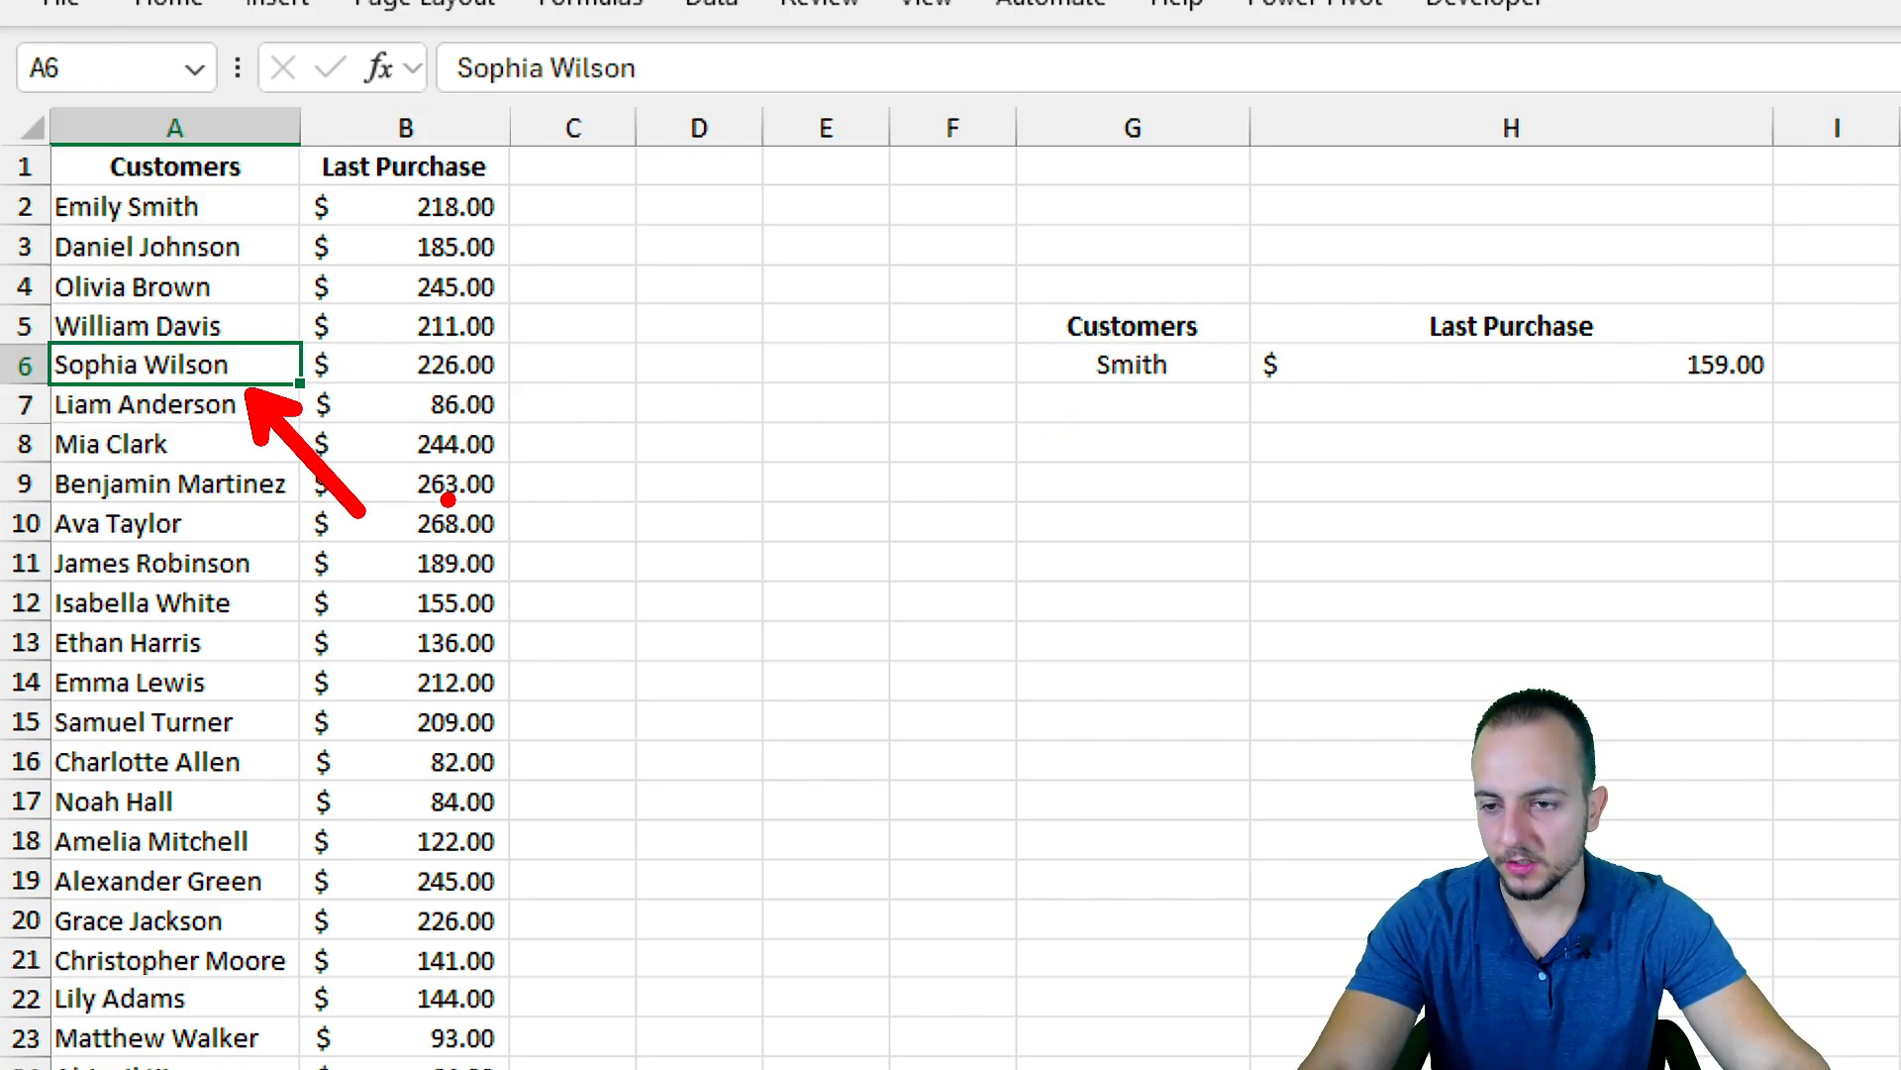
{"action": "double_click", "coordinate": [1144, 368]}
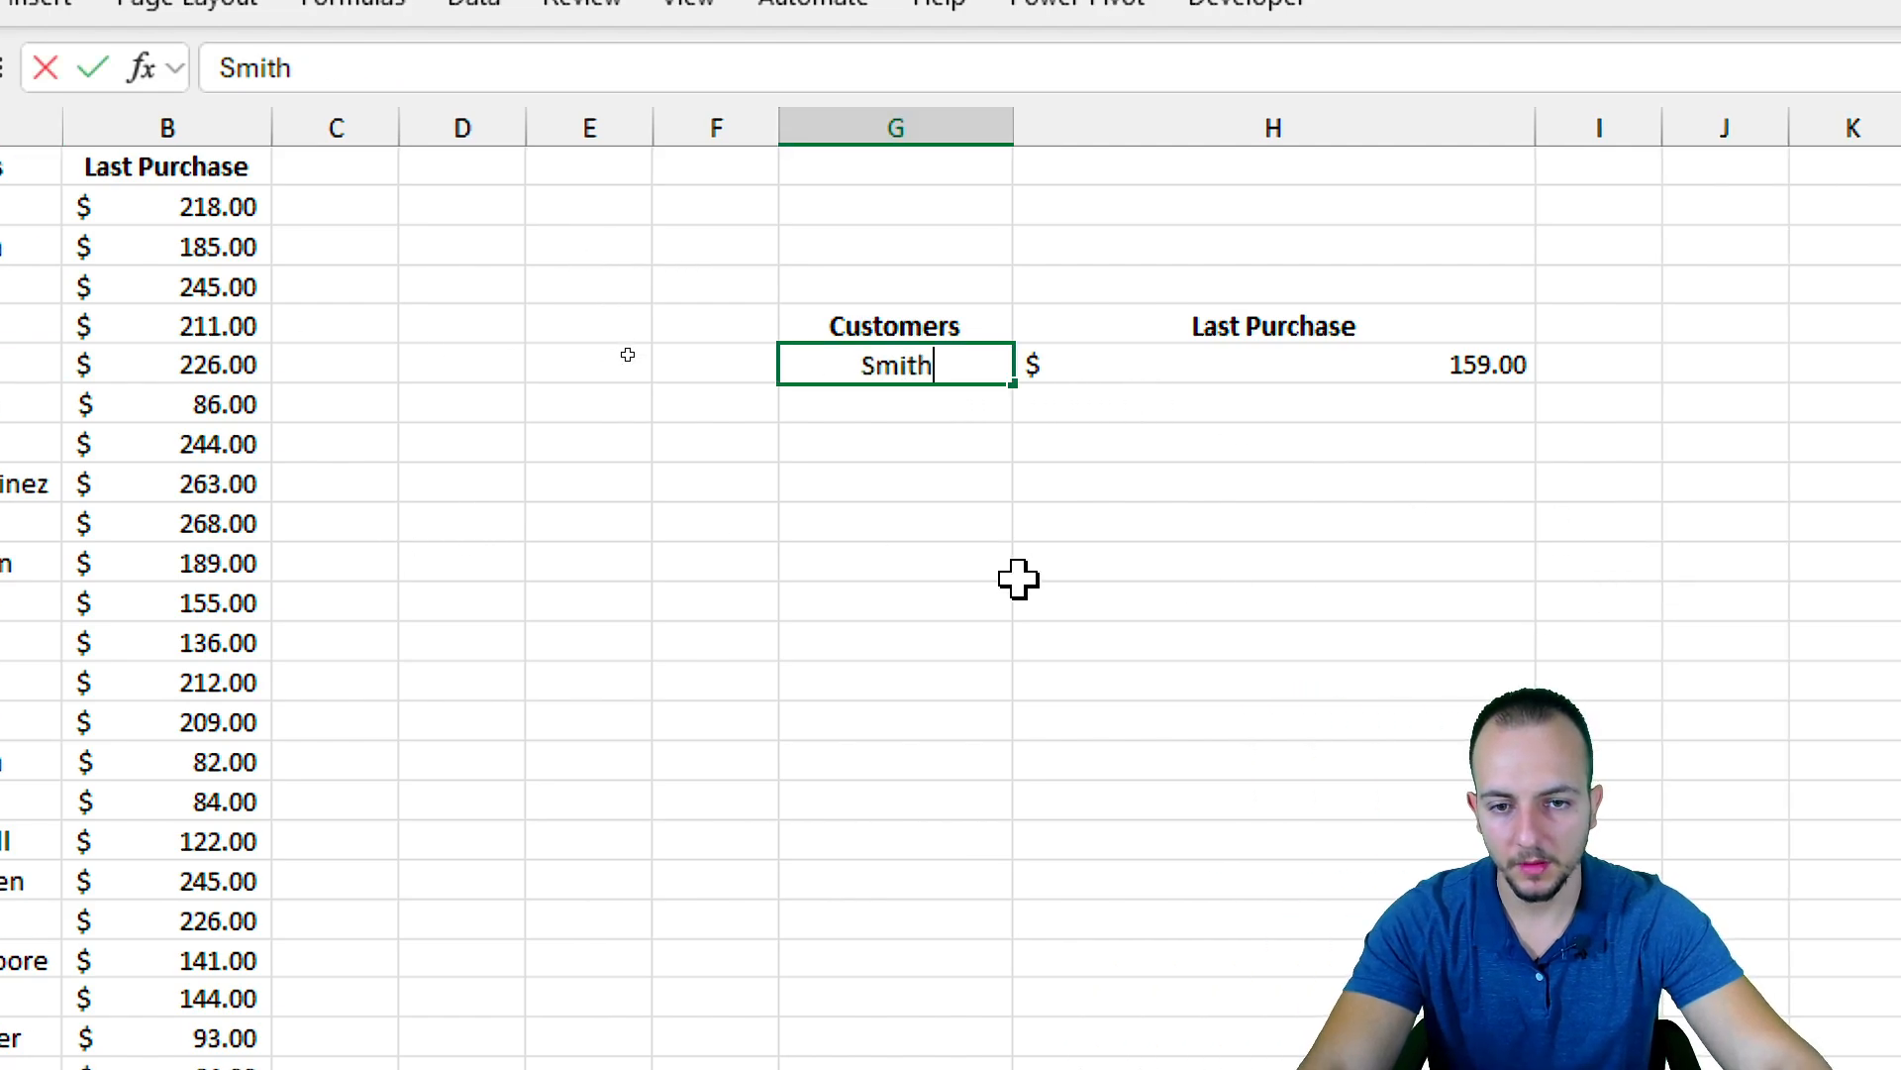
{"action": "key", "text": "BackSpace"}
{"action": "key", "text": "BackSpace"}
{"action": "key", "text": "BackSpace"}
{"action": "key", "text": "BackSpace"}
{"action": "key", "text": "BackSpace"}
{"action": "type", "text": "Wilson"}
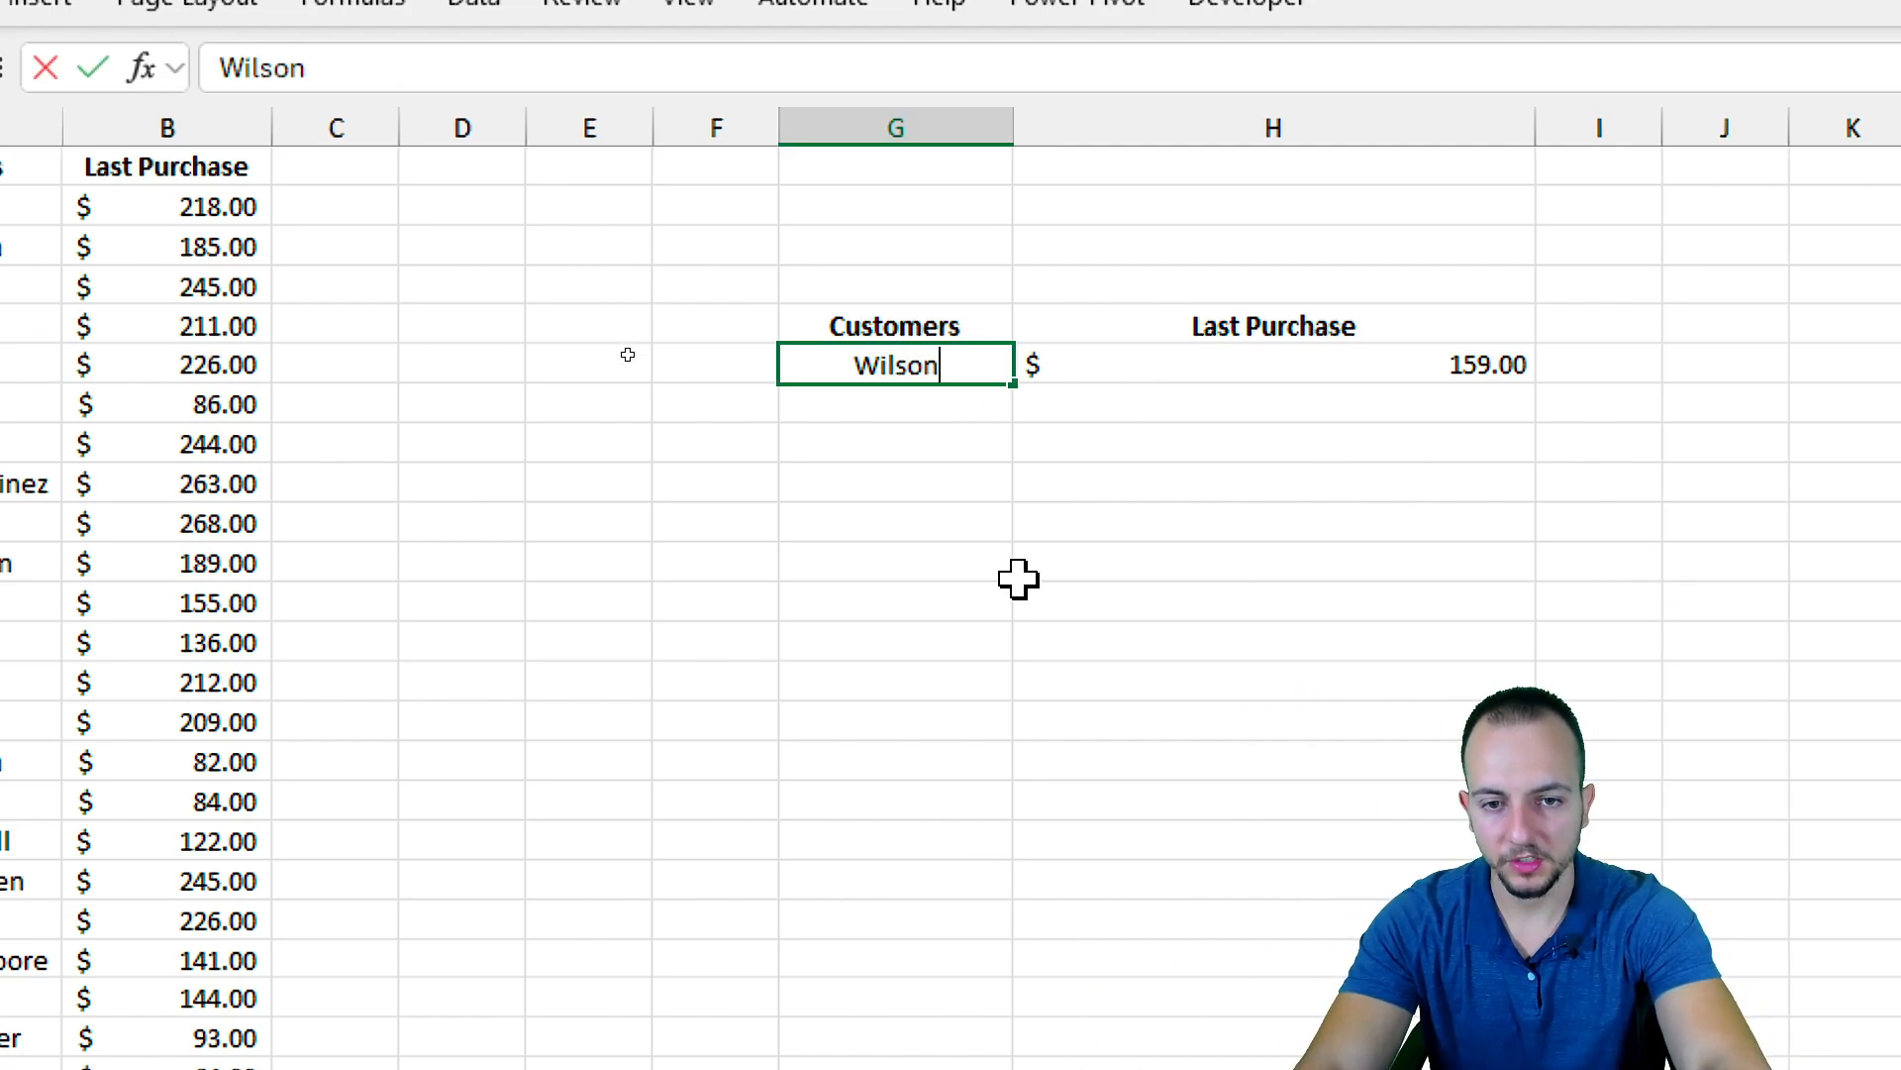
{"action": "key", "text": "Return"}
Compare the last purchase returned in H6 with the customer entry in row 6
{"action": "key", "text": "ctrl+2"}
{"action": "left_click_drag", "start_coordinate": [1426, 325], "coordinate": [1559, 388]}
{"action": "key", "text": "Escape"}
{"action": "key", "text": "ctrl+2"}
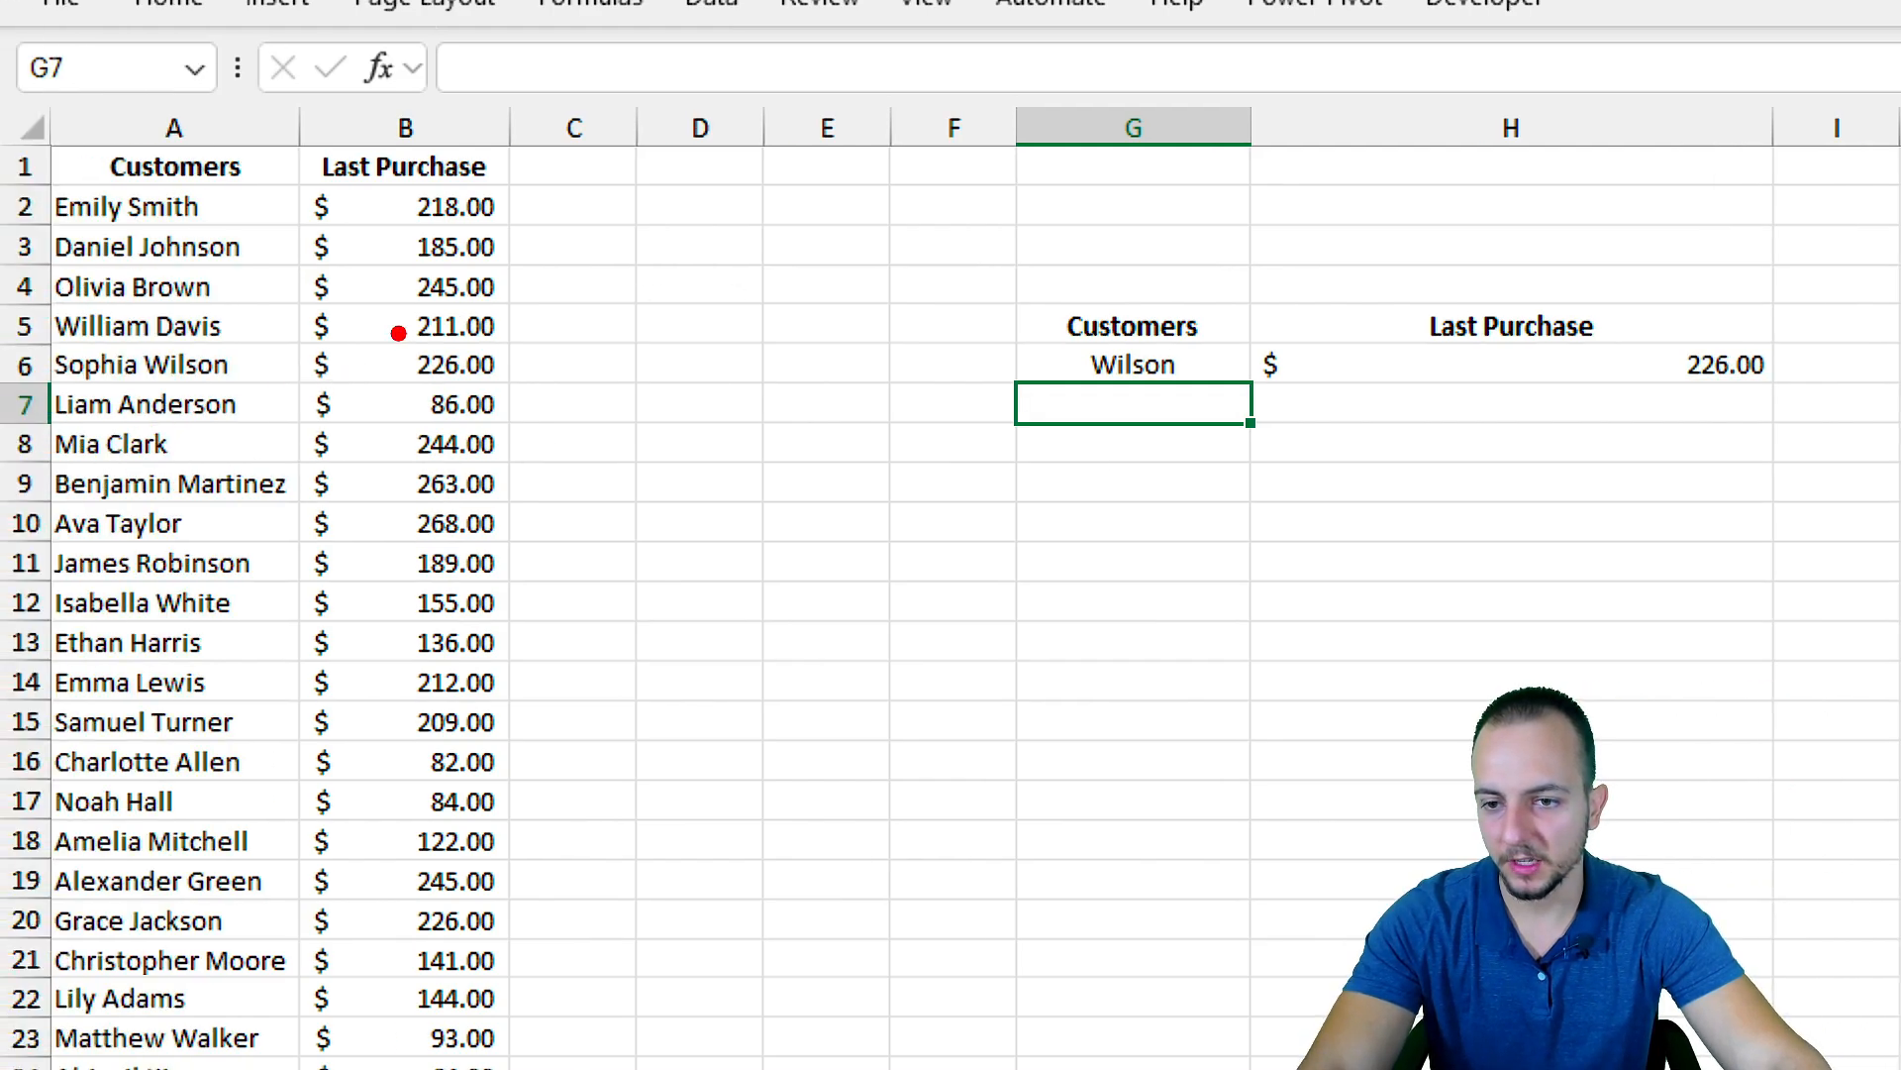
{"action": "left_click_drag", "start_coordinate": [156, 327], "coordinate": [461, 501]}
{"action": "key", "text": "Escape"}
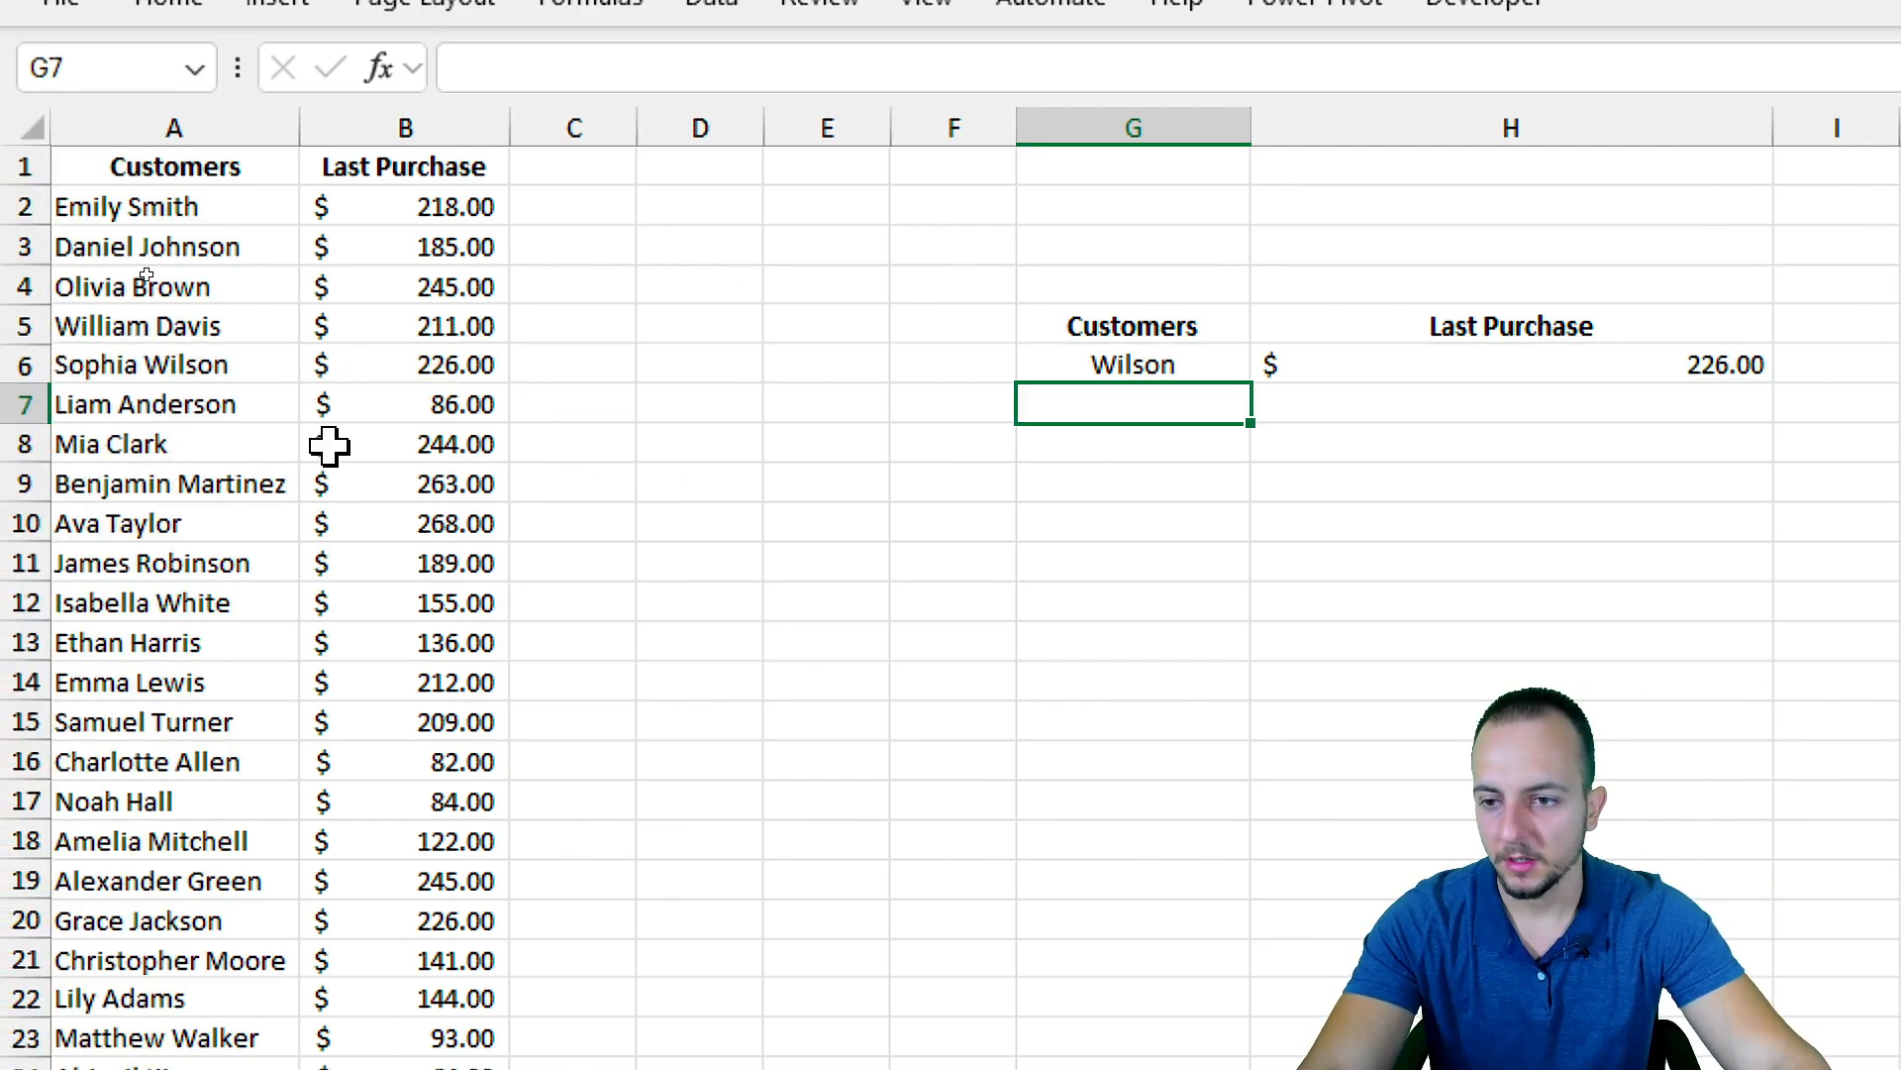
{"action": "left_click", "coordinate": [1121, 369]}
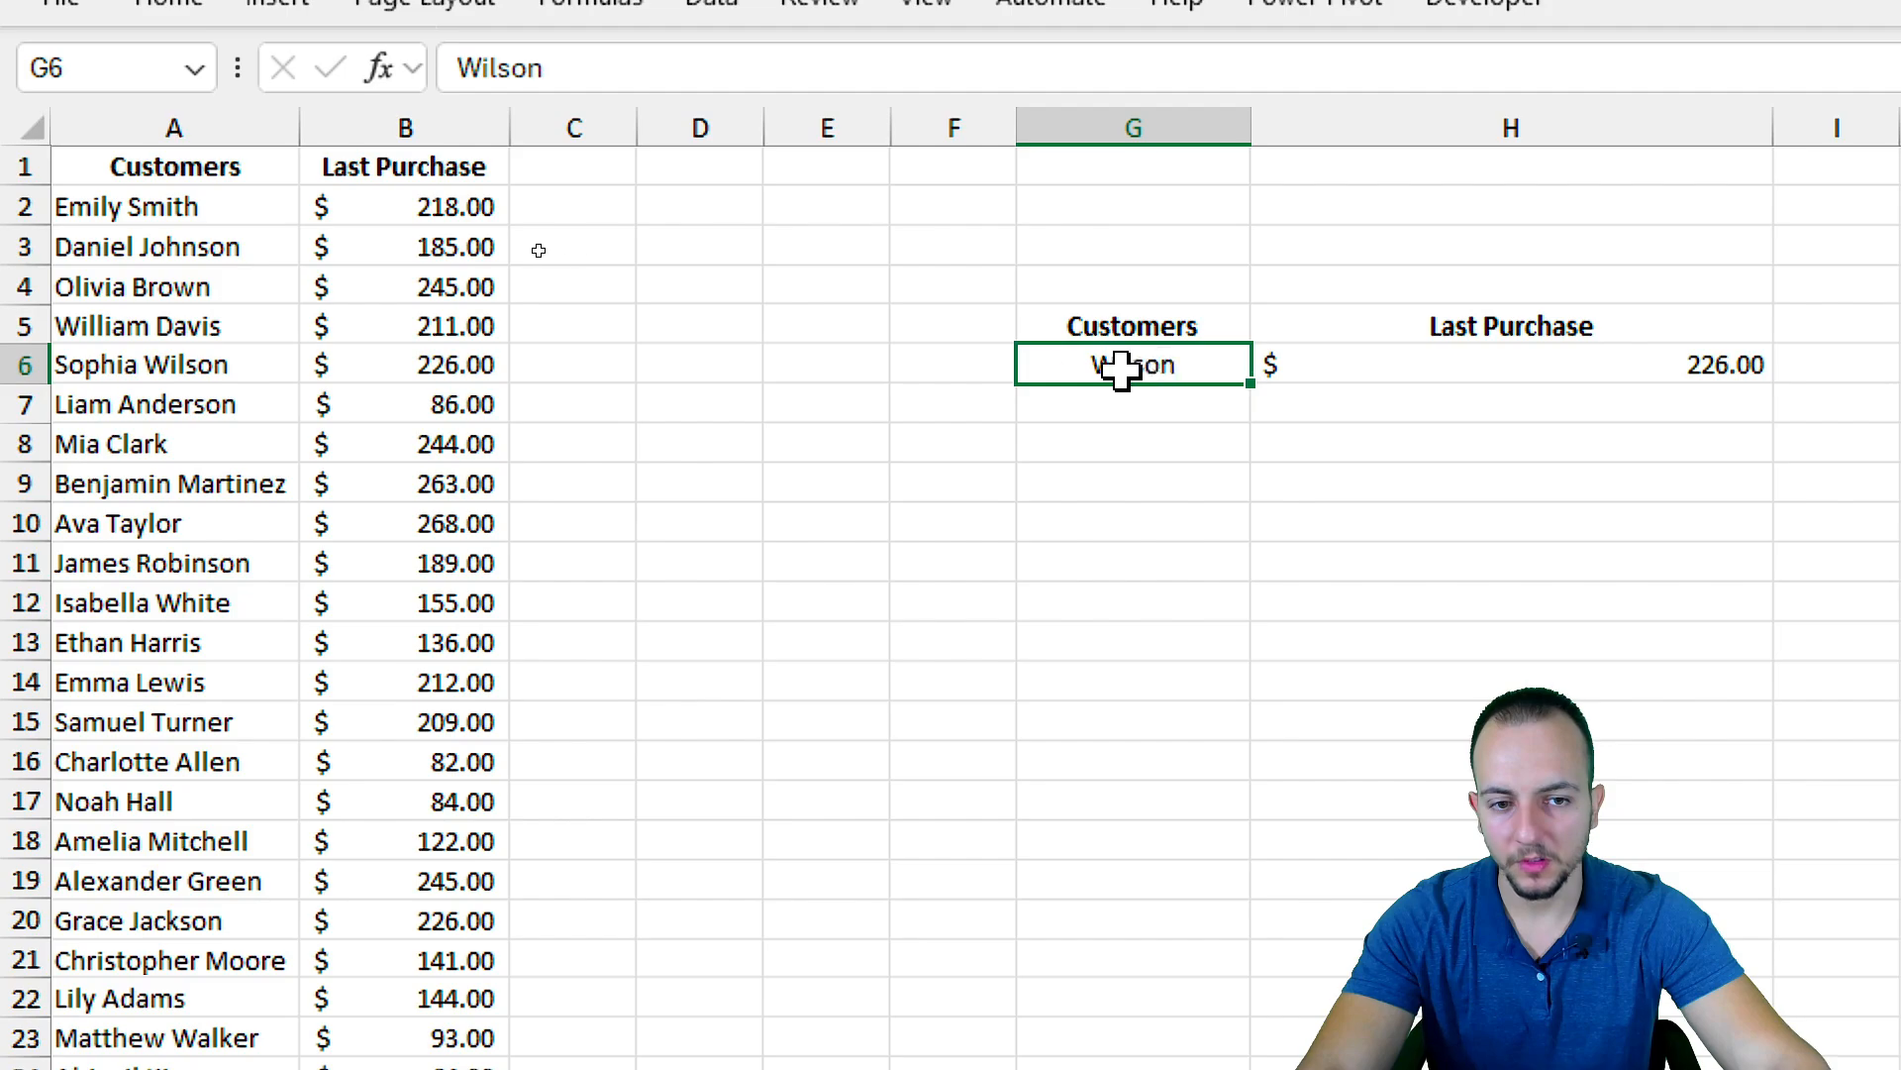
{"action": "left_click", "coordinate": [287, 368]}
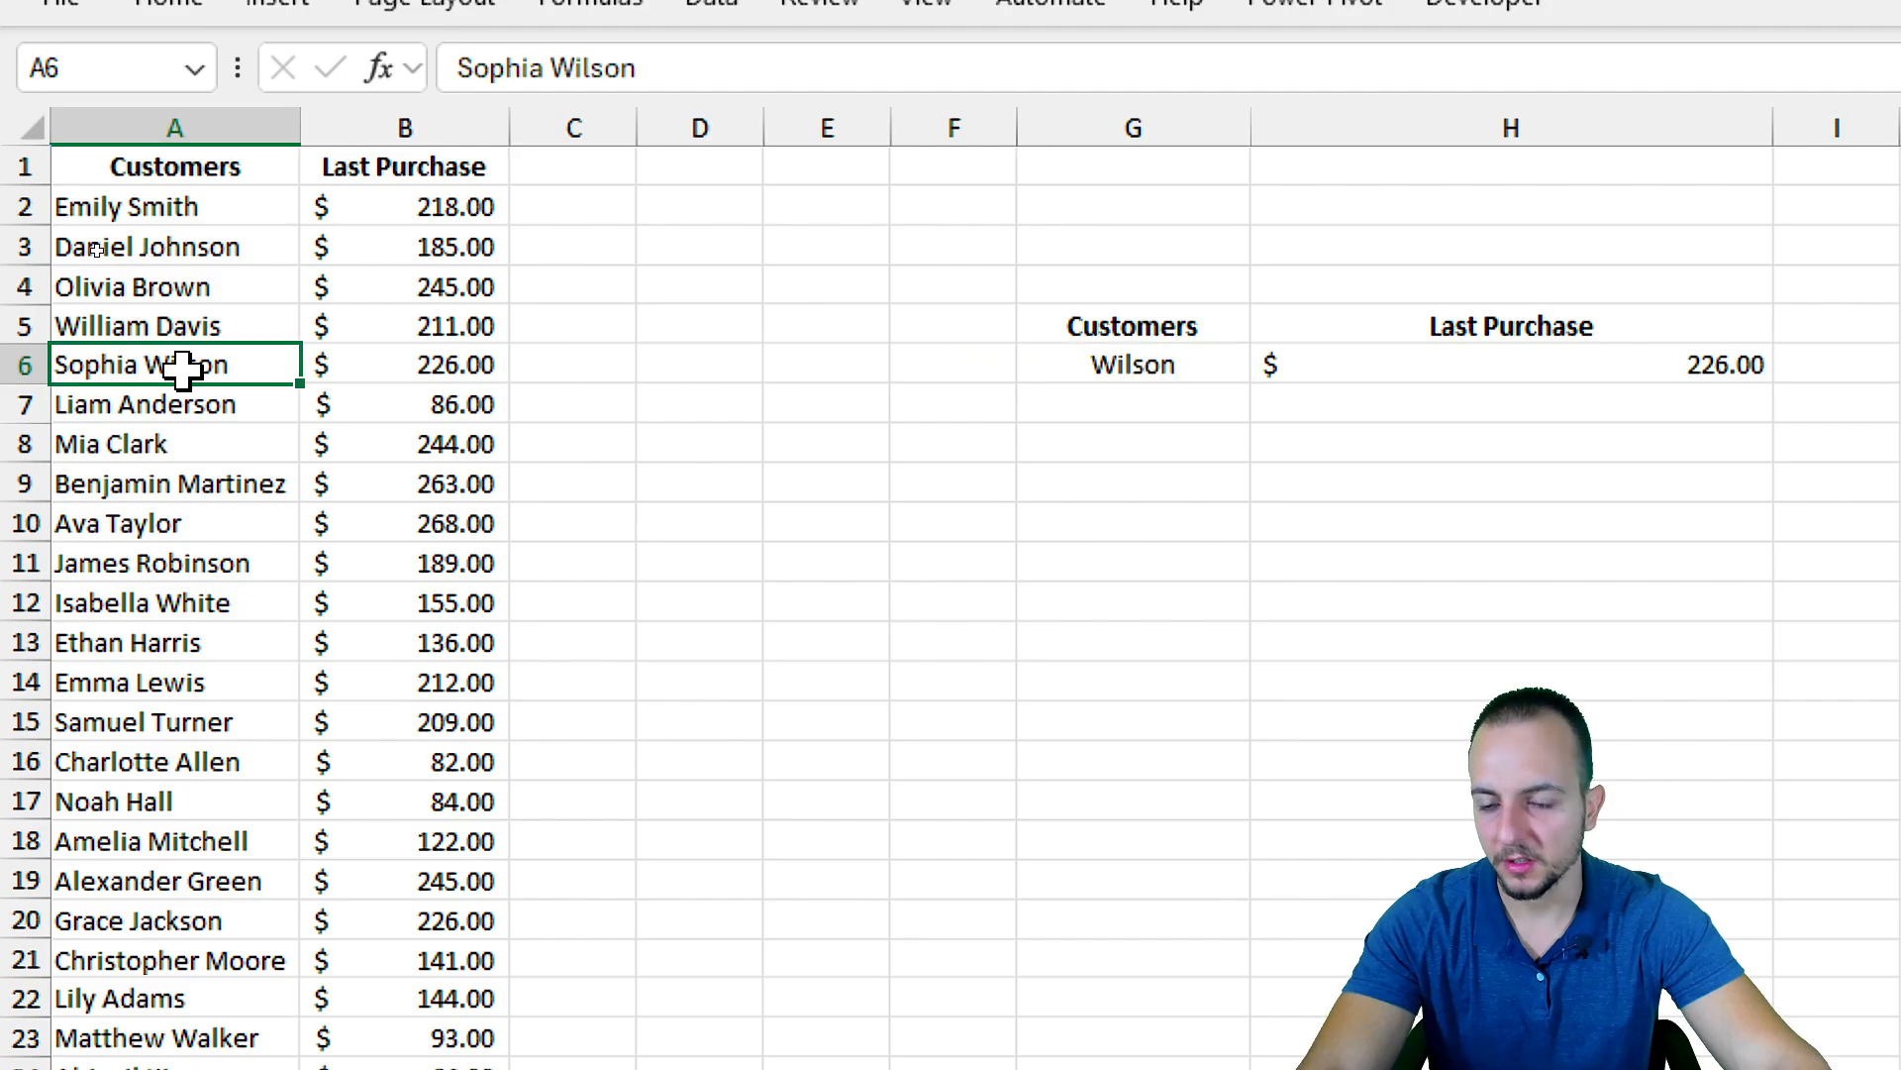
Append a second last name to the customer in A6 and check how the lookup in H6 responds
{"action": "double_click", "coordinate": [265, 366]}
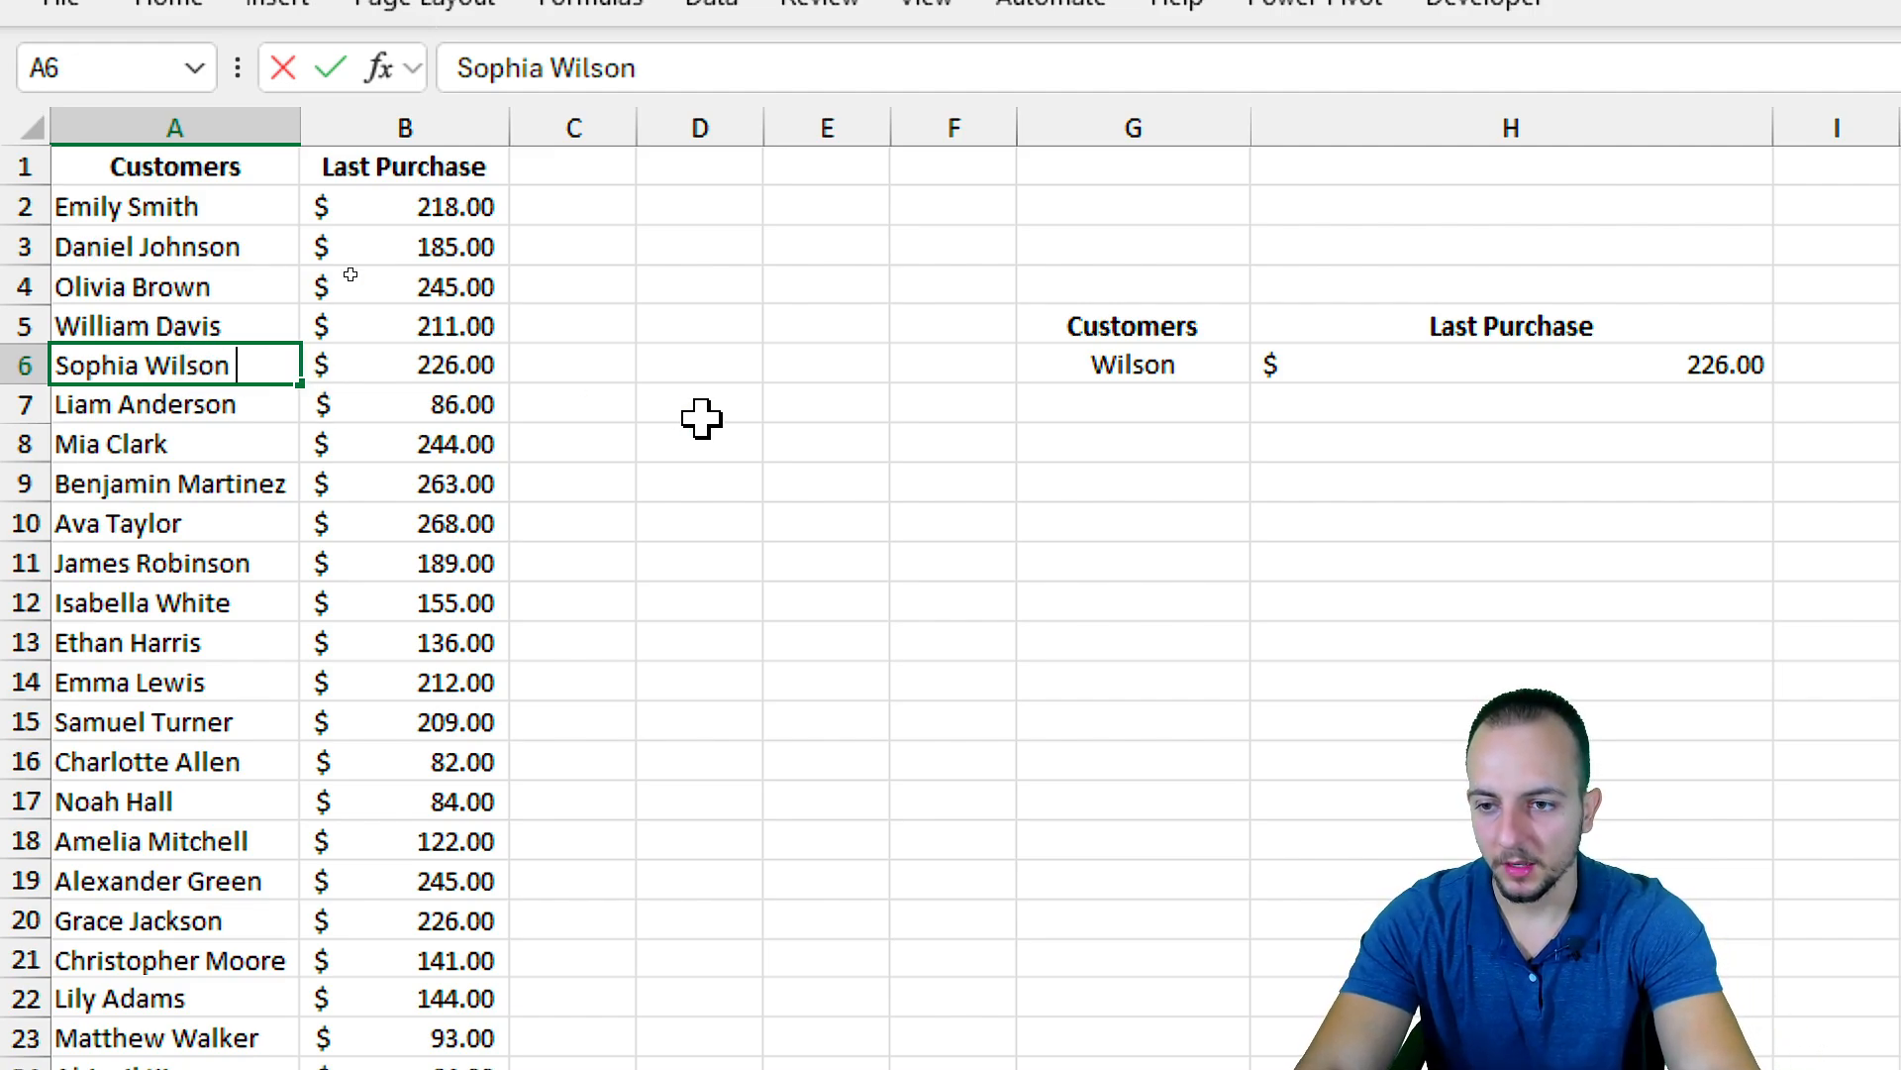
{"action": "type", "text": "Smith"}
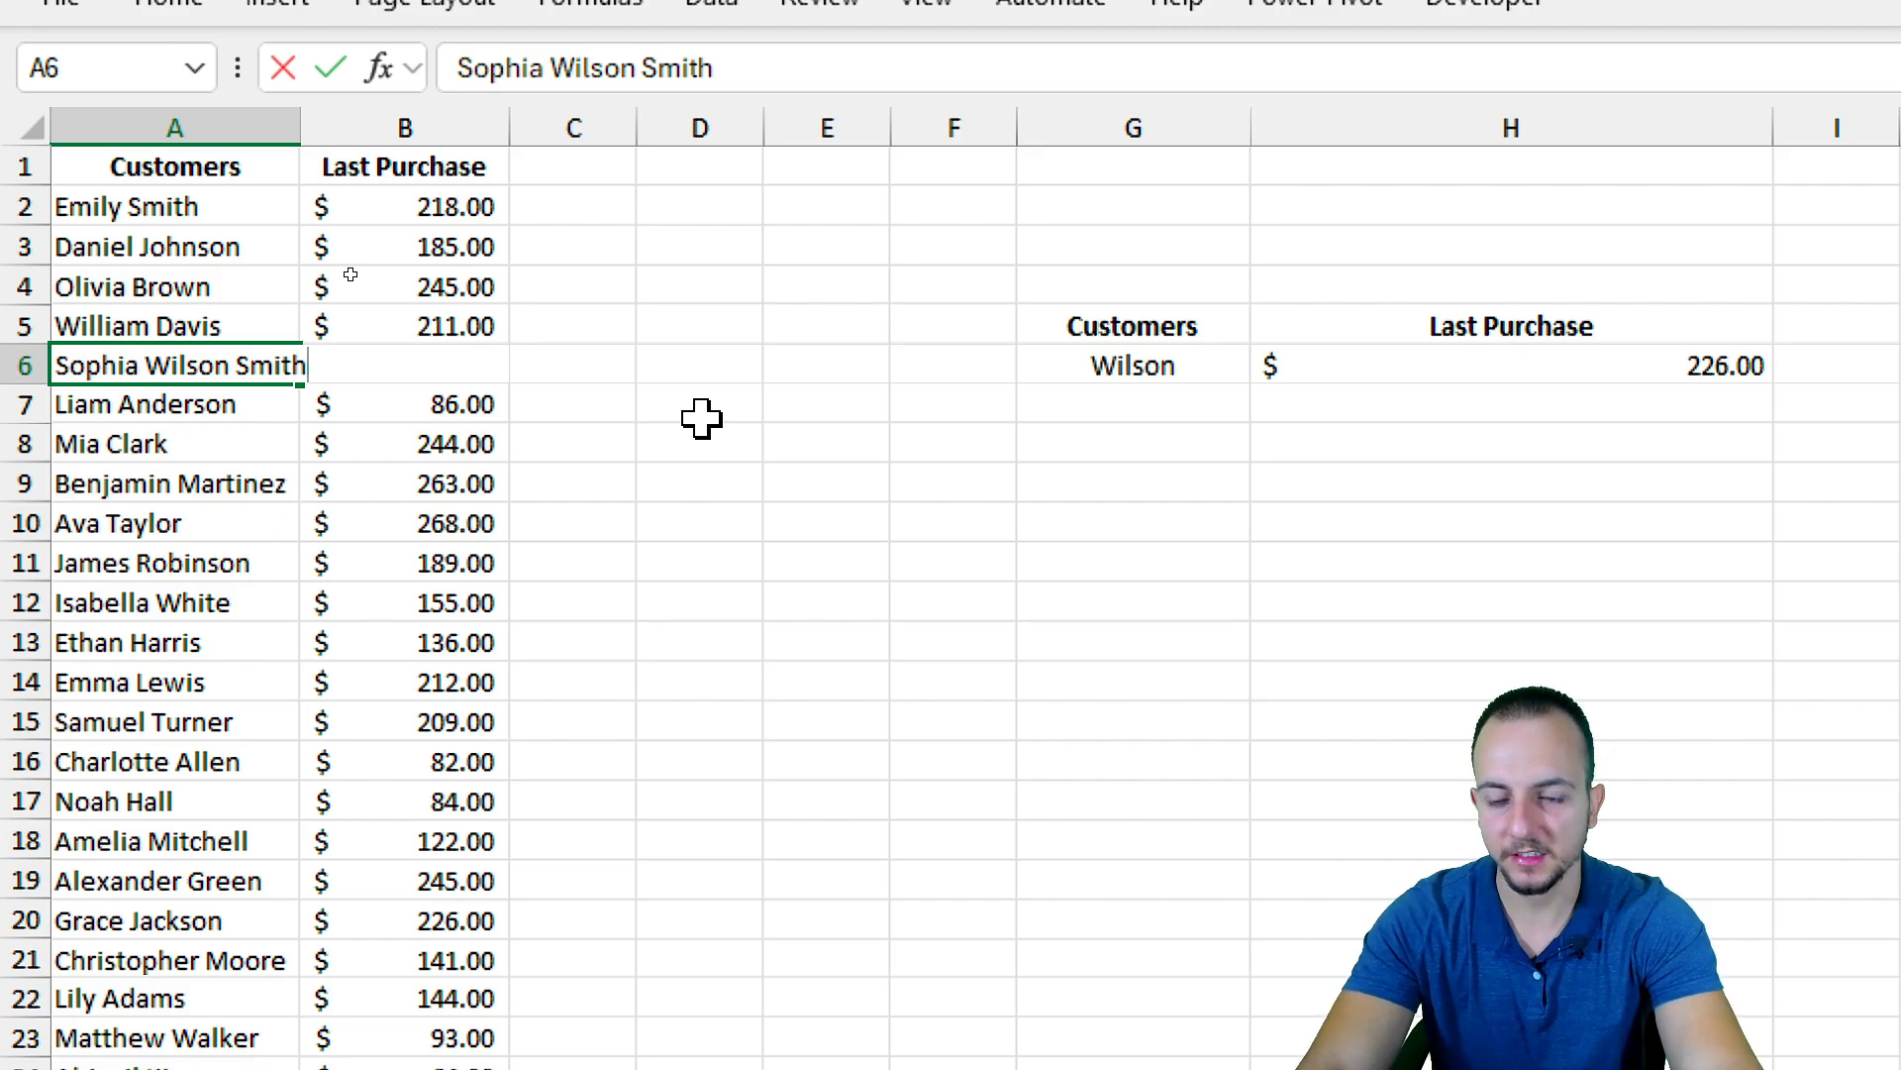
{"action": "key", "text": "Return"}
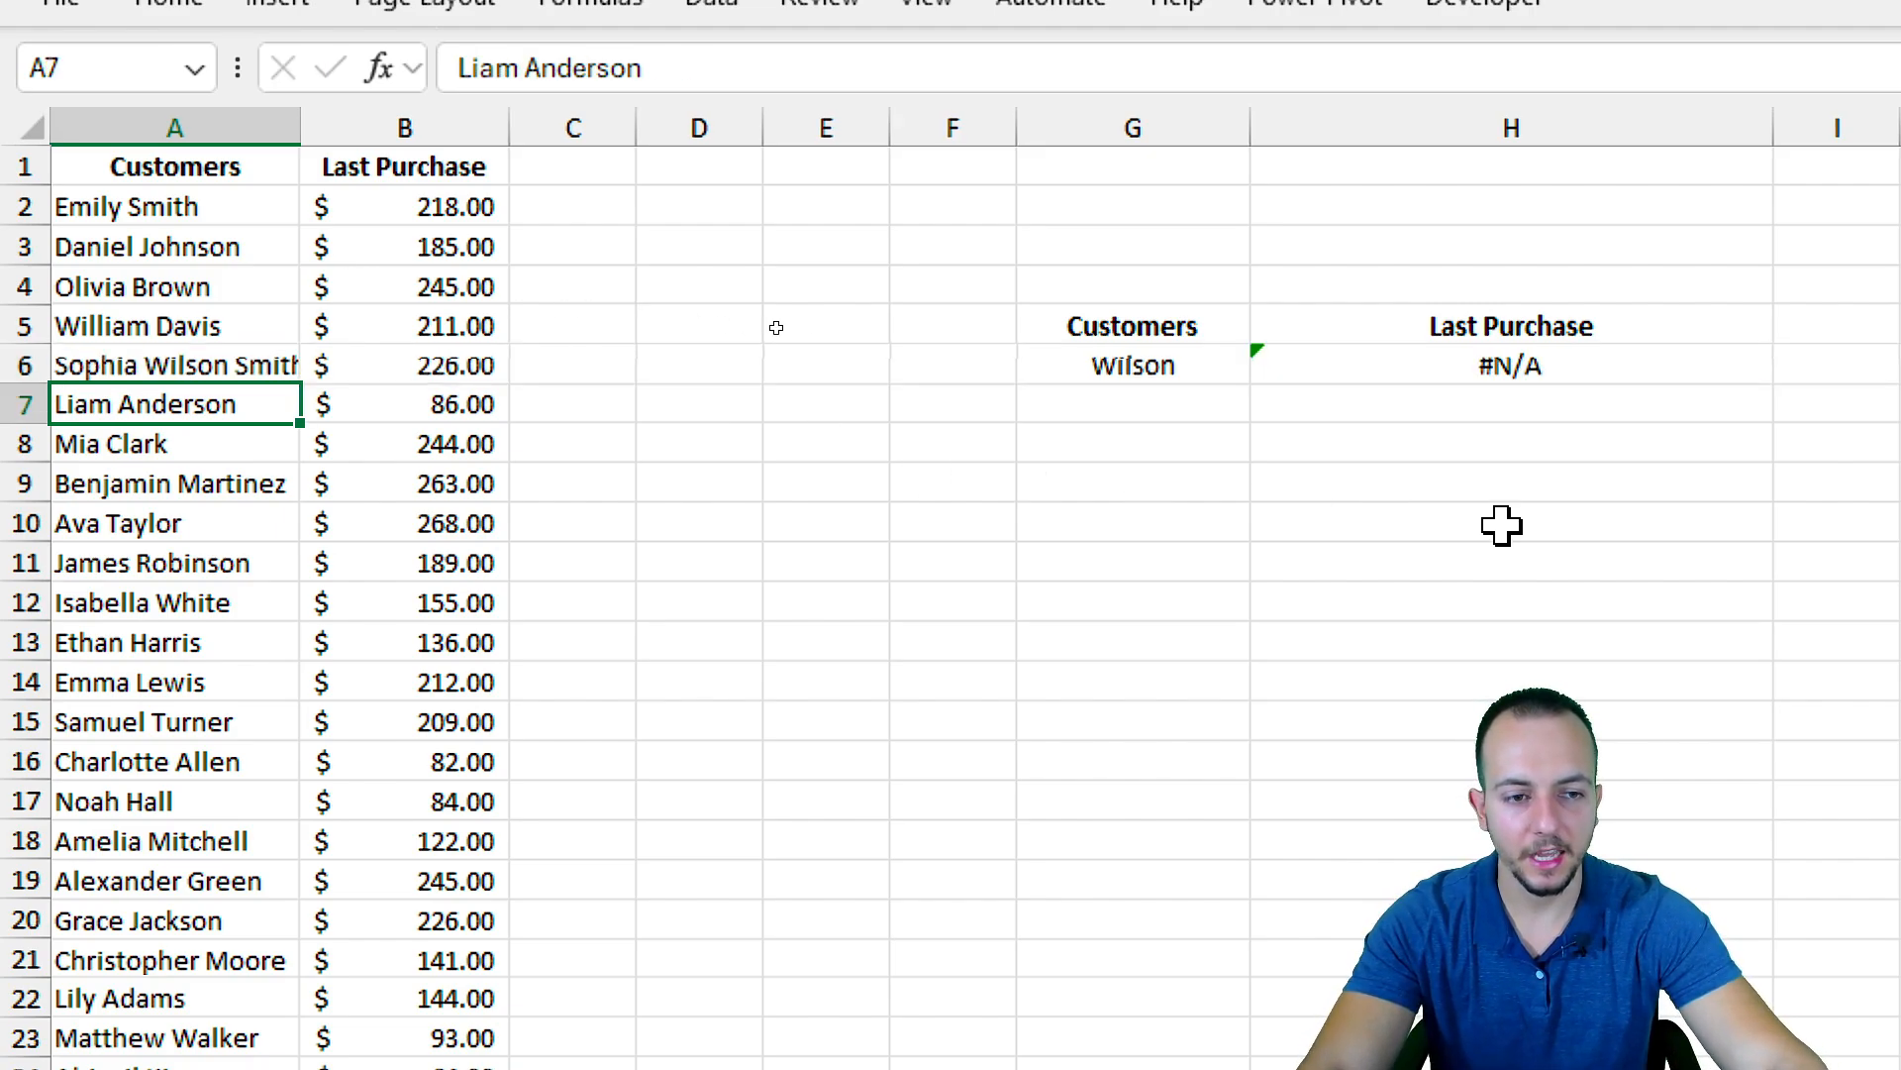
{"action": "key", "text": "ctrl+2"}
{"action": "left_click_drag", "start_coordinate": [1463, 339], "coordinate": [1594, 383]}
{"action": "left_click_drag", "start_coordinate": [1035, 411], "coordinate": [1070, 531]}
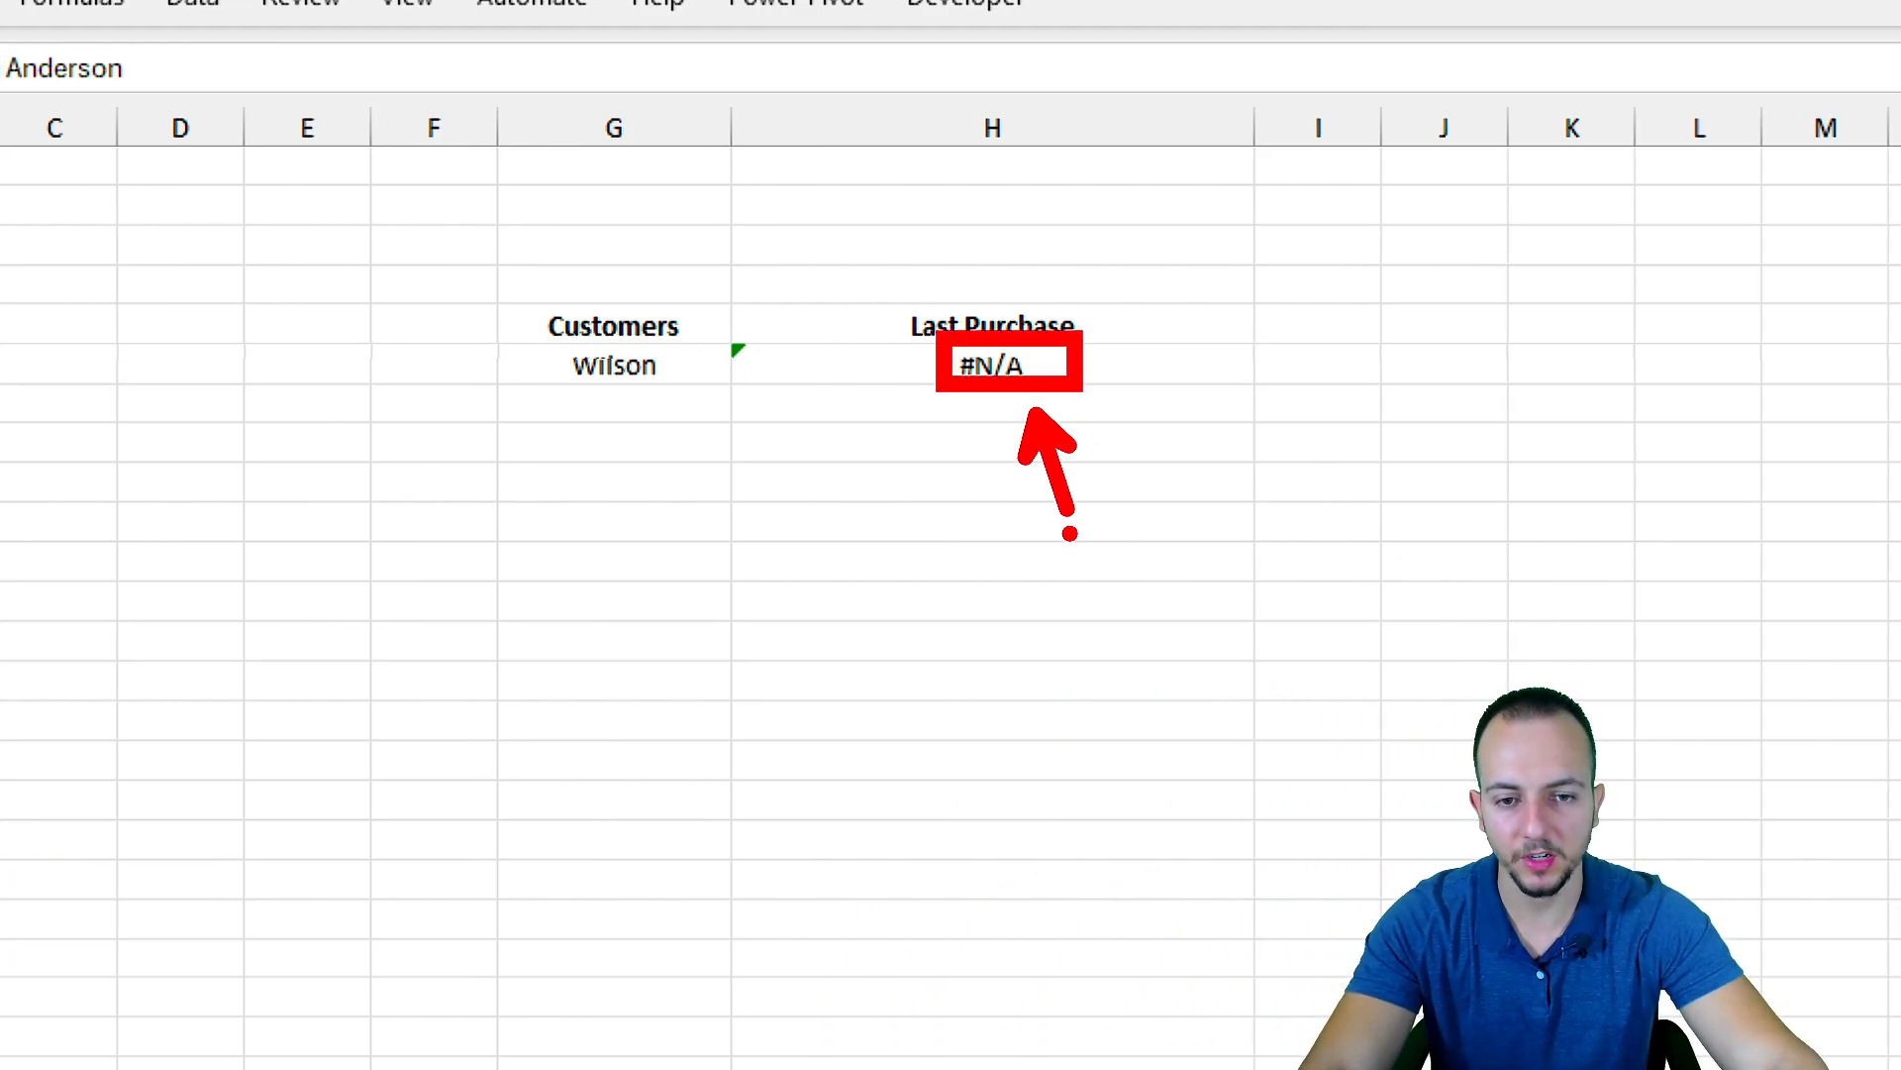
{"action": "key", "text": "Escape"}
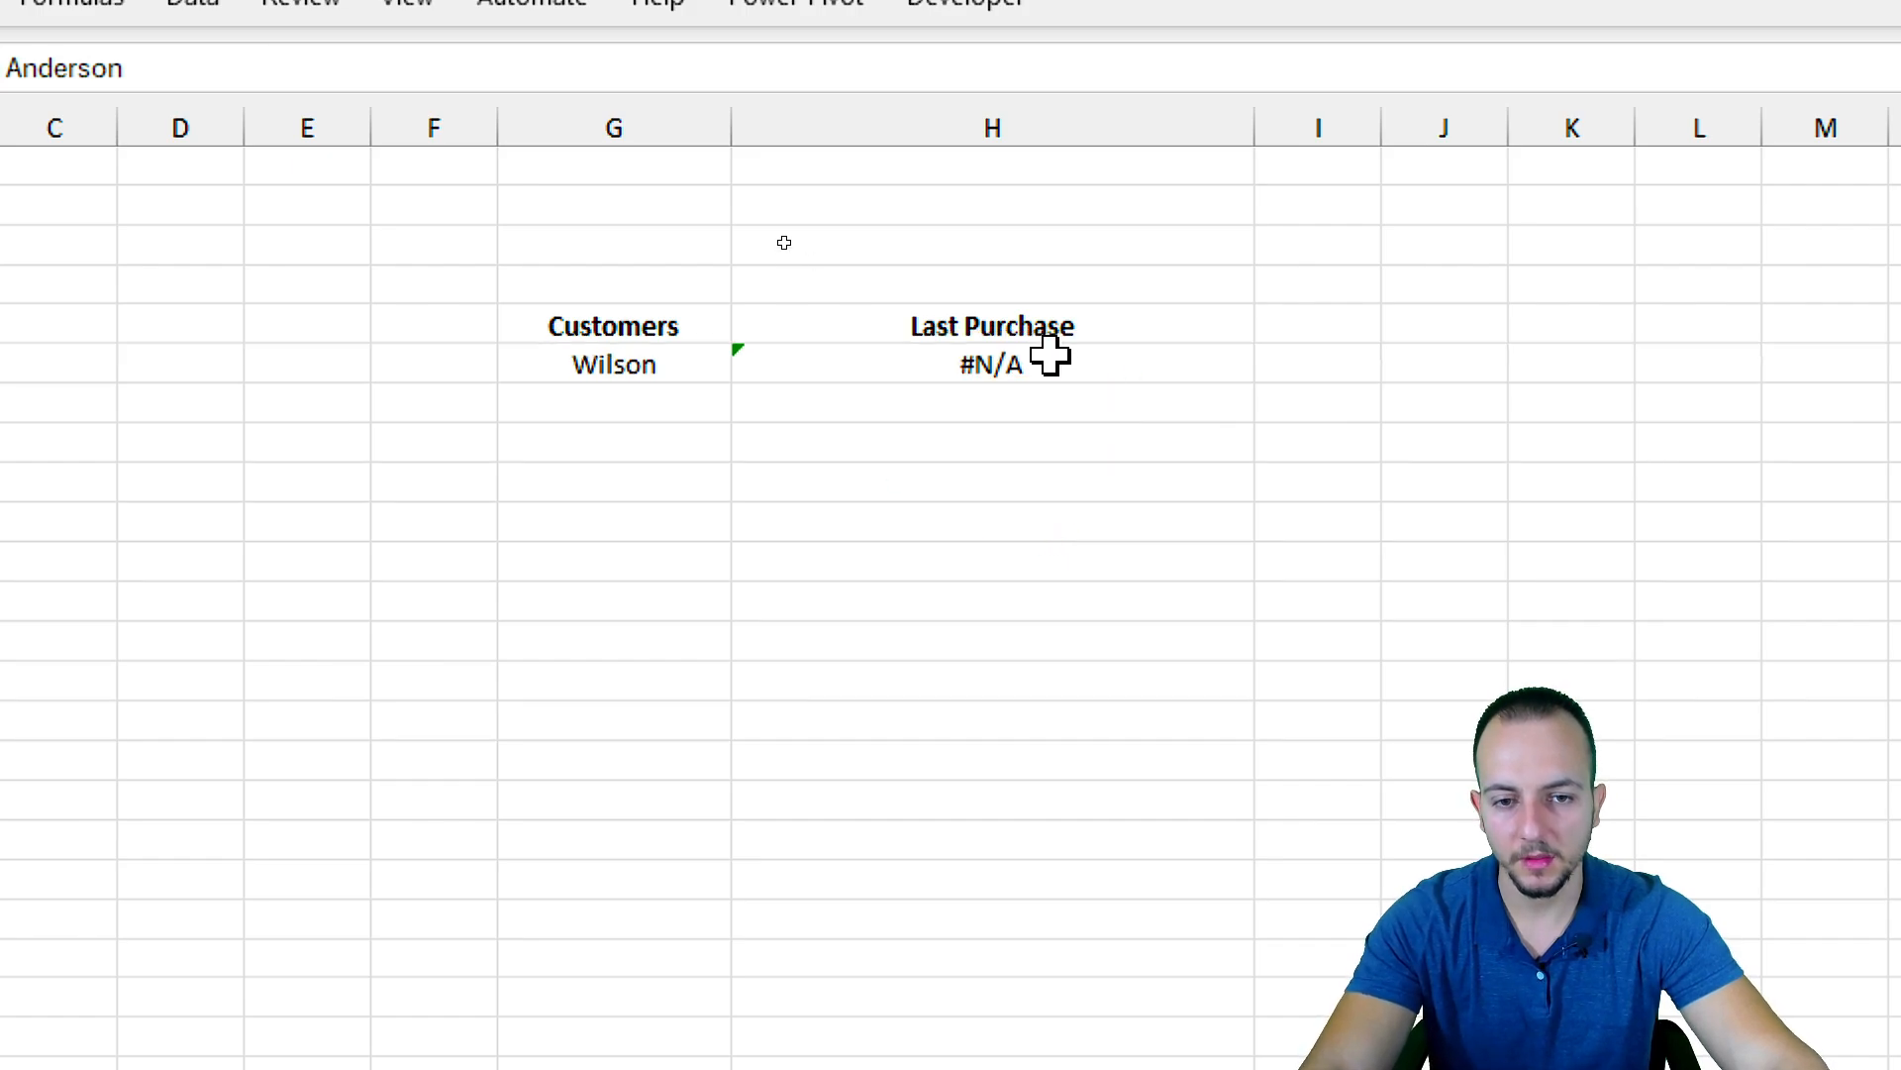
Open the H6 formula for editing and examine where the asterisk wildcard stands relative to the lookup value in G6
{"action": "left_click", "coordinate": [1001, 357]}
{"action": "double_click", "coordinate": [1008, 363]}
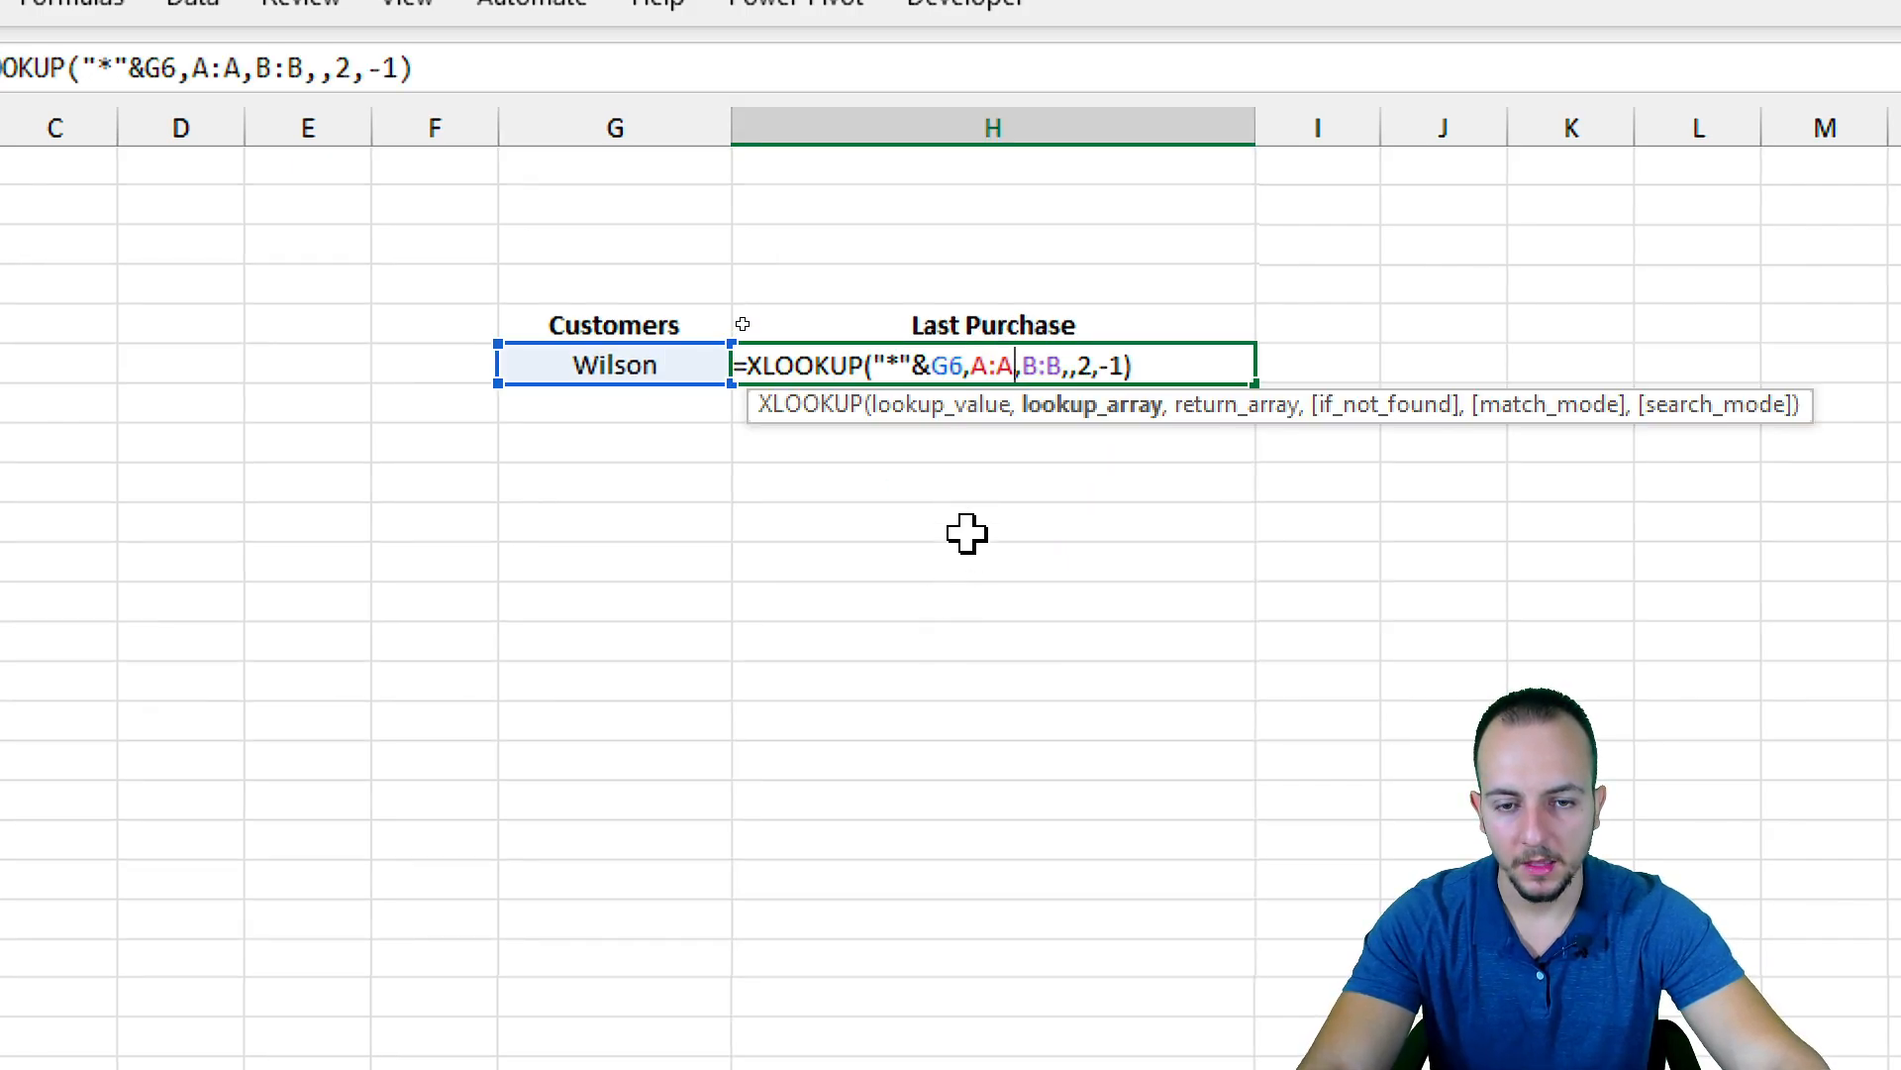
{"action": "key", "text": "ctrl+2"}
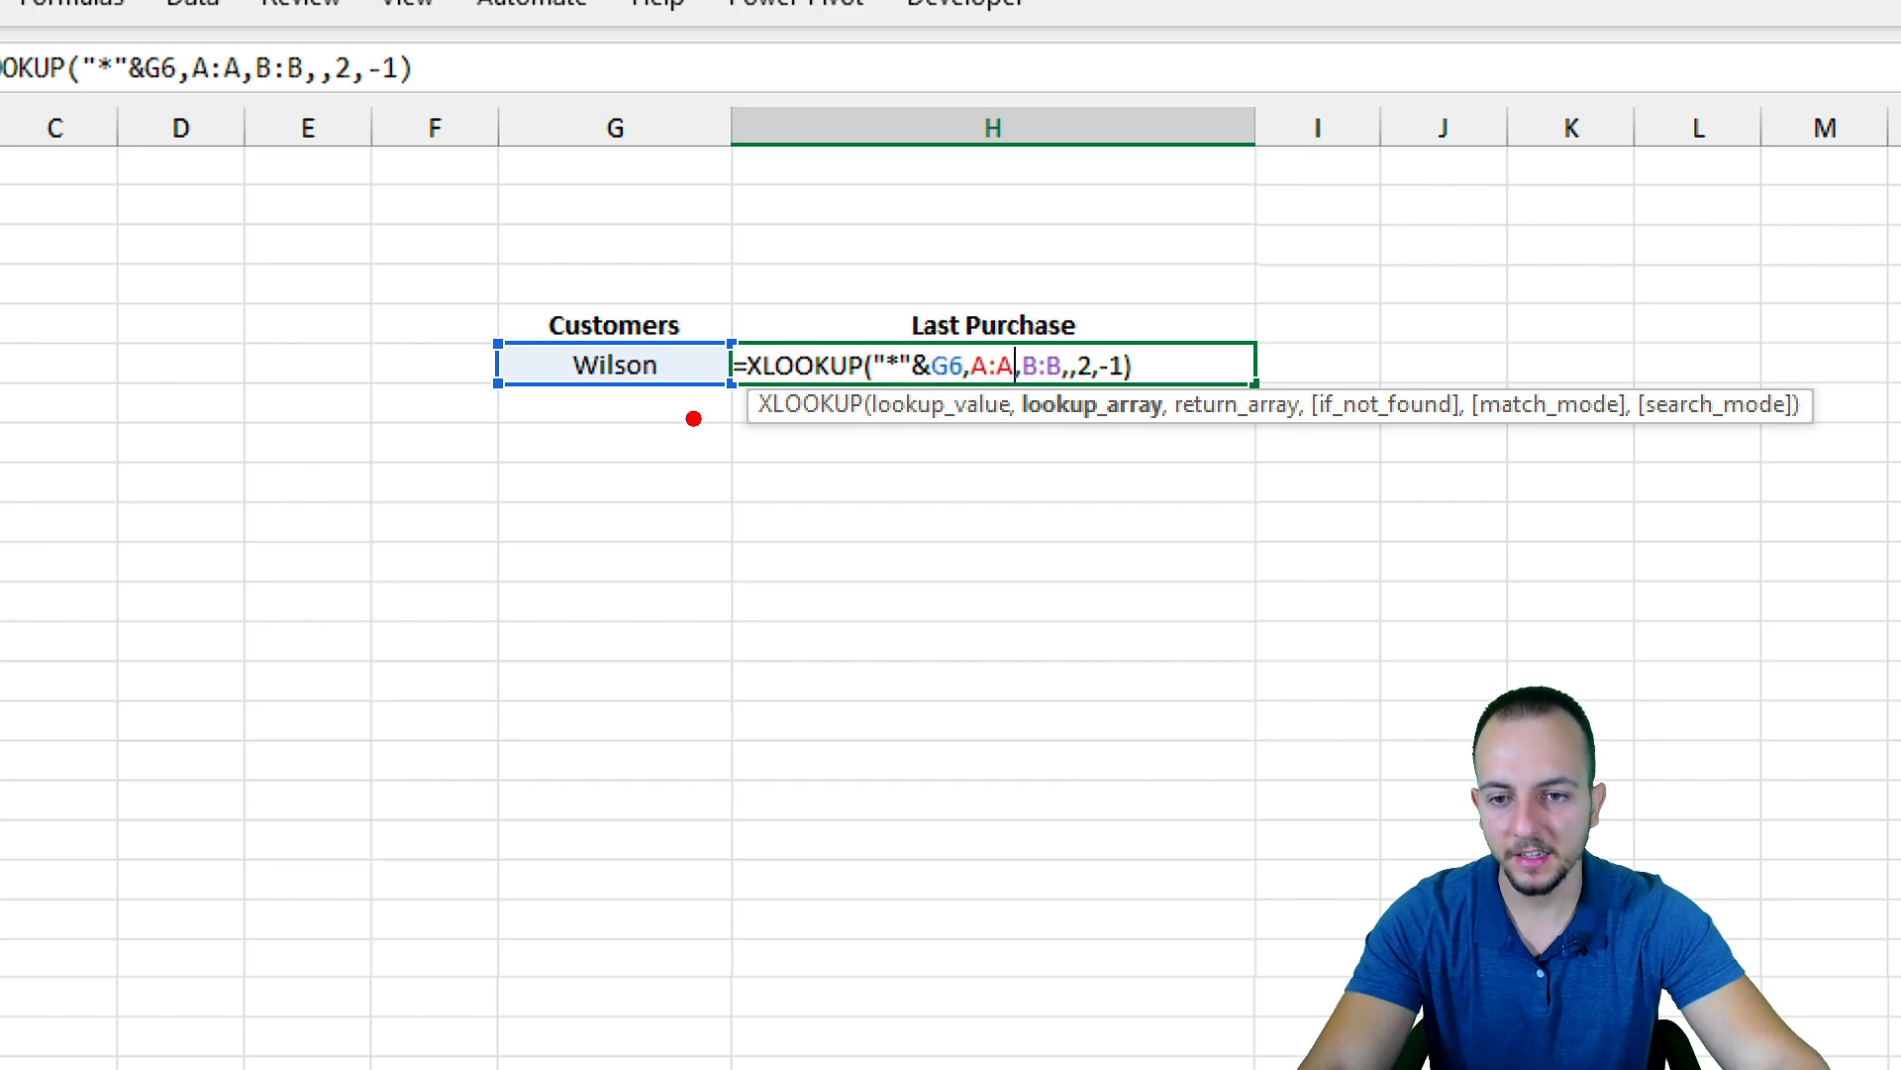
{"action": "left_click_drag", "start_coordinate": [673, 366], "coordinate": [742, 313]}
{"action": "mouse_move", "coordinate": [690, 305]}
{"action": "left_mouse_down"}
{"action": "mouse_move", "coordinate": [717, 394]}
{"action": "mouse_move", "coordinate": [695, 407]}
{"action": "mouse_move", "coordinate": [739, 366]}
{"action": "left_mouse_up"}
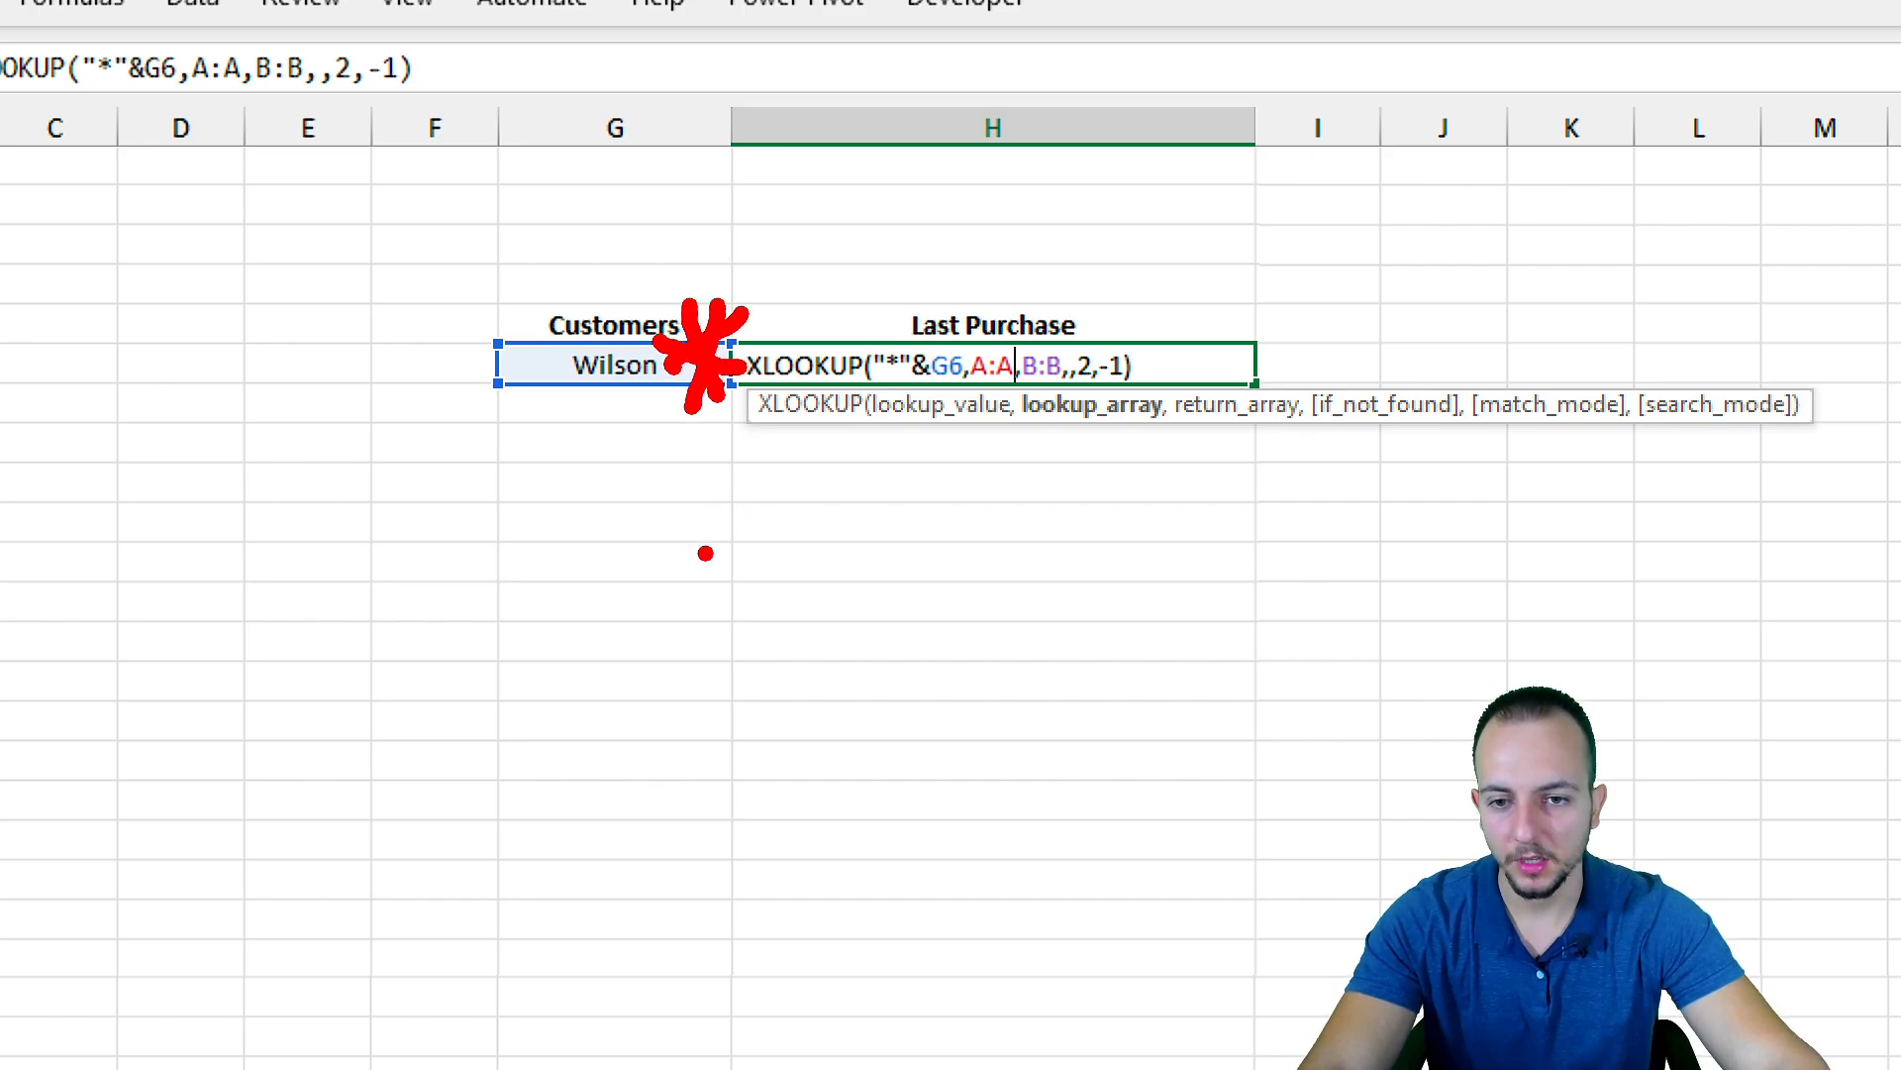
{"action": "key", "text": "ctrl+z"}
{"action": "key", "text": "ctrl+z"}
{"action": "key", "text": "ctrl+z"}
{"action": "key", "text": "ctrl+z"}
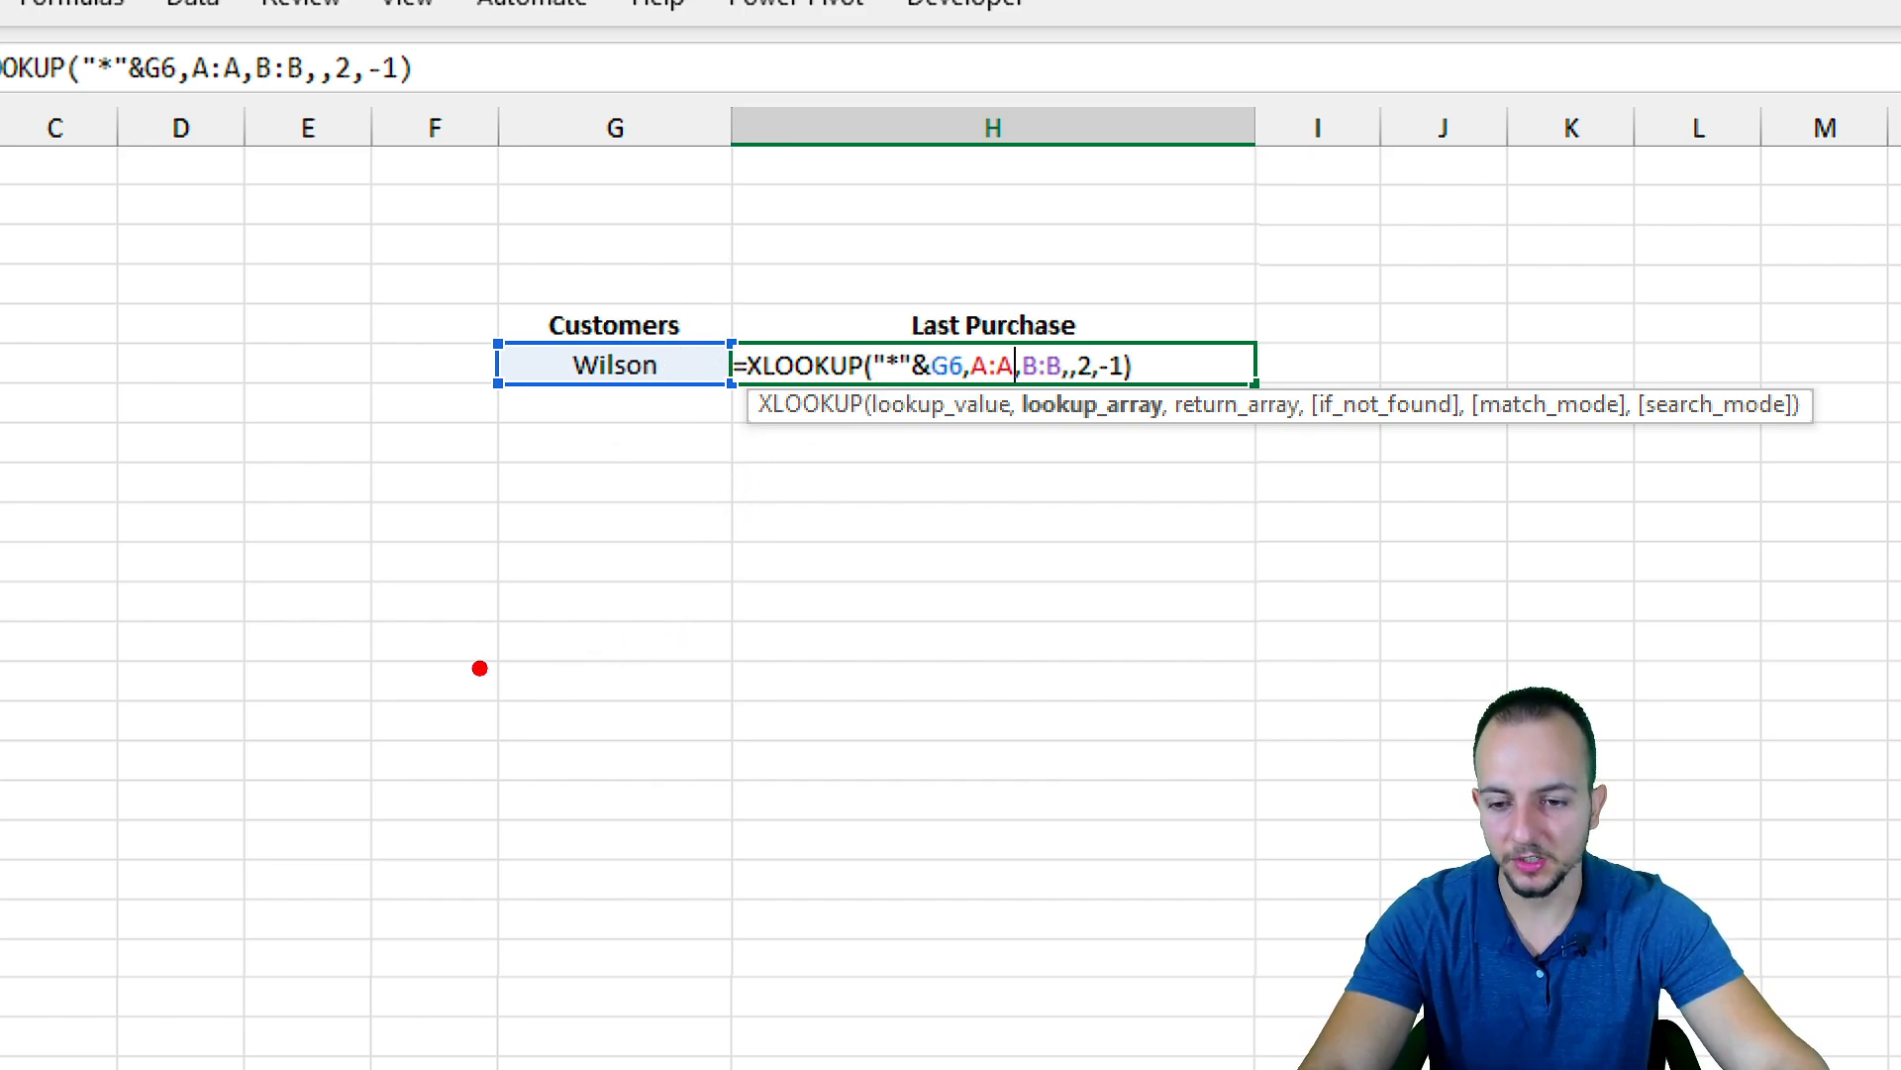
{"action": "mouse_move", "coordinate": [481, 690]}
{"action": "left_mouse_down"}
{"action": "mouse_move", "coordinate": [688, 820]}
{"action": "mouse_move", "coordinate": [751, 821]}
{"action": "left_mouse_up"}
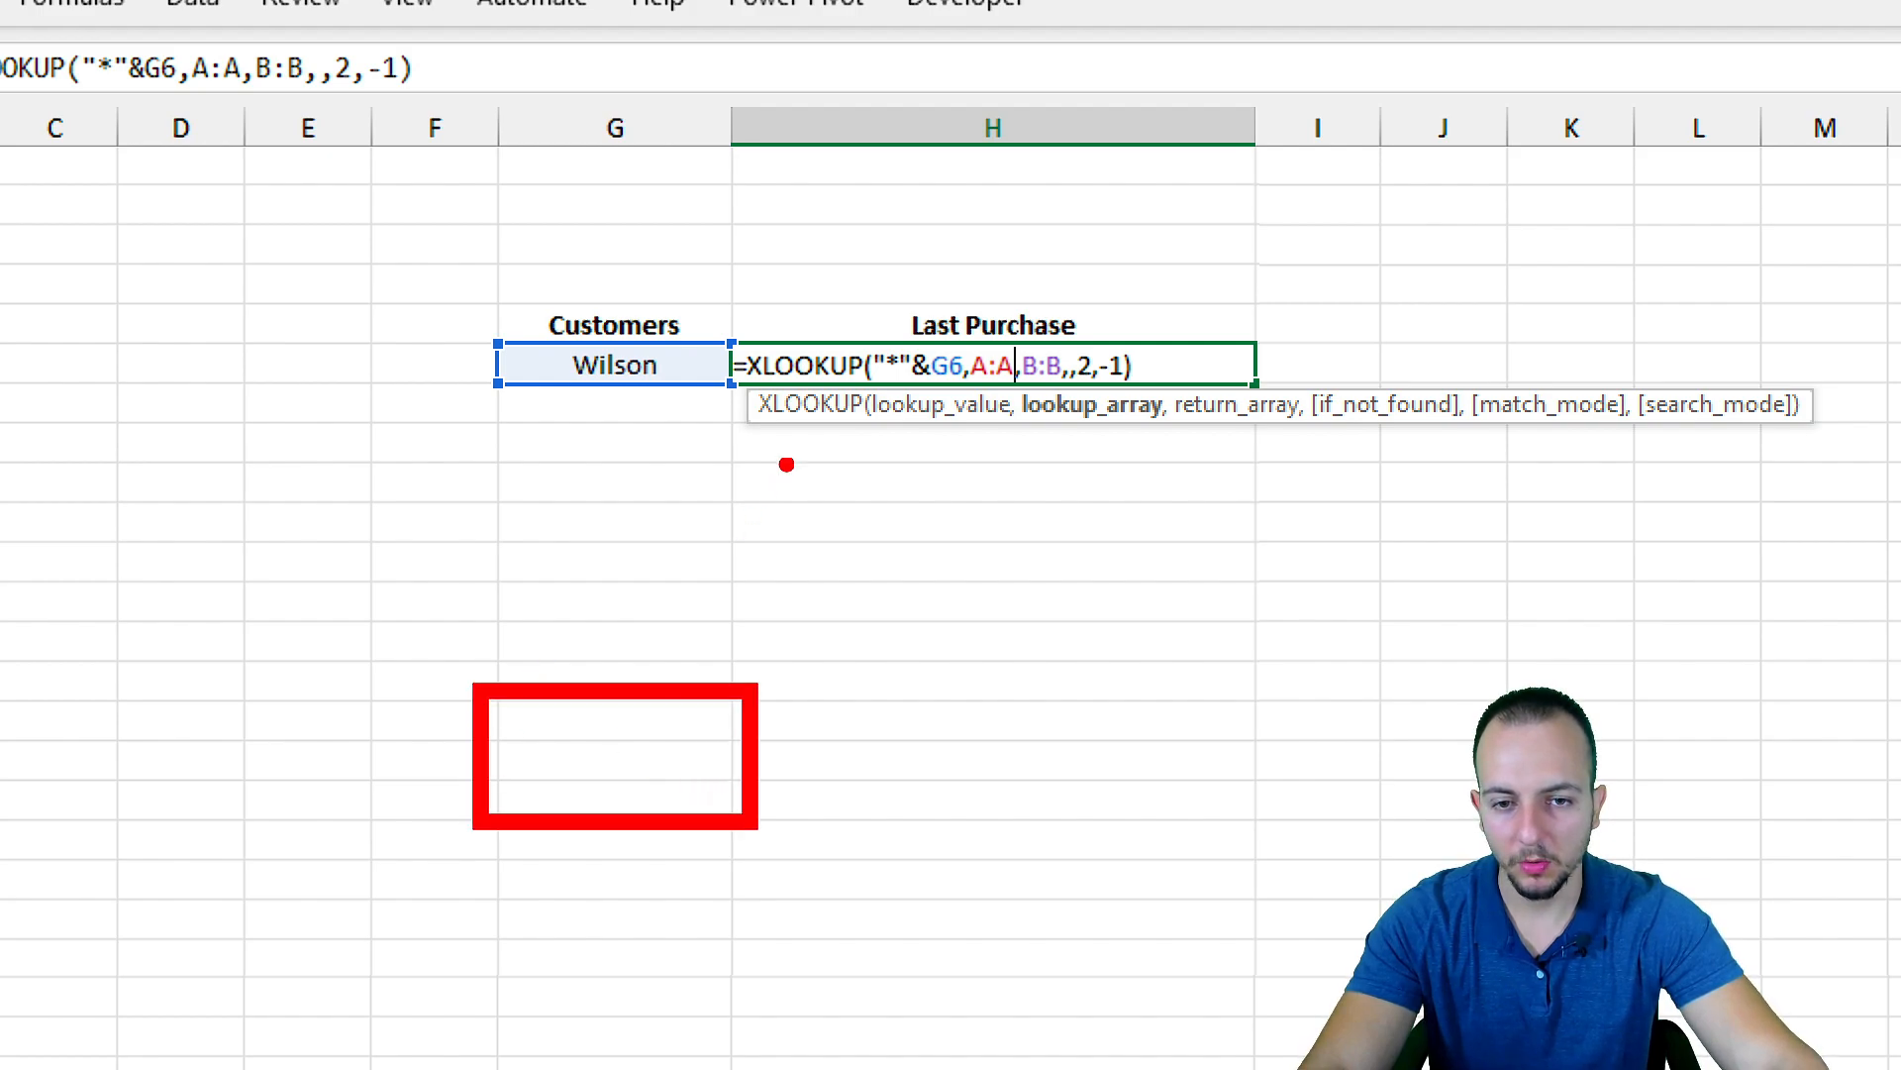
{"action": "left_click_drag", "start_coordinate": [345, 678], "coordinate": [466, 566]}
{"action": "left_click_drag", "start_coordinate": [353, 579], "coordinate": [400, 705]}
{"action": "left_click_drag", "start_coordinate": [426, 546], "coordinate": [373, 721]}
{"action": "mouse_move", "coordinate": [322, 606]}
{"action": "left_mouse_down"}
{"action": "mouse_move", "coordinate": [359, 639]}
{"action": "mouse_move", "coordinate": [445, 654]}
{"action": "left_mouse_up"}
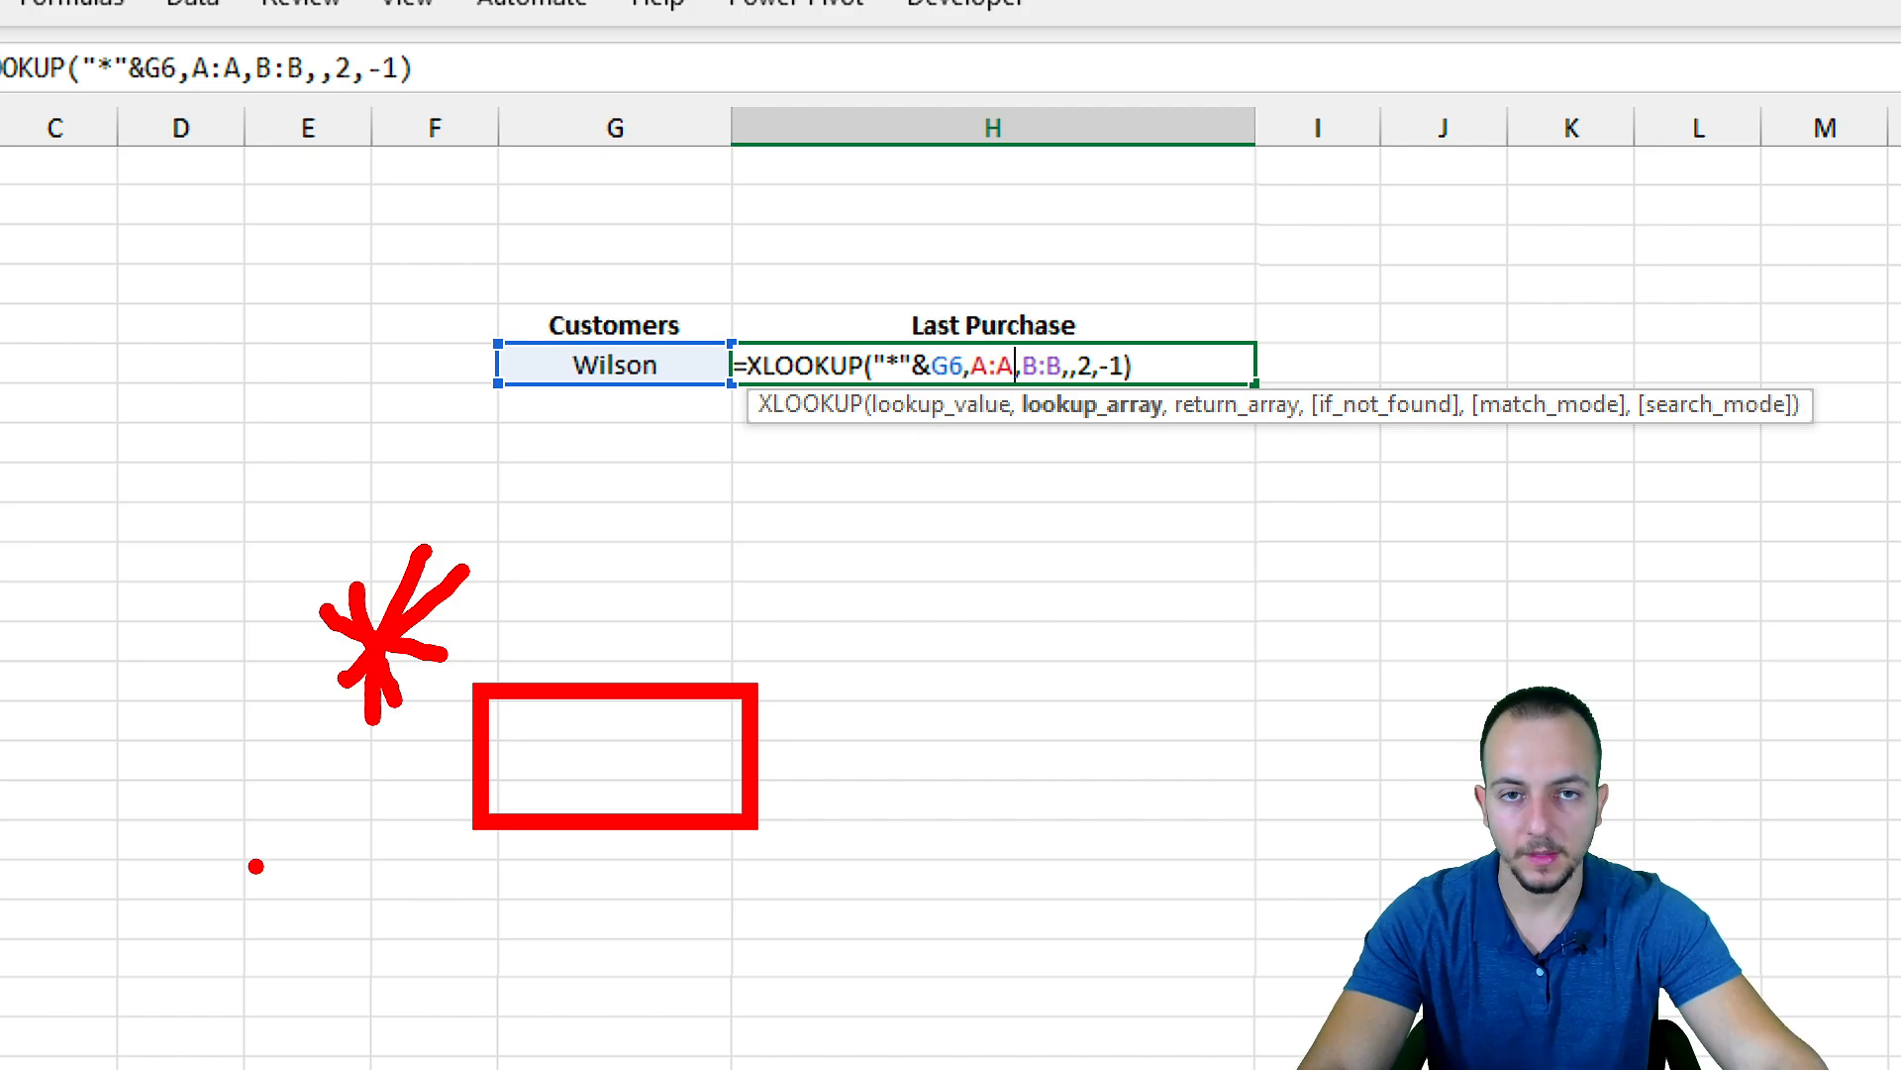
{"action": "left_click_drag", "start_coordinate": [248, 864], "coordinate": [469, 865]}
{"action": "left_click_drag", "start_coordinate": [241, 943], "coordinate": [478, 943]}
{"action": "key", "text": "ctrl+z"}
{"action": "key", "text": "ctrl+z"}
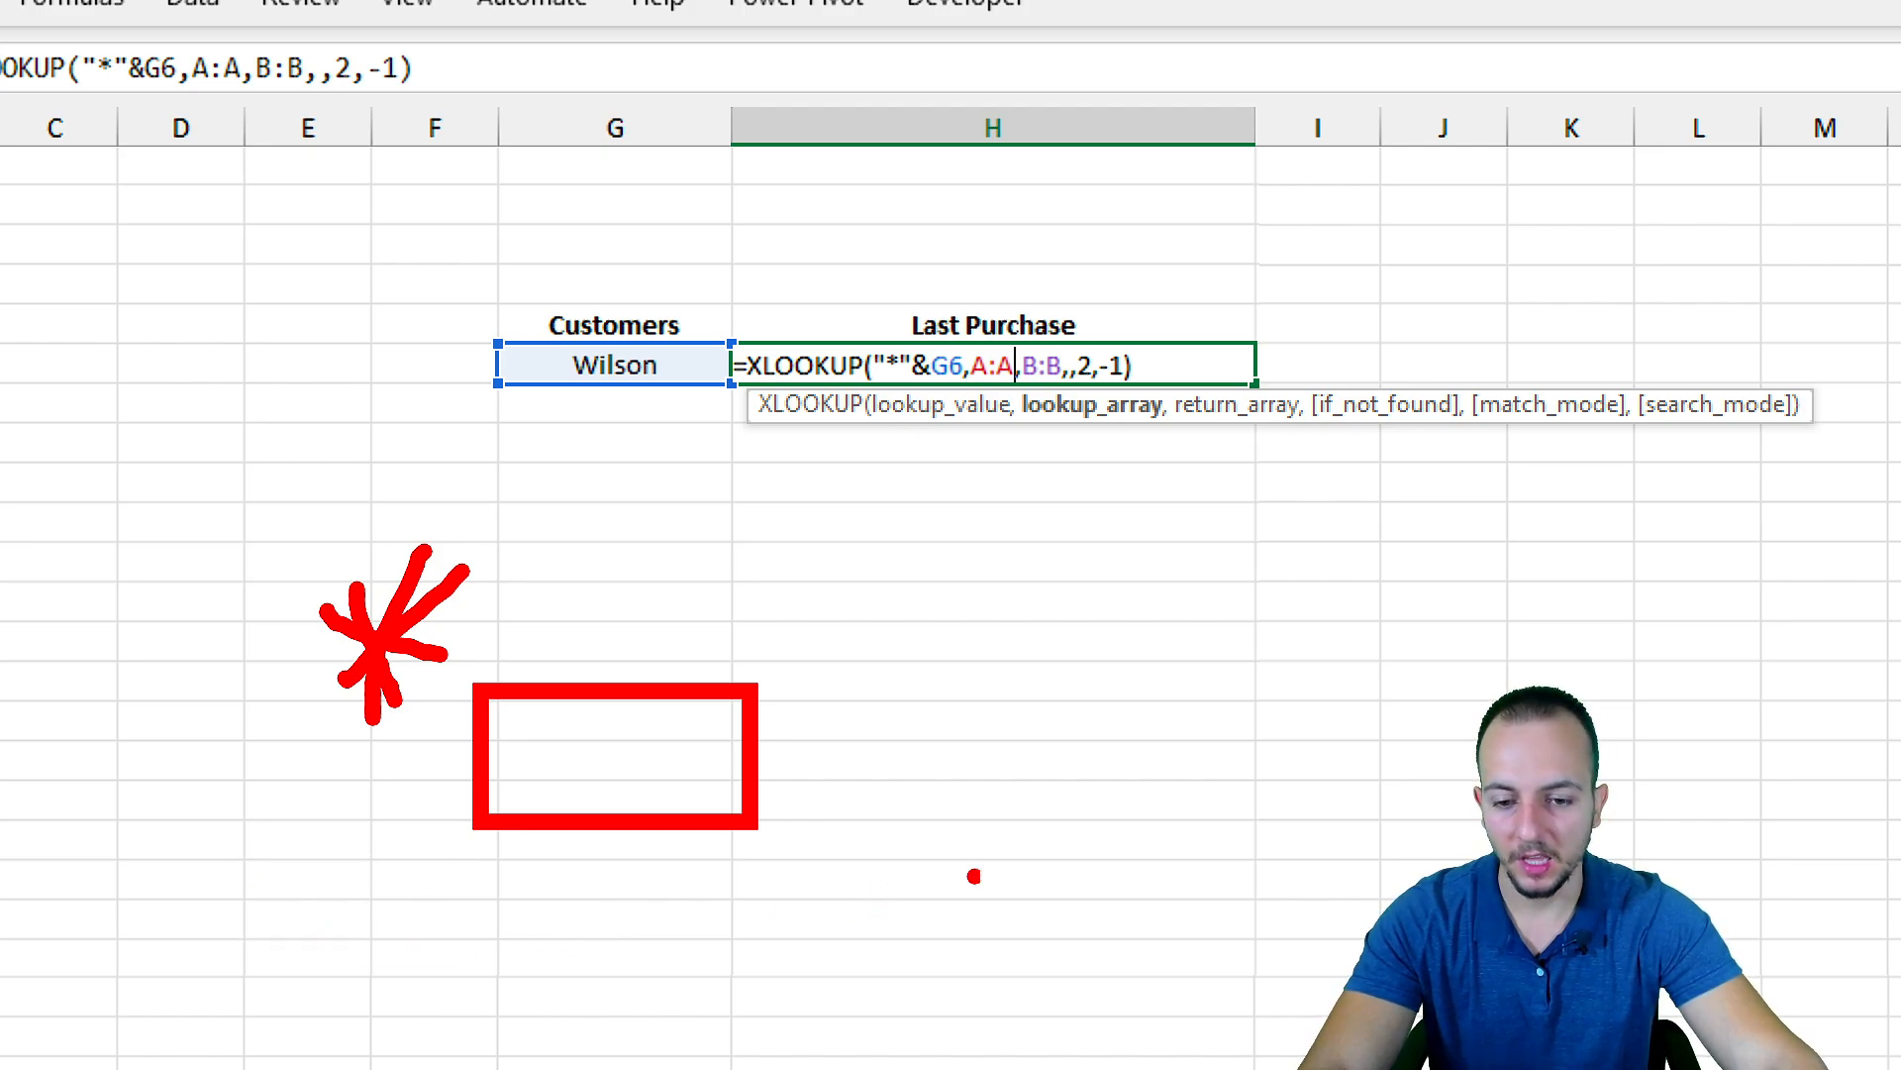
{"action": "left_click_drag", "start_coordinate": [973, 875], "coordinate": [729, 875]}
{"action": "left_click_drag", "start_coordinate": [970, 959], "coordinate": [764, 986]}
{"action": "key", "text": "ctrl+z"}
{"action": "key", "text": "ctrl+z"}
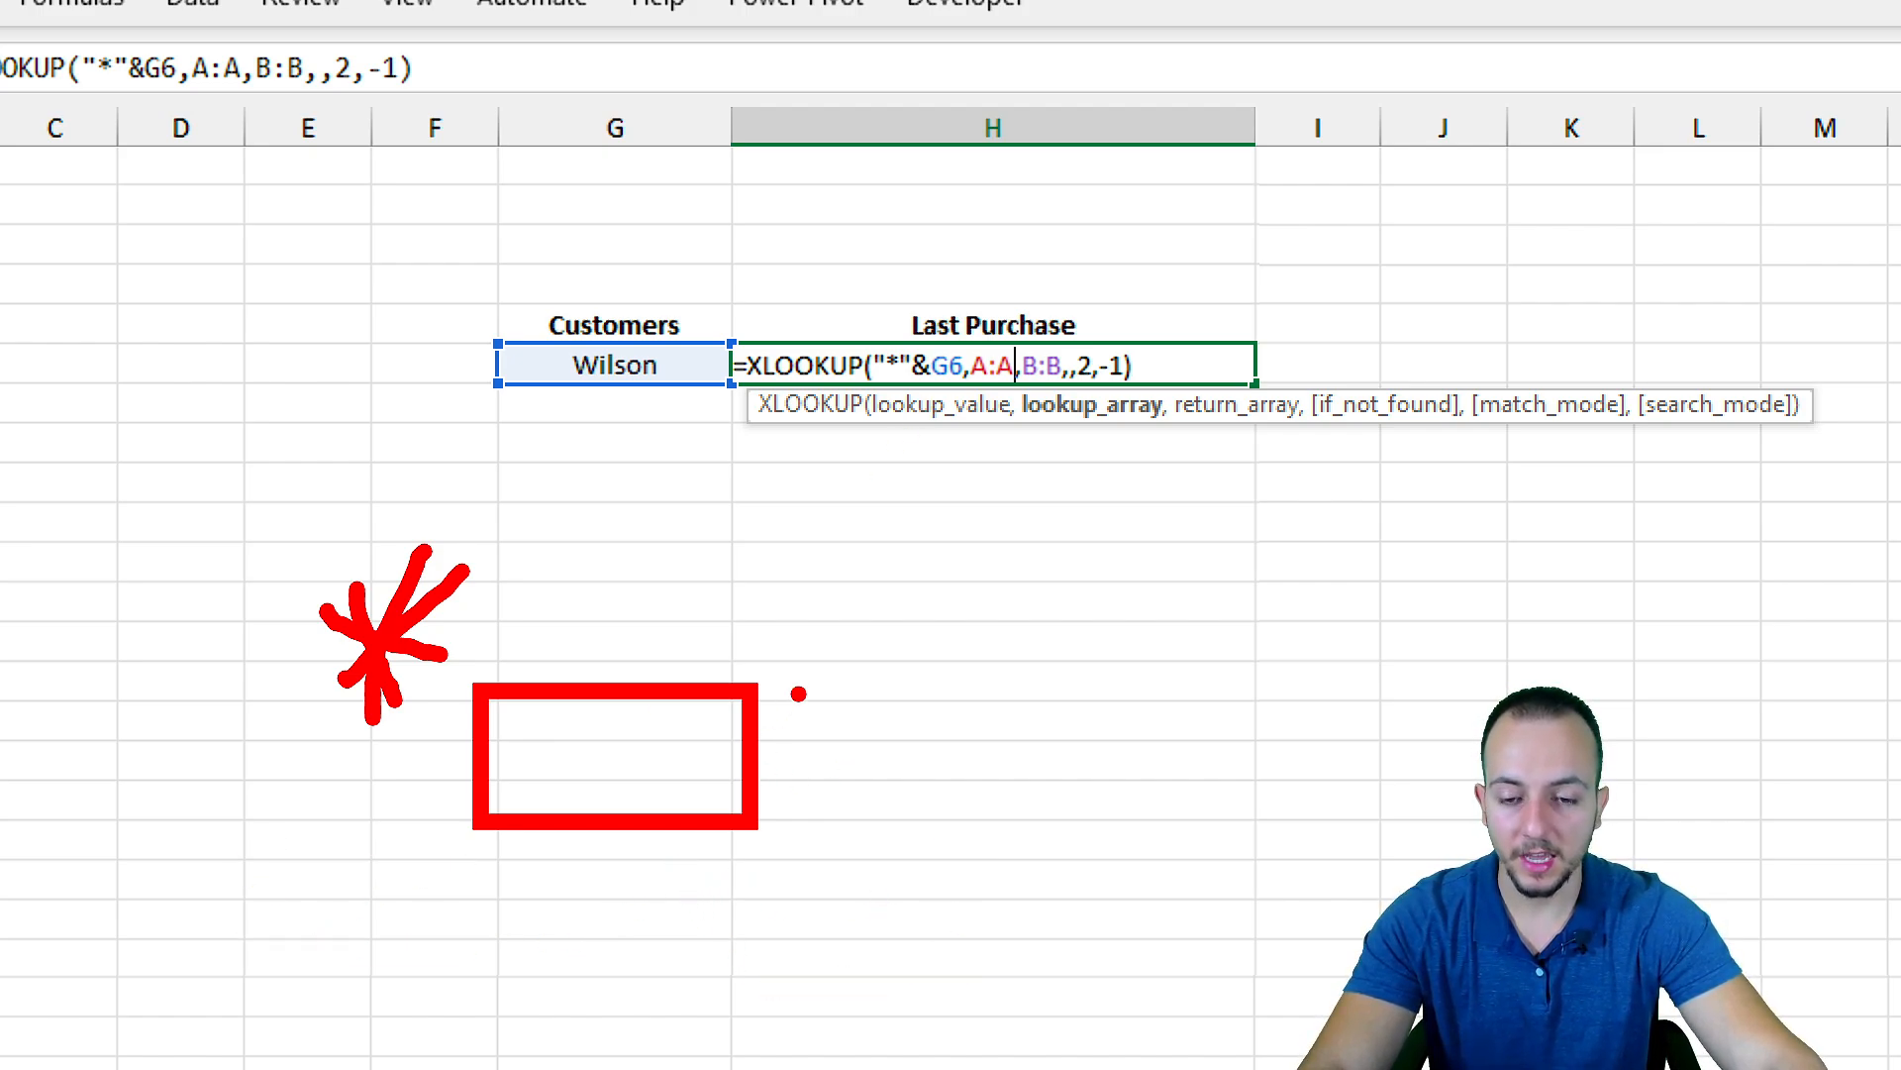
{"action": "mouse_move", "coordinate": [780, 655]}
{"action": "left_mouse_down"}
{"action": "mouse_move", "coordinate": [858, 561]}
{"action": "mouse_move", "coordinate": [854, 677]}
{"action": "left_mouse_up"}
{"action": "left_click_drag", "start_coordinate": [818, 549], "coordinate": [798, 685]}
{"action": "left_click_drag", "start_coordinate": [745, 611], "coordinate": [886, 608]}
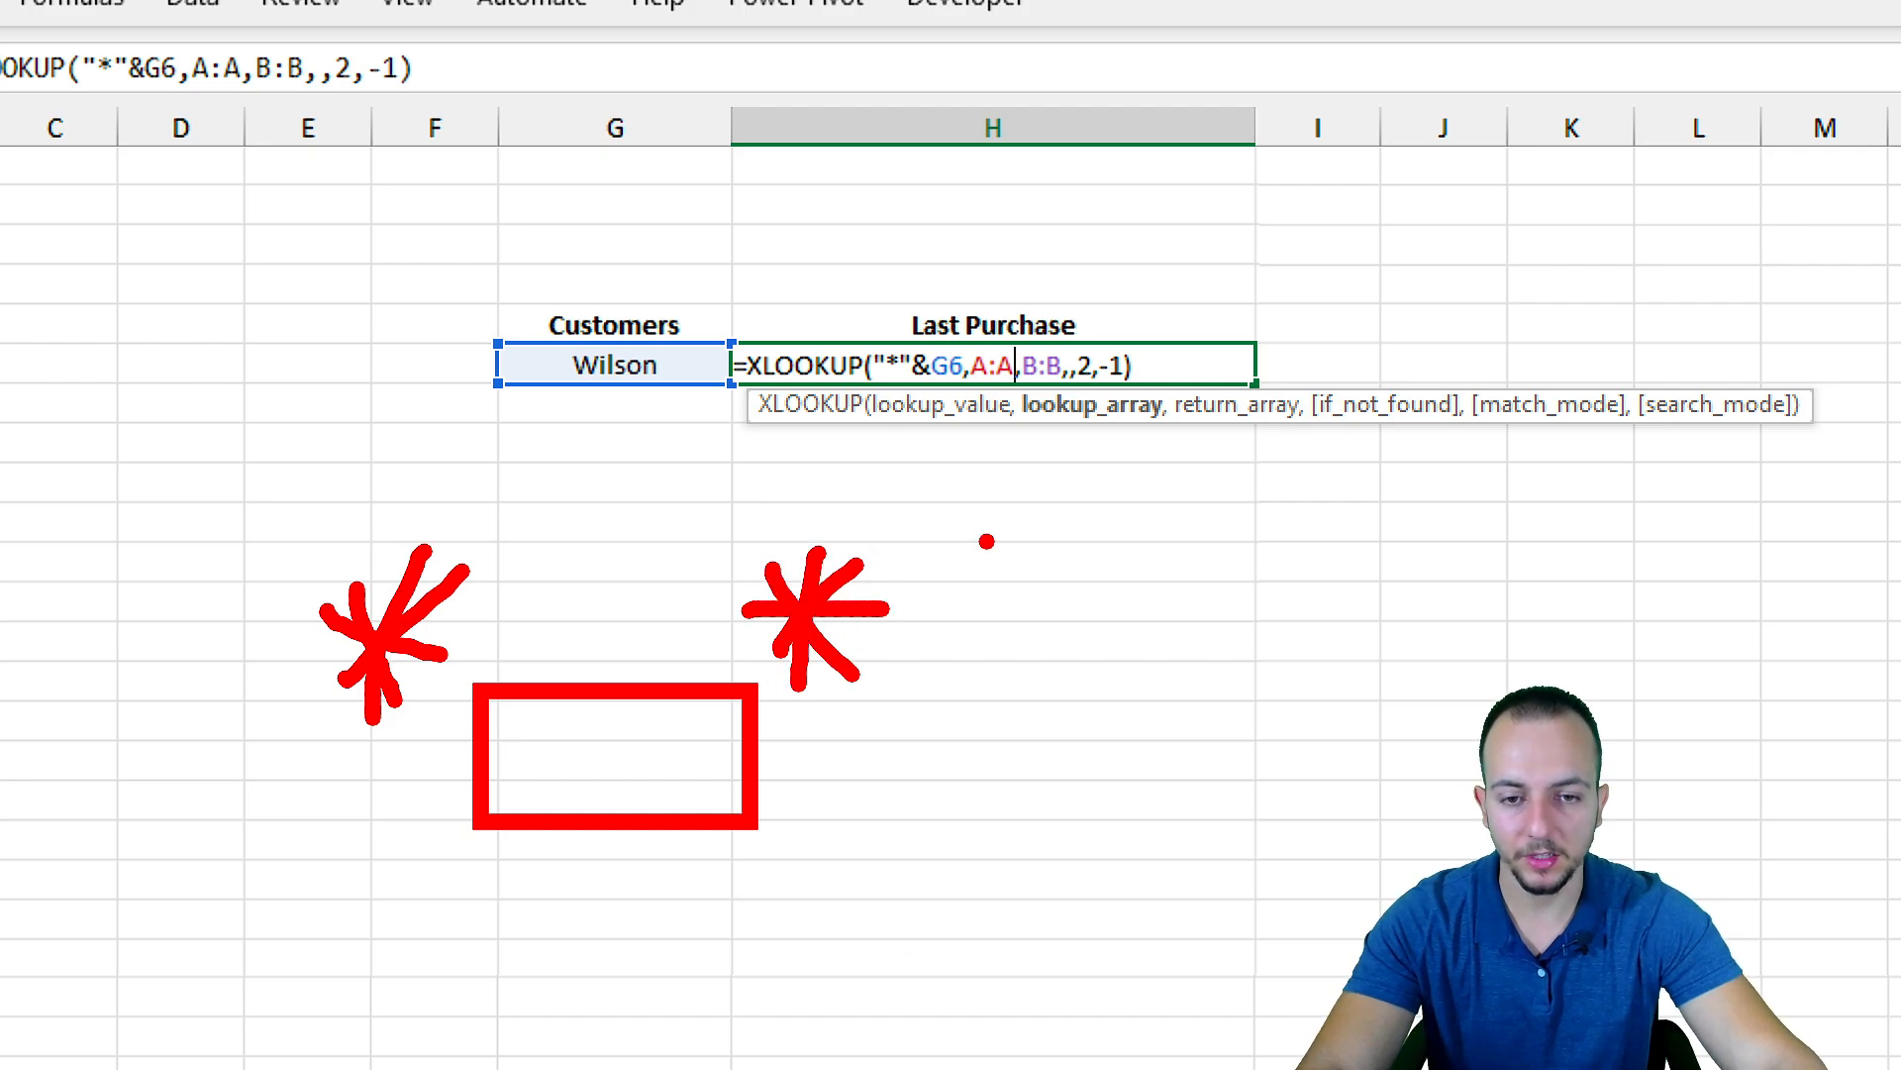
{"action": "key", "text": "Escape"}
Add a second asterisk wildcard after G6 in the H6 formula, making the lookup value "*"&G6&"*"
{"action": "left_click", "coordinate": [966, 364]}
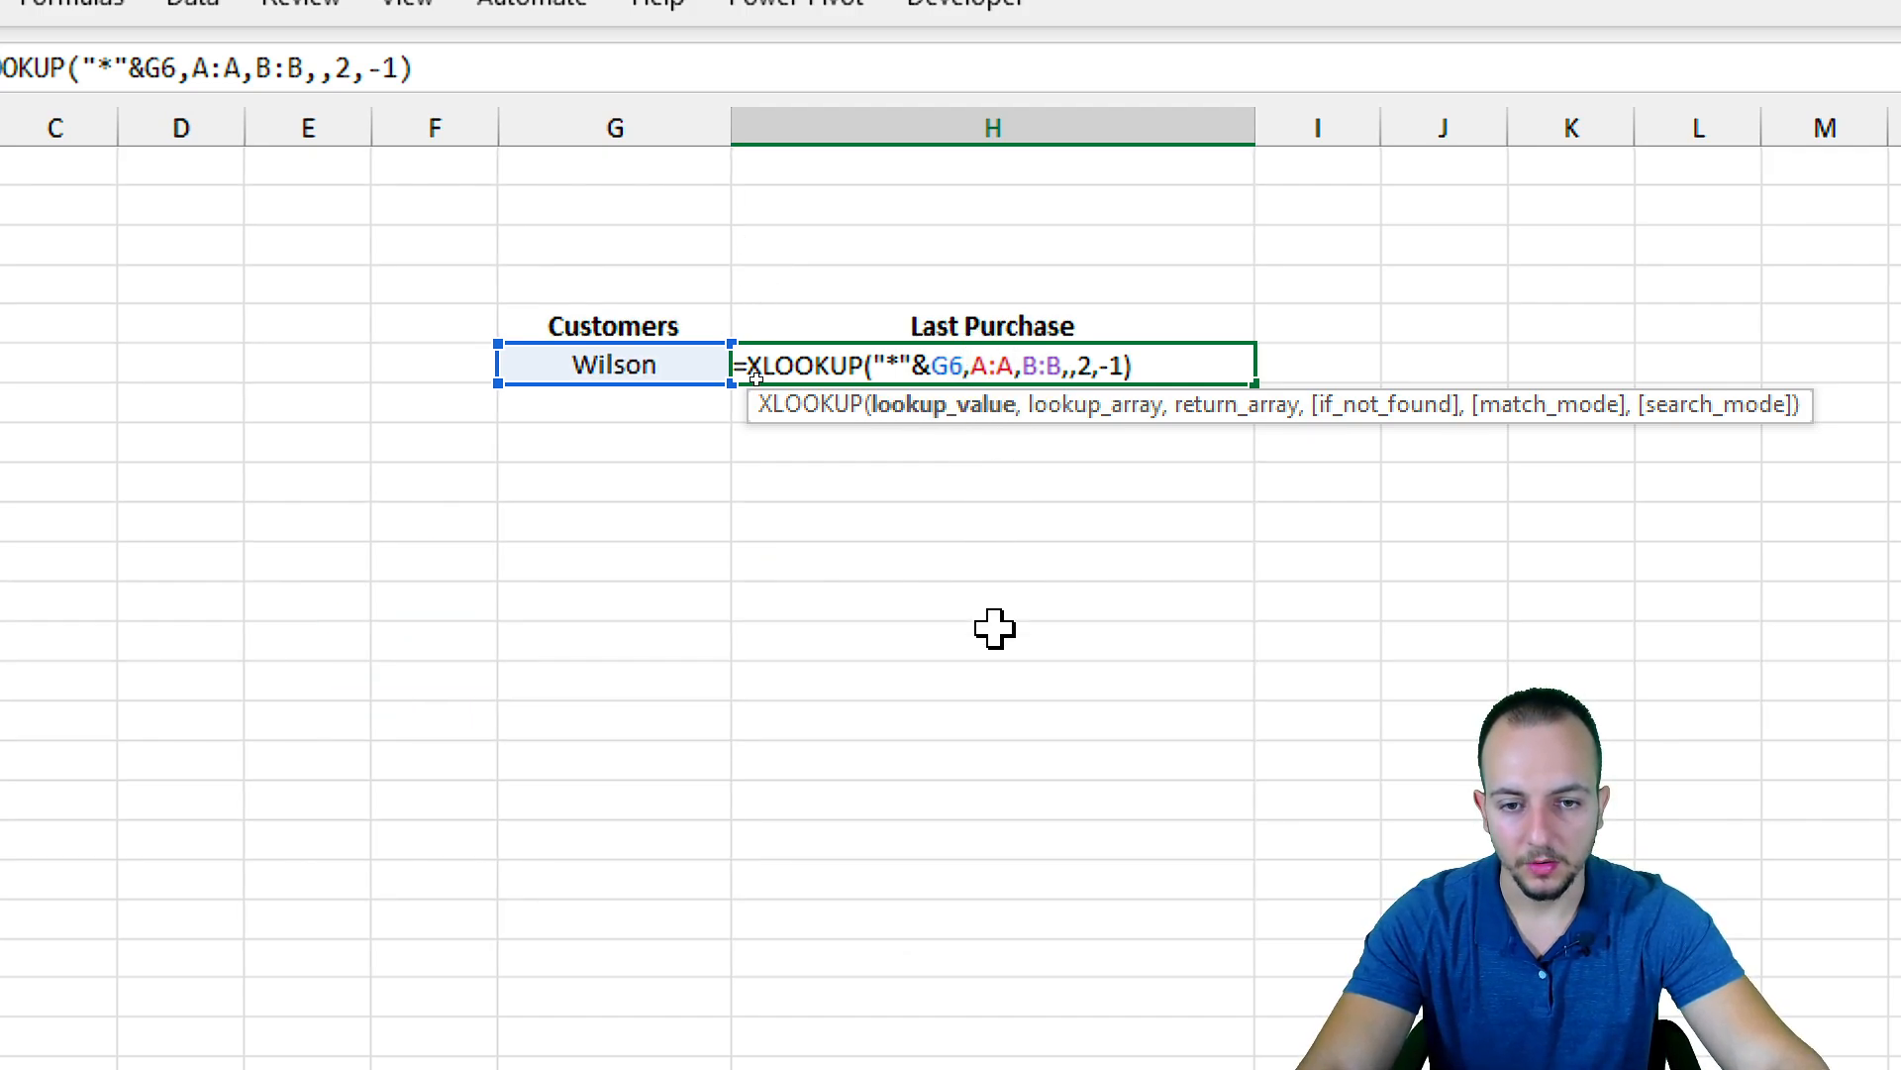
{"action": "type", "text": "&\""}
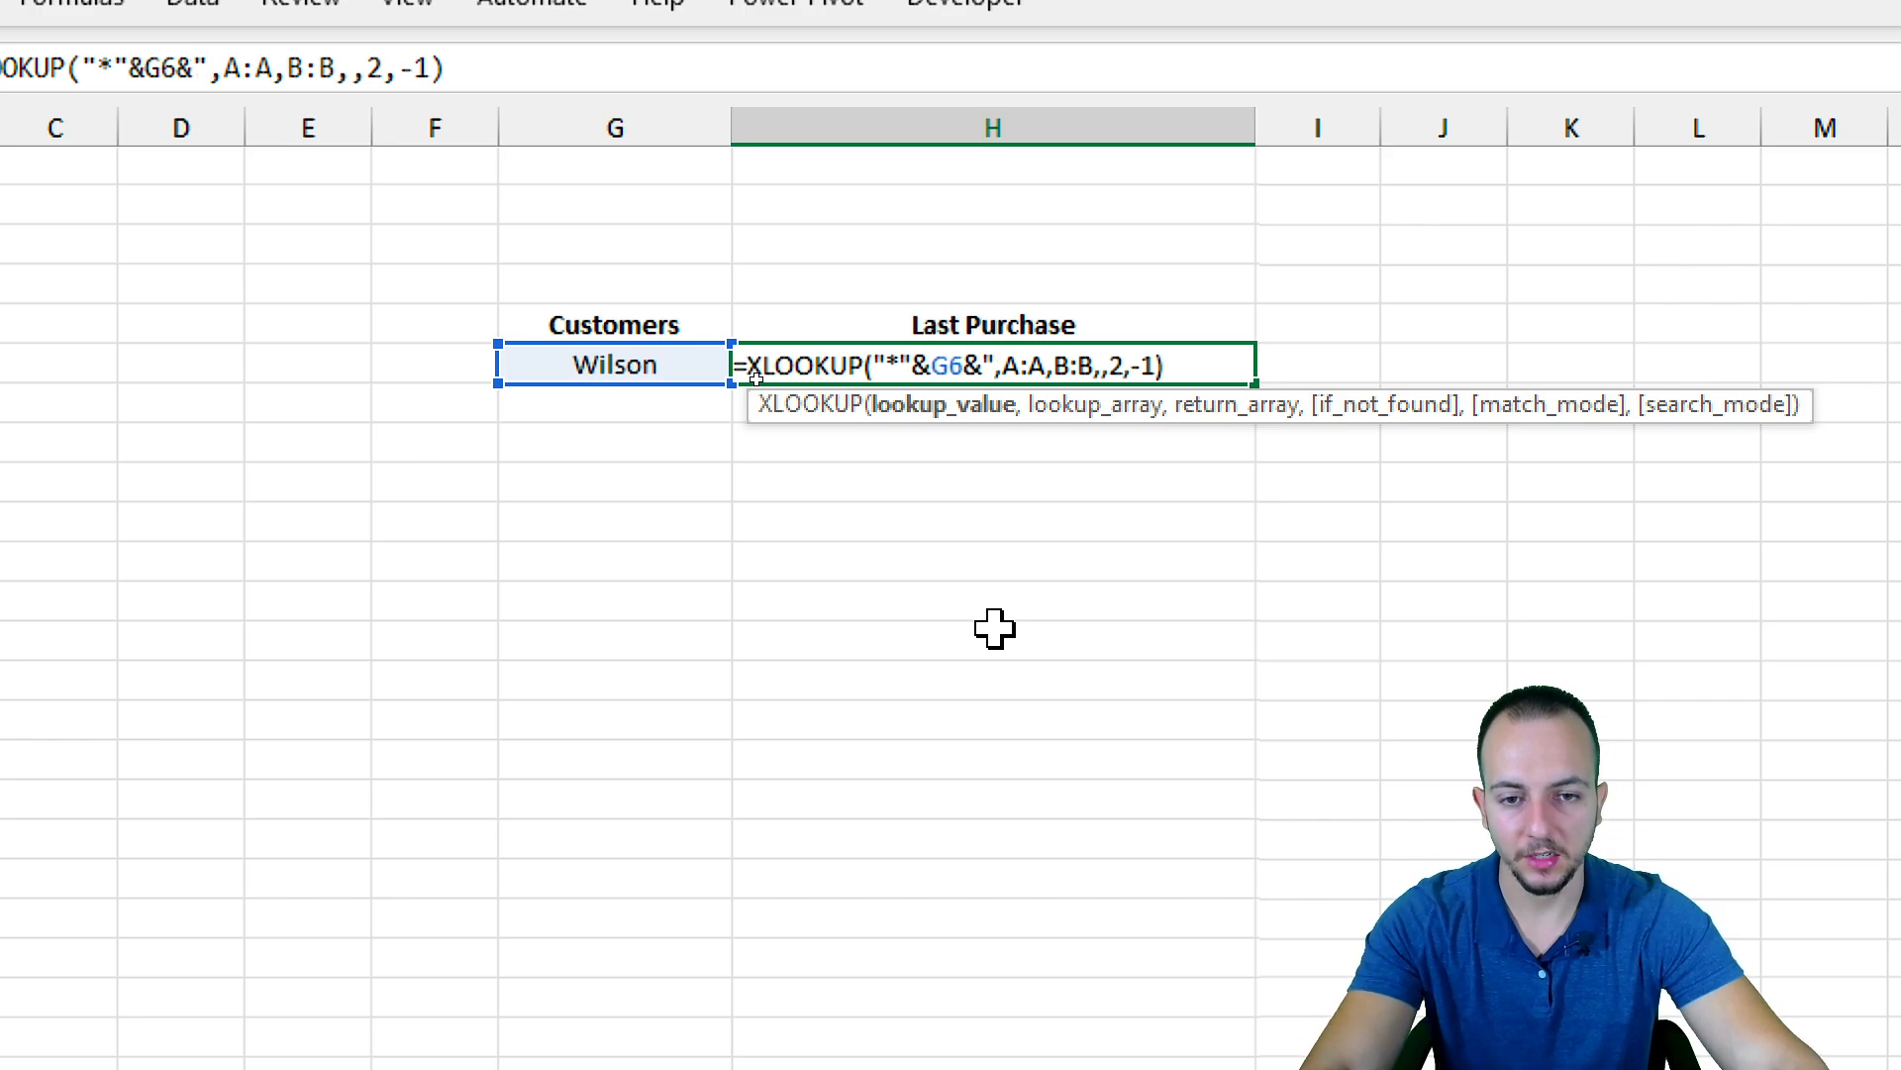
{"action": "type", "text": "*\""}
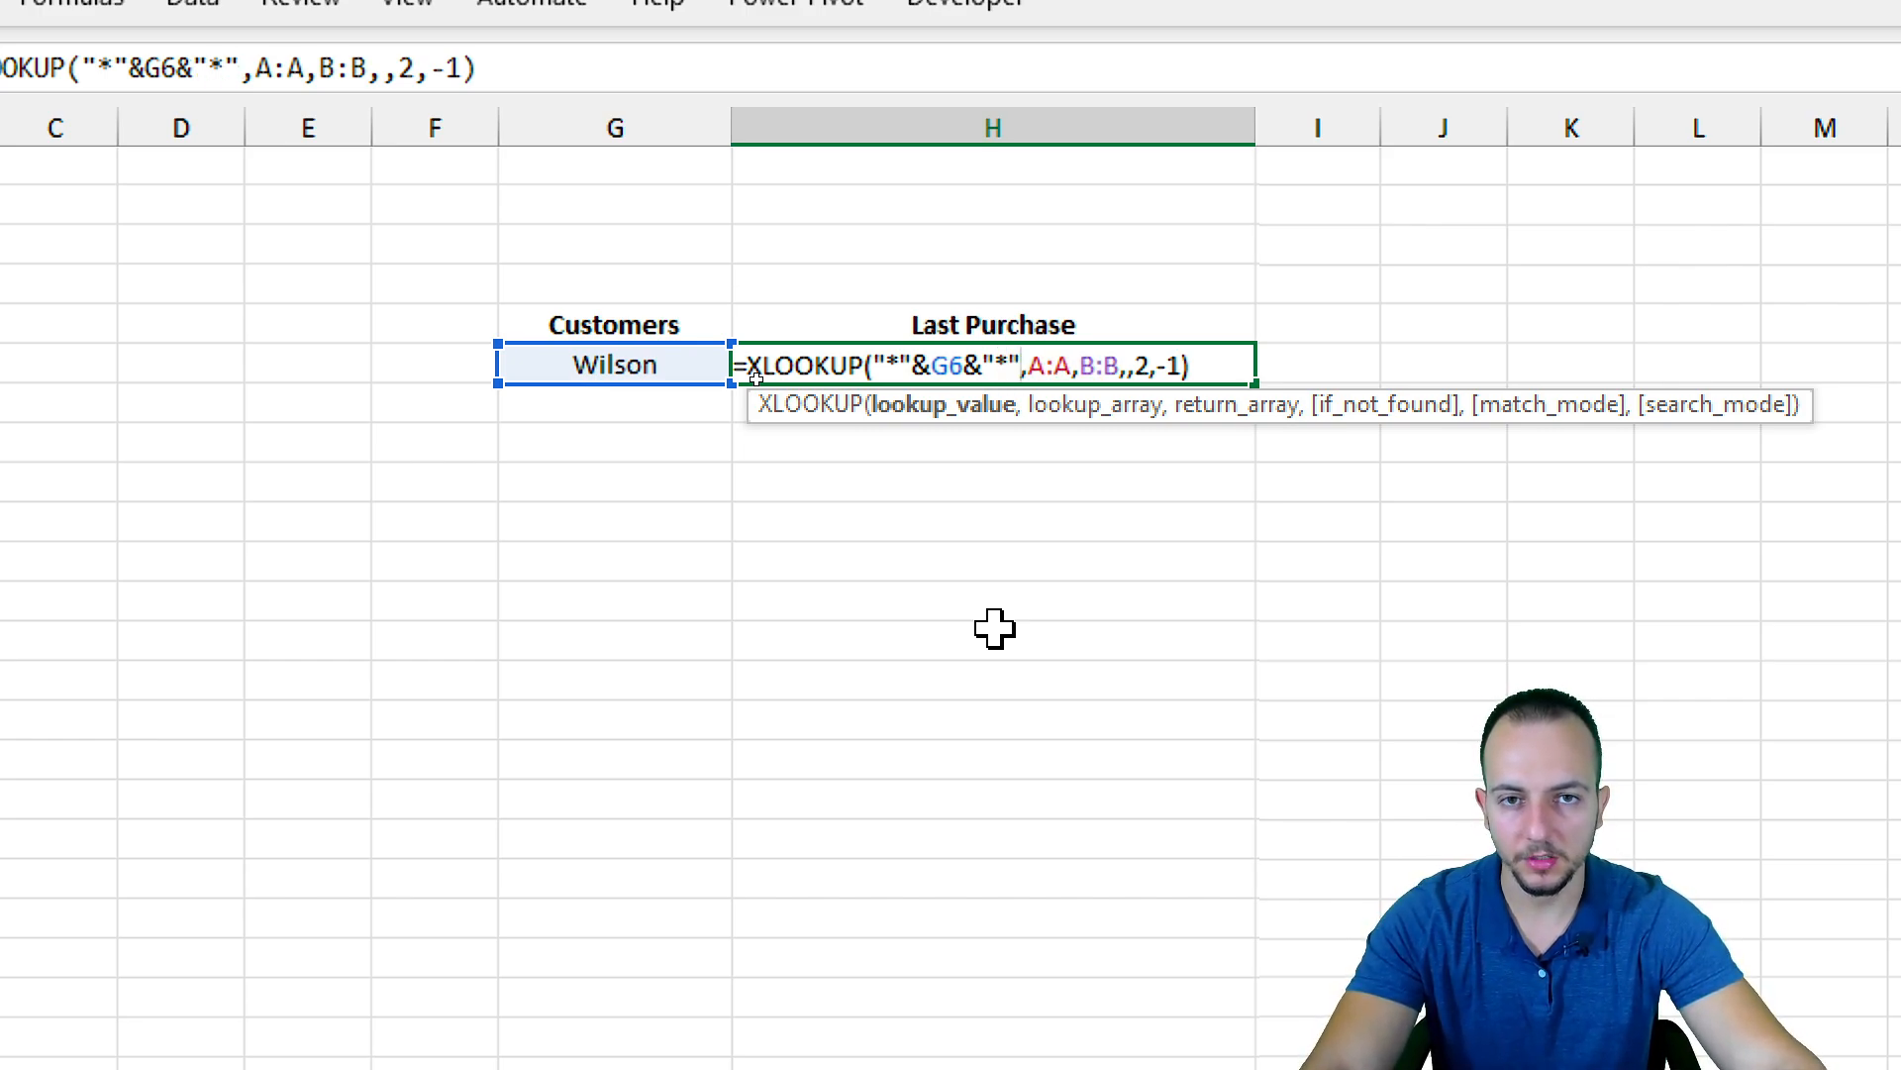
{"action": "key", "text": "Return"}
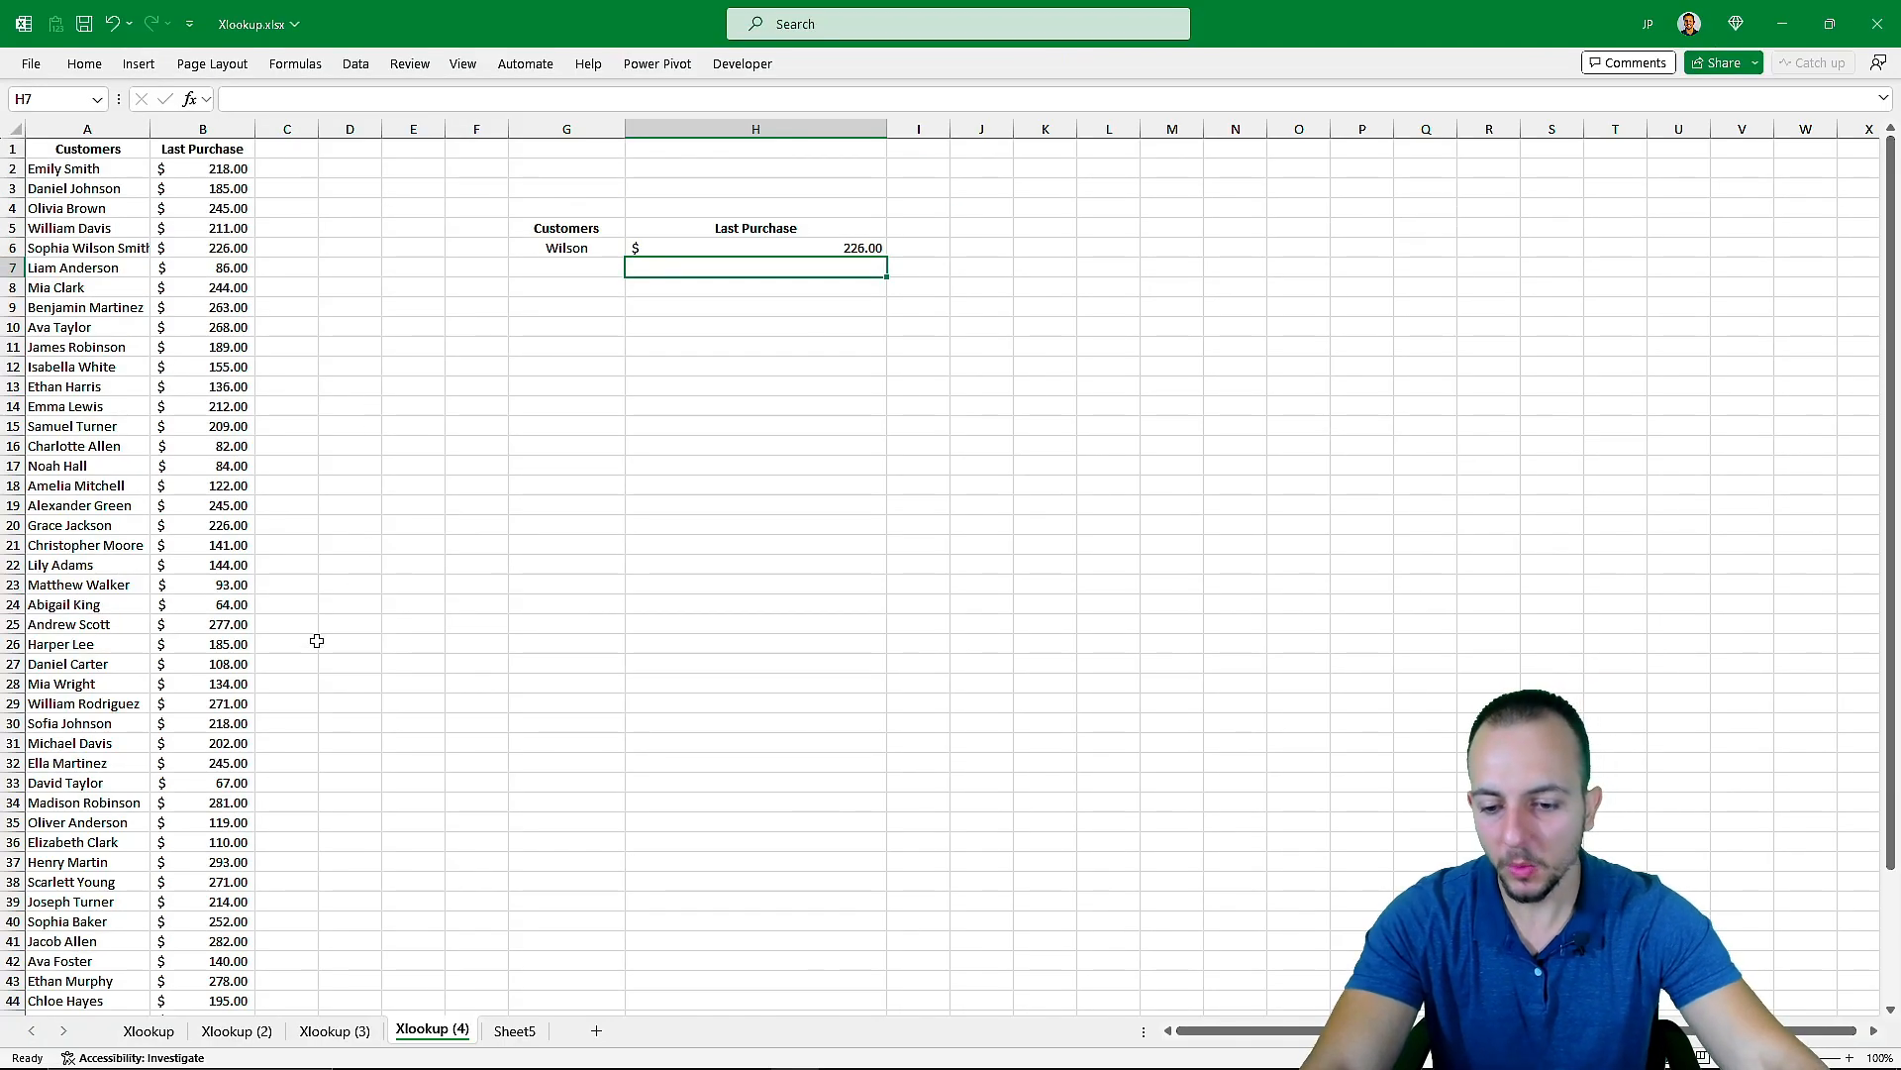
Go back to the Xlookup (2) sheet to review its product cost and profit tables
{"action": "key", "text": "ctrl+Page_Up"}
{"action": "key", "text": "ctrl+Page_Up"}
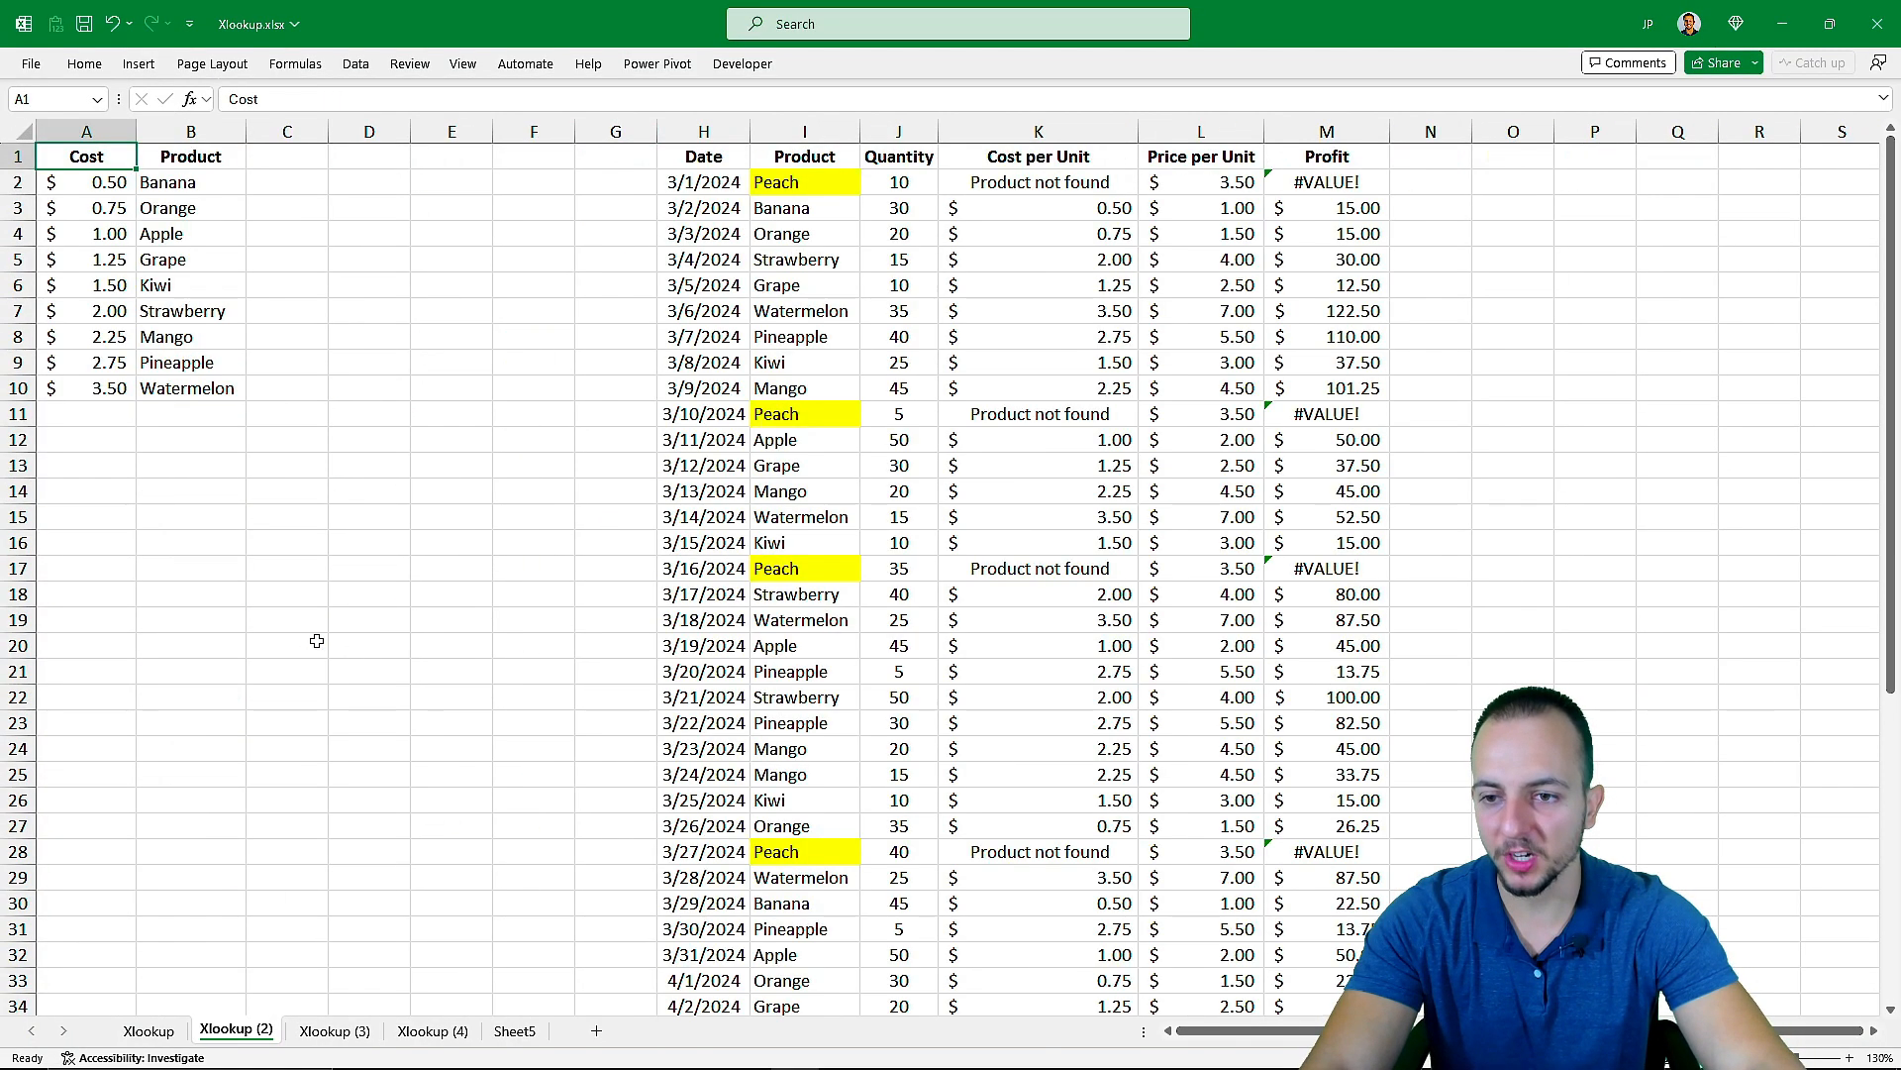